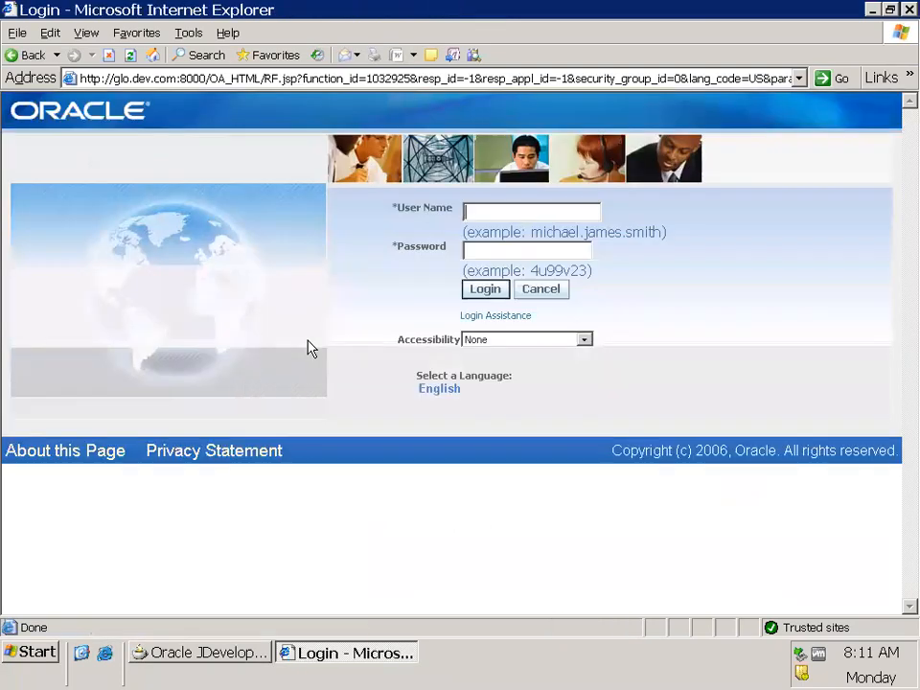
Log in with the user name operations and the account password
{"action": "type", "text": "operations"}
{"action": "type", "text": "•••••••"}
{"action": "key", "text": "Return"}
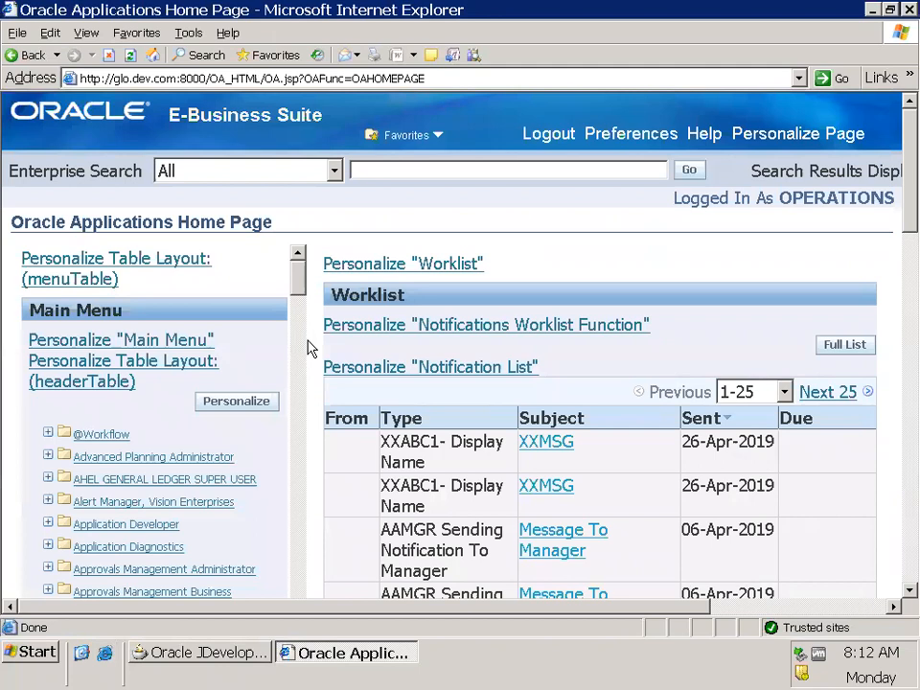
Find the Employee Self-Service responsibility in the Main Menu and expand it
{"action": "scroll", "coordinate": [304, 407], "scroll_direction": "down", "scroll_amount": 10}
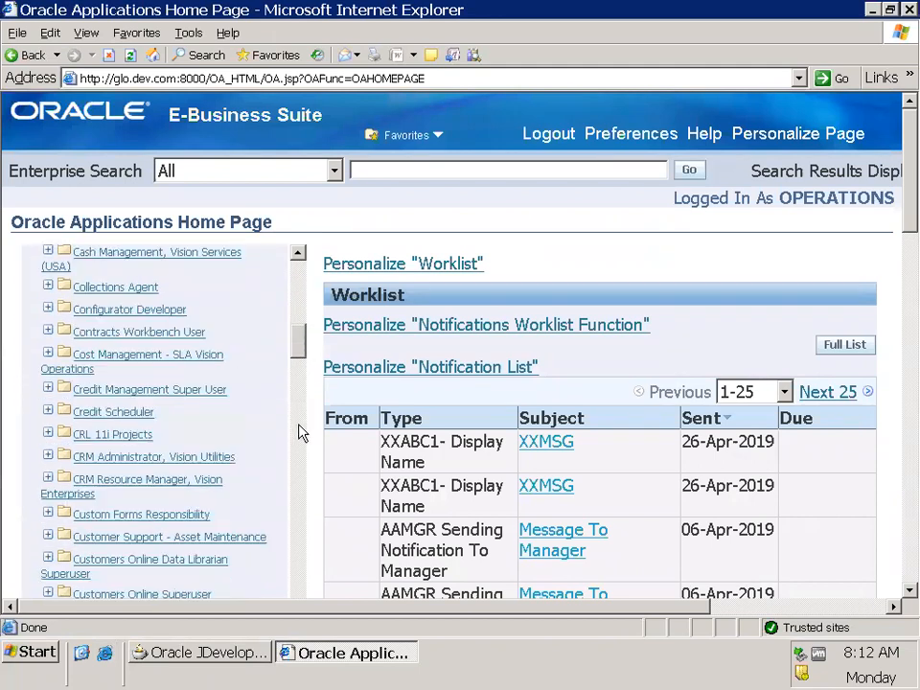
{"action": "scroll", "coordinate": [309, 443], "scroll_direction": "down", "scroll_amount": 3}
{"action": "scroll", "coordinate": [292, 460], "scroll_direction": "up", "scroll_amount": 2}
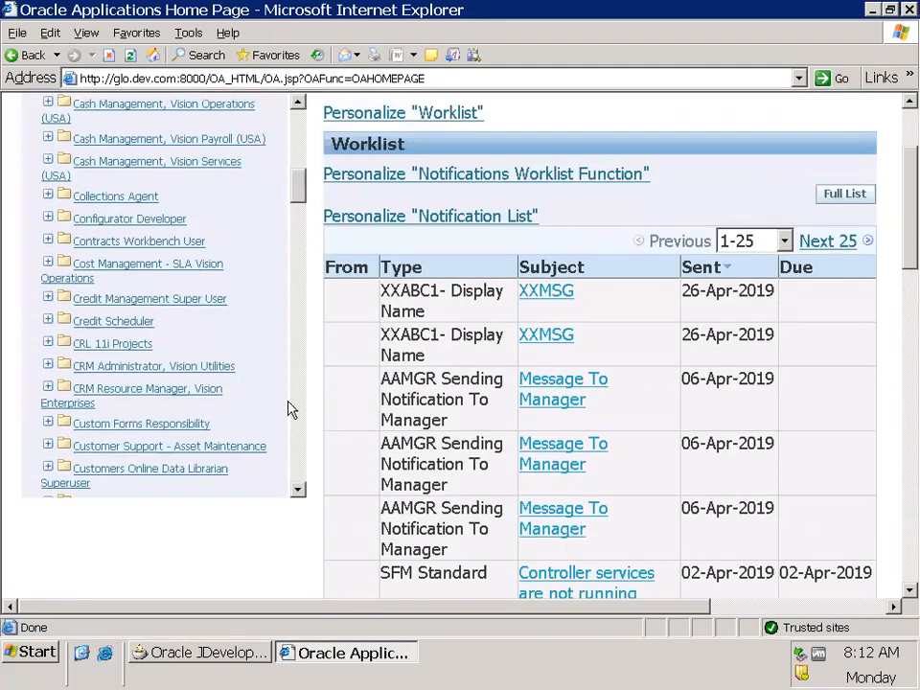
{"action": "scroll", "coordinate": [313, 419], "scroll_direction": "up", "scroll_amount": 1}
{"action": "left_click_drag", "start_coordinate": [298, 257], "coordinate": [296, 322]}
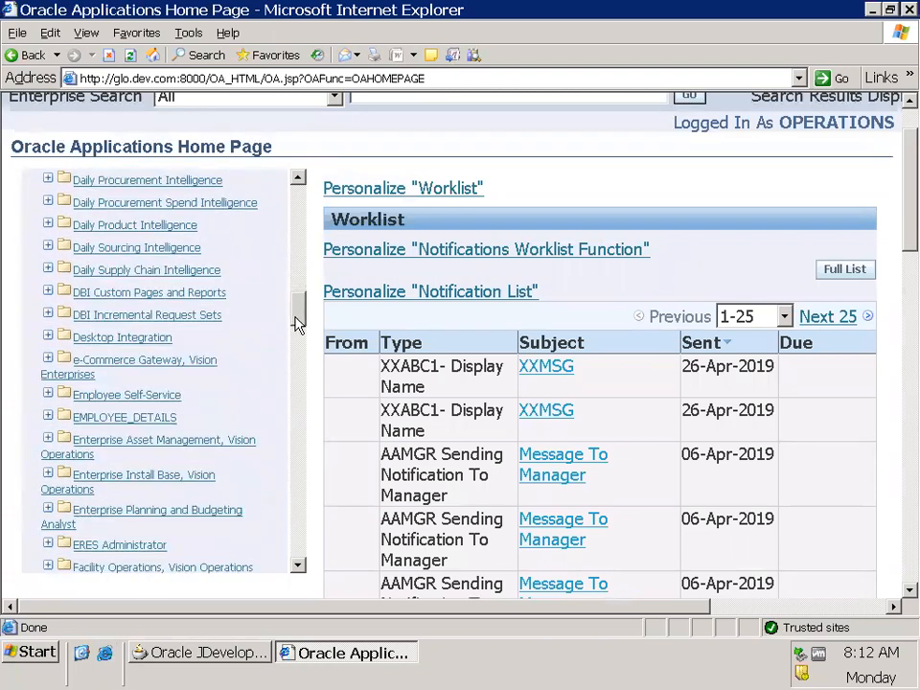
{"action": "left_click", "coordinate": [48, 394]}
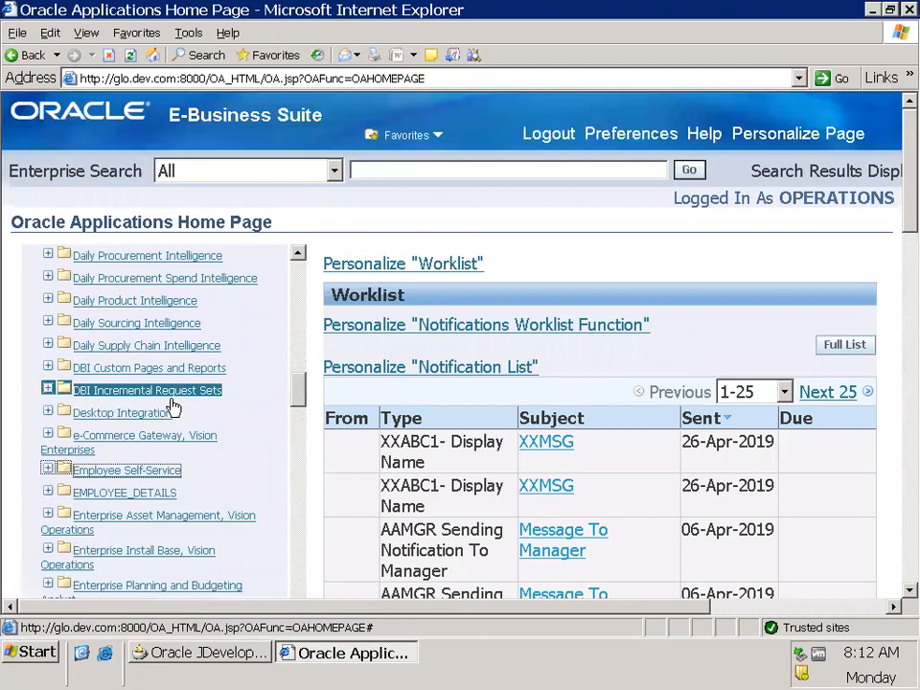
Look through the functions under Employee Self-Service and collapse the folder
{"action": "scroll", "coordinate": [290, 443], "scroll_direction": "down", "scroll_amount": 2}
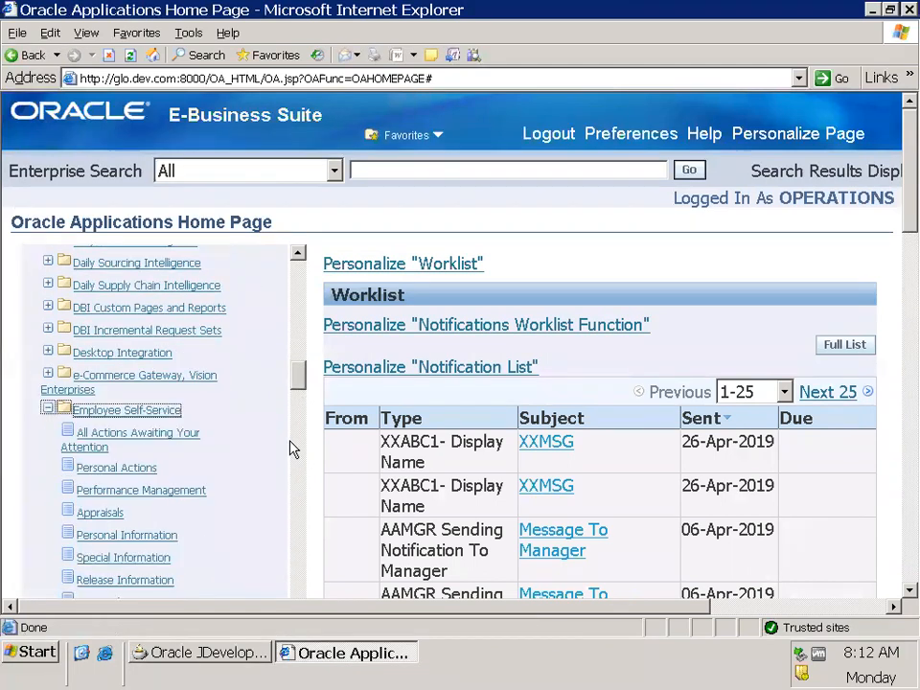
{"action": "scroll", "coordinate": [282, 440], "scroll_direction": "down", "scroll_amount": 2}
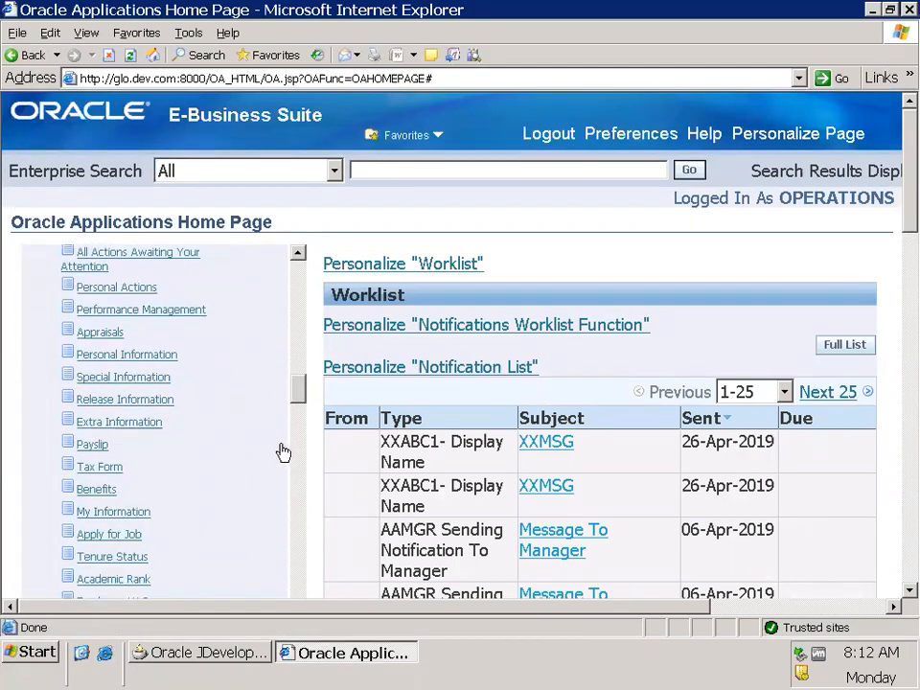
{"action": "scroll", "coordinate": [284, 451], "scroll_direction": "down", "scroll_amount": 2}
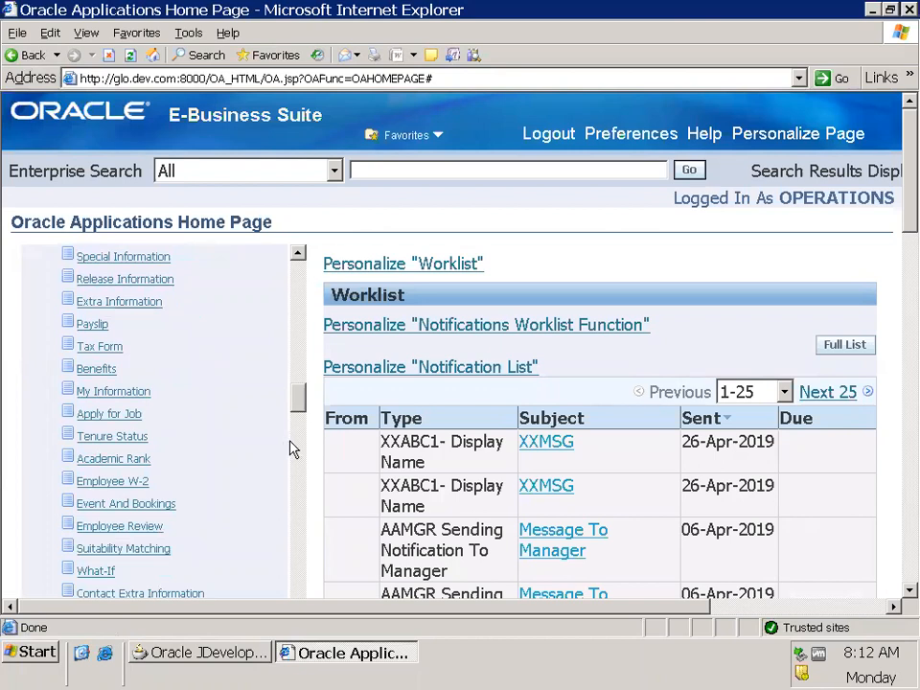
{"action": "scroll", "coordinate": [295, 449], "scroll_direction": "down", "scroll_amount": 1}
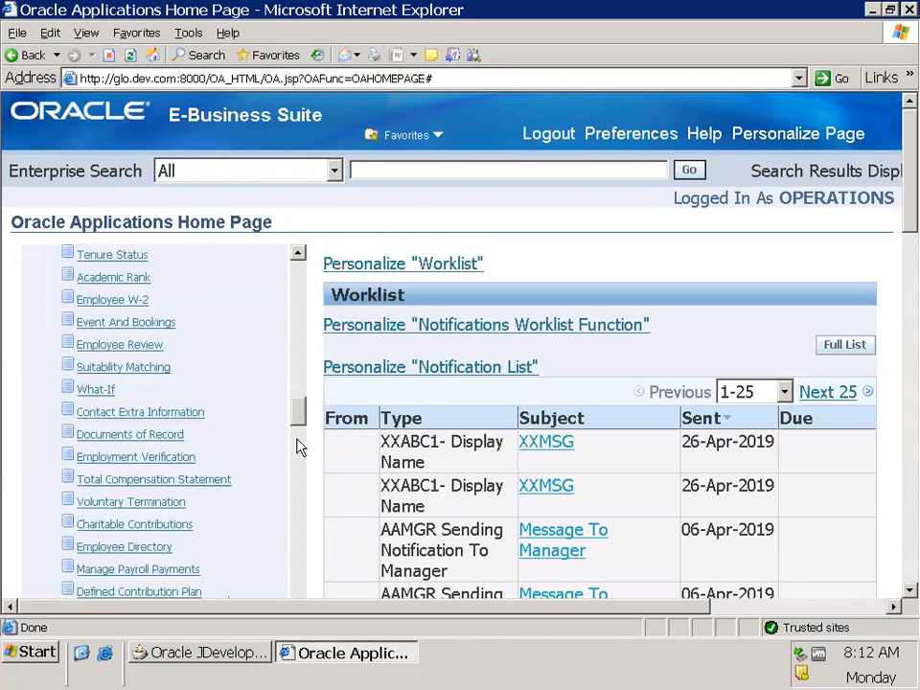
{"action": "scroll", "coordinate": [284, 433], "scroll_direction": "up", "scroll_amount": 10}
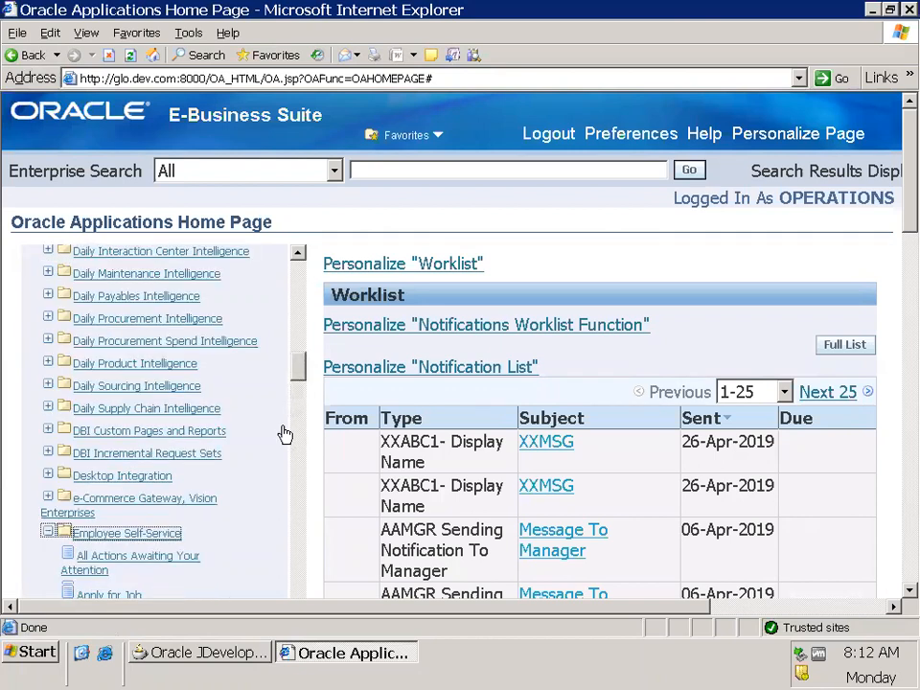
{"action": "scroll", "coordinate": [87, 495], "scroll_direction": "down", "scroll_amount": 8}
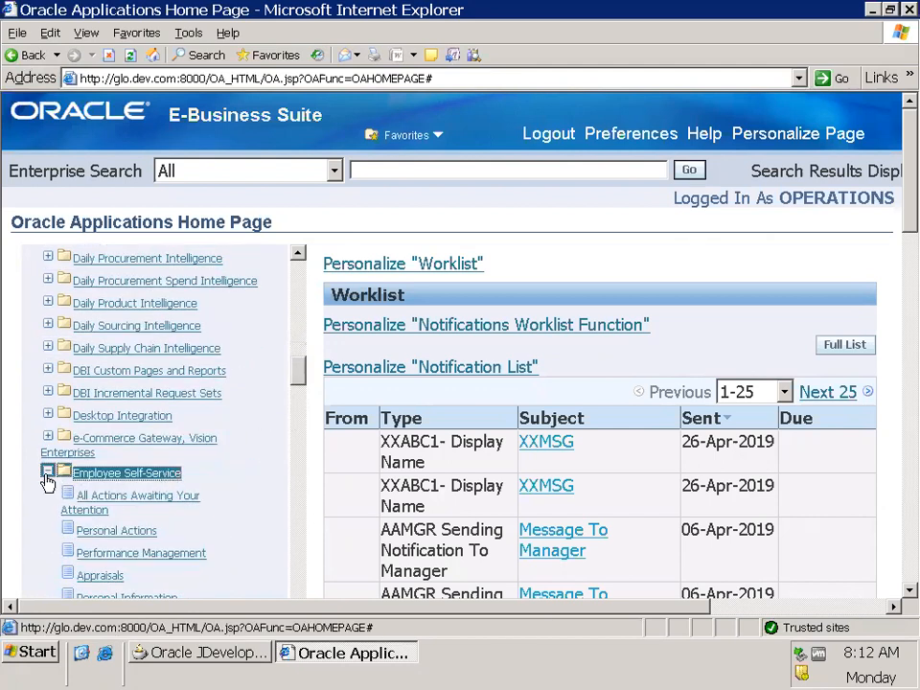
{"action": "left_click", "coordinate": [48, 471]}
Open the iProcurement Home Page under the iProcurement responsibility
{"action": "scroll", "coordinate": [255, 469], "scroll_direction": "down", "scroll_amount": 3}
{"action": "scroll", "coordinate": [275, 467], "scroll_direction": "down", "scroll_amount": 4}
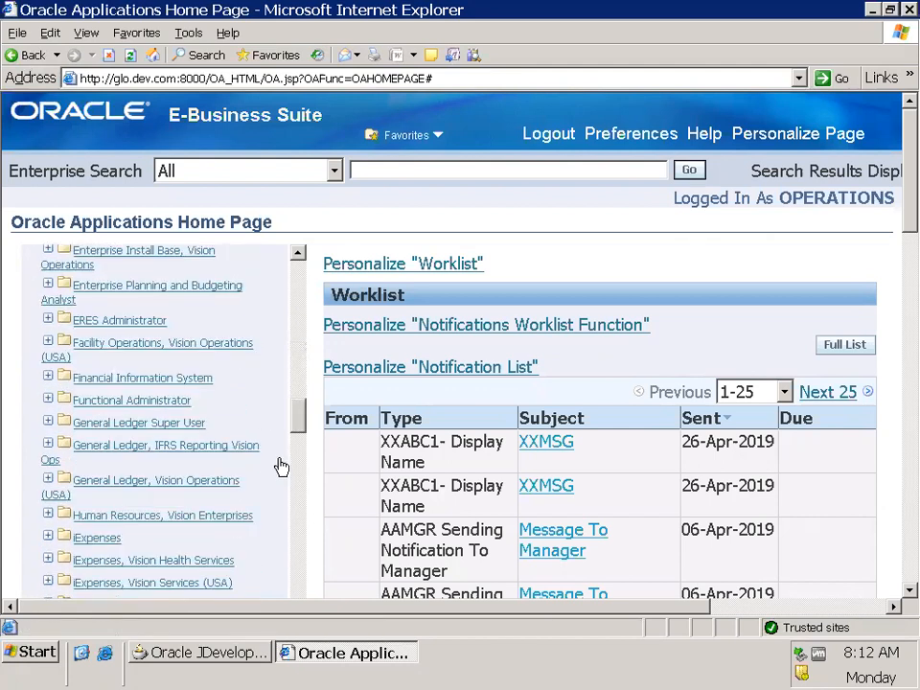
{"action": "scroll", "coordinate": [279, 466], "scroll_direction": "down", "scroll_amount": 2}
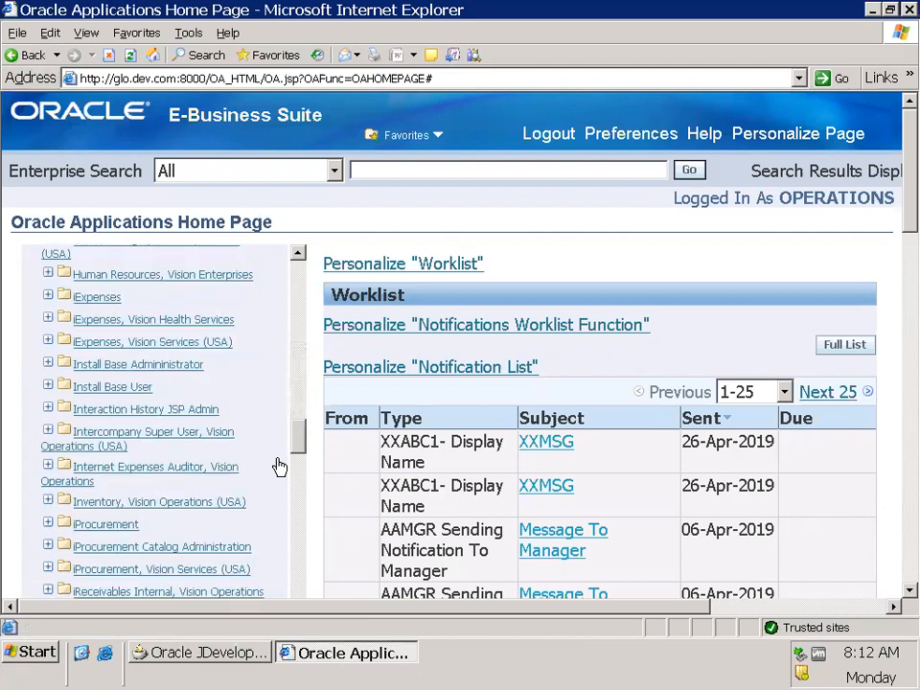
{"action": "left_click", "coordinate": [46, 526]}
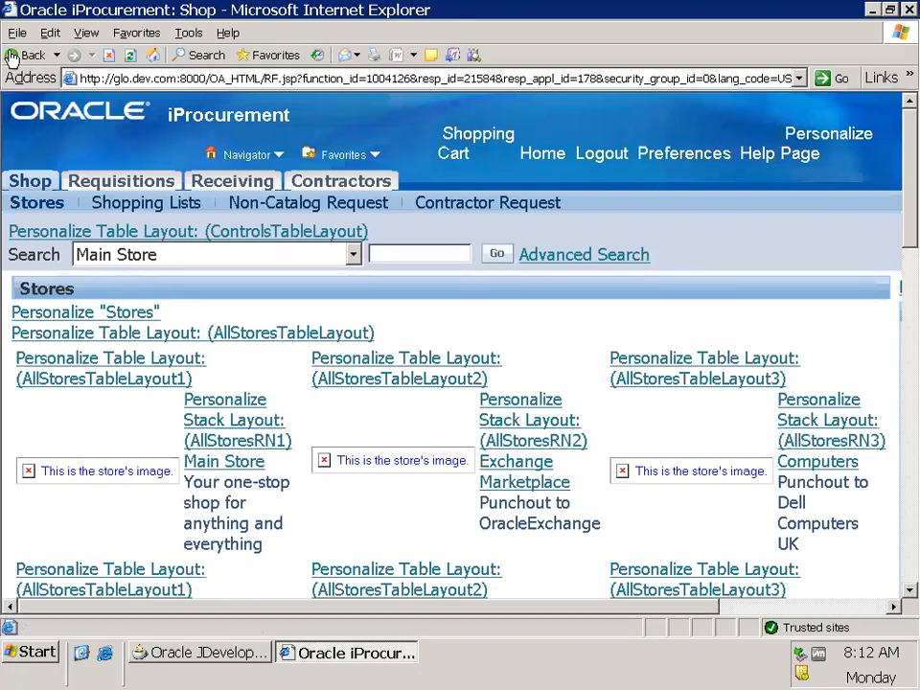
Review the stores, requisitions and notifications on the Shop page and return to the Oracle Applications Home Page
{"action": "scroll", "coordinate": [640, 453], "scroll_direction": "down", "scroll_amount": 10}
{"action": "scroll", "coordinate": [640, 456], "scroll_direction": "down", "scroll_amount": 6}
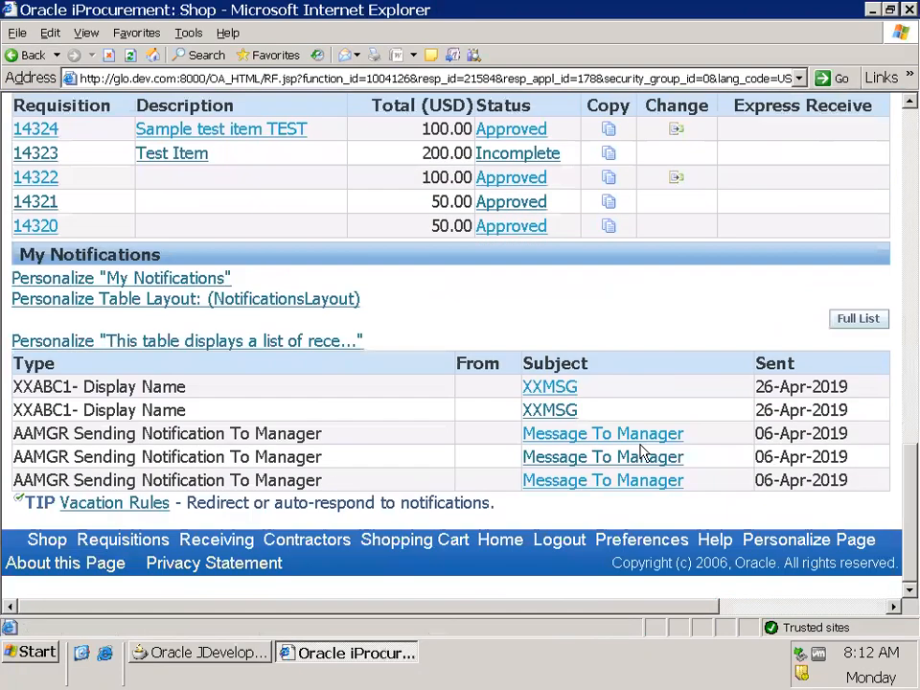
{"action": "scroll", "coordinate": [243, 494], "scroll_direction": "up", "scroll_amount": 11}
{"action": "scroll", "coordinate": [243, 494], "scroll_direction": "up", "scroll_amount": 5}
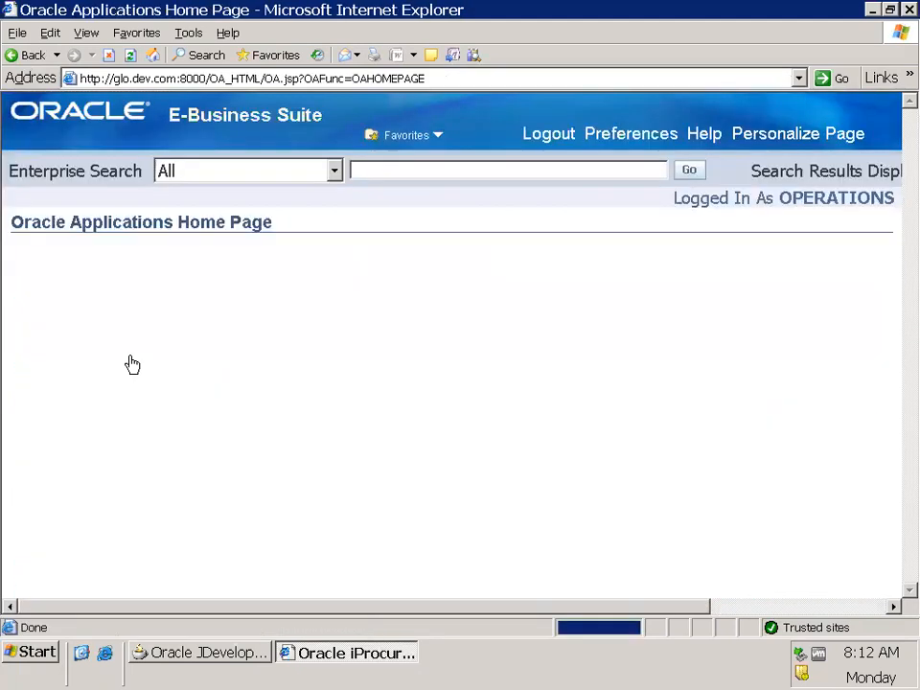
Open the requisitions list under iProcurement, Vision Services (USA) and highlight the XxtypeLookupCode column heading
{"action": "scroll", "coordinate": [284, 471], "scroll_direction": "down", "scroll_amount": 6}
{"action": "scroll", "coordinate": [284, 471], "scroll_direction": "down", "scroll_amount": 10}
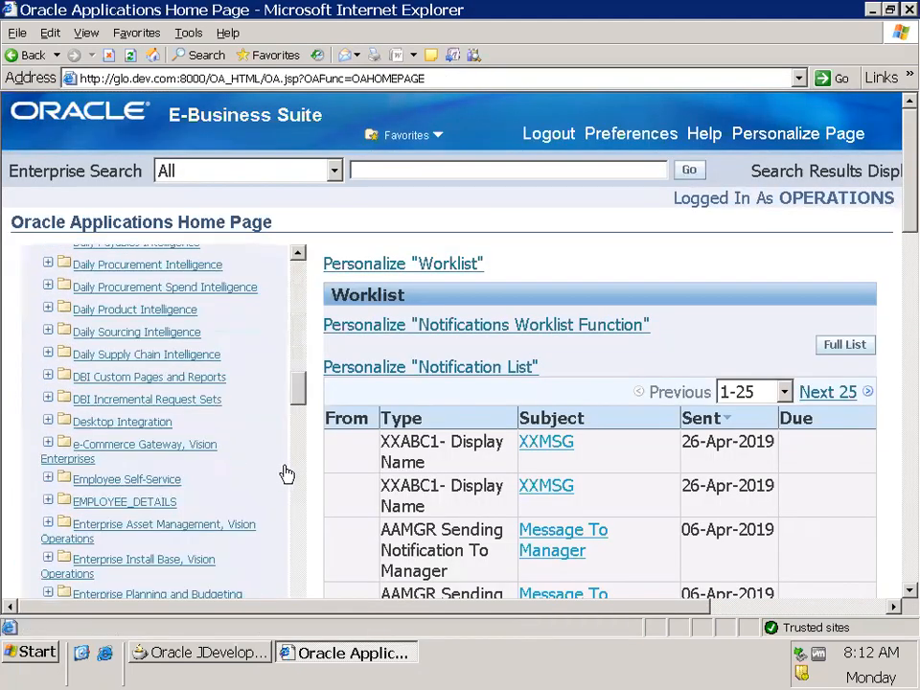
{"action": "scroll", "coordinate": [286, 476], "scroll_direction": "down", "scroll_amount": 3}
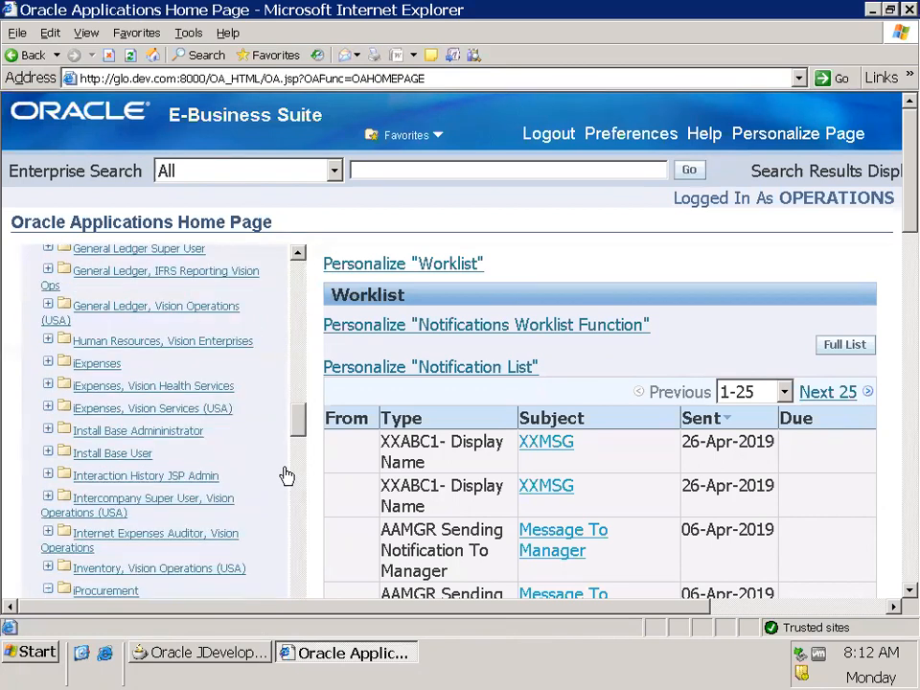
{"action": "scroll", "coordinate": [284, 489], "scroll_direction": "down", "scroll_amount": 6}
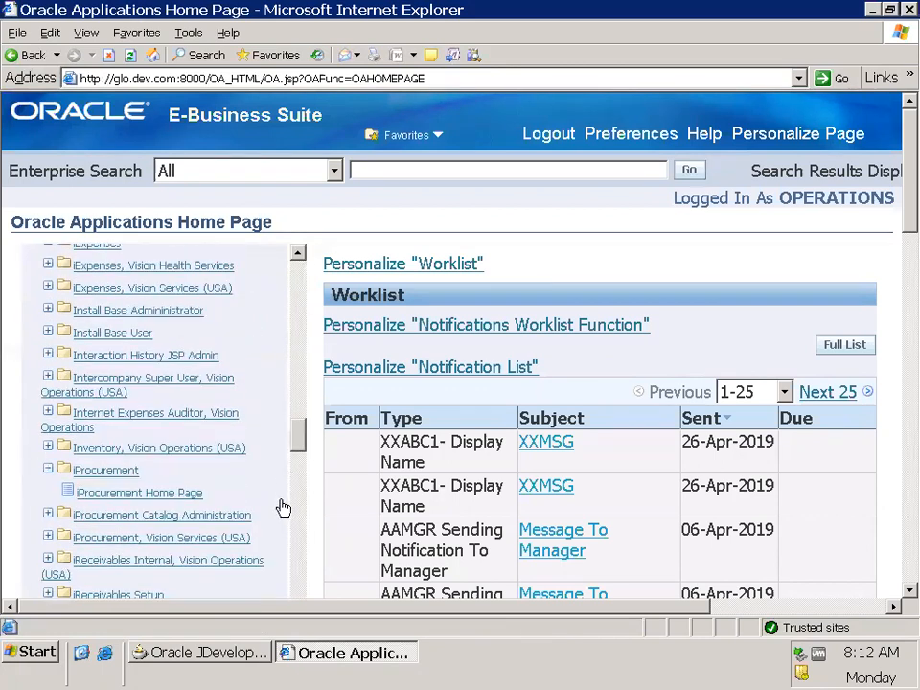
{"action": "left_click", "coordinate": [46, 539]}
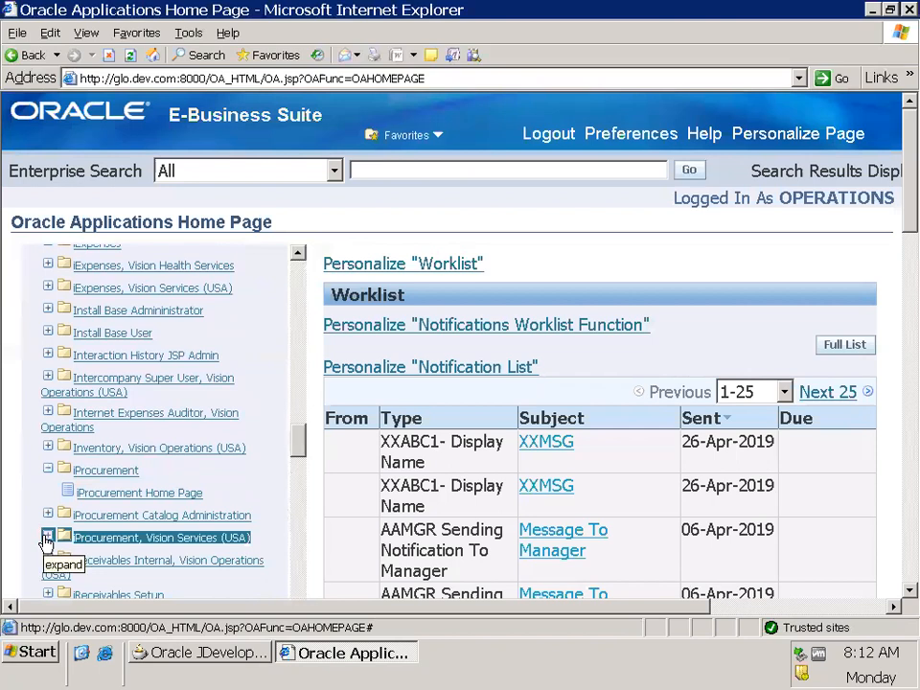
{"action": "left_click", "coordinate": [186, 493]}
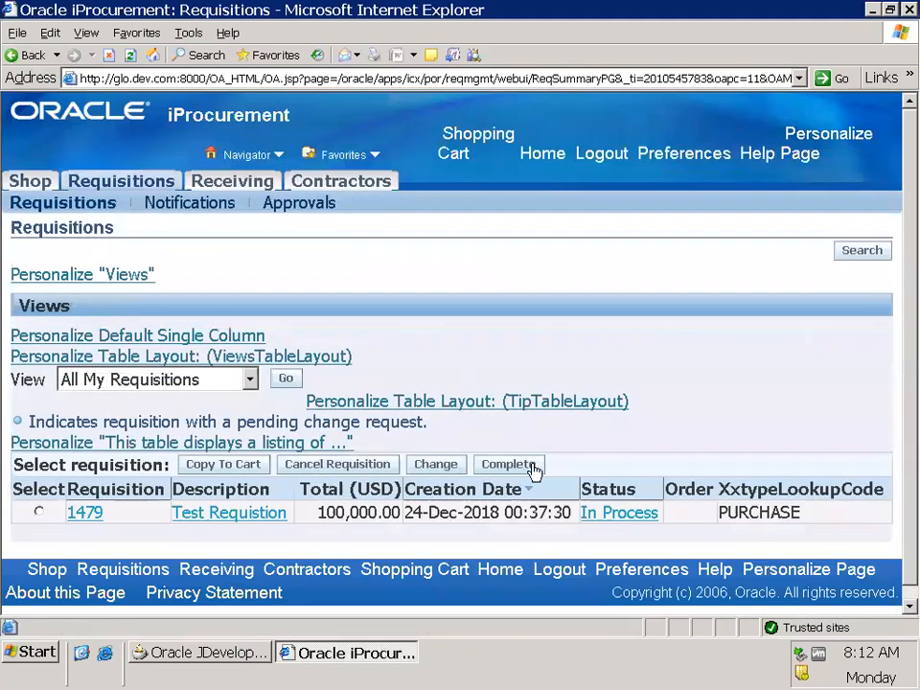
{"action": "scroll", "coordinate": [805, 319], "scroll_direction": "down", "scroll_amount": 1}
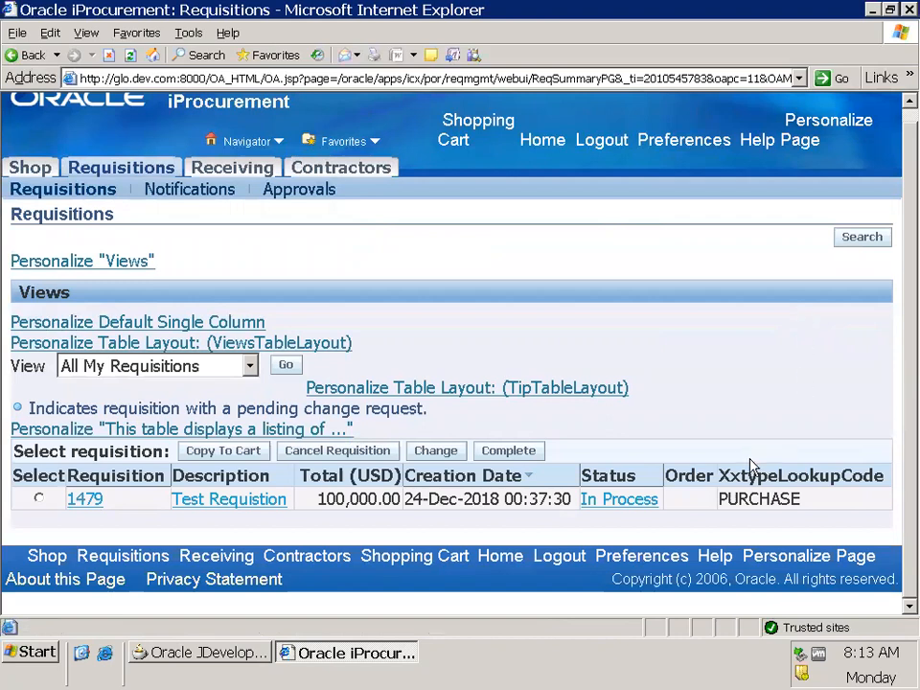
{"action": "double_click", "coordinate": [796, 475]}
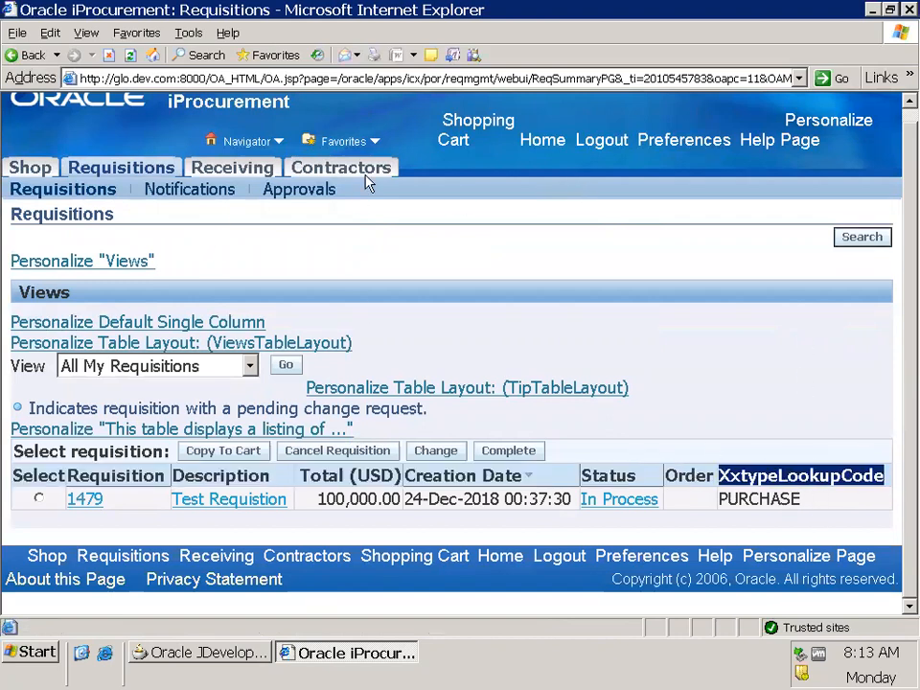
Look over the iProcurement Receiving page and switch to the Shop page
{"action": "left_click", "coordinate": [233, 170]}
{"action": "scroll", "coordinate": [550, 298], "scroll_direction": "down", "scroll_amount": 3}
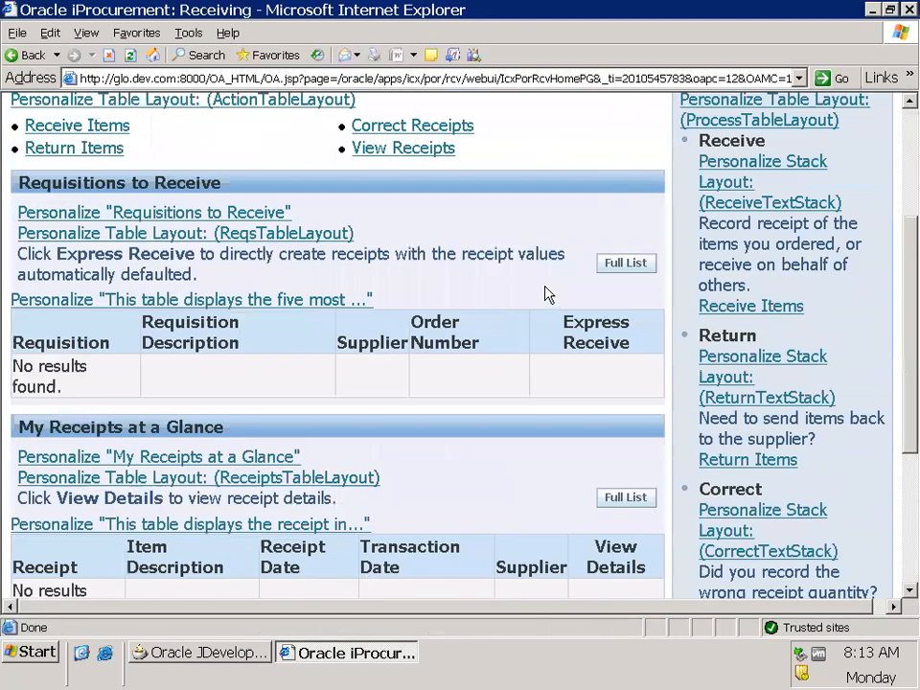
{"action": "scroll", "coordinate": [549, 295], "scroll_direction": "down", "scroll_amount": 3}
{"action": "scroll", "coordinate": [388, 268], "scroll_direction": "up", "scroll_amount": 8}
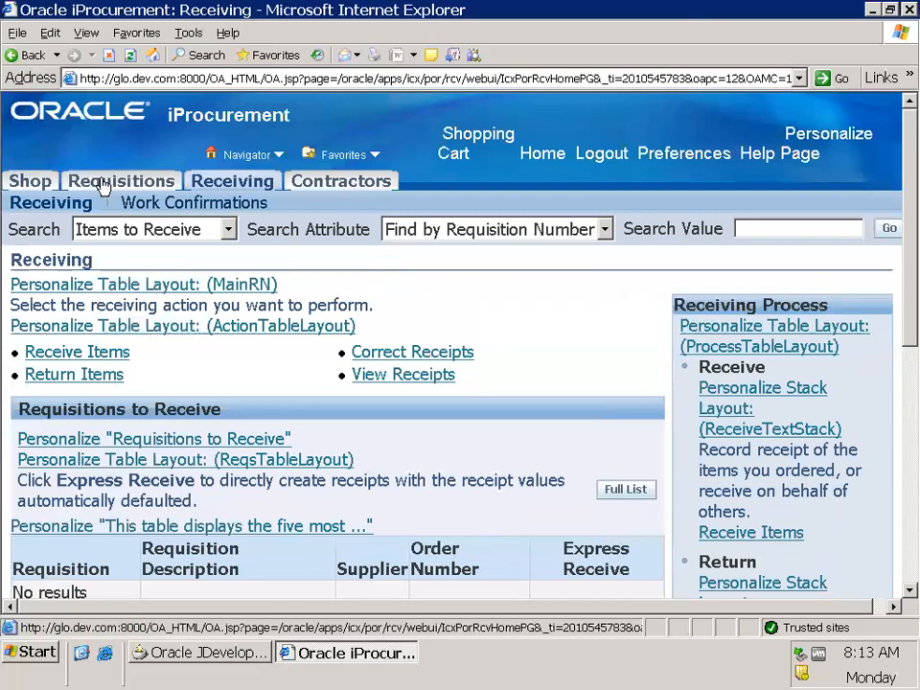
{"action": "left_click", "coordinate": [14, 186]}
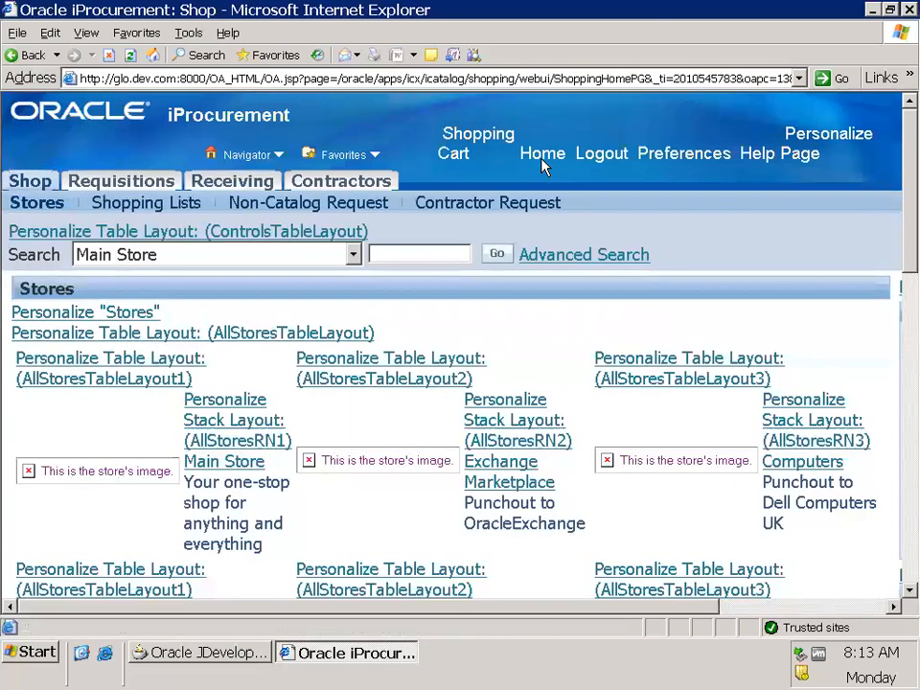
Return to the Oracle Applications Home Page and open Oracle Installed Base under Install Base User
{"action": "left_click", "coordinate": [544, 156]}
{"action": "scroll", "coordinate": [250, 514], "scroll_direction": "down", "scroll_amount": 5}
{"action": "scroll", "coordinate": [250, 508], "scroll_direction": "down", "scroll_amount": 20}
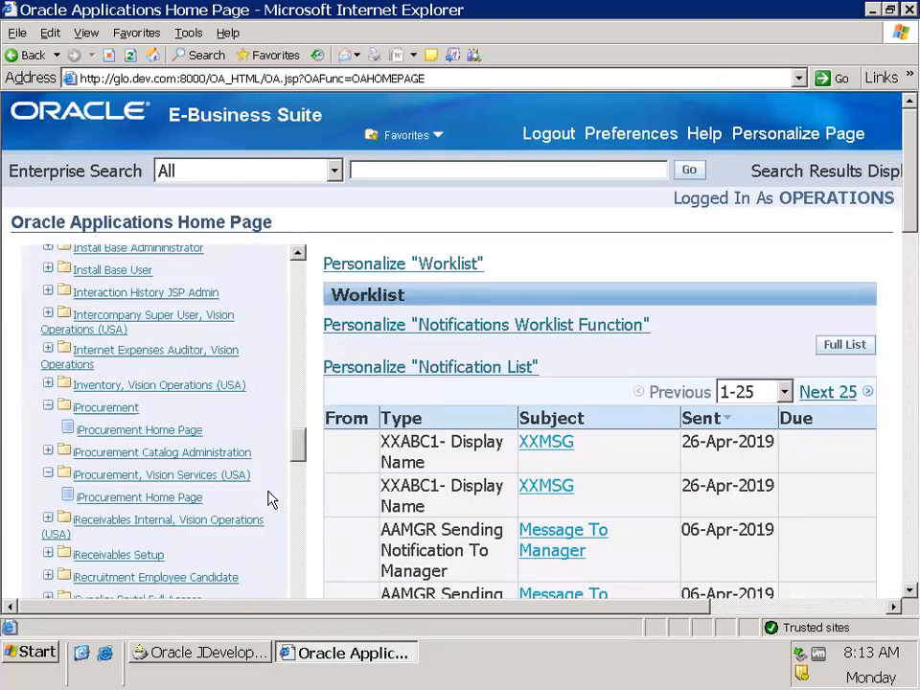
{"action": "left_click", "coordinate": [46, 271]}
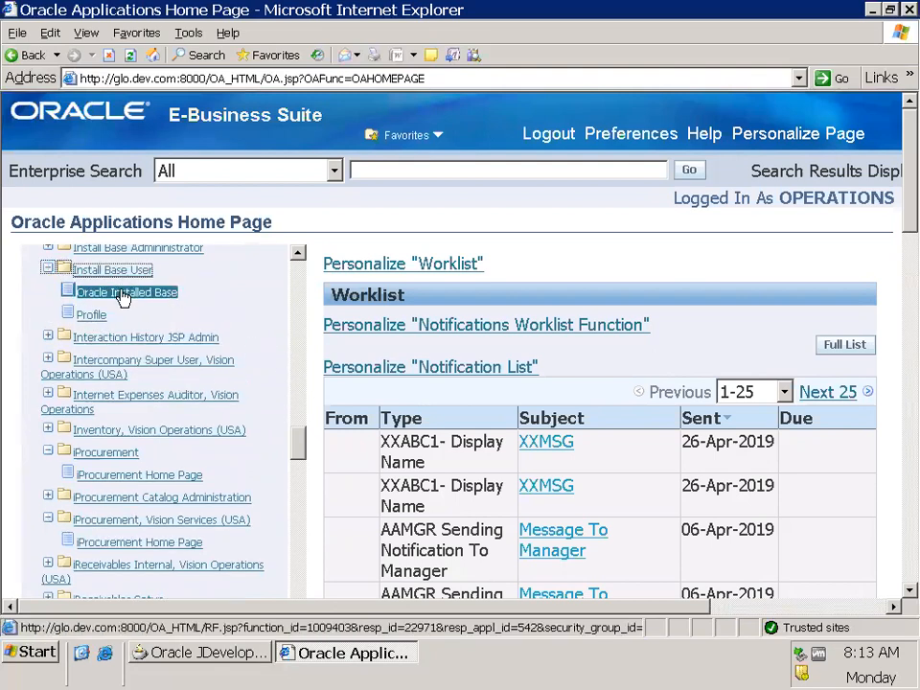
{"action": "scroll", "coordinate": [183, 311], "scroll_direction": "up", "scroll_amount": 1}
{"action": "left_click", "coordinate": [153, 358]}
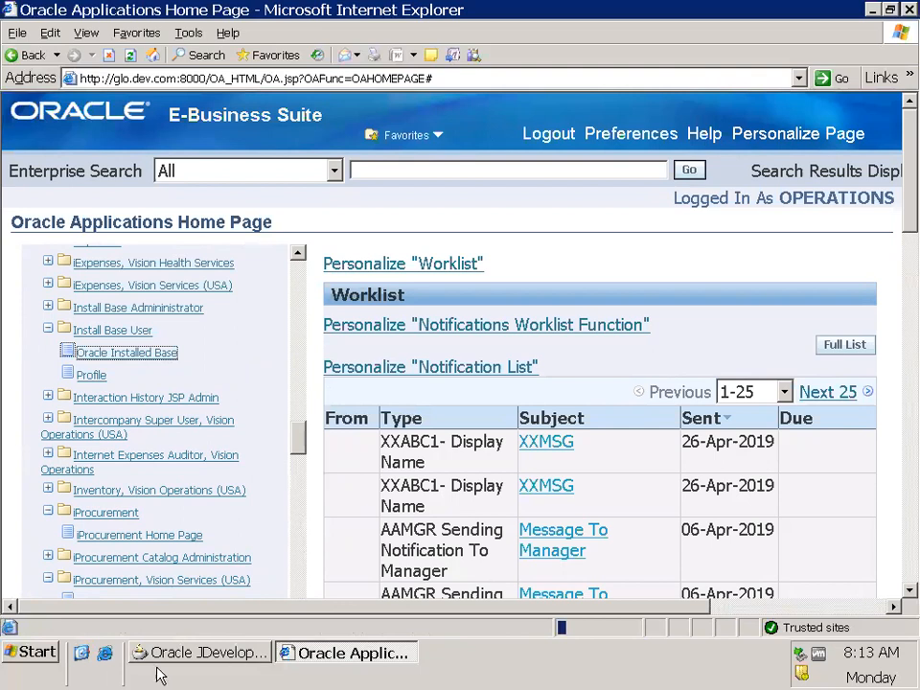
Launch SQL Developer from the desktop and switch back to the Installed Base page in Internet Explorer
{"action": "left_click", "coordinate": [82, 653]}
{"action": "double_click", "coordinate": [176, 367]}
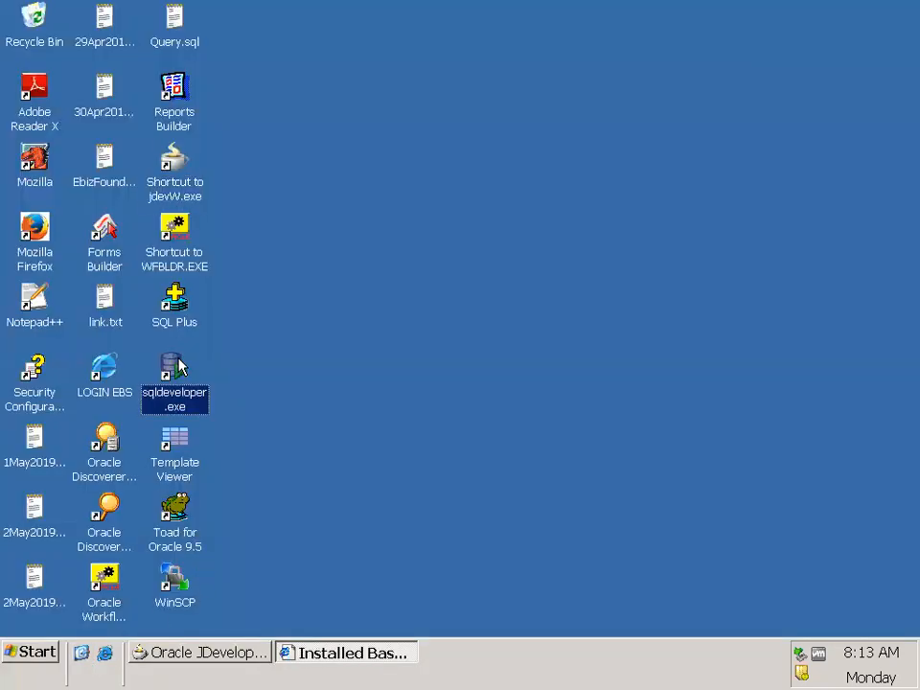
{"action": "left_click", "coordinate": [319, 655]}
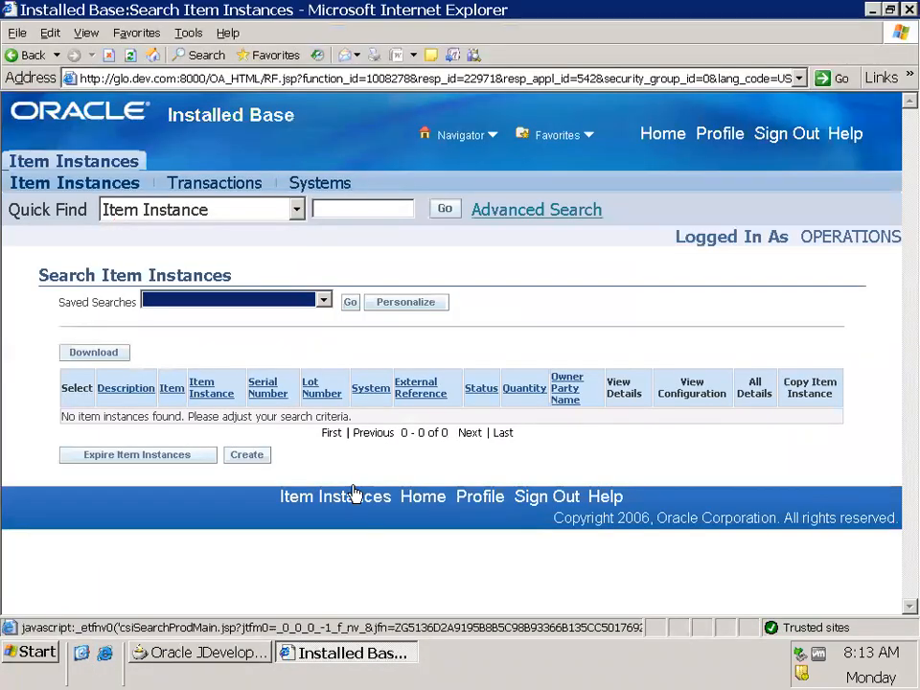
{"action": "left_click", "coordinate": [640, 469]}
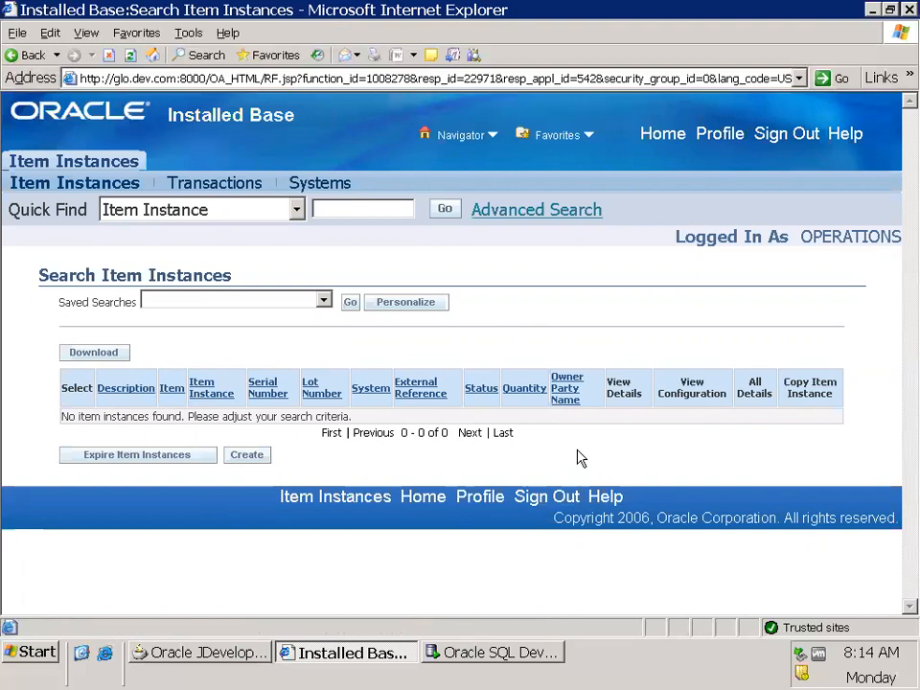
View the saved searches available for item instances without choosing one
{"action": "left_click", "coordinate": [299, 303]}
{"action": "left_click", "coordinate": [420, 335]}
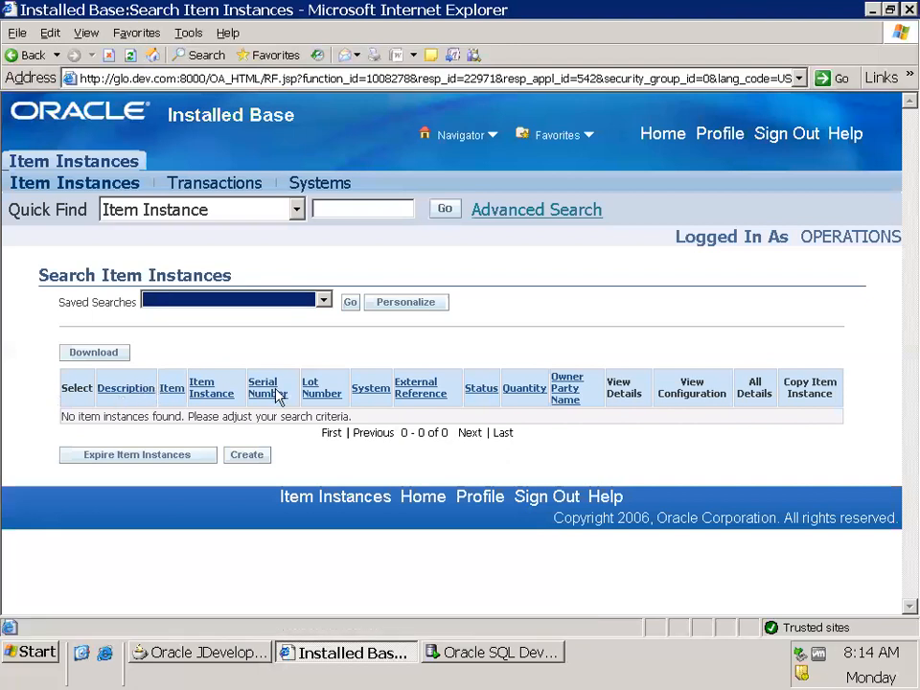
{"action": "left_click", "coordinate": [231, 303]}
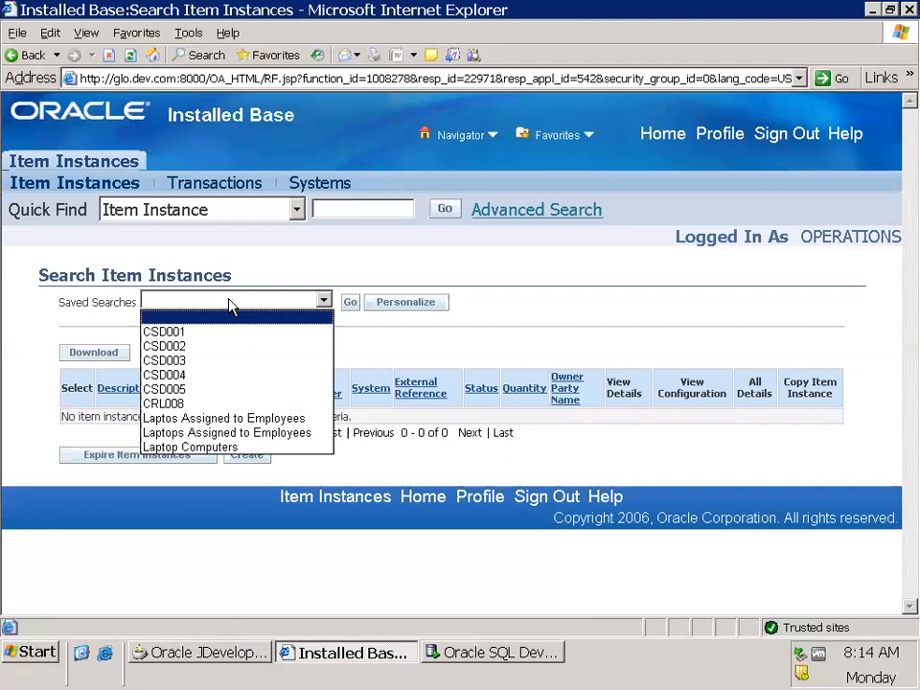
{"action": "left_click", "coordinate": [228, 305]}
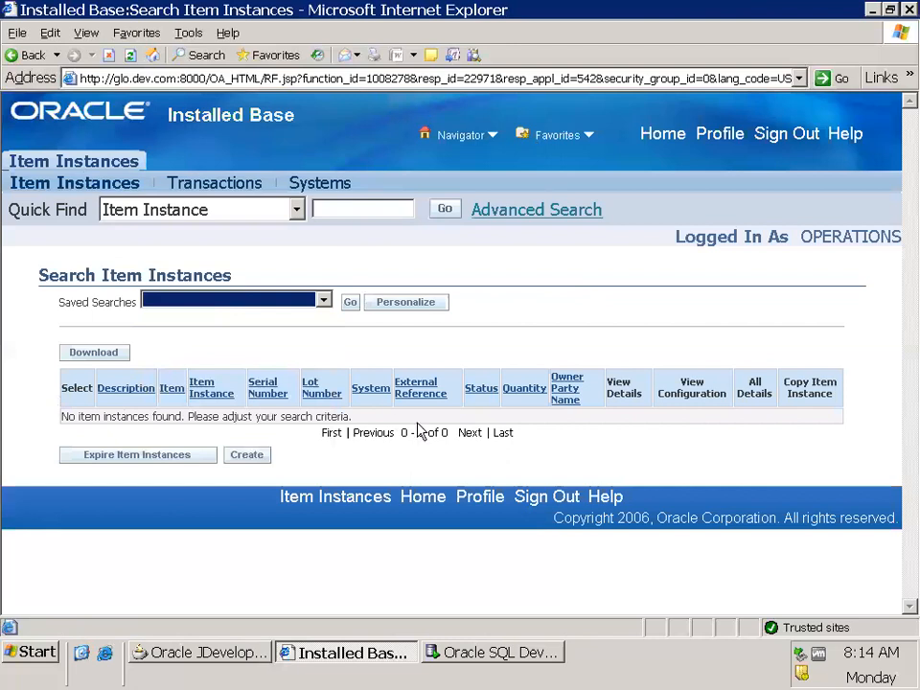
Start creating a new item instance from the Search Item Instances page
{"action": "left_click", "coordinate": [325, 506]}
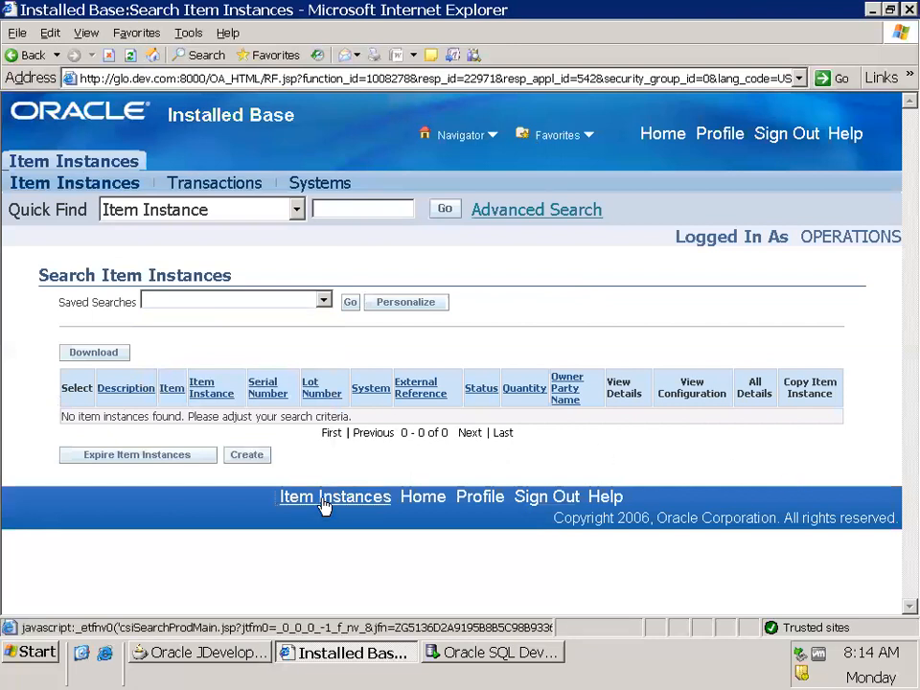
{"action": "left_click", "coordinate": [143, 457]}
{"action": "left_click", "coordinate": [248, 484]}
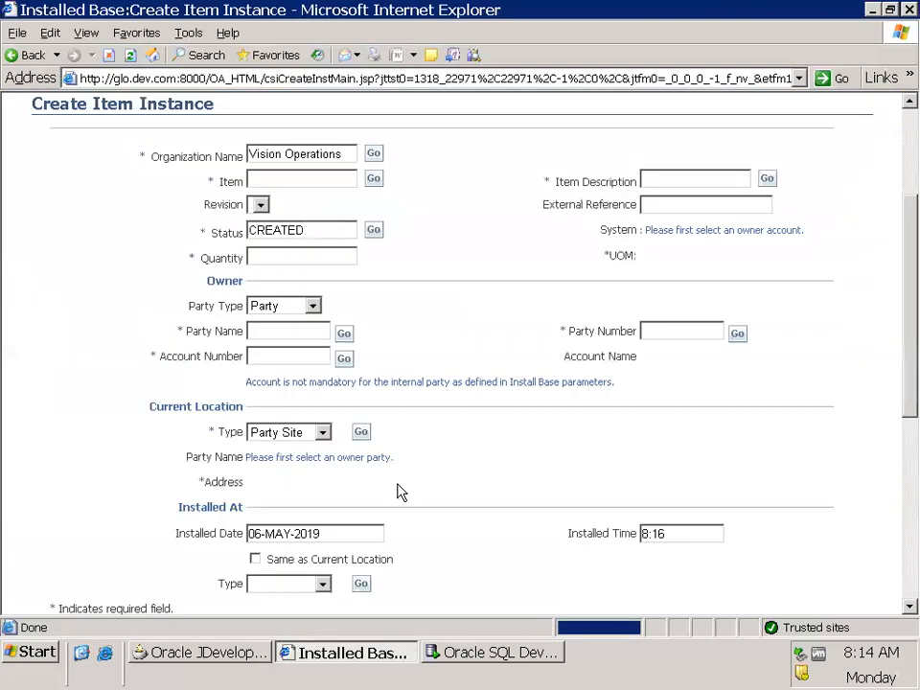
{"action": "scroll", "coordinate": [441, 431], "scroll_direction": "up", "scroll_amount": 3}
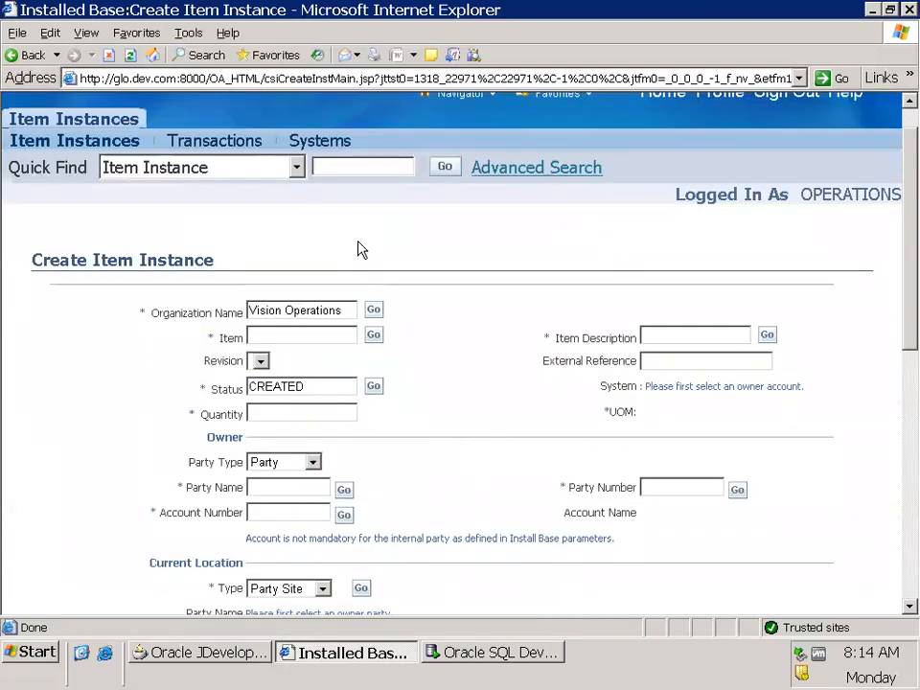
Highlight the JSP file name csiCreateInstMain.jsp in the URL of the Create Item Instance page
{"action": "left_click", "coordinate": [316, 80]}
{"action": "left_click", "coordinate": [333, 78]}
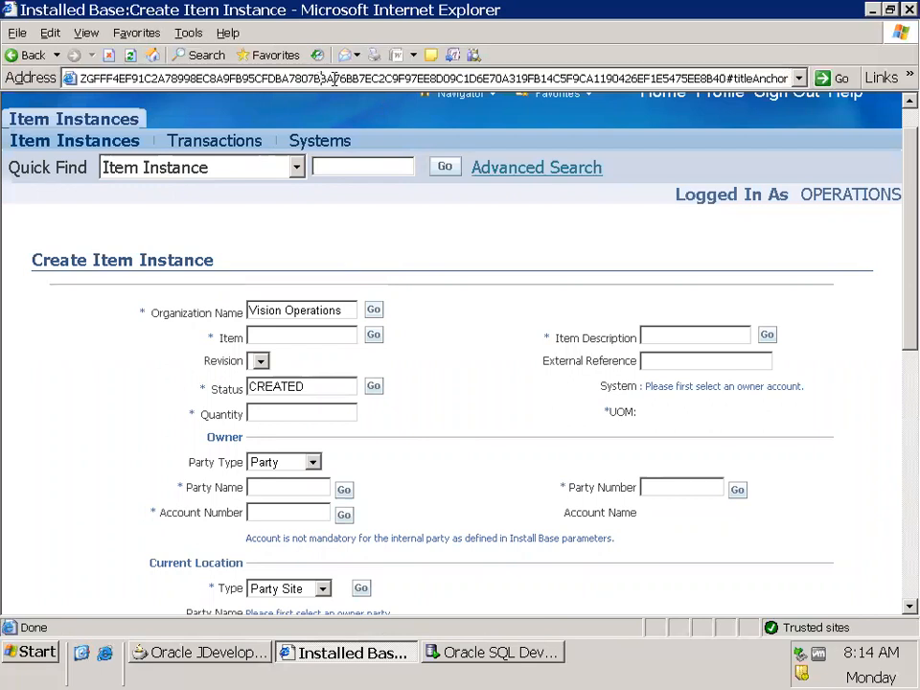
{"action": "key", "text": "Home"}
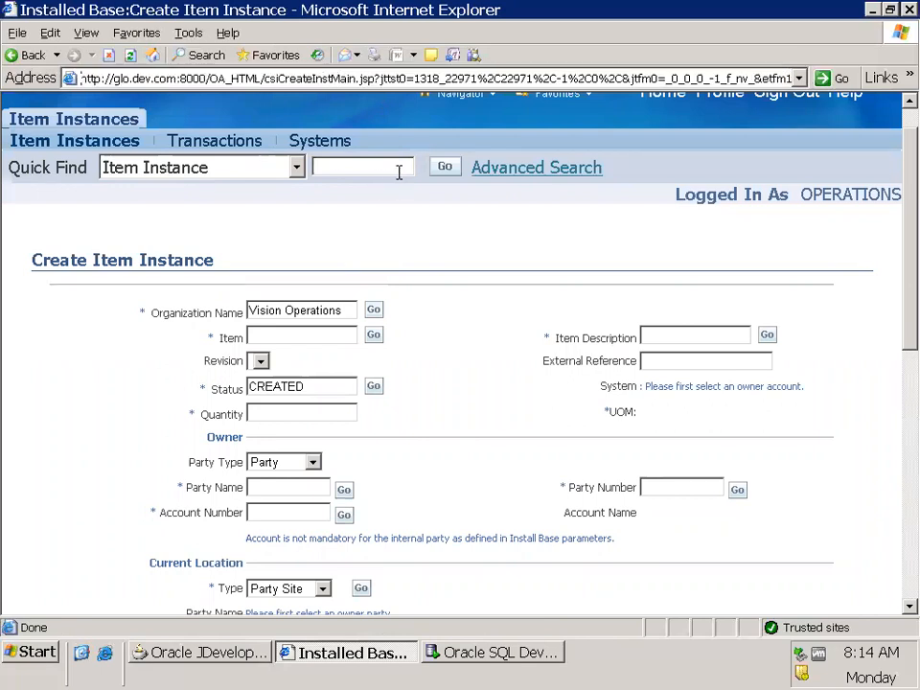
{"action": "left_click_drag", "start_coordinate": [381, 78], "coordinate": [264, 82]}
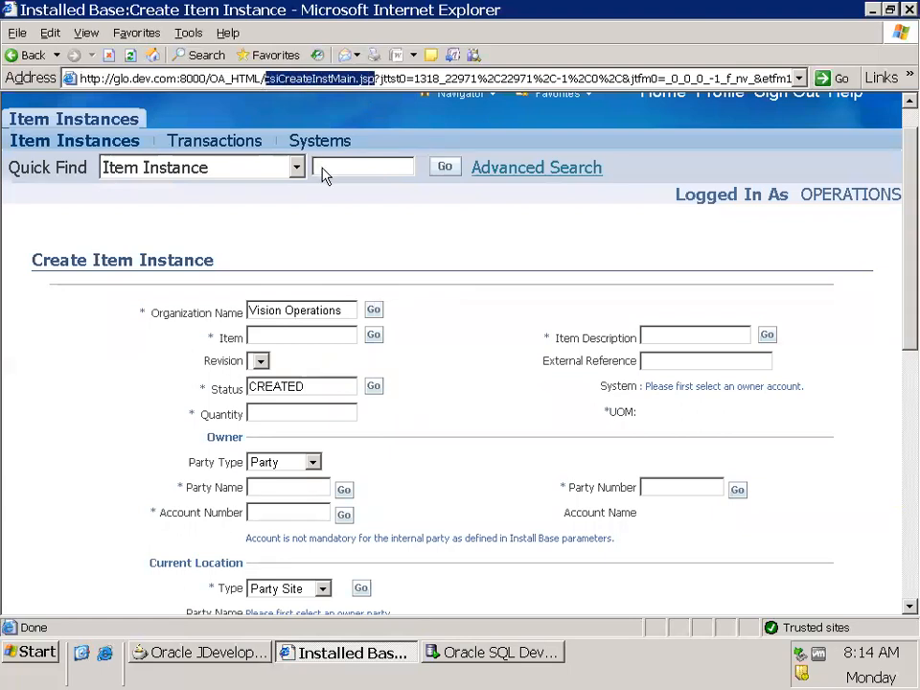
{"action": "left_click", "coordinate": [377, 220]}
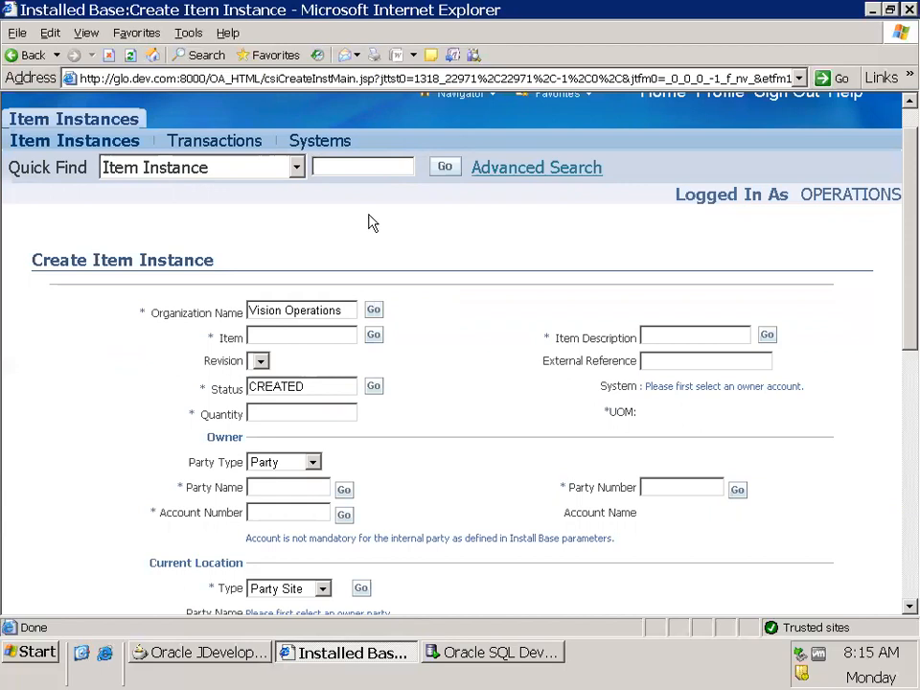
Look over all sections of the Create Item Instance form and return to the Oracle Applications Home Page
{"action": "scroll", "coordinate": [495, 331], "scroll_direction": "down", "scroll_amount": 4}
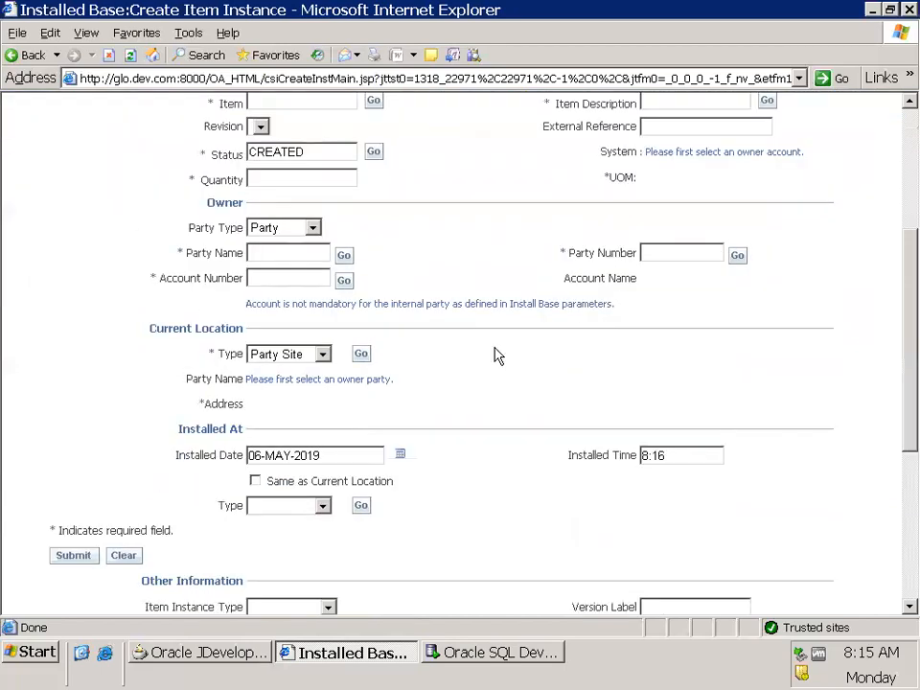
{"action": "scroll", "coordinate": [495, 374], "scroll_direction": "down", "scroll_amount": 3}
{"action": "scroll", "coordinate": [492, 390], "scroll_direction": "down", "scroll_amount": 3}
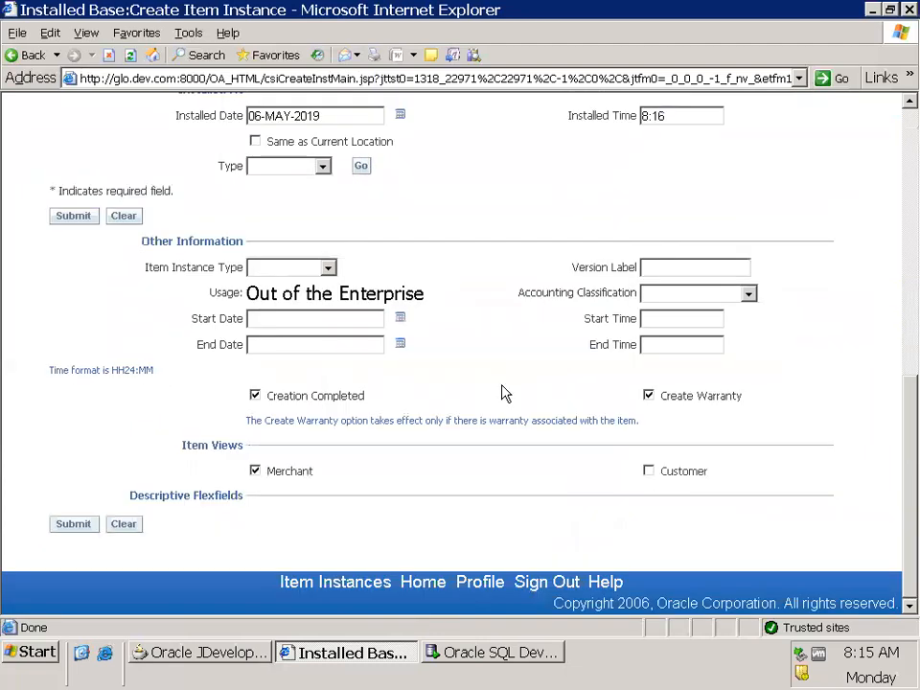
{"action": "scroll", "coordinate": [505, 394], "scroll_direction": "up", "scroll_amount": 10}
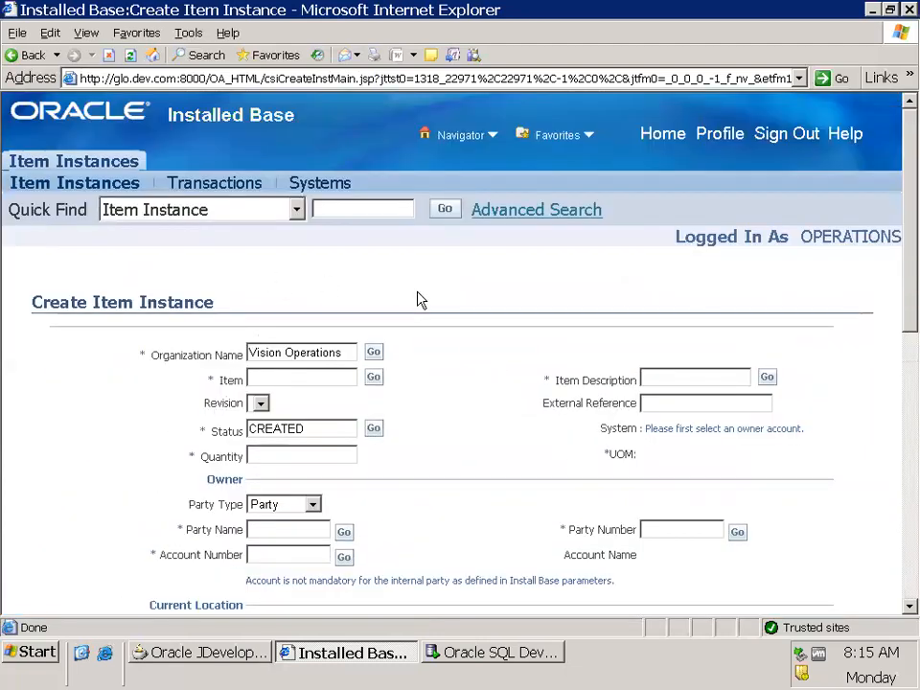
{"action": "left_click", "coordinate": [663, 136]}
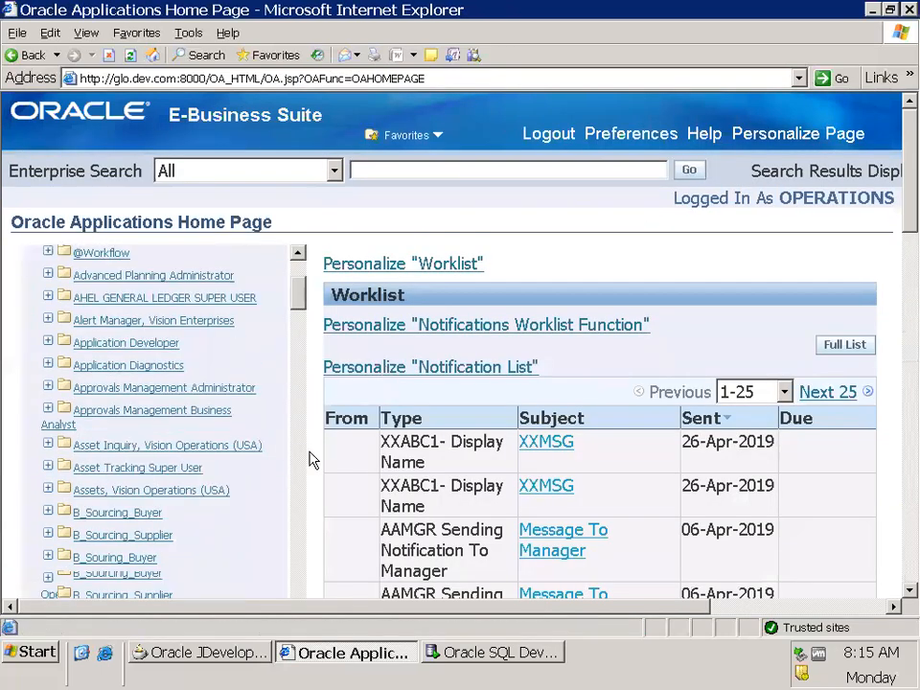
Check the functions under the Purchasing Super User responsibility and collapse it again
{"action": "scroll", "coordinate": [312, 460], "scroll_direction": "down", "scroll_amount": 6}
{"action": "scroll", "coordinate": [303, 450], "scroll_direction": "down", "scroll_amount": 3}
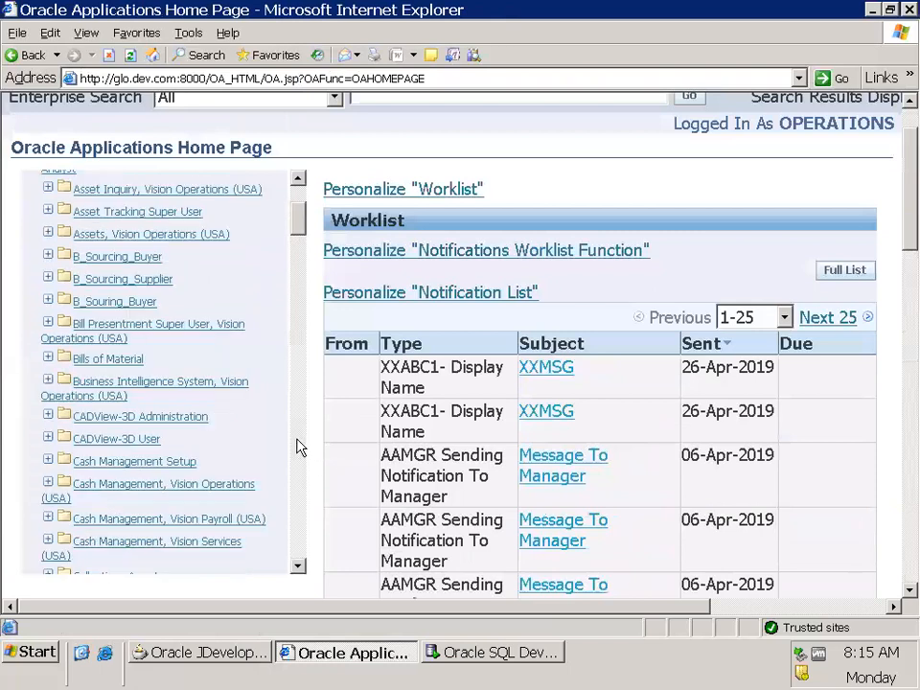
{"action": "scroll", "coordinate": [297, 421], "scroll_direction": "down", "scroll_amount": 3}
{"action": "scroll", "coordinate": [298, 421], "scroll_direction": "down", "scroll_amount": 12}
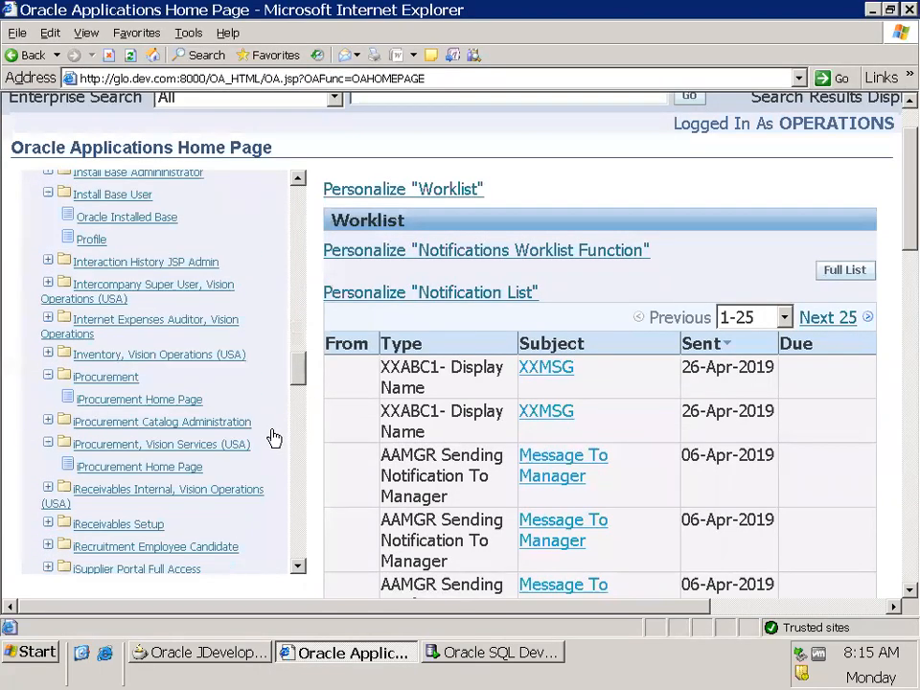
{"action": "scroll", "coordinate": [273, 438], "scroll_direction": "down", "scroll_amount": 1}
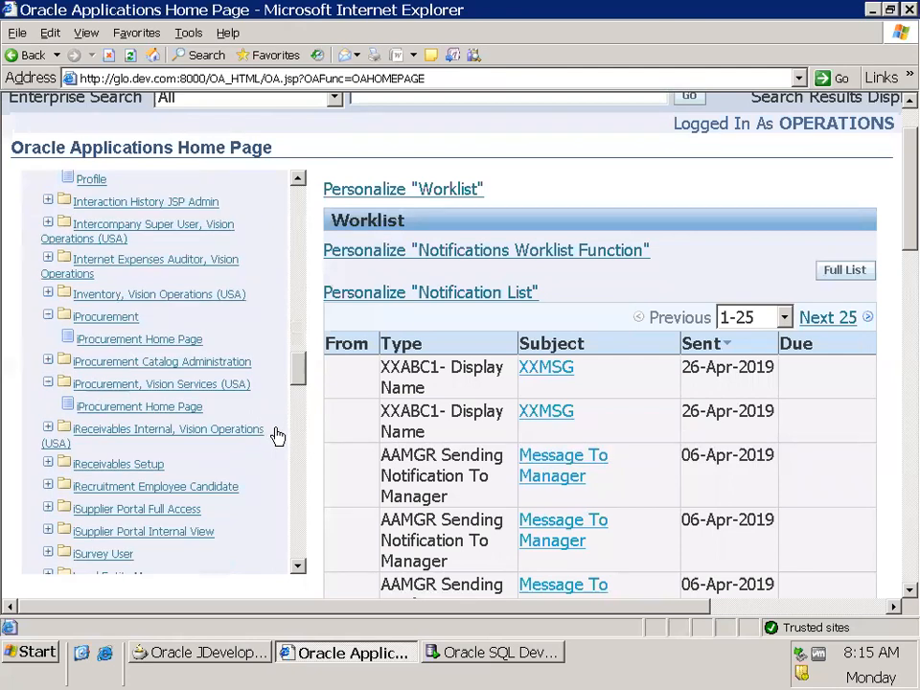
{"action": "scroll", "coordinate": [277, 437], "scroll_direction": "down", "scroll_amount": 1}
{"action": "scroll", "coordinate": [277, 438], "scroll_direction": "down", "scroll_amount": 5}
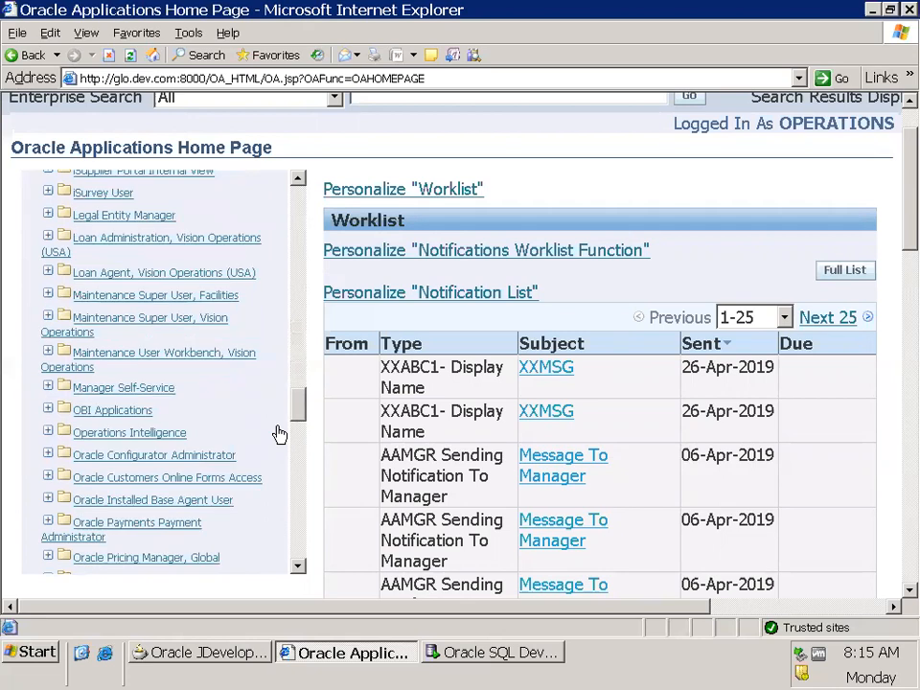
{"action": "scroll", "coordinate": [278, 435], "scroll_direction": "down", "scroll_amount": 4}
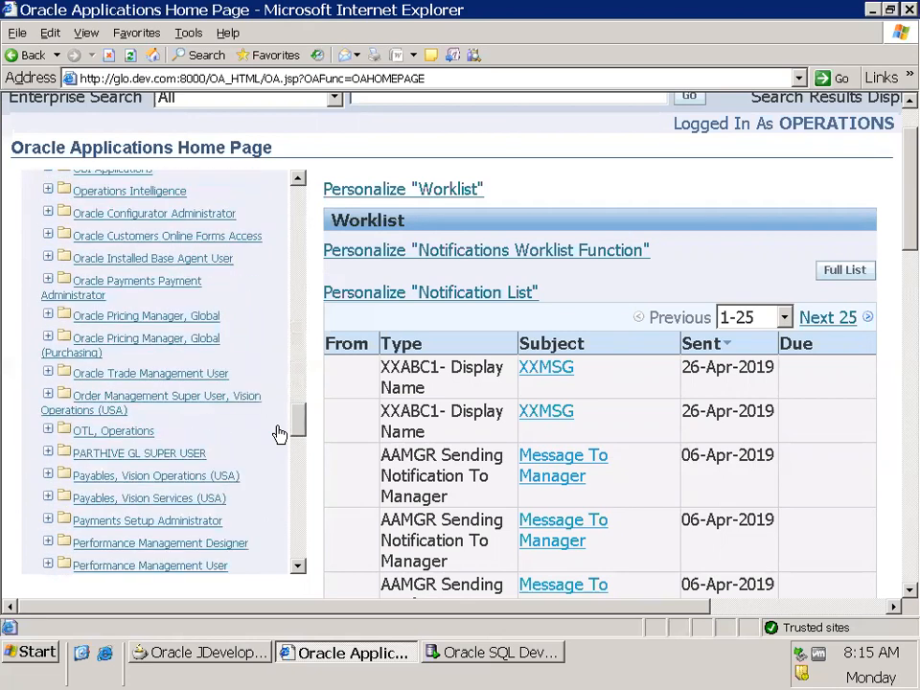
{"action": "scroll", "coordinate": [278, 435], "scroll_direction": "down", "scroll_amount": 4}
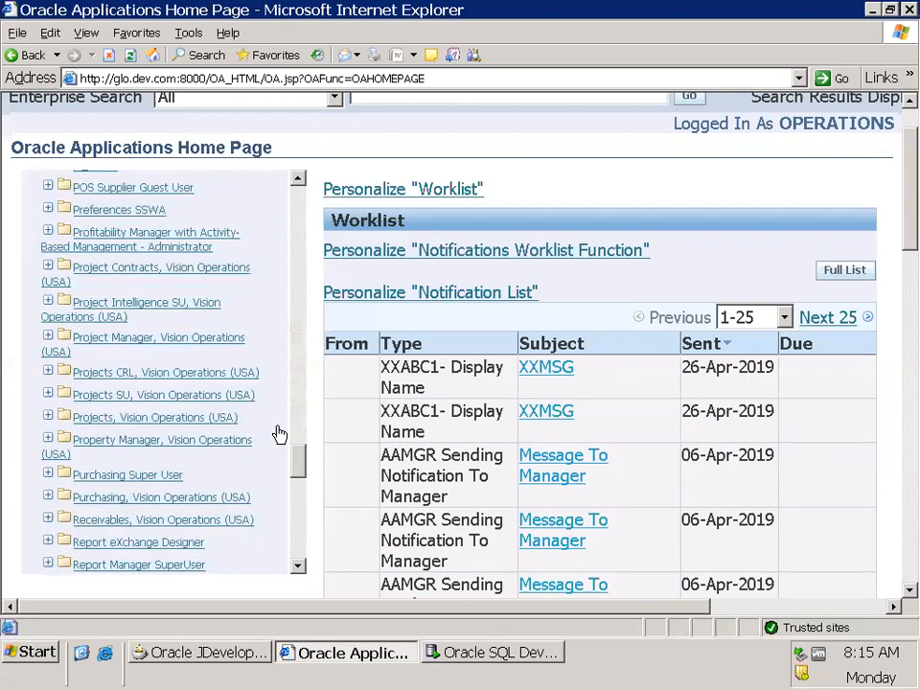
{"action": "scroll", "coordinate": [279, 435], "scroll_direction": "down", "scroll_amount": 2}
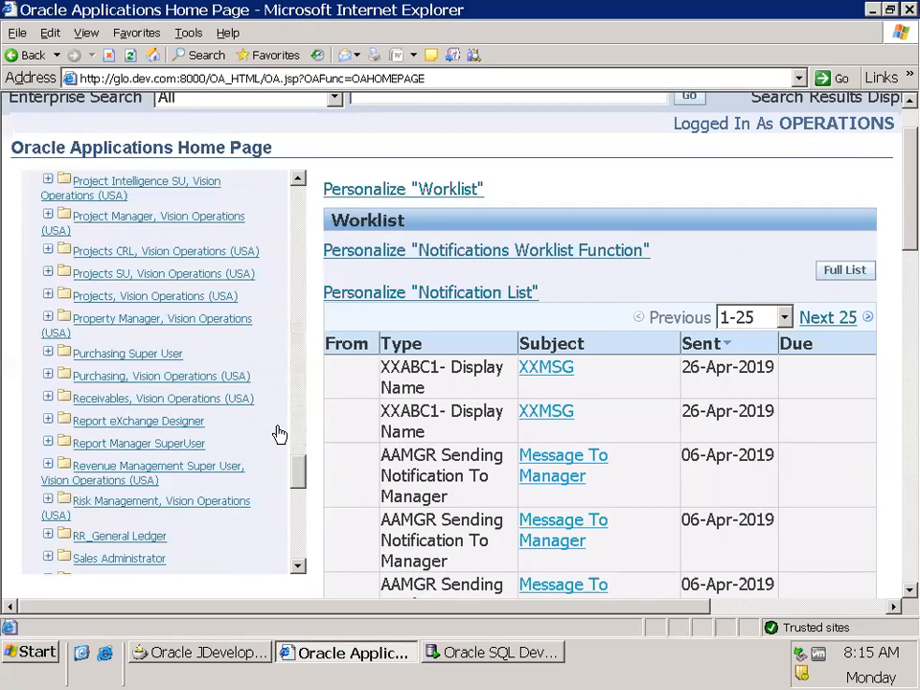
{"action": "left_click", "coordinate": [47, 352]}
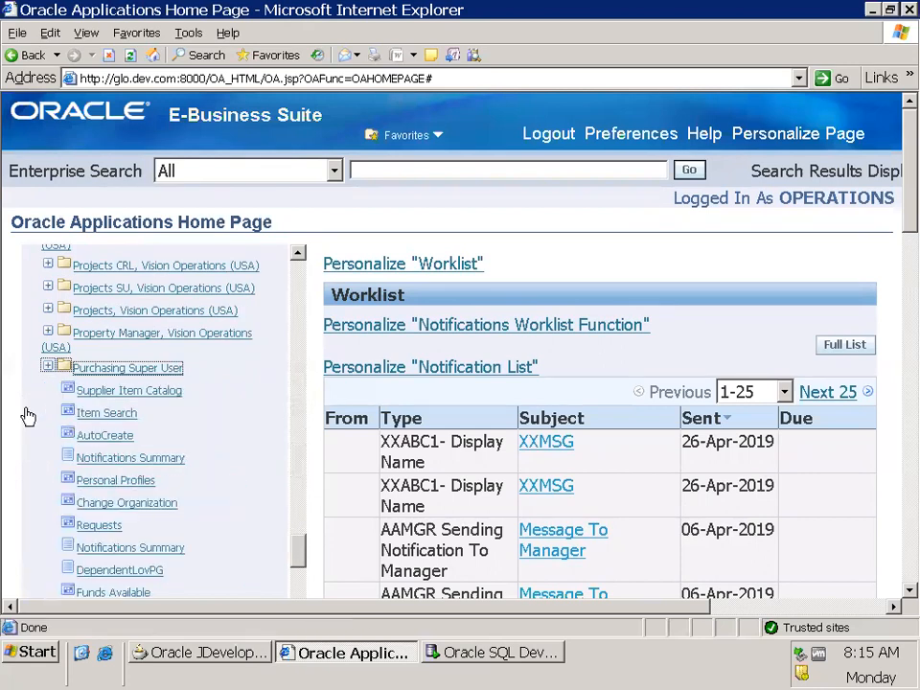
{"action": "left_click", "coordinate": [47, 367]}
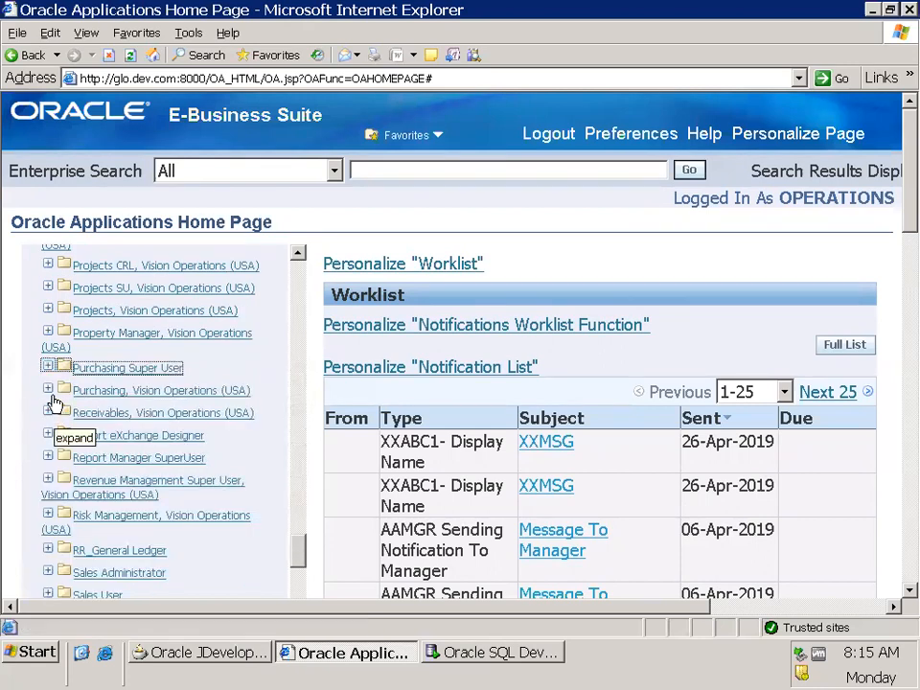
Open the Suppliers page from the Buyer Work Center under Purchasing, Vision Operations (USA)
{"action": "left_click", "coordinate": [48, 389]}
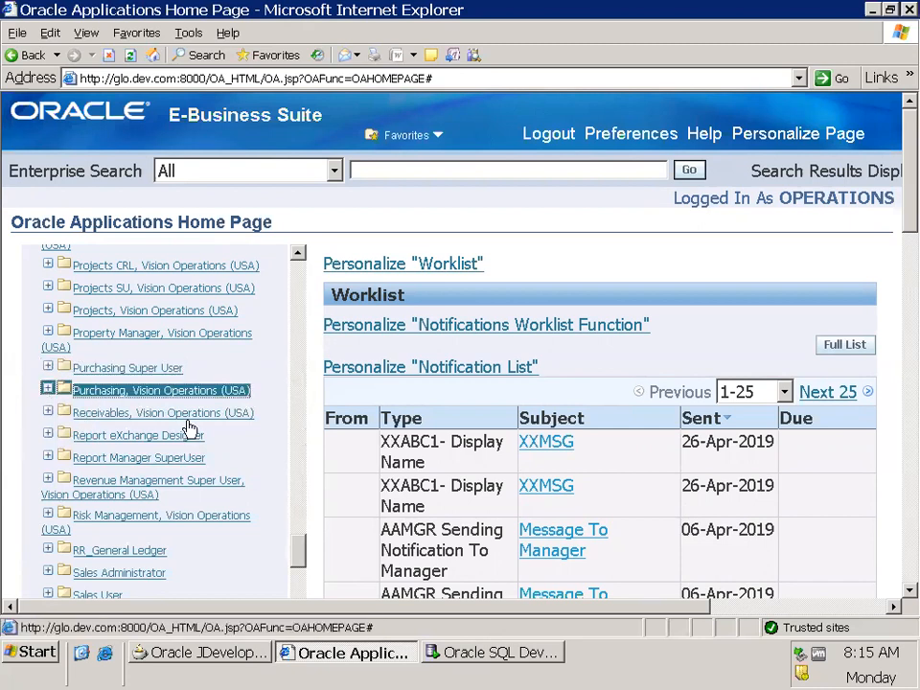
{"action": "scroll", "coordinate": [284, 488], "scroll_direction": "down", "scroll_amount": 10}
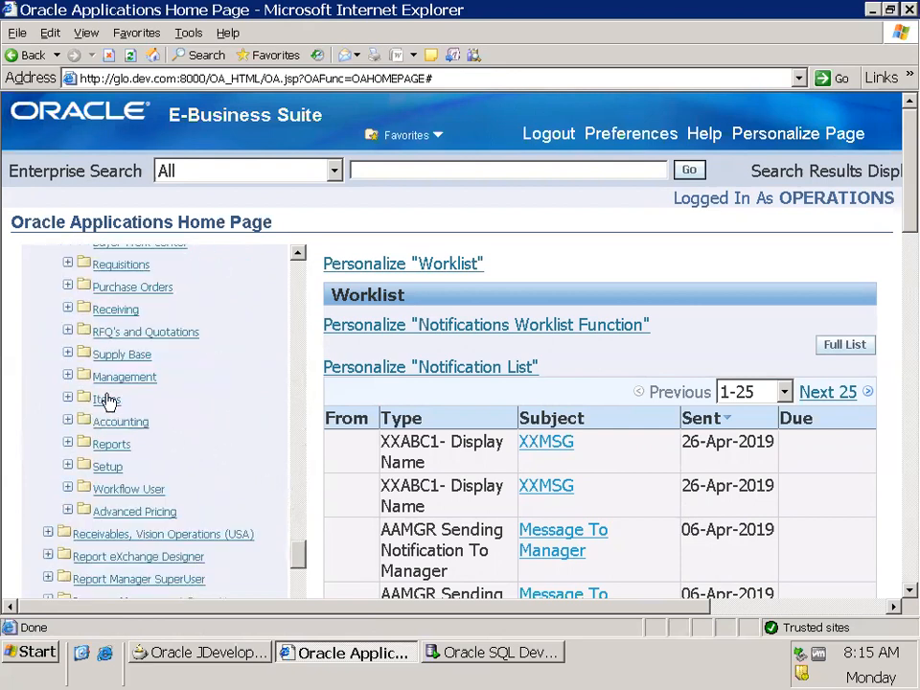
{"action": "scroll", "coordinate": [261, 421], "scroll_direction": "up", "scroll_amount": 2}
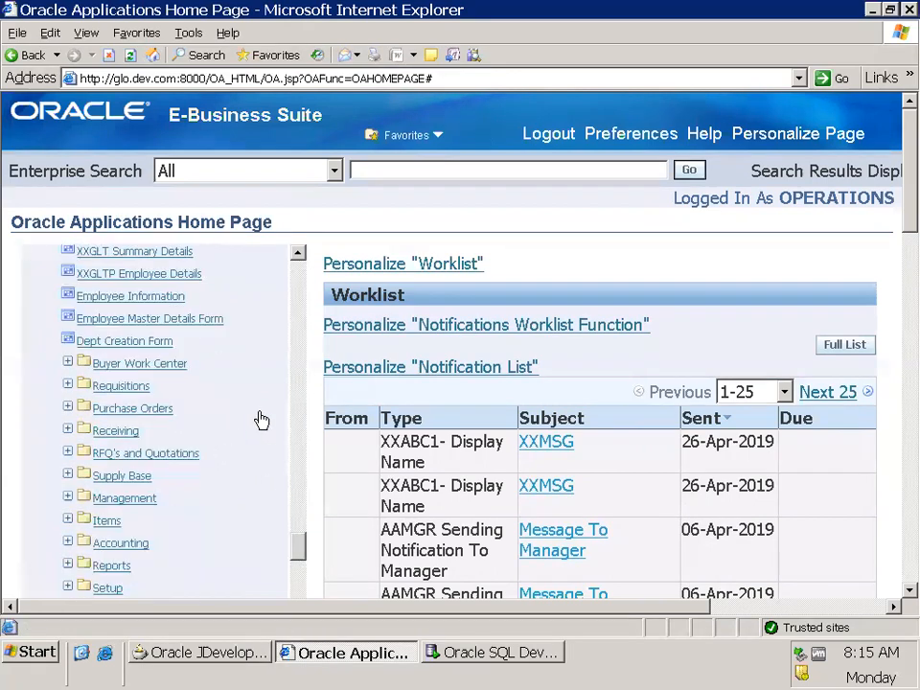
{"action": "left_click", "coordinate": [67, 363]}
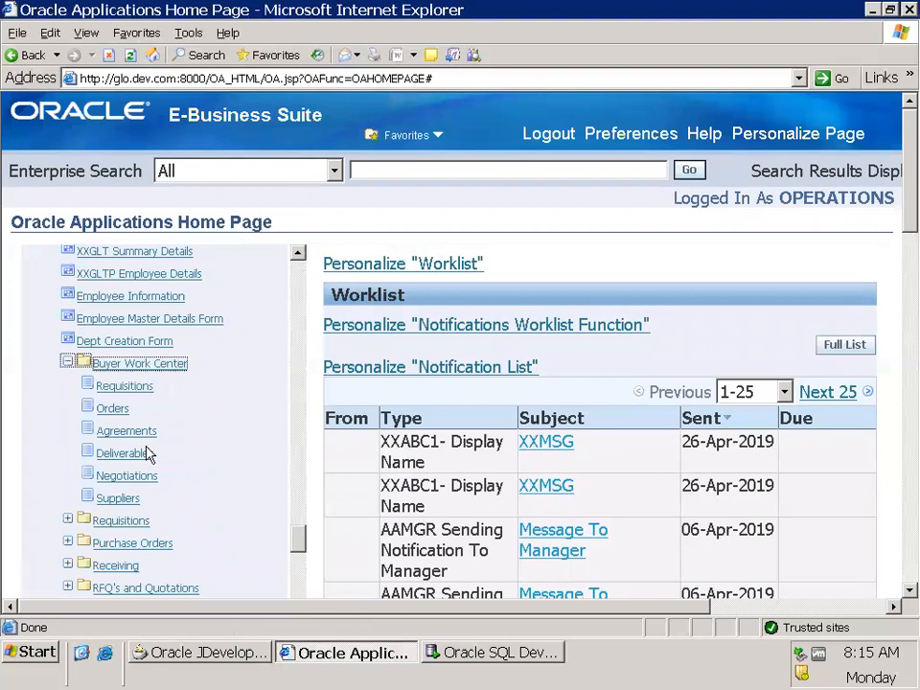
{"action": "left_click", "coordinate": [120, 498]}
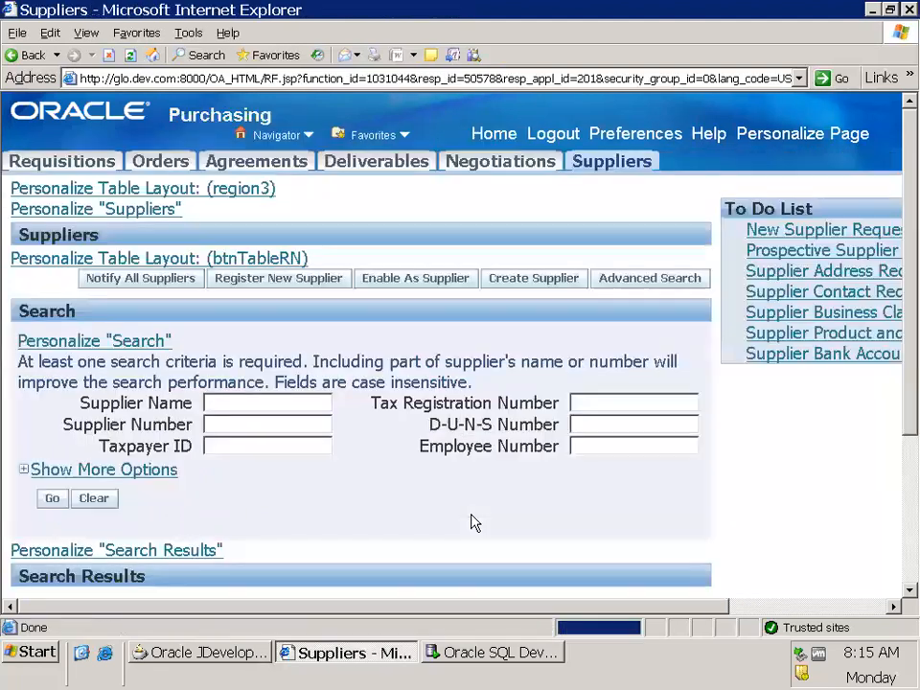
Search for suppliers using the supplier name pattern C%
{"action": "scroll", "coordinate": [470, 514], "scroll_direction": "down", "scroll_amount": 1}
{"action": "scroll", "coordinate": [471, 522], "scroll_direction": "down", "scroll_amount": 1}
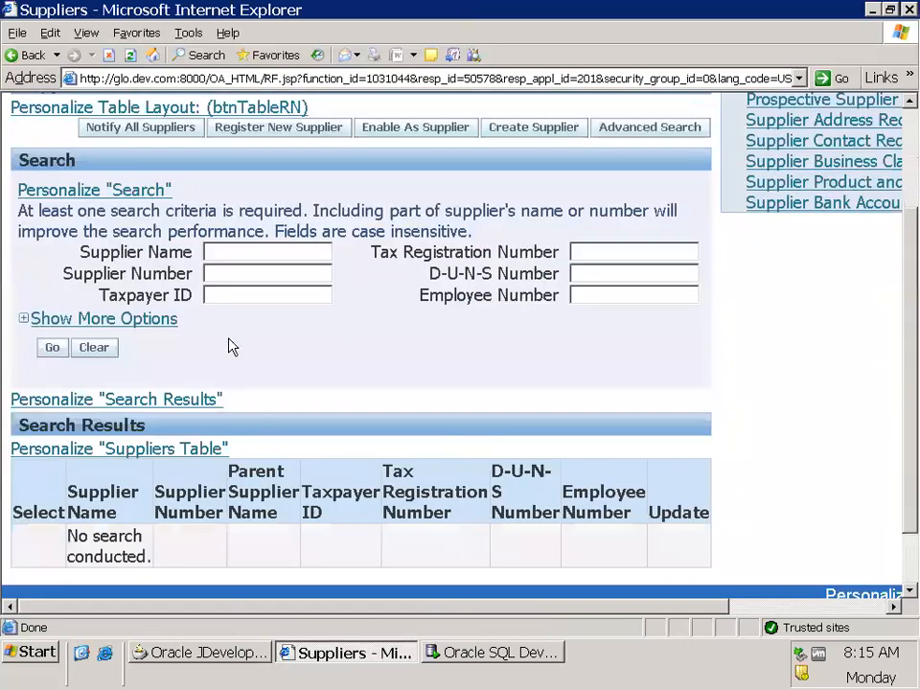
{"action": "left_click", "coordinate": [230, 244]}
{"action": "type", "text": "C%"}
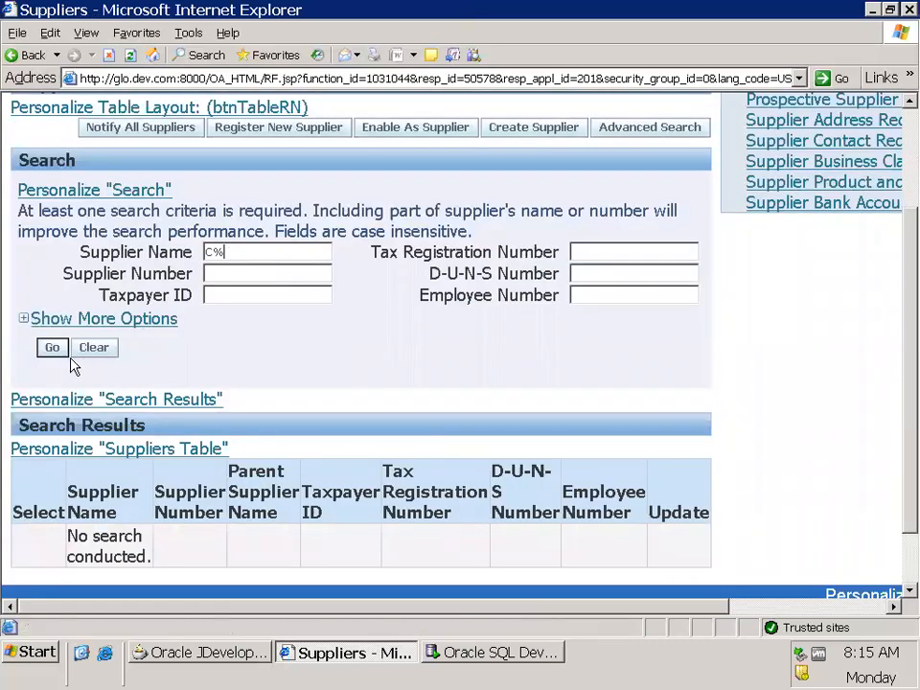
{"action": "left_click", "coordinate": [52, 347]}
Look through the columns and rows of the supplier search results table
{"action": "scroll", "coordinate": [783, 581], "scroll_direction": "down", "scroll_amount": 3}
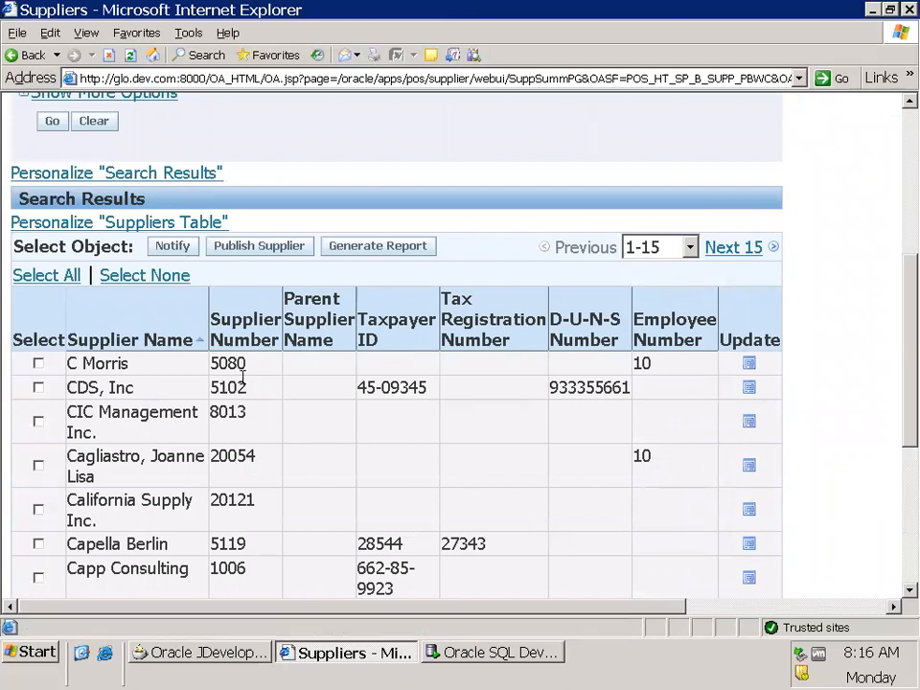
{"action": "scroll", "coordinate": [249, 389], "scroll_direction": "down", "scroll_amount": 2}
{"action": "scroll", "coordinate": [251, 391], "scroll_direction": "down", "scroll_amount": 2}
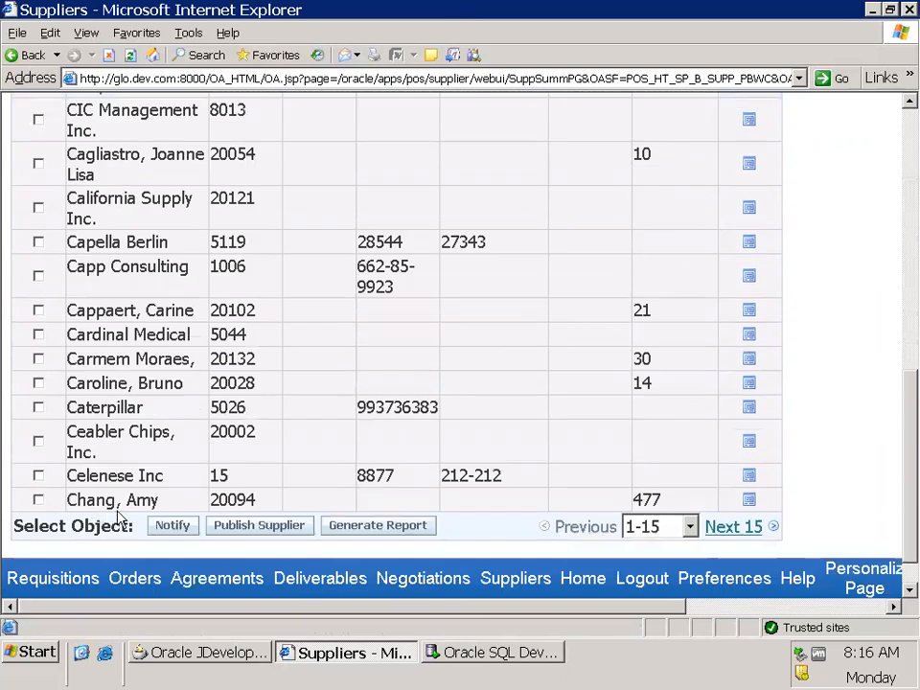
{"action": "scroll", "coordinate": [220, 361], "scroll_direction": "up", "scroll_amount": 2}
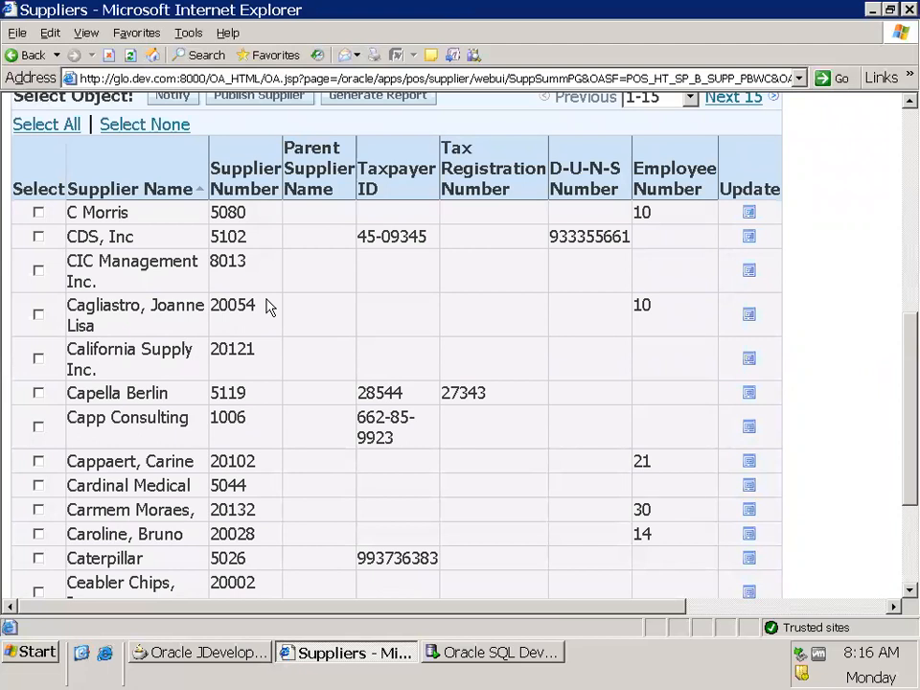
Show the technical details about the Suppliers page and expand its entire page definition
{"action": "scroll", "coordinate": [268, 306], "scroll_direction": "down", "scroll_amount": 3}
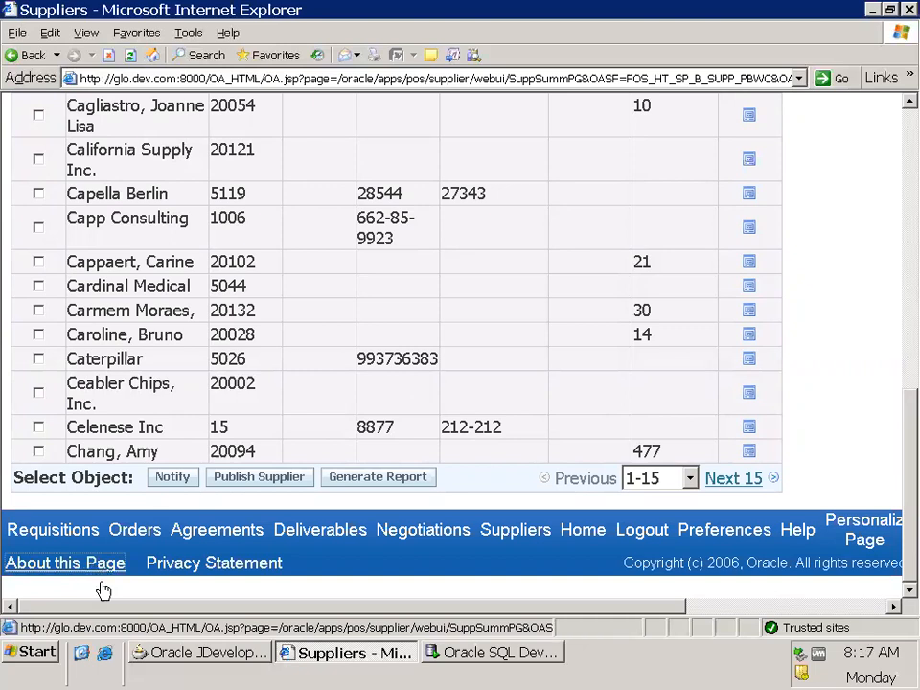
{"action": "left_click", "coordinate": [165, 506]}
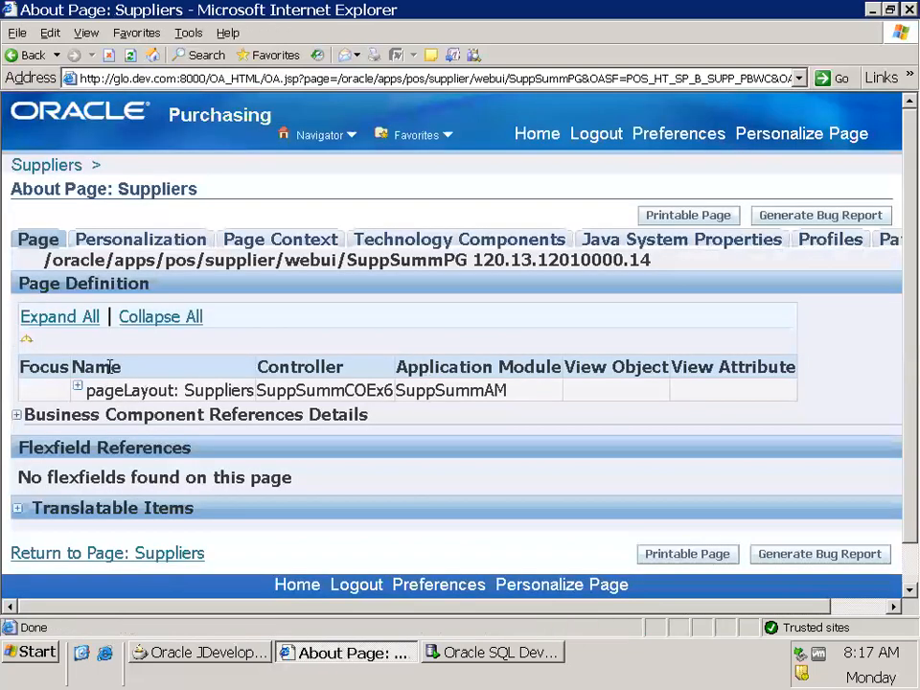
{"action": "left_click", "coordinate": [79, 330]}
Open the SuppSummVO view object from the State Reportable row and read through its query and attribute list
{"action": "scroll", "coordinate": [526, 454], "scroll_direction": "down", "scroll_amount": 15}
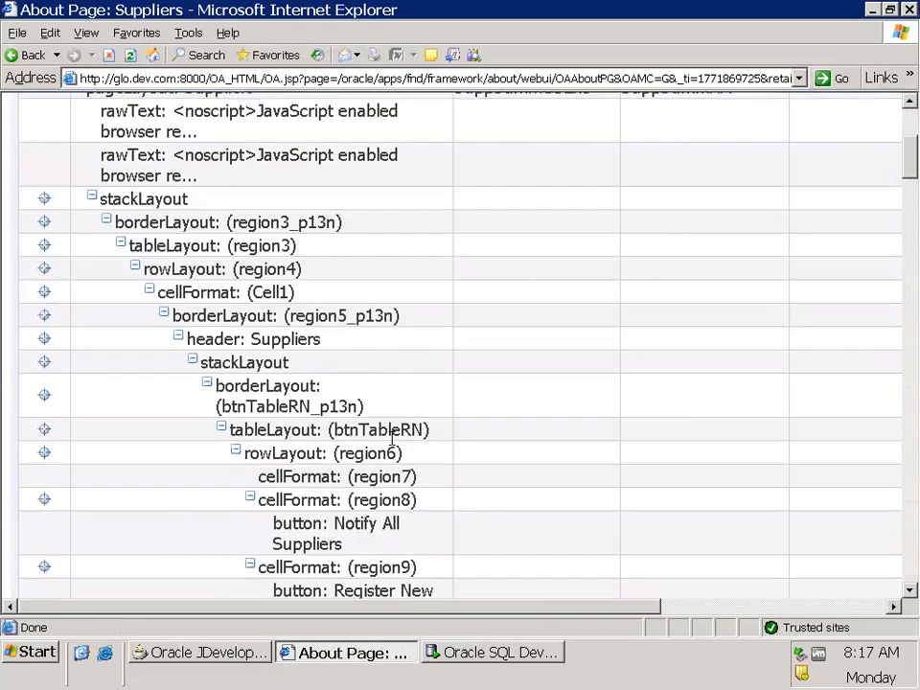
{"action": "scroll", "coordinate": [638, 471], "scroll_direction": "down", "scroll_amount": 20}
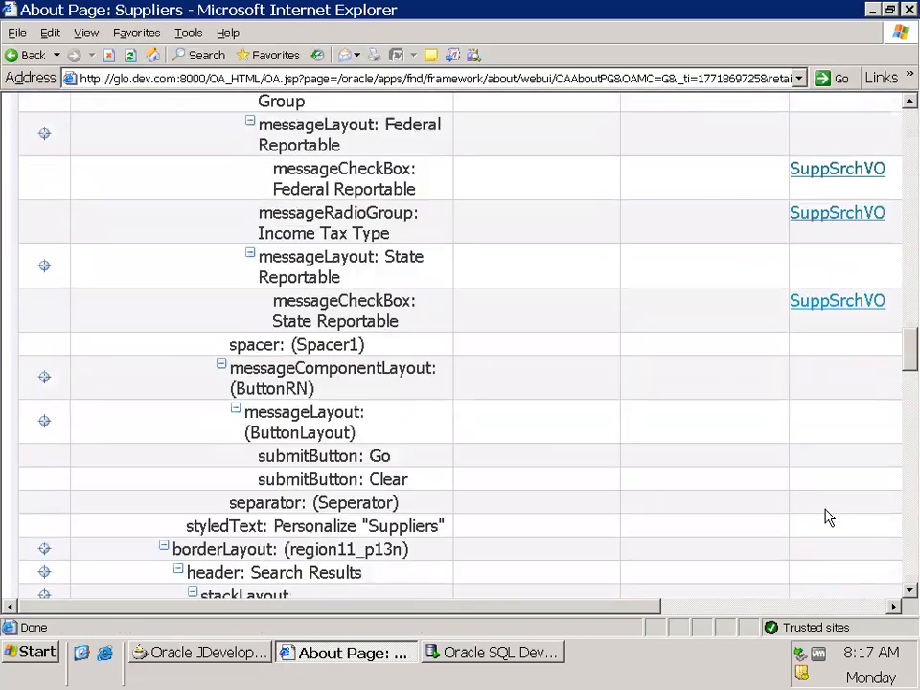
{"action": "scroll", "coordinate": [834, 508], "scroll_direction": "down", "scroll_amount": 6}
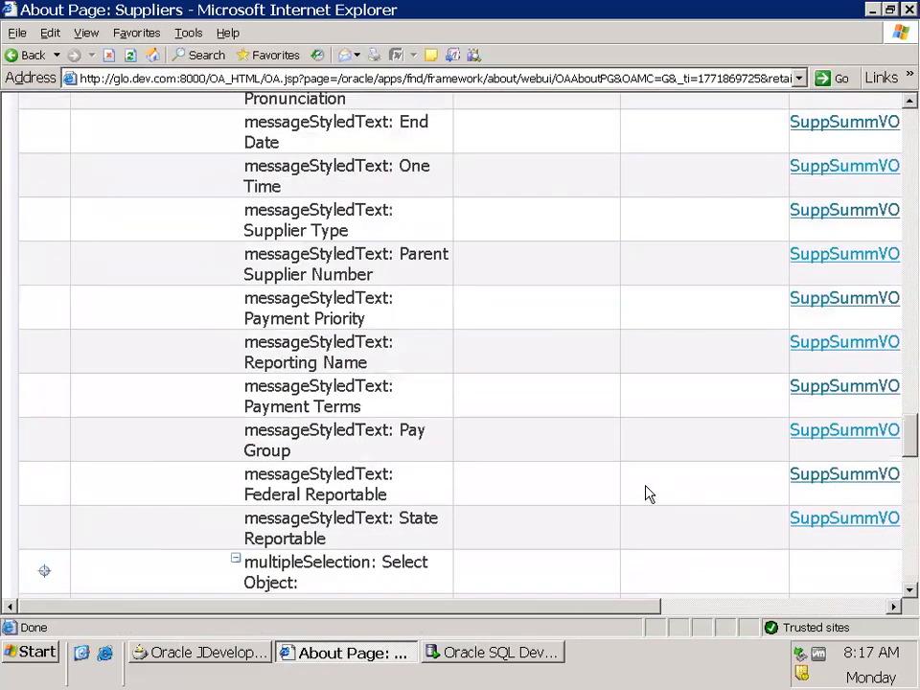
{"action": "left_click", "coordinate": [825, 518]}
{"action": "scroll", "coordinate": [435, 530], "scroll_direction": "down", "scroll_amount": 6}
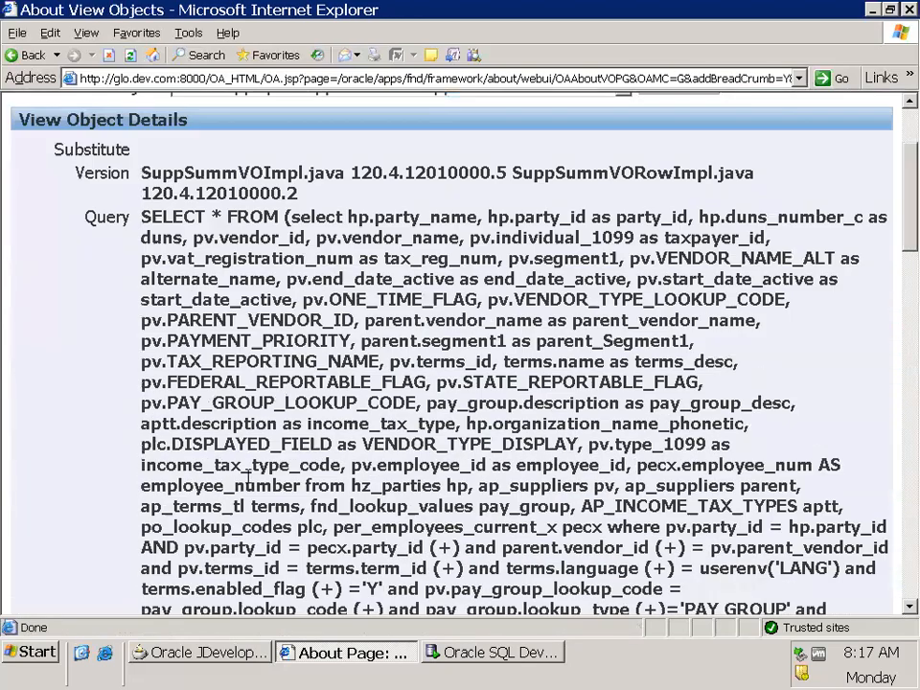
{"action": "scroll", "coordinate": [435, 530], "scroll_direction": "down", "scroll_amount": 12}
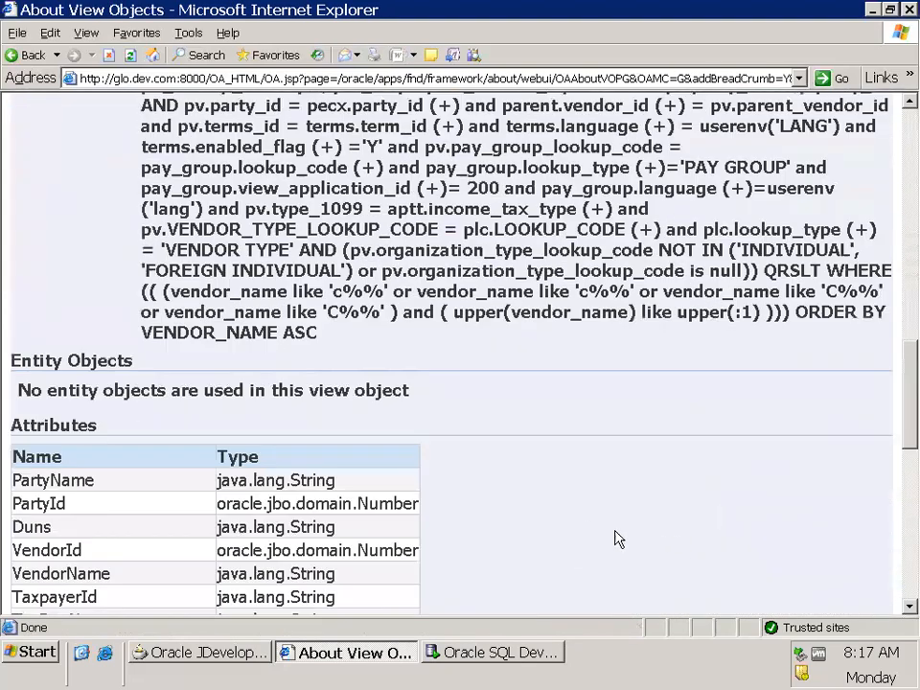
{"action": "scroll", "coordinate": [588, 530], "scroll_direction": "down", "scroll_amount": 10}
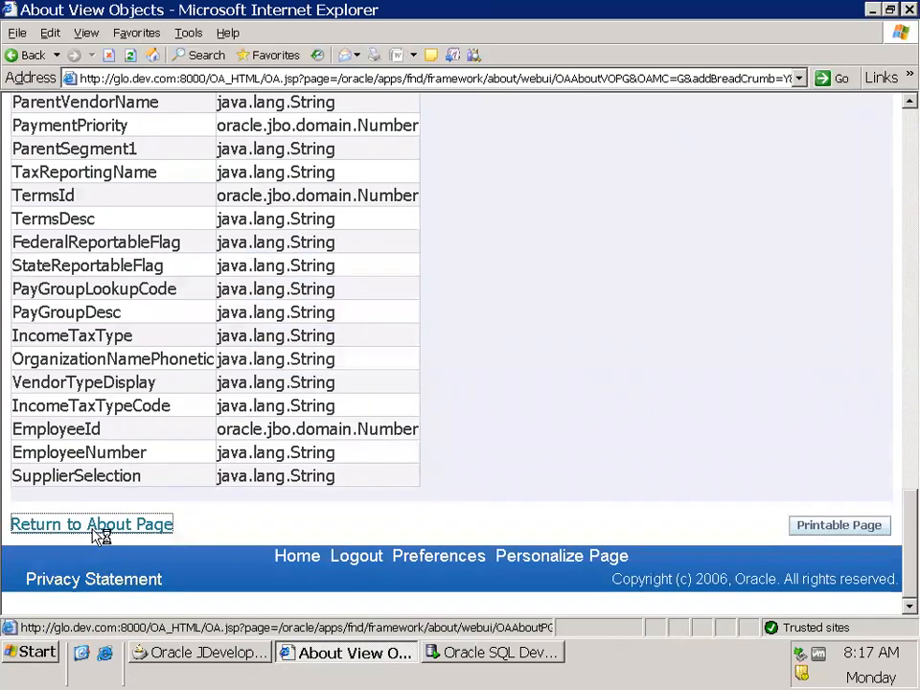
Return from the view object details through the page definition to the Suppliers page
{"action": "left_click", "coordinate": [41, 530]}
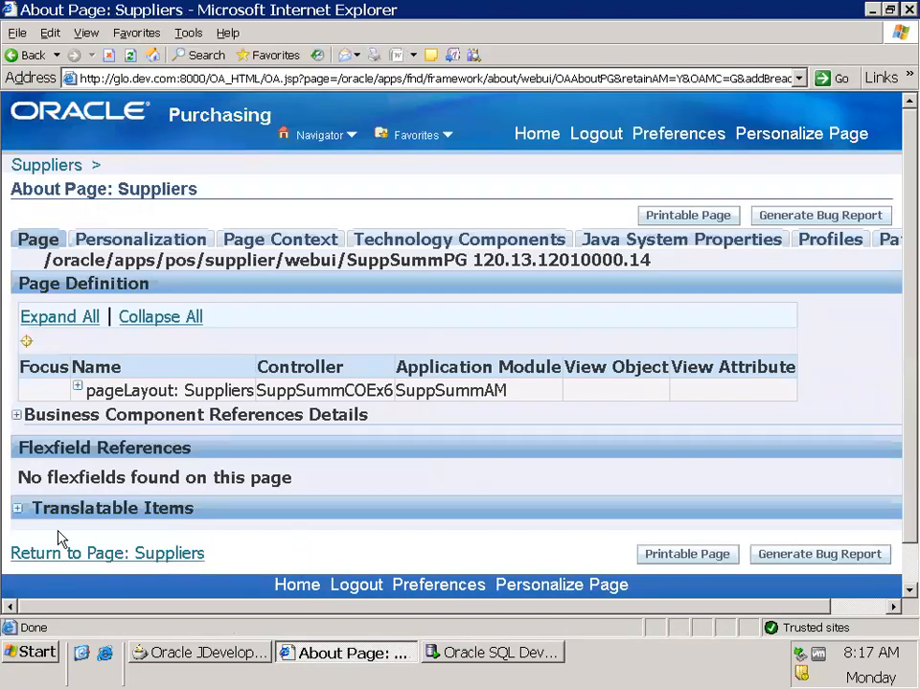
{"action": "scroll", "coordinate": [59, 538], "scroll_direction": "down", "scroll_amount": 1}
{"action": "left_click", "coordinate": [144, 509]}
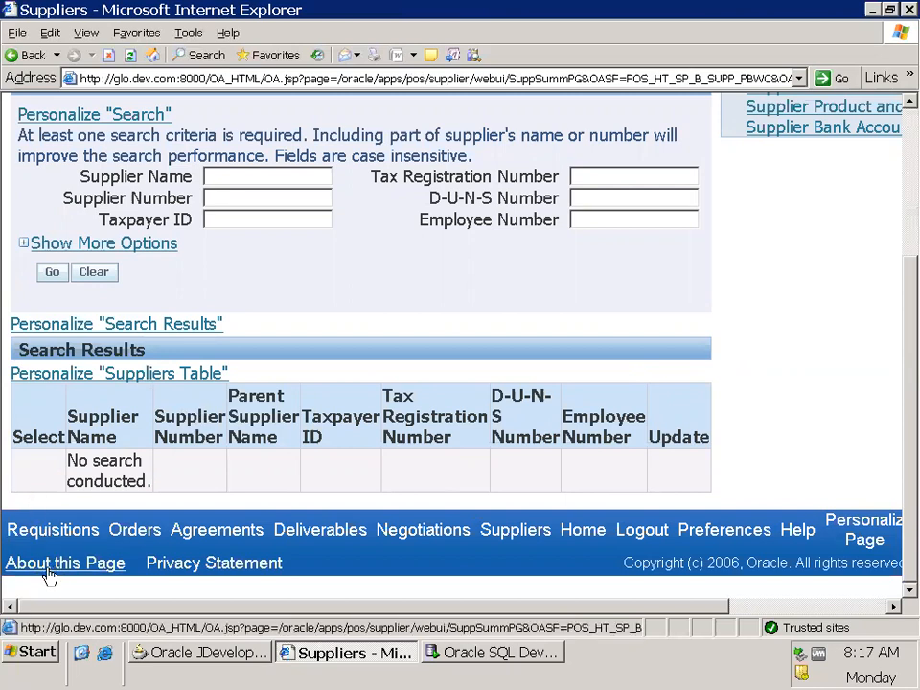
Look over the Suppliers page regions and open the personalization of the Suppliers Table region
{"action": "scroll", "coordinate": [124, 434], "scroll_direction": "up", "scroll_amount": 5}
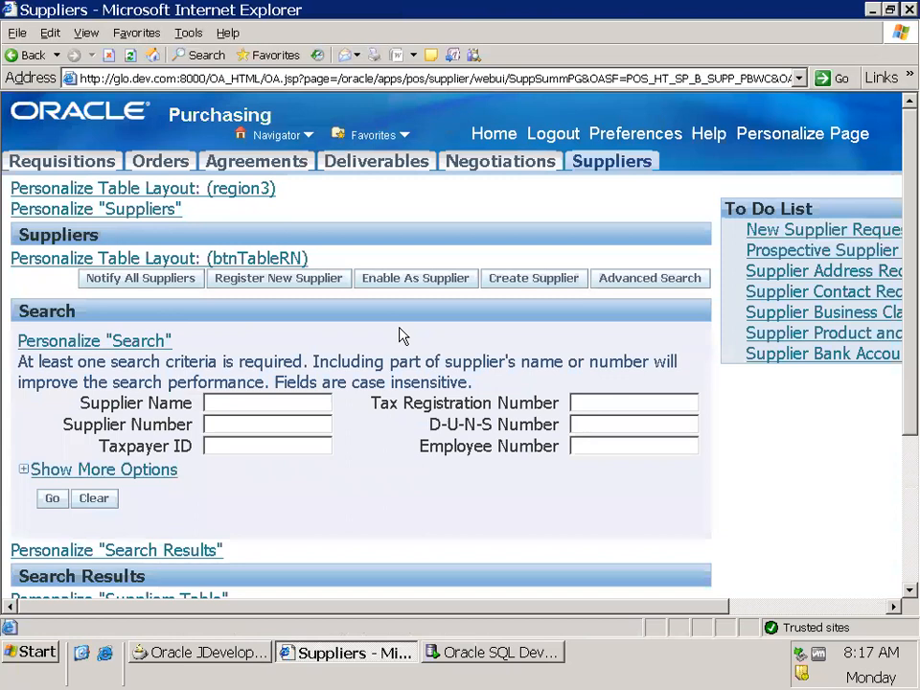
{"action": "scroll", "coordinate": [400, 340], "scroll_direction": "down", "scroll_amount": 3}
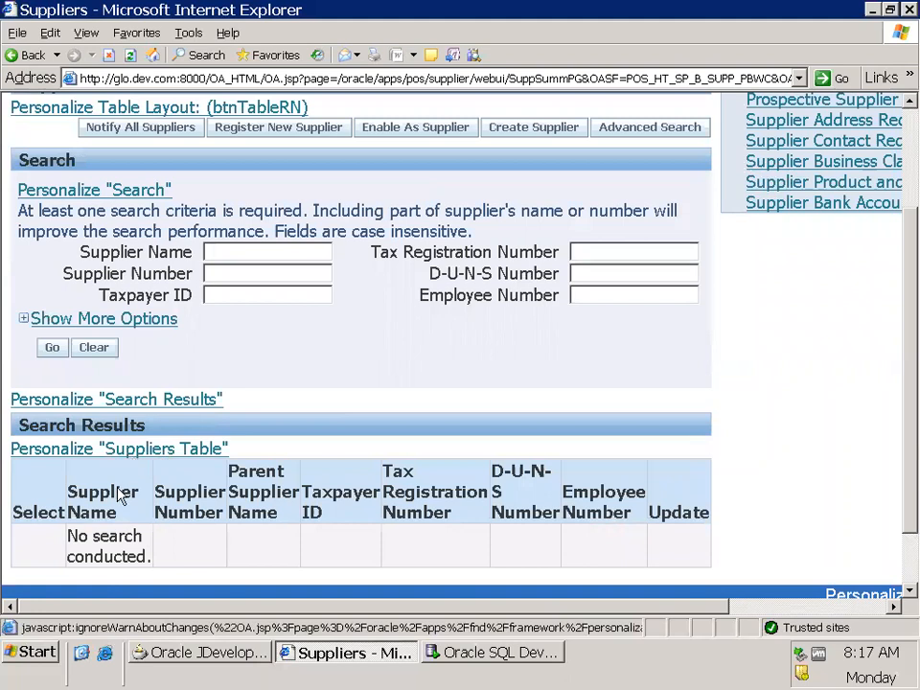
{"action": "scroll", "coordinate": [123, 496], "scroll_direction": "down", "scroll_amount": 2}
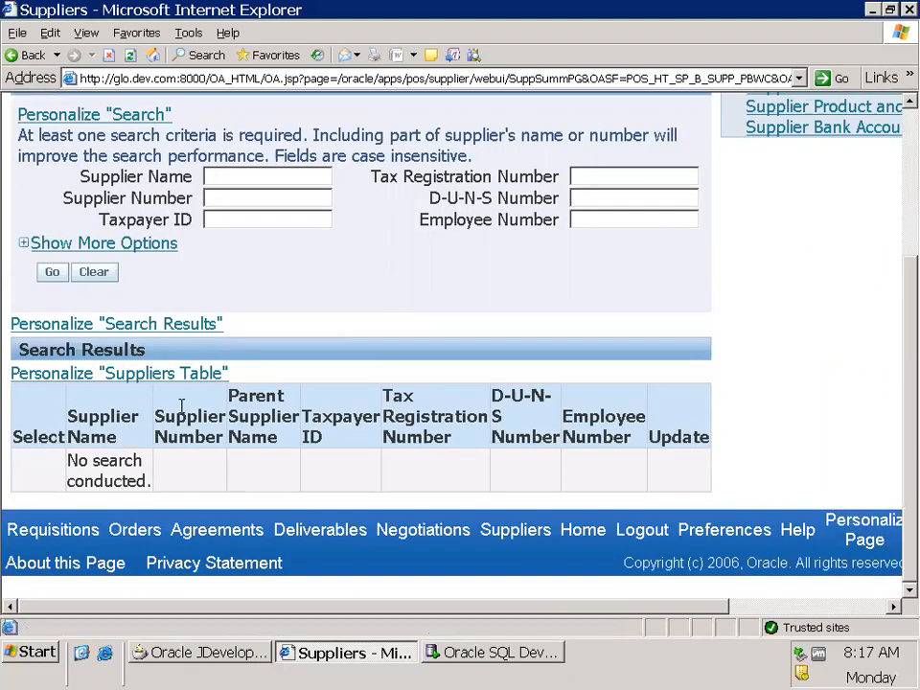
{"action": "scroll", "coordinate": [185, 415], "scroll_direction": "up", "scroll_amount": 3}
{"action": "scroll", "coordinate": [181, 407], "scroll_direction": "up", "scroll_amount": 2}
{"action": "scroll", "coordinate": [181, 403], "scroll_direction": "down", "scroll_amount": 4}
{"action": "left_click", "coordinate": [112, 382]}
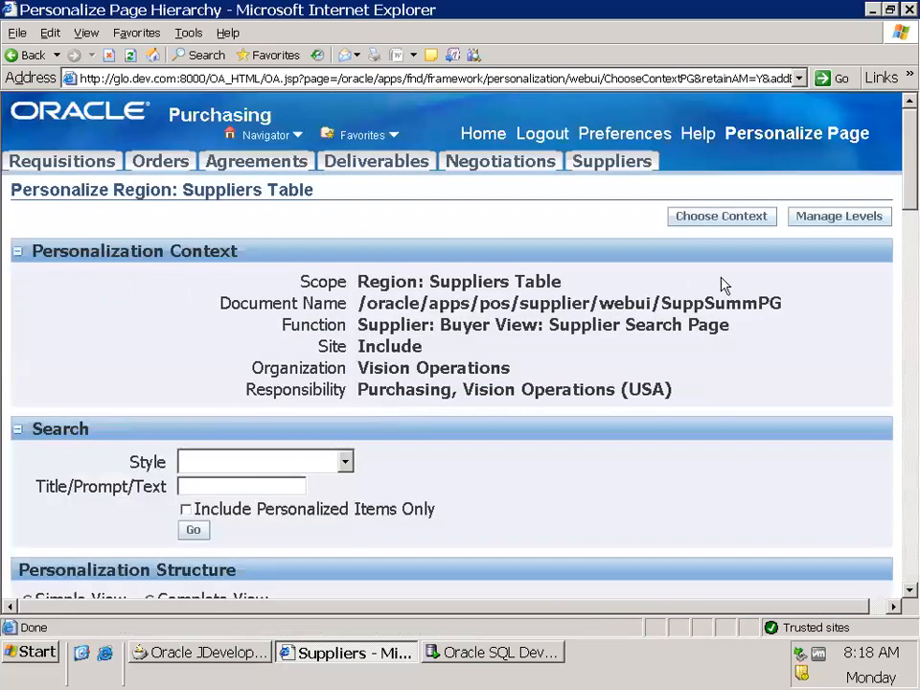
Copy the document name /oracle/apps/pos/supplier/webui/SuppSummPG from the personalization context and paste it into a new Notepad++ file
{"action": "double_click", "coordinate": [785, 305]}
{"action": "left_click_drag", "start_coordinate": [785, 305], "coordinate": [354, 304]}
{"action": "key", "text": "ctrl+c"}
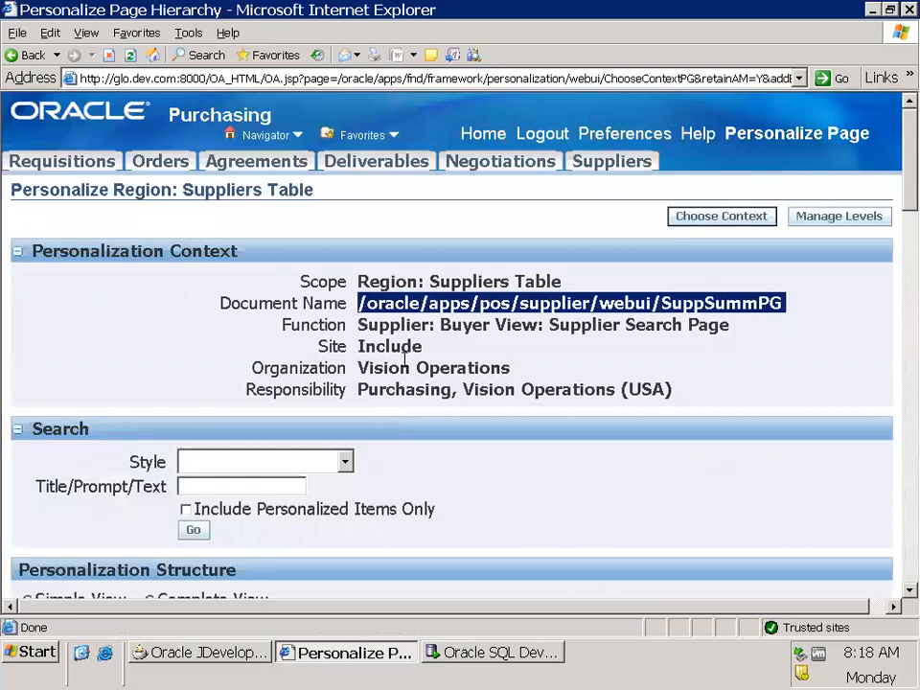
{"action": "key", "text": "super+r"}
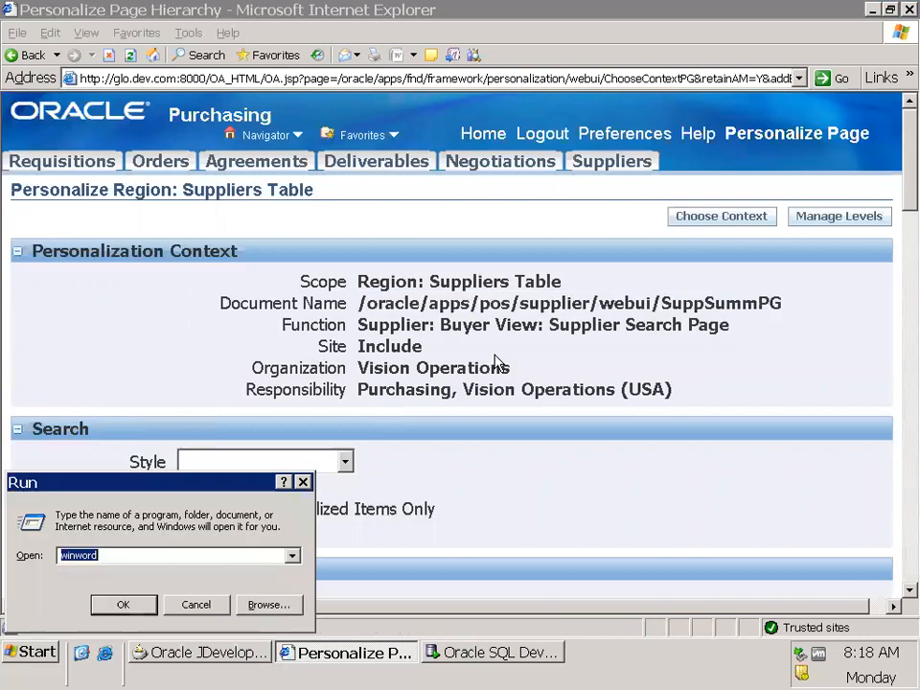
{"action": "type", "text": "notepad++"}
{"action": "key", "text": "Return"}
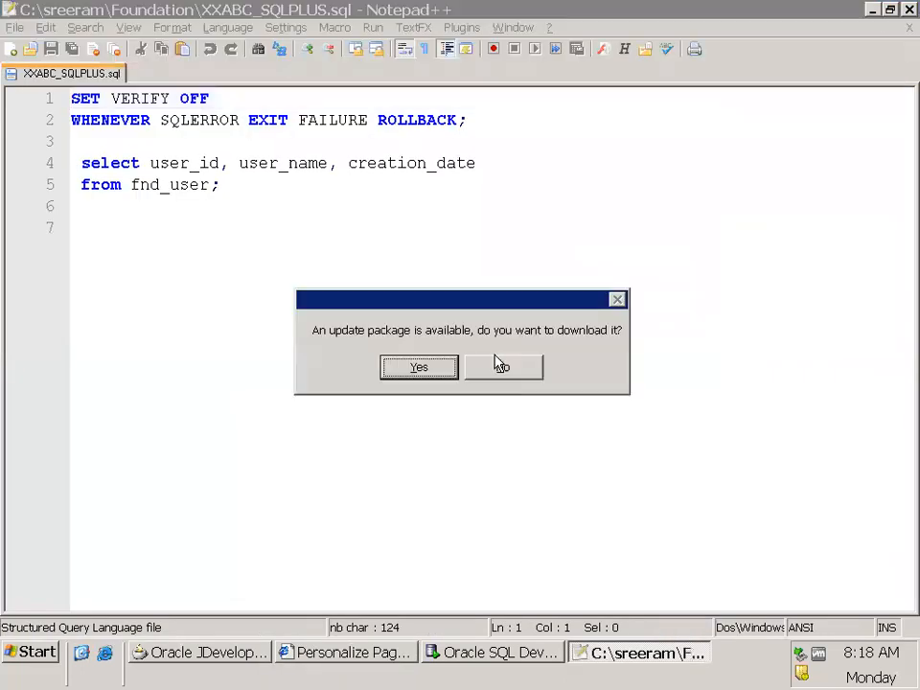
{"action": "left_click", "coordinate": [494, 362]}
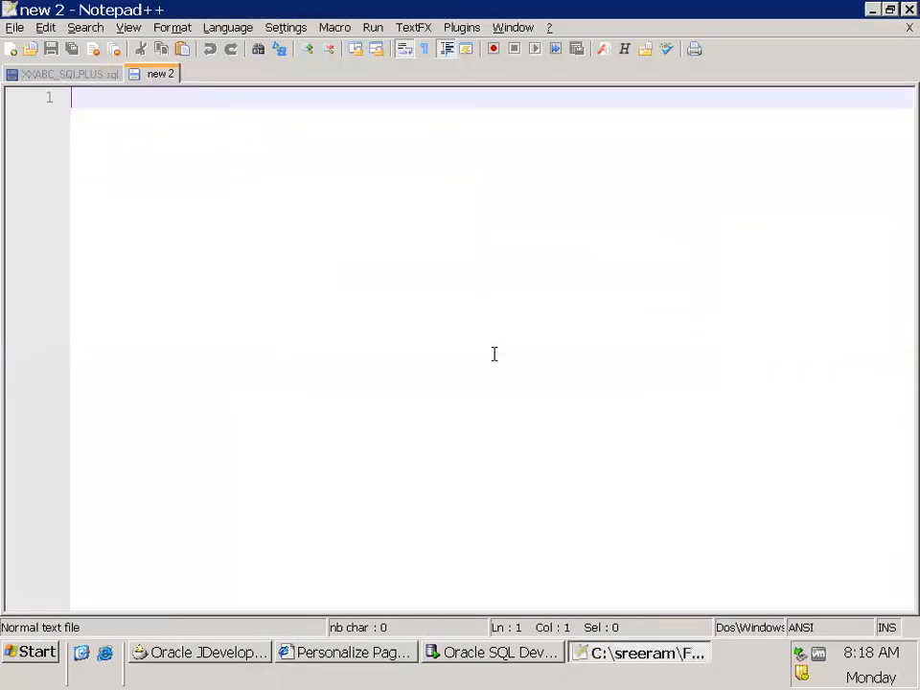
{"action": "key", "text": "ctrl+v"}
Save the new notes file to the Desktop under a name beginning with 6Ma
{"action": "key", "text": "ctrl+s"}
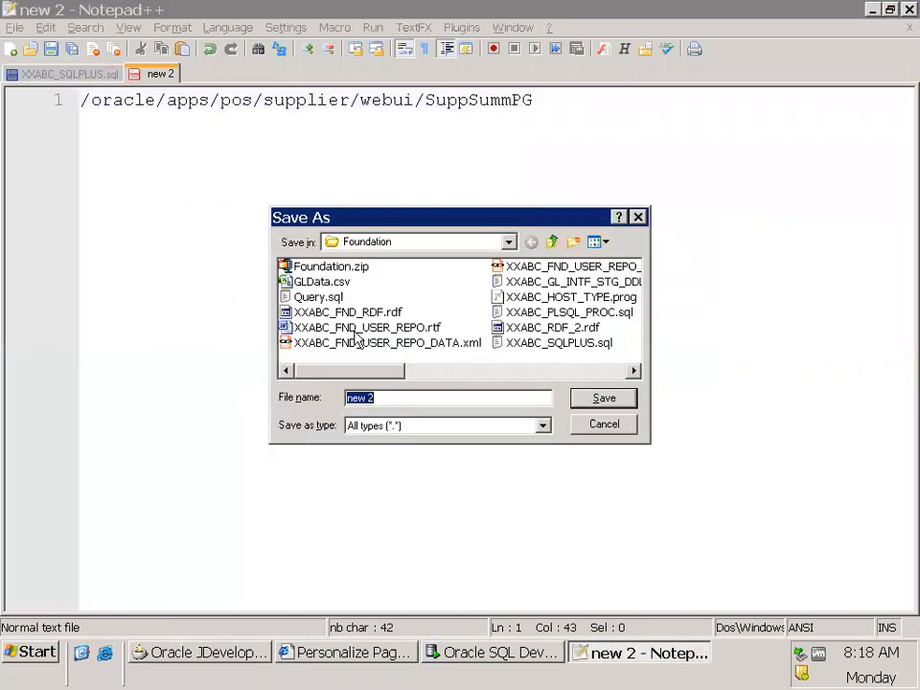
{"action": "left_click", "coordinate": [393, 243]}
{"action": "left_click", "coordinate": [357, 260]}
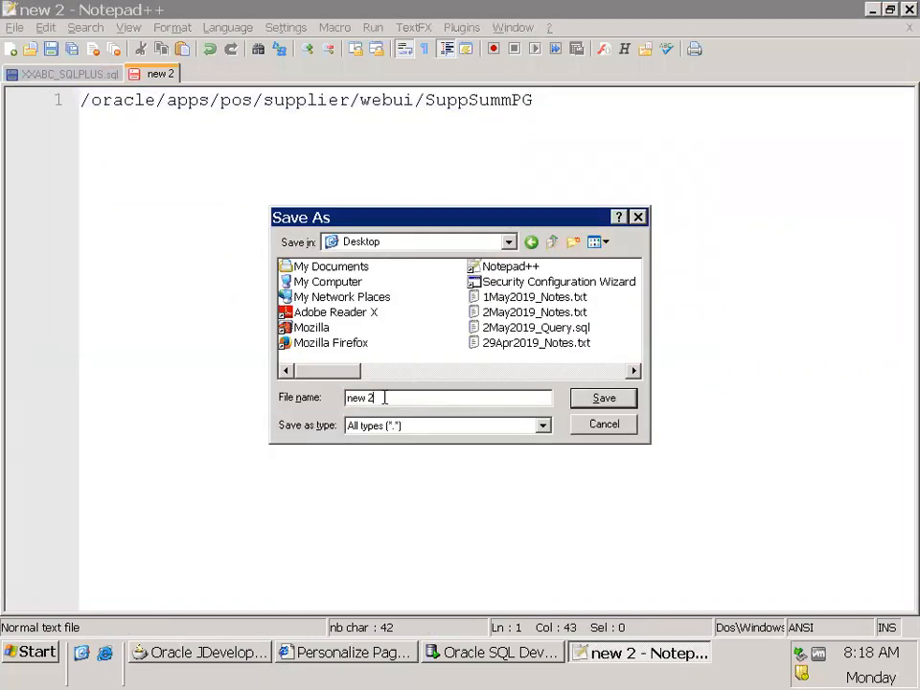
{"action": "type", "text": "6Ma"}
{"action": "key", "text": "Return"}
{"action": "key", "text": "Return"}
{"action": "key", "text": "Return"}
Switch back to Internet Explorer and return from the Suppliers Table personalization to the Suppliers page
{"action": "key", "text": "alt+Tab"}
{"action": "left_click", "coordinate": [494, 481]}
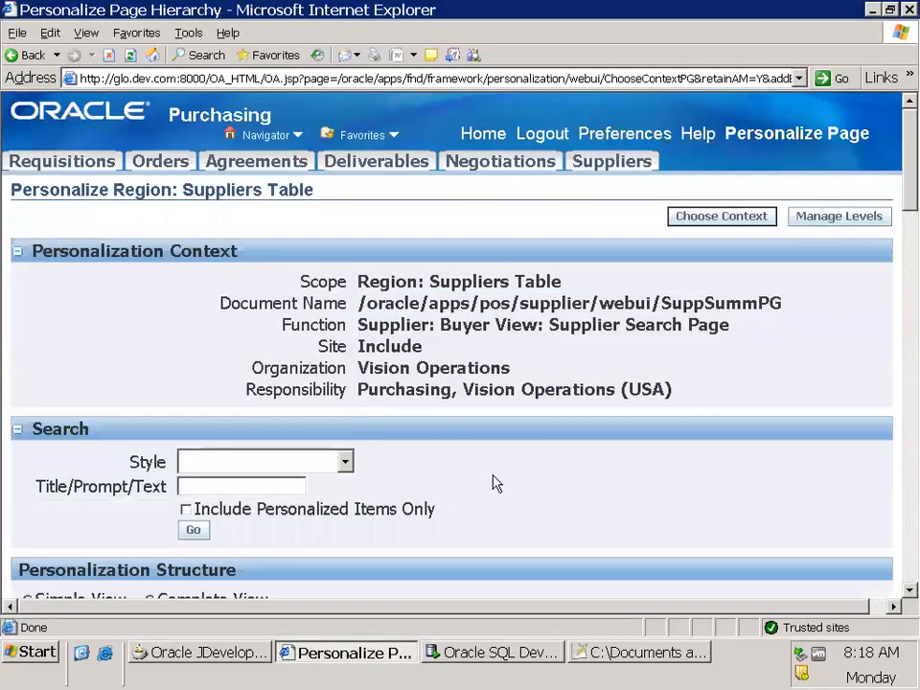
{"action": "scroll", "coordinate": [489, 498], "scroll_direction": "down", "scroll_amount": 15}
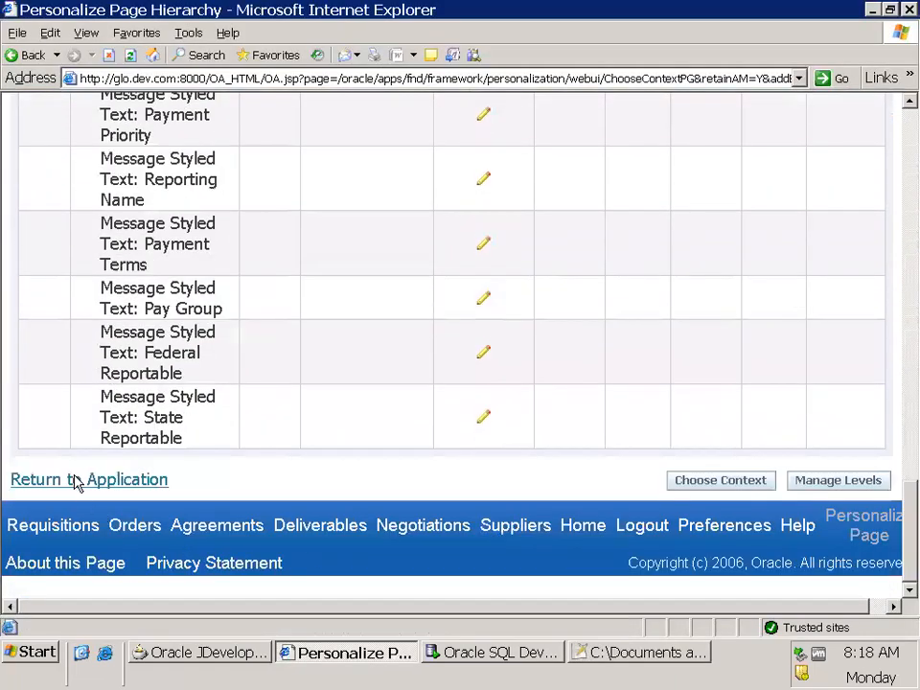
{"action": "left_click", "coordinate": [75, 480]}
Open the About information for the Suppliers page and expand all nodes of its page definition
{"action": "scroll", "coordinate": [336, 523], "scroll_direction": "down", "scroll_amount": 5}
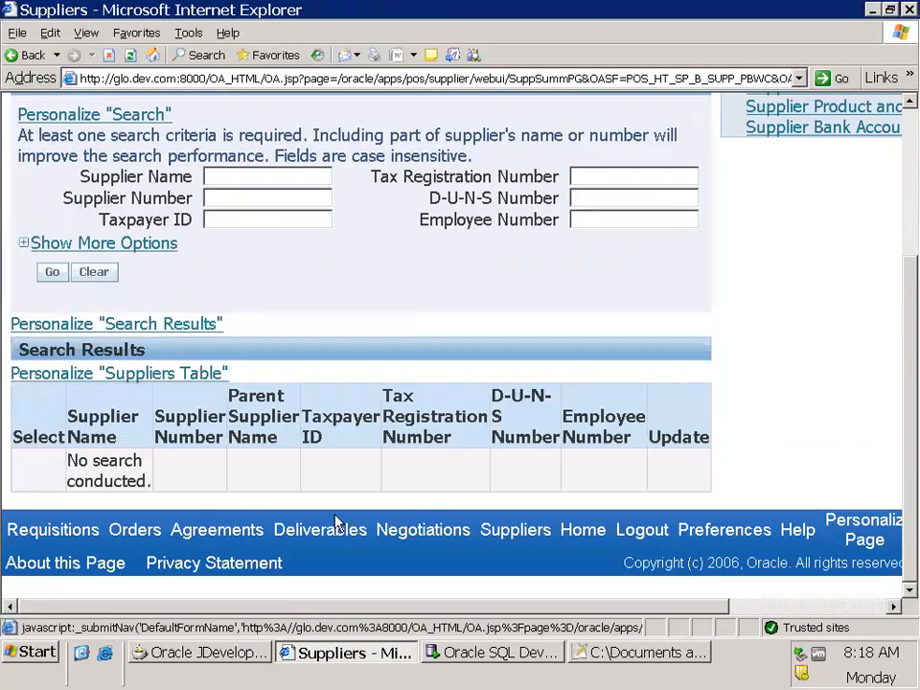
{"action": "left_click", "coordinate": [79, 561]}
{"action": "scroll", "coordinate": [316, 483], "scroll_direction": "down", "scroll_amount": 1}
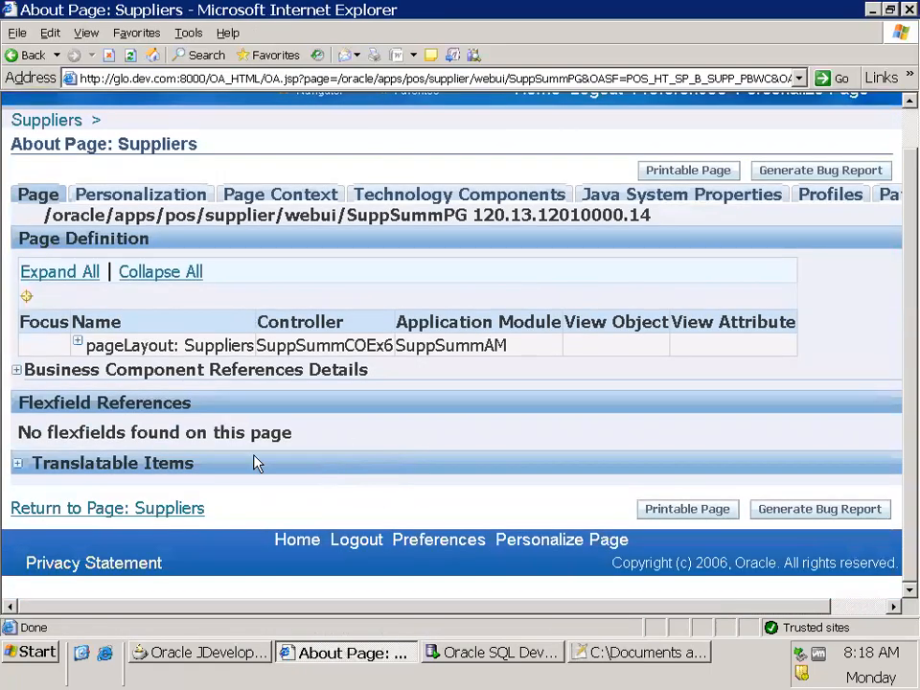
{"action": "left_click", "coordinate": [87, 274]}
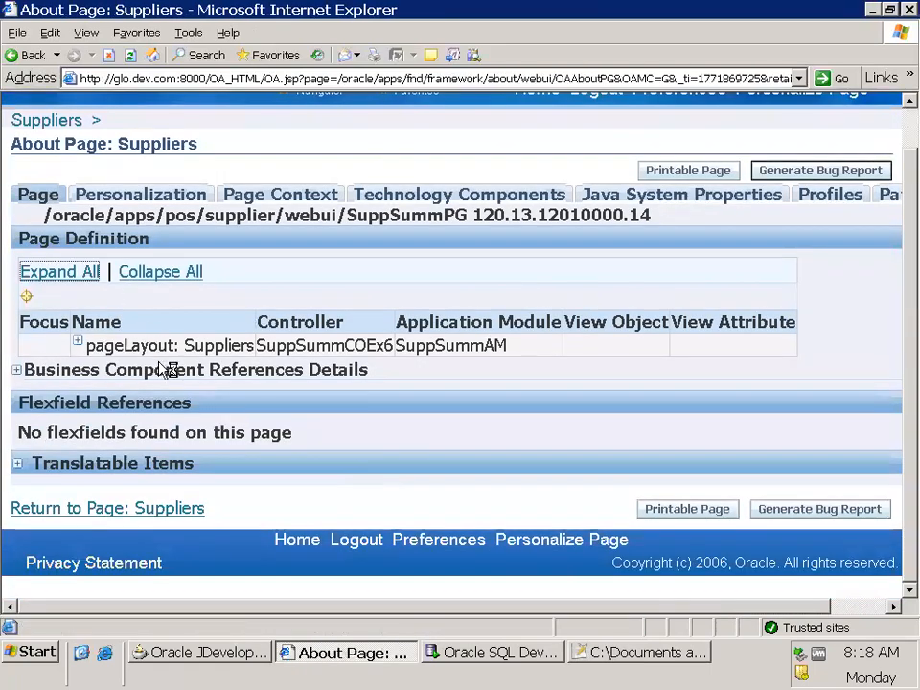
Collapse the stackLayout and contentFooter (CFRN) nodes, and reopen each of them by one level
{"action": "left_click", "coordinate": [91, 458]}
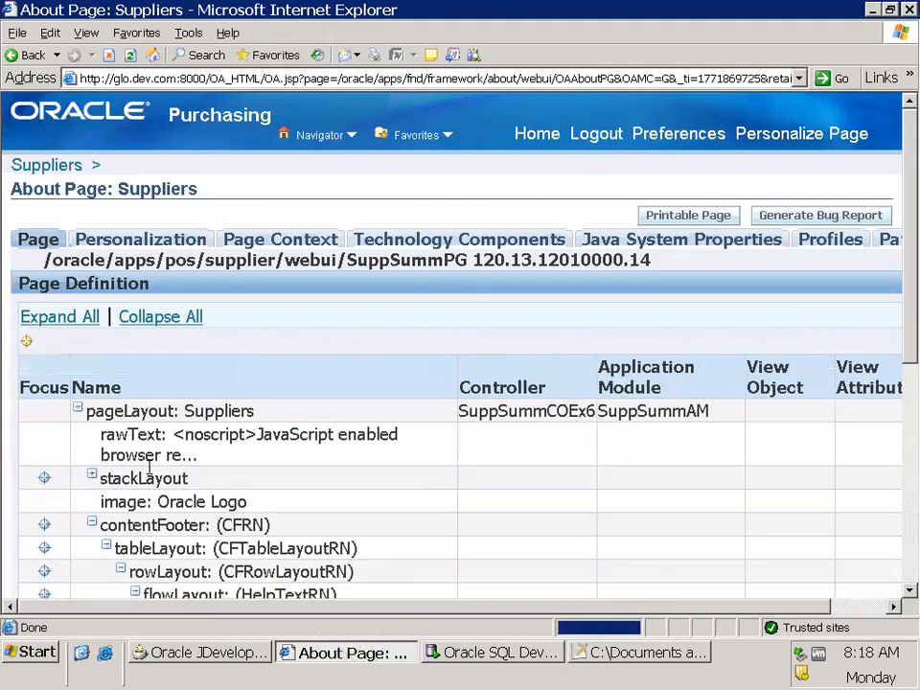
{"action": "left_click", "coordinate": [91, 522]}
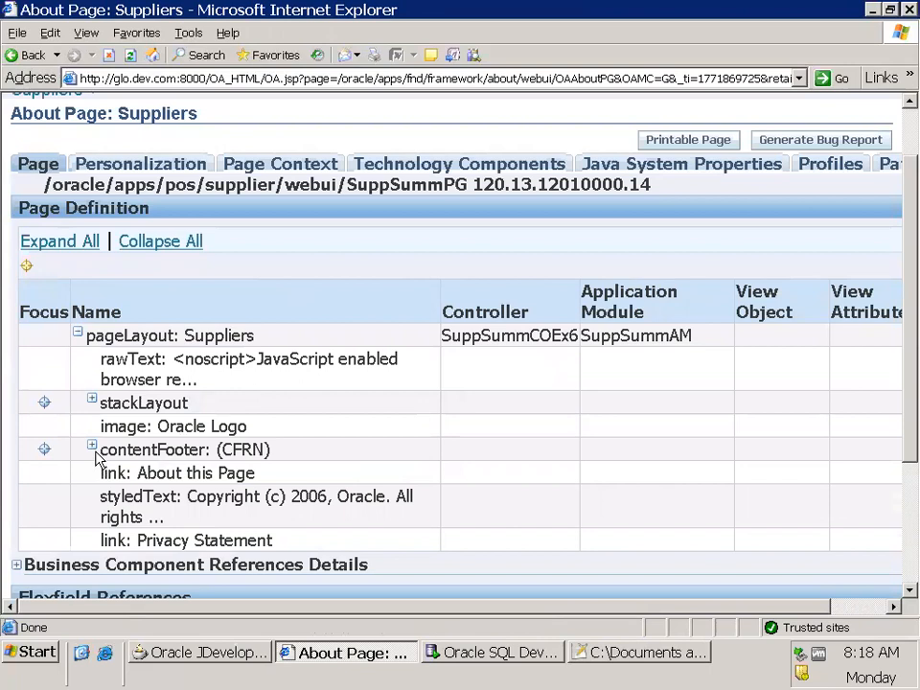
{"action": "left_click", "coordinate": [92, 400]}
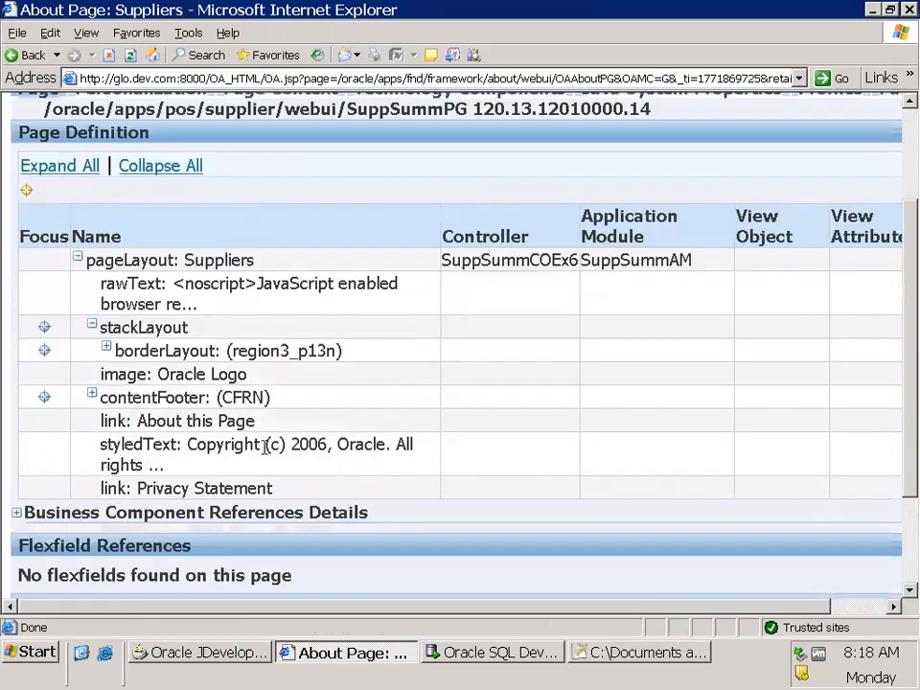
{"action": "left_click", "coordinate": [92, 394]}
Expand the table layout CFTableLayoutRN and its row layout CFRowLayoutRN under the content footer
{"action": "scroll", "coordinate": [393, 441], "scroll_direction": "down", "scroll_amount": 3}
{"action": "scroll", "coordinate": [178, 289], "scroll_direction": "up", "scroll_amount": 3}
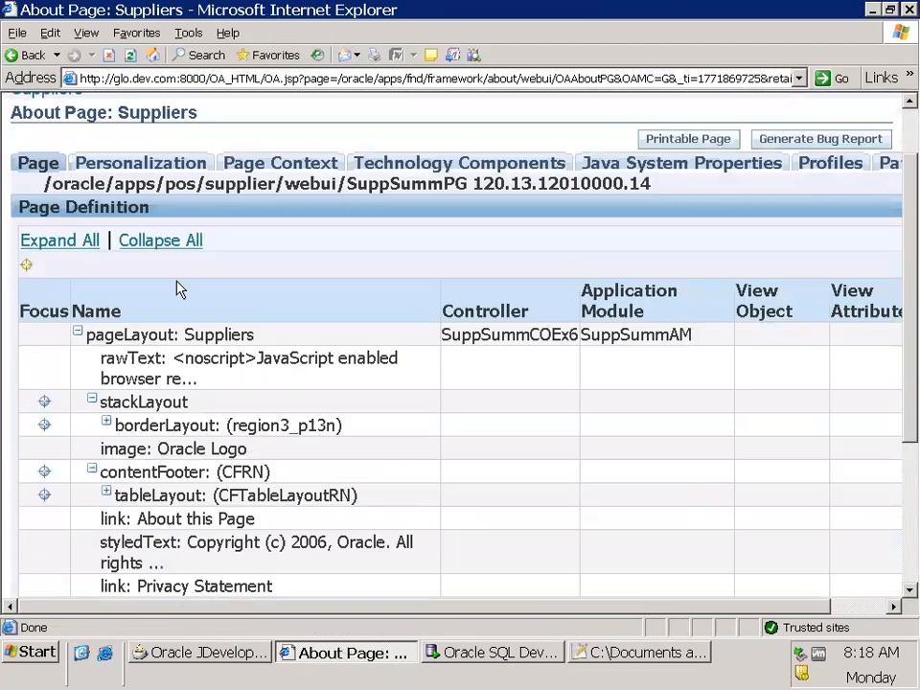
{"action": "scroll", "coordinate": [301, 446], "scroll_direction": "down", "scroll_amount": 3}
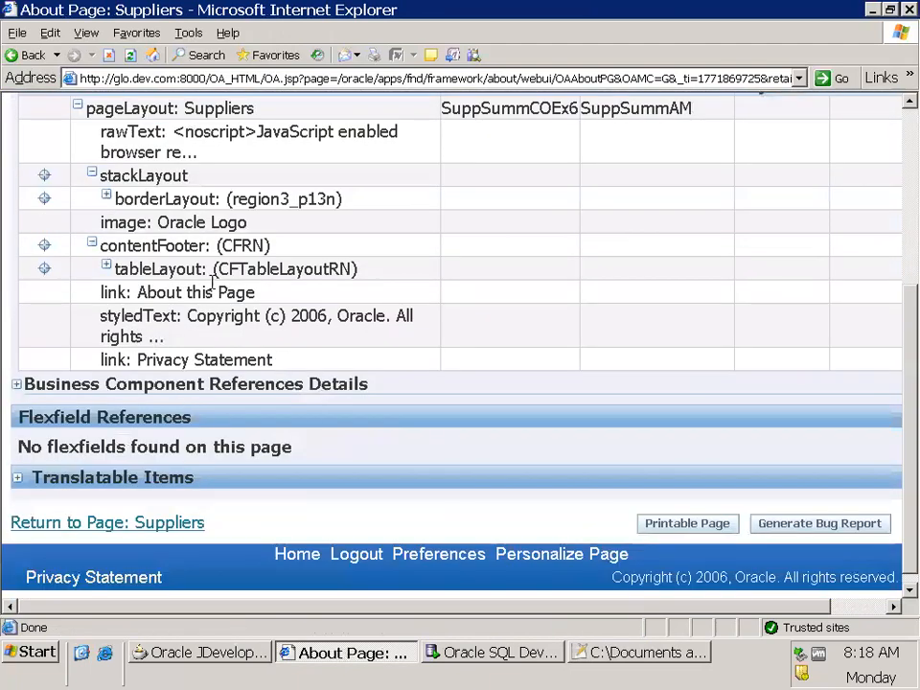
{"action": "double_click", "coordinate": [245, 274]}
{"action": "left_click", "coordinate": [107, 265]}
{"action": "scroll", "coordinate": [441, 384], "scroll_direction": "down", "scroll_amount": 3}
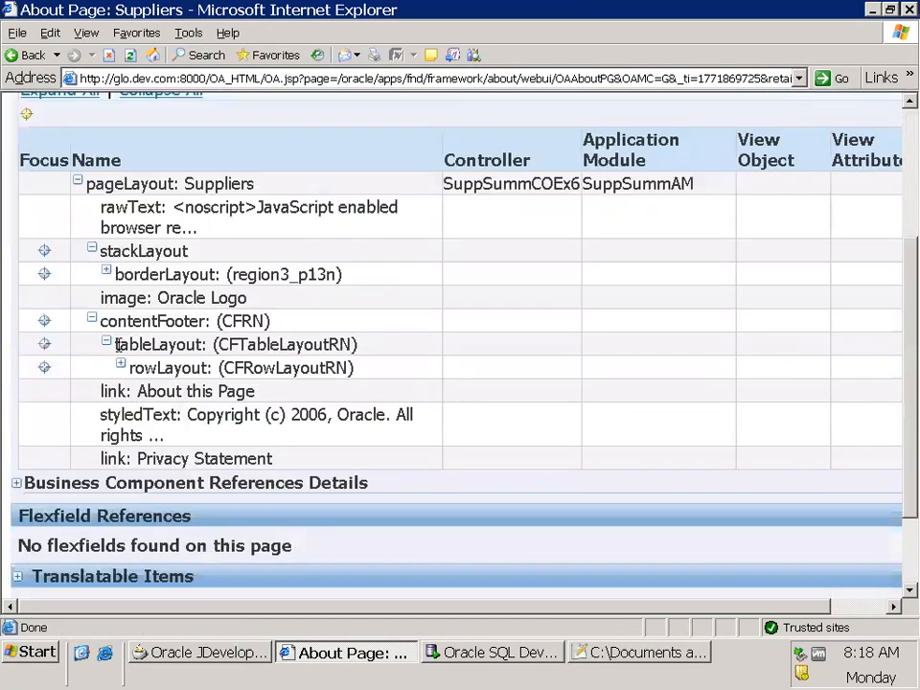
{"action": "left_click", "coordinate": [121, 362]}
{"action": "scroll", "coordinate": [87, 297], "scroll_direction": "down", "scroll_amount": 3}
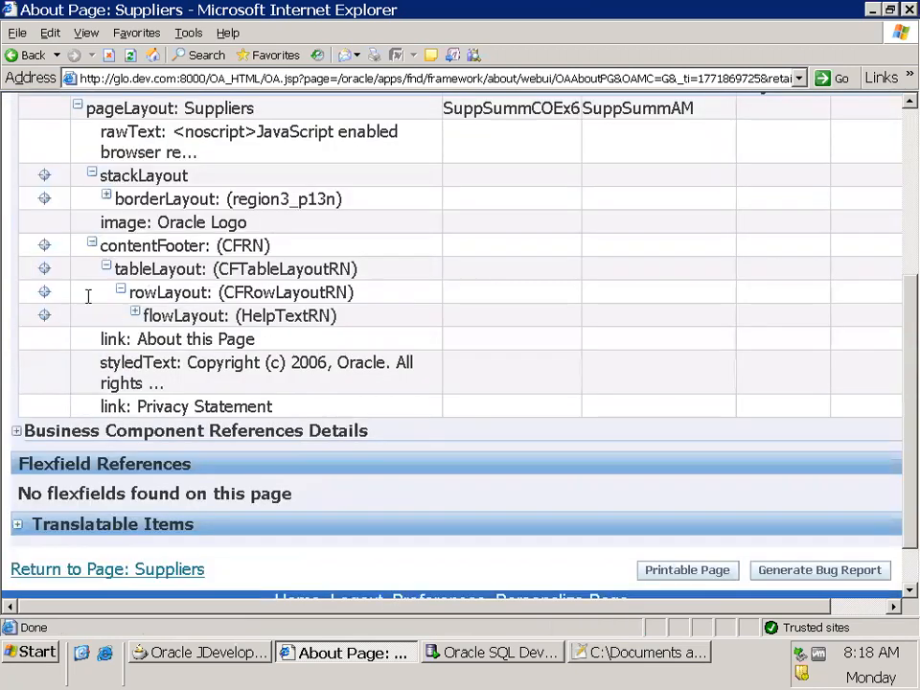
Expand the whole page definition again and highlight the Search Results header name above the Suppliers Table
{"action": "scroll", "coordinate": [87, 297], "scroll_direction": "up", "scroll_amount": 3}
{"action": "left_click", "coordinate": [84, 318]}
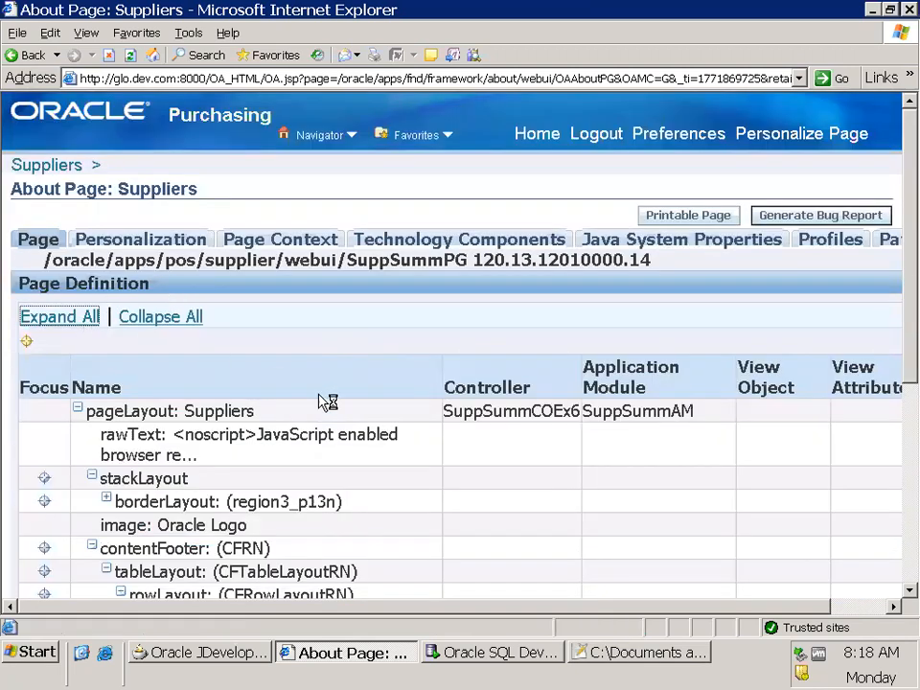
{"action": "scroll", "coordinate": [466, 448], "scroll_direction": "down", "scroll_amount": 15}
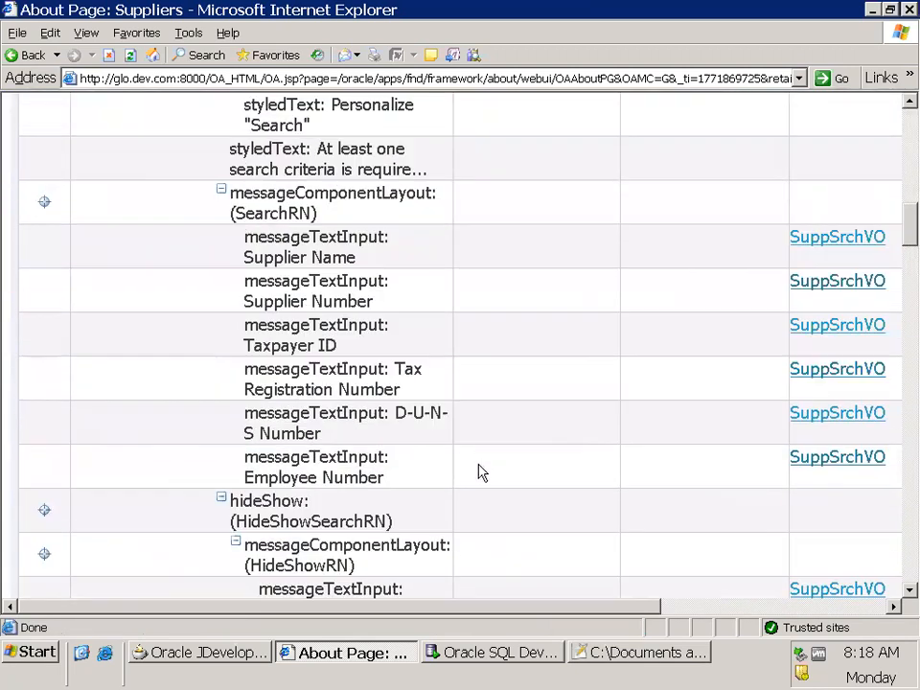
{"action": "scroll", "coordinate": [484, 470], "scroll_direction": "down", "scroll_amount": 4}
{"action": "scroll", "coordinate": [767, 504], "scroll_direction": "down", "scroll_amount": 15}
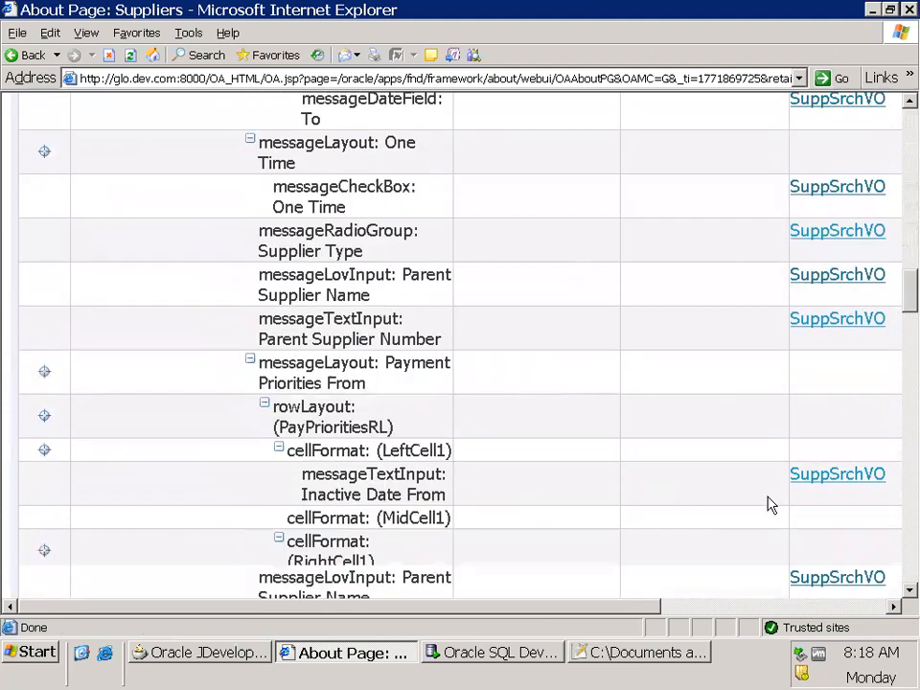
{"action": "scroll", "coordinate": [772, 506], "scroll_direction": "up", "scroll_amount": 2}
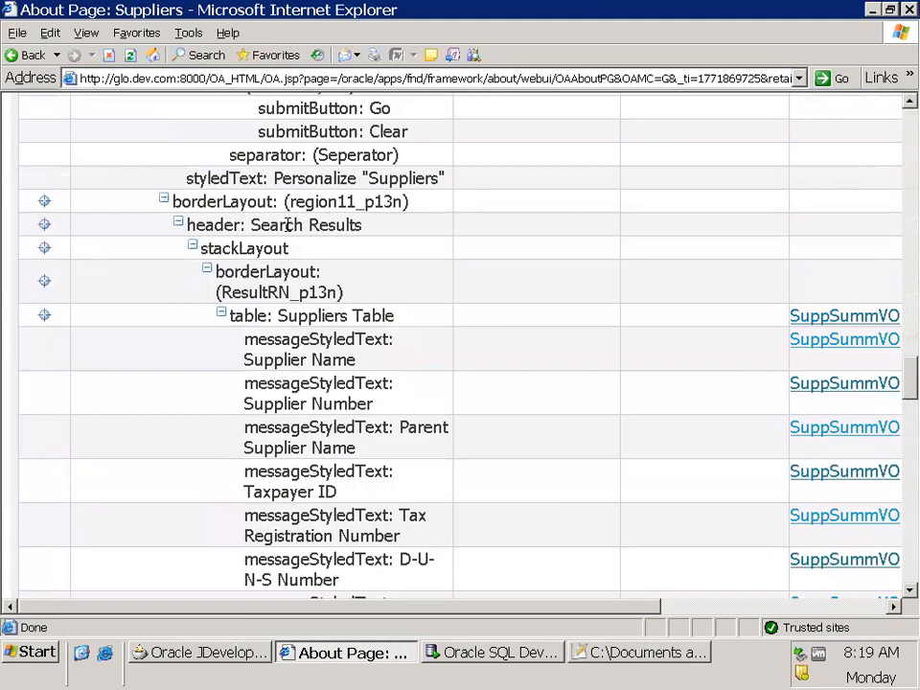
{"action": "left_click_drag", "start_coordinate": [253, 224], "coordinate": [373, 227]}
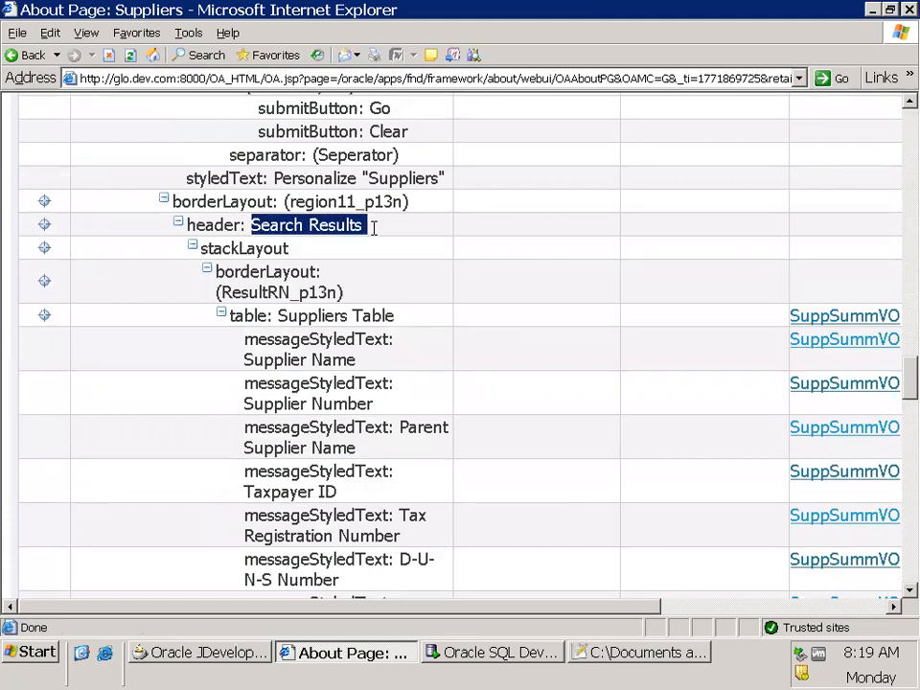
Highlight the Suppliers Table name in the page definition and expand the Business Component References Details section
{"action": "left_click", "coordinate": [372, 237]}
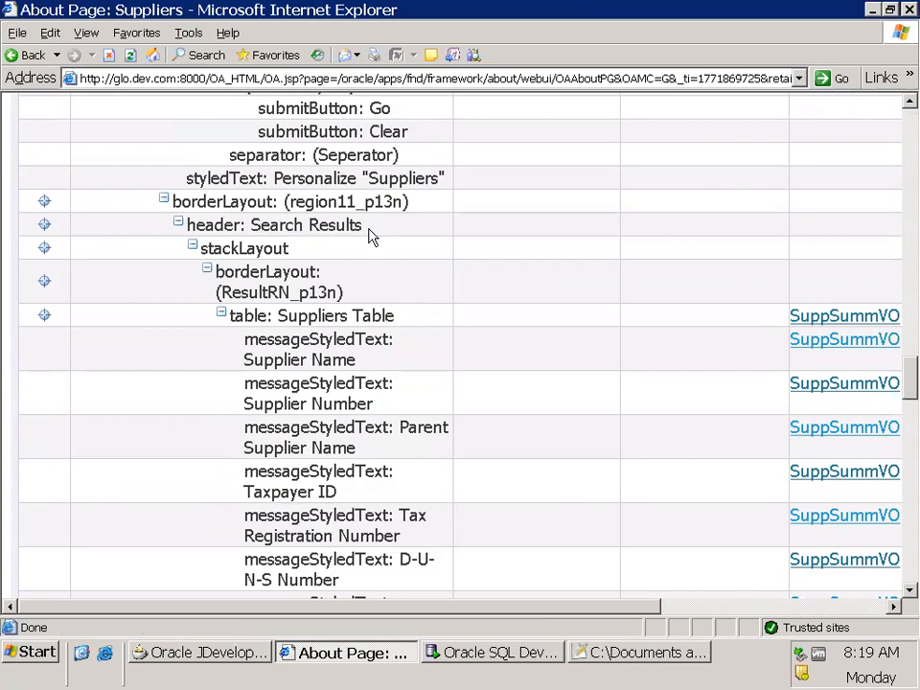
{"action": "left_click_drag", "start_coordinate": [279, 316], "coordinate": [395, 317]}
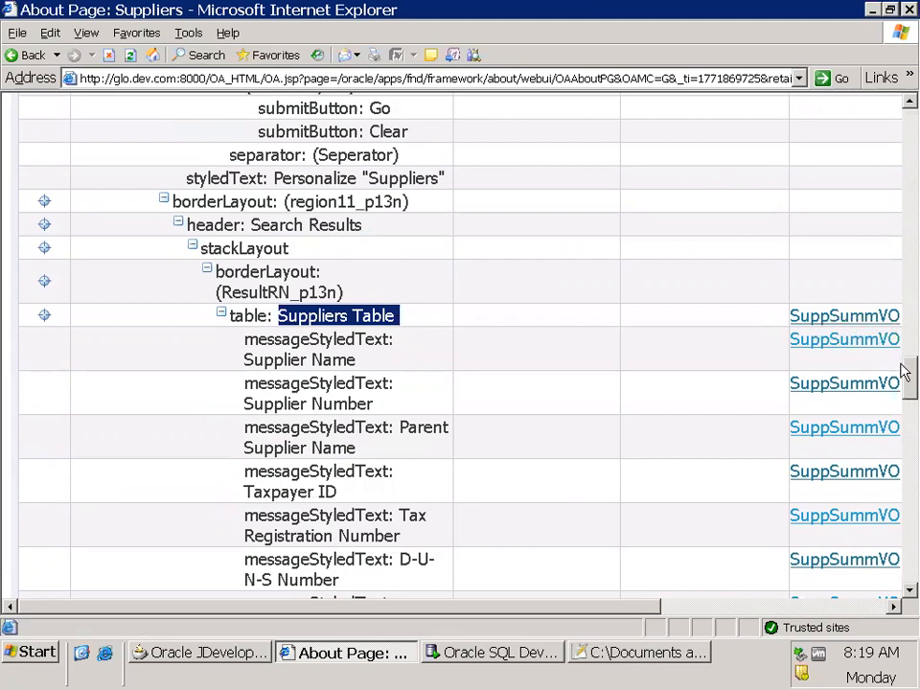
{"action": "left_click_drag", "start_coordinate": [905, 380], "coordinate": [907, 575]}
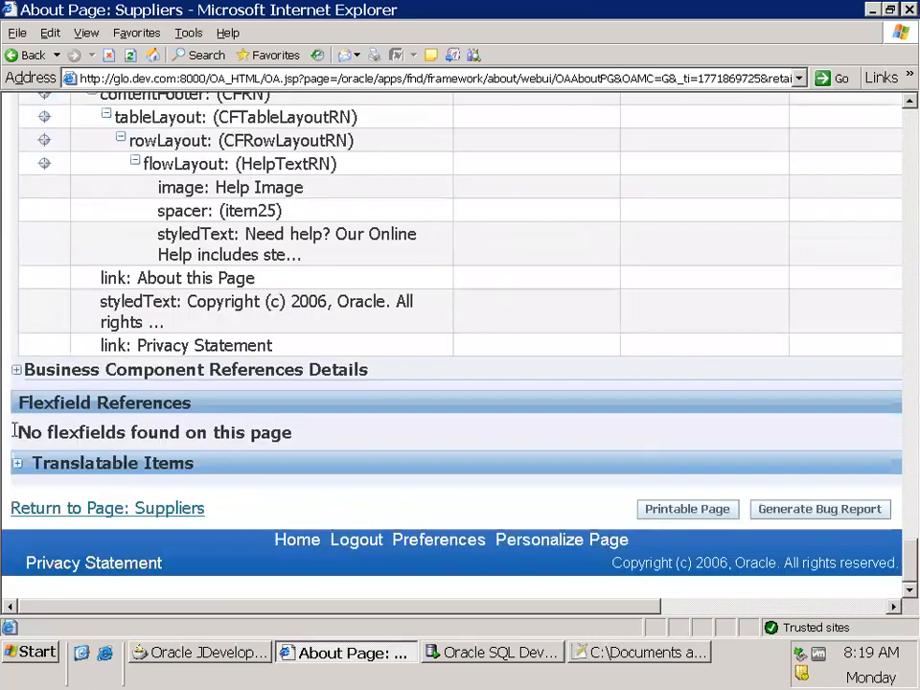
{"action": "left_click", "coordinate": [16, 371]}
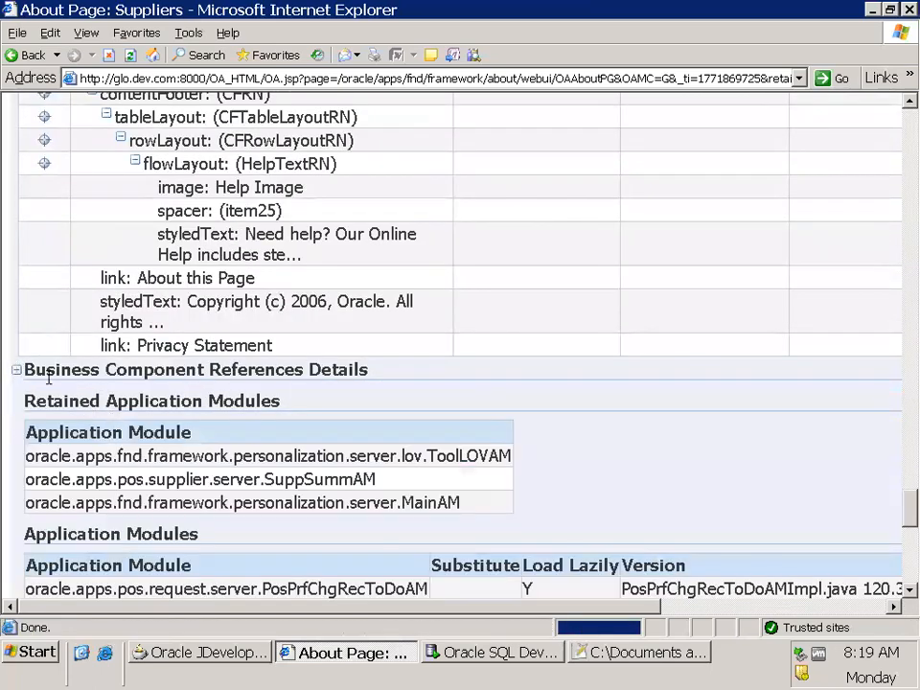
{"action": "left_click_drag", "start_coordinate": [32, 369], "coordinate": [372, 390]}
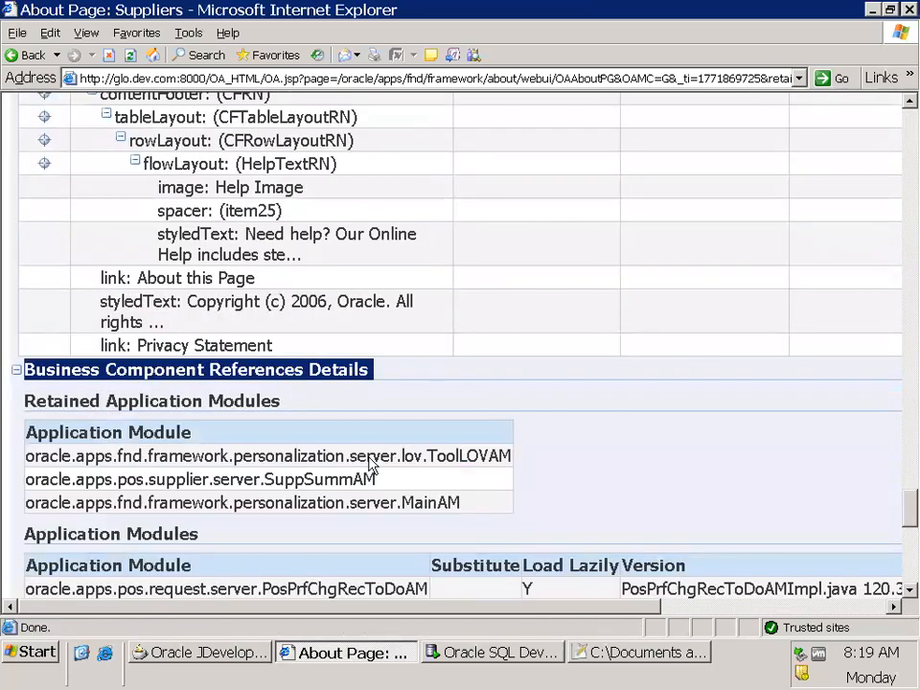
Copy oracle.apps.pos.supplier.server.SuppSummVO from the View Objects list into the 6May2019Notes file in Notepad++ and save it
{"action": "scroll", "coordinate": [369, 456], "scroll_direction": "down", "scroll_amount": 2}
{"action": "scroll", "coordinate": [118, 482], "scroll_direction": "down", "scroll_amount": 6}
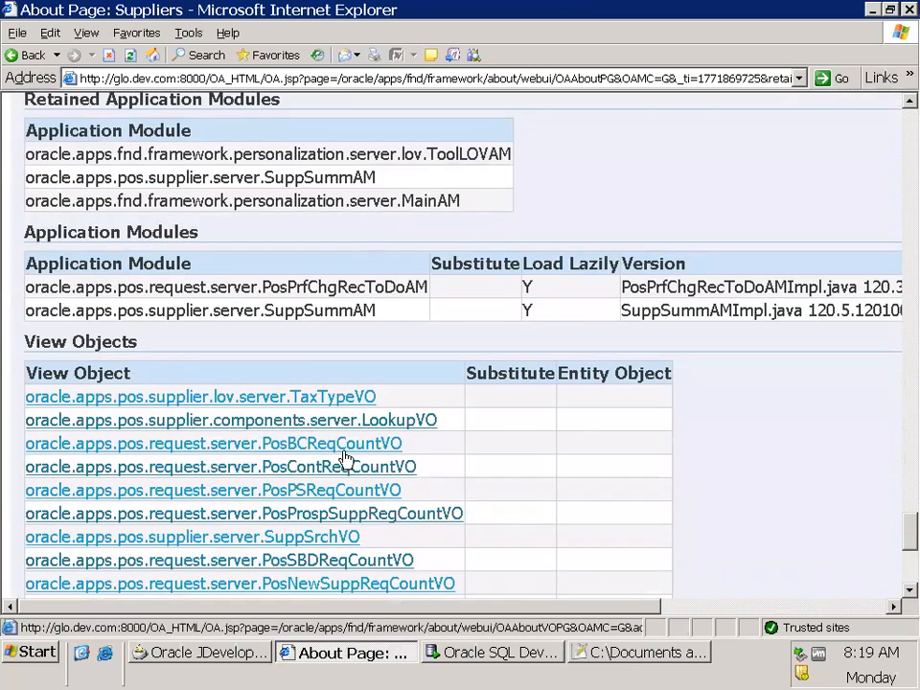
{"action": "scroll", "coordinate": [403, 319], "scroll_direction": "up", "scroll_amount": 4}
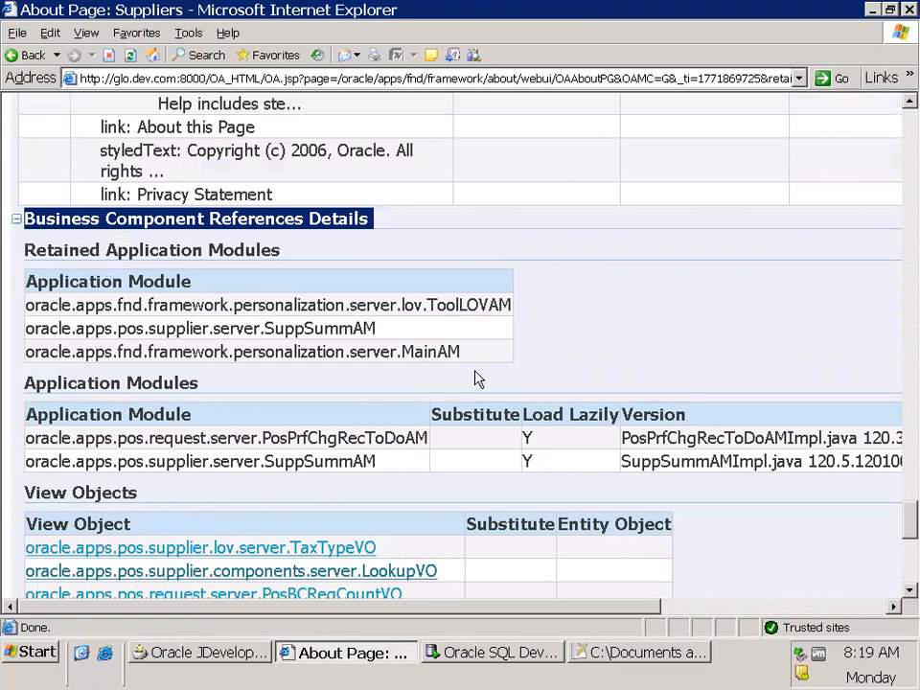
{"action": "scroll", "coordinate": [478, 379], "scroll_direction": "up", "scroll_amount": 20}
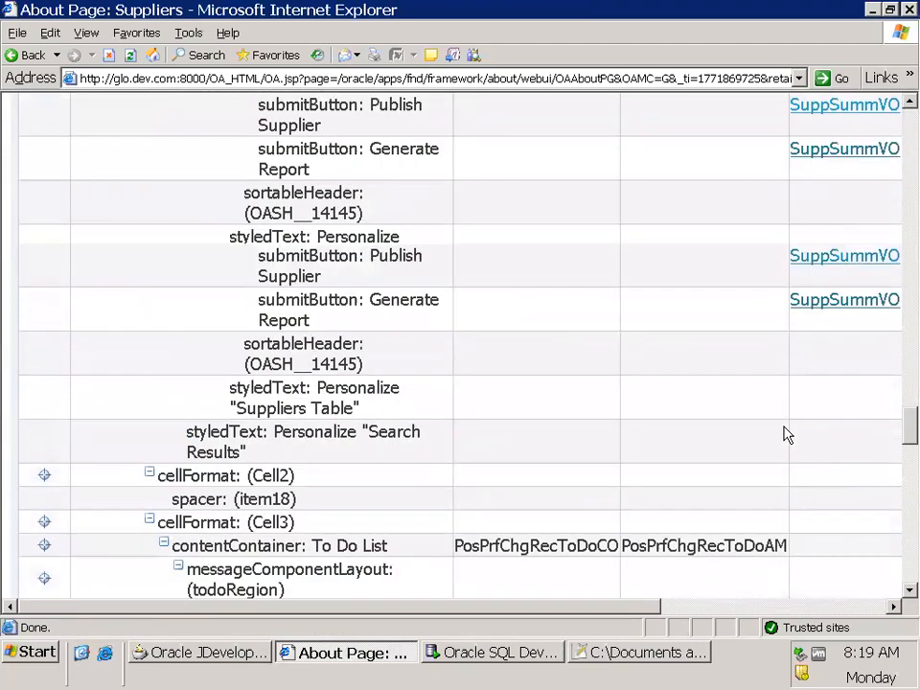
{"action": "scroll", "coordinate": [784, 434], "scroll_direction": "up", "scroll_amount": 10}
{"action": "scroll", "coordinate": [835, 310], "scroll_direction": "down", "scroll_amount": 20}
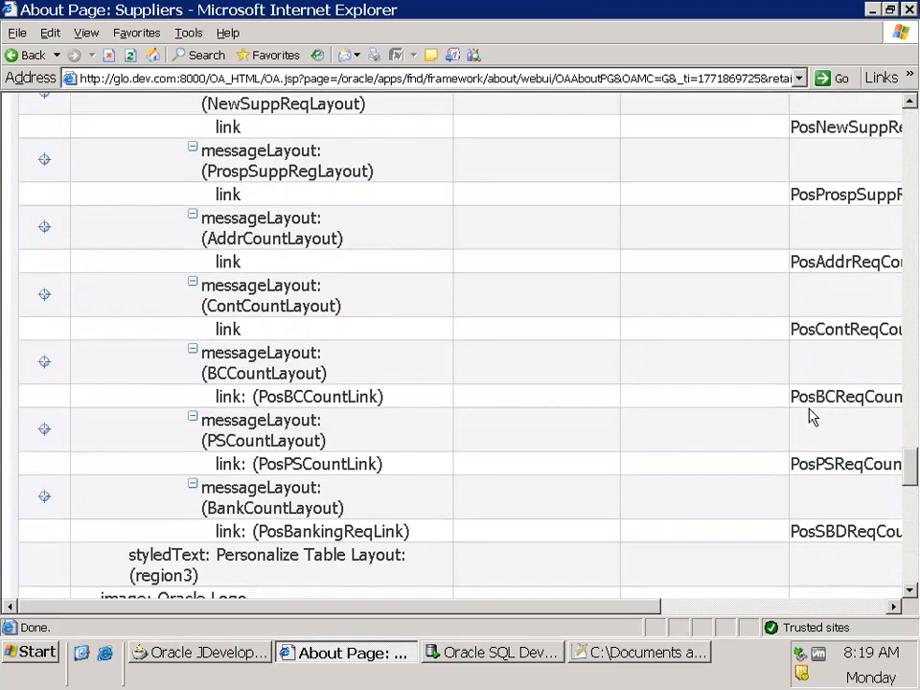
{"action": "scroll", "coordinate": [485, 395], "scroll_direction": "up", "scroll_amount": 4}
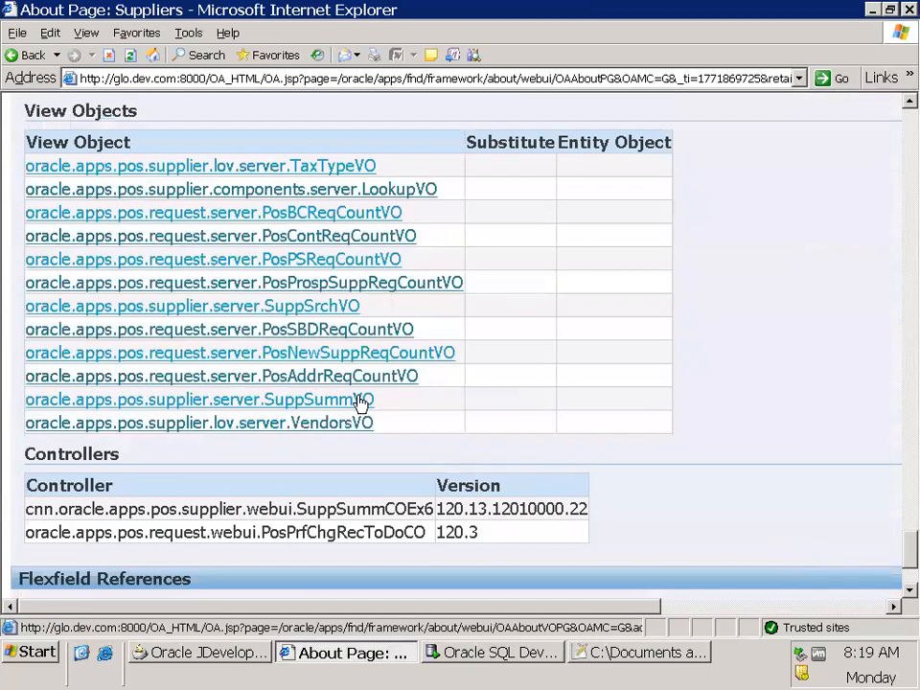
{"action": "left_click_drag", "start_coordinate": [356, 402], "coordinate": [37, 412]}
{"action": "key", "text": "ctrl+c"}
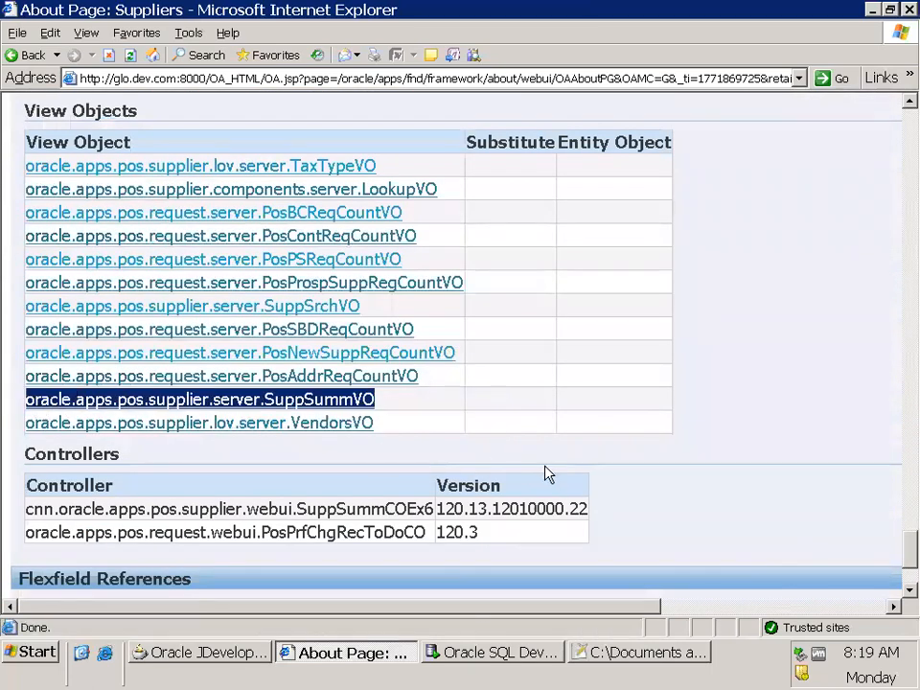
{"action": "key", "text": "alt+Tab"}
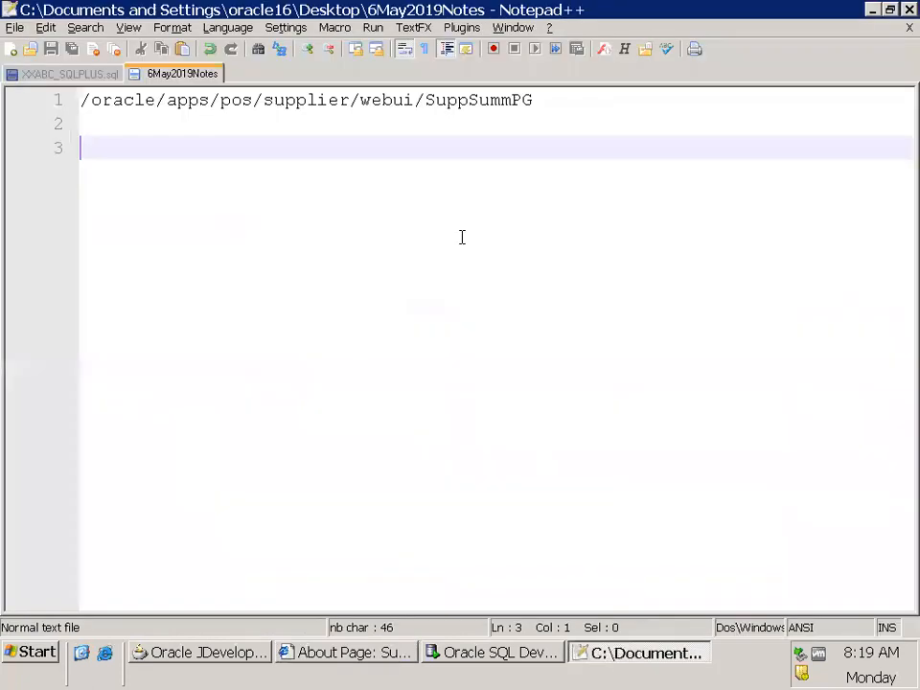
{"action": "key", "text": "ctrl+v"}
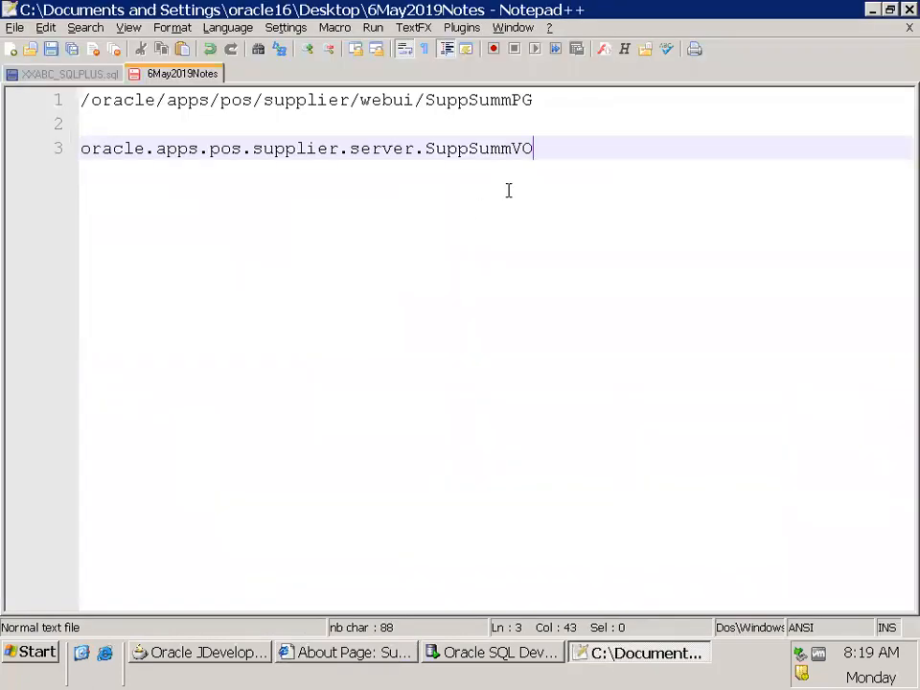
{"action": "key", "text": "ctrl+s"}
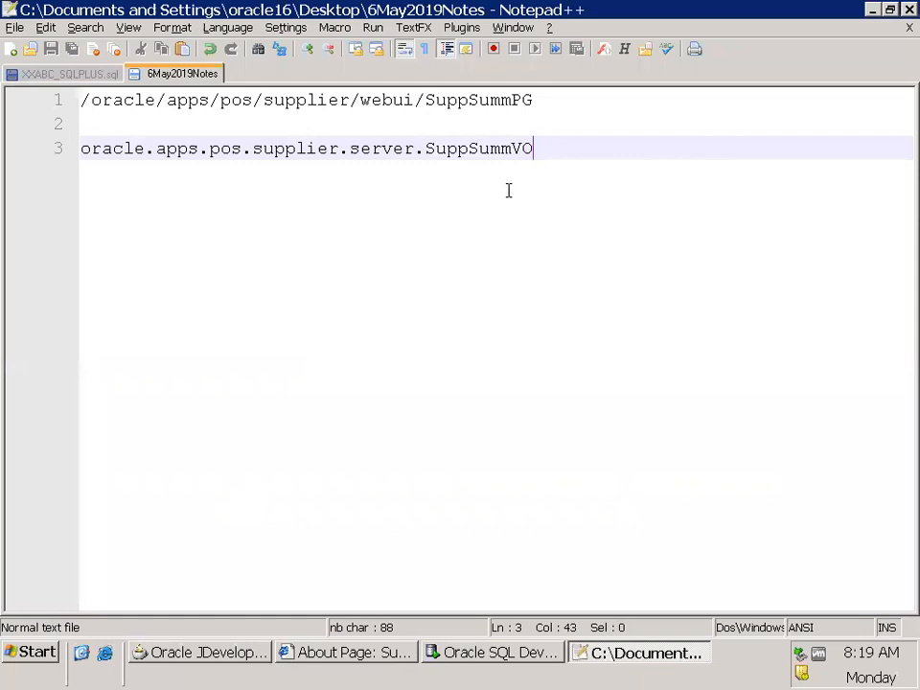
Label the pasted view object path "Standard VO :" at the start of its line
{"action": "key", "text": "Home"}
{"action": "type", "text": "Stand"}
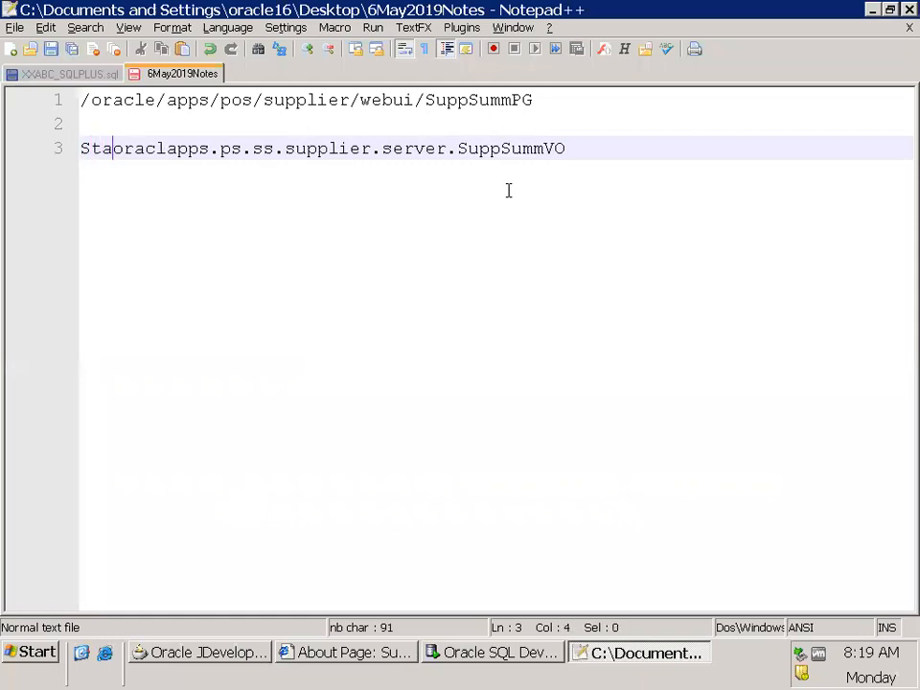
{"action": "type", "text": "ard VO :"}
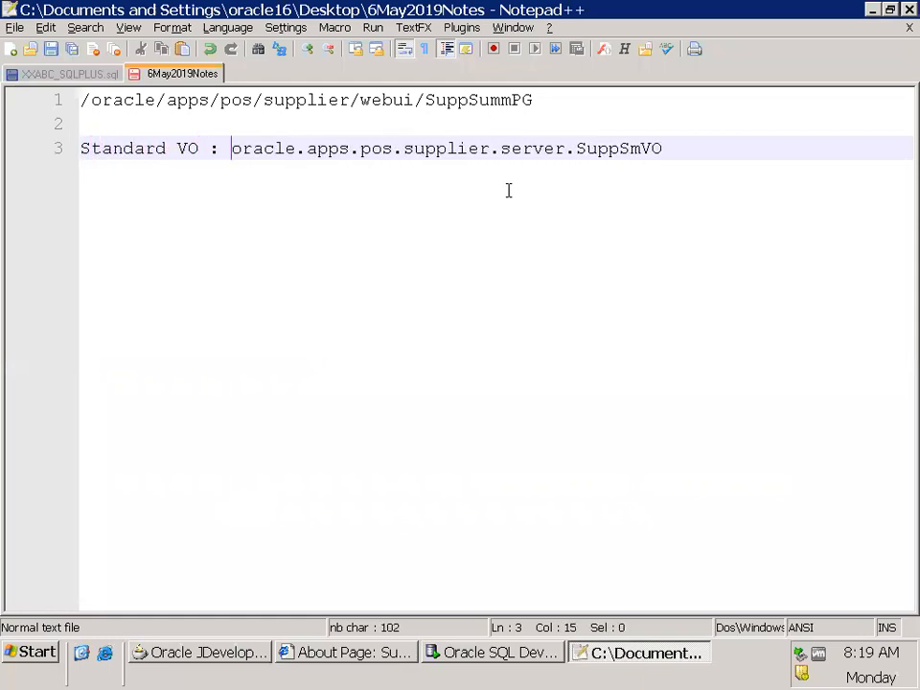
Add the label "Extended VO :" below the standard VO line, leaving one blank line between them
{"action": "key", "text": "End"}
{"action": "key", "text": "Return"}
{"action": "key", "text": "Return"}
{"action": "type", "text": "Ex"}
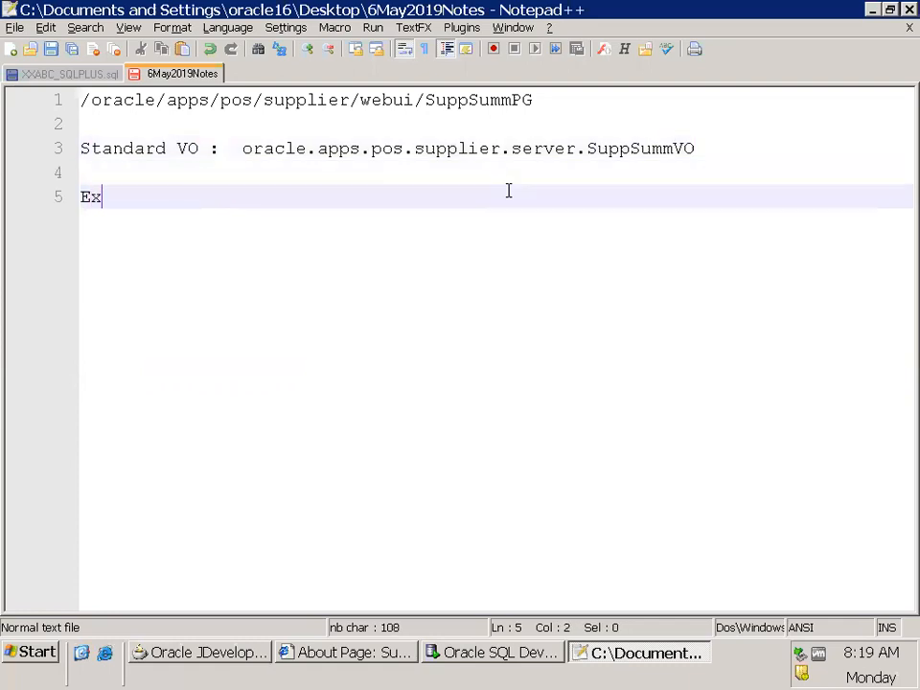
{"action": "type", "text": "tended V"}
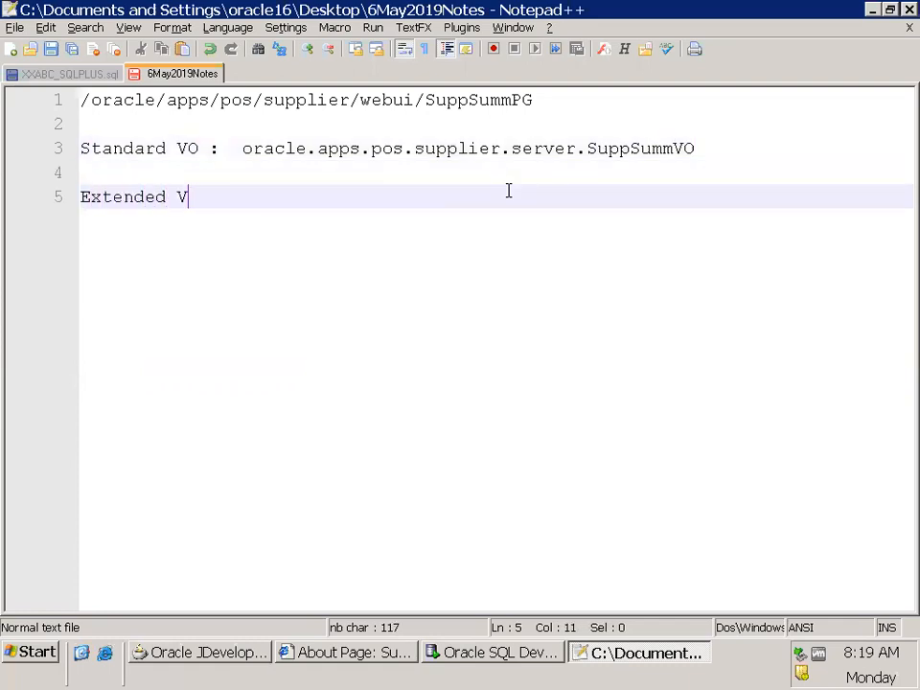
{"action": "type", "text": "O : xxc"}
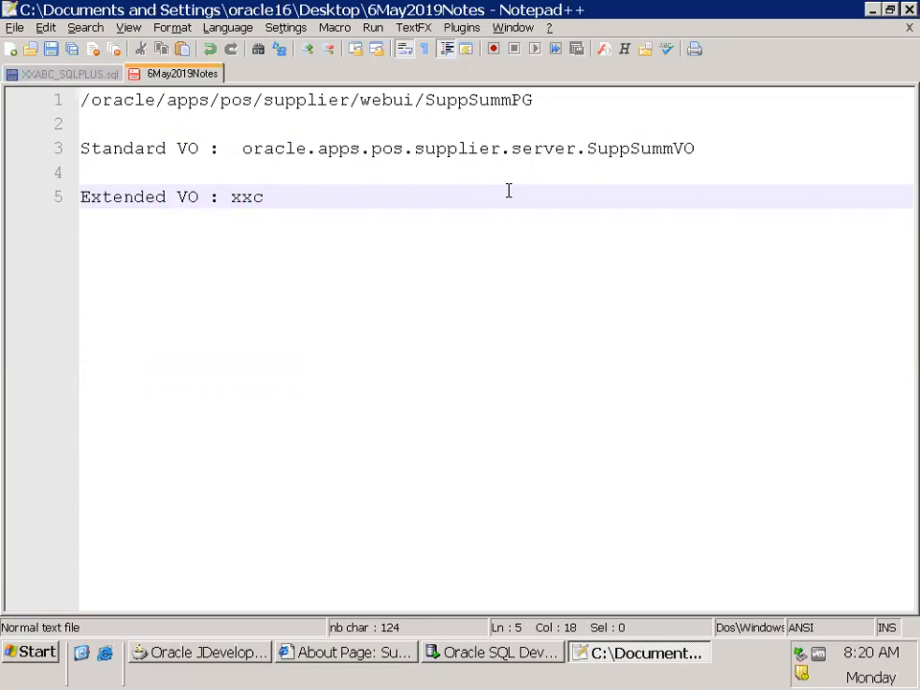
{"action": "left_click", "coordinate": [213, 656]}
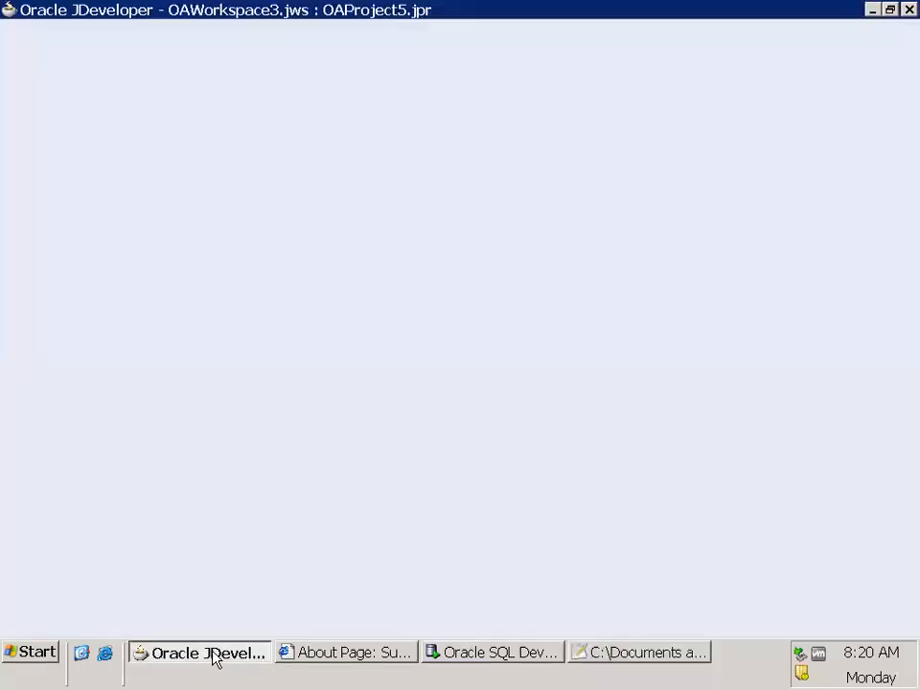
{"action": "key", "text": "alt+Tab"}
{"action": "key", "text": "BackSpace"}
{"action": "key", "text": "BackSpace"}
{"action": "key", "text": "BackSpace"}
Enter cnn.oracle.apps.pos.supplier.server.SuppSummVOEx as the extended VO path
{"action": "type", "text": "cnn."}
{"action": "key", "text": "ctrl+v"}
{"action": "type", "text": "Ex"}
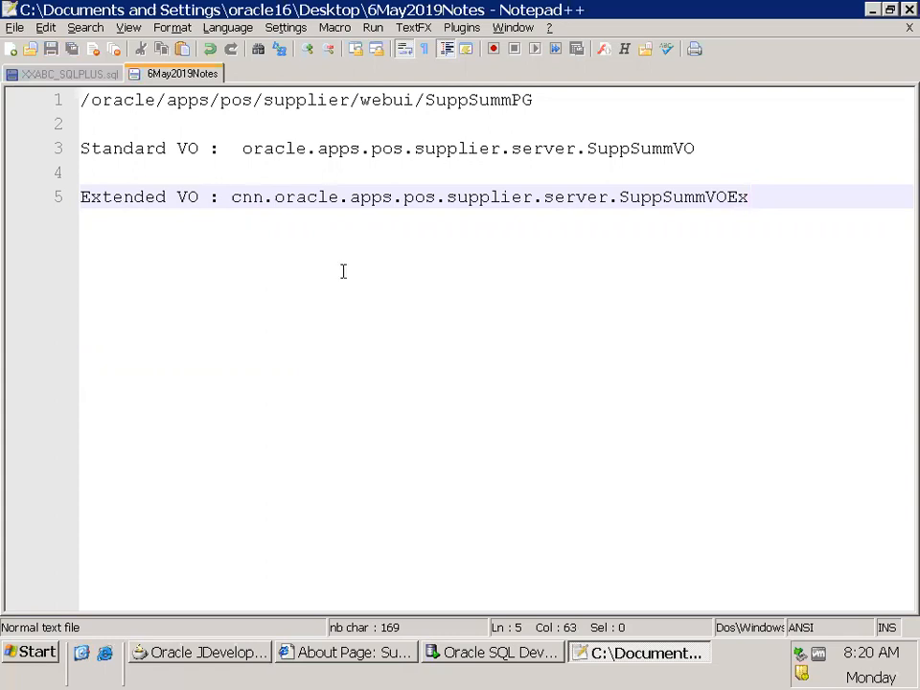
Launch WinSCP from the desktop, log in with the stored server session and widen the local file pane
{"action": "left_click", "coordinate": [89, 657]}
{"action": "key", "text": "w"}
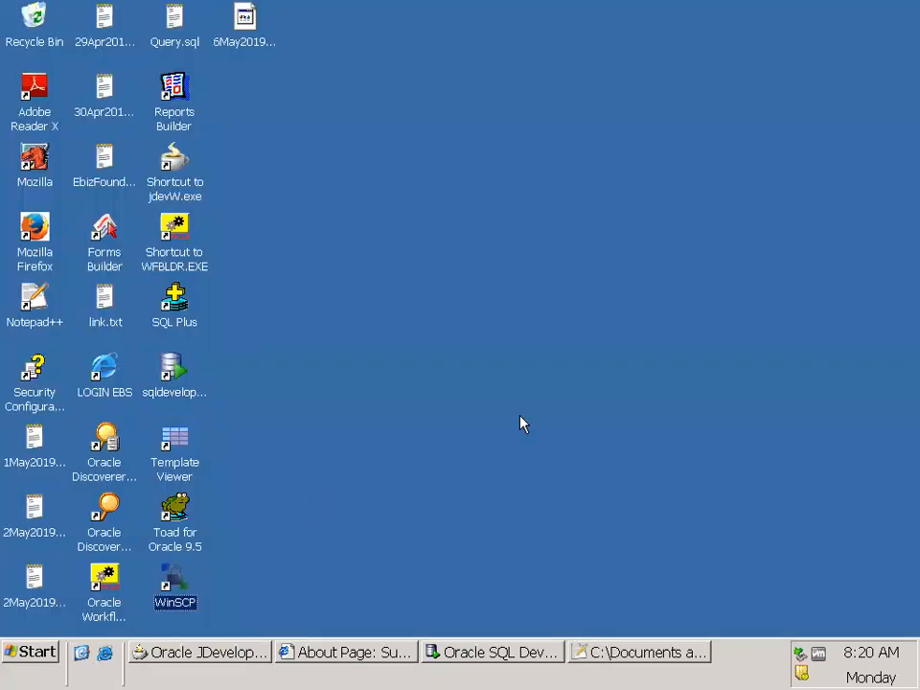
{"action": "key", "text": "Return"}
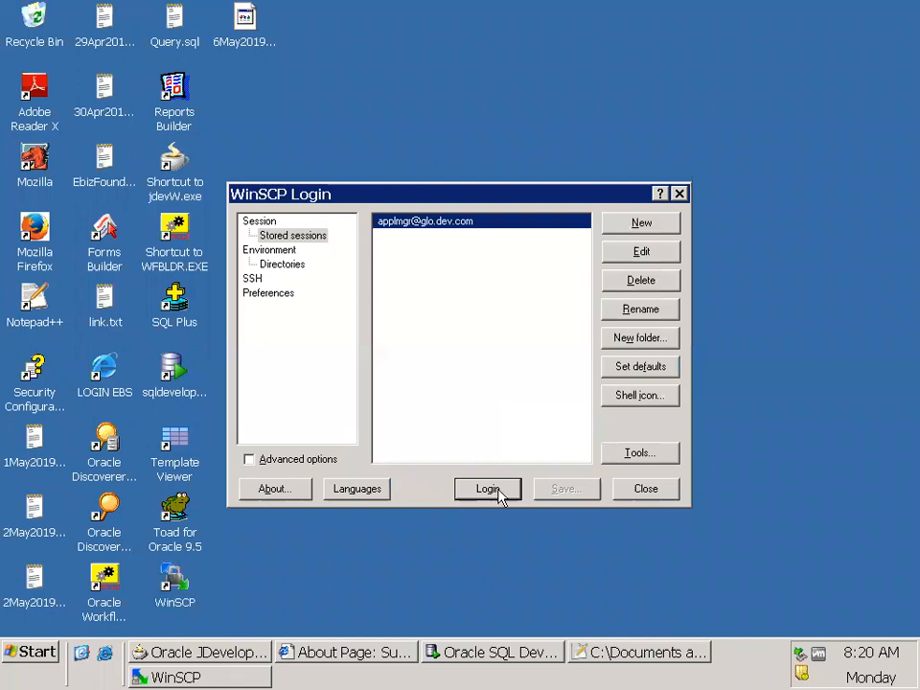
{"action": "left_click", "coordinate": [490, 490]}
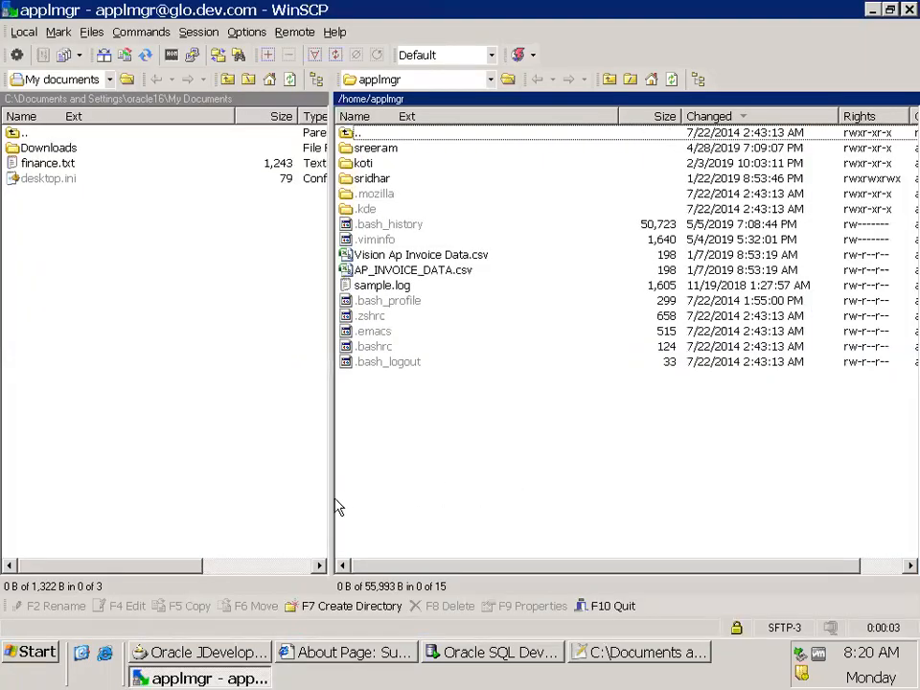
{"action": "left_click_drag", "start_coordinate": [332, 498], "coordinate": [466, 496]}
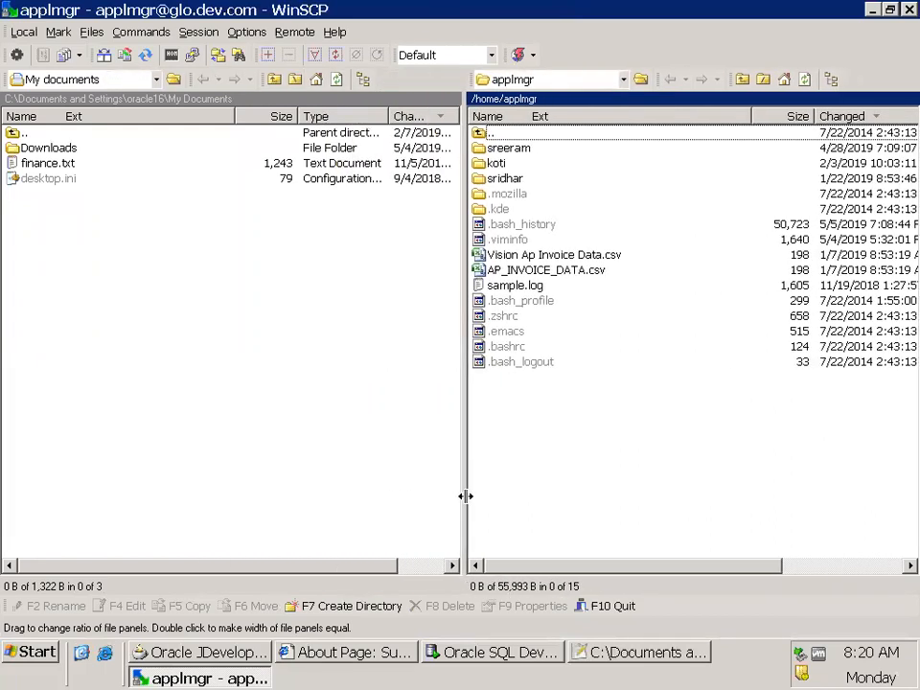
Browse the server to /oraAS/oracle/VIS/apps/apps_st/comn/java/classes/oracle/apps
{"action": "left_click", "coordinate": [641, 79]}
{"action": "left_click", "coordinate": [415, 267]}
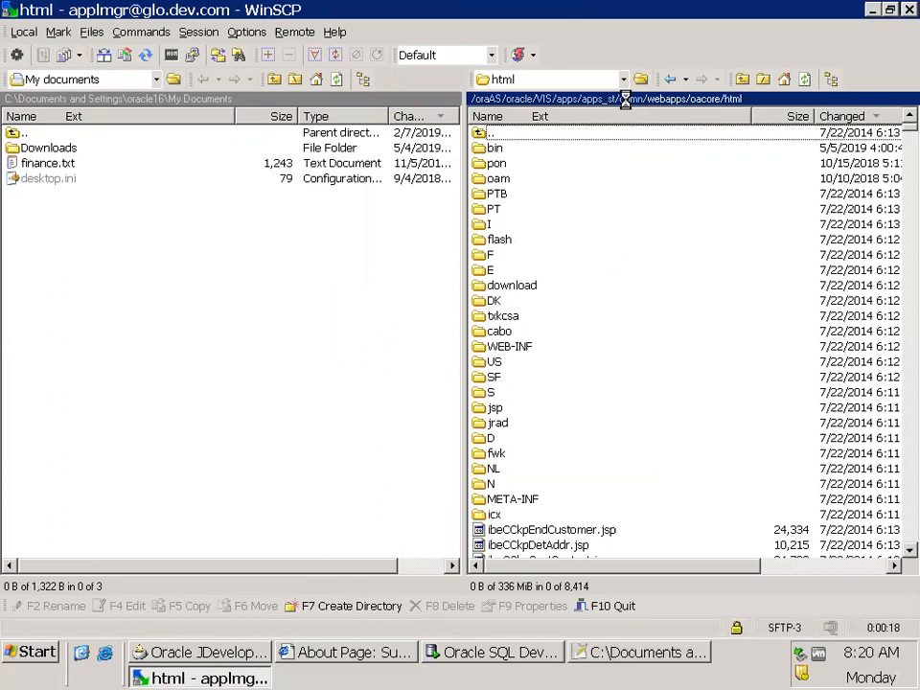
{"action": "double_click", "coordinate": [507, 209]}
{"action": "double_click", "coordinate": [508, 147]}
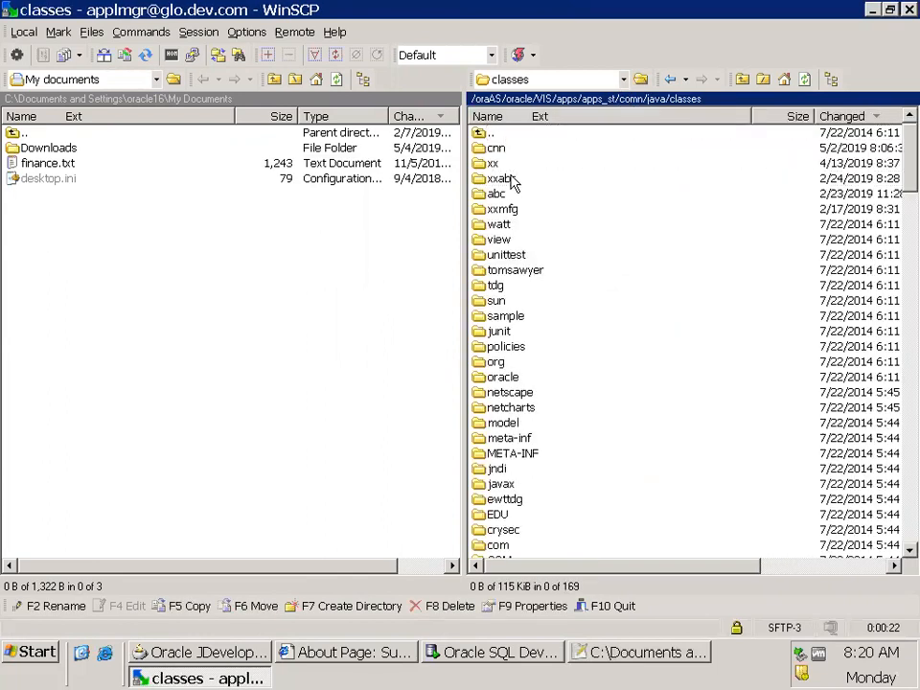
{"action": "type", "text": "ora"}
{"action": "key", "text": "Return"}
{"action": "type", "text": "ap"}
{"action": "key", "text": "Return"}
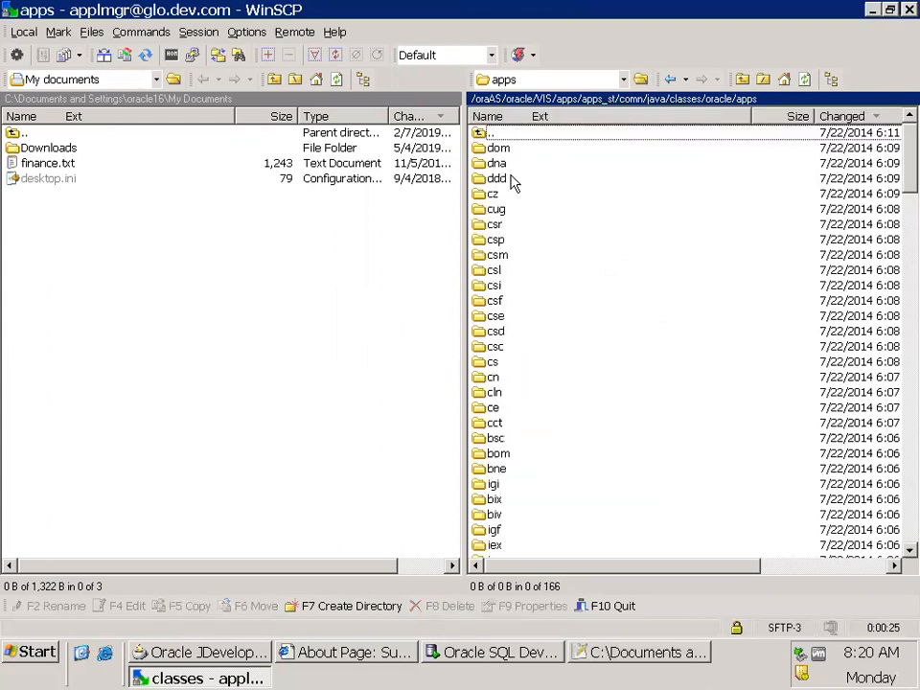
Switch to the 6May2019Notes file in Notepad++ and check the package path of the standard VO
{"action": "key", "text": "alt+Tab"}
{"action": "key", "text": "alt+Tab"}
{"action": "key", "text": "alt+Tab"}
{"action": "key", "text": "alt+Tab"}
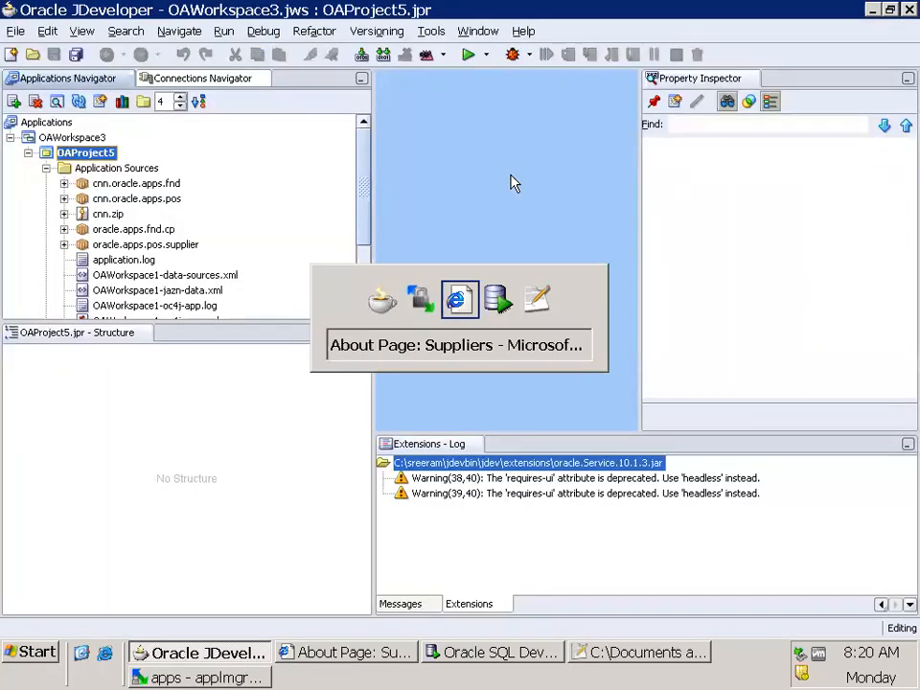
{"action": "key", "text": "alt+Tab"}
{"action": "key", "text": "alt+Tab"}
{"action": "key", "text": "alt+Tab"}
{"action": "key", "text": "alt+Tab"}
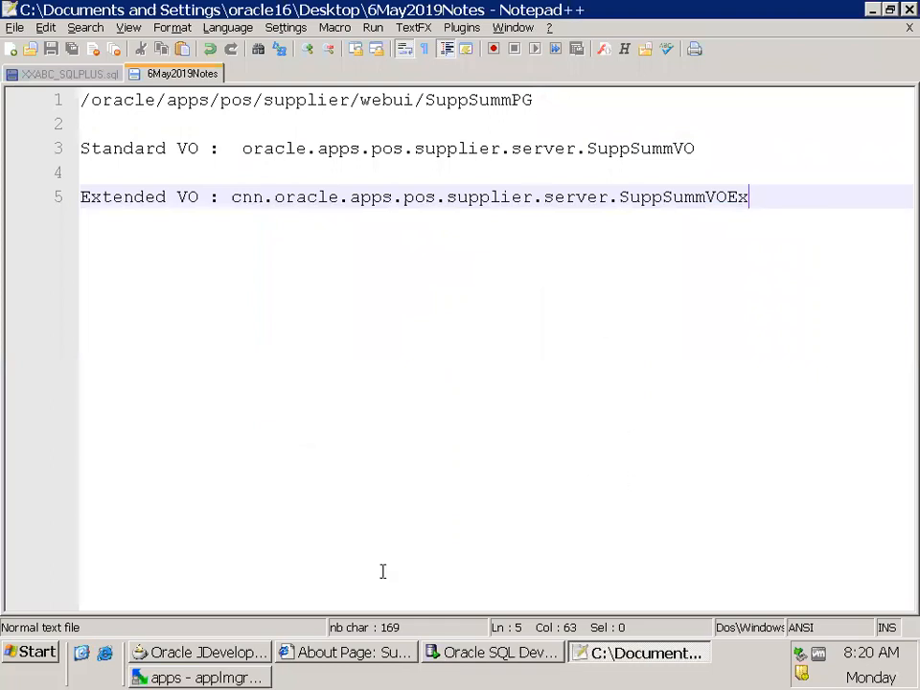
Return to WinSCP and open the pos/supplier/server folder inside the remote apps directory
{"action": "left_click", "coordinate": [155, 674]}
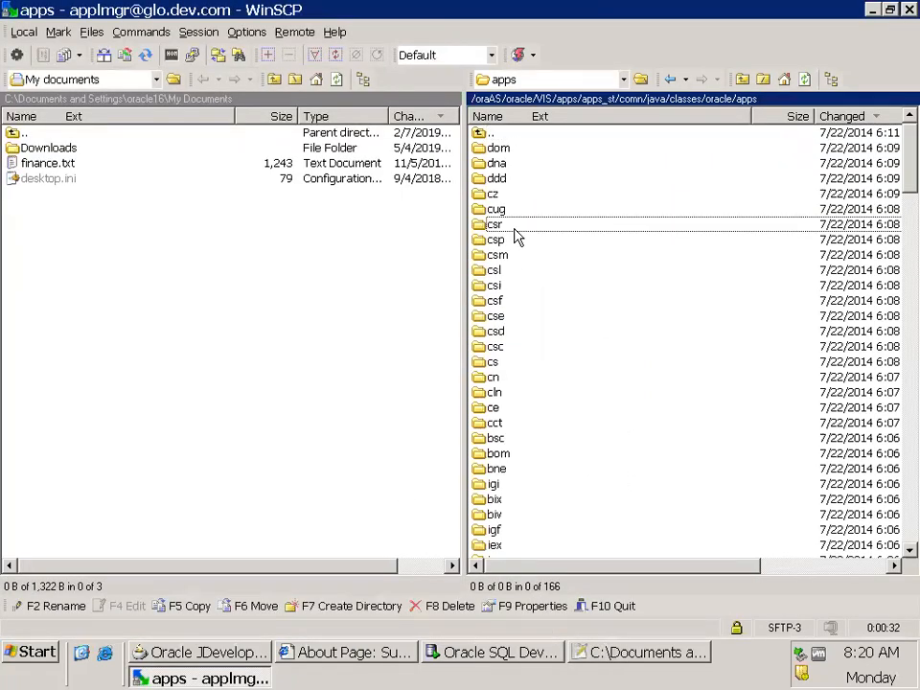
{"action": "type", "text": "pos"}
{"action": "key", "text": "Return"}
{"action": "type", "text": "sup"}
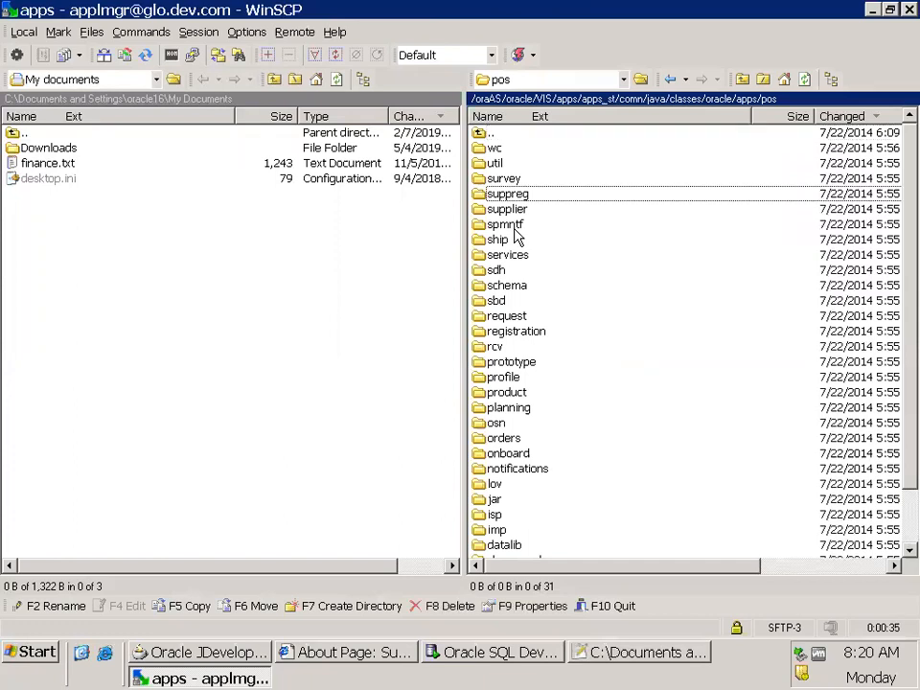
{"action": "key", "text": "Down"}
{"action": "key", "text": "Return"}
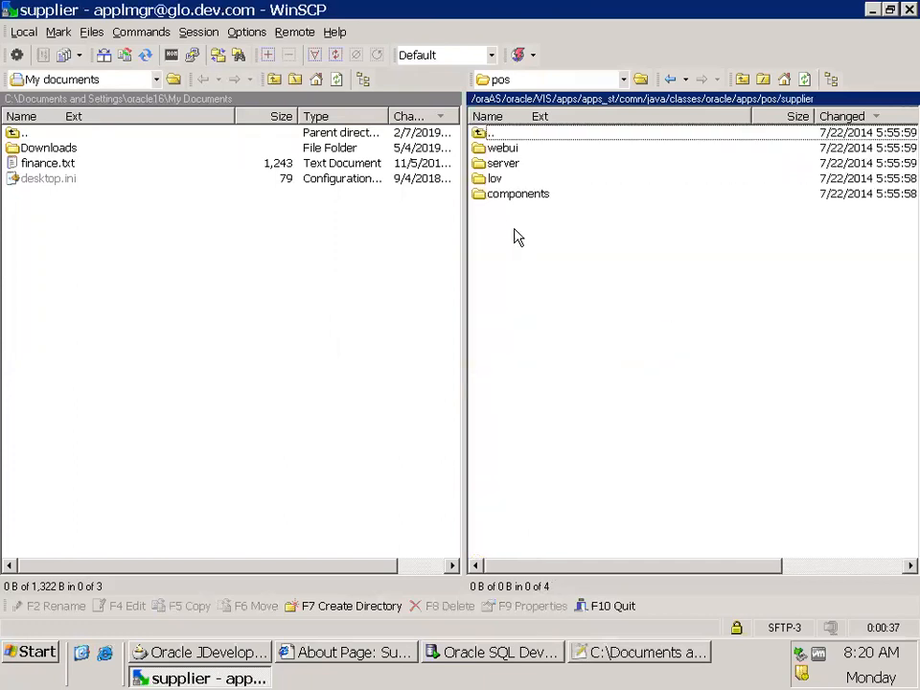
{"action": "type", "text": "s"}
{"action": "key", "text": "Return"}
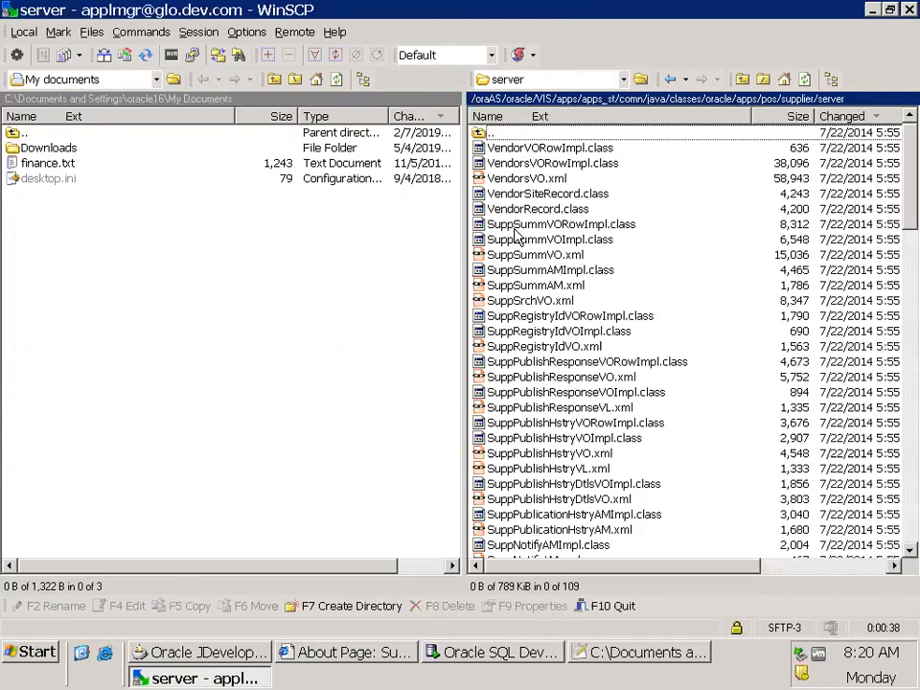
Open the jdevhome\jdev\myprojects folder inside the personal folder on drive C in Windows Explorer and copy its full path
{"action": "left_click", "coordinate": [81, 653]}
{"action": "key", "text": "super+r"}
{"action": "type", "text": "c:\\sre"}
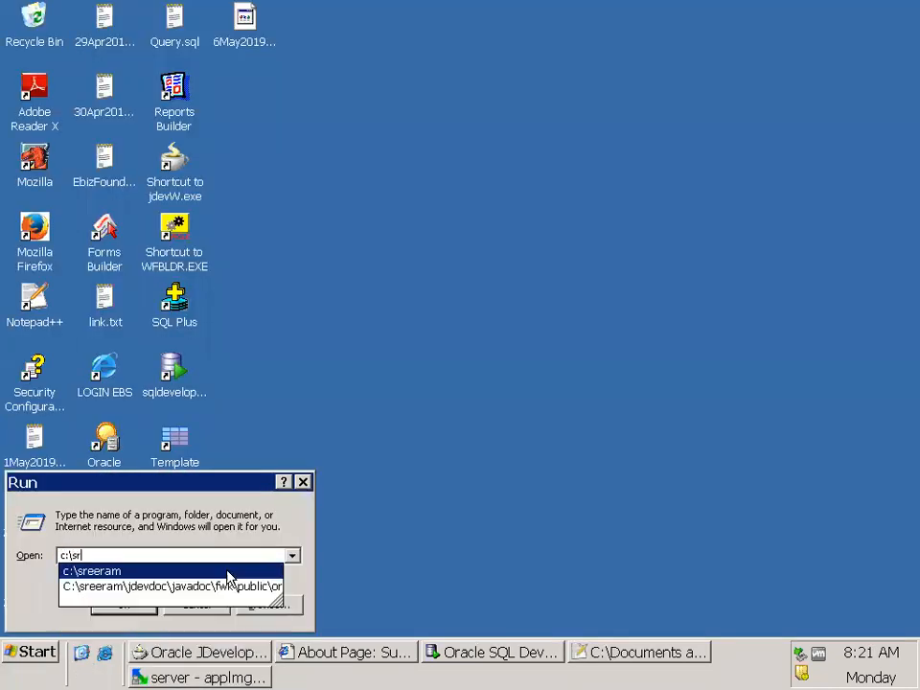
{"action": "key", "text": "Down"}
{"action": "key", "text": "Return"}
{"action": "type", "text": "jdevh"}
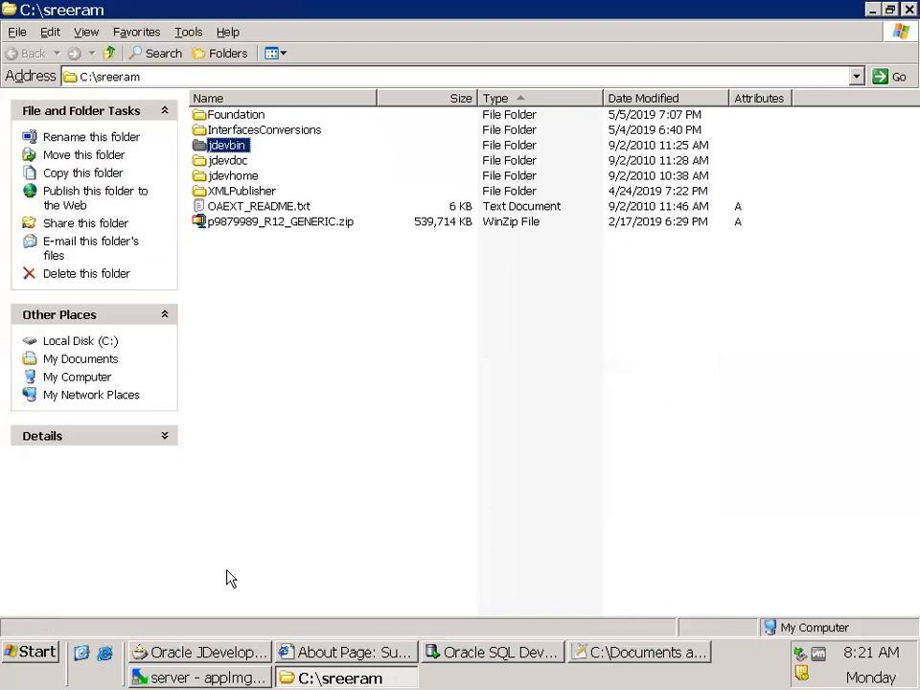
{"action": "key", "text": "Return"}
{"action": "type", "text": "jdev"}
{"action": "key", "text": "Return"}
{"action": "type", "text": "myp"}
{"action": "key", "text": "Return"}
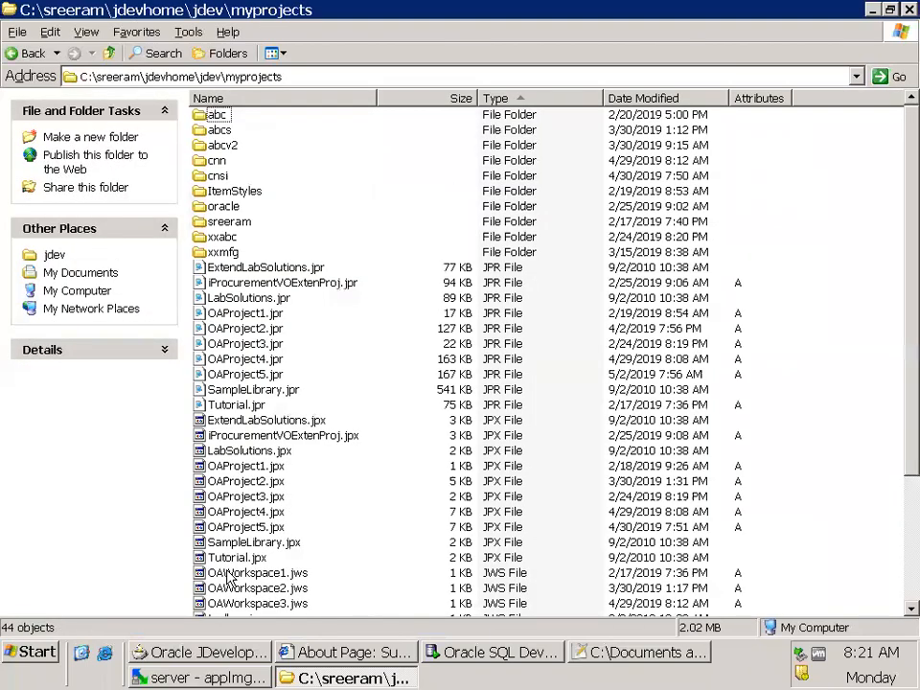
{"action": "left_click", "coordinate": [326, 80]}
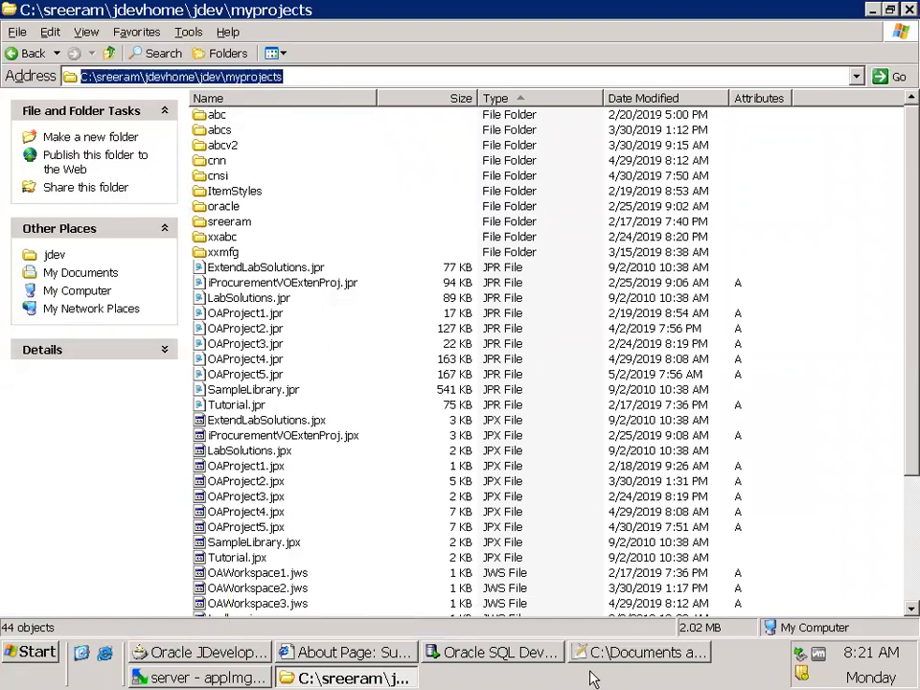
Switch to WinSCP and set the local directory to the copied myprojects path
{"action": "left_click", "coordinate": [201, 678]}
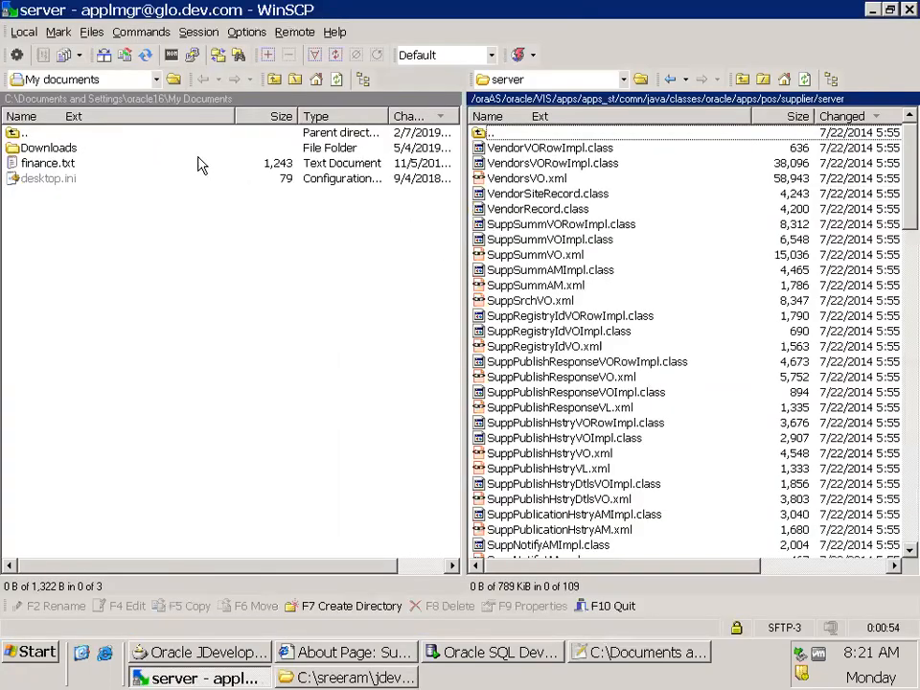
{"action": "left_click", "coordinate": [173, 81]}
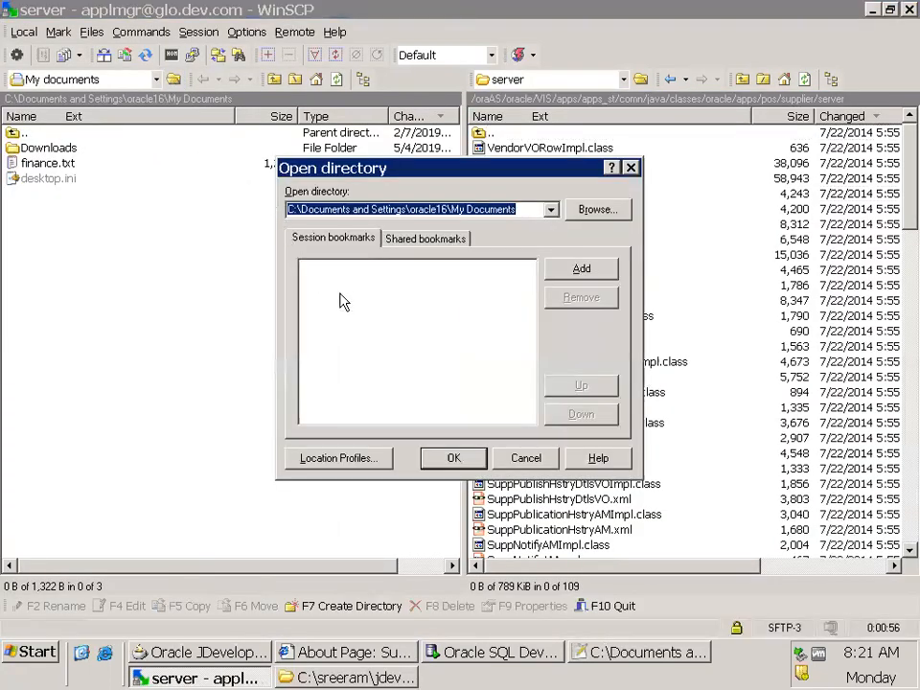
{"action": "left_click", "coordinate": [458, 455]}
Browse the local side from myprojects down to oracle\apps\pos\supplier
{"action": "double_click", "coordinate": [50, 226]}
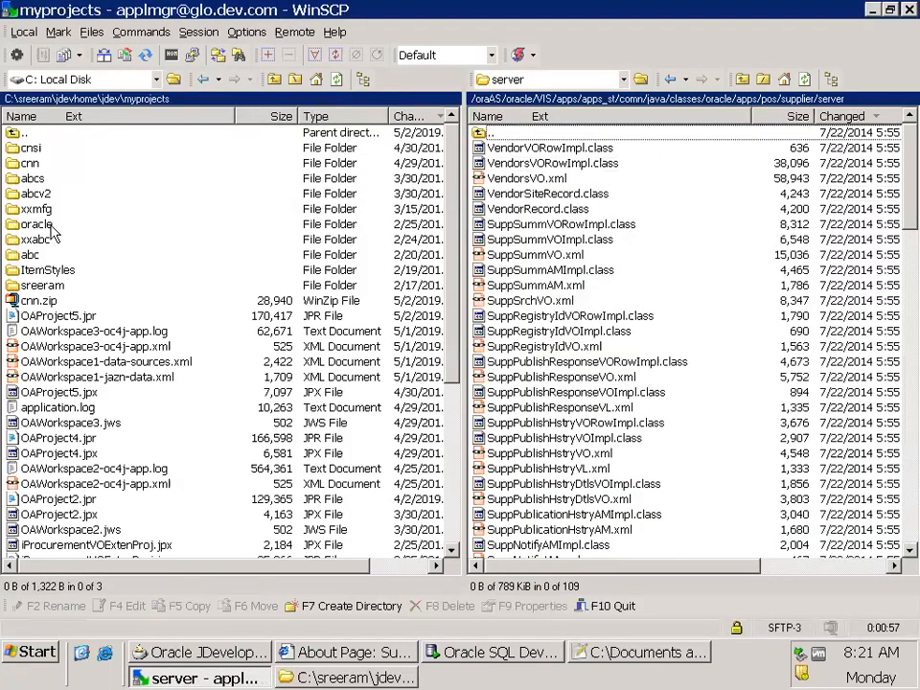
{"action": "double_click", "coordinate": [41, 150]}
{"action": "double_click", "coordinate": [31, 165]}
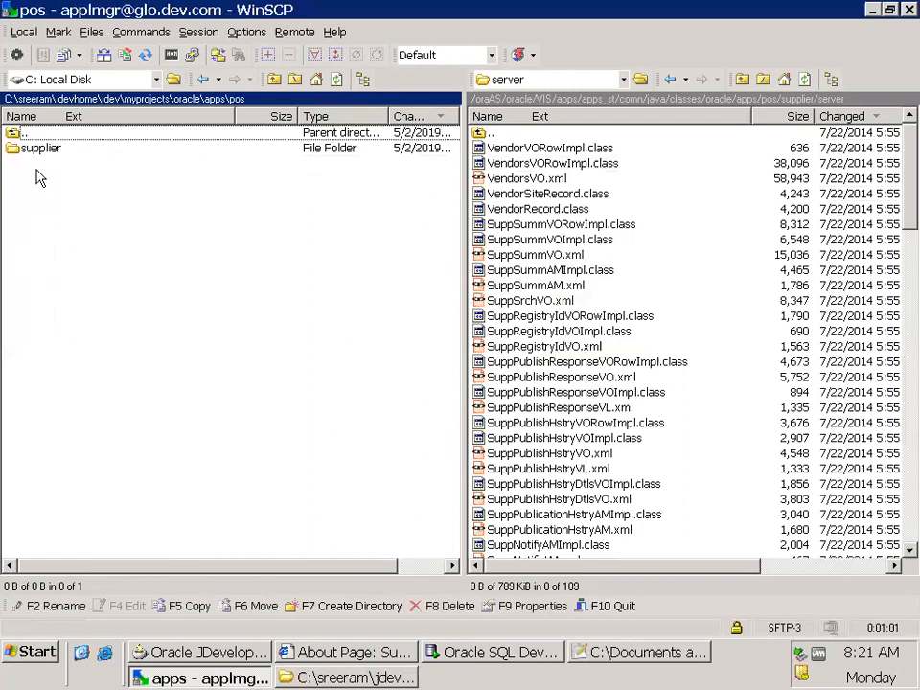
{"action": "double_click", "coordinate": [40, 150]}
{"action": "key", "text": "alt+Tab"}
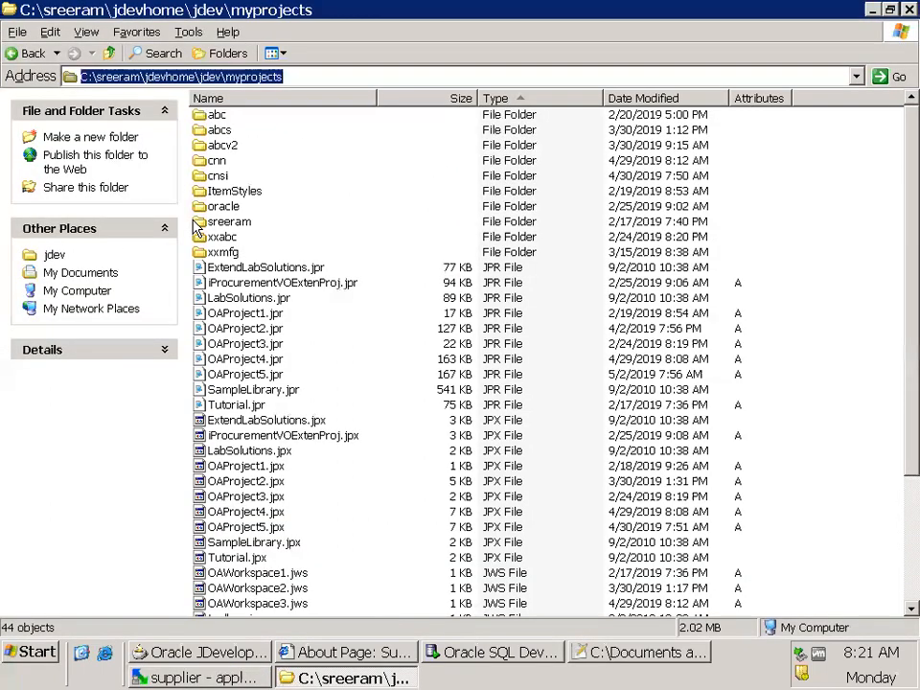
{"action": "key", "text": "alt+Tab"}
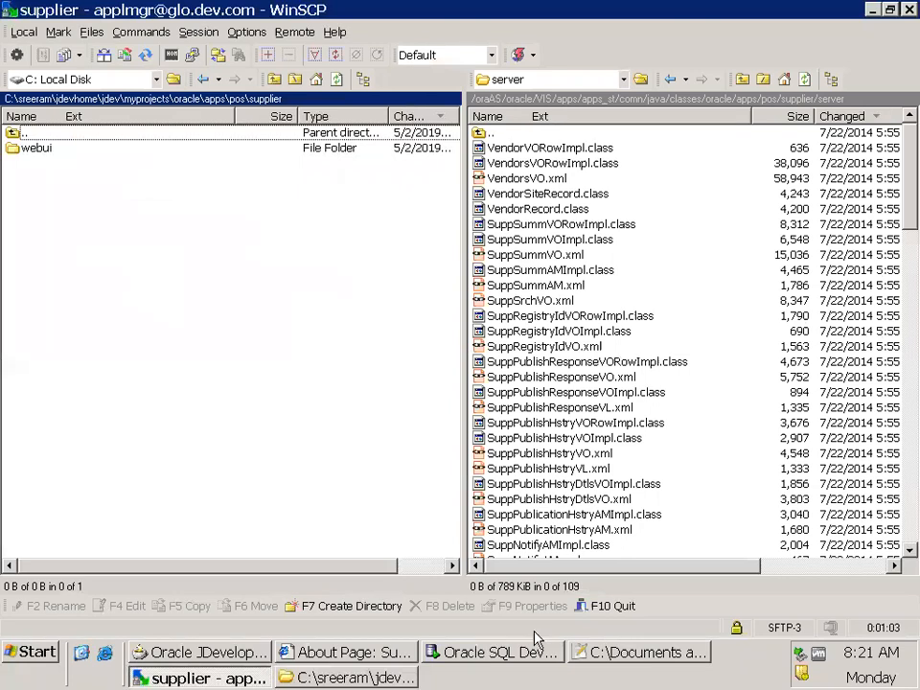
Check the standard VO path in the notes, then create a folder named server inside the local supplier folder and open it
{"action": "left_click", "coordinate": [644, 654]}
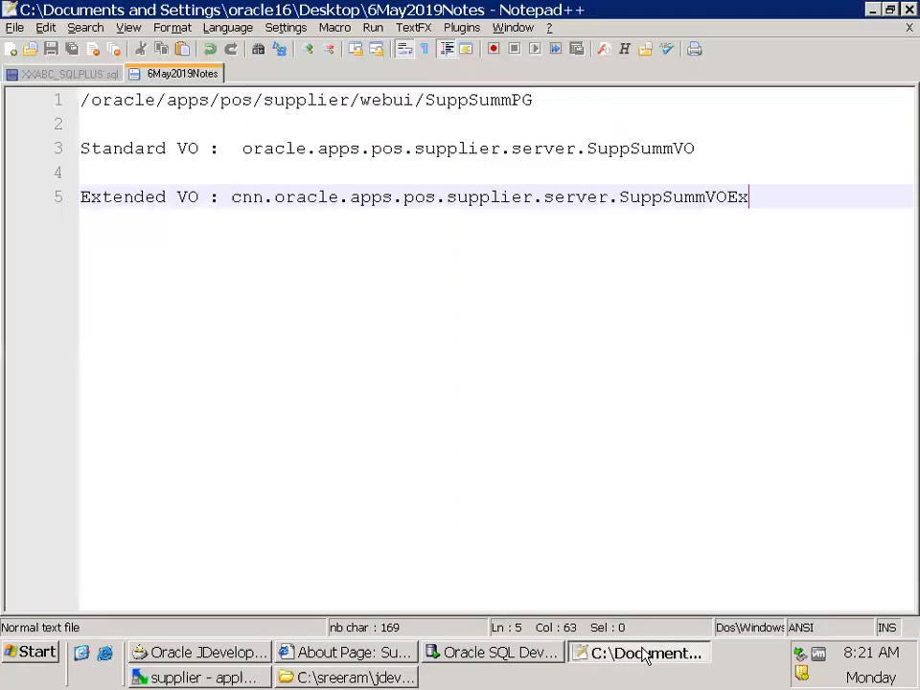
{"action": "key", "text": "alt+Tab"}
{"action": "right_click", "coordinate": [164, 333]}
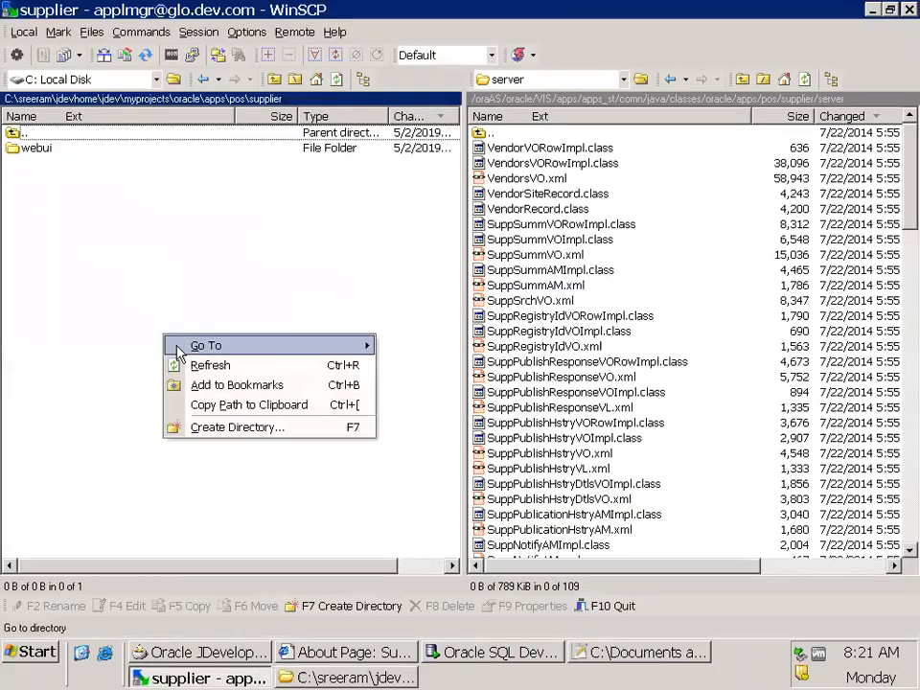
{"action": "left_click", "coordinate": [246, 429]}
{"action": "type", "text": "server"}
{"action": "key", "text": "Return"}
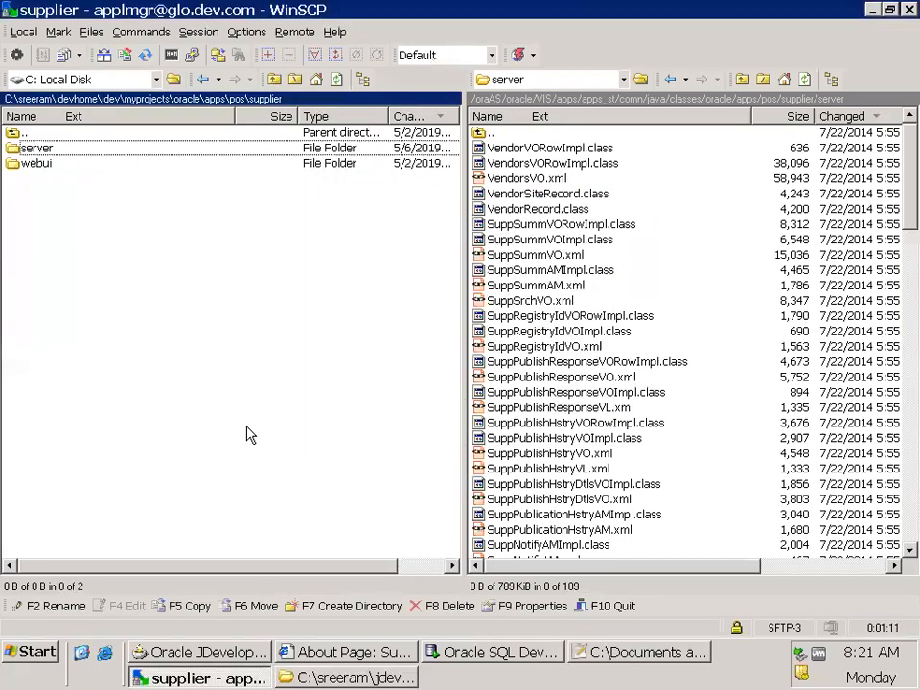
{"action": "double_click", "coordinate": [61, 149]}
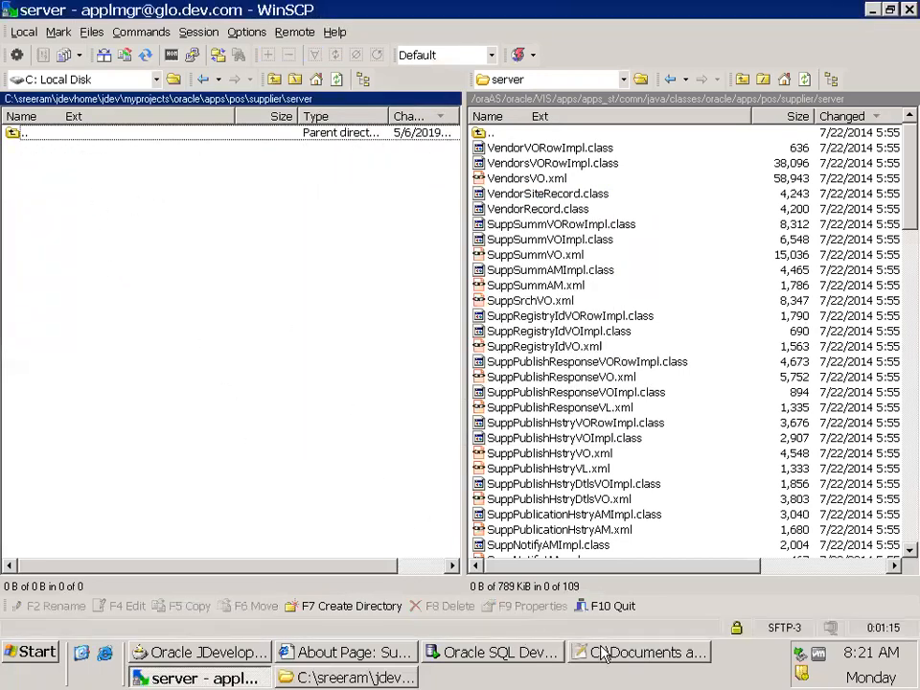
Recheck the VO name in the notes and copy SuppSummVORowImpl.class, SuppSummVOImpl.class and SuppSummVO.xml from the remote server folder to the local one
{"action": "left_click", "coordinate": [622, 655]}
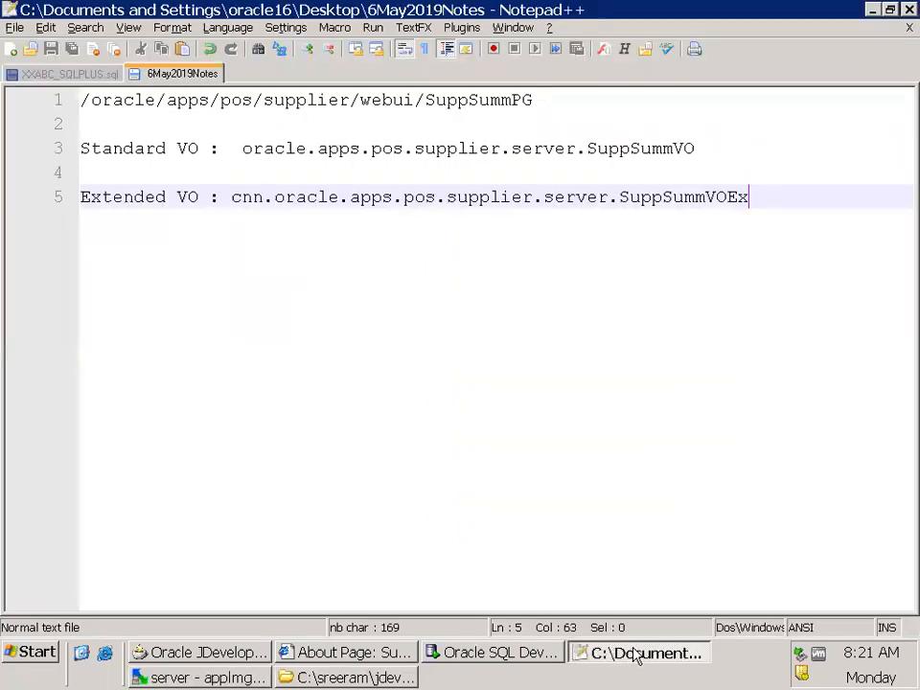
{"action": "left_click", "coordinate": [635, 656]}
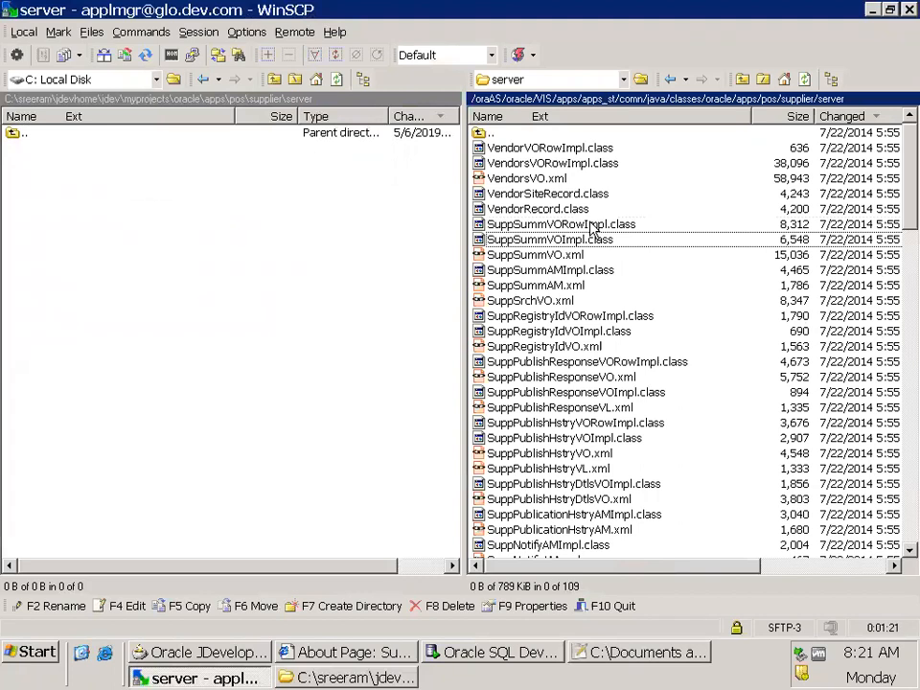
{"action": "left_click", "coordinate": [572, 229]}
{"action": "key", "text": "shift+Down"}
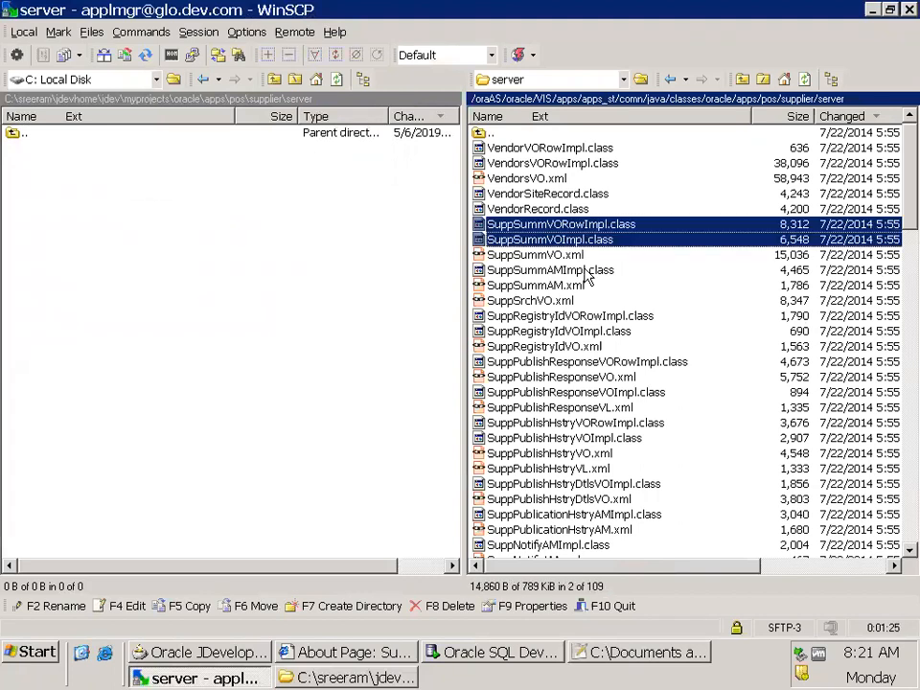
{"action": "key", "text": "shift+Down"}
{"action": "key", "text": "F5"}
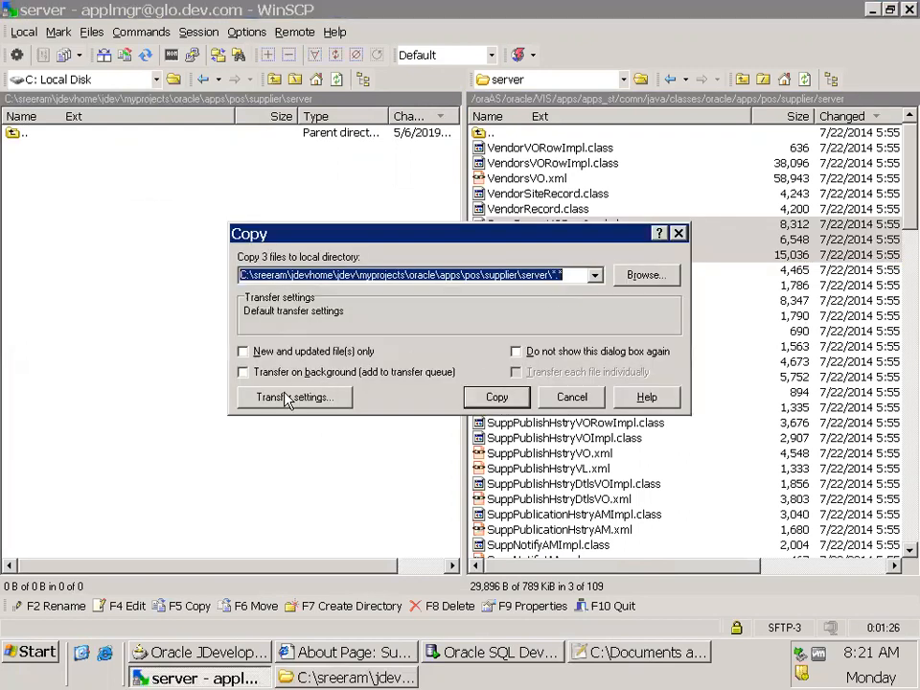
{"action": "left_click", "coordinate": [500, 395]}
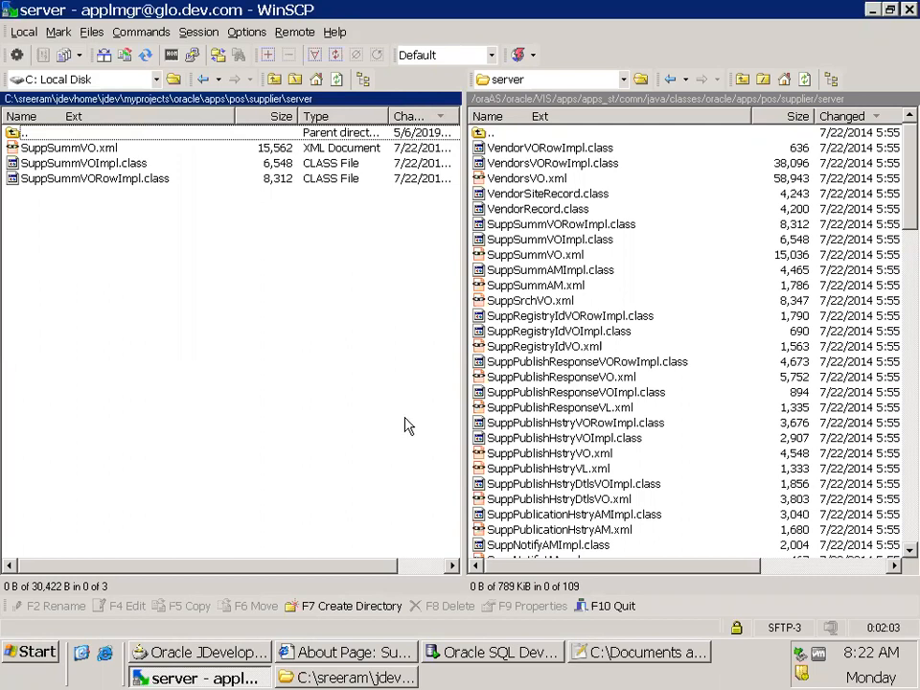
Compare the local and remote supplier folder structures, ending in the local server folder and the remote supplier folder
{"action": "left_click", "coordinate": [263, 100]}
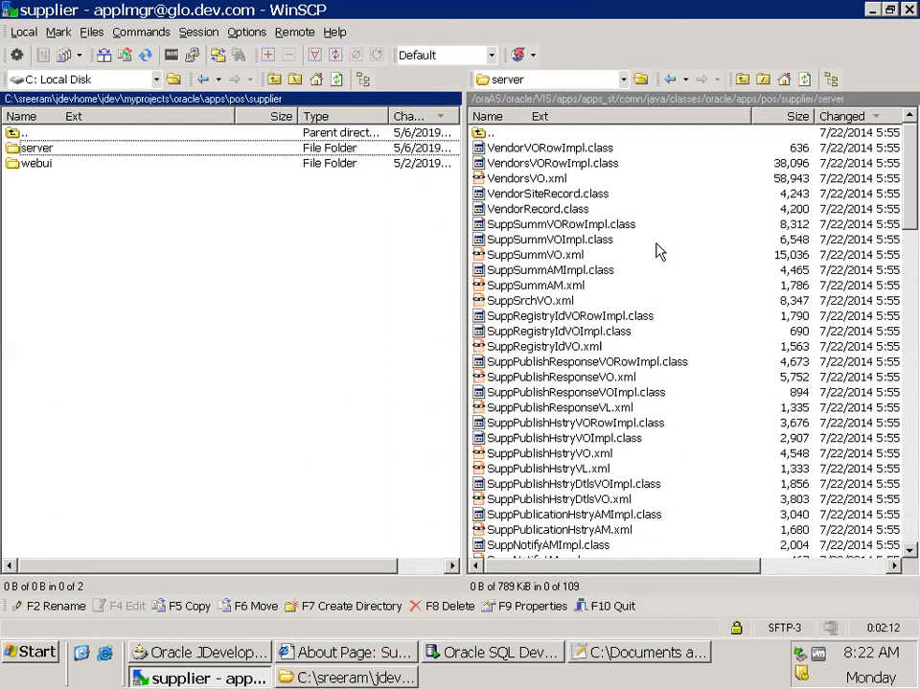
{"action": "double_click", "coordinate": [119, 149]}
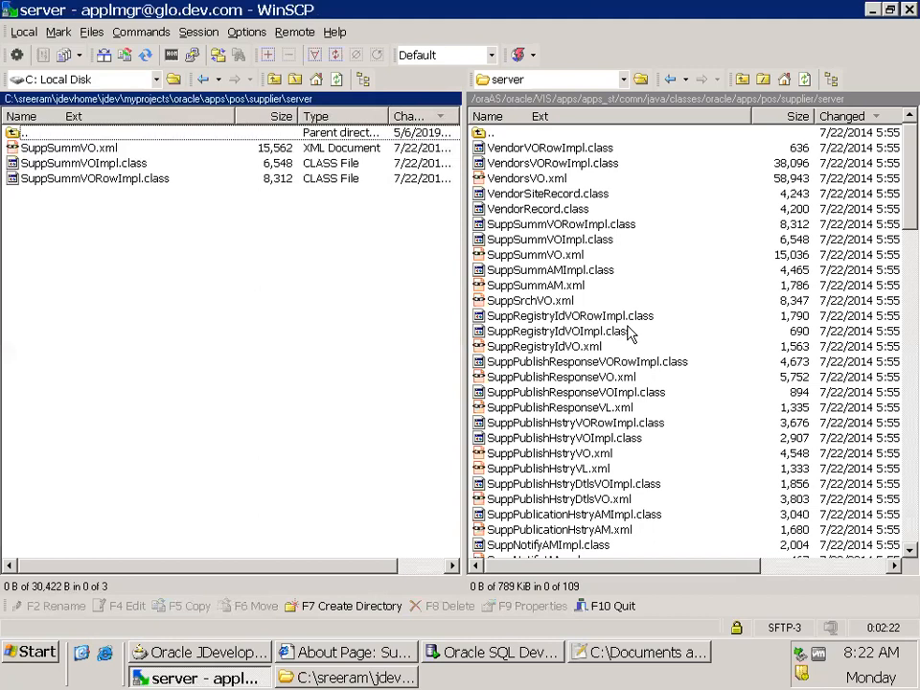
{"action": "left_click", "coordinate": [798, 99]}
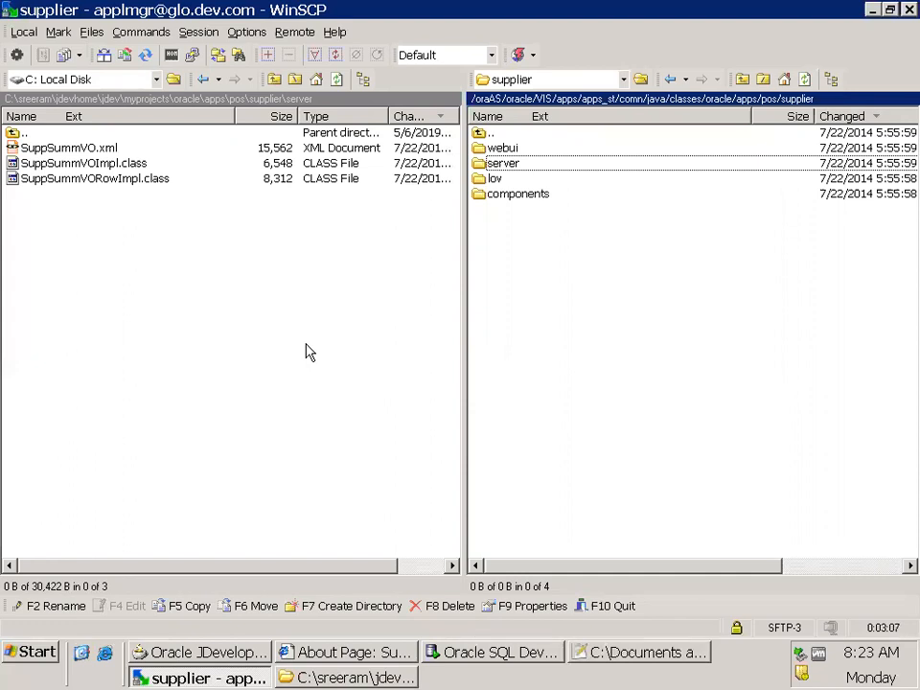
Switch to the 6May2019Notes file in Notepad++ and add the lines "Jad--" and "Kava Java" below the Extended VO entry
{"action": "left_click", "coordinate": [606, 653]}
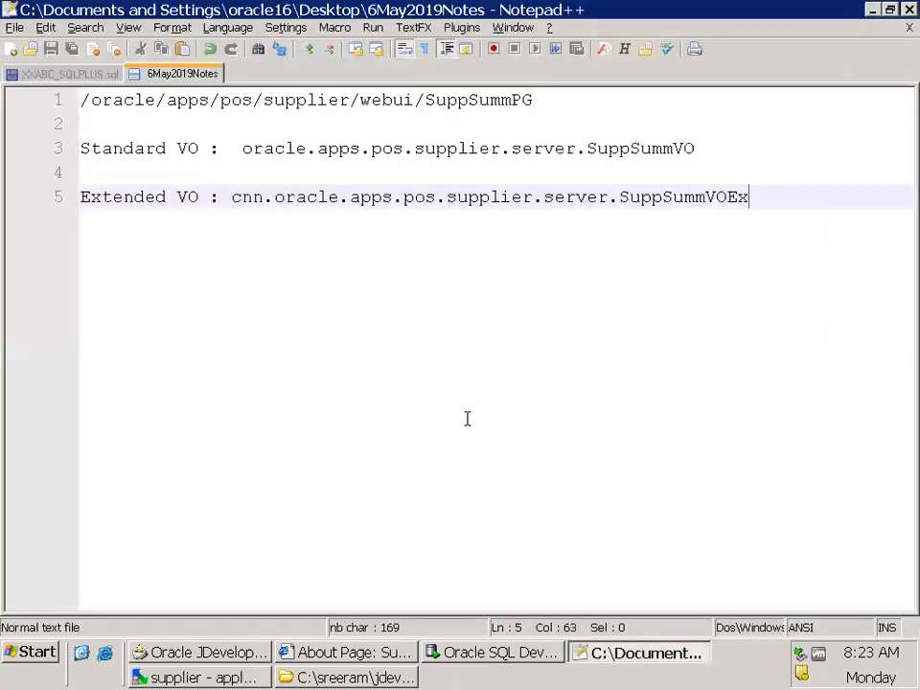
{"action": "key", "text": "Return"}
{"action": "key", "text": "Return"}
{"action": "key", "text": "Return"}
{"action": "type", "text": "Jad"}
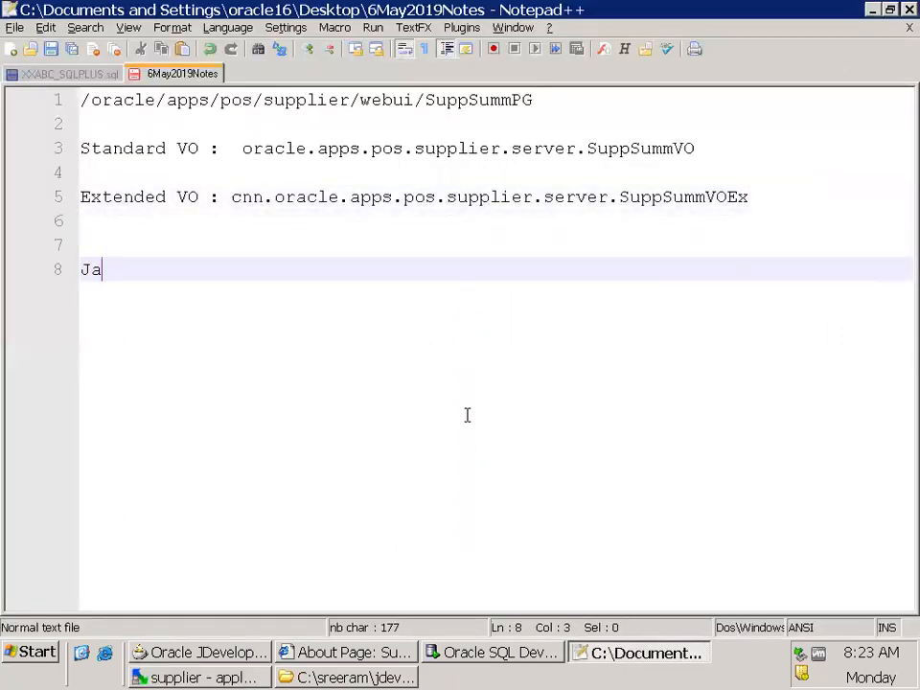
{"action": "key", "text": "Return"}
{"action": "type", "text": "Ka"}
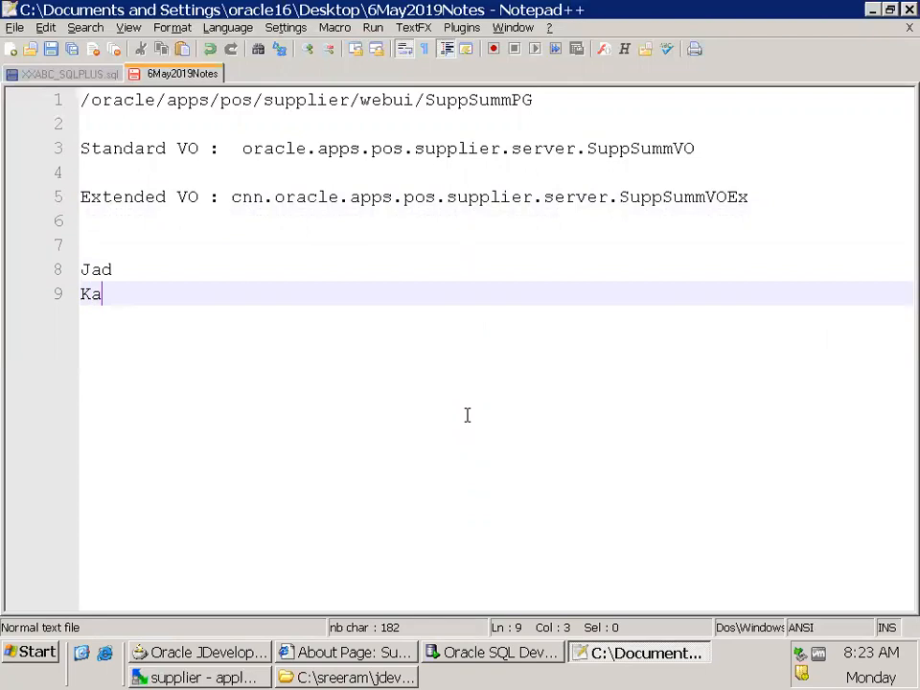
{"action": "type", "text": "va Java"}
{"action": "key", "text": "Return"}
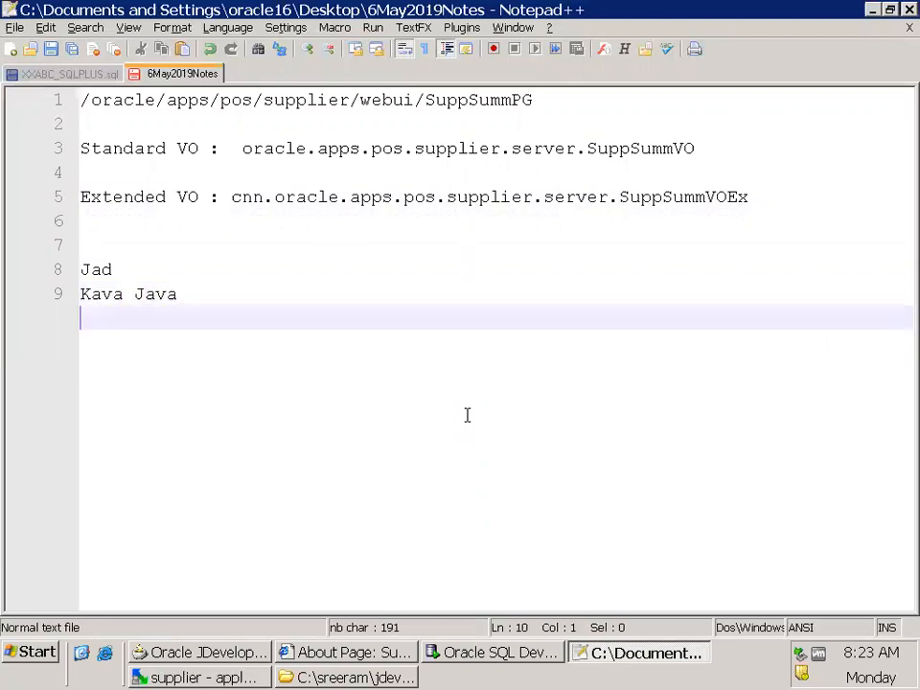
{"action": "left_click", "coordinate": [234, 261]}
{"action": "type", "text": "--"}
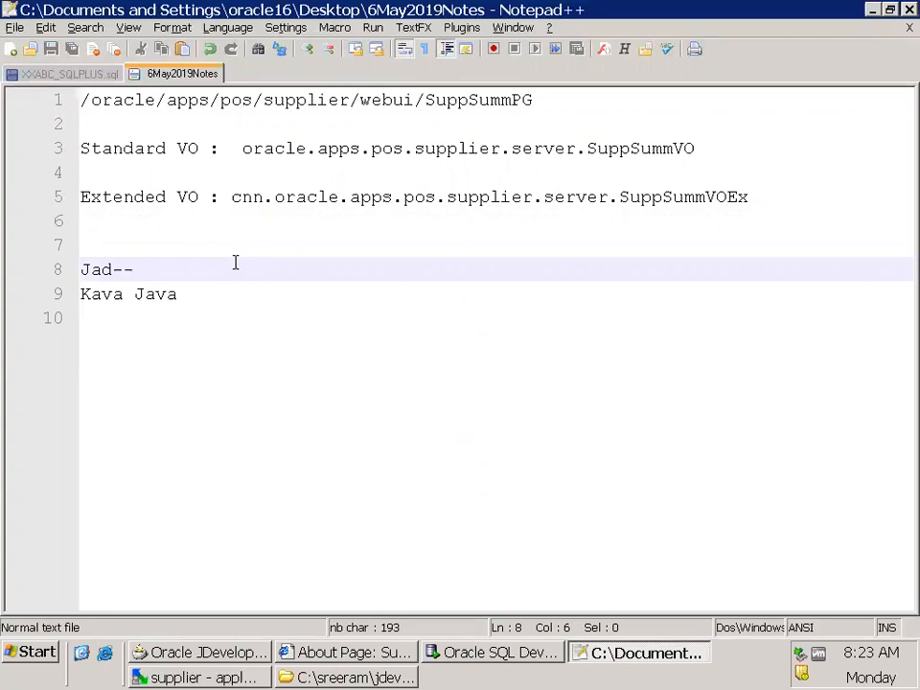
Try to launch Chrome through the Windows Run command
{"action": "key", "text": "super+r"}
{"action": "type", "text": "chrome"}
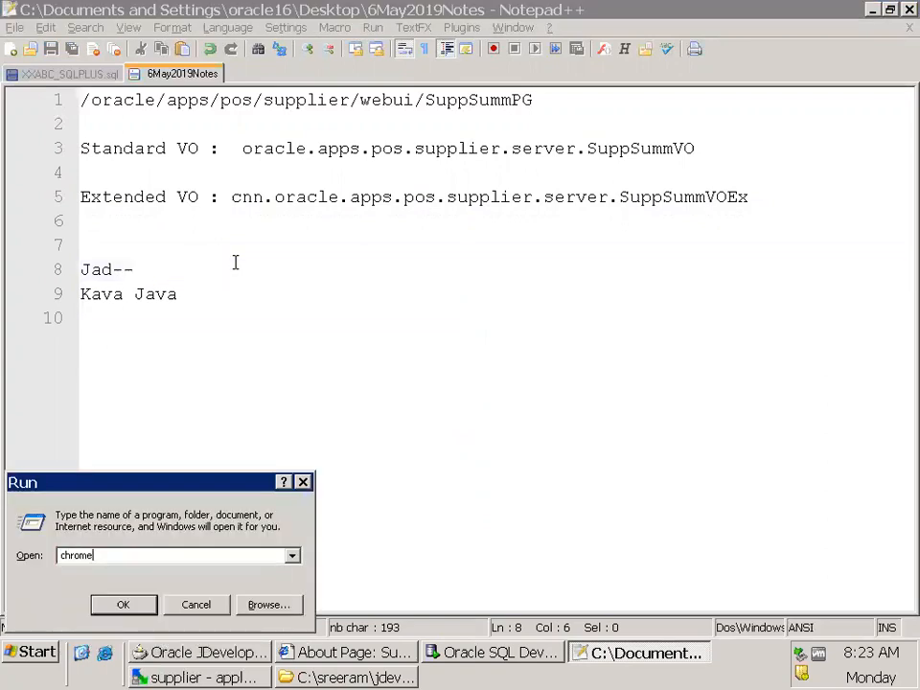
{"action": "key", "text": "Return"}
Launch Firefox and search the web for "jad"
{"action": "key", "text": "Return"}
{"action": "type", "text": "firefox"}
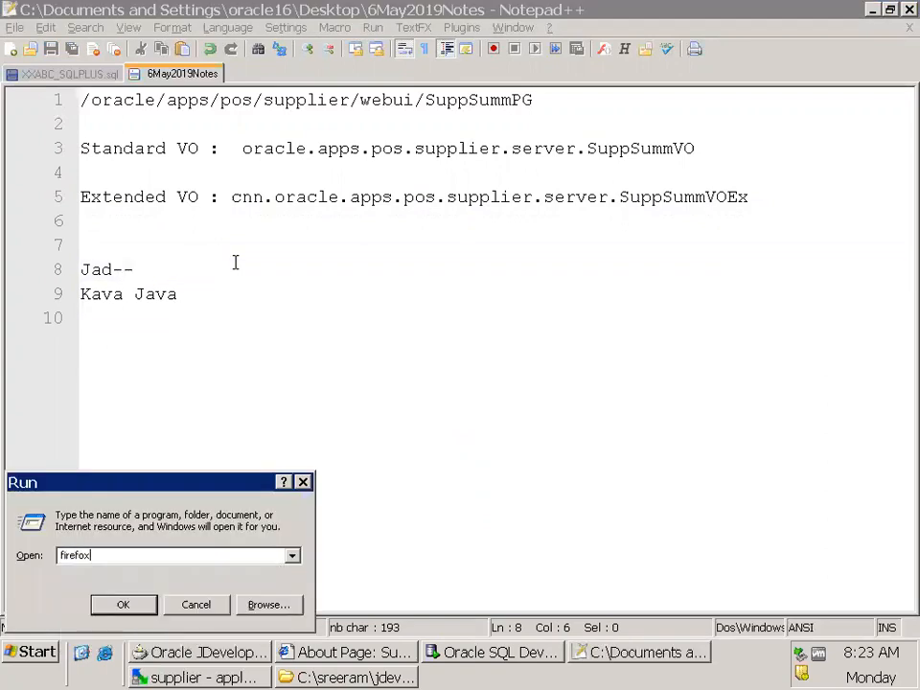
{"action": "key", "text": "Return"}
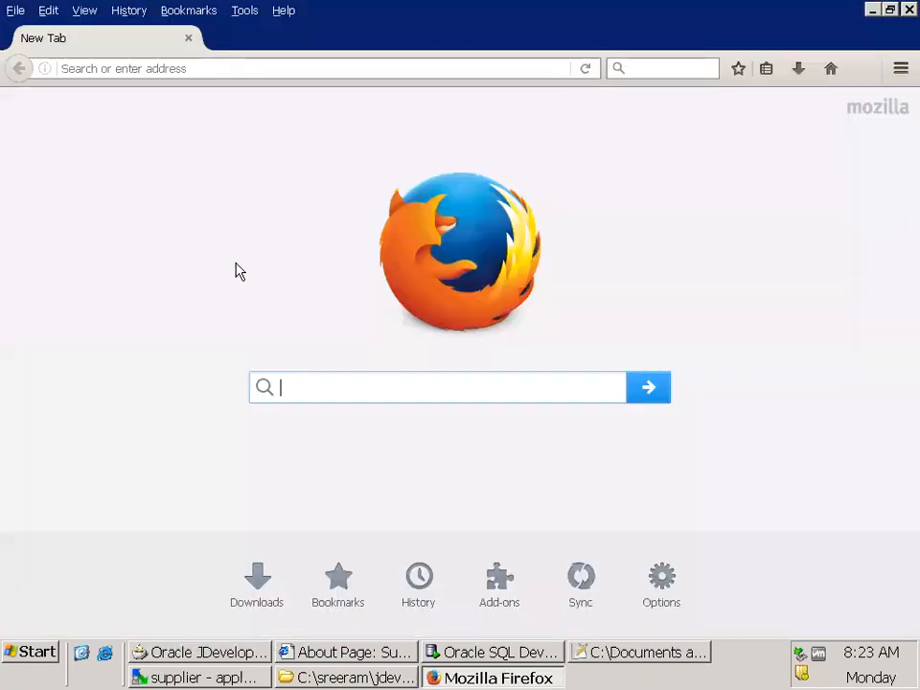
{"action": "type", "text": "jad"}
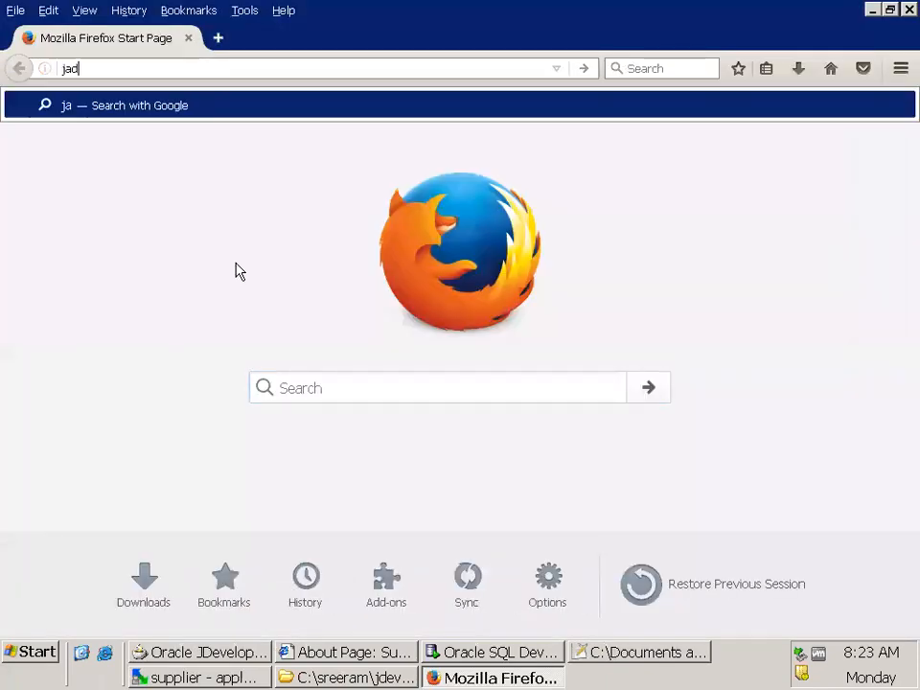
{"action": "key", "text": "Return"}
Refine the Google search to "jad java decoder" and look through the results for a JAD decompiler download
{"action": "left_click", "coordinate": [271, 121]}
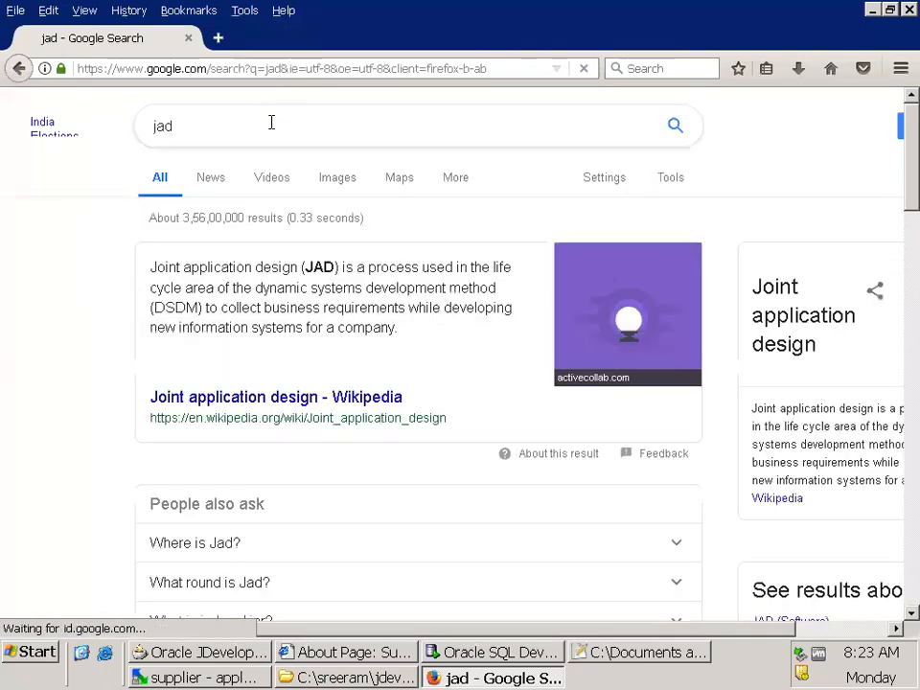
{"action": "type", "text": "java decode"}
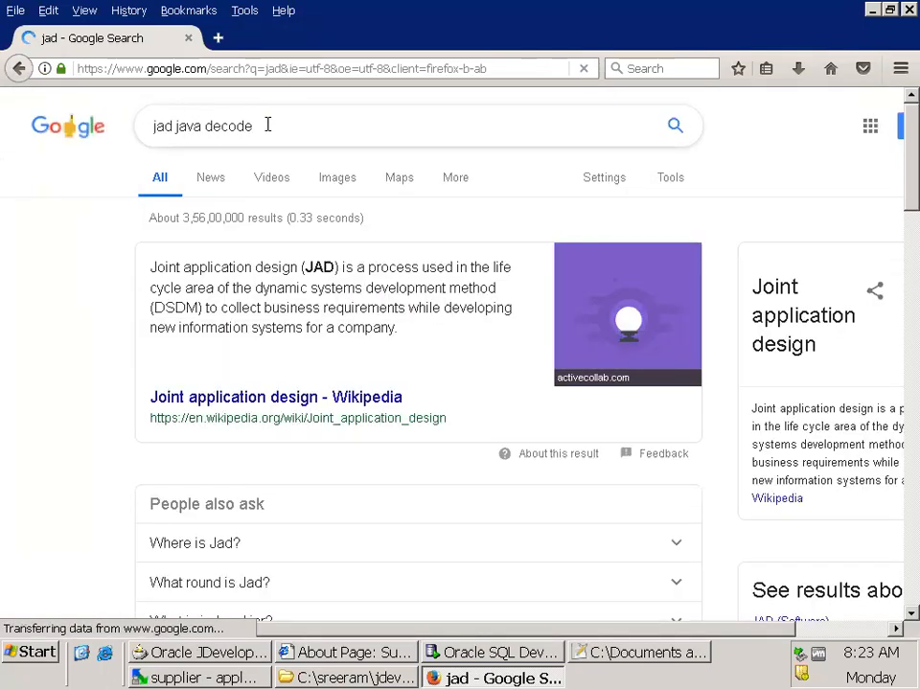
{"action": "type", "text": "r"}
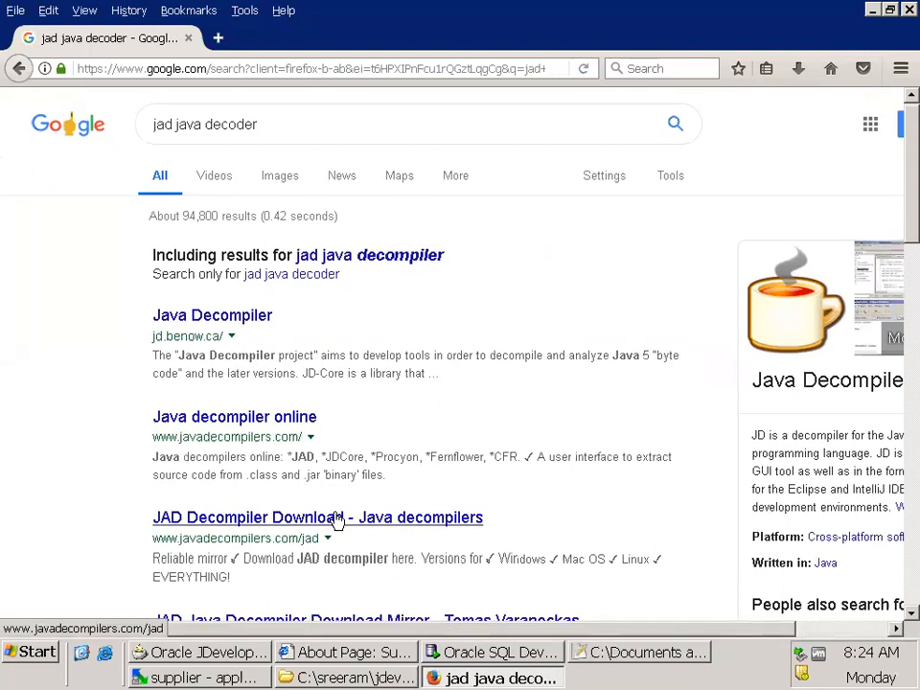
{"action": "scroll", "coordinate": [602, 505], "scroll_direction": "down", "scroll_amount": 5}
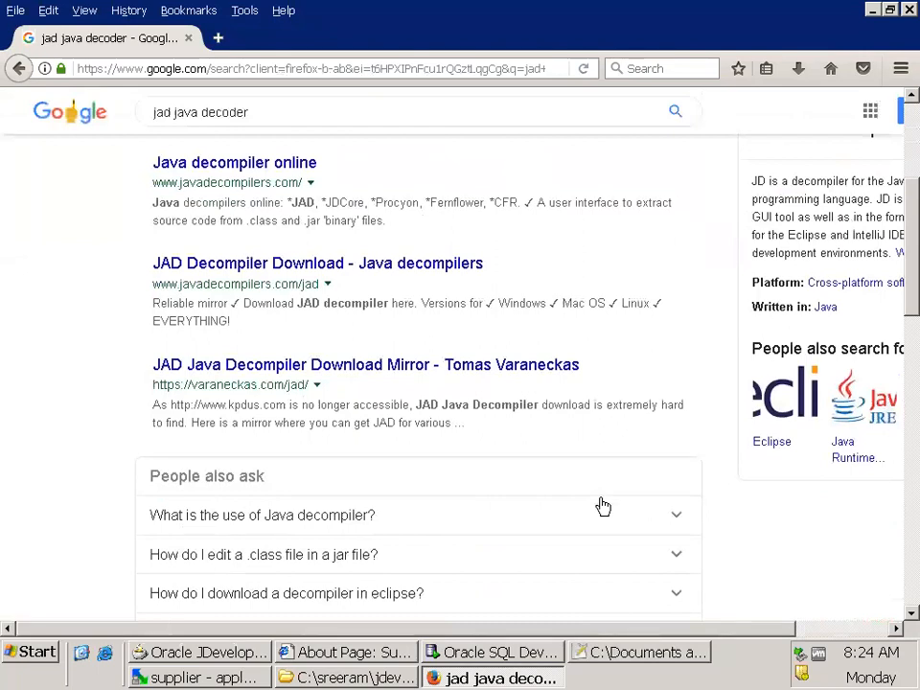
Switch to Oracle JDeveloper, collapse the OAWorkspace3 tree, and save all open work
{"action": "key", "text": "alt+Tab"}
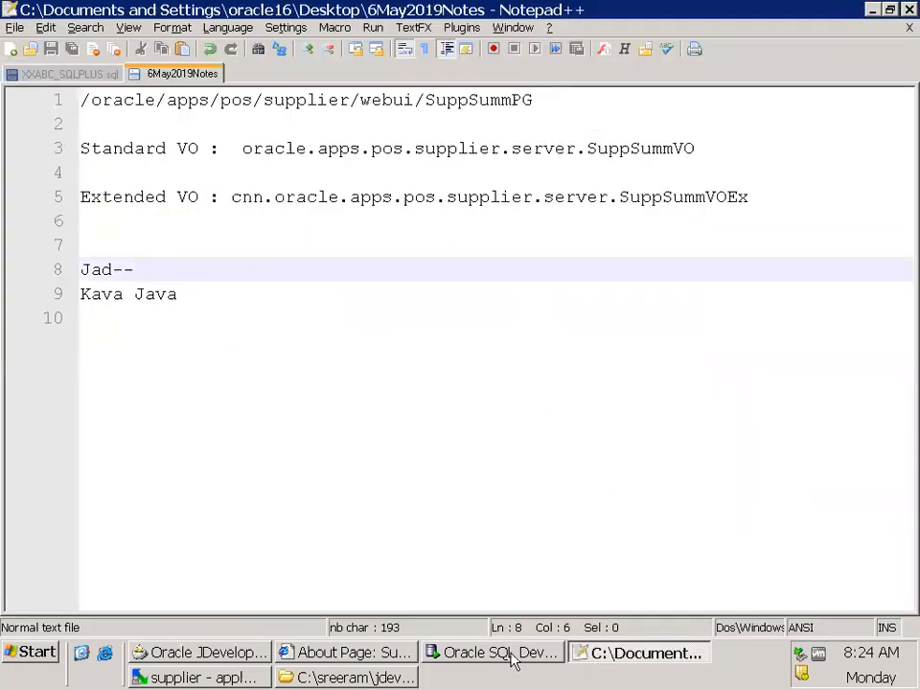
{"action": "left_click", "coordinate": [161, 657]}
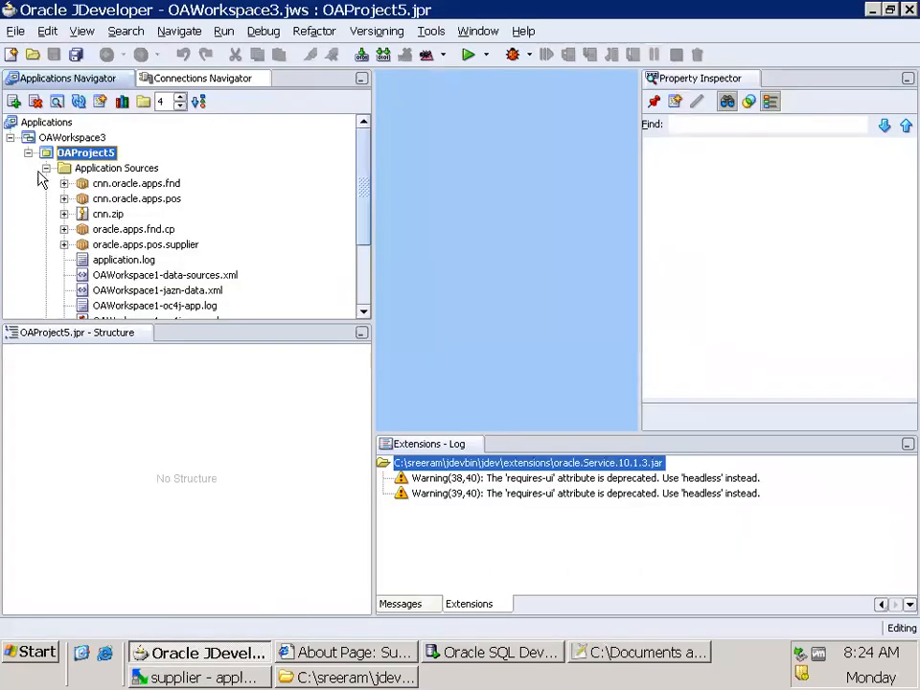
{"action": "left_click", "coordinate": [45, 169]}
{"action": "left_click", "coordinate": [11, 138]}
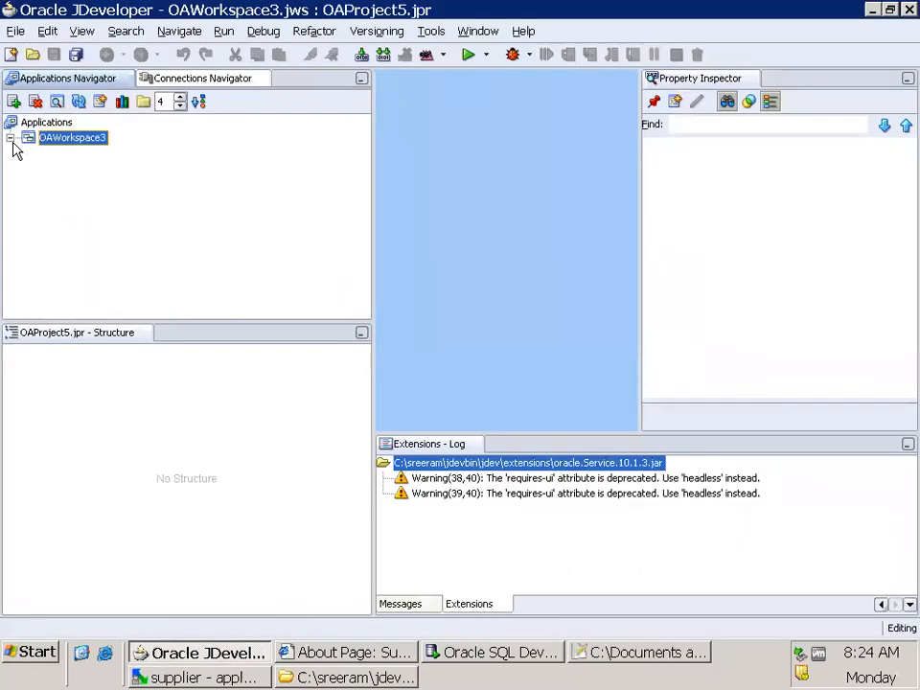
{"action": "left_click", "coordinate": [76, 55]}
{"action": "left_click", "coordinate": [52, 123]}
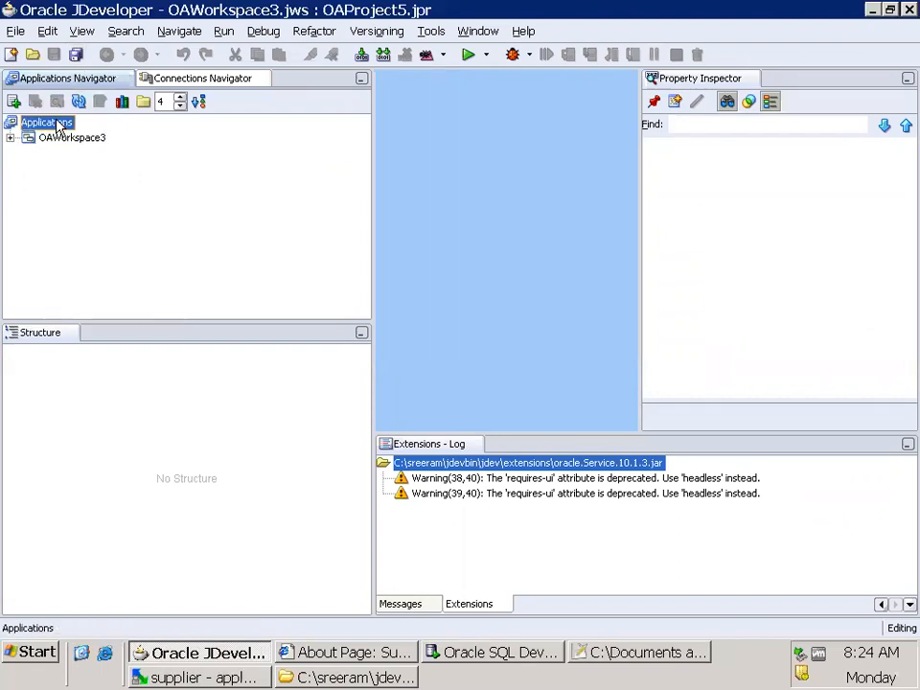
Create a new OA workspace with the default name, containing a new OA project named SupplierVOSubstiProj
{"action": "right_click", "coordinate": [58, 127]}
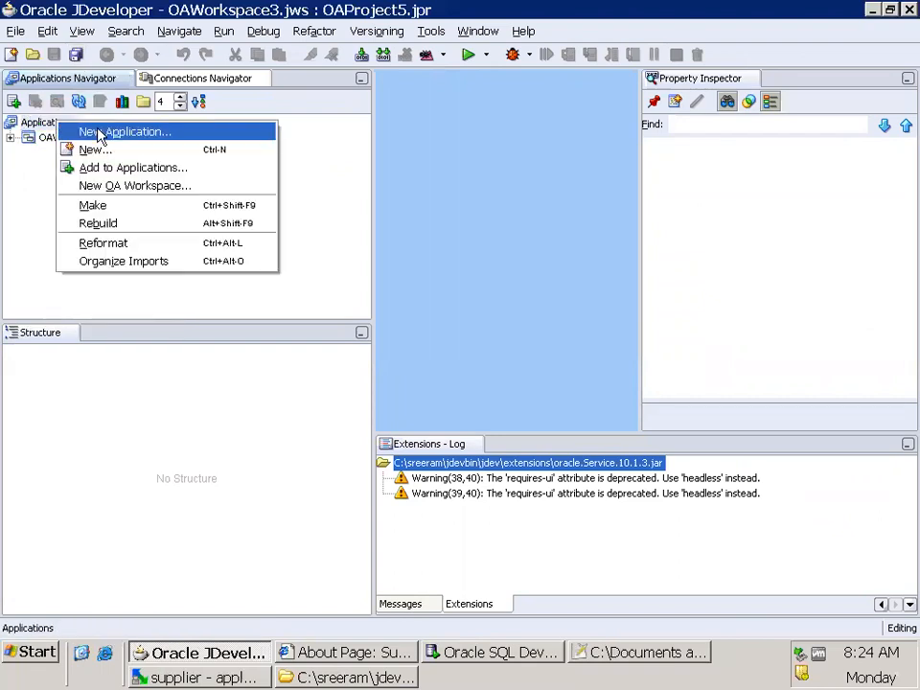
{"action": "left_click", "coordinate": [139, 187]}
{"action": "left_click", "coordinate": [475, 312]}
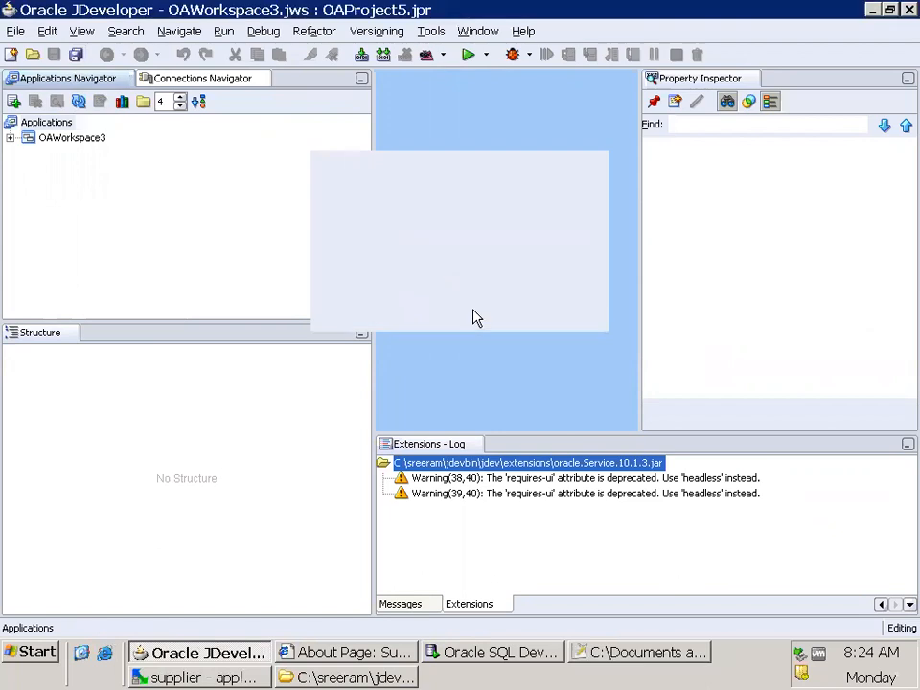
{"action": "left_click", "coordinate": [576, 433]}
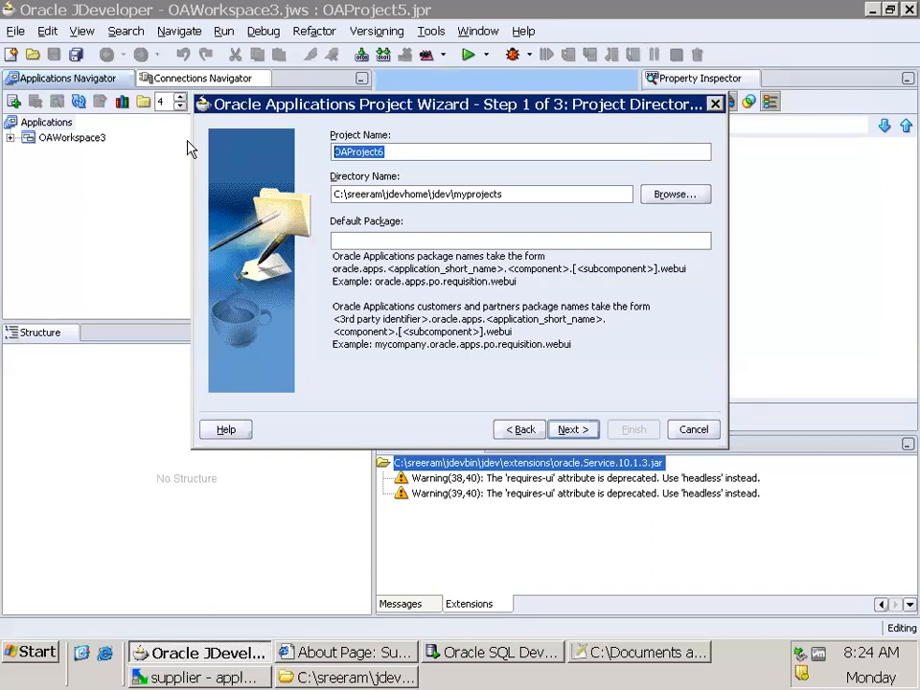
{"action": "type", "text": "Sup"}
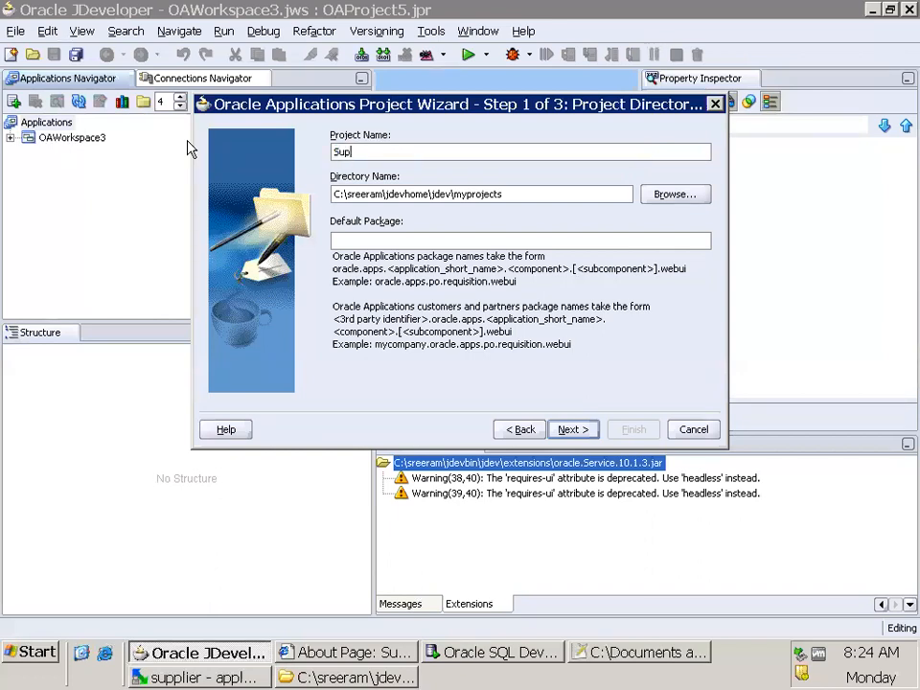
{"action": "type", "text": "plierVOSubstiProj"}
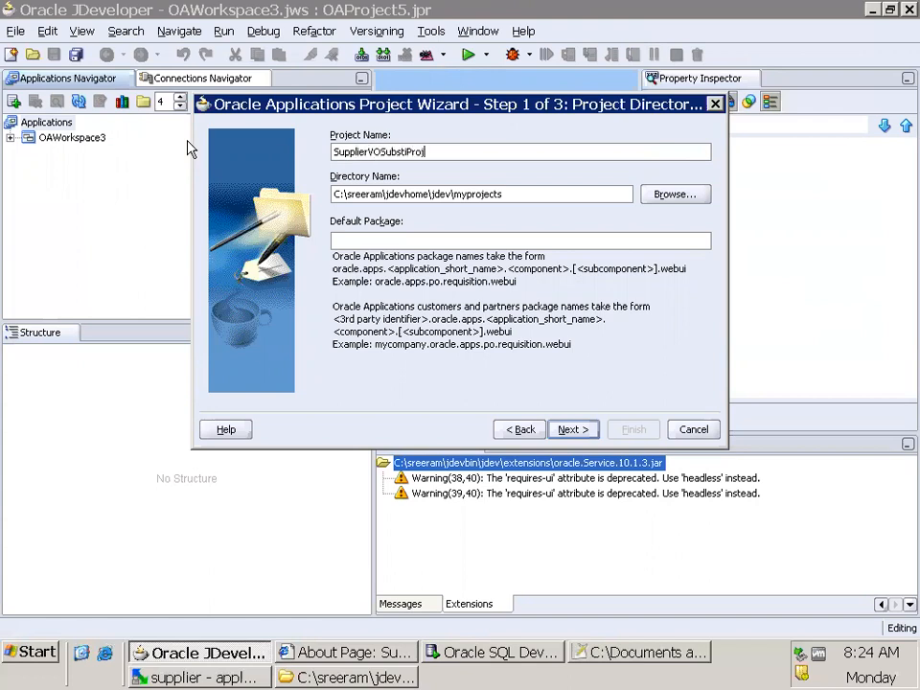
{"action": "left_click", "coordinate": [571, 431]}
{"action": "left_click", "coordinate": [576, 429]}
{"action": "left_click", "coordinate": [573, 430]}
{"action": "left_click", "coordinate": [629, 431]}
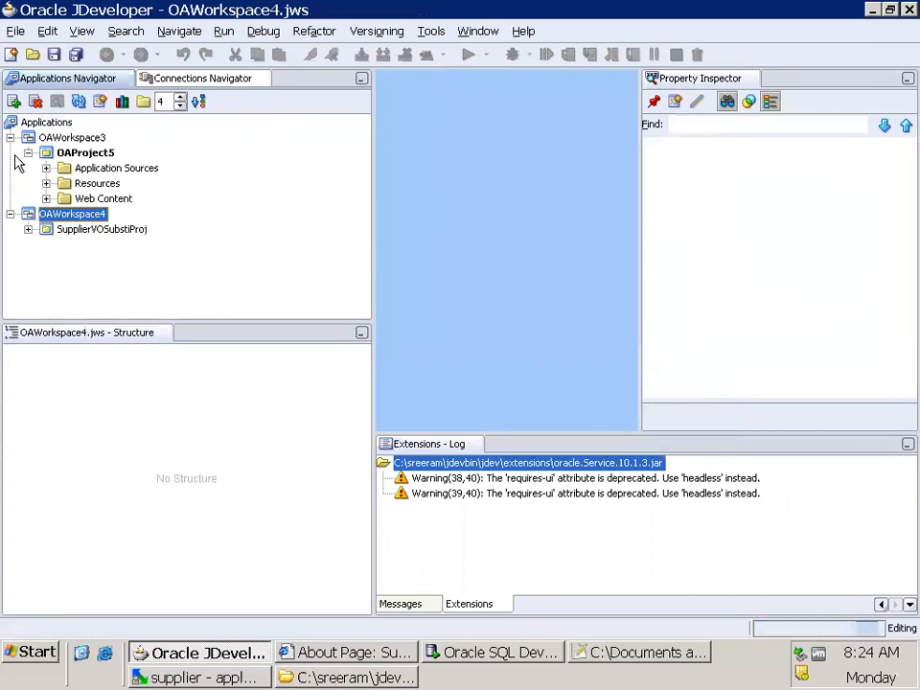
Expand SupplierVOSubstiProj's Application Sources in a taller navigator and reduce the package display level to 2
{"action": "left_click", "coordinate": [9, 137]}
{"action": "left_click", "coordinate": [28, 168]}
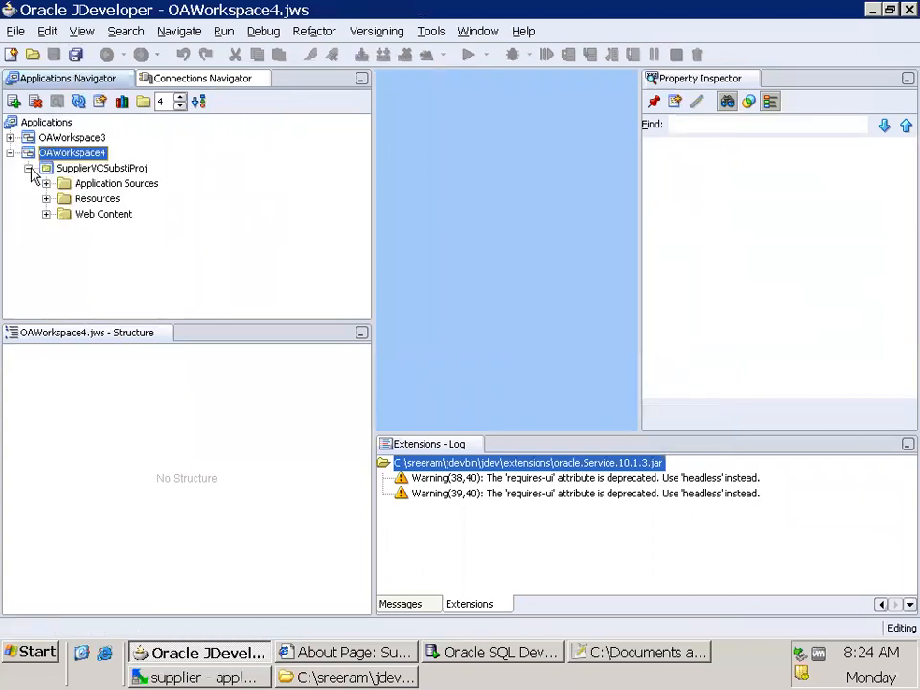
{"action": "left_click", "coordinate": [46, 183]}
{"action": "left_click_drag", "start_coordinate": [193, 323], "coordinate": [219, 396]}
{"action": "left_click", "coordinate": [136, 199]}
{"action": "left_click", "coordinate": [180, 106]}
{"action": "left_click", "coordinate": [180, 107]}
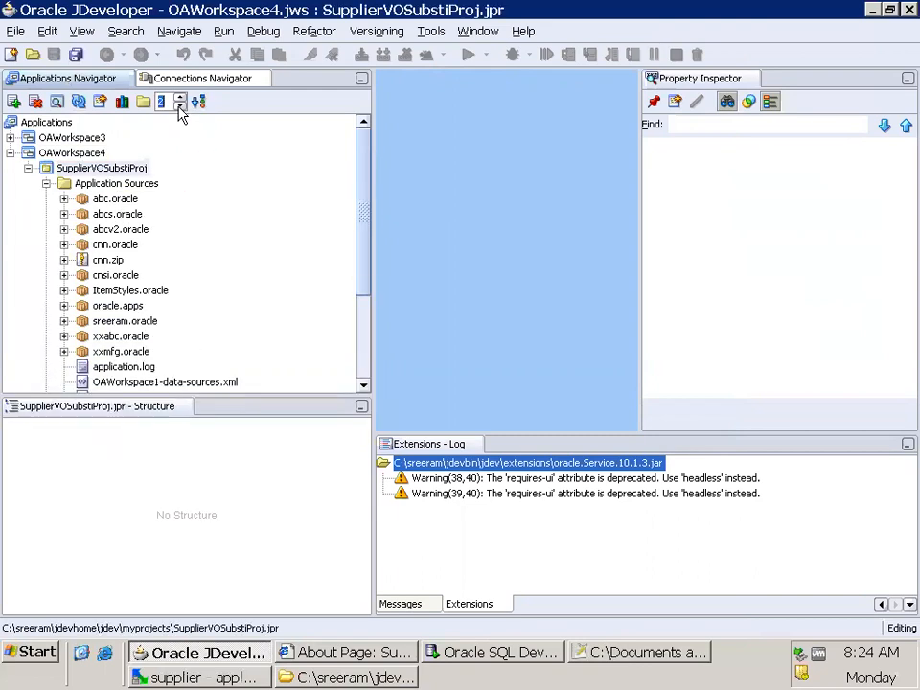
Exclude the abc.oracle, abcs.oracle and abcv2.oracle packages from SupplierVOSubstiProj
{"action": "left_click", "coordinate": [115, 198]}
{"action": "left_click", "coordinate": [35, 101]}
{"action": "key", "text": "Return"}
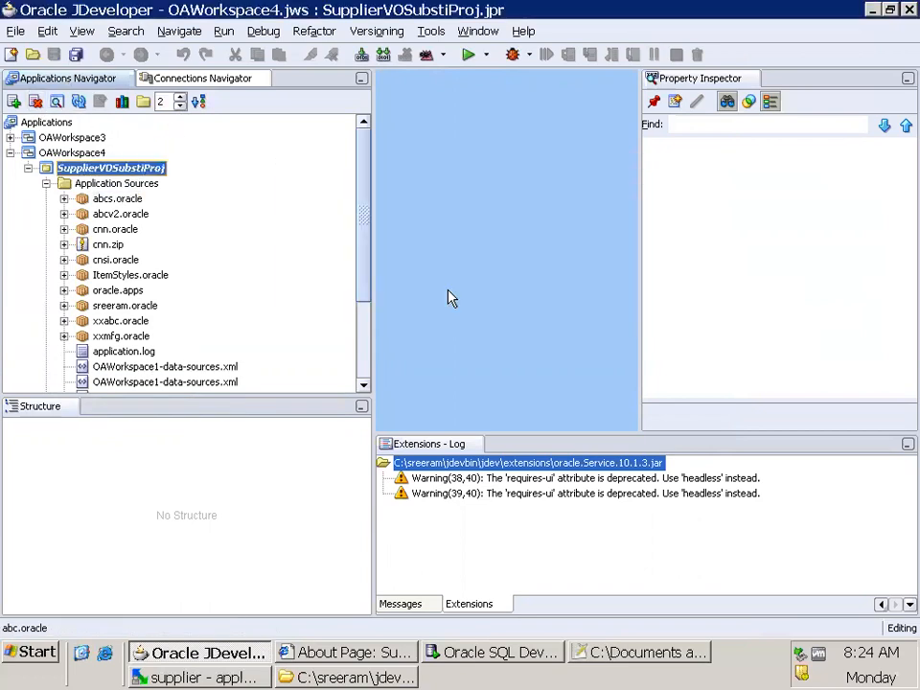
{"action": "left_click", "coordinate": [117, 198]}
{"action": "left_click", "coordinate": [36, 101]}
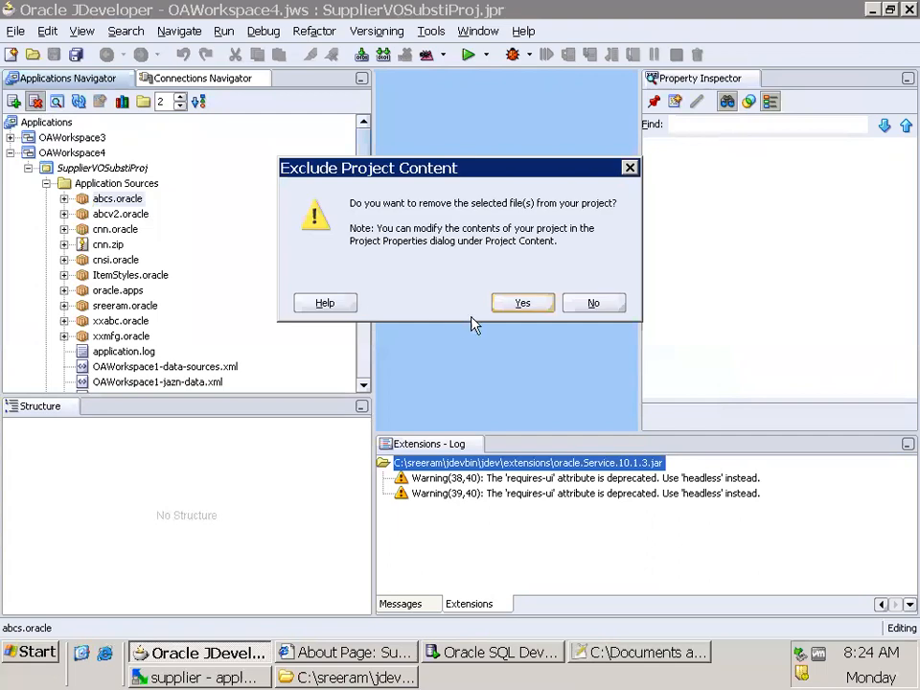
{"action": "key", "text": "Return"}
{"action": "left_click", "coordinate": [109, 202]}
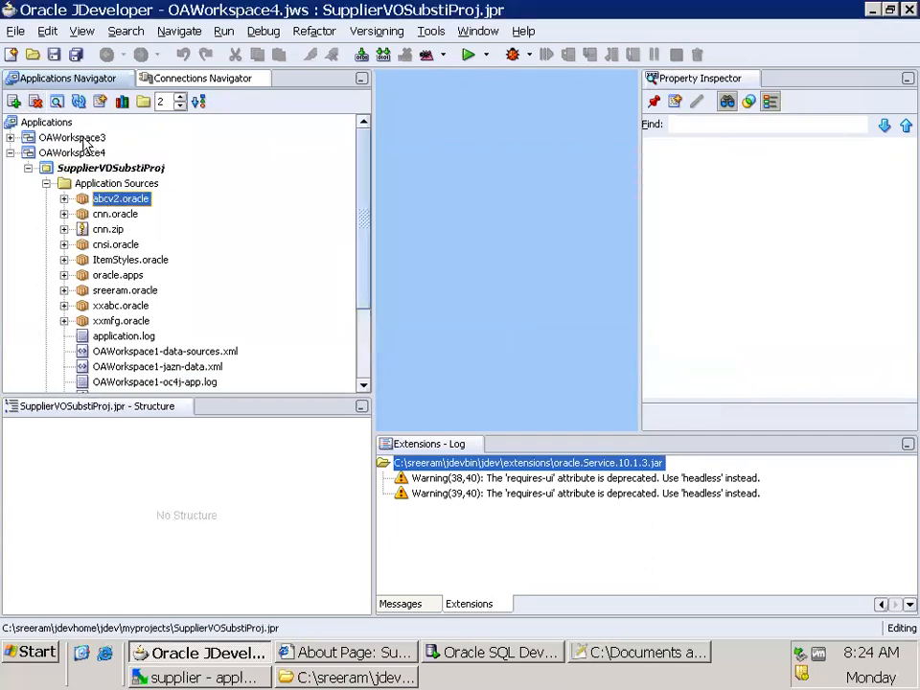
{"action": "left_click", "coordinate": [36, 101]}
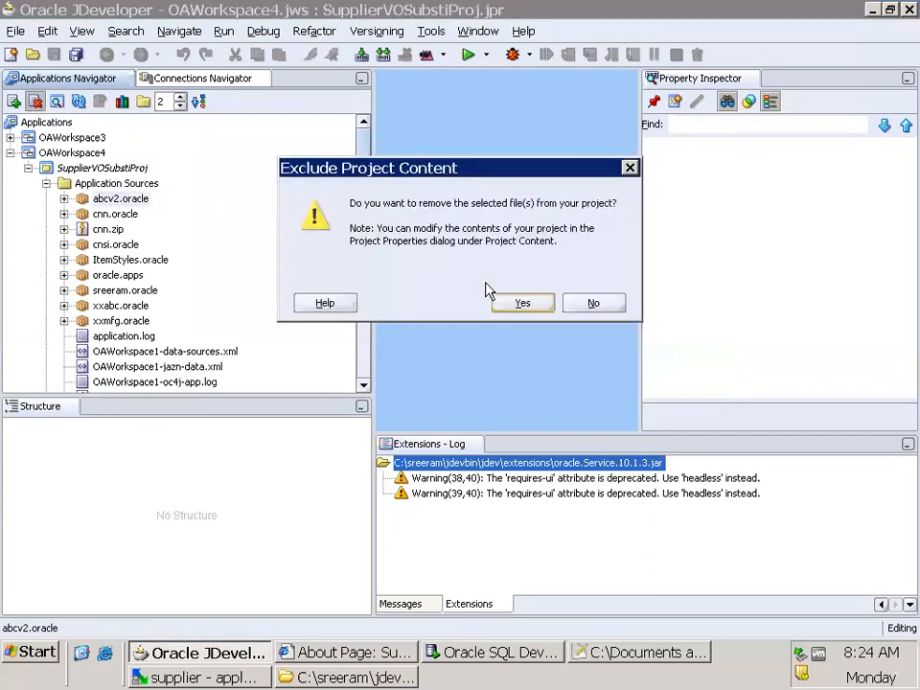
{"action": "left_click", "coordinate": [522, 303]}
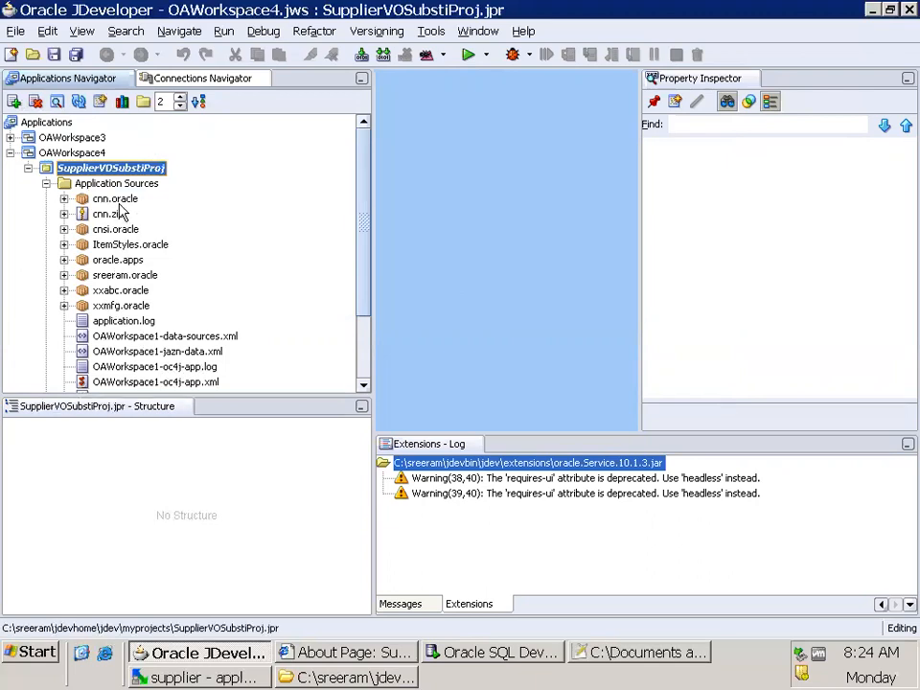
Exclude cnn.oracle and cnn.zip from the SupplierVOSubstiProj project content
{"action": "left_click", "coordinate": [117, 200]}
{"action": "left_click", "coordinate": [35, 102]}
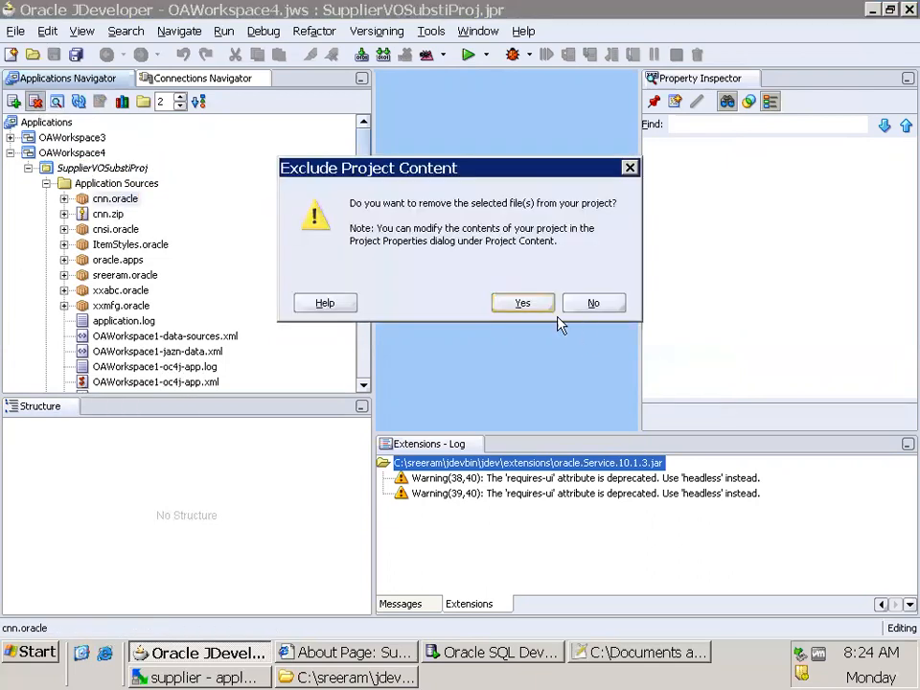
{"action": "left_click", "coordinate": [523, 303]}
{"action": "left_click", "coordinate": [106, 200]}
{"action": "left_click", "coordinate": [35, 101]}
{"action": "left_click", "coordinate": [522, 303]}
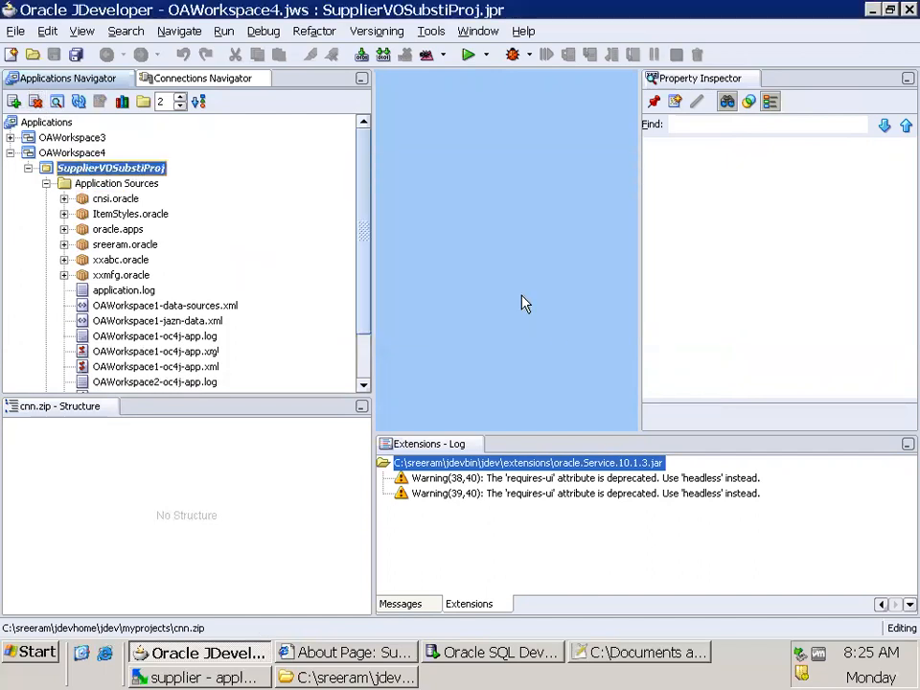
Exclude the cnsi.oracle, ItemStyles.oracle and oracle.apps packages from the project
{"action": "left_click", "coordinate": [115, 198]}
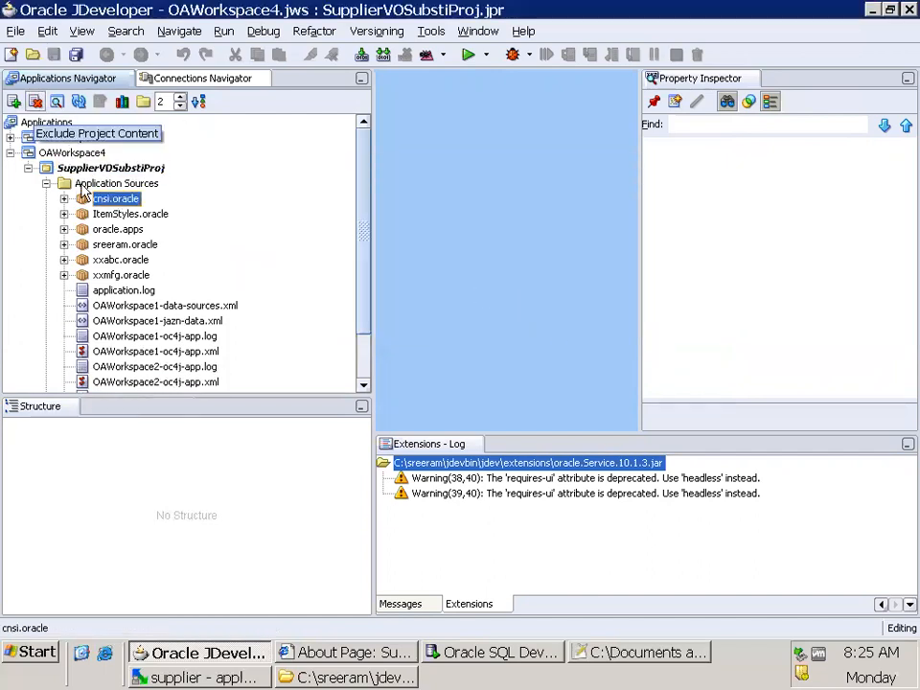
{"action": "left_click", "coordinate": [114, 216]}
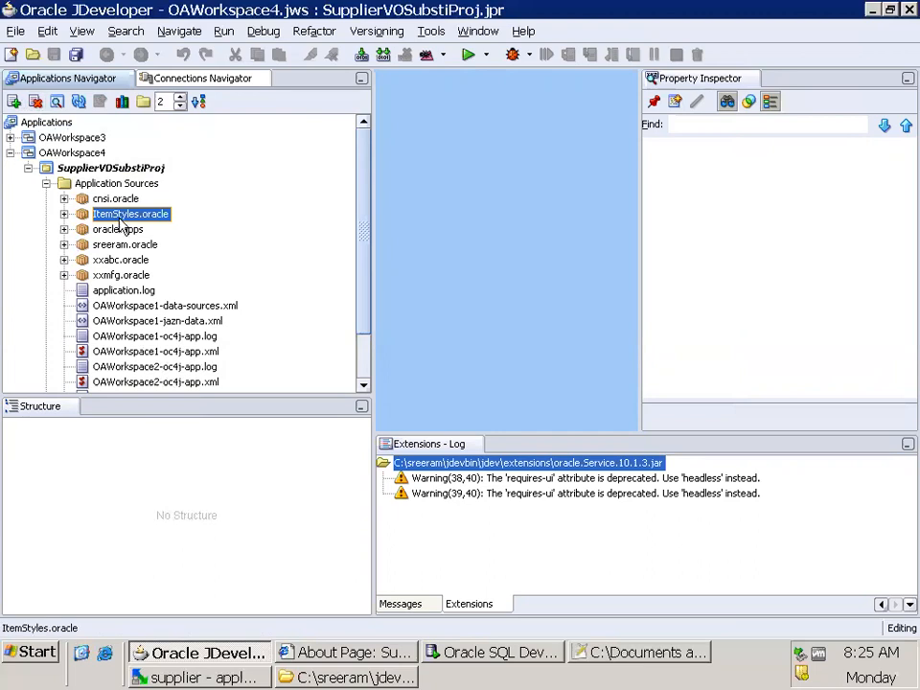
{"action": "key", "text": "Delete"}
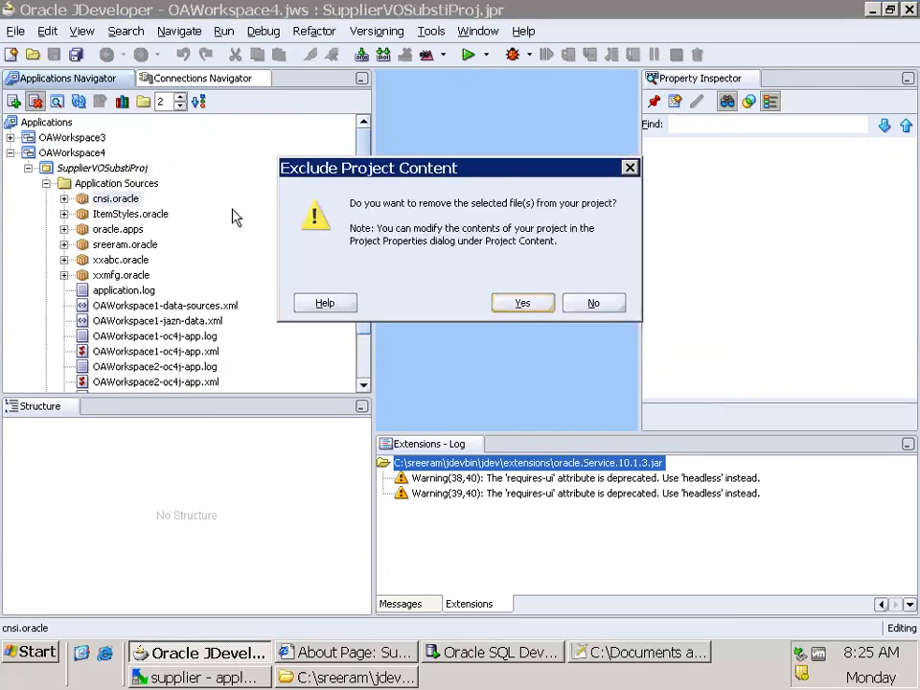
{"action": "left_click", "coordinate": [502, 306]}
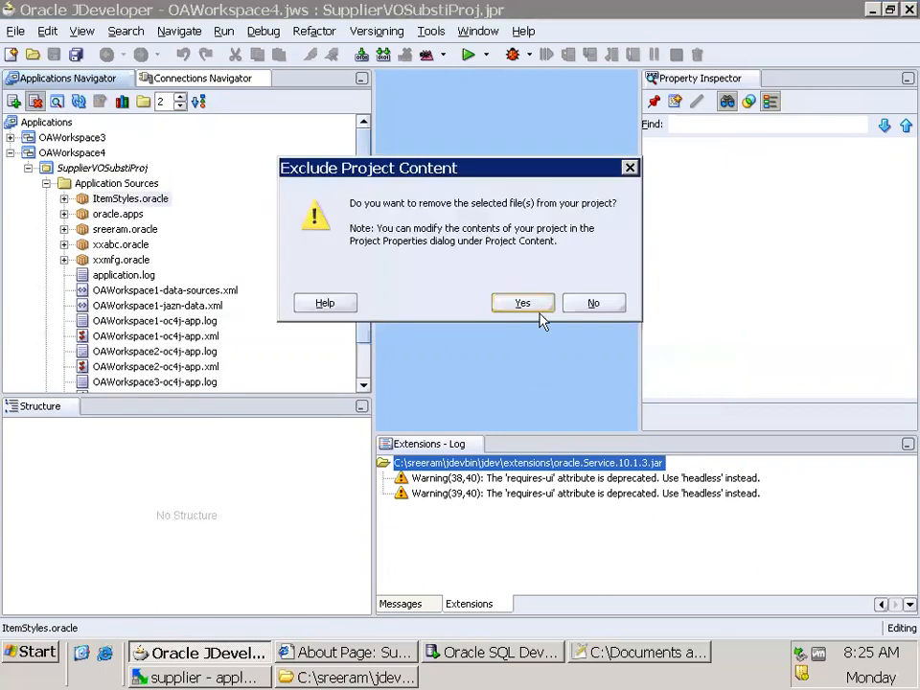
{"action": "left_click", "coordinate": [523, 305]}
{"action": "left_click", "coordinate": [117, 199]}
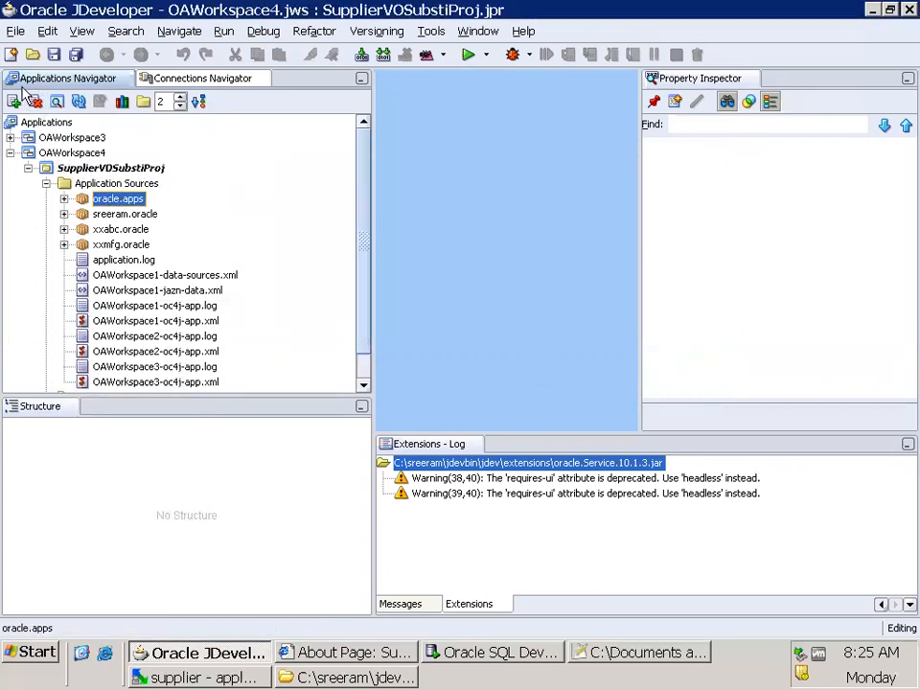
{"action": "left_click", "coordinate": [35, 101]}
{"action": "left_click", "coordinate": [525, 303]}
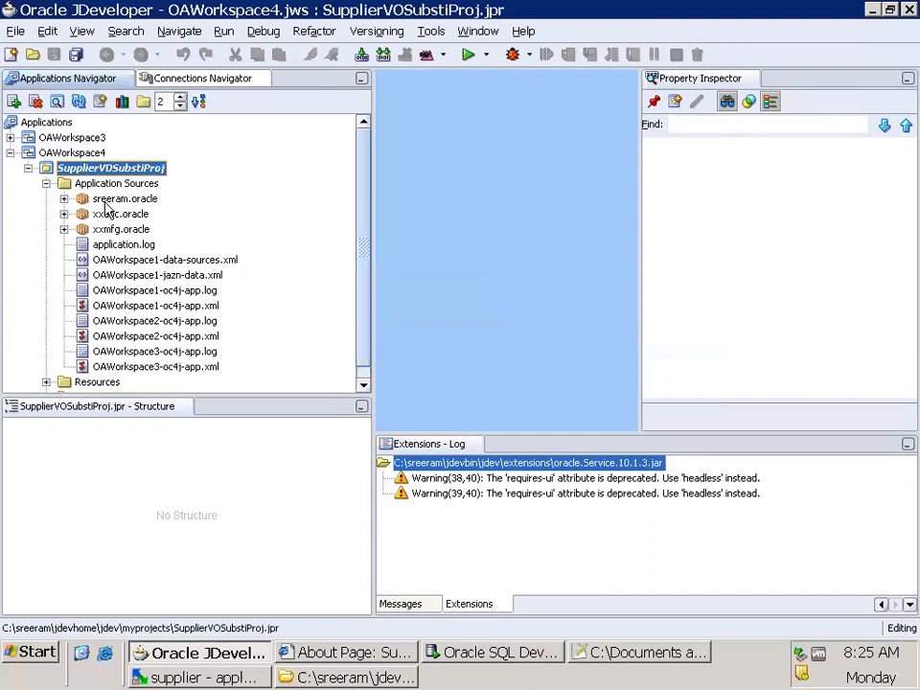
Exclude the last three packages, including xxabc.oracle and xxmfg.oracle, from the project and save all changes
{"action": "left_click", "coordinate": [119, 199]}
{"action": "left_click", "coordinate": [34, 101]}
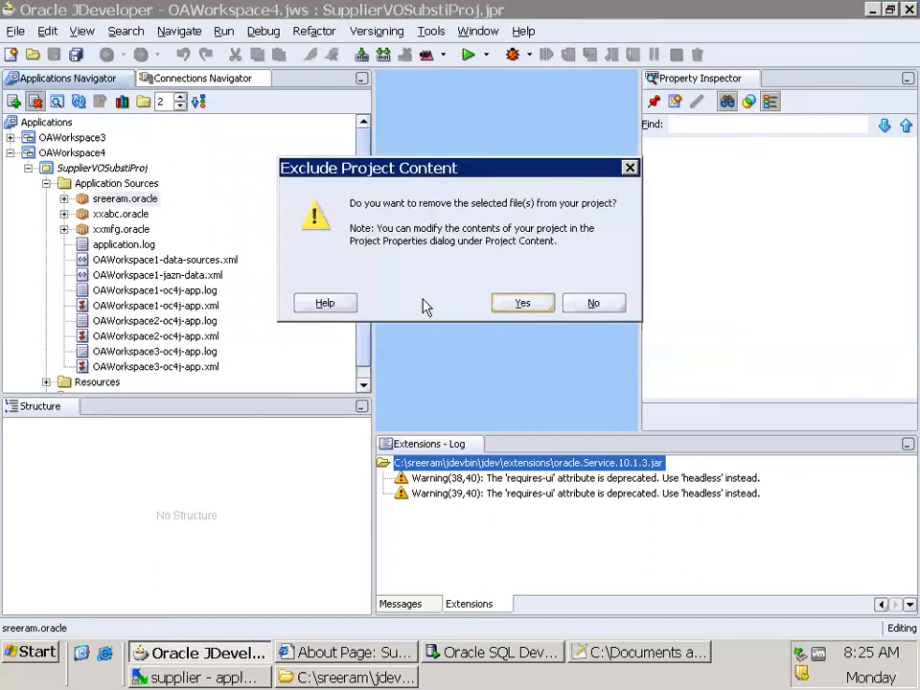
{"action": "left_click", "coordinate": [523, 305]}
{"action": "left_click", "coordinate": [115, 199]}
{"action": "left_click", "coordinate": [34, 101]}
{"action": "left_click", "coordinate": [523, 303]}
{"action": "left_click", "coordinate": [121, 199]}
{"action": "left_click", "coordinate": [34, 101]}
{"action": "left_click", "coordinate": [504, 304]}
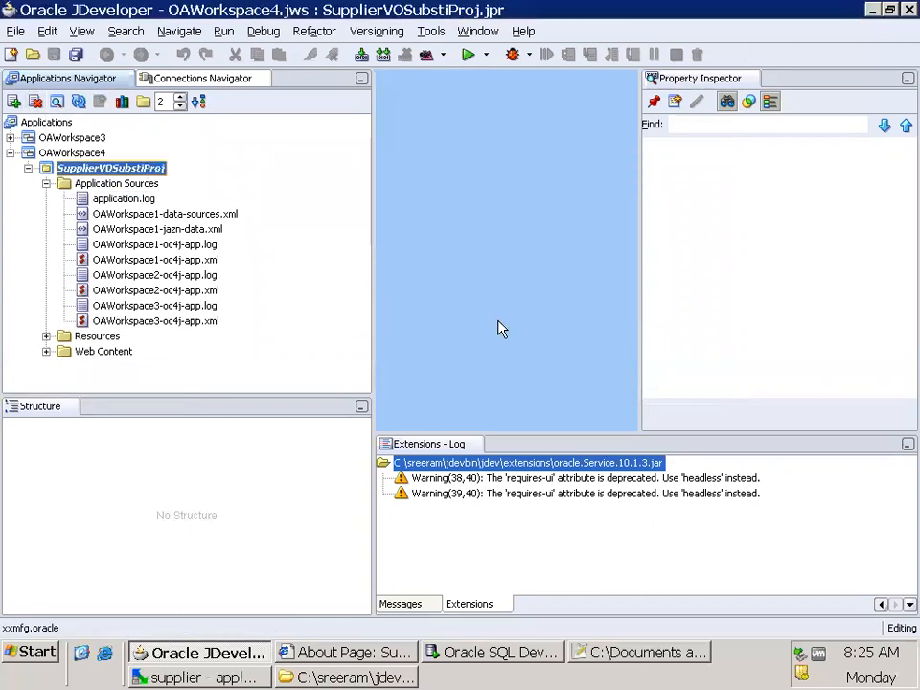
{"action": "left_click", "coordinate": [77, 55]}
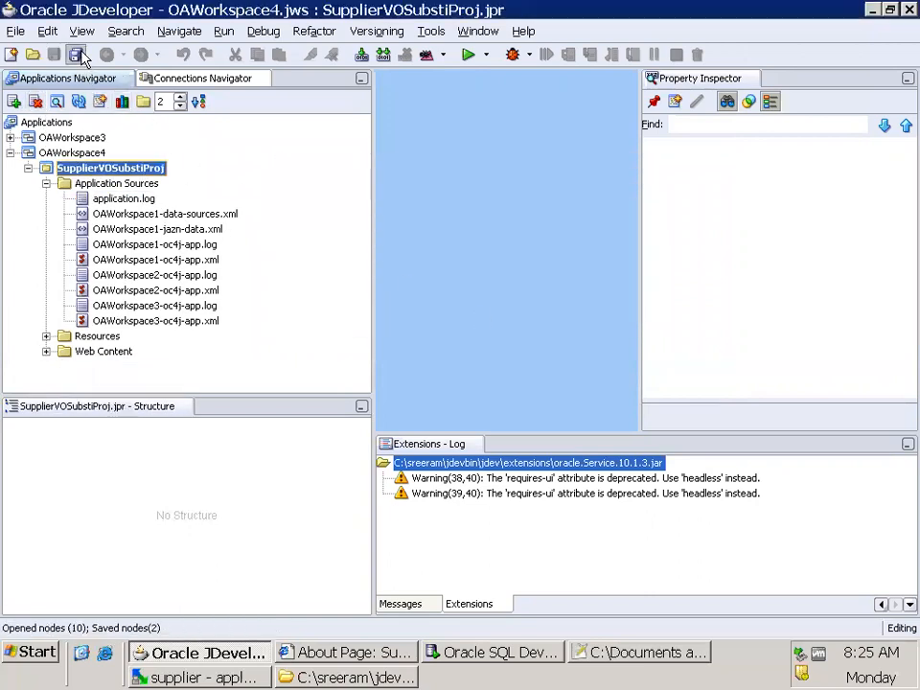
Remove cnn\oracle from the excluded project content of SupplierVOSubstiProj and apply the project properties
{"action": "right_click", "coordinate": [147, 172]}
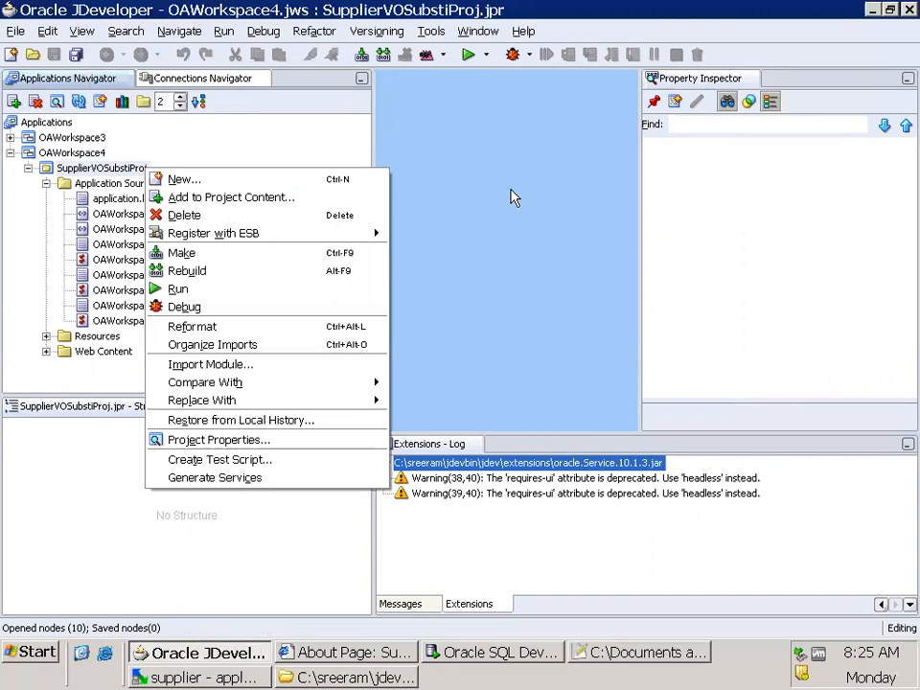
{"action": "left_click", "coordinate": [496, 236]}
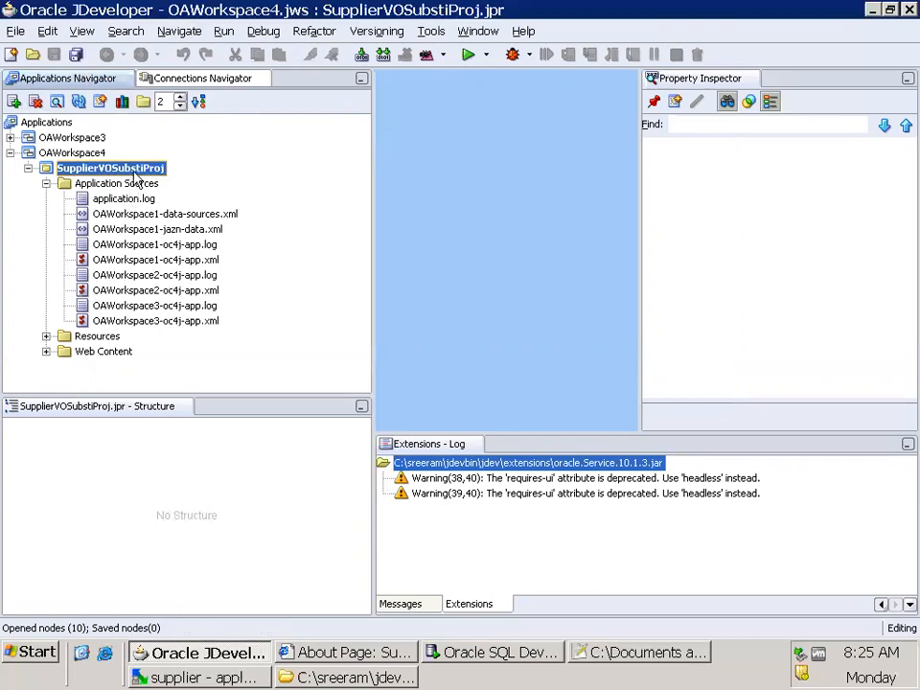
{"action": "right_click", "coordinate": [137, 173]}
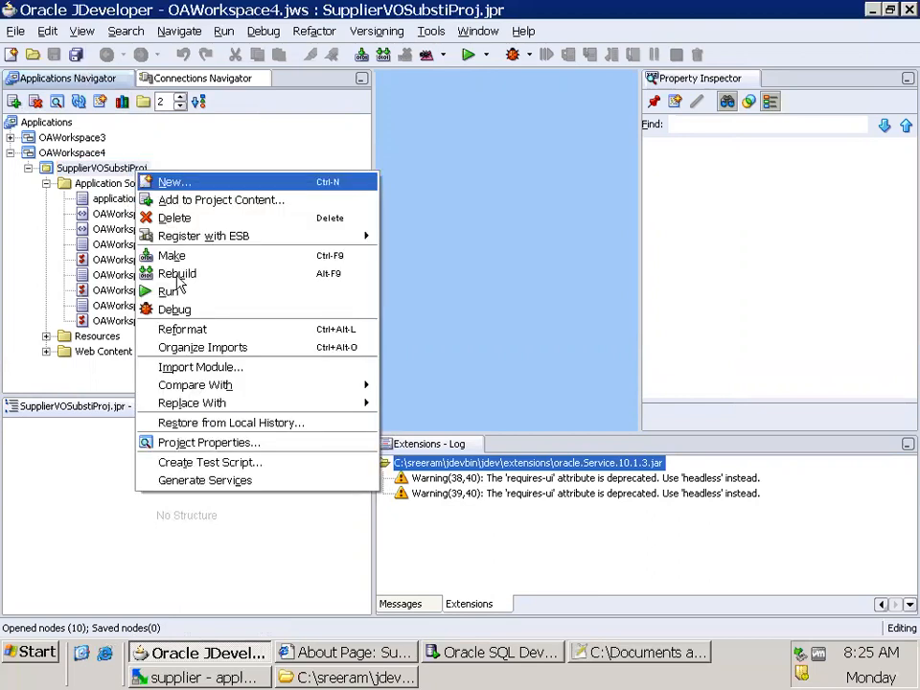
{"action": "left_click", "coordinate": [197, 444]}
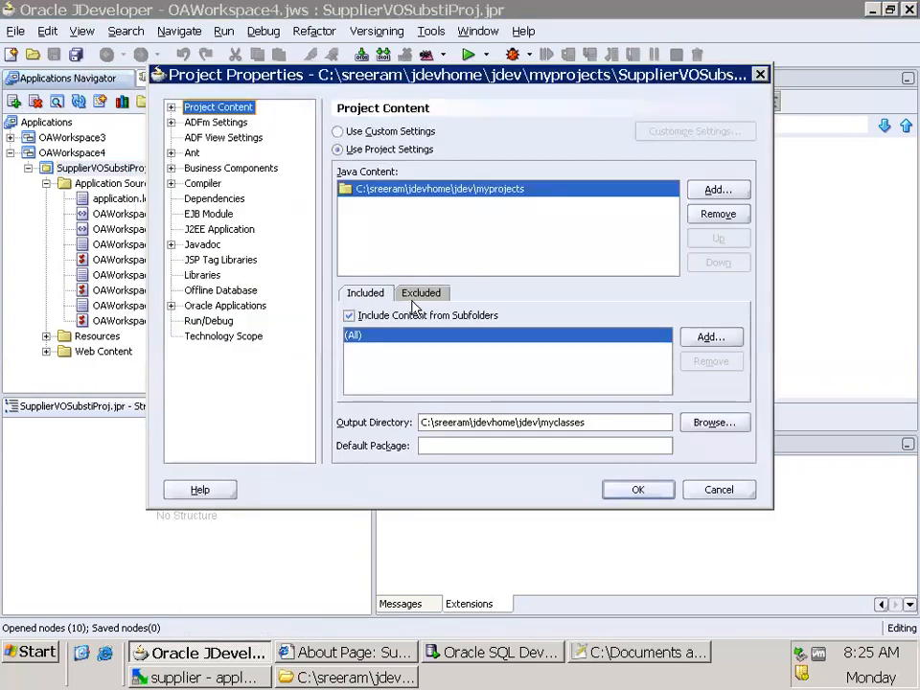
{"action": "left_click", "coordinate": [419, 297]}
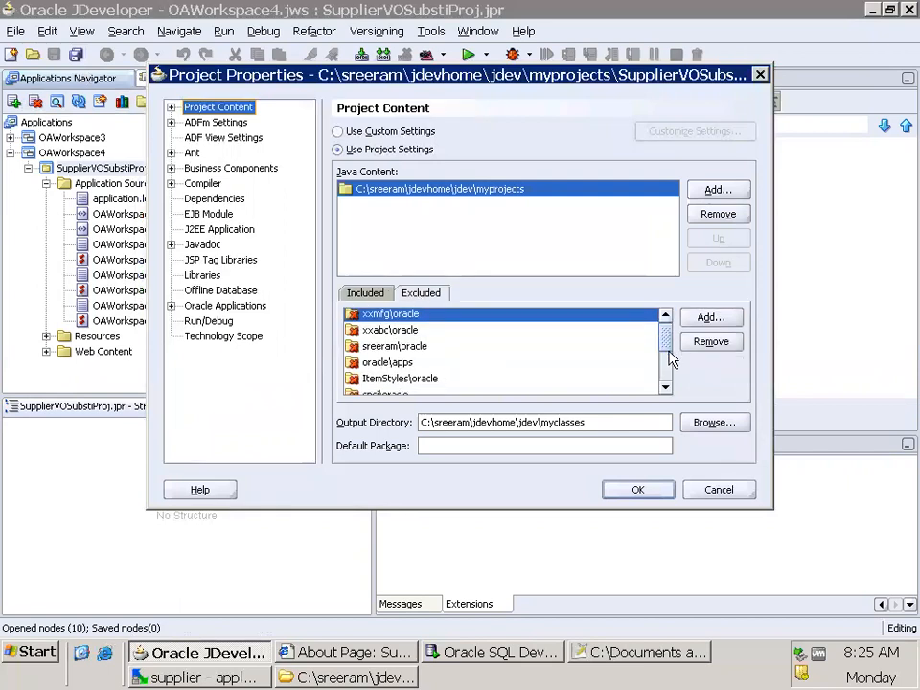
{"action": "left_click_drag", "start_coordinate": [667, 349], "coordinate": [676, 399]}
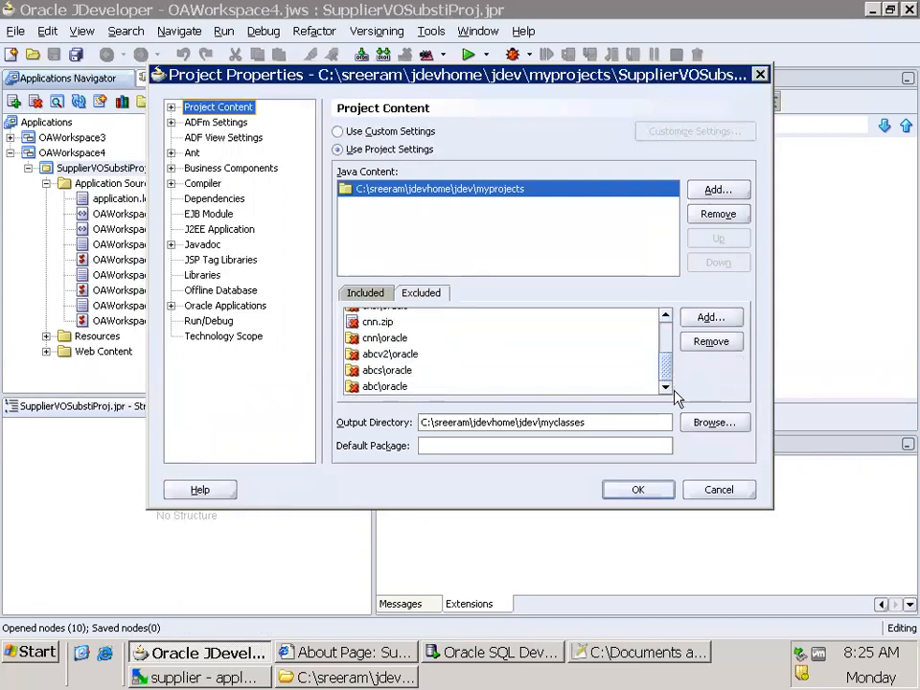
{"action": "left_click", "coordinate": [449, 340]}
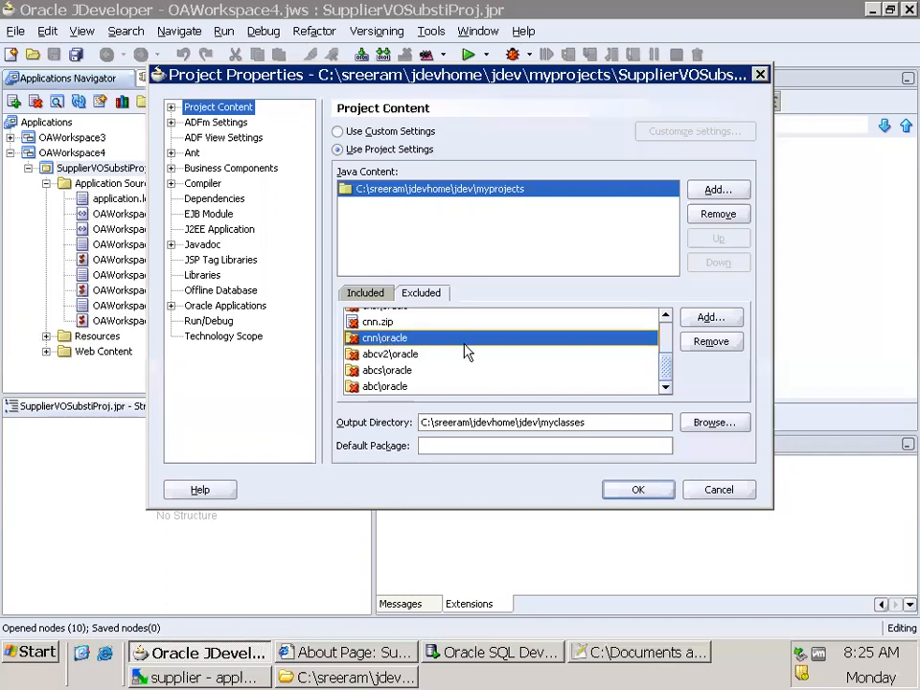
{"action": "left_click", "coordinate": [713, 343]}
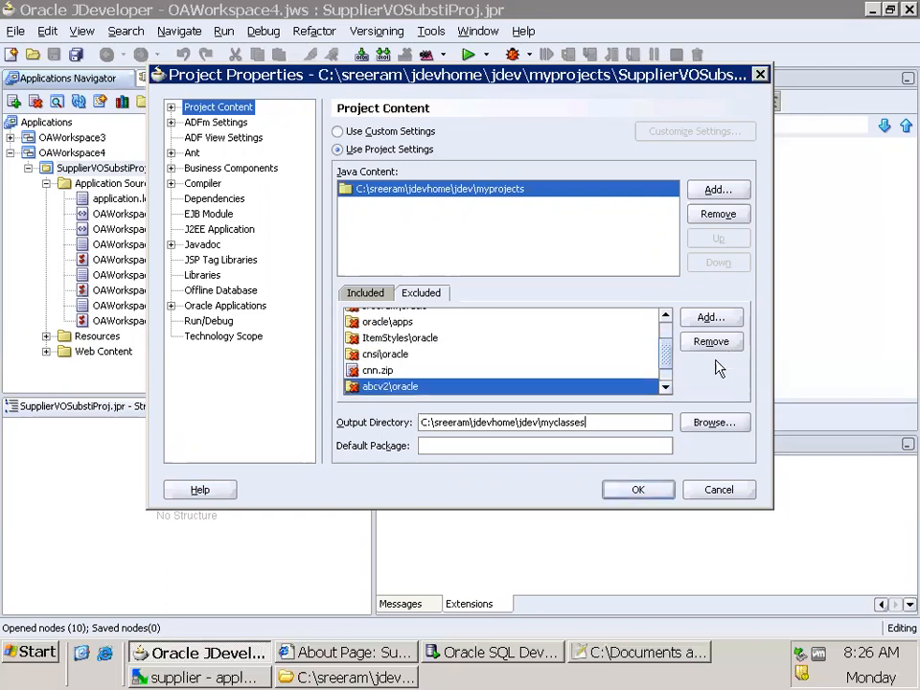
{"action": "left_click", "coordinate": [623, 493]}
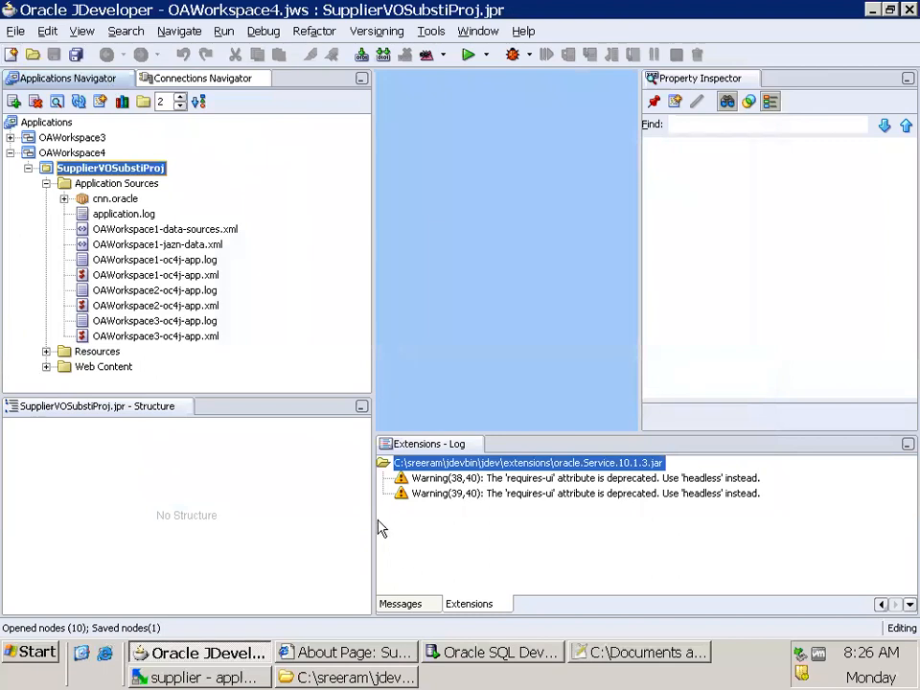
{"action": "left_click", "coordinate": [372, 677]}
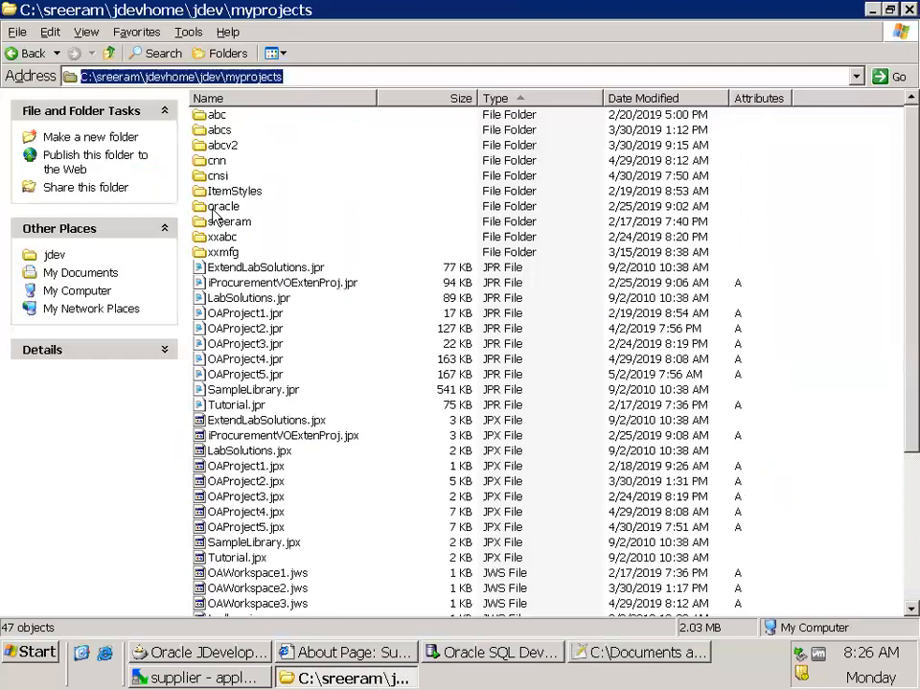
{"action": "left_click", "coordinate": [222, 106]}
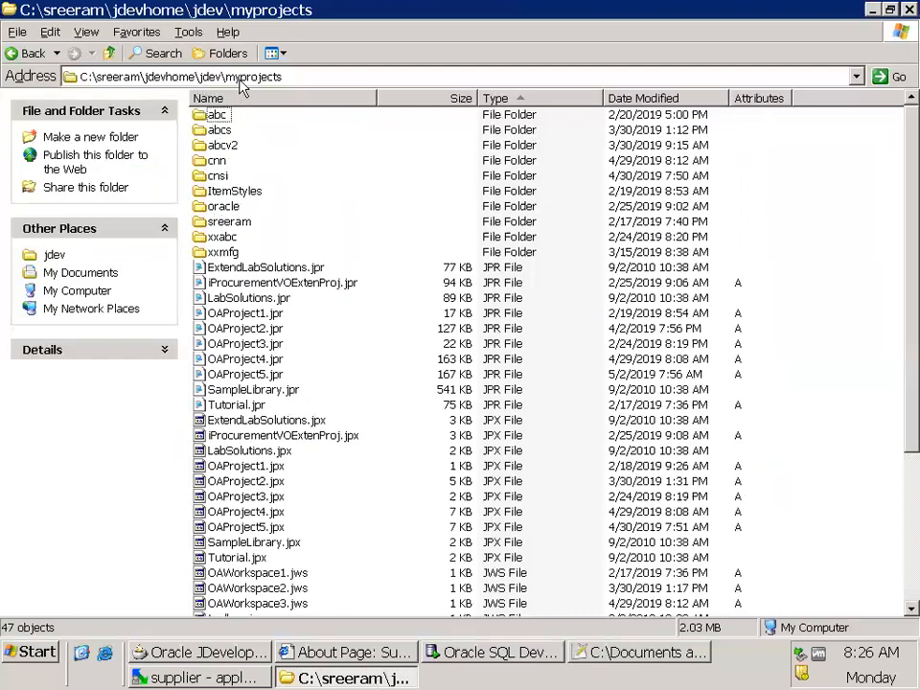
{"action": "left_click", "coordinate": [334, 75]}
{"action": "left_click", "coordinate": [342, 79]}
{"action": "left_click", "coordinate": [234, 222]}
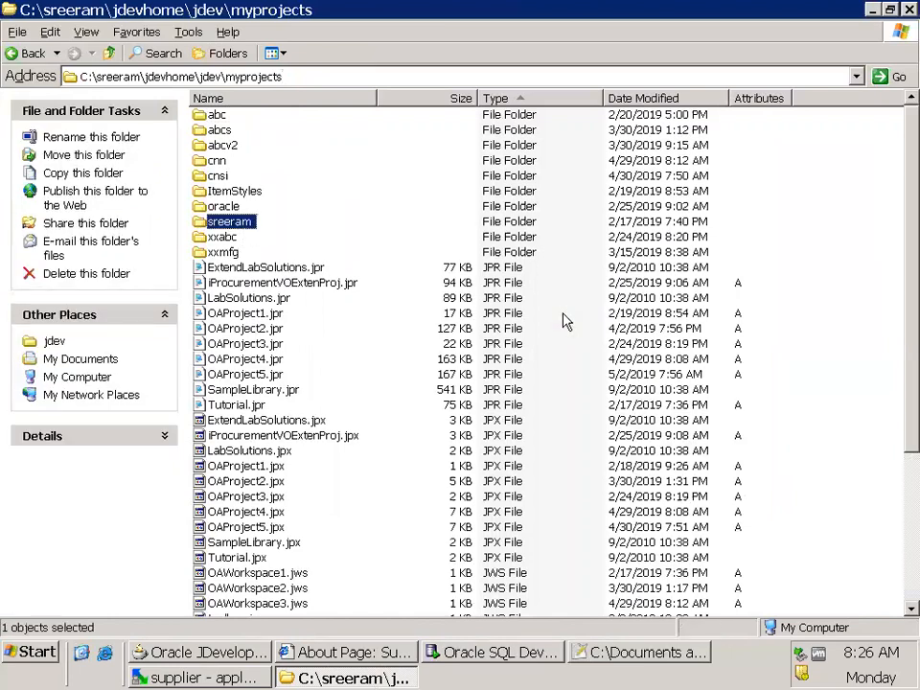
{"action": "key", "text": "Delete"}
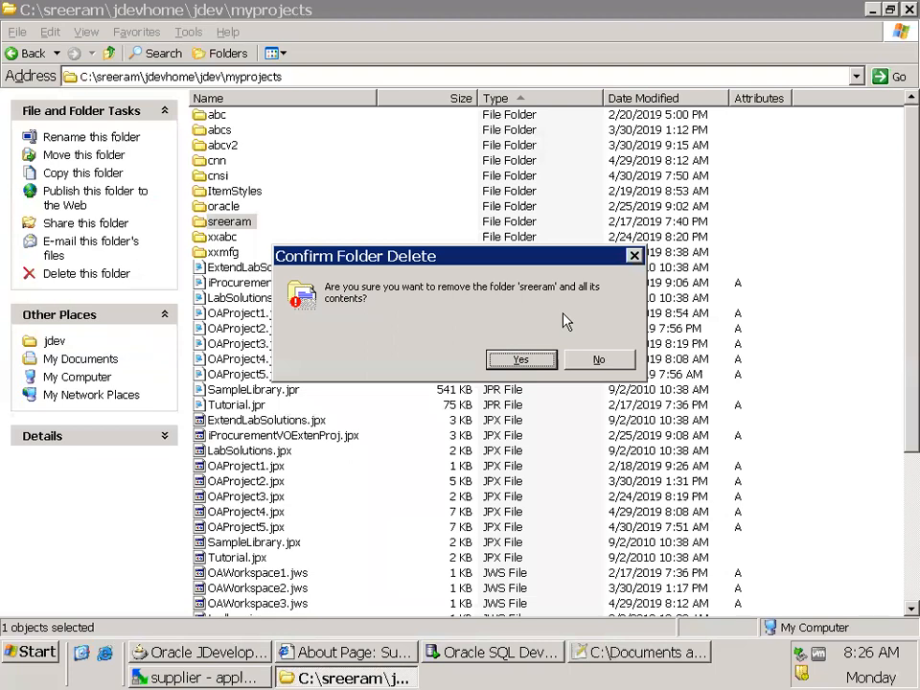
{"action": "key", "text": "Return"}
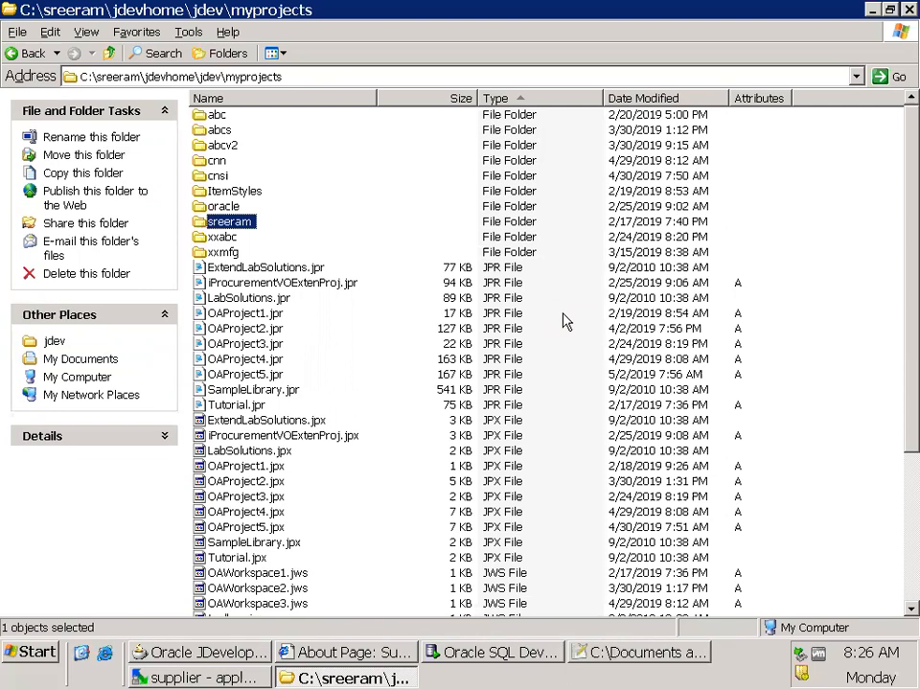
Compare the folders in myprojects with the packages under SupplierVOSubstiProj's application sources, ending in JDeveloper
{"action": "key", "text": "alt+Tab"}
{"action": "key", "text": "alt+Tab"}
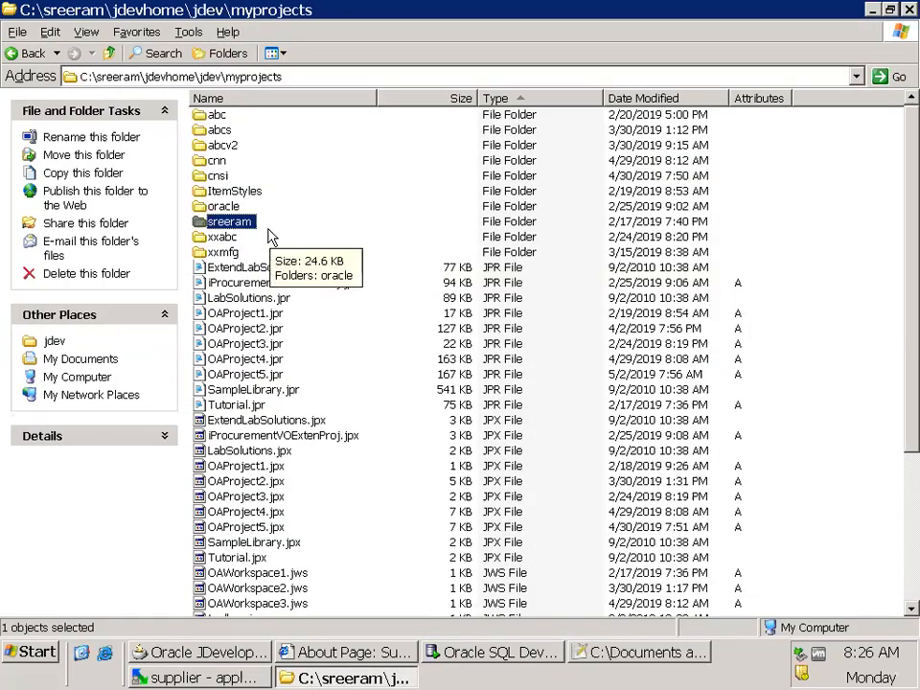
{"action": "key", "text": "alt+Tab"}
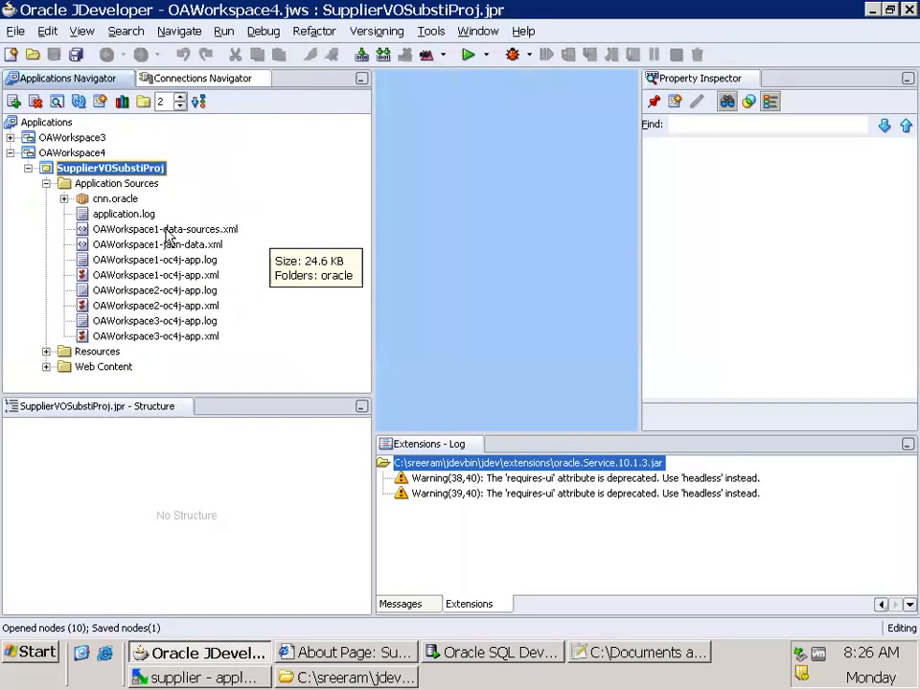
{"action": "key", "text": "alt+Tab"}
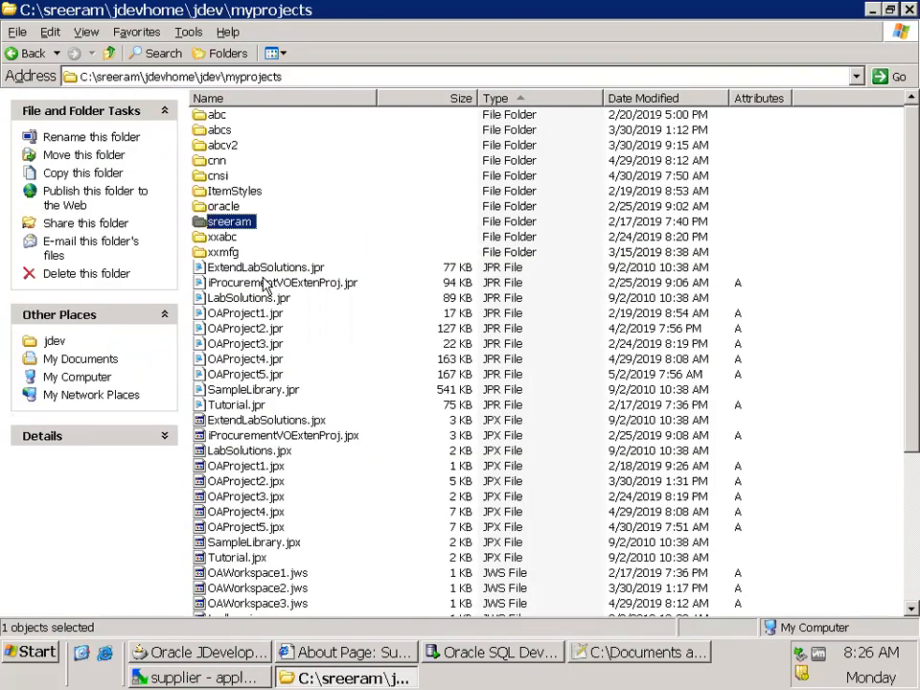
{"action": "key", "text": "alt+Tab"}
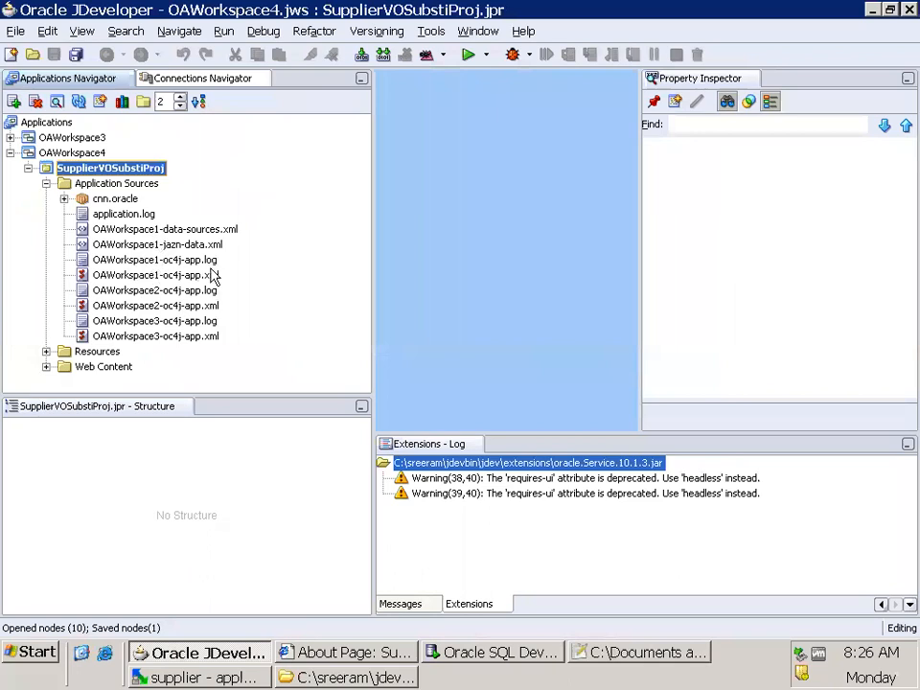
{"action": "key", "text": "alt+Tab"}
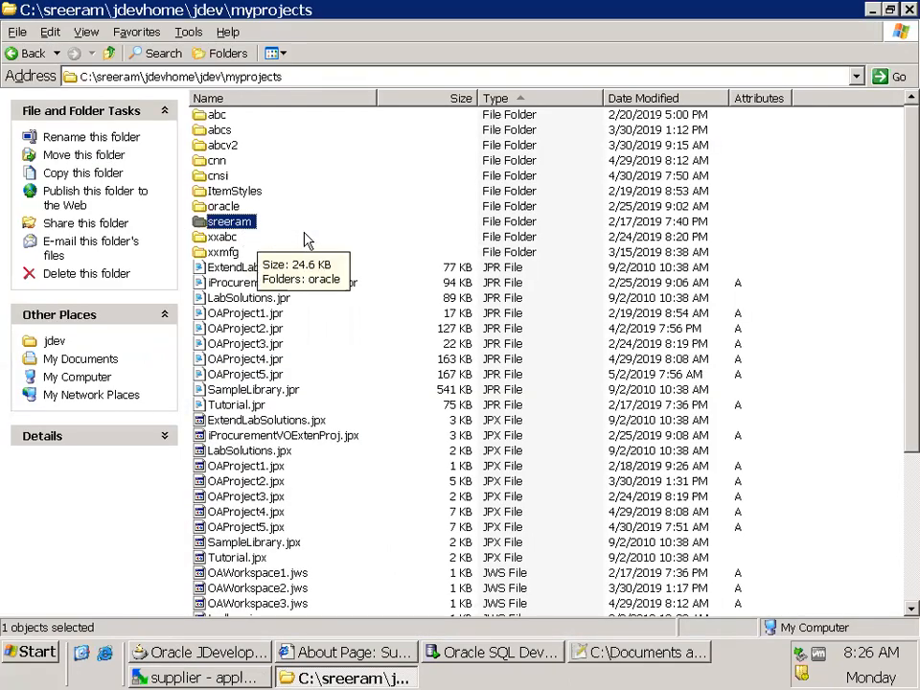
{"action": "left_click", "coordinate": [304, 241]}
{"action": "key", "text": "alt+Tab"}
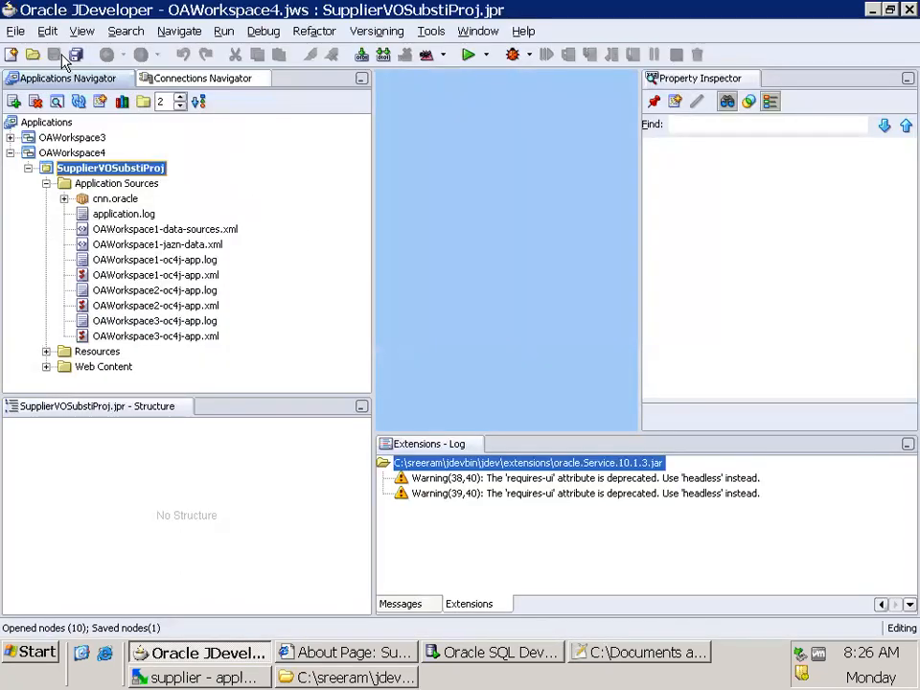
Set the package display level to 3 and expand cnn.oracle.apps, selecting its fnd package
{"action": "left_click", "coordinate": [63, 199]}
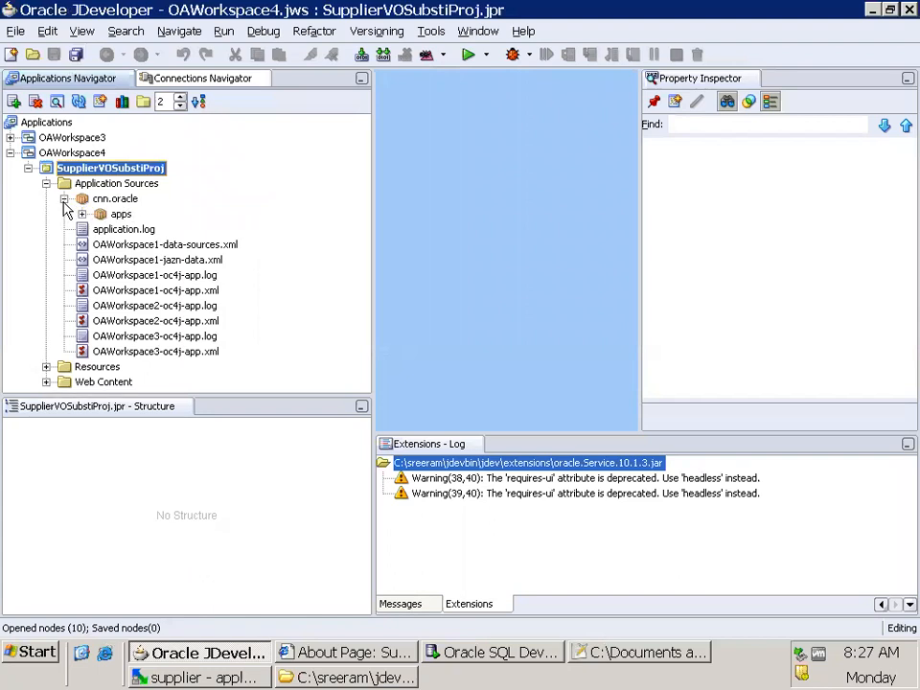
{"action": "left_click", "coordinate": [114, 198]}
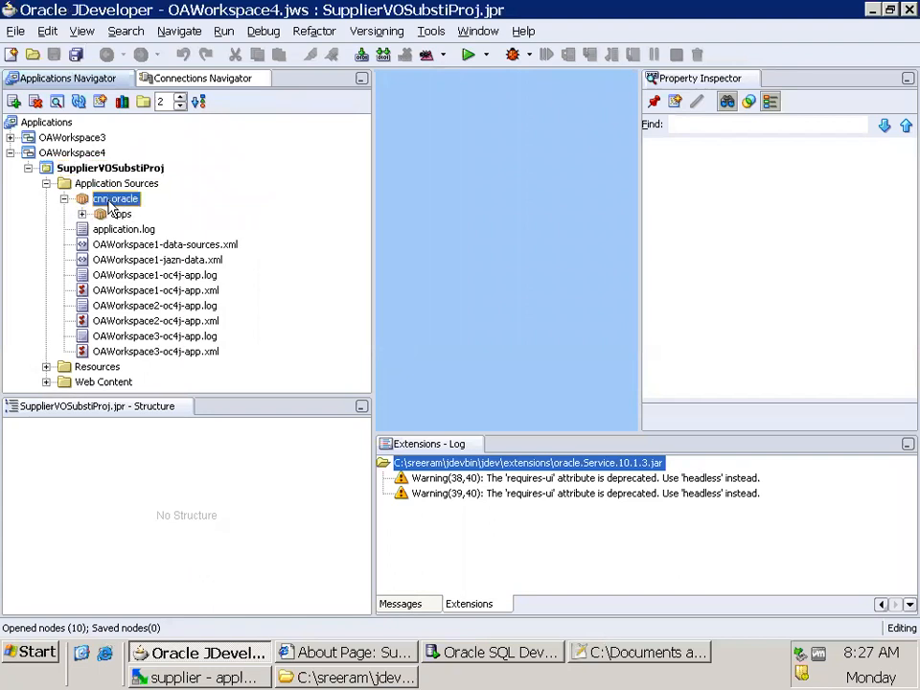
{"action": "left_click", "coordinate": [179, 99]}
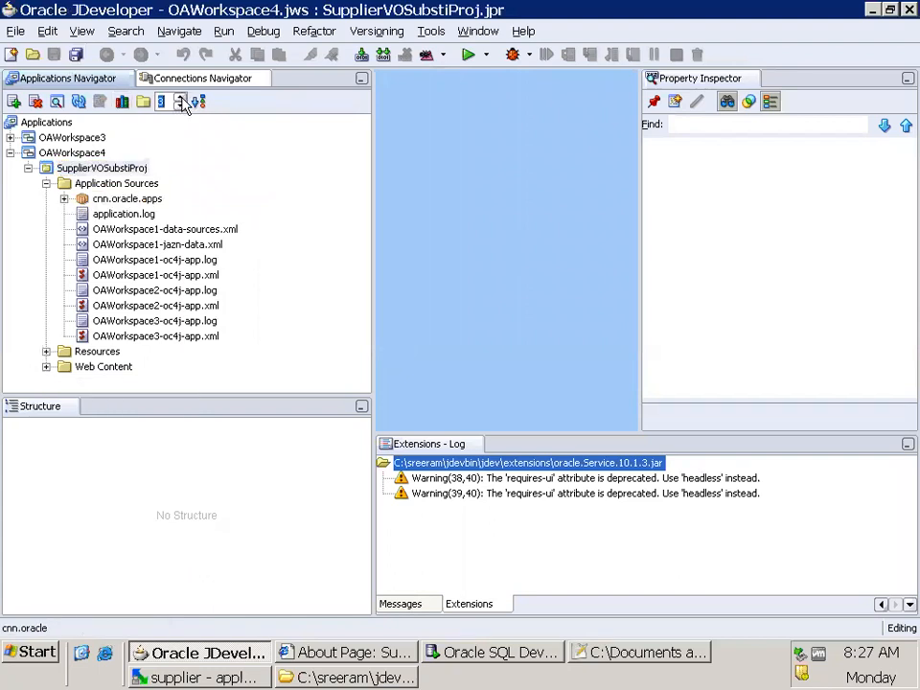
{"action": "left_click", "coordinate": [63, 199]}
{"action": "left_click", "coordinate": [113, 216]}
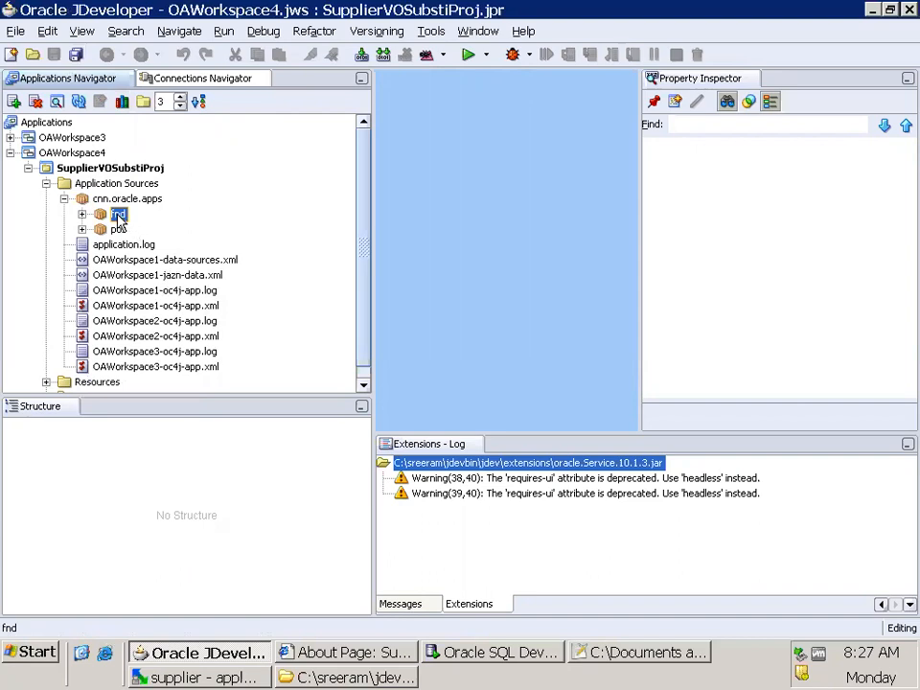
{"action": "key", "text": "alt+Tab"}
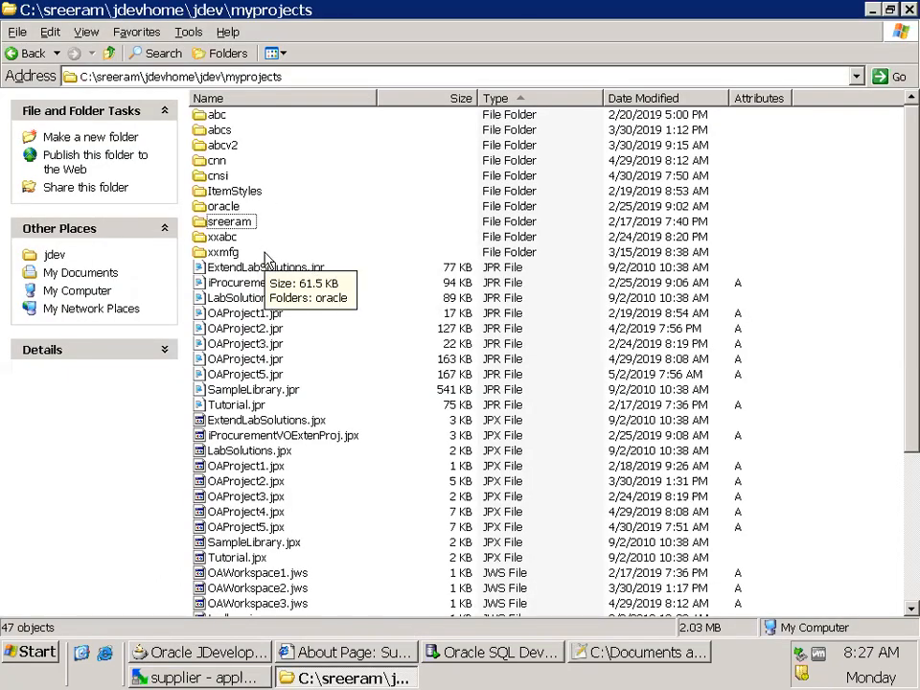
{"action": "key", "text": "alt+Tab"}
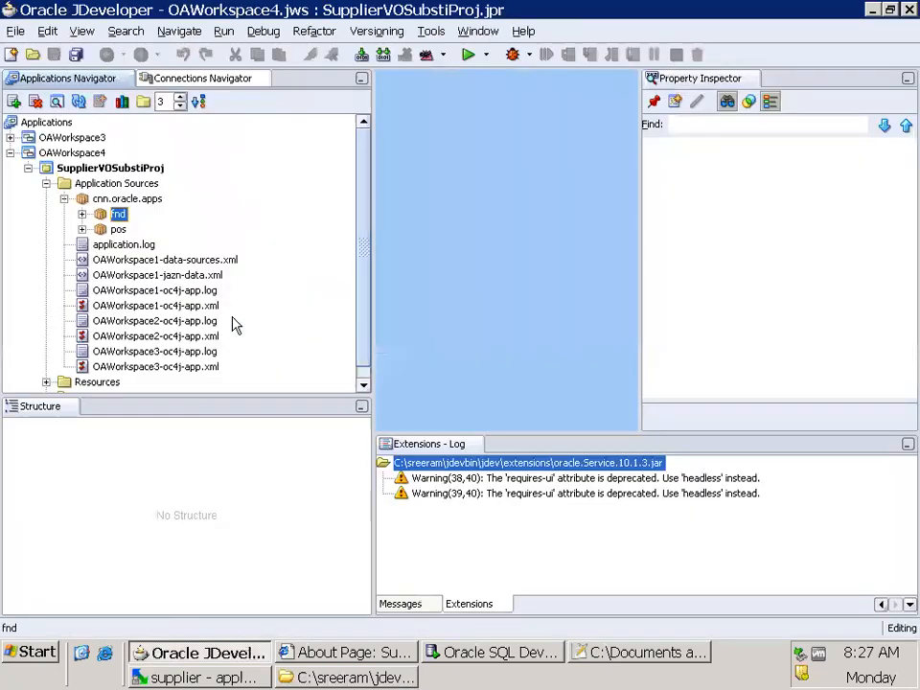
{"action": "right_click", "coordinate": [119, 217]}
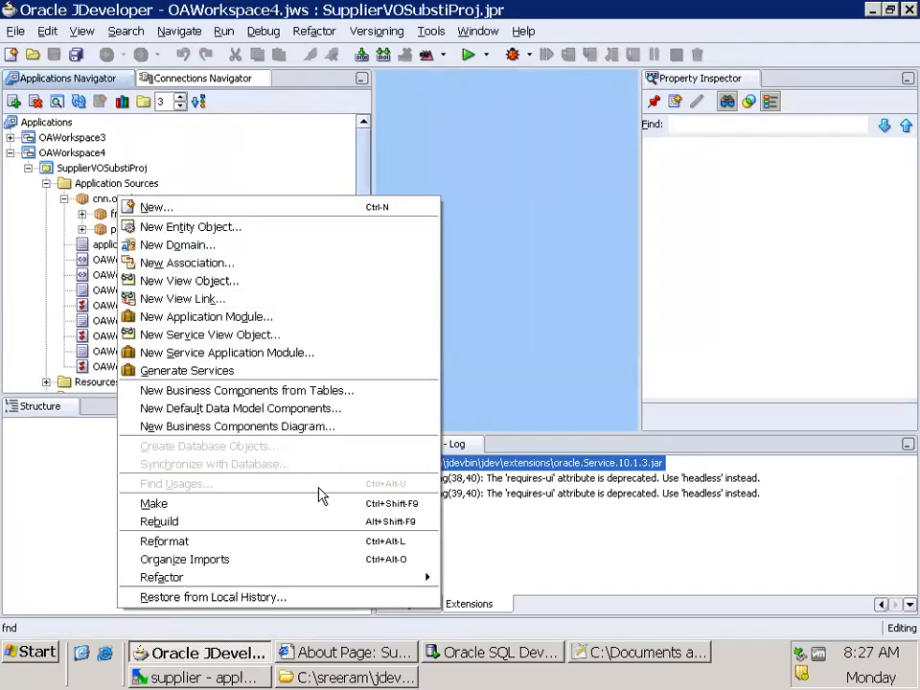
{"action": "mouse_move", "coordinate": [402, 584]}
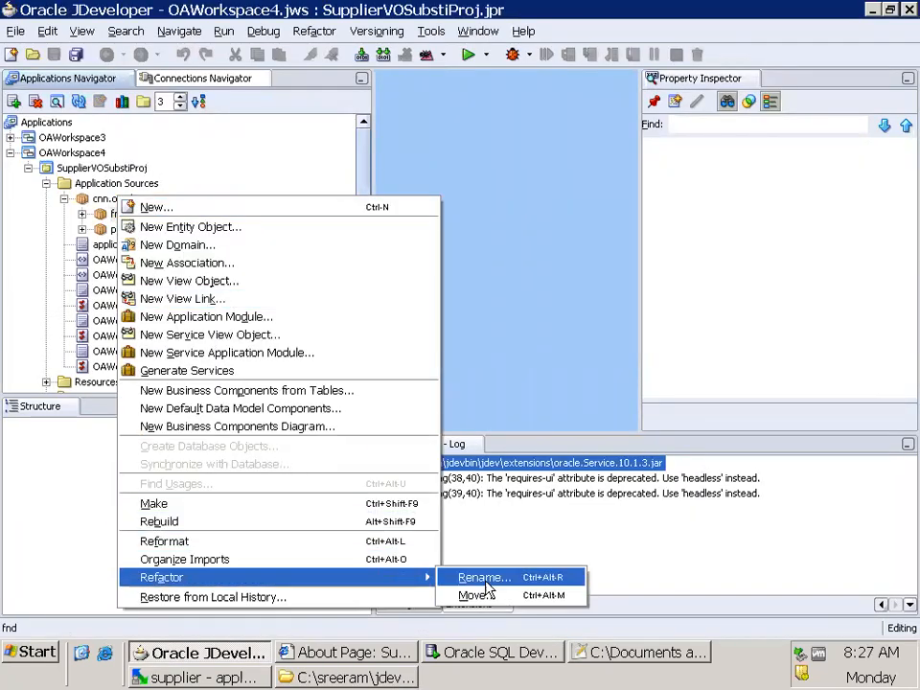
{"action": "left_click", "coordinate": [515, 542]}
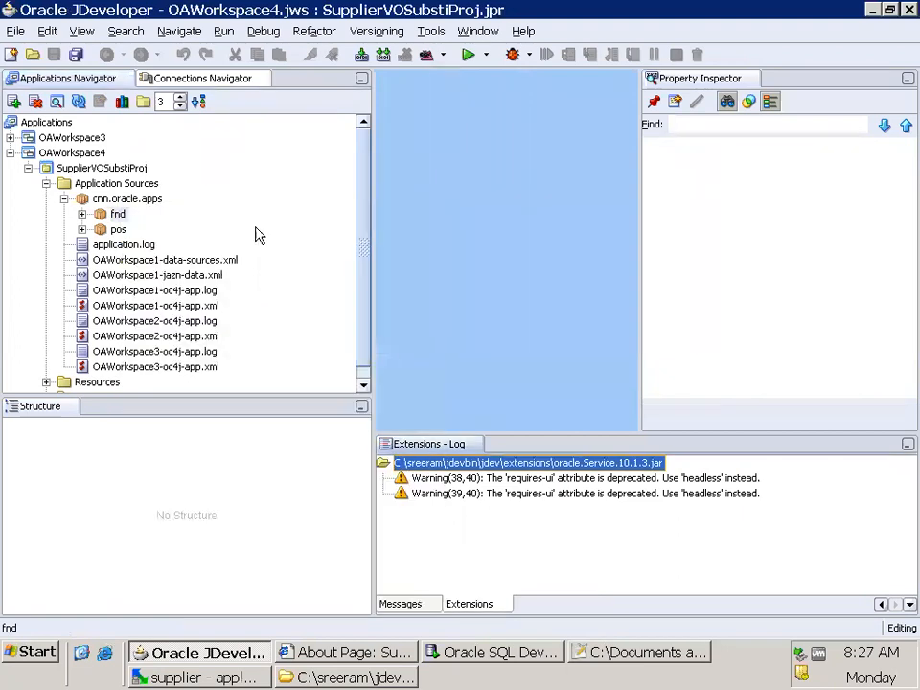
Set the package display level to 4, select cnn.oracle.apps.fnd and save all changes
{"action": "left_click", "coordinate": [128, 199]}
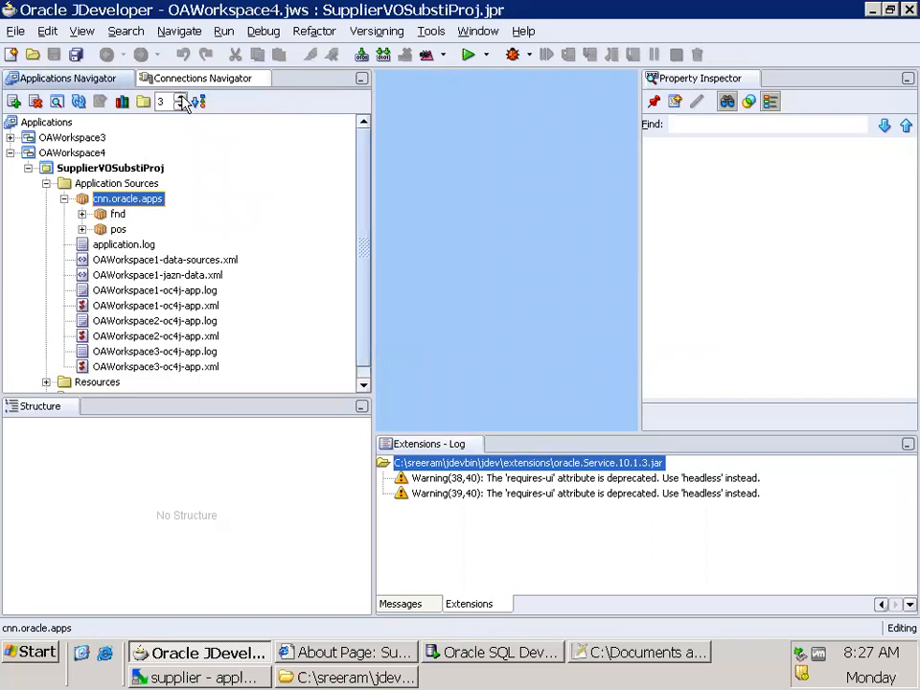
{"action": "left_click", "coordinate": [181, 98]}
{"action": "left_click", "coordinate": [165, 201]}
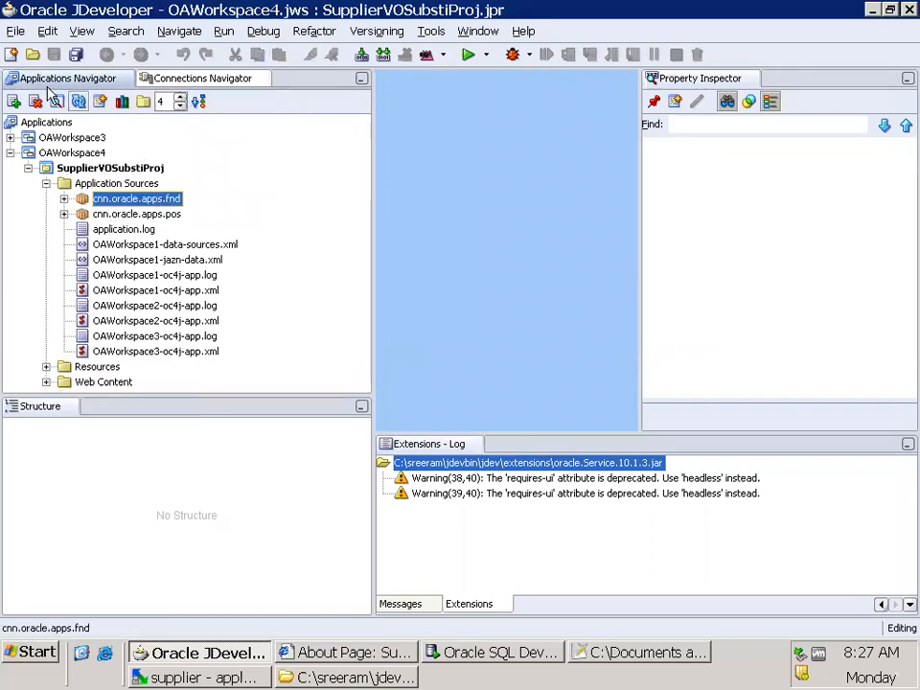
{"action": "left_click", "coordinate": [75, 54]}
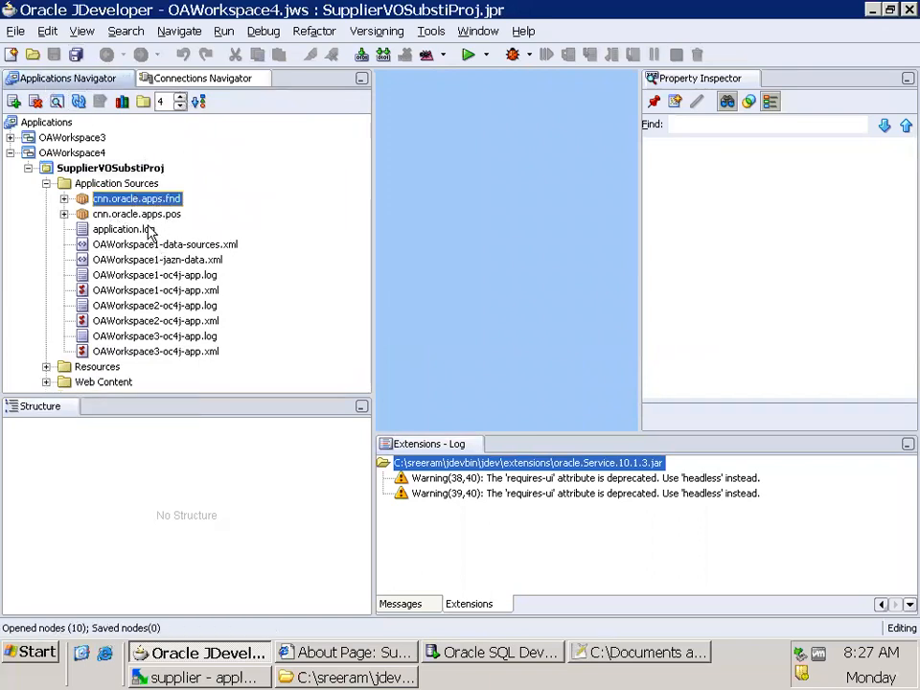
Remove oracle\apps from the excluded project content of SupplierVOSubstiProj, apply the project properties and save all changes
{"action": "left_click", "coordinate": [105, 169]}
{"action": "right_click", "coordinate": [115, 171]}
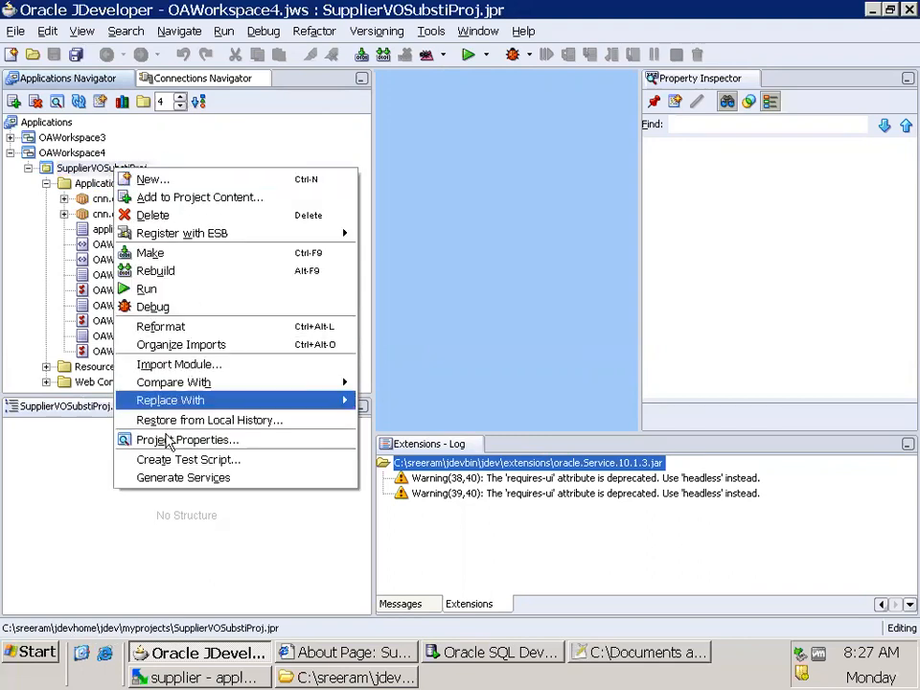
{"action": "left_click", "coordinate": [149, 440]}
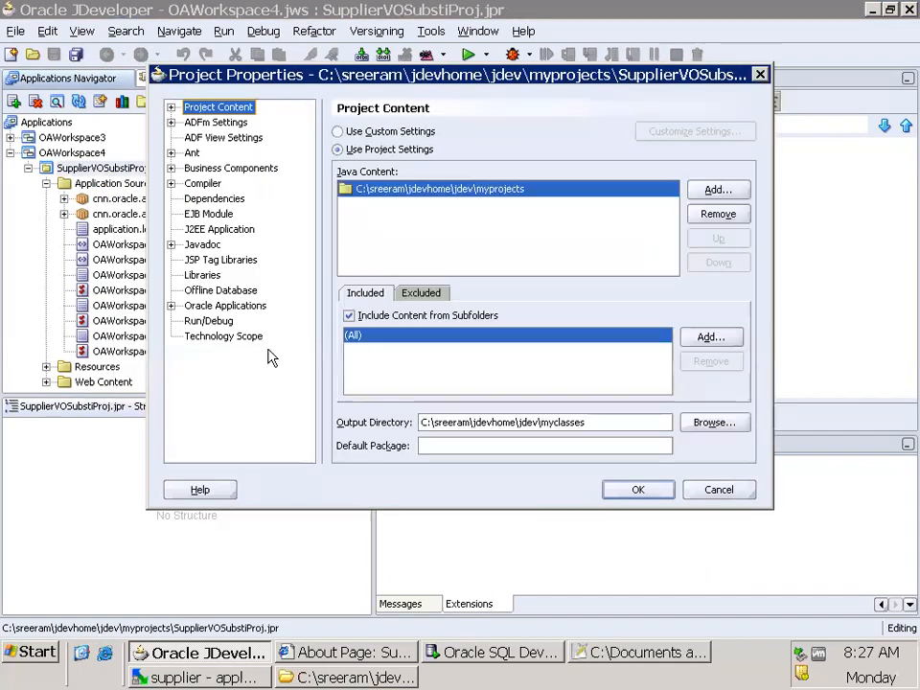
{"action": "left_click", "coordinate": [422, 293]}
{"action": "left_click", "coordinate": [451, 368]}
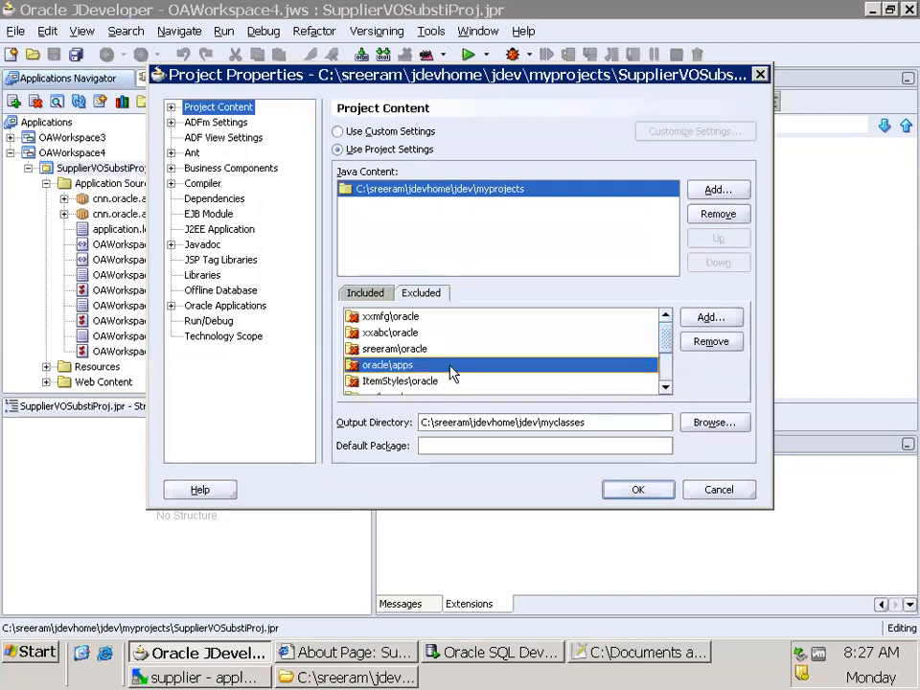
{"action": "left_click", "coordinate": [721, 348]}
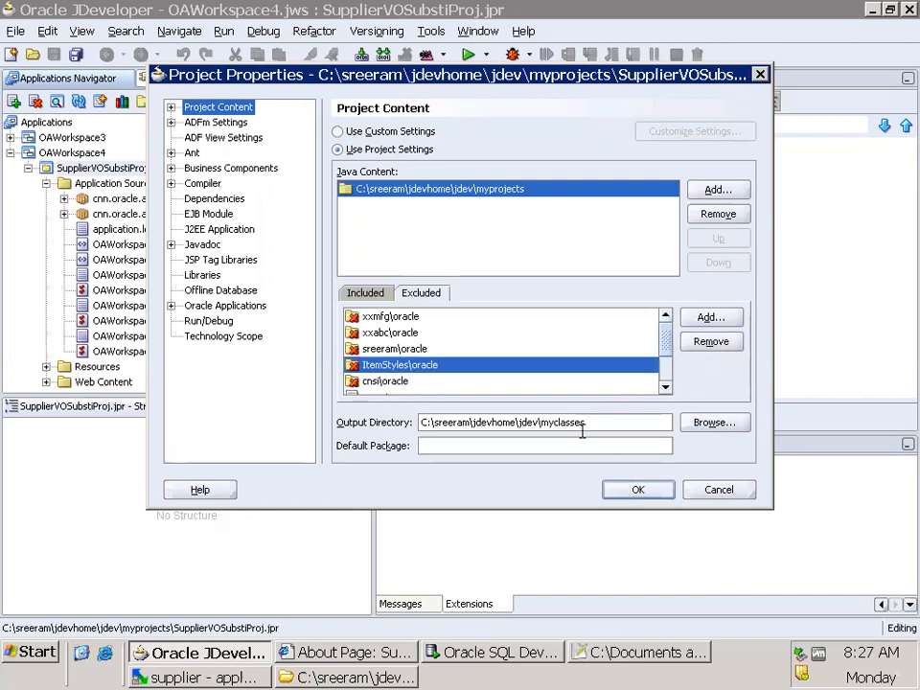
{"action": "left_click", "coordinate": [631, 492]}
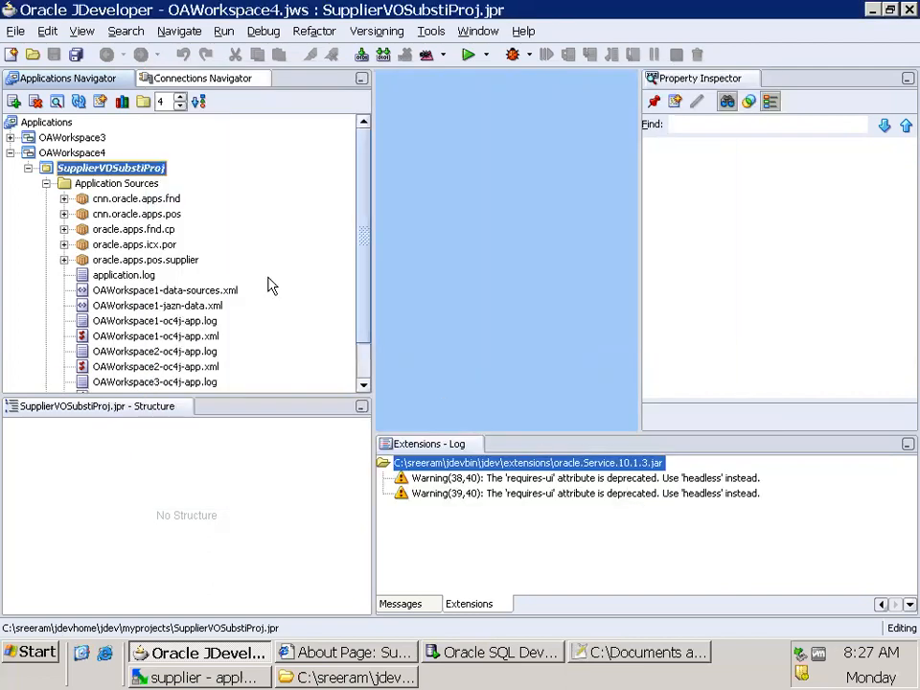
{"action": "left_click", "coordinate": [75, 55]}
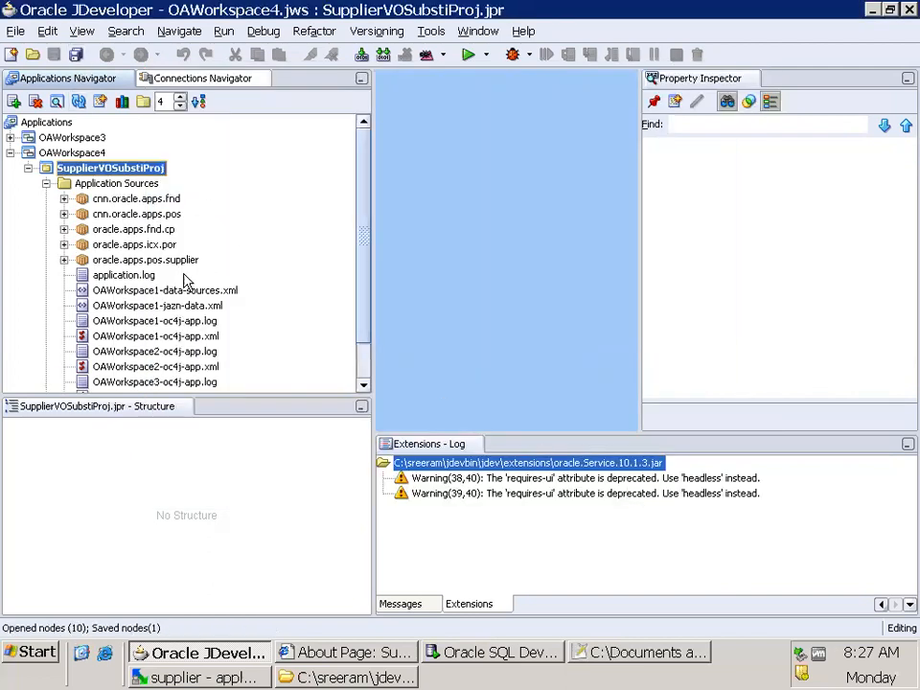
Exclude the oracle.apps.fnd.cp, oracle.apps.icx.por and cnn.oracle.apps.fnd packages from the project content
{"action": "left_click", "coordinate": [133, 245]}
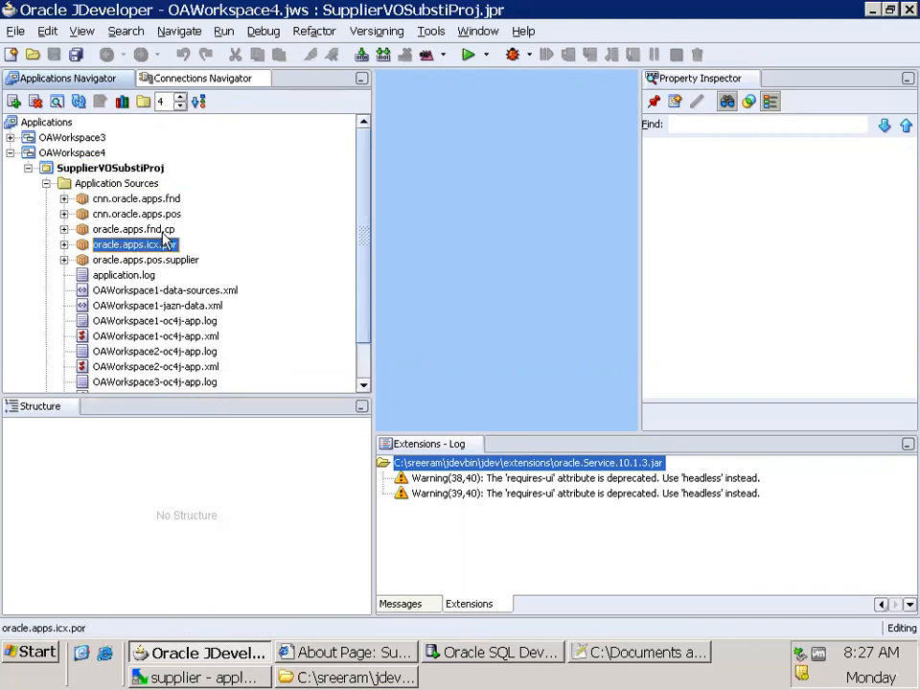
{"action": "left_click", "coordinate": [158, 231]}
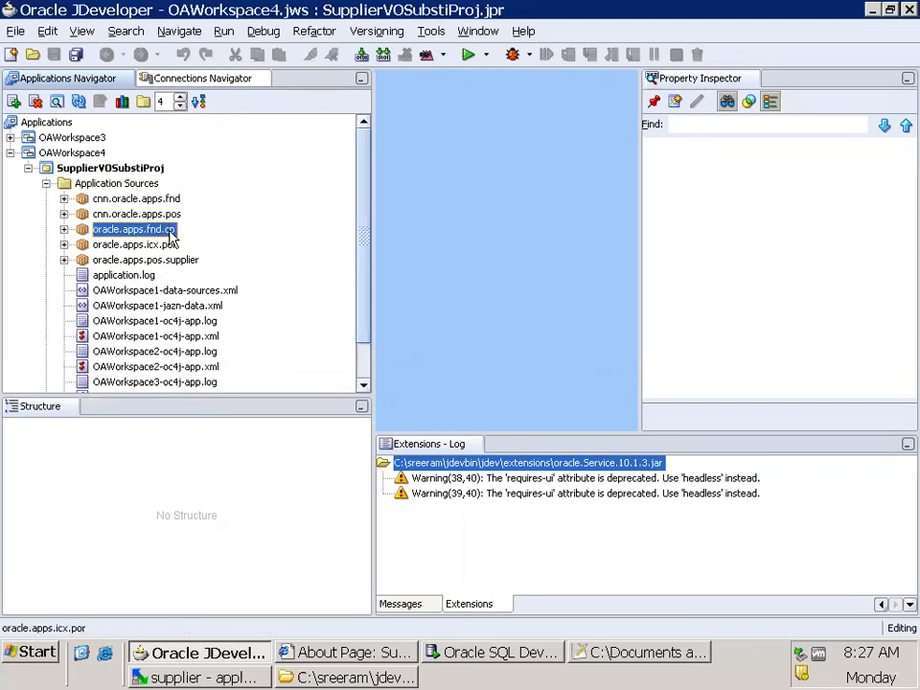
{"action": "left_click", "coordinate": [34, 102]}
{"action": "left_click", "coordinate": [519, 305]}
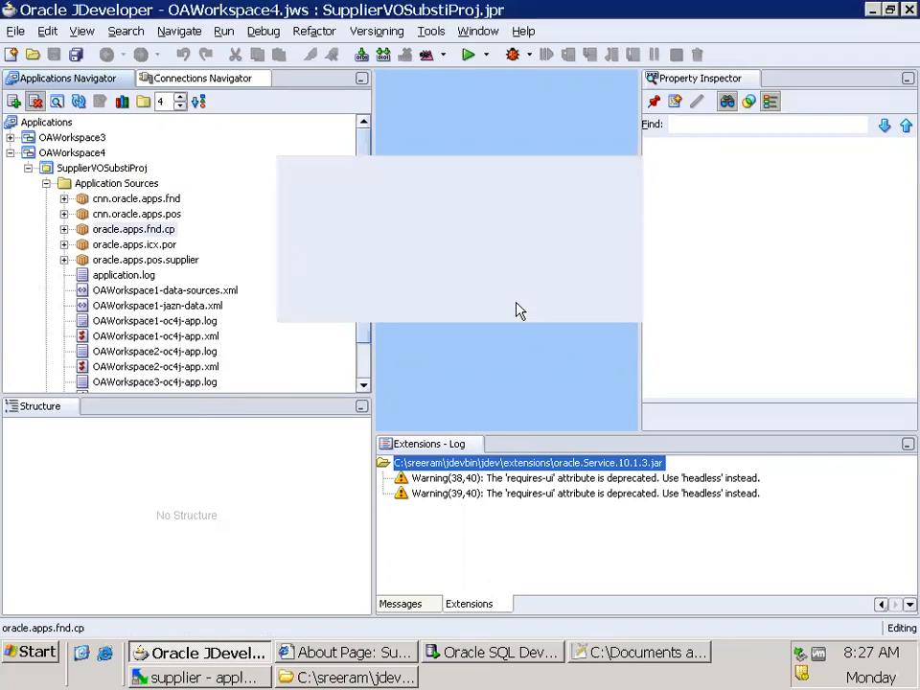
{"action": "left_click", "coordinate": [168, 232]}
{"action": "left_click", "coordinate": [34, 102]}
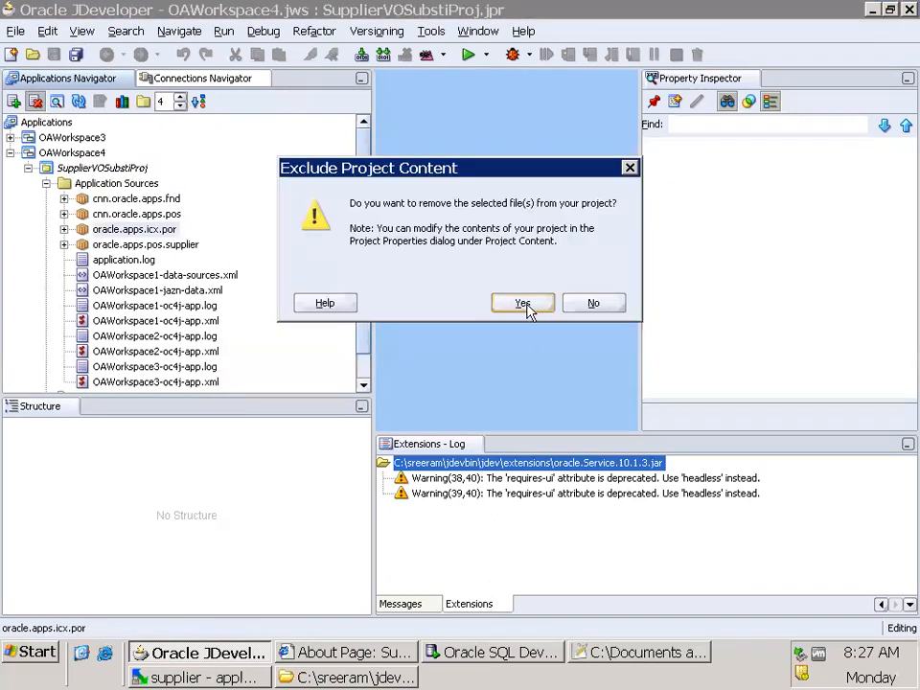
{"action": "left_click", "coordinate": [519, 303]}
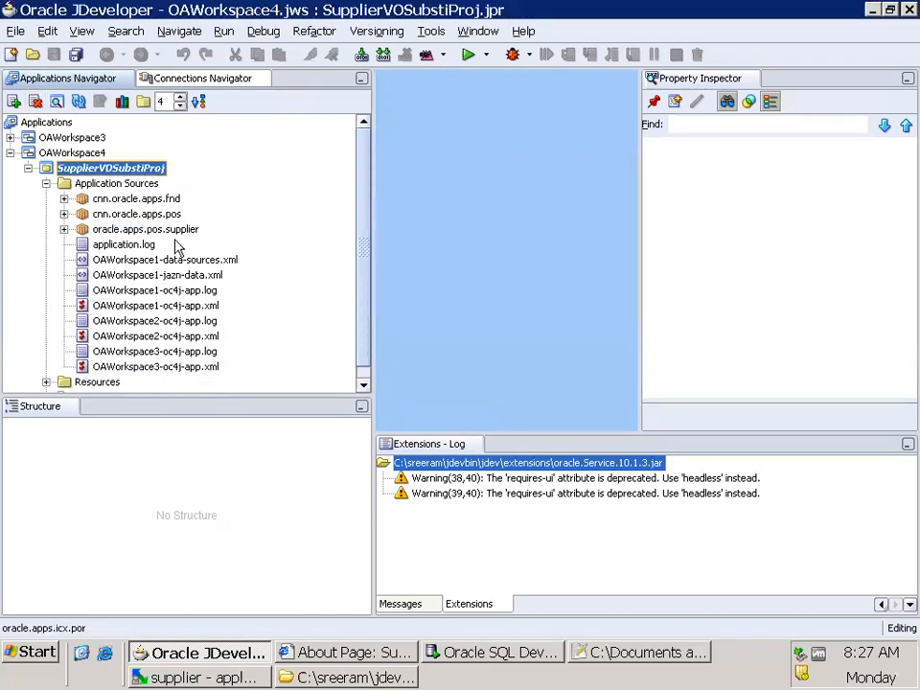
{"action": "left_click", "coordinate": [116, 199]}
{"action": "left_click", "coordinate": [35, 101]}
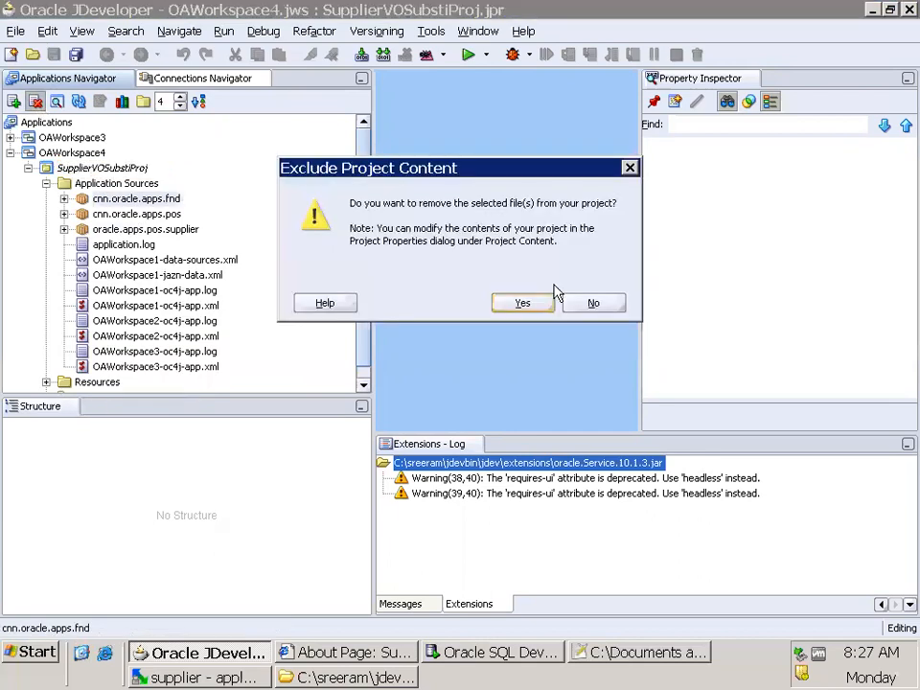
{"action": "left_click", "coordinate": [523, 305]}
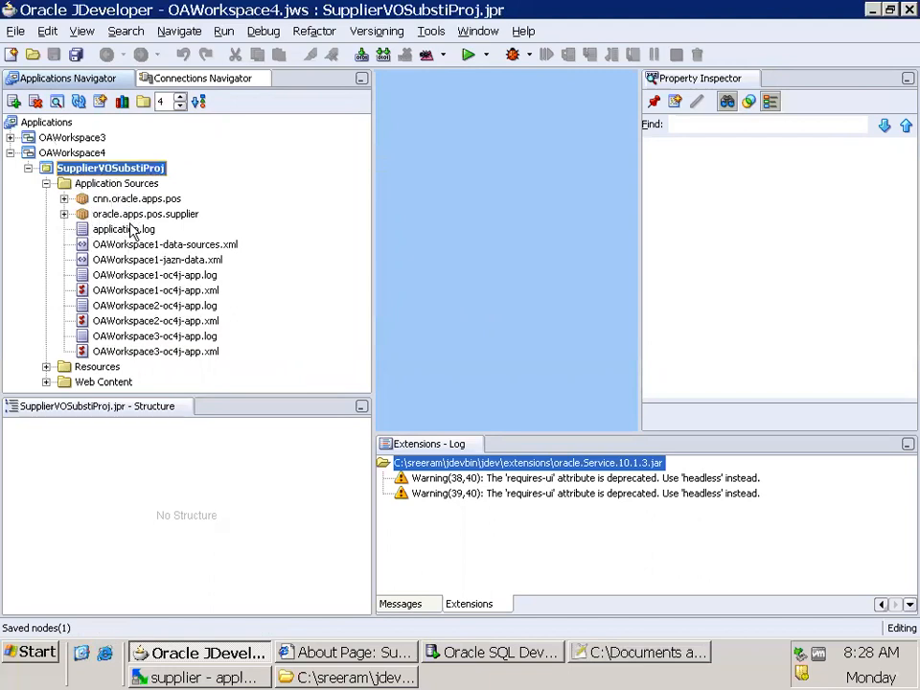
Expand cnn.oracle.apps.pos and the server package of oracle.apps.pos.supplier to check their files, and save the project
{"action": "left_click", "coordinate": [63, 214]}
{"action": "left_click", "coordinate": [63, 198]}
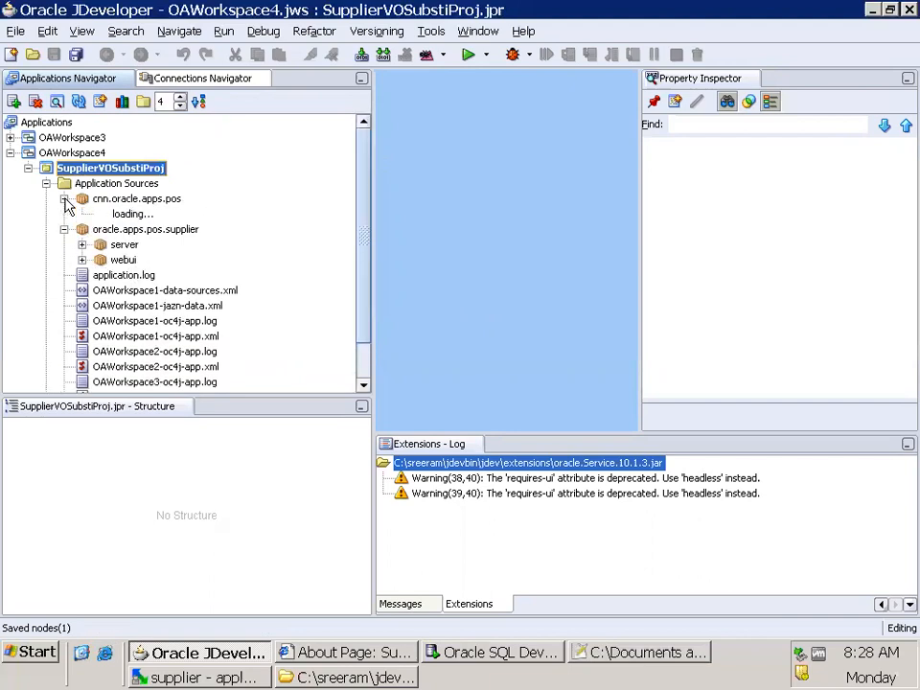
{"action": "left_click", "coordinate": [83, 214]}
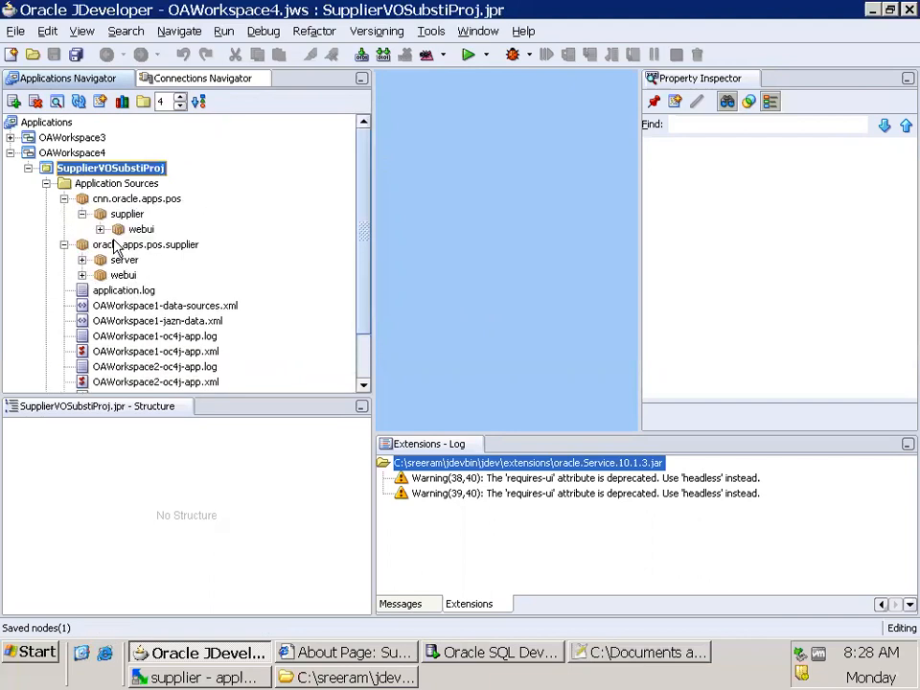
{"action": "left_click", "coordinate": [100, 229]}
{"action": "scroll", "coordinate": [276, 277], "scroll_direction": "down", "scroll_amount": 1}
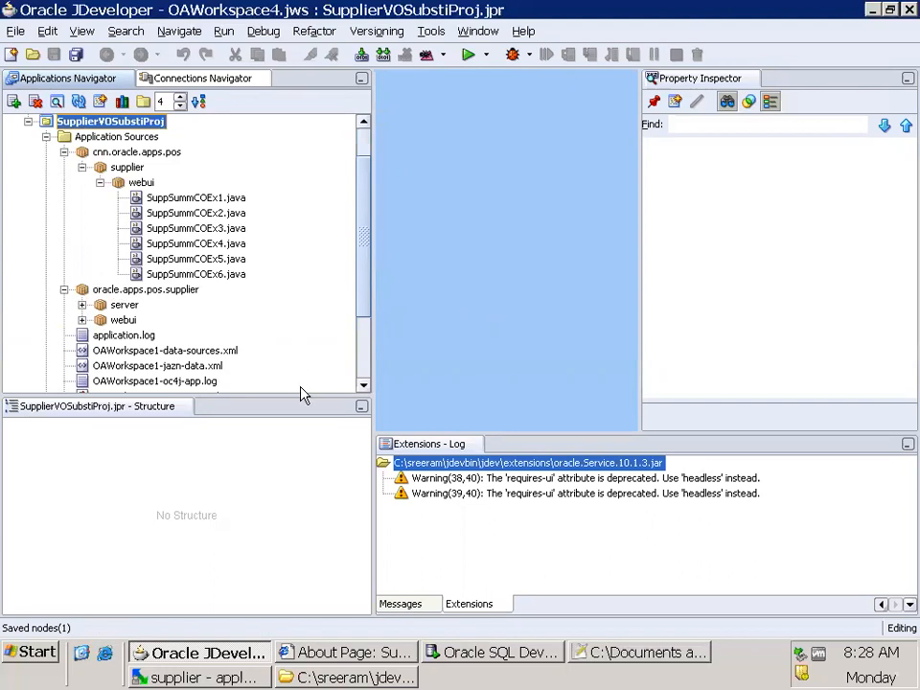
{"action": "left_click", "coordinate": [100, 182]}
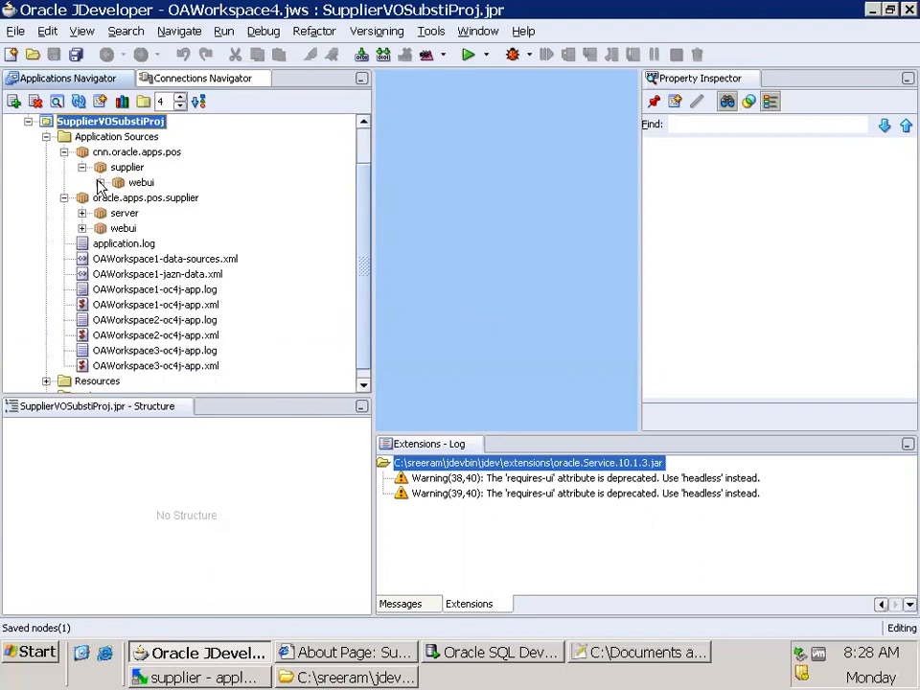
{"action": "left_click", "coordinate": [83, 213]}
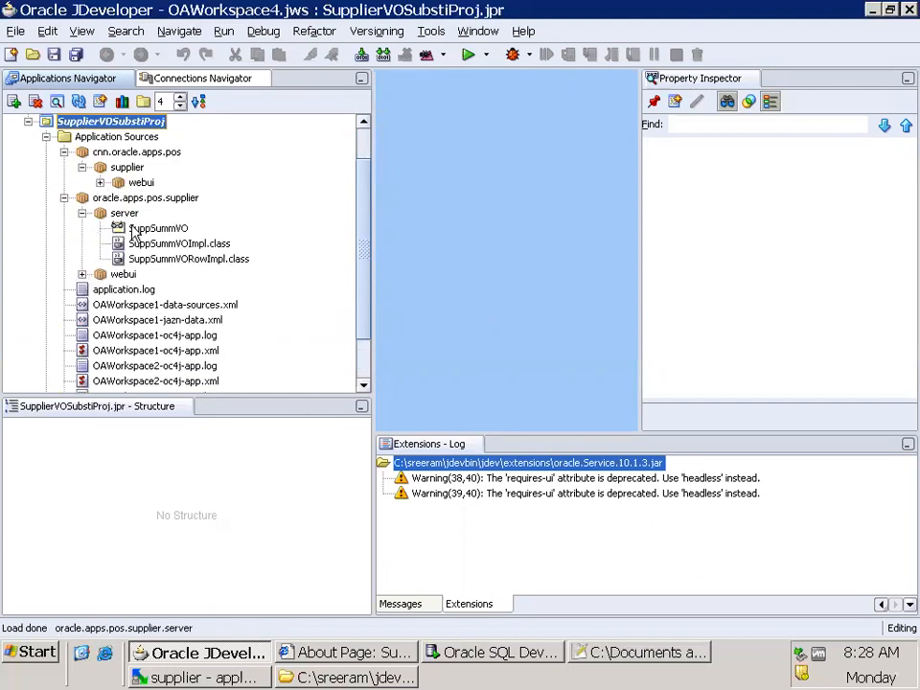
{"action": "scroll", "coordinate": [227, 263], "scroll_direction": "up", "scroll_amount": 1}
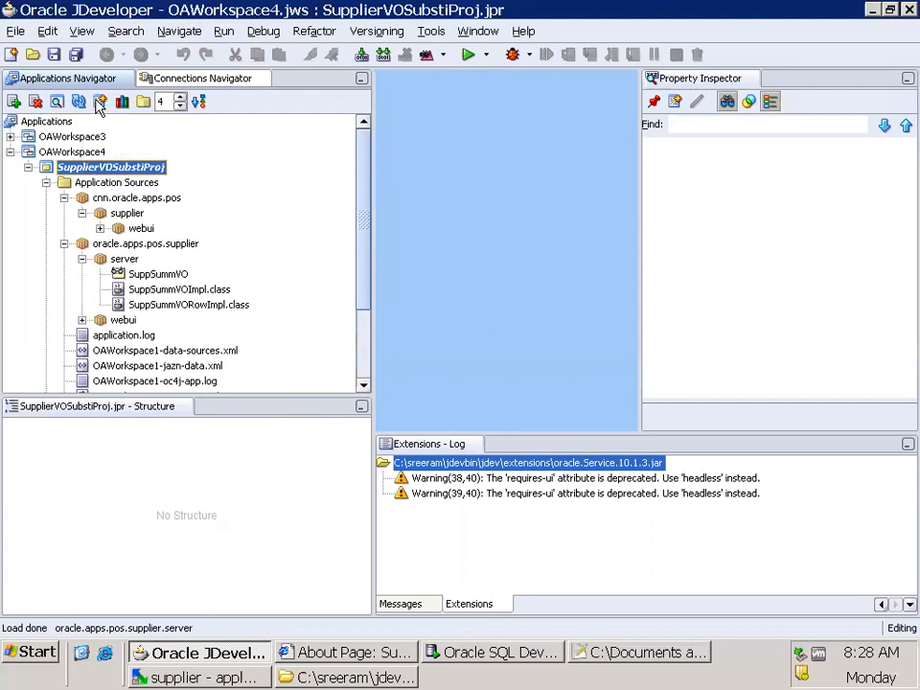
{"action": "left_click", "coordinate": [54, 52]}
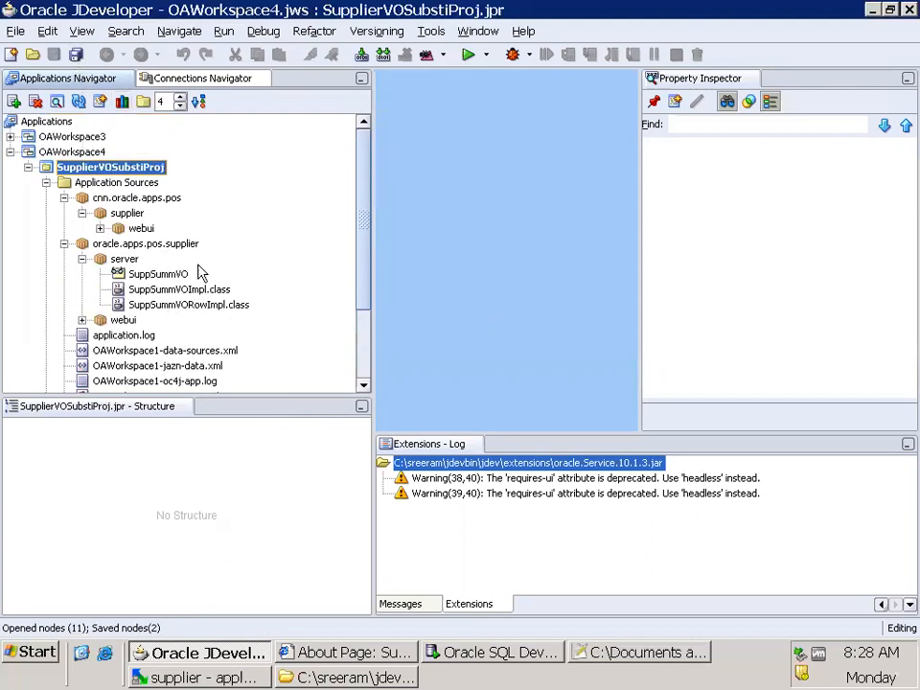
Open SuppSummVO in the View Object Editor, read through its SQL statement, close the editor and save all
{"action": "left_click", "coordinate": [161, 276]}
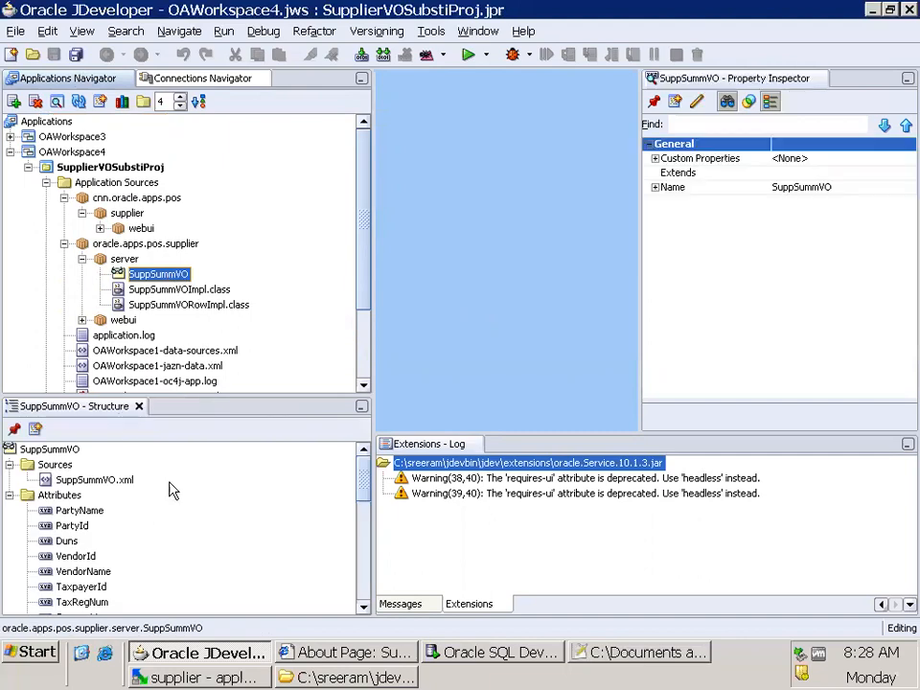
{"action": "double_click", "coordinate": [159, 275]}
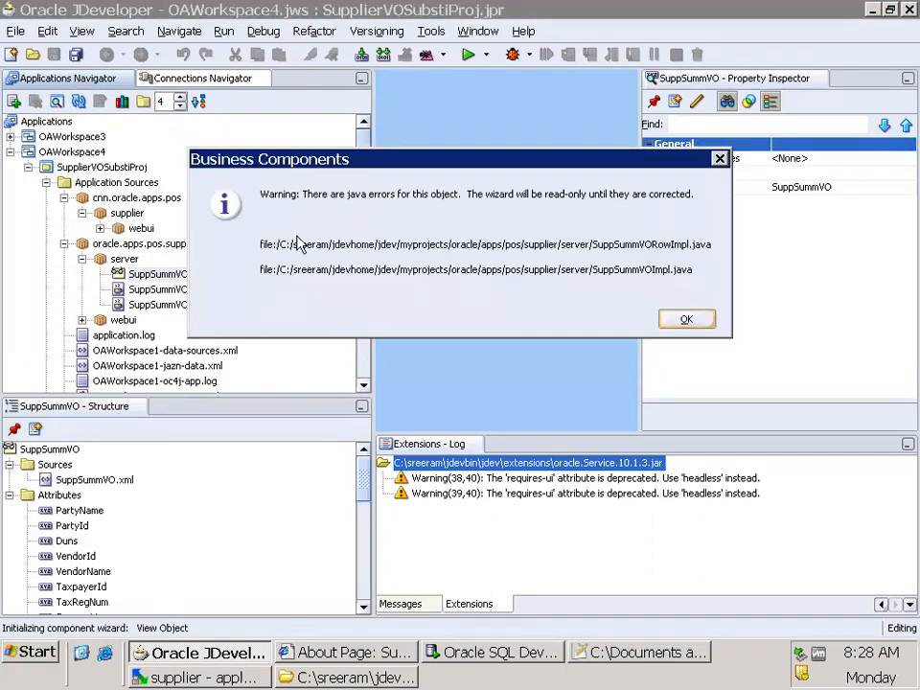
{"action": "left_click", "coordinate": [710, 322]}
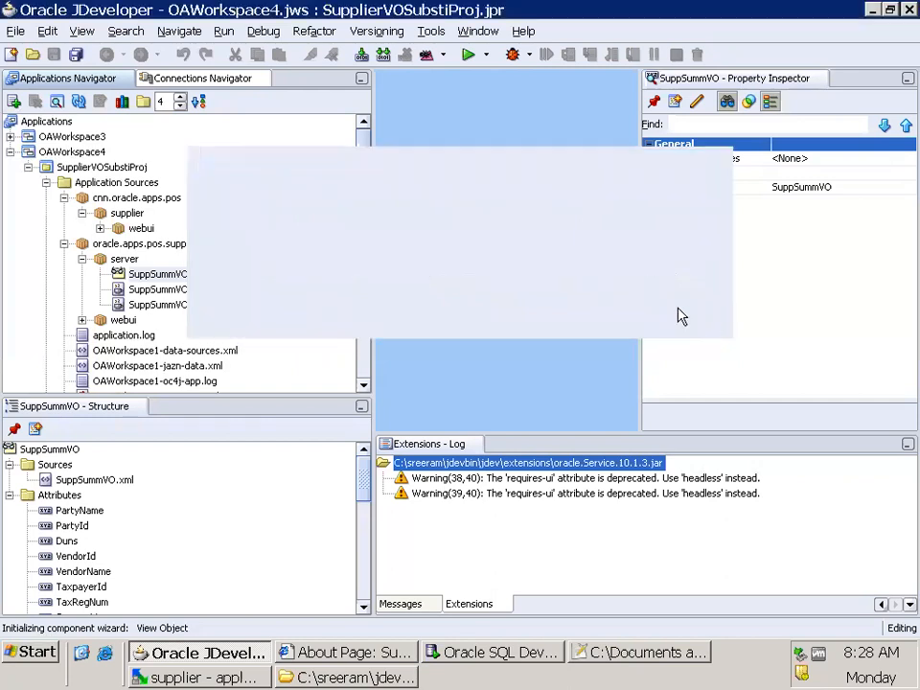
{"action": "left_click", "coordinate": [467, 293]}
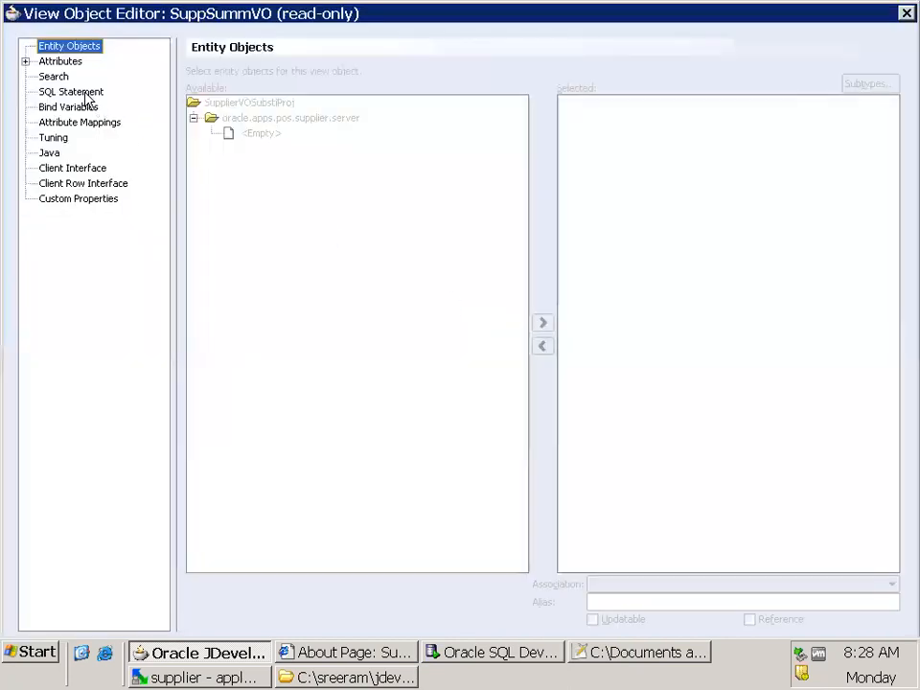
{"action": "left_click", "coordinate": [100, 92]}
{"action": "left_click_drag", "start_coordinate": [888, 436], "coordinate": [903, 209]}
{"action": "left_click_drag", "start_coordinate": [901, 153], "coordinate": [901, 538]}
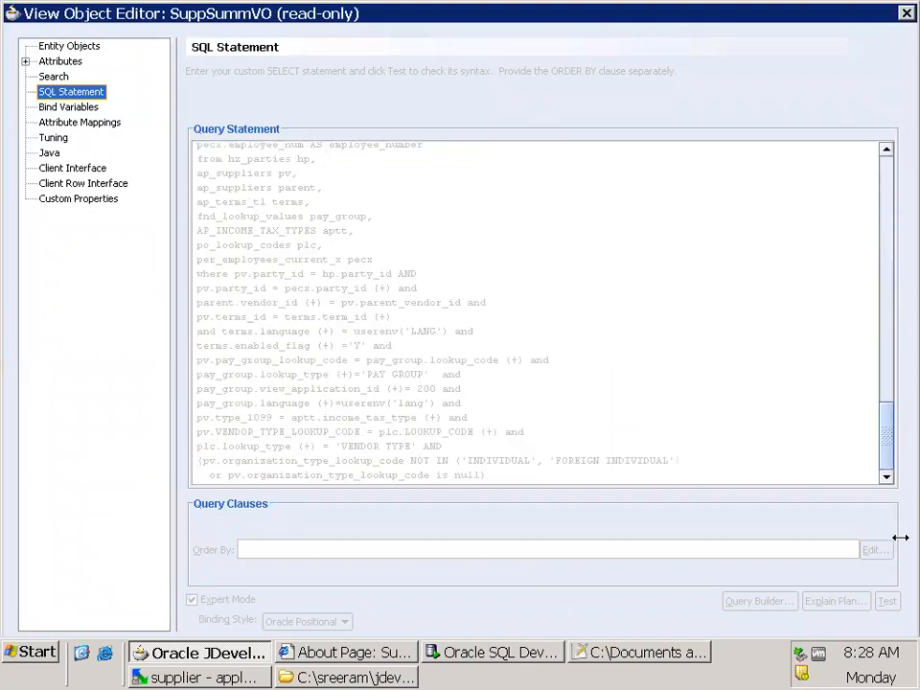
{"action": "left_click", "coordinate": [906, 13]}
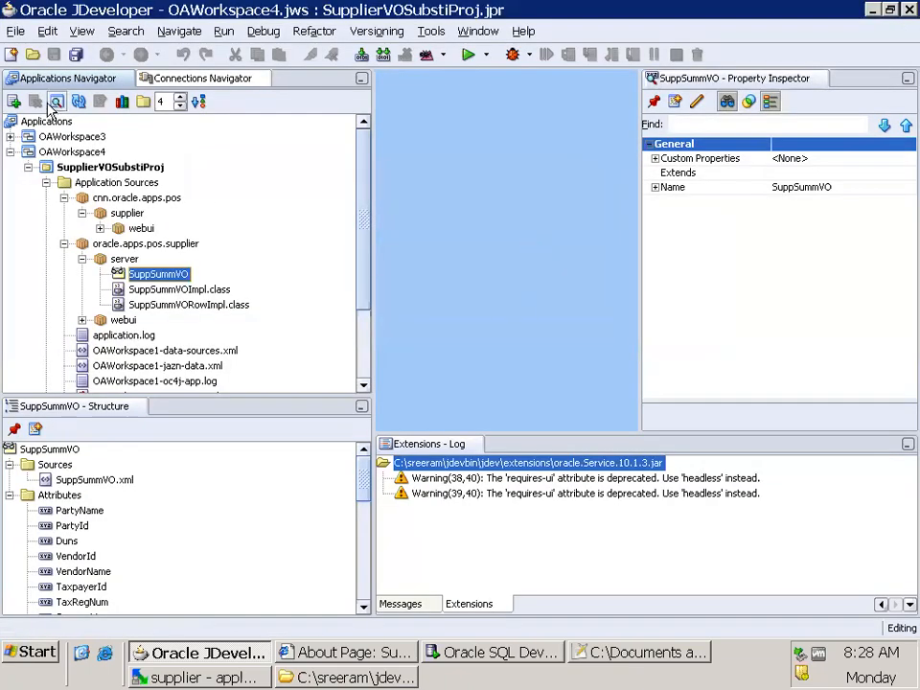
{"action": "left_click", "coordinate": [76, 55]}
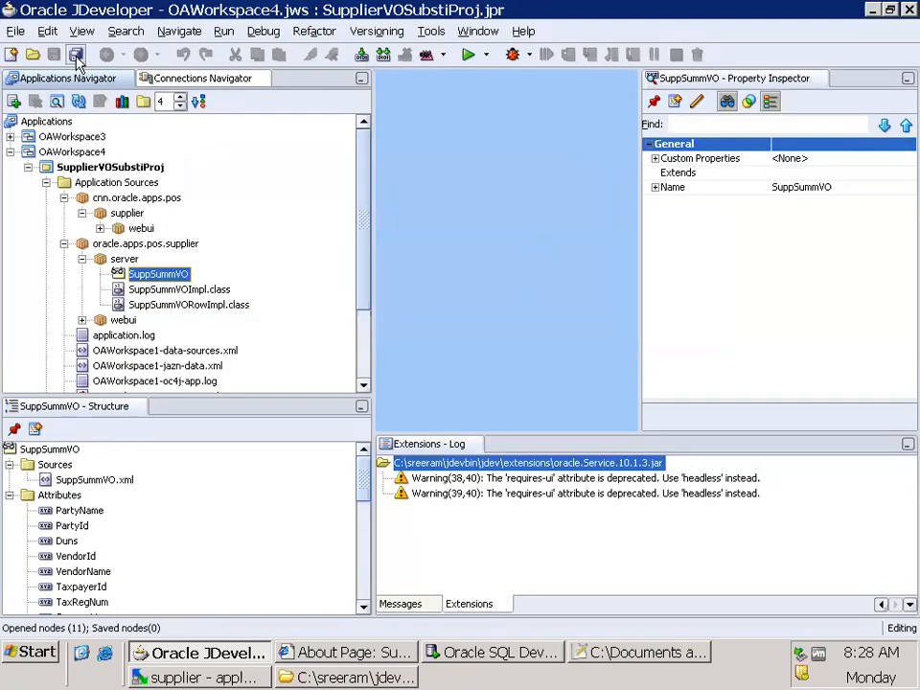
Reopen SuppSummVO and examine its bind variables, search settings and the select list of its query, then close the editor
{"action": "double_click", "coordinate": [168, 278]}
{"action": "left_click", "coordinate": [688, 318]}
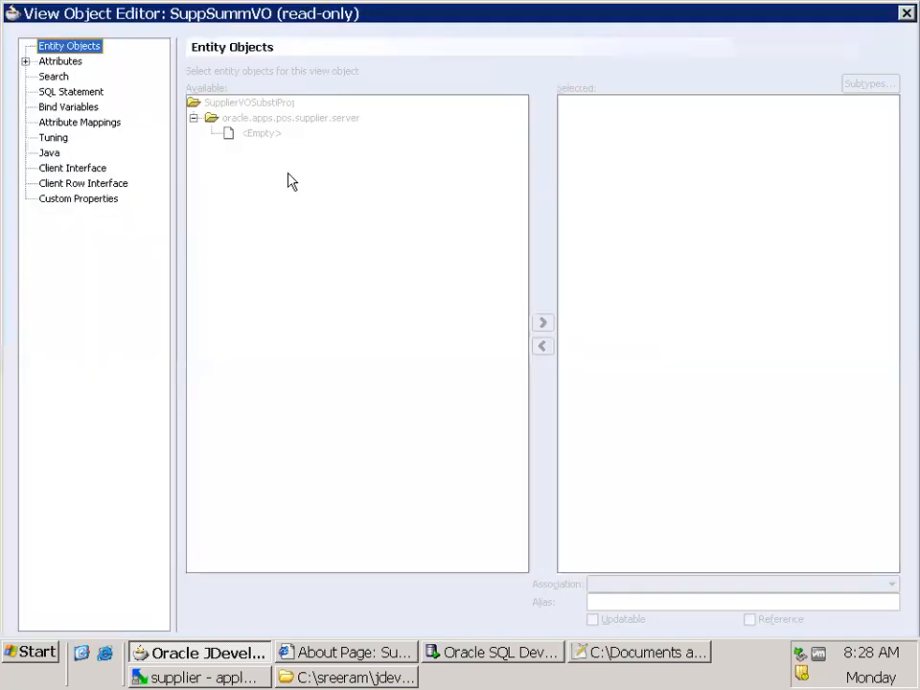
{"action": "left_click", "coordinate": [67, 105]}
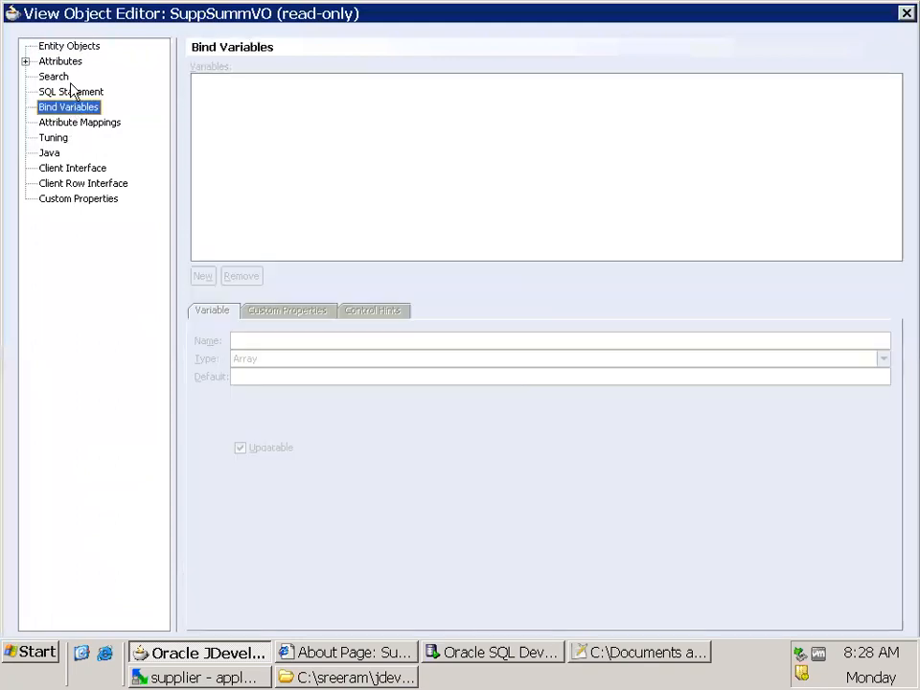
{"action": "left_click", "coordinate": [60, 77]}
{"action": "left_click", "coordinate": [70, 92]}
{"action": "scroll", "coordinate": [537, 335], "scroll_direction": "up", "scroll_amount": 5}
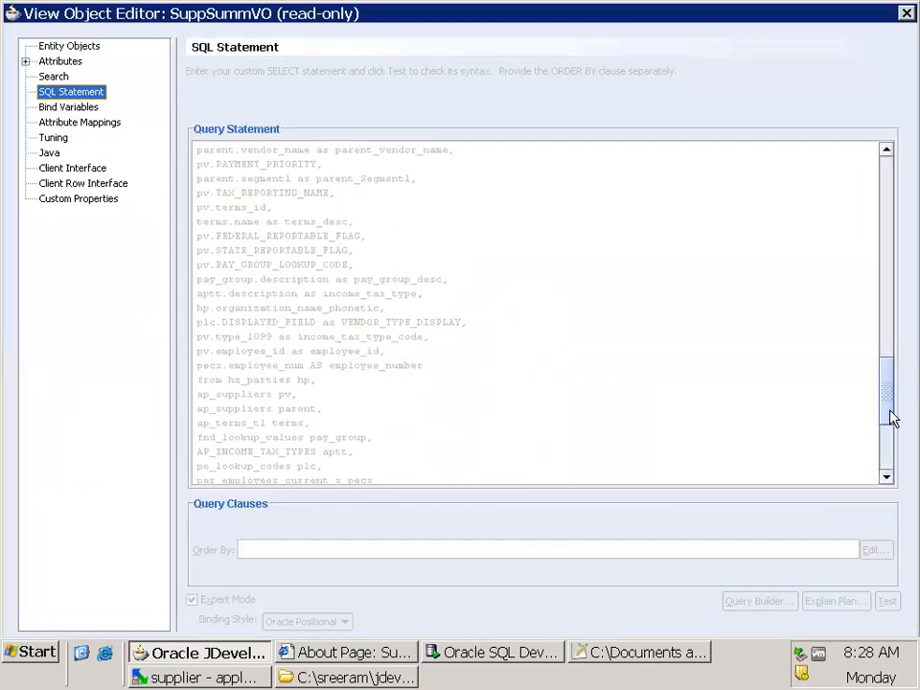
{"action": "left_click_drag", "start_coordinate": [892, 419], "coordinate": [797, 191]}
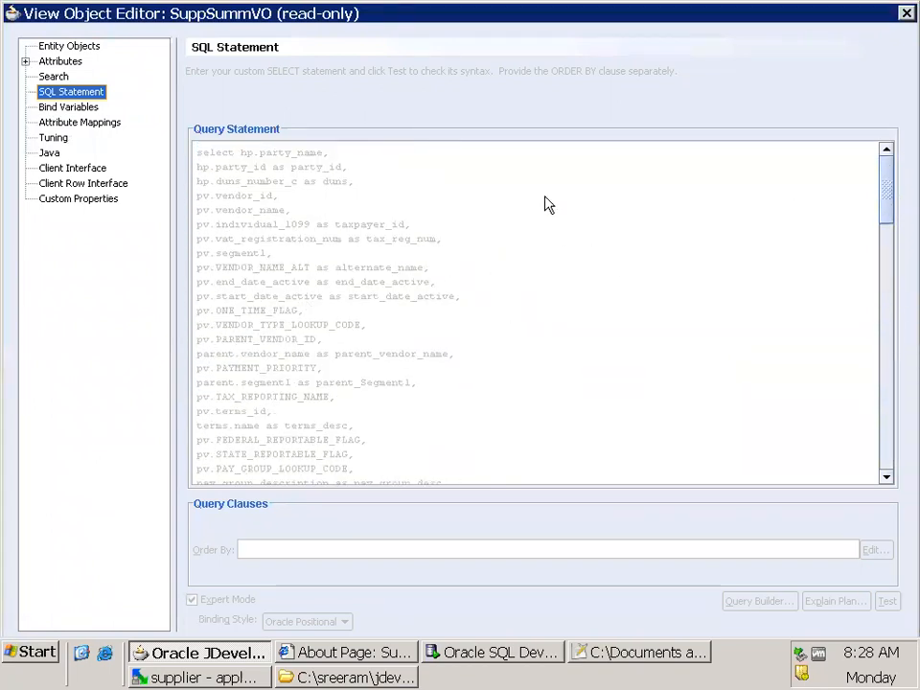
{"action": "left_click", "coordinate": [906, 13]}
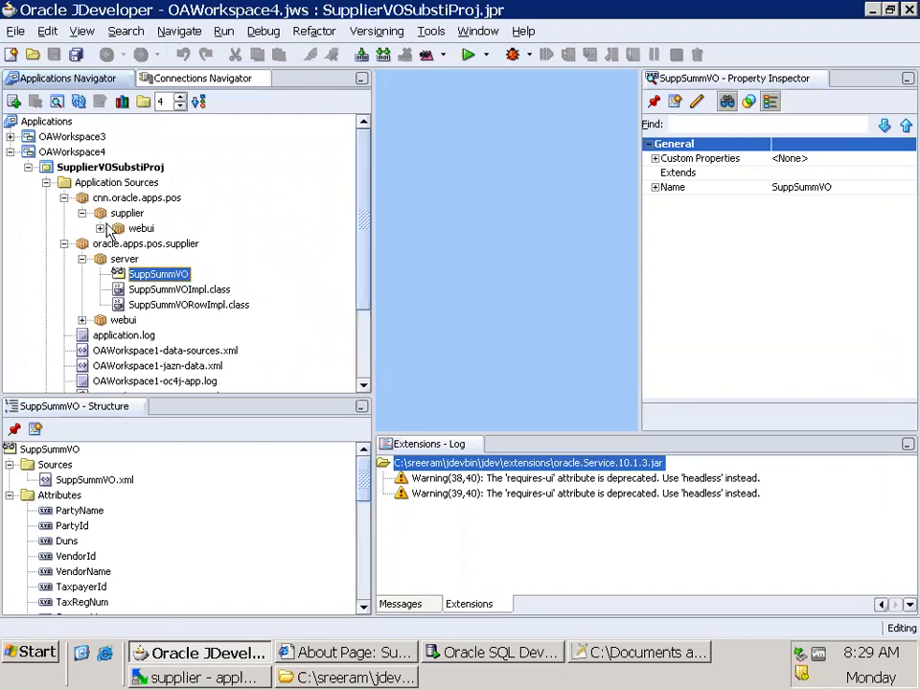
Inspect the structure of SuppSummVOImpl.class and SuppSummVORowImpl.class, reselect SuppSummVO and save all
{"action": "left_click", "coordinate": [217, 292]}
{"action": "left_click", "coordinate": [218, 305]}
{"action": "left_click", "coordinate": [206, 290]}
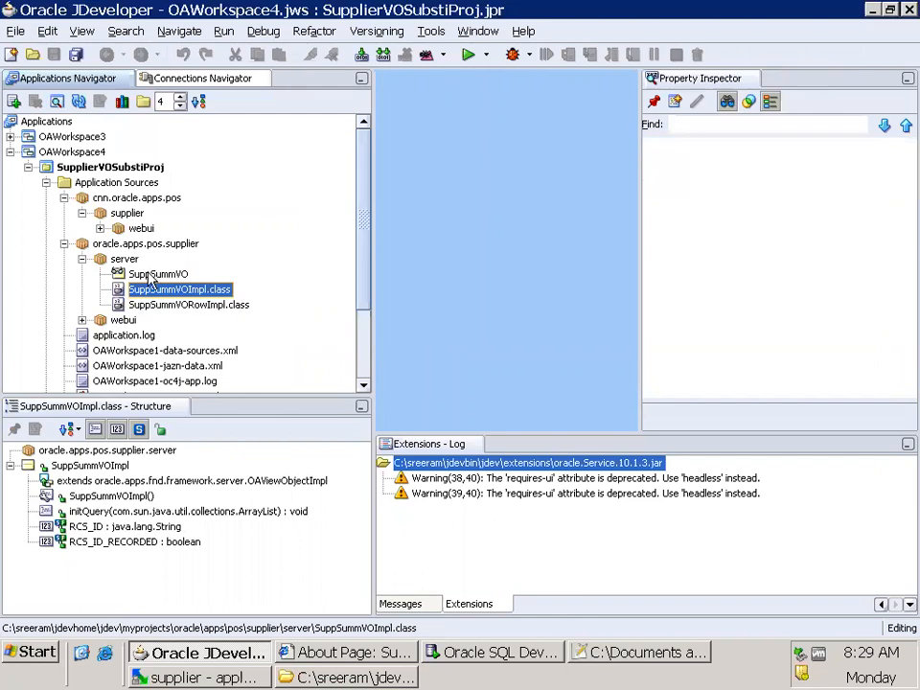
{"action": "left_click", "coordinate": [153, 274]}
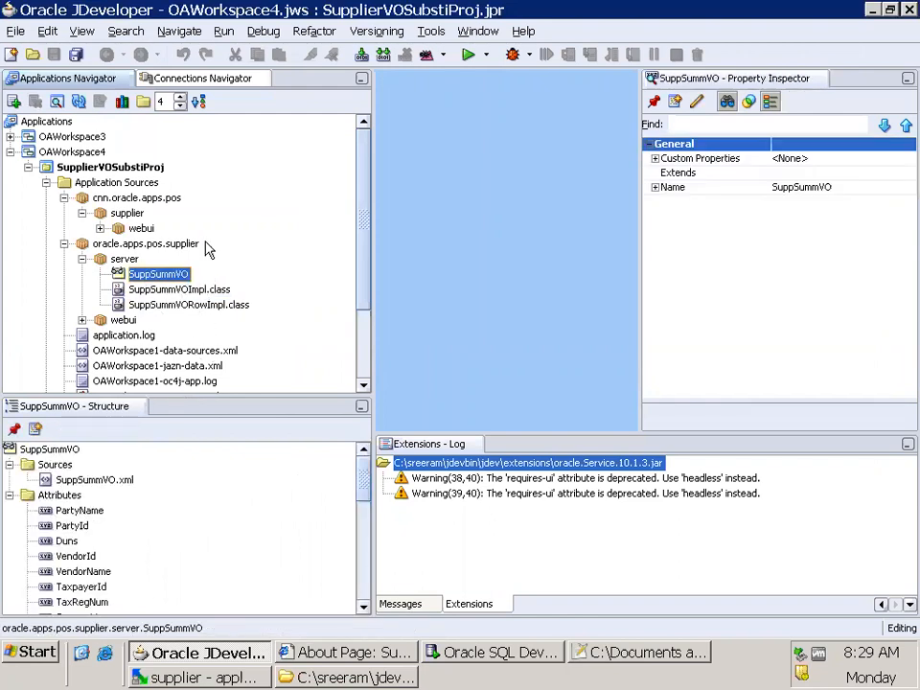
{"action": "left_click", "coordinate": [76, 55]}
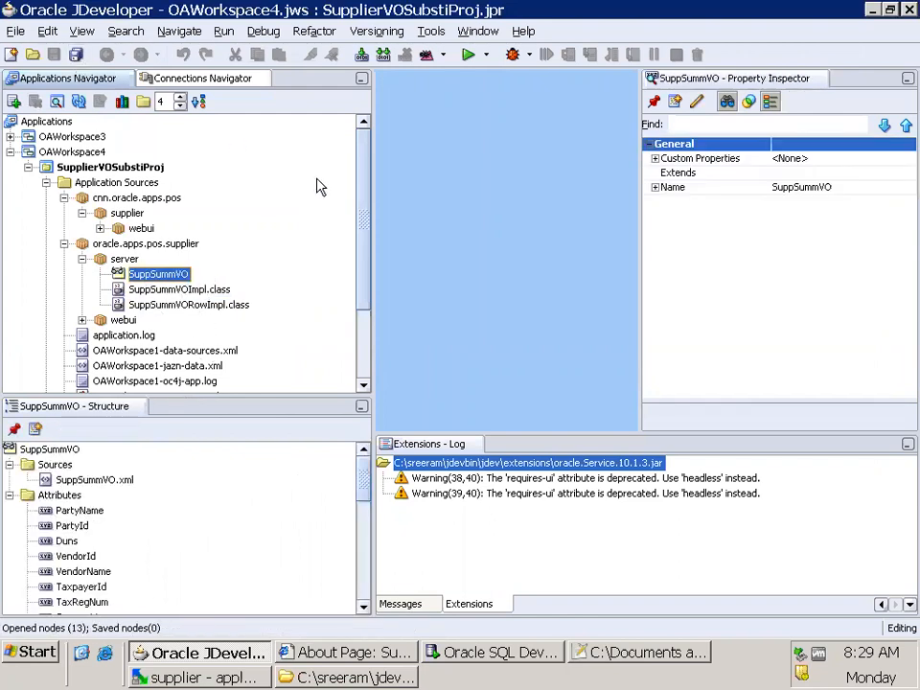
Start creating a new ADF Business Components view object in SupplierVOSubstiProj and advance to the wizard's naming page
{"action": "left_click", "coordinate": [63, 197]}
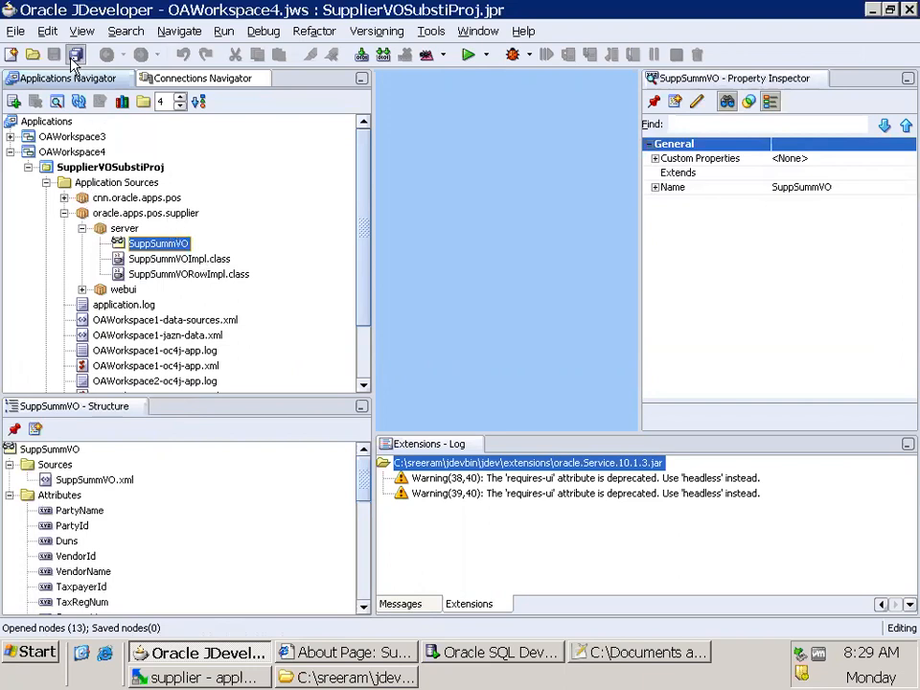
{"action": "left_click", "coordinate": [118, 169]}
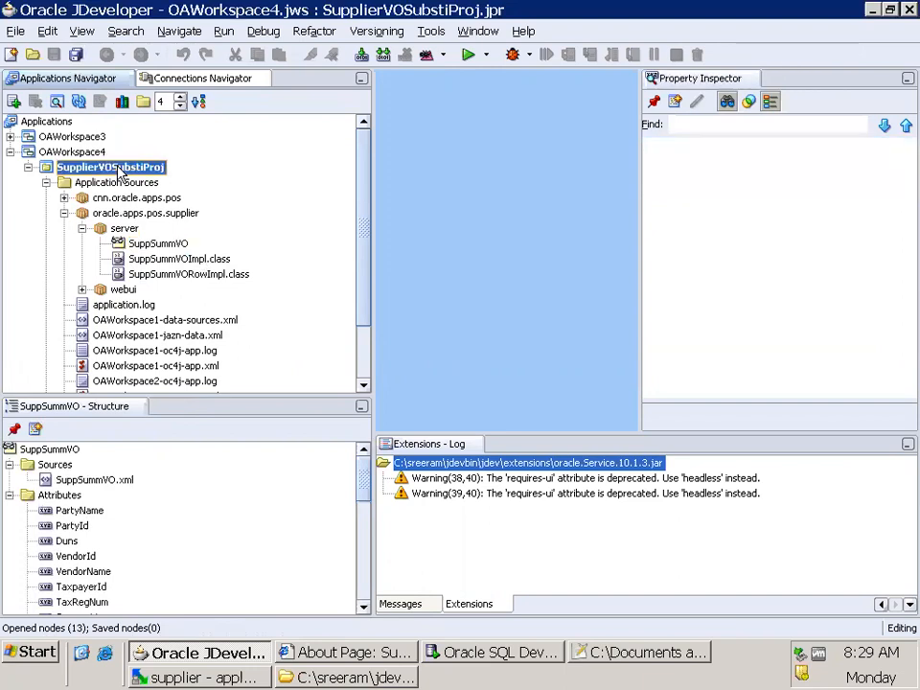
{"action": "right_click", "coordinate": [120, 171]}
{"action": "left_click", "coordinate": [193, 188]}
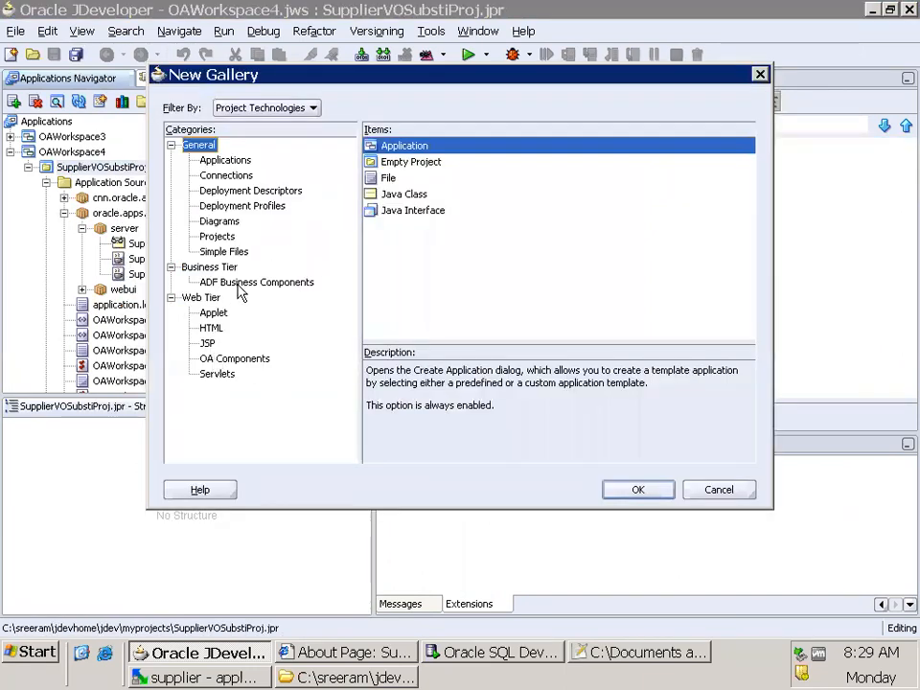
{"action": "left_click", "coordinate": [238, 286]}
{"action": "left_click", "coordinate": [414, 307]}
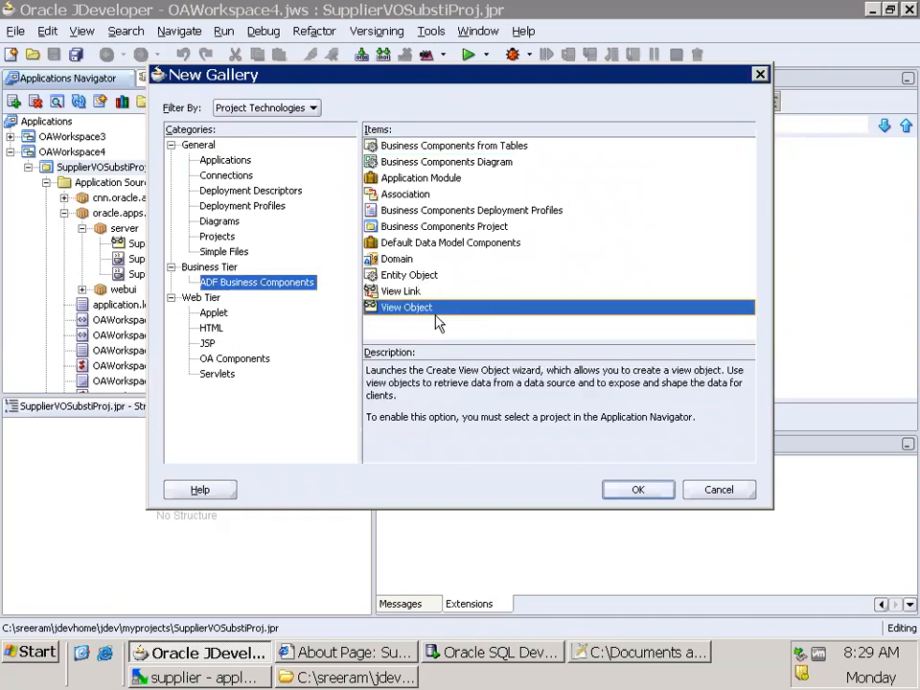
{"action": "left_click", "coordinate": [639, 490]}
{"action": "left_click", "coordinate": [575, 430]}
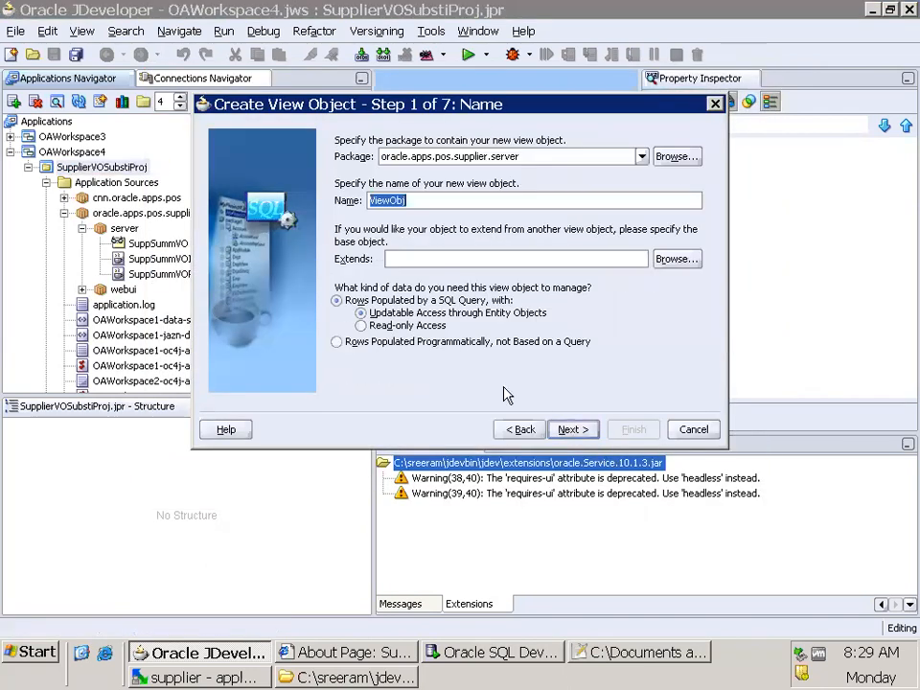
Copy the Extended VO's package path from the Notepad++ notes and set the new view object's package to cnn.oracle.apps.pos.supplier.server
{"action": "left_click", "coordinate": [613, 653]}
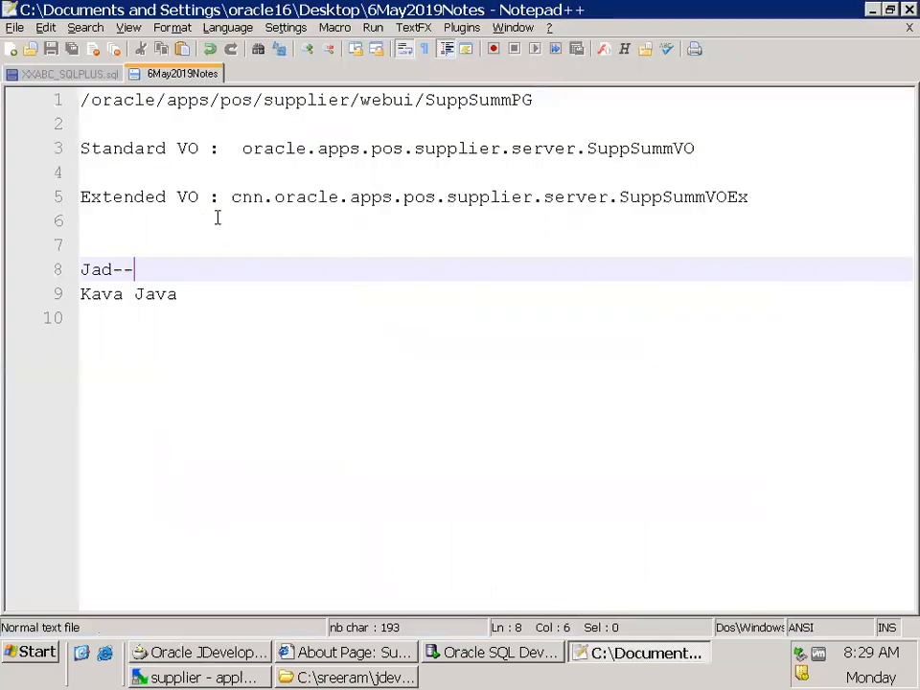
{"action": "left_click_drag", "start_coordinate": [231, 198], "coordinate": [598, 197]}
{"action": "key", "text": "shift+Right"}
{"action": "key", "text": "ctrl+c"}
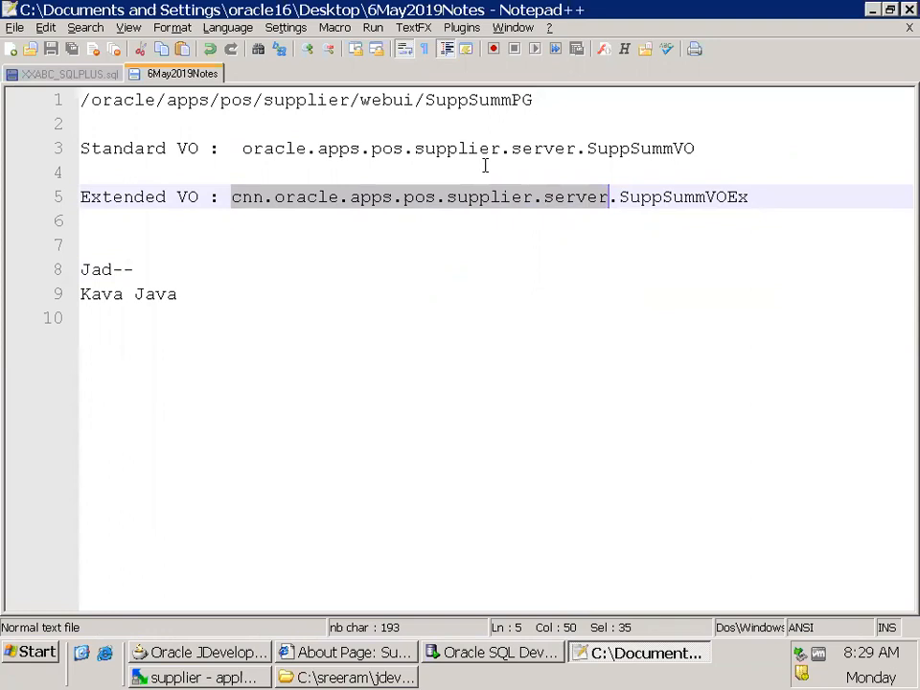
{"action": "key", "text": "alt+Tab"}
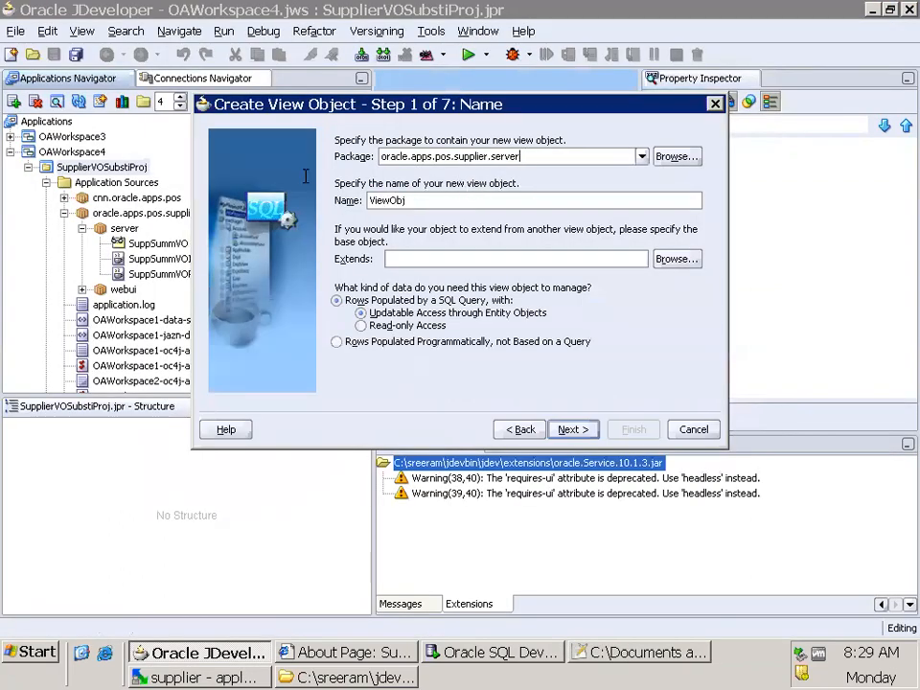
{"action": "key", "text": "ctrl+a"}
{"action": "key", "text": "ctrl+v"}
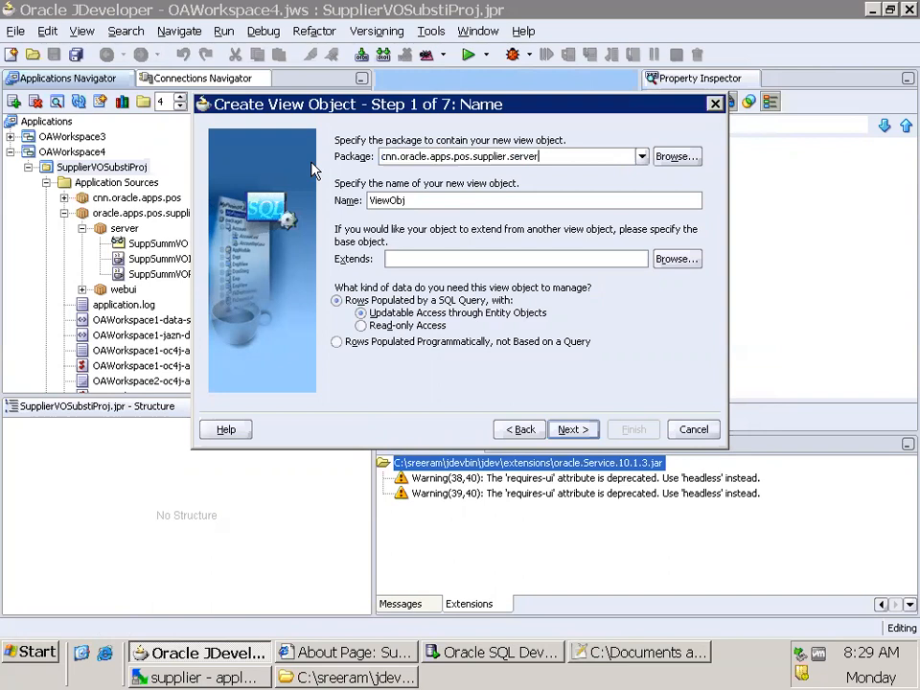
{"action": "key", "text": "Tab"}
Copy the Extended VO's name from the notes and name the new view object SuppSummVOEx
{"action": "key", "text": "alt+Tab"}
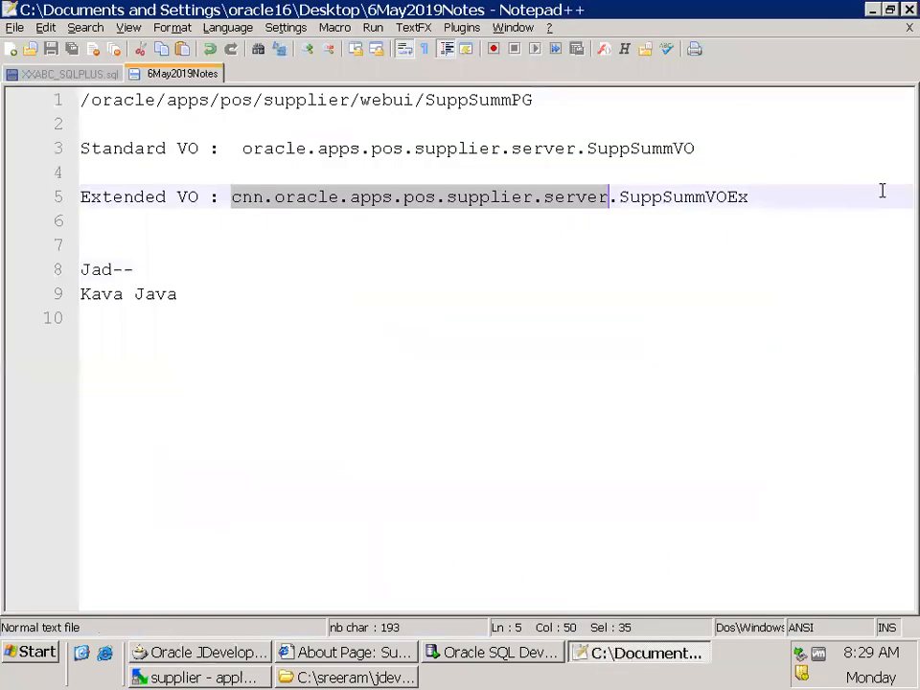
{"action": "double_click", "coordinate": [704, 195]}
{"action": "key", "text": "ctrl+c"}
{"action": "key", "text": "alt+Tab"}
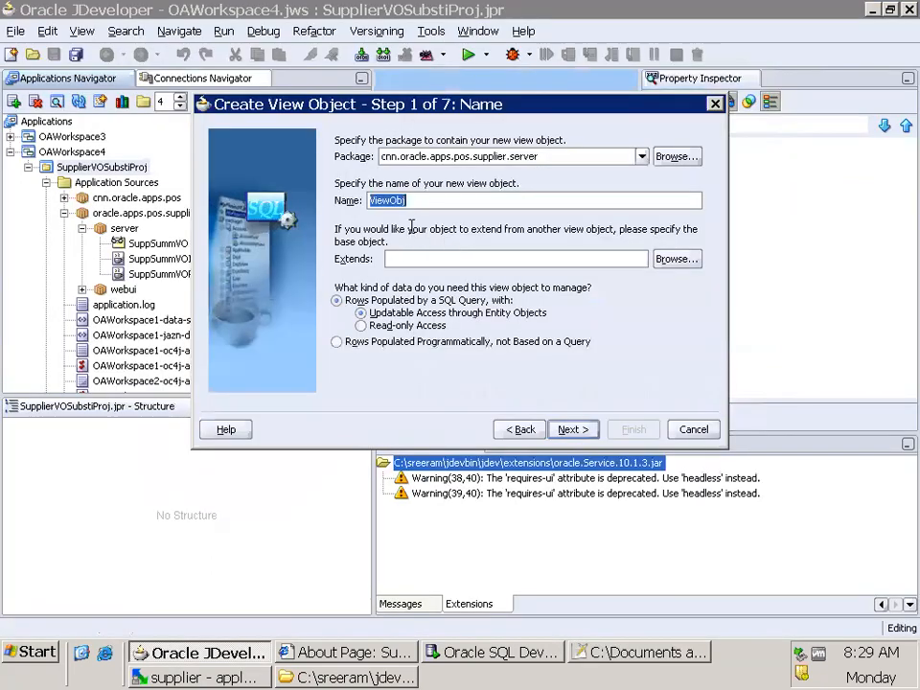
{"action": "key", "text": "ctrl+v"}
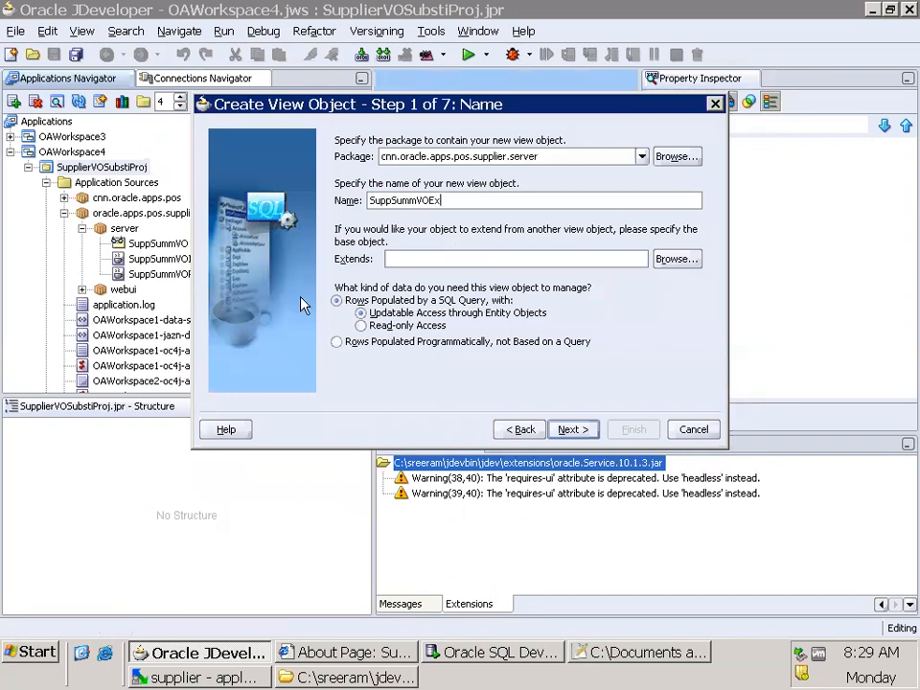
Look up the Standard VO path in the notes and open the project's list of parent view objects for SuppSummVOEx to extend
{"action": "key", "text": "alt+Tab"}
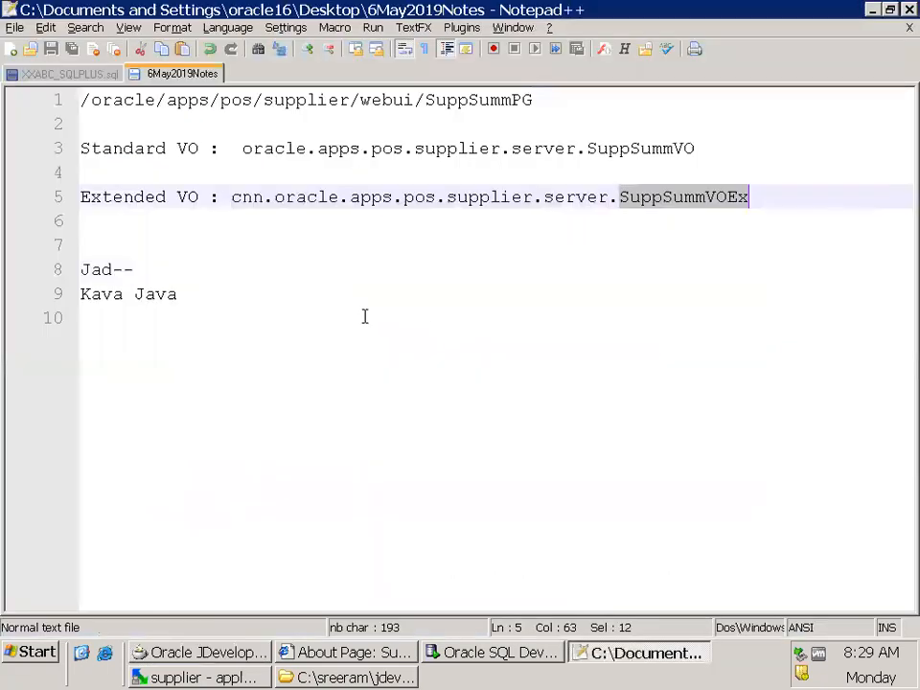
{"action": "left_click", "coordinate": [244, 149]}
{"action": "left_click_drag", "start_coordinate": [244, 149], "coordinate": [697, 148]}
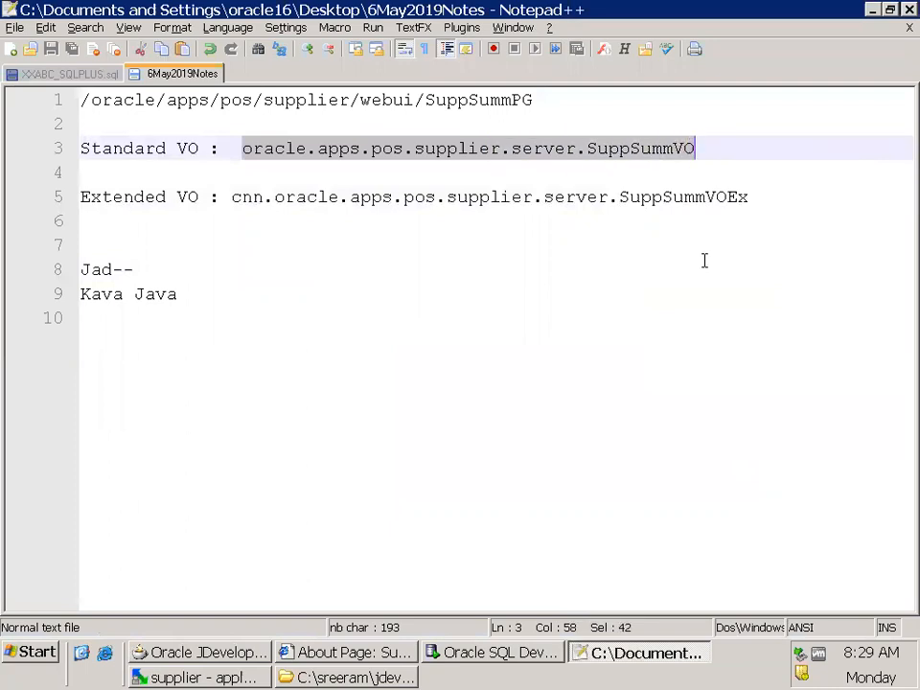
{"action": "key", "text": "alt+Tab"}
{"action": "left_click", "coordinate": [682, 259]}
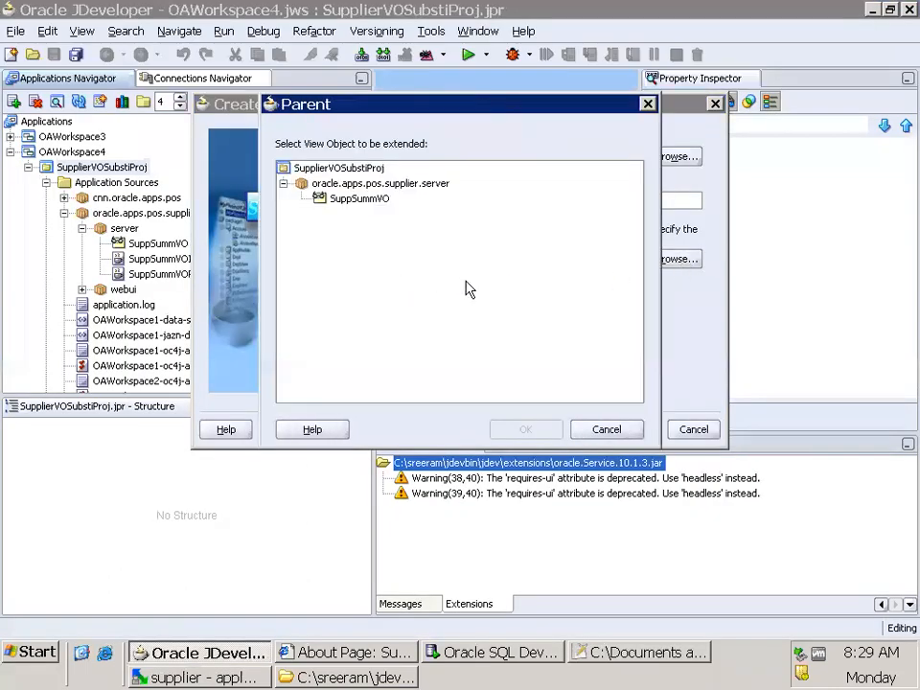
{"action": "left_click_drag", "start_coordinate": [326, 104], "coordinate": [422, 241]}
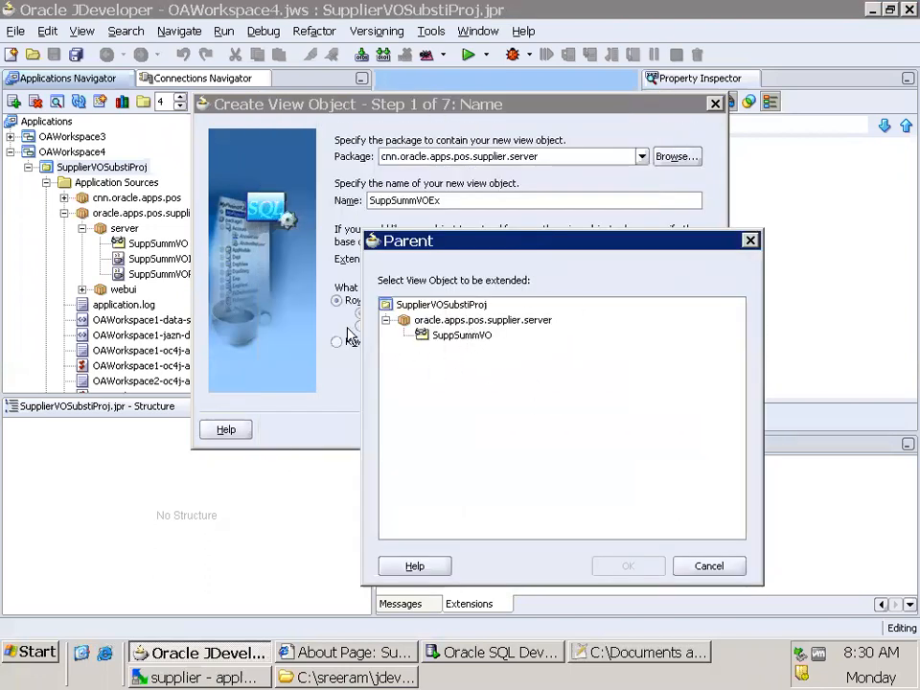
{"action": "left_click_drag", "start_coordinate": [494, 249], "coordinate": [496, 299]}
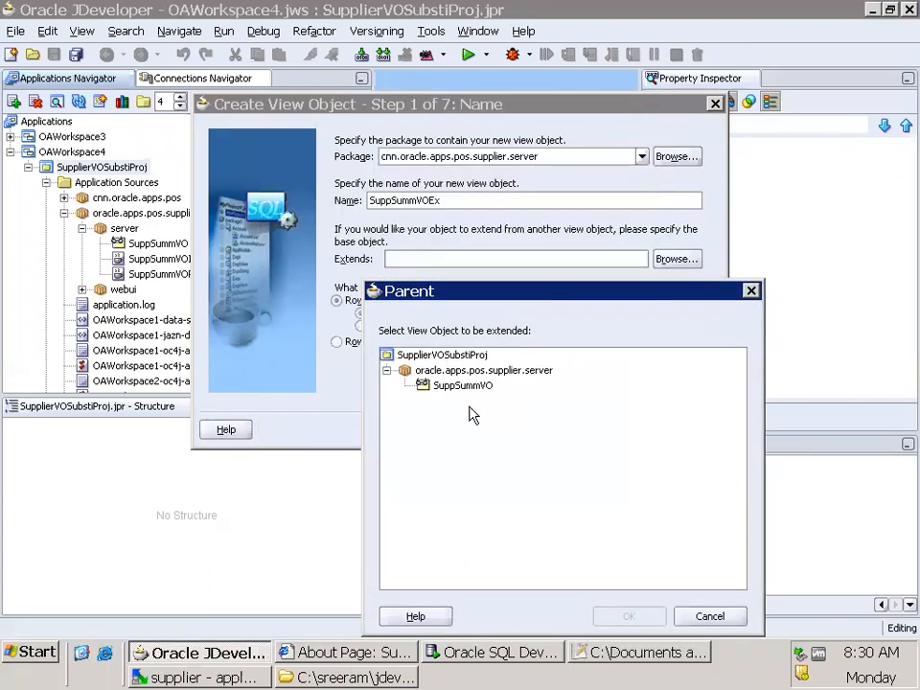
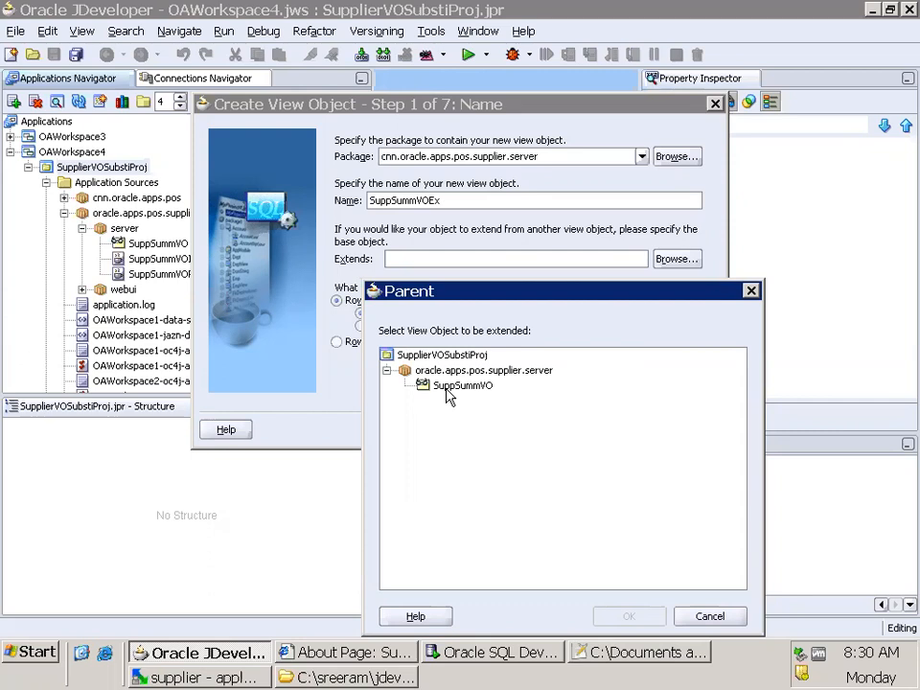
Switch to the Notepad++ notes and add the entry VOEx1 below the Extended VO line
{"action": "left_click", "coordinate": [648, 655]}
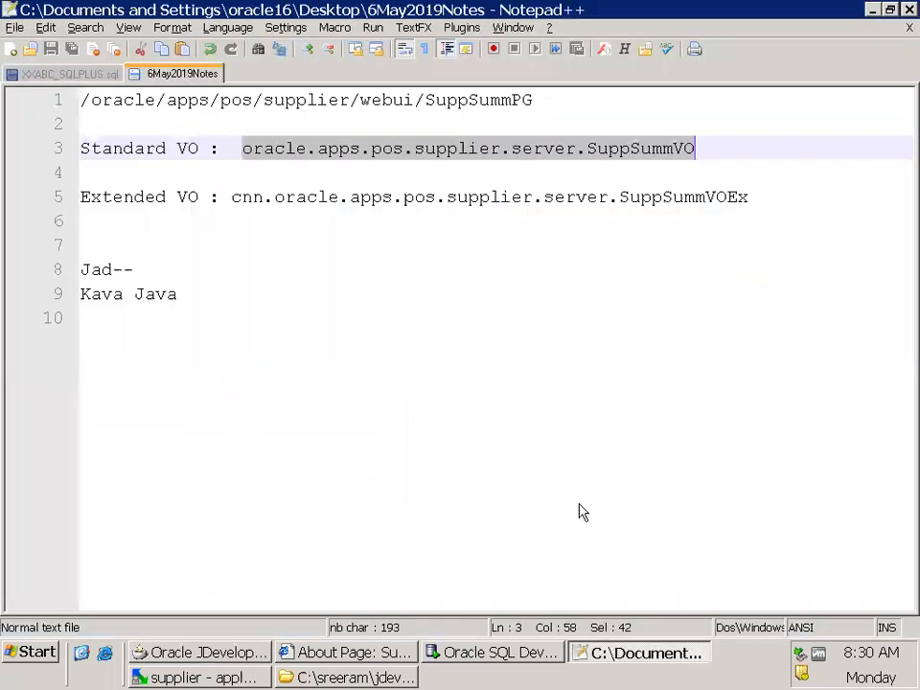
{"action": "left_click", "coordinate": [570, 229]}
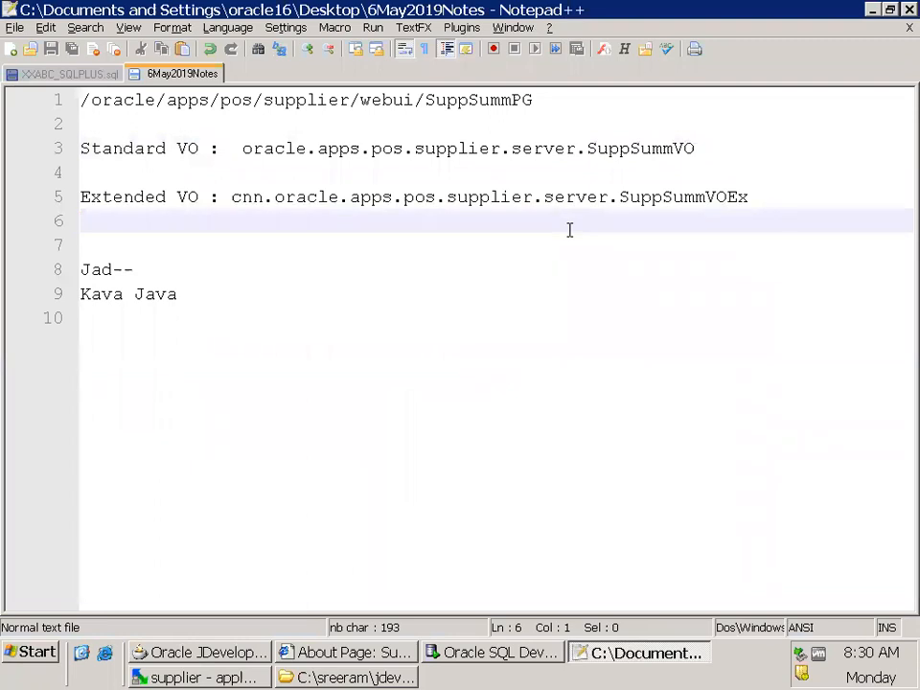
{"action": "key", "text": "Return"}
{"action": "key", "text": "Return"}
{"action": "type", "text": "VOE"}
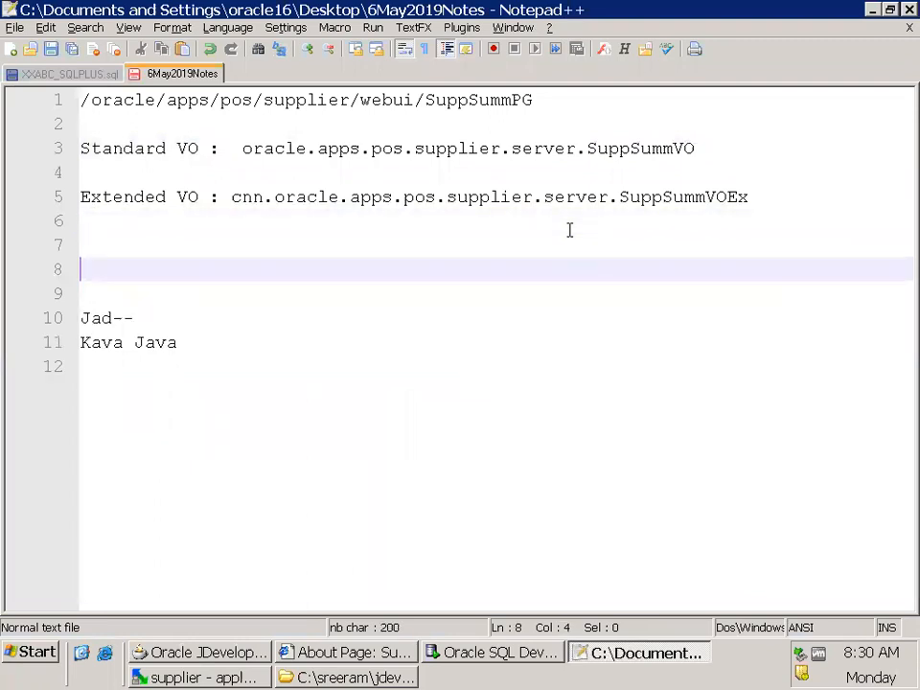
{"action": "type", "text": "x1"}
{"action": "key", "text": "Return"}
{"action": "key", "text": "Return"}
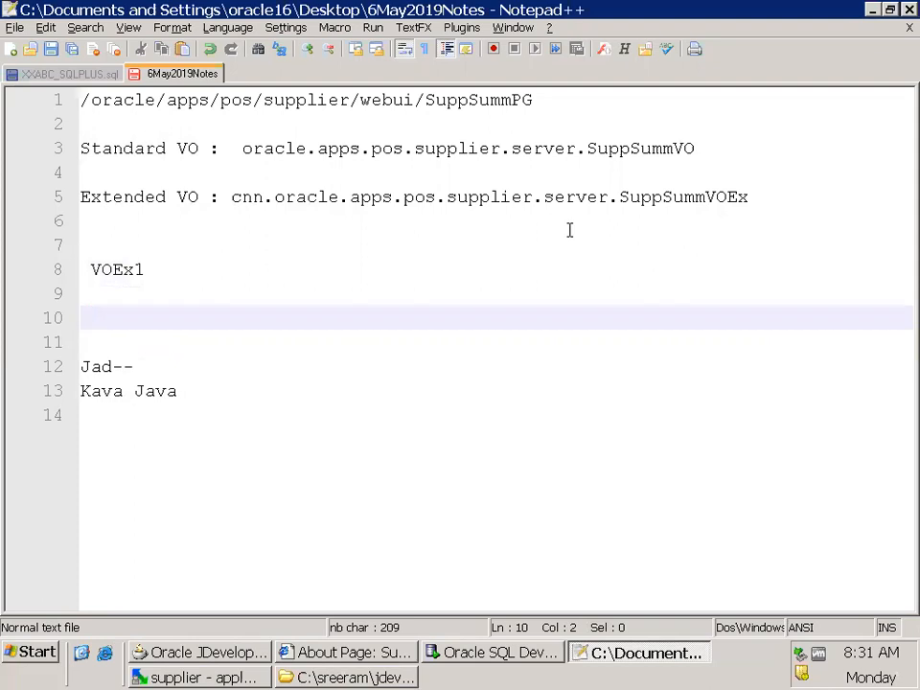
Add the extension chain to the notes as the entries "VOEx2 -->VOEx1" and "VOEx1--->VO"
{"action": "type", "text": "VOEx2 --"}
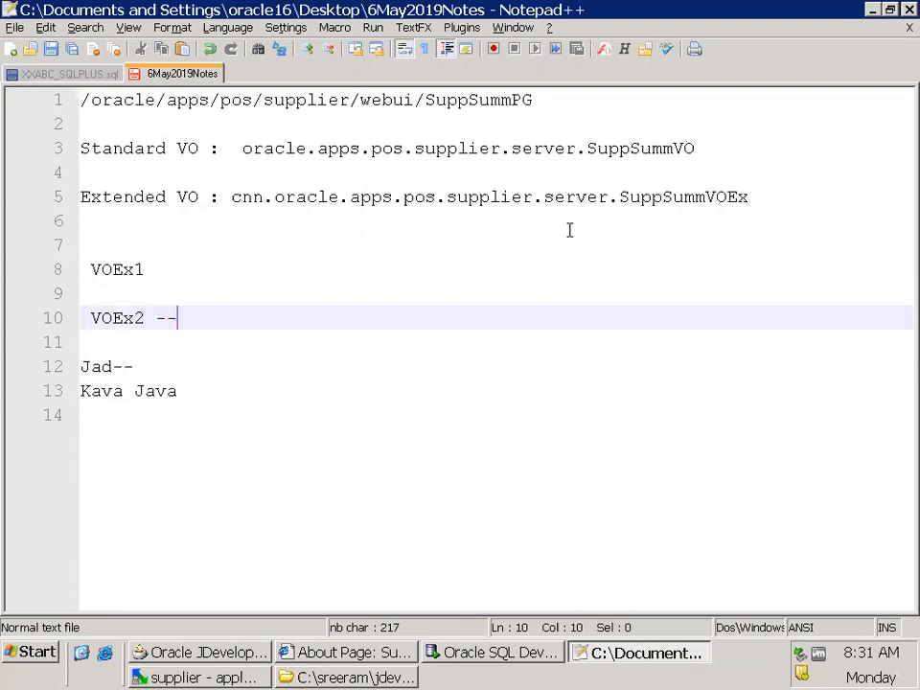
{"action": "type", "text": ">VOEx1"}
{"action": "key", "text": "Return"}
{"action": "key", "text": "Return"}
{"action": "type", "text": "VOEx1"}
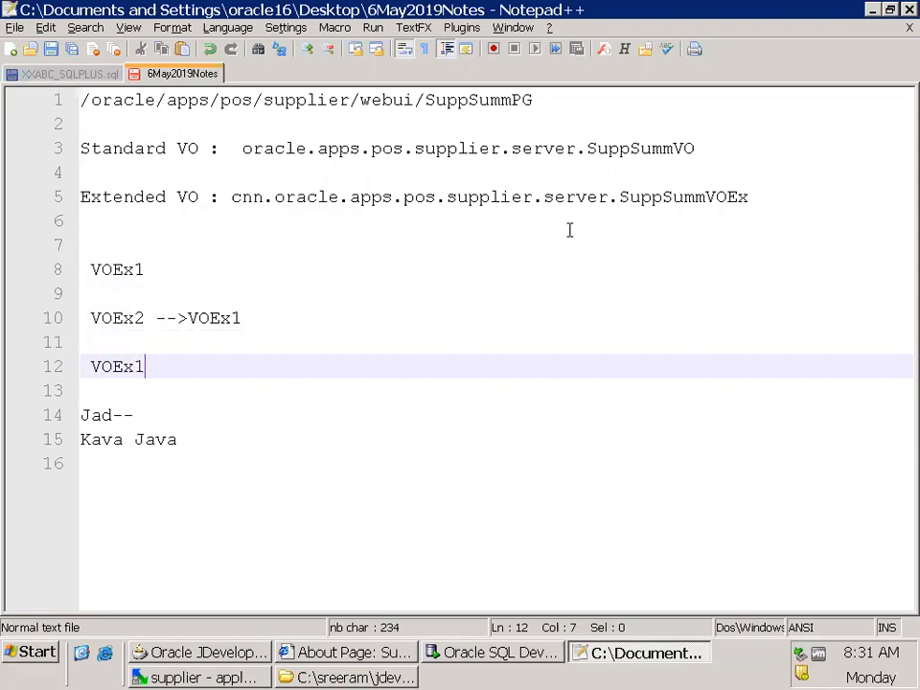
{"action": "type", "text": "--->VO"}
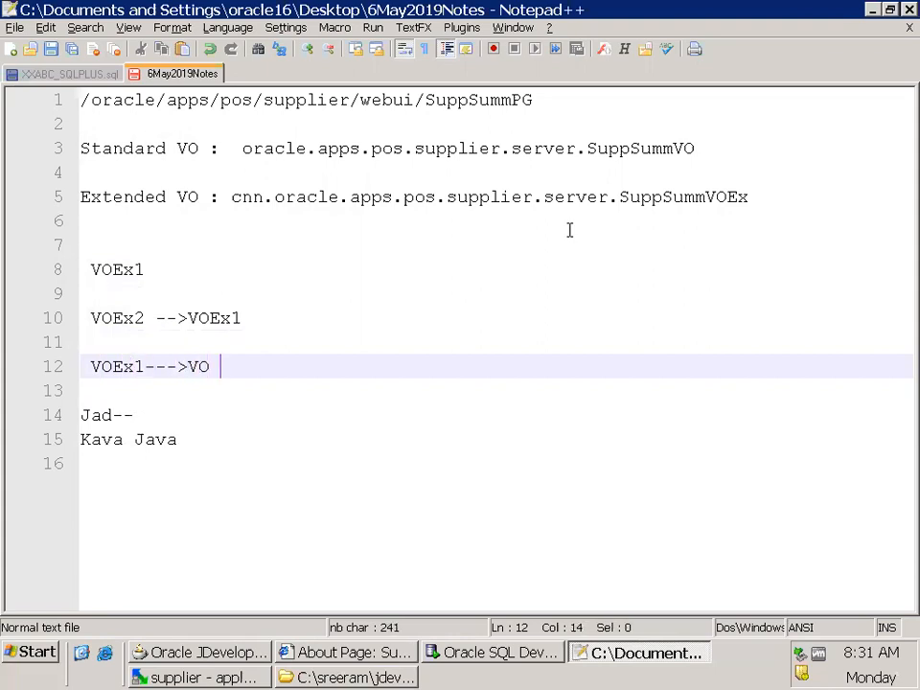
{"action": "key", "text": "BackSpace"}
Switch to JDeveloper and choose SuppSummVO from oracle.apps.pos.supplier.server as the view object to extend
{"action": "key", "text": "alt+Tab"}
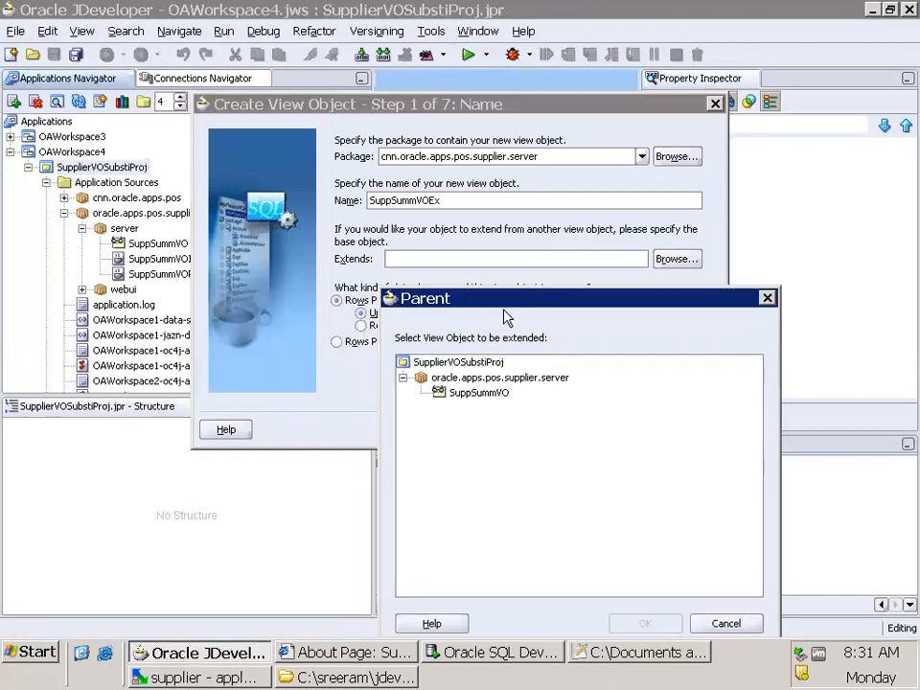
{"action": "left_click", "coordinate": [491, 398]}
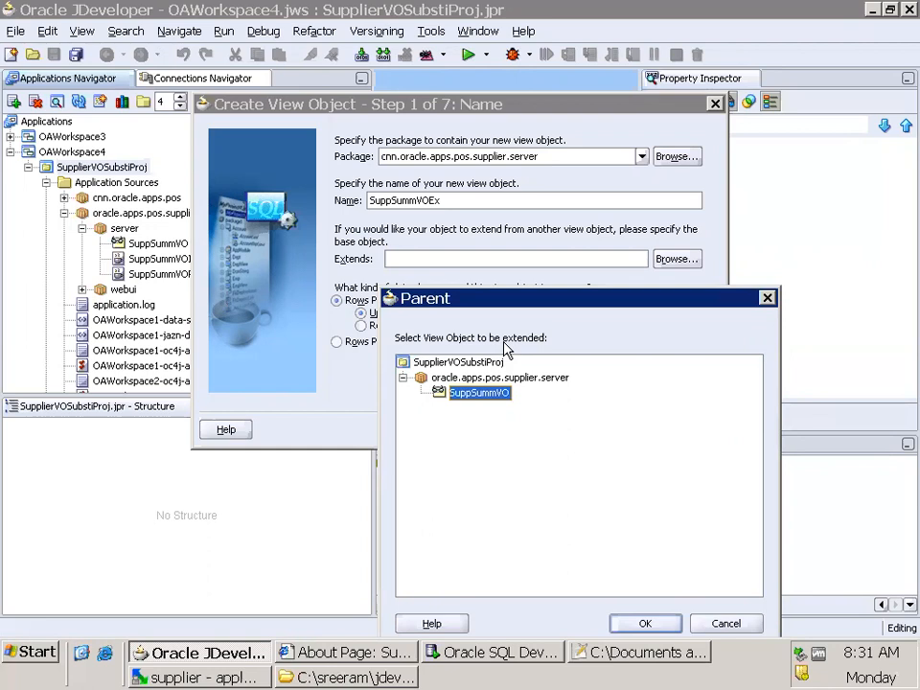
{"action": "left_click", "coordinate": [658, 625]}
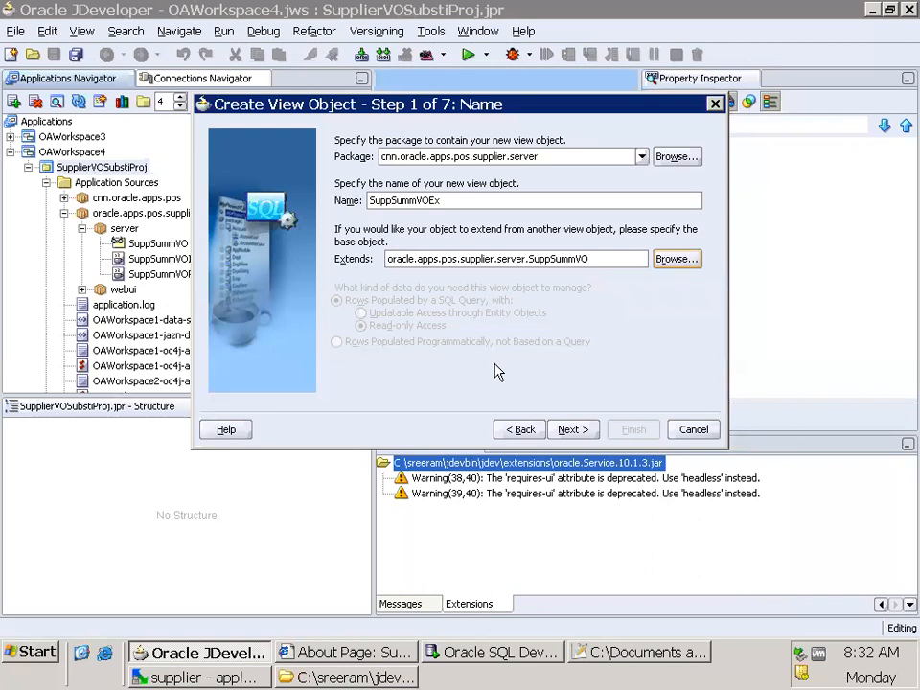
Accept the inherited query, attribute and Java settings for SuppSummVOEx, finish creating the view object and save all files
{"action": "left_click", "coordinate": [571, 430]}
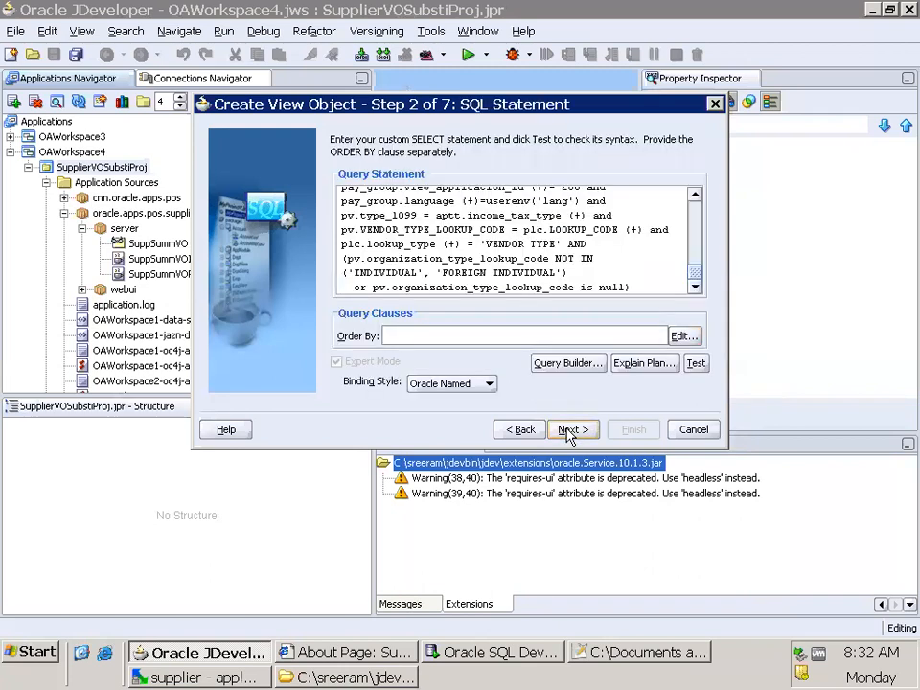
{"action": "left_click", "coordinate": [571, 431]}
{"action": "left_click", "coordinate": [523, 430]}
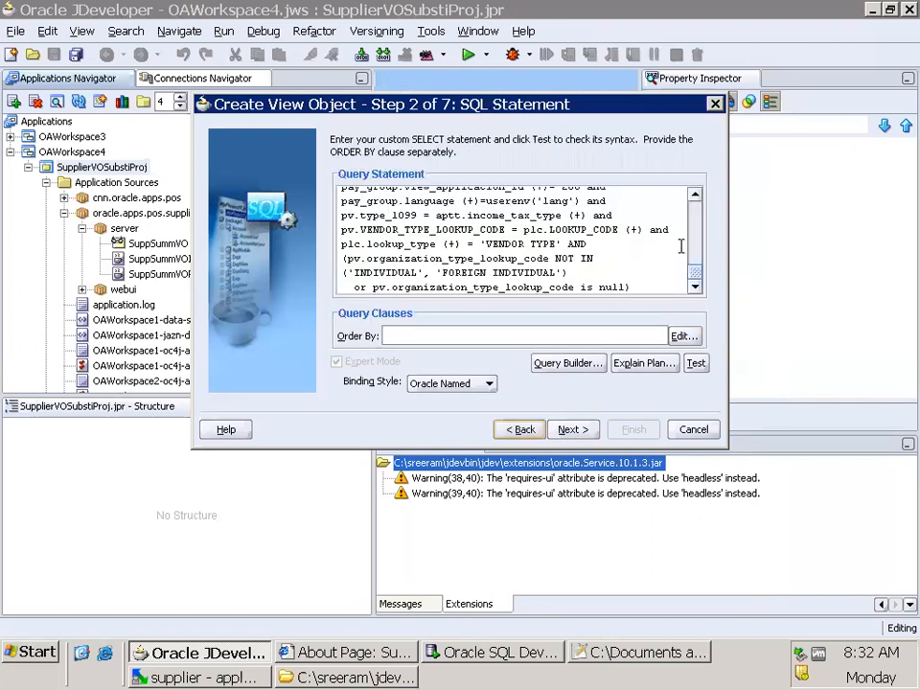
{"action": "left_click_drag", "start_coordinate": [700, 275], "coordinate": [527, 312]}
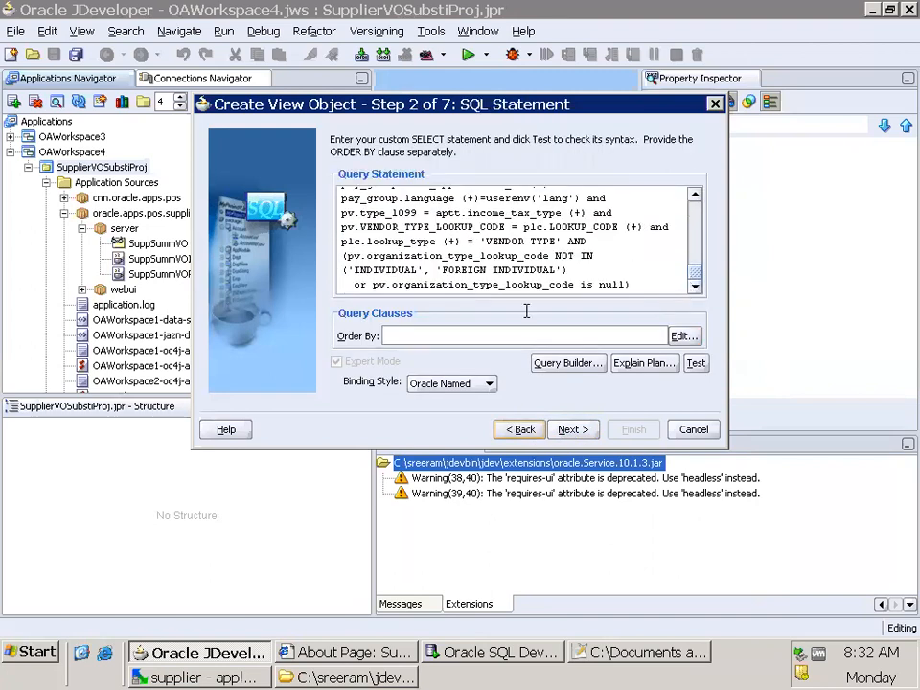
{"action": "left_click", "coordinate": [572, 433]}
{"action": "left_click", "coordinate": [572, 433]}
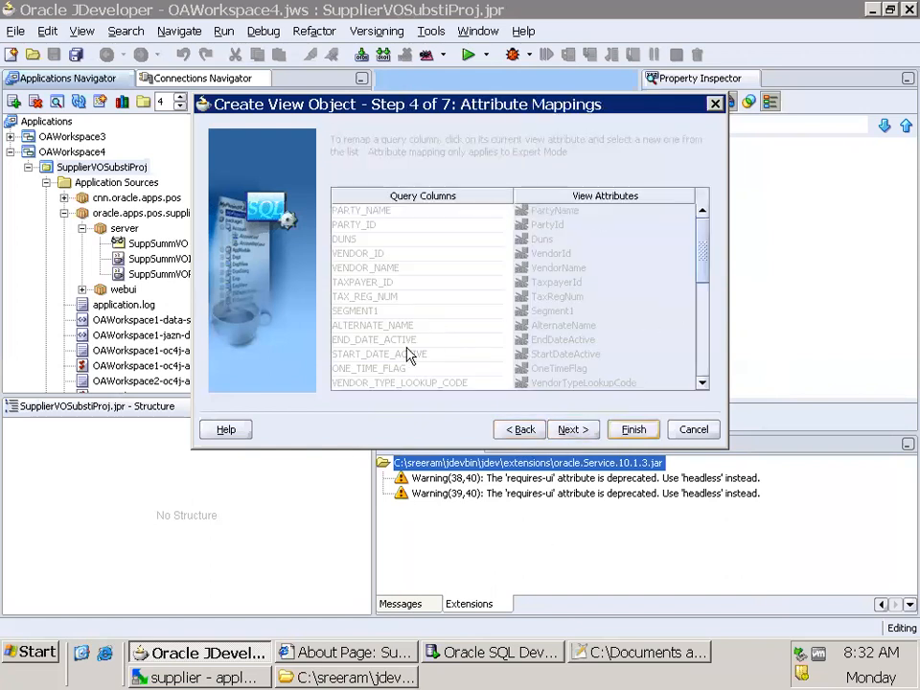
{"action": "left_click", "coordinate": [573, 433]}
{"action": "left_click", "coordinate": [574, 433]}
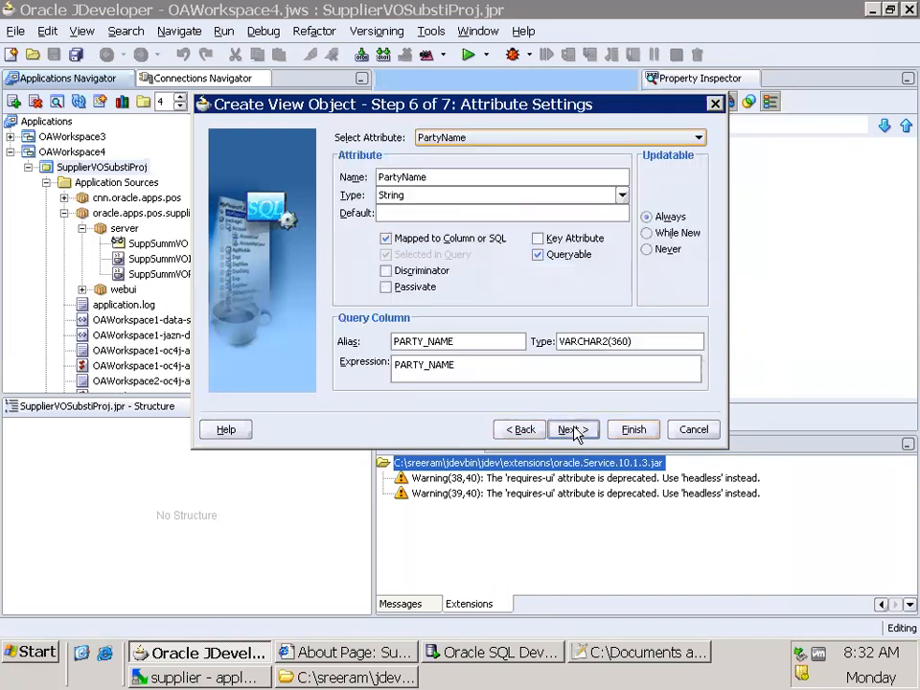
{"action": "left_click", "coordinate": [573, 431]}
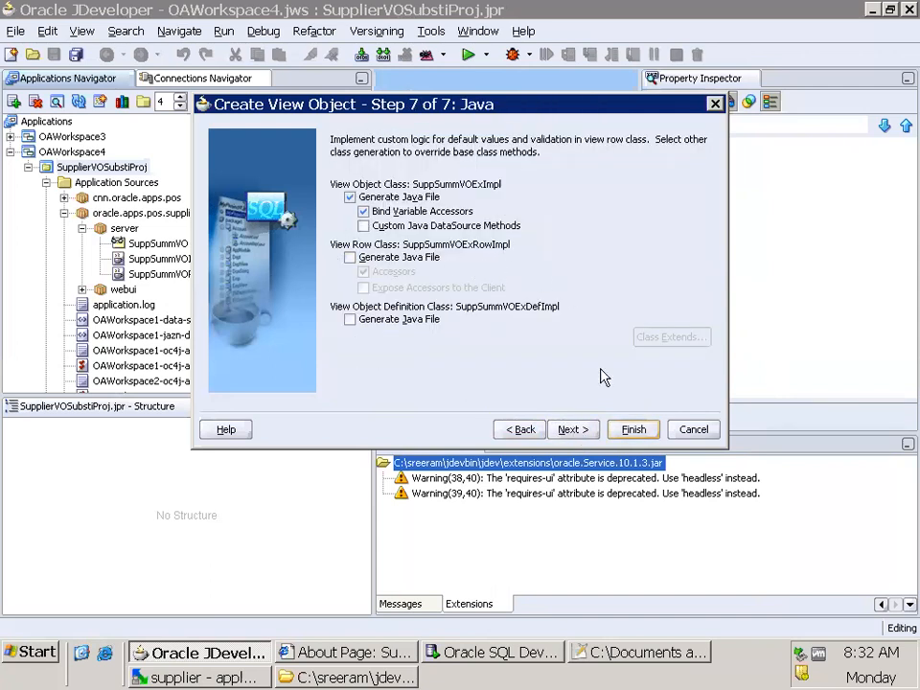
{"action": "left_click", "coordinate": [572, 431]}
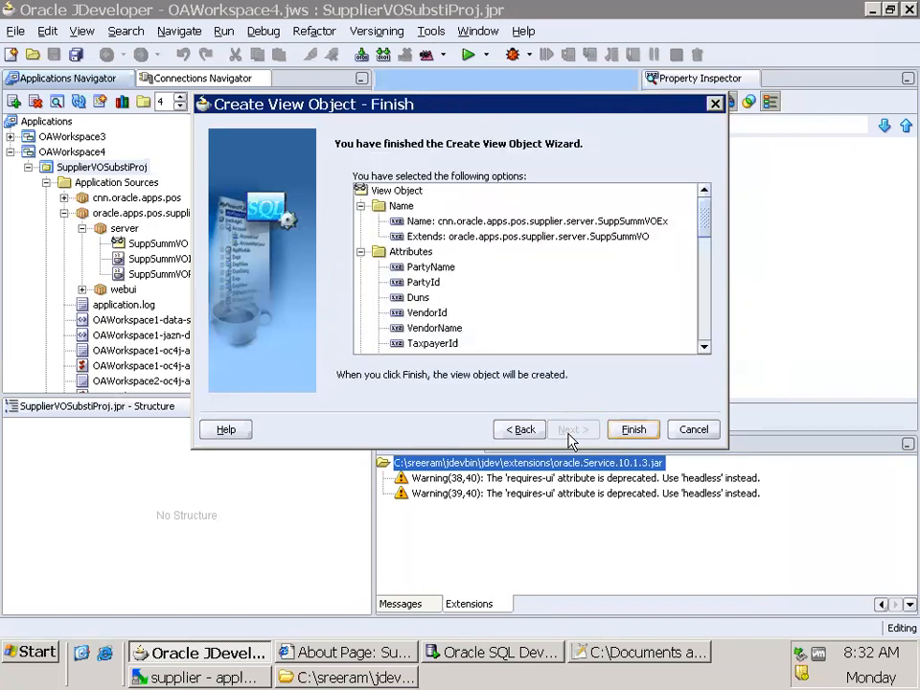
{"action": "left_click", "coordinate": [632, 431]}
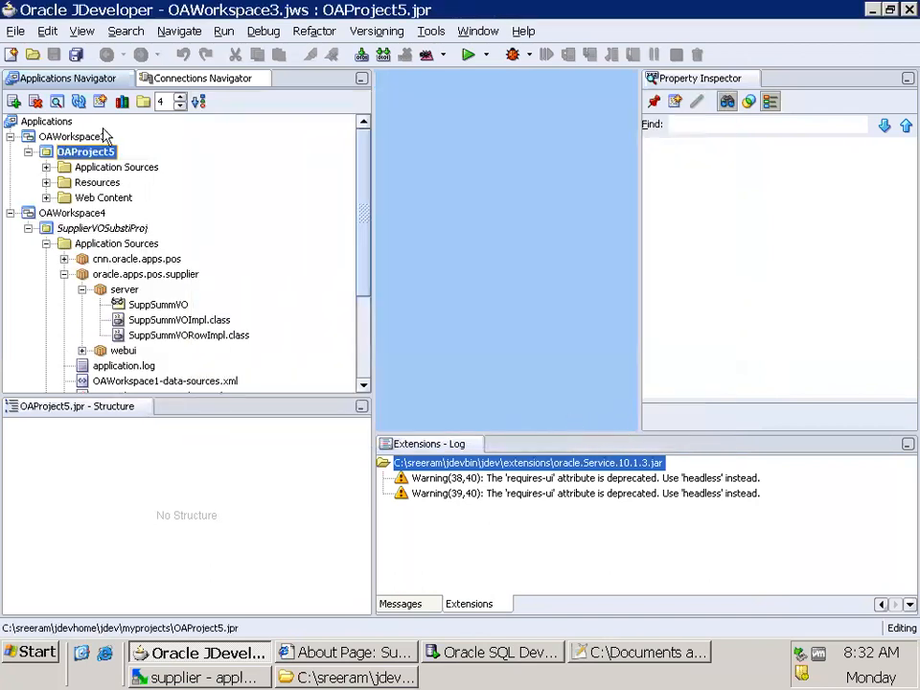
{"action": "left_click", "coordinate": [75, 55]}
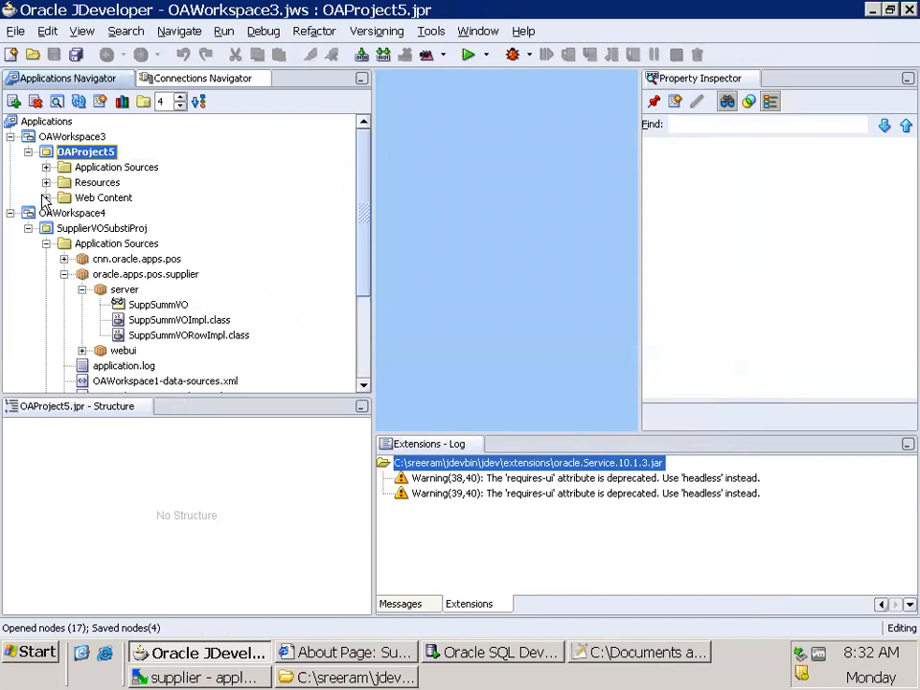
Locate SuppSummVOEx in the project's cnn.oracle.apps.pos supplier server package and select it to view its structure
{"action": "left_click", "coordinate": [28, 152]}
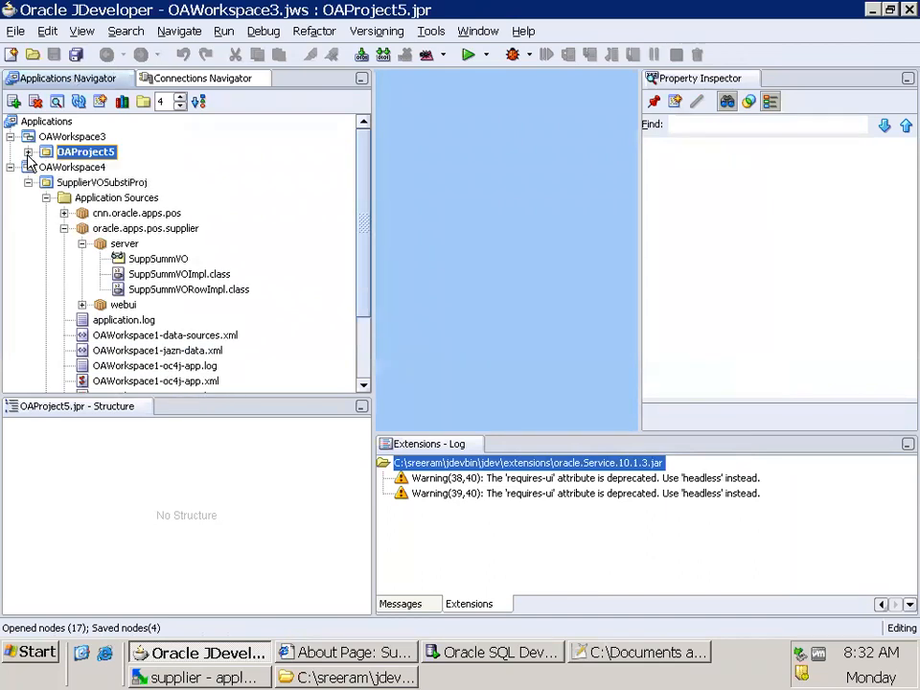
{"action": "left_click", "coordinate": [63, 213]}
{"action": "left_click", "coordinate": [81, 228]}
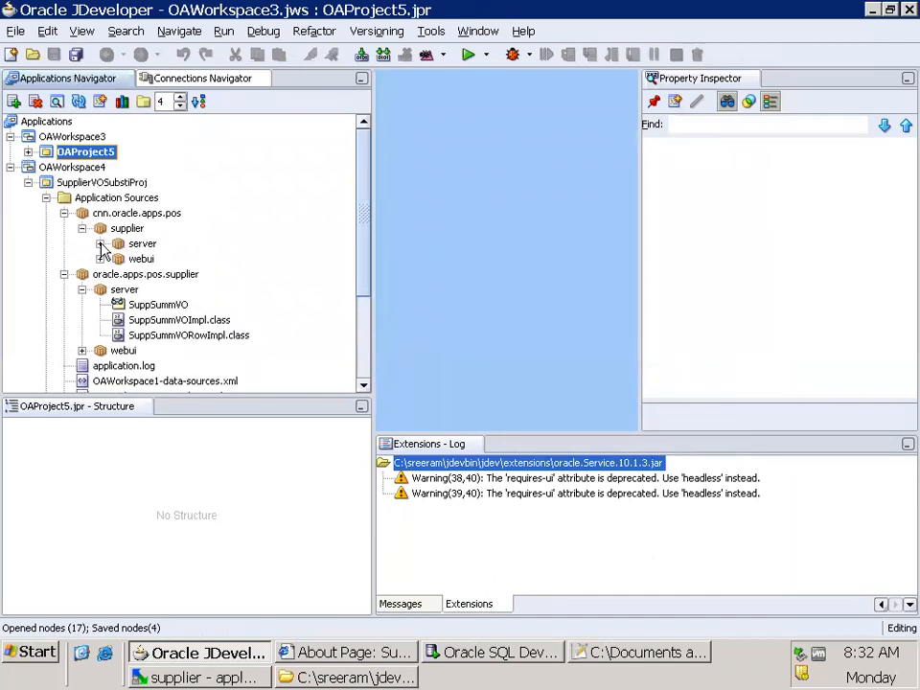
{"action": "left_click", "coordinate": [100, 244]}
{"action": "left_click", "coordinate": [182, 260]}
{"action": "left_click", "coordinate": [183, 520]}
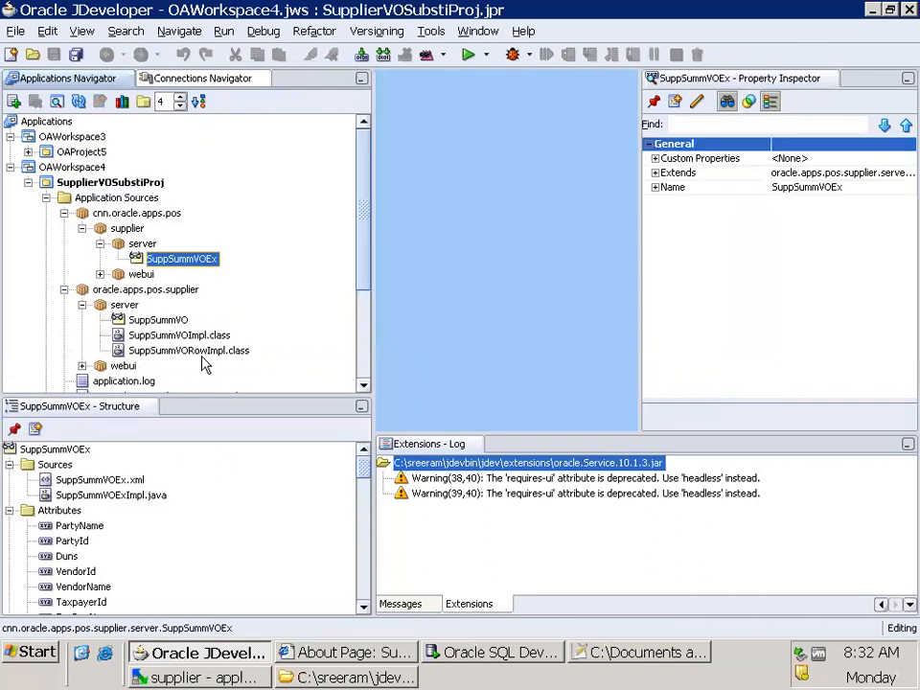
Check the SQL statement and binding style of the standard SuppSummVO in its view object editor
{"action": "double_click", "coordinate": [130, 320]}
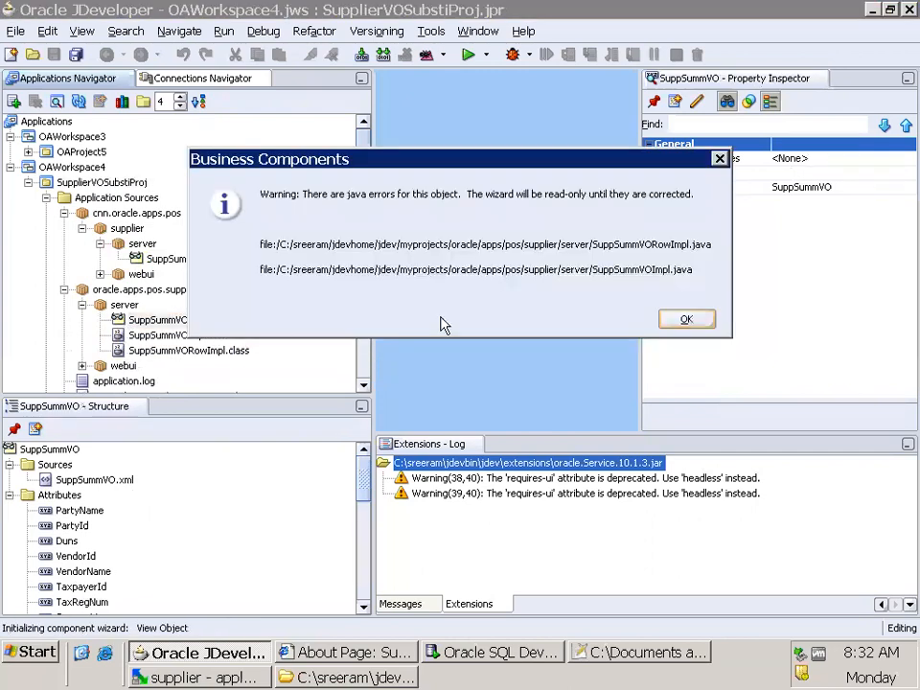
{"action": "left_click", "coordinate": [688, 319]}
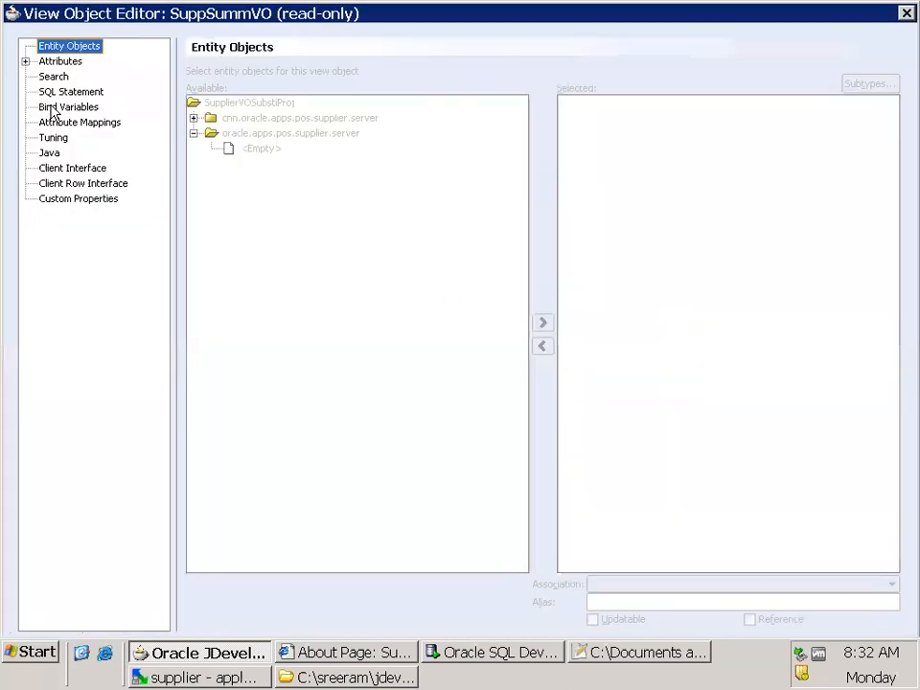
{"action": "left_click", "coordinate": [61, 94]}
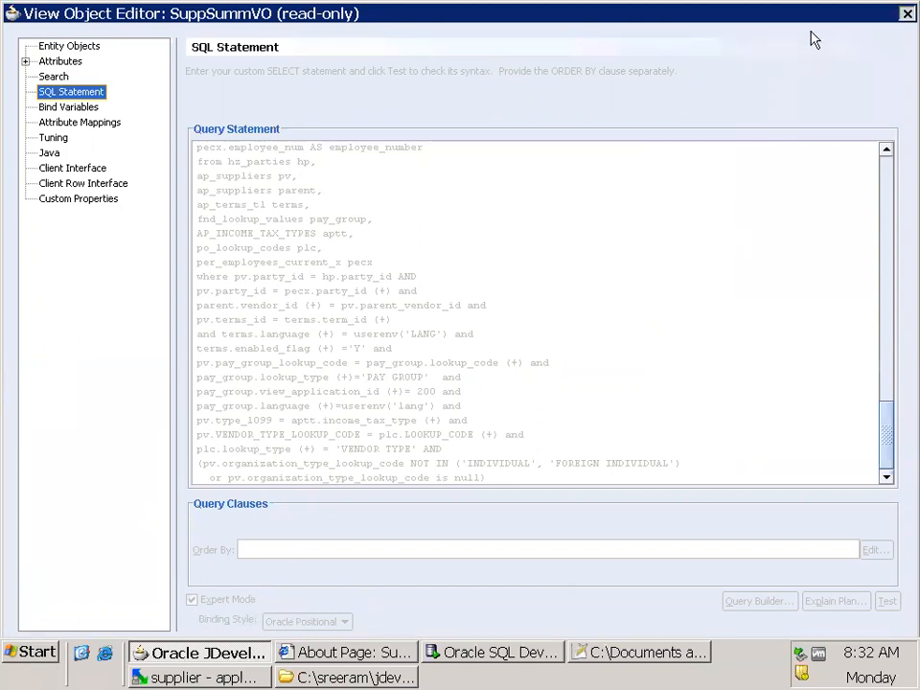
{"action": "left_click", "coordinate": [906, 13]}
Set the SQL statement's binding style of SuppSummVOEx to Oracle Positional, apply the change and save
{"action": "left_click", "coordinate": [156, 262]}
{"action": "double_click", "coordinate": [157, 263]}
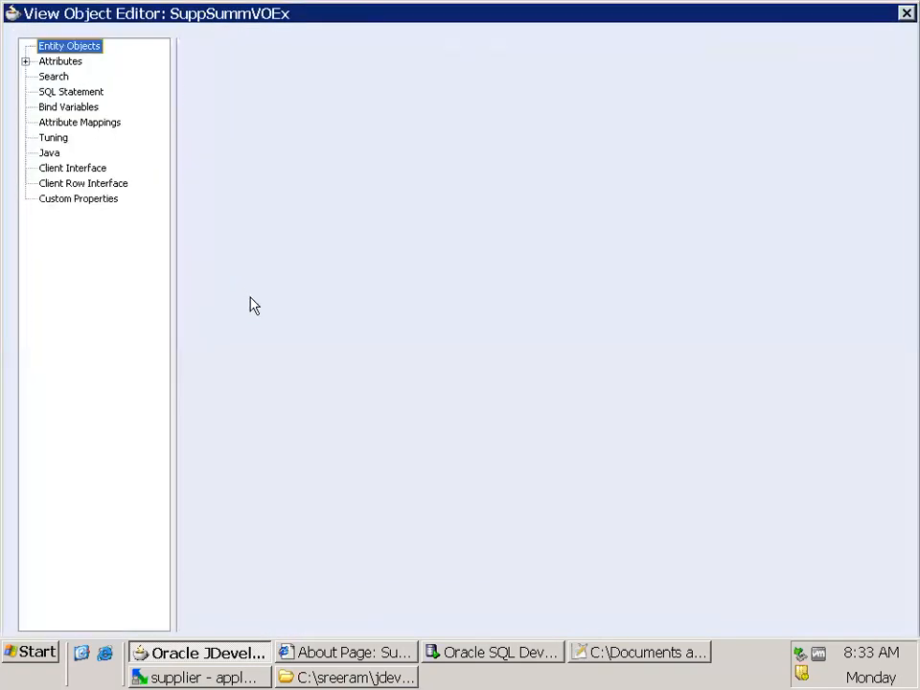
{"action": "left_click", "coordinate": [69, 91]}
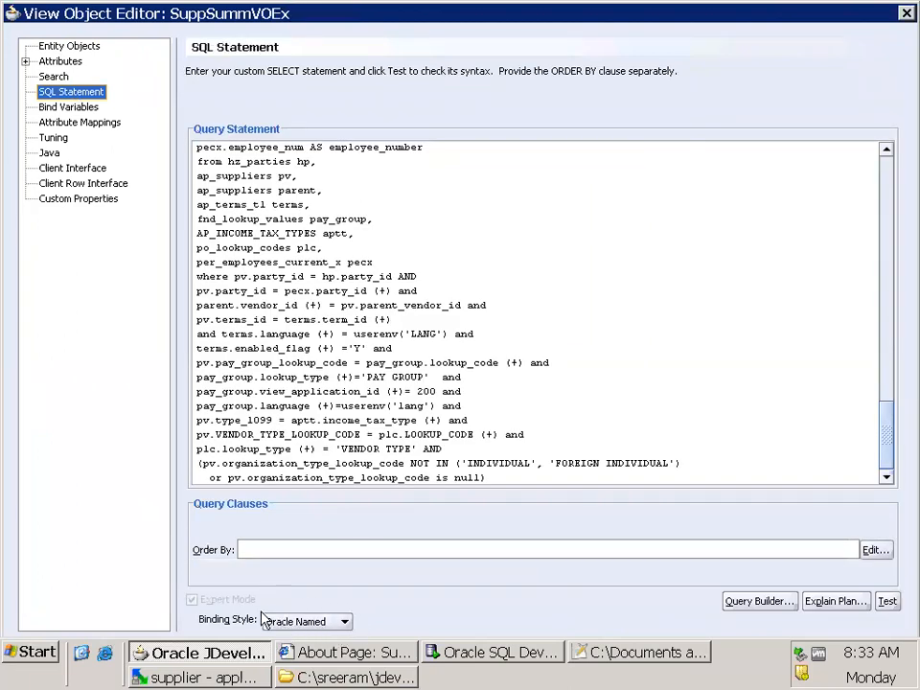
{"action": "left_click", "coordinate": [344, 621]}
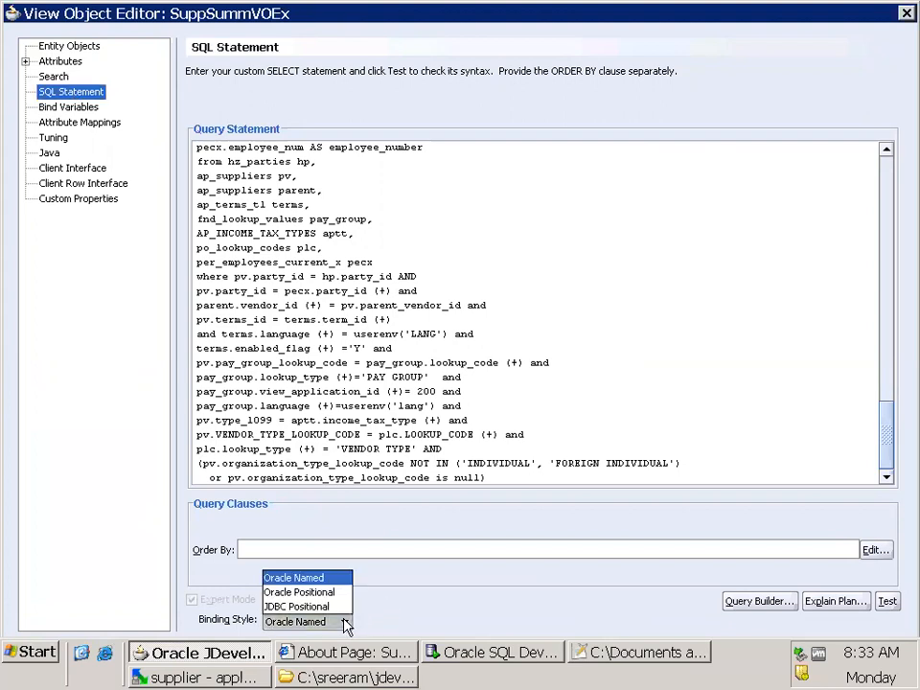
{"action": "left_click", "coordinate": [343, 594]}
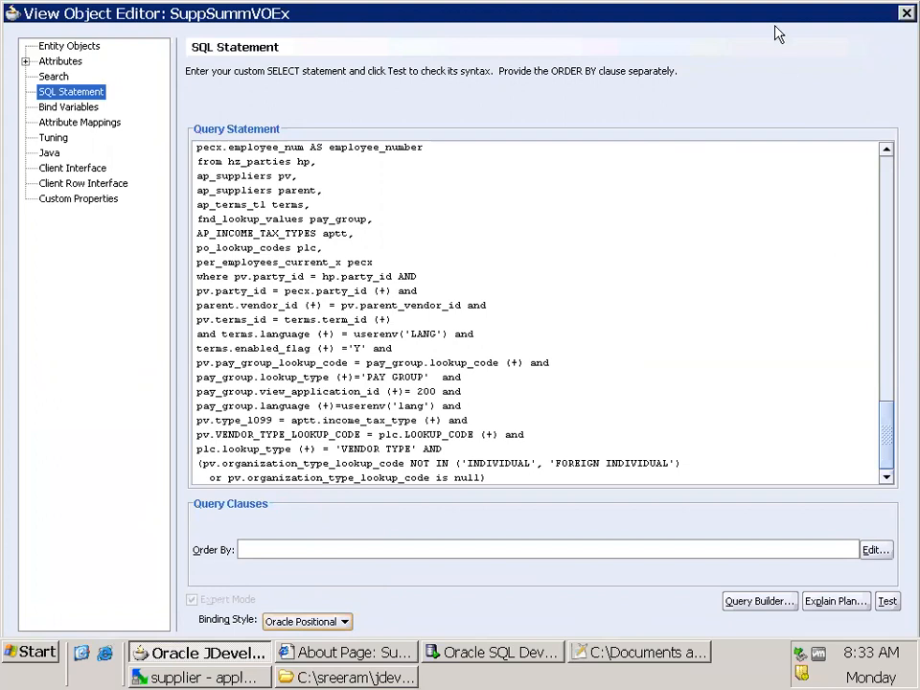
{"action": "left_click_drag", "start_coordinate": [812, 18], "coordinate": [775, 4]}
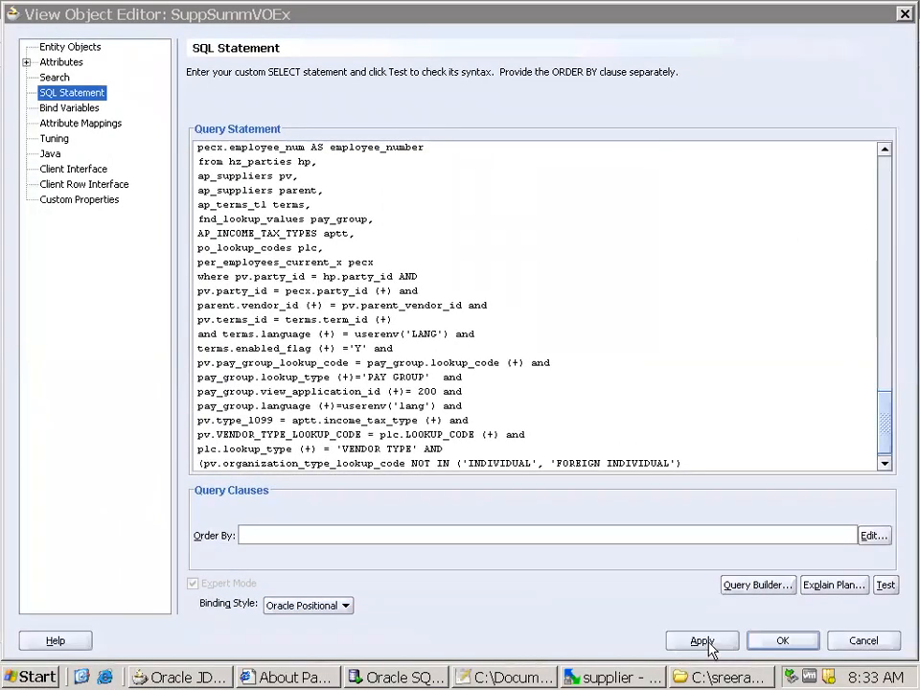
{"action": "left_click", "coordinate": [705, 641]}
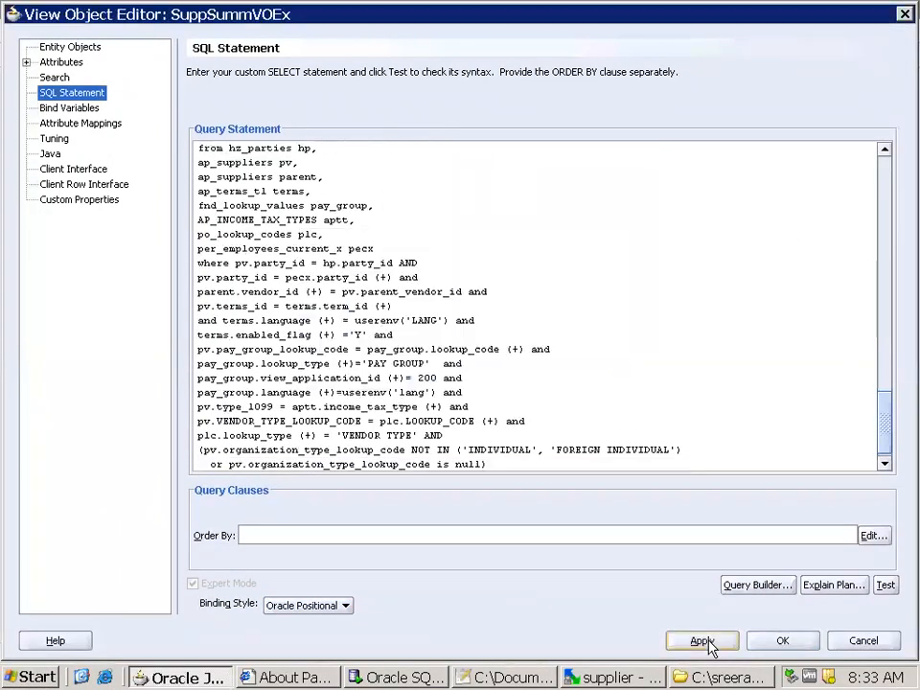
{"action": "left_click", "coordinate": [772, 642]}
{"action": "left_click", "coordinate": [52, 56]}
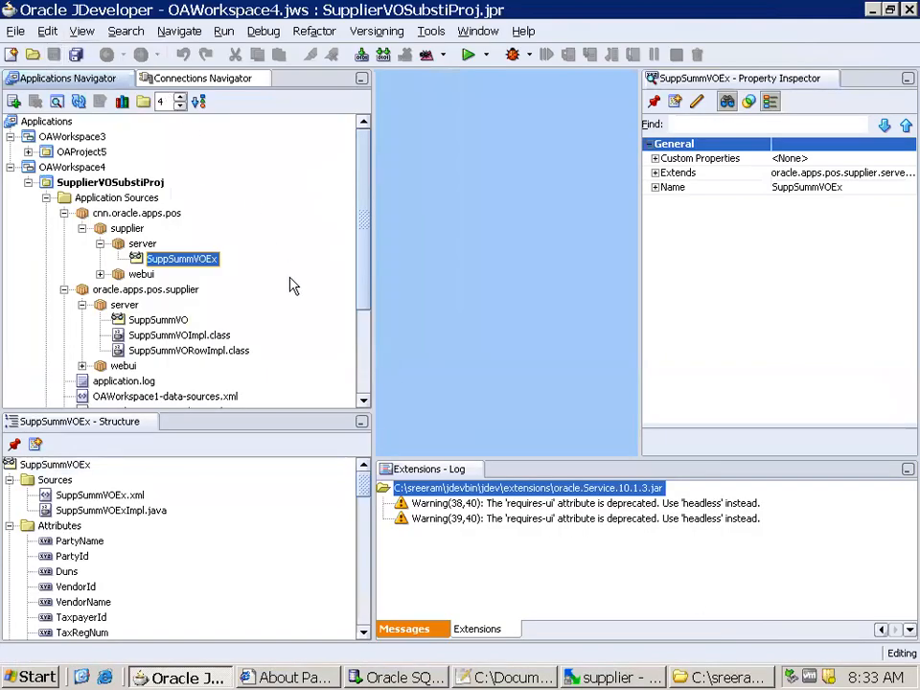
Open the SQL statement of SuppSummVOEx, review the query and copy its full text
{"action": "double_click", "coordinate": [206, 261]}
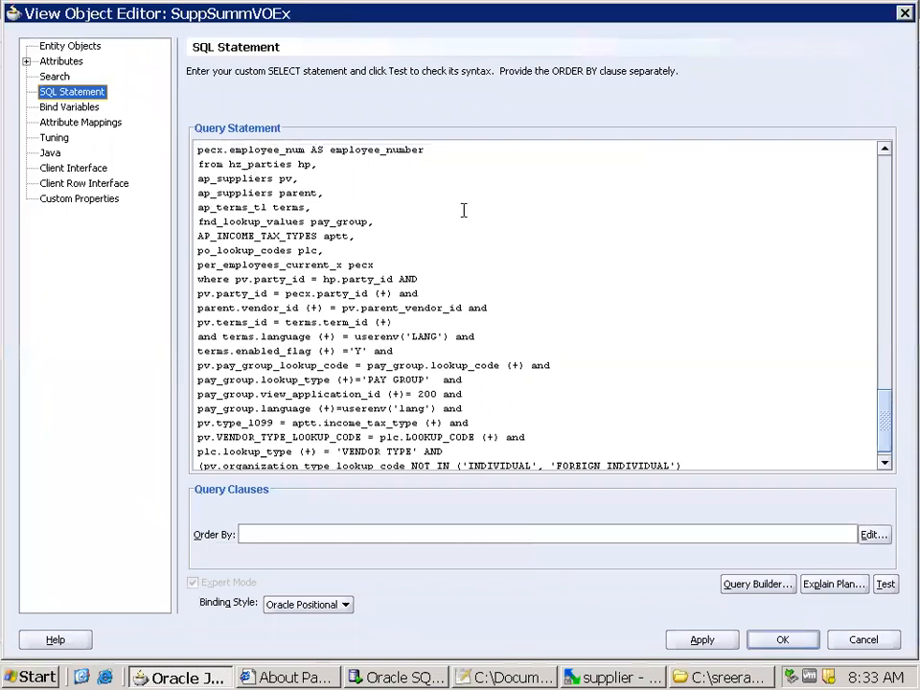
{"action": "left_click_drag", "start_coordinate": [884, 416], "coordinate": [873, 165]}
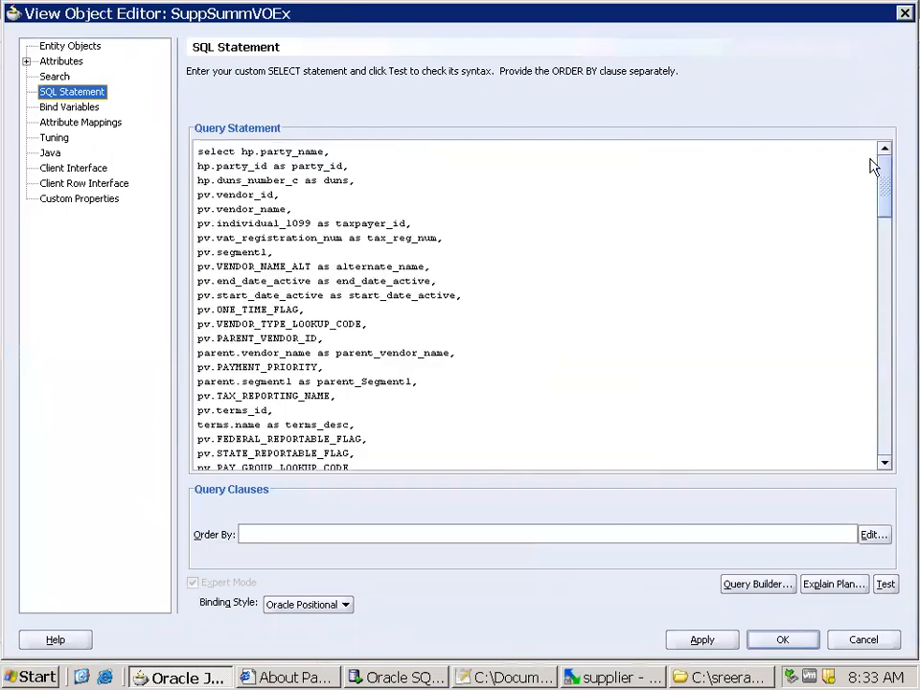
{"action": "scroll", "coordinate": [484, 395], "scroll_direction": "down", "scroll_amount": 5}
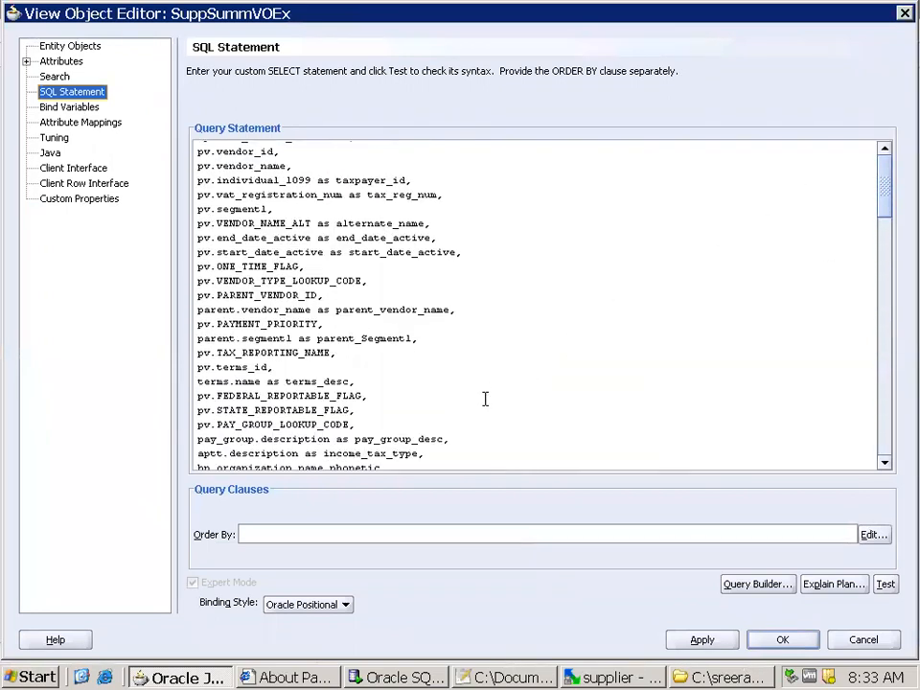
{"action": "scroll", "coordinate": [478, 404], "scroll_direction": "down", "scroll_amount": 1}
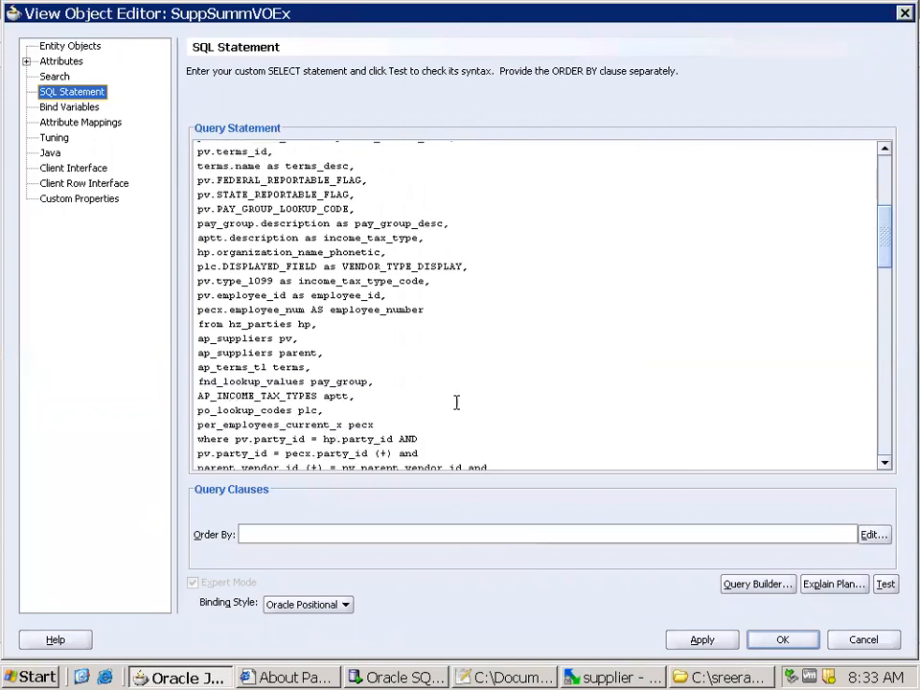
{"action": "key", "text": "ctrl+a"}
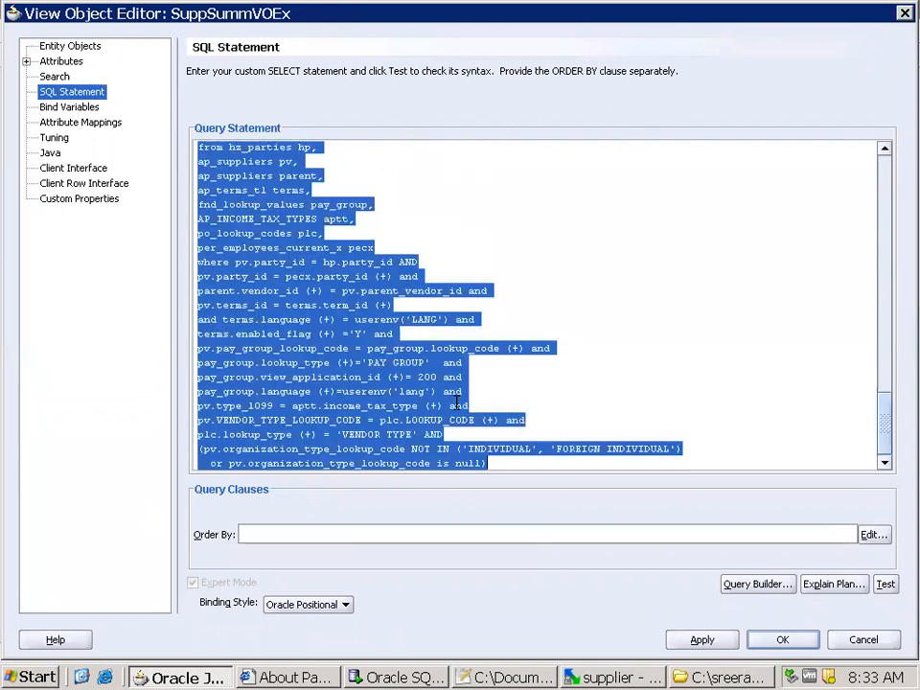
Switch to Oracle SQL Developer, dismiss the tip, close both open SQL files and connect to AppsConn
{"action": "left_click", "coordinate": [396, 677]}
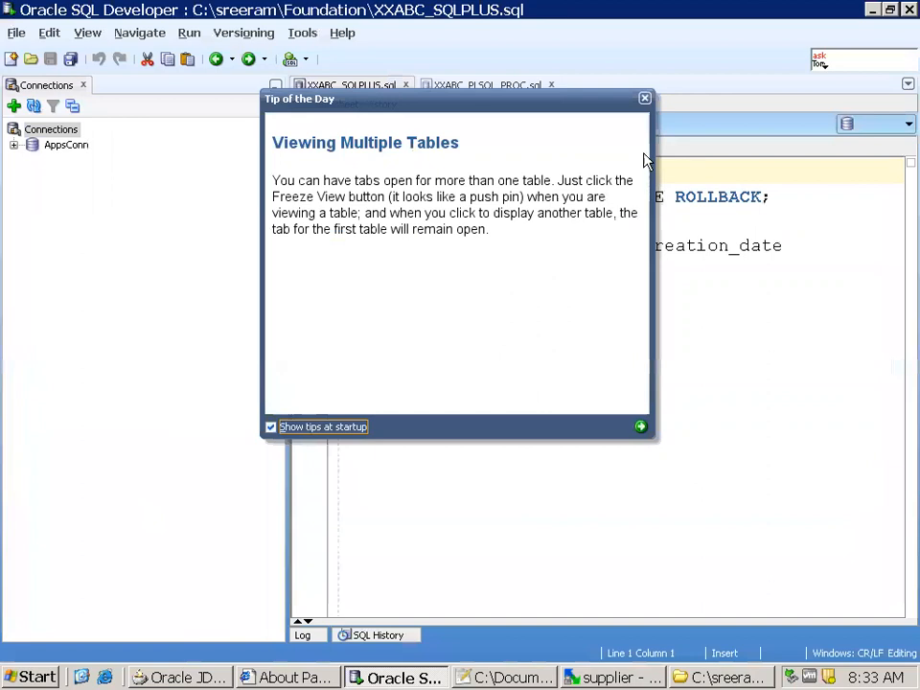
{"action": "left_click", "coordinate": [645, 98]}
{"action": "left_click", "coordinate": [405, 85]}
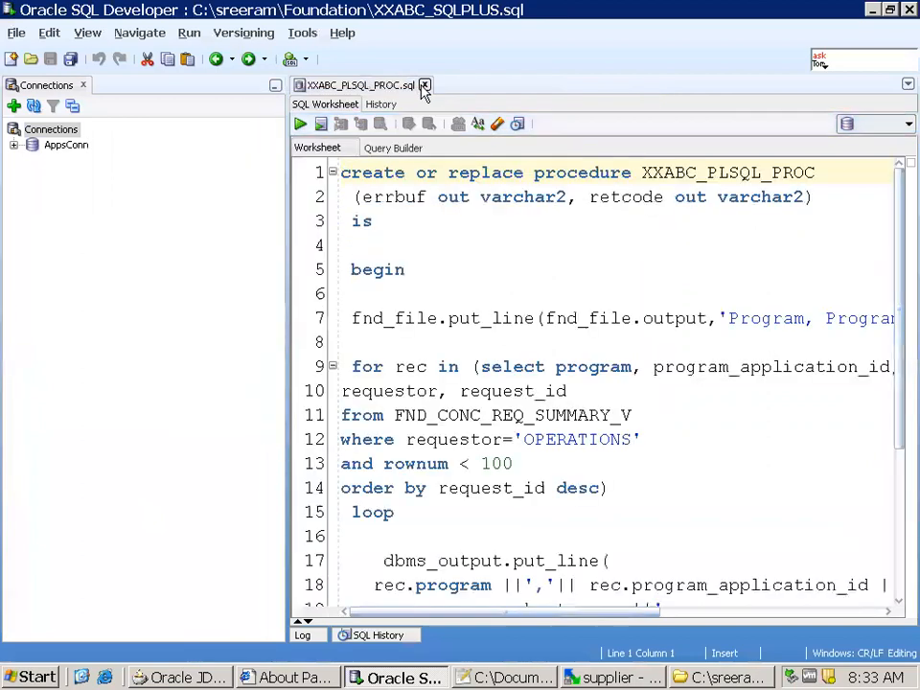
{"action": "left_click", "coordinate": [424, 85]}
{"action": "double_click", "coordinate": [64, 146]}
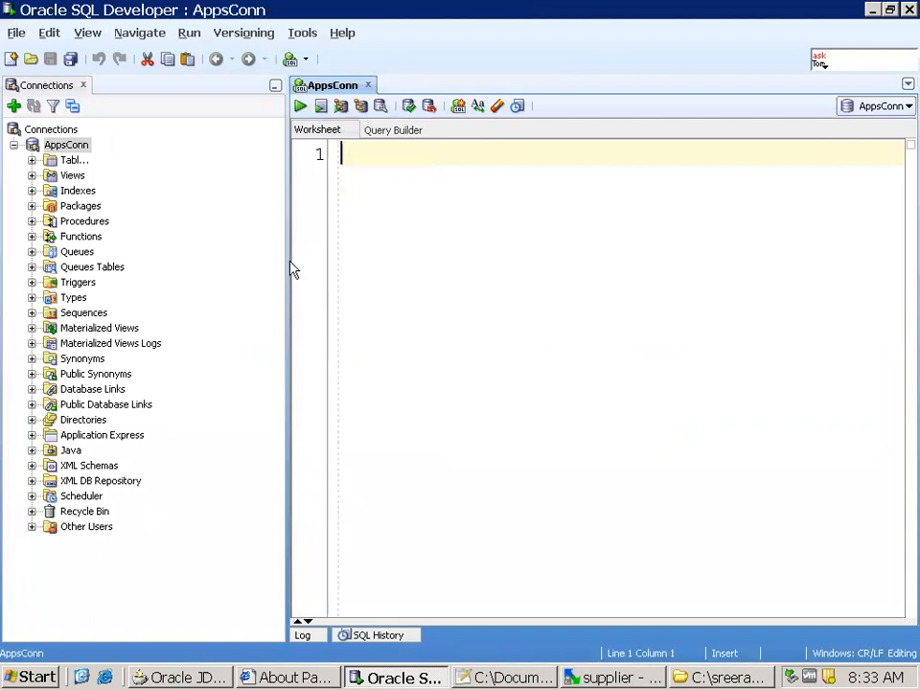
Widen the AppsConn worksheet, paste the SuppSummVOEx query into it and run the statement
{"action": "left_click_drag", "start_coordinate": [117, 269], "coordinate": [156, 270]}
{"action": "left_click_drag", "start_coordinate": [287, 275], "coordinate": [144, 274]}
{"action": "left_click", "coordinate": [293, 268]}
{"action": "key", "text": "ctrl+v"}
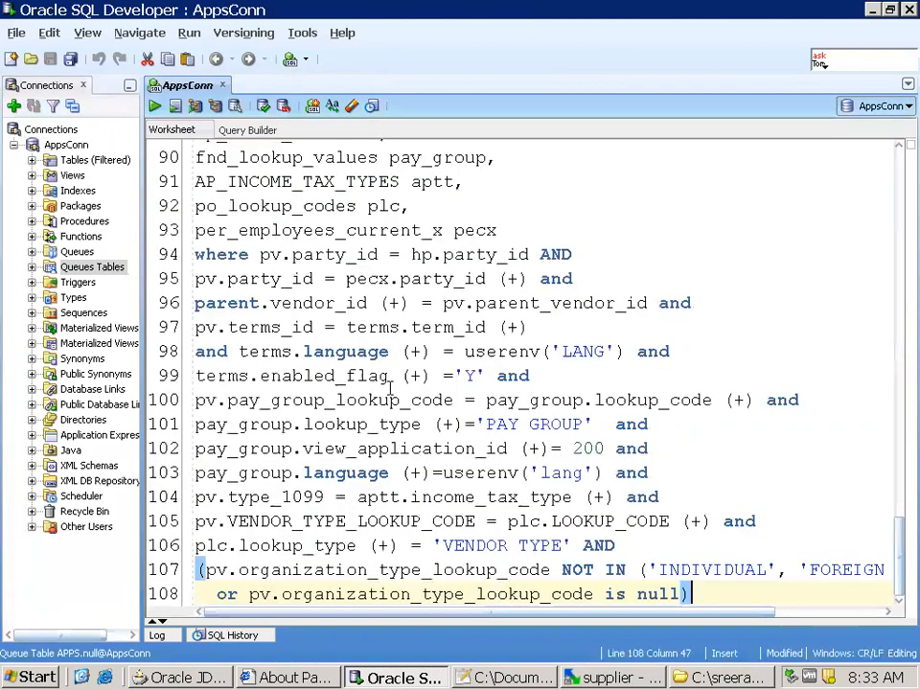
{"action": "scroll", "coordinate": [666, 473], "scroll_direction": "up", "scroll_amount": 4}
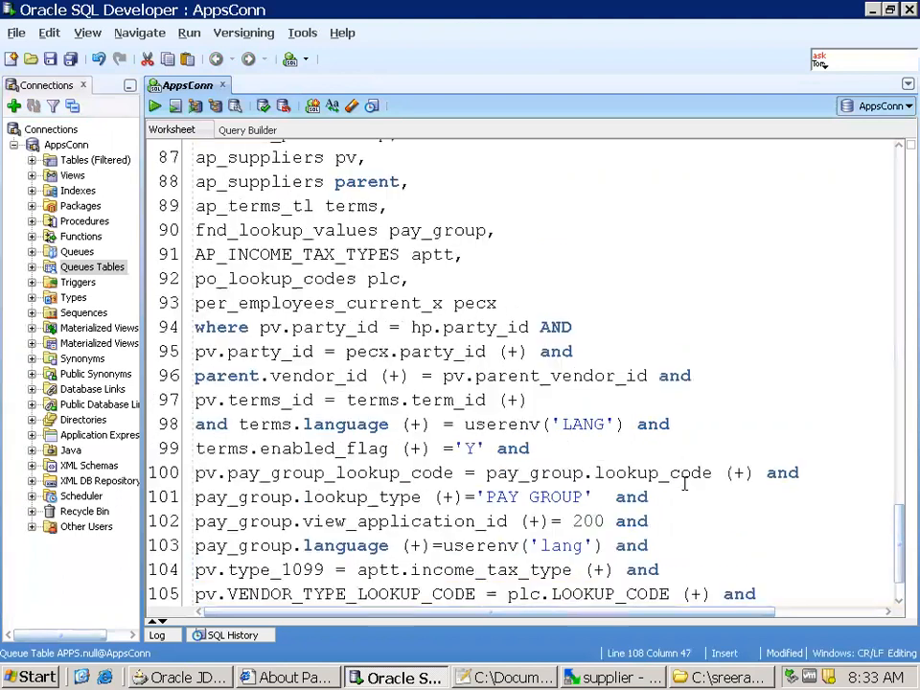
{"action": "key", "text": "ctrl+Return"}
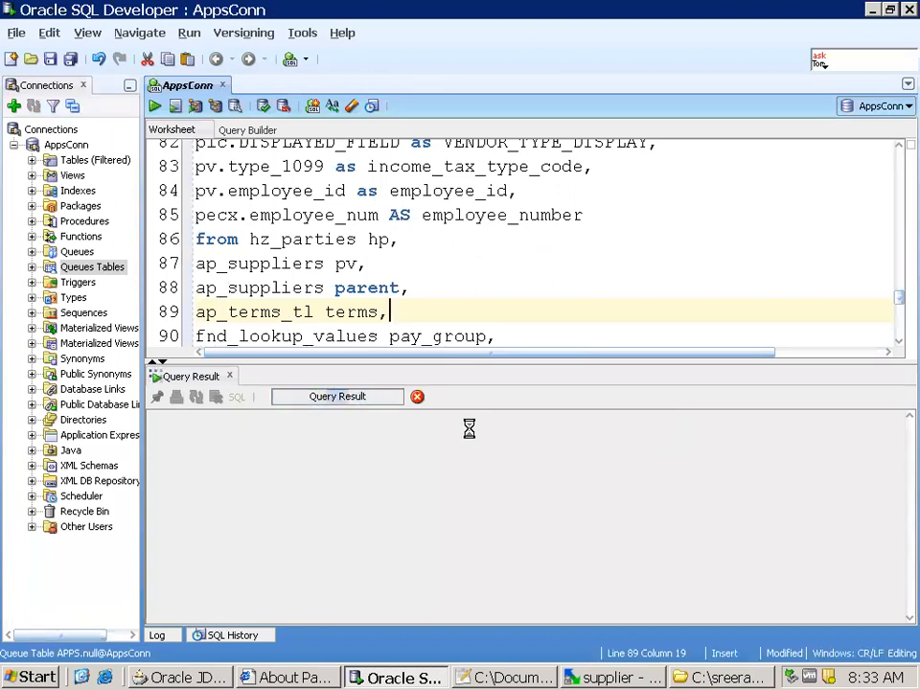
Examine the employee_number alias and the hz_parties, ap_suppliers and ap_terms_tl tables in the query's from clause
{"action": "double_click", "coordinate": [286, 213]}
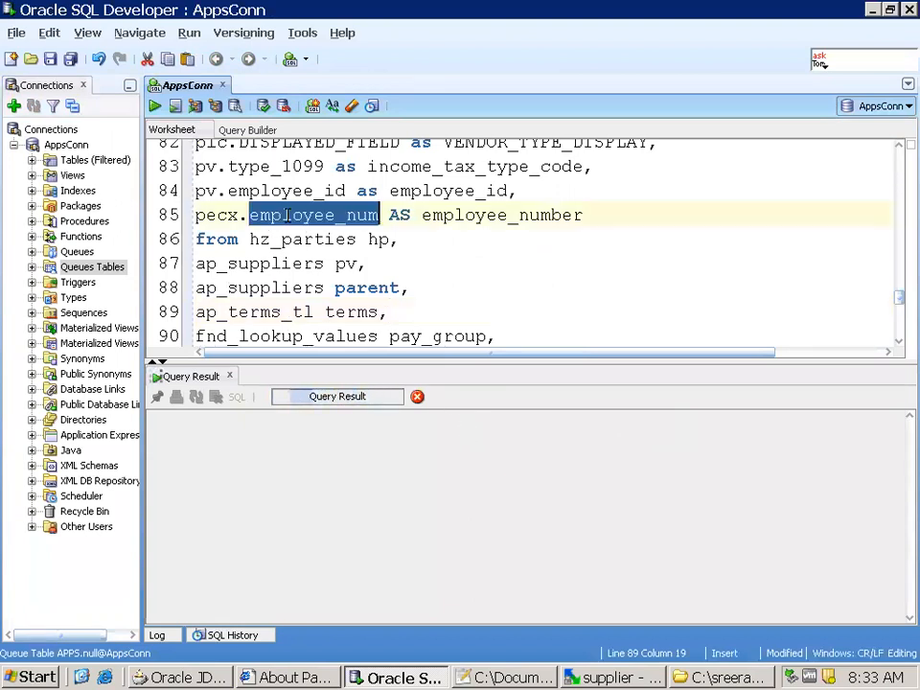
{"action": "double_click", "coordinate": [477, 214]}
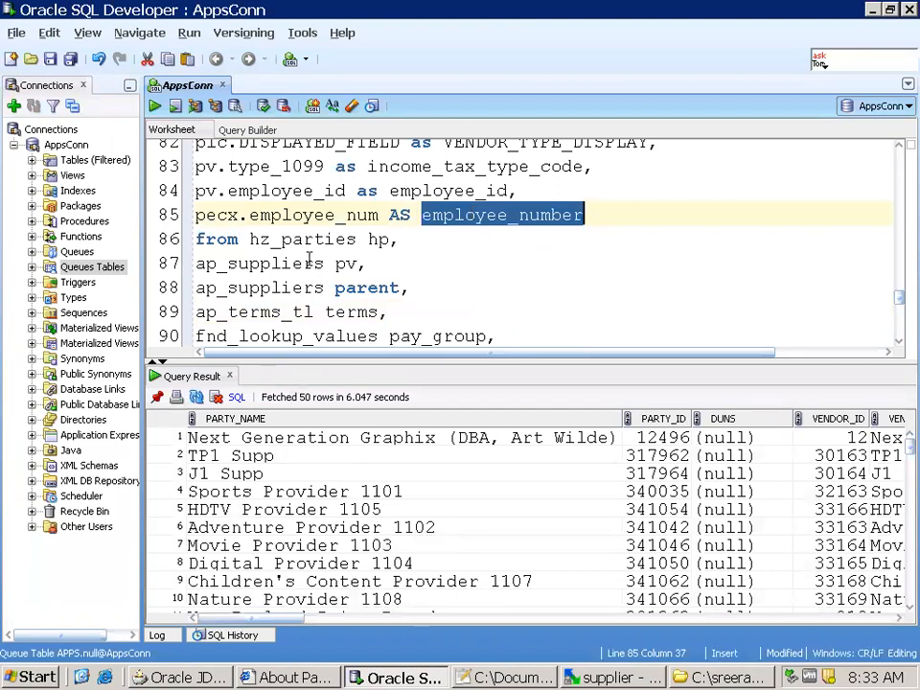
{"action": "scroll", "coordinate": [333, 241], "scroll_direction": "up", "scroll_amount": 4}
{"action": "scroll", "coordinate": [381, 270], "scroll_direction": "down", "scroll_amount": 6}
{"action": "scroll", "coordinate": [382, 270], "scroll_direction": "down", "scroll_amount": 1}
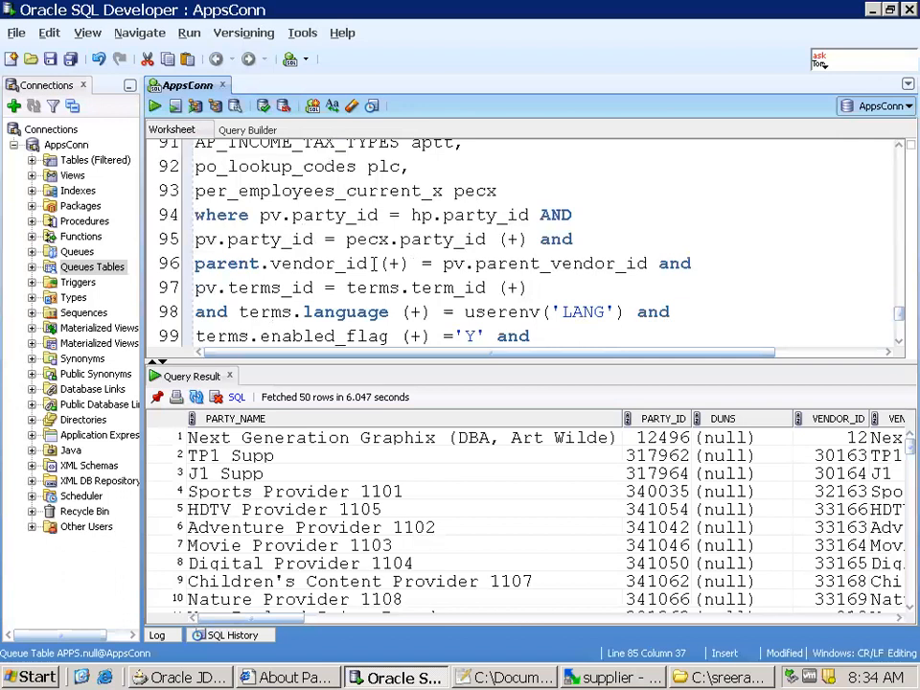
{"action": "scroll", "coordinate": [360, 237], "scroll_direction": "up", "scroll_amount": 2}
{"action": "double_click", "coordinate": [332, 166]}
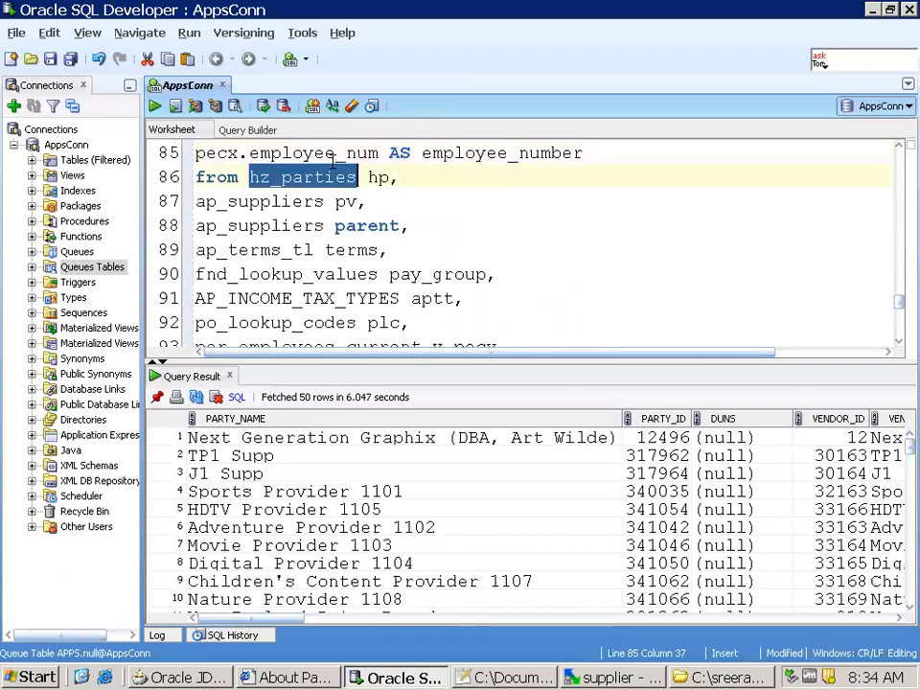
{"action": "double_click", "coordinate": [278, 201]}
{"action": "double_click", "coordinate": [271, 226]}
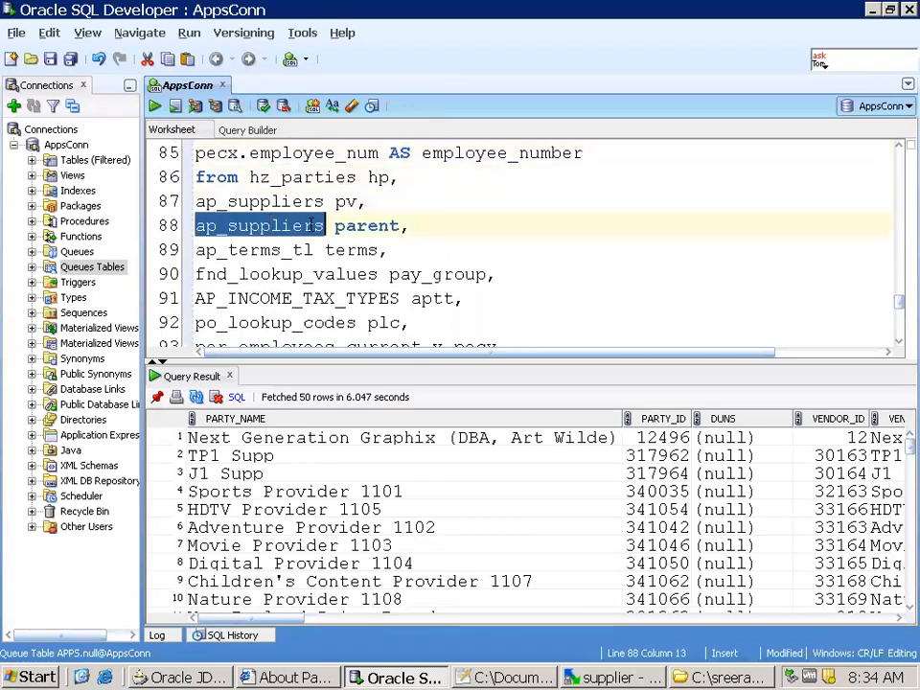
{"action": "double_click", "coordinate": [271, 252]}
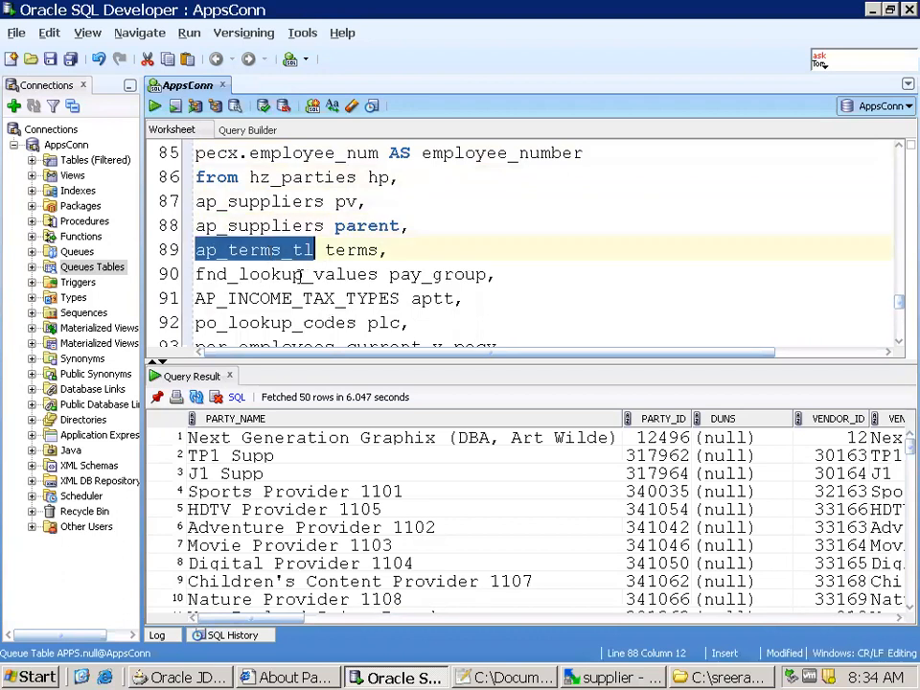
Locate TERMS_DESC in the query results and compare it with the Search Results columns of the Suppliers page in Internet Explorer
{"action": "left_click_drag", "start_coordinate": [227, 619], "coordinate": [606, 629]}
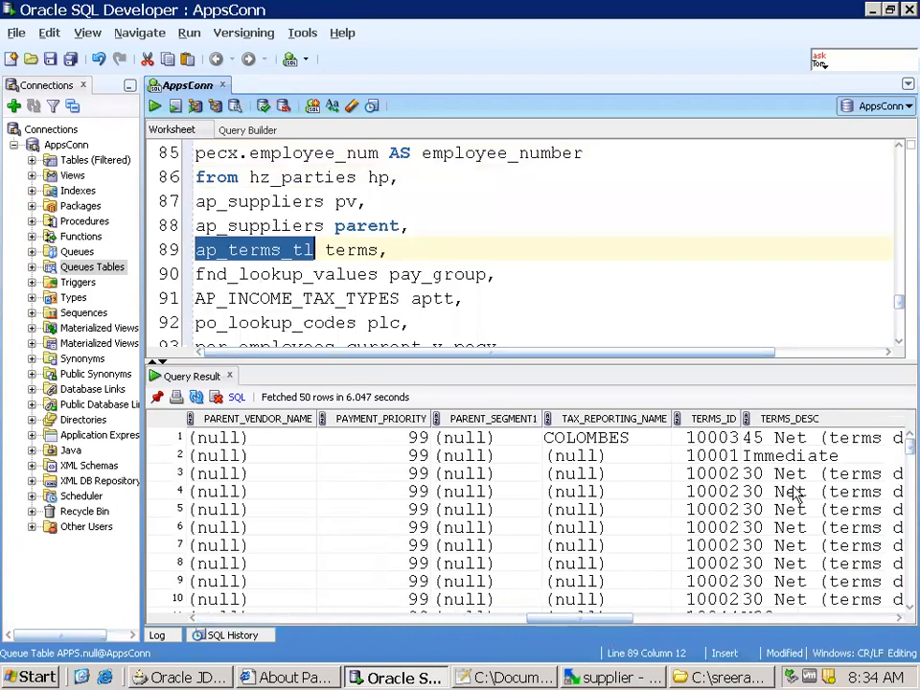
{"action": "left_click", "coordinate": [818, 437]}
{"action": "left_click", "coordinate": [284, 678]}
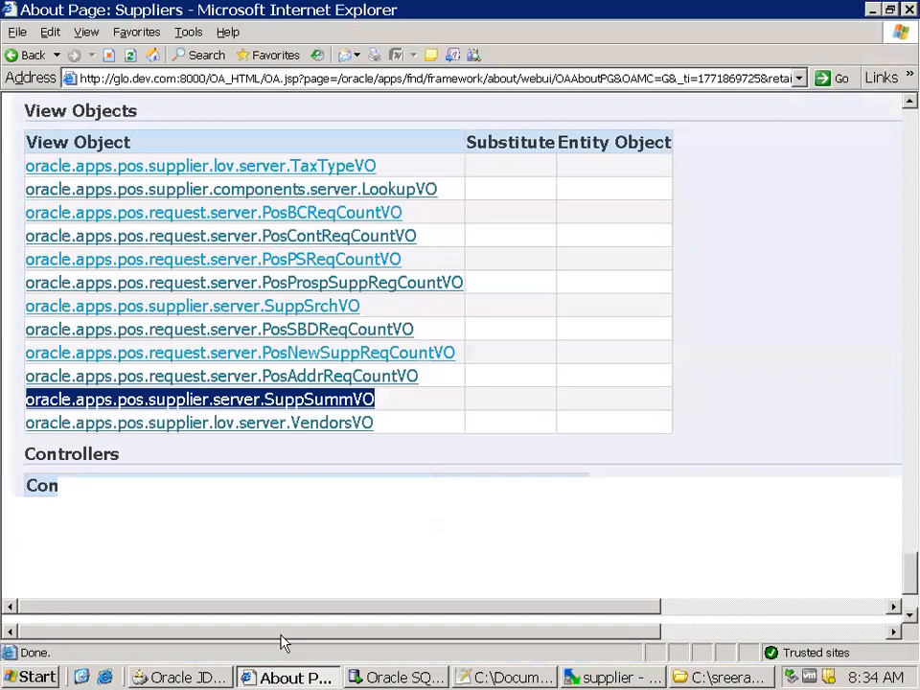
{"action": "left_click", "coordinate": [107, 535]}
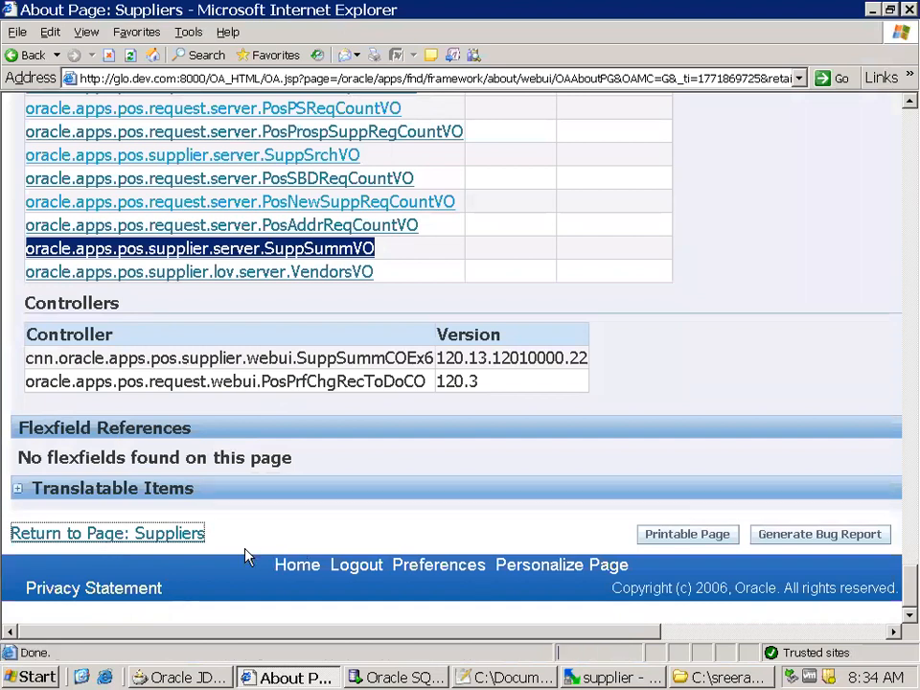
{"action": "scroll", "coordinate": [444, 554], "scroll_direction": "down", "scroll_amount": 2}
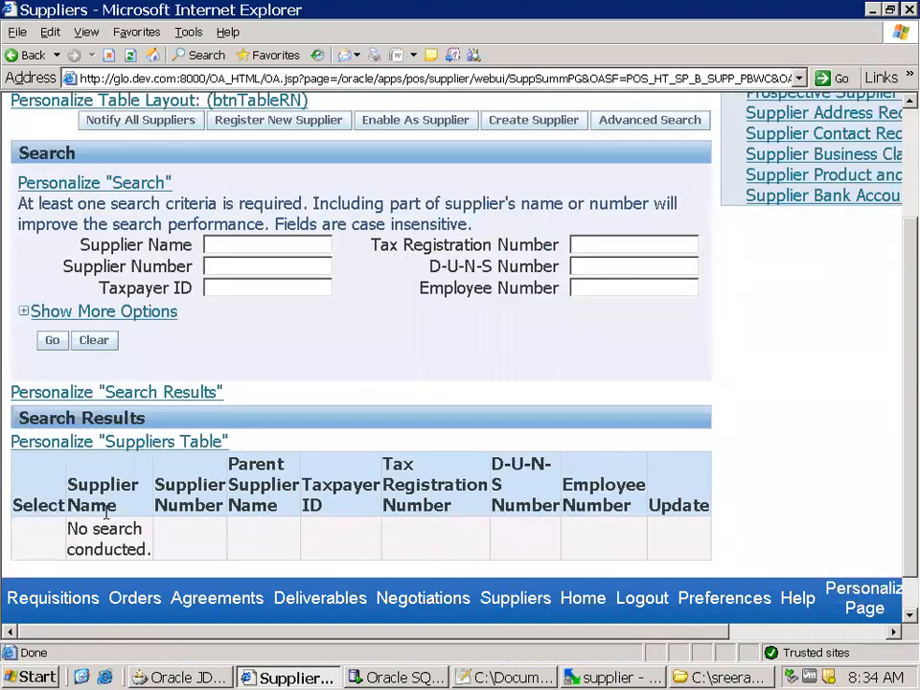
Switch back to SQL Developer and review the query result columns from TERMS_DESC to EMPLOYEE_NUMBER and from PARTY_NAME to ALTERNATE_NAME
{"action": "left_click", "coordinate": [395, 678]}
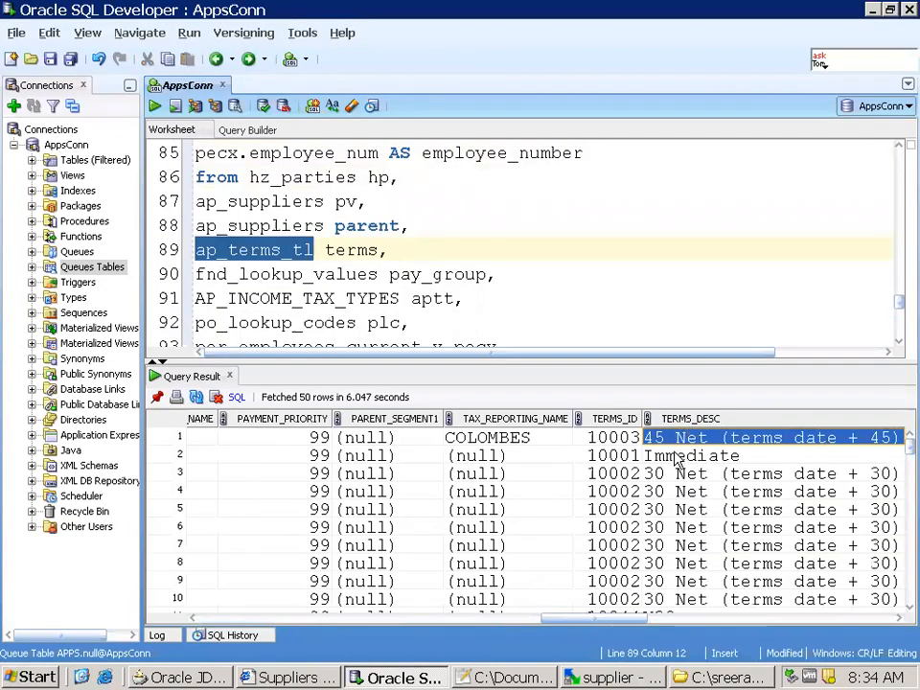
{"action": "left_click", "coordinate": [676, 454]}
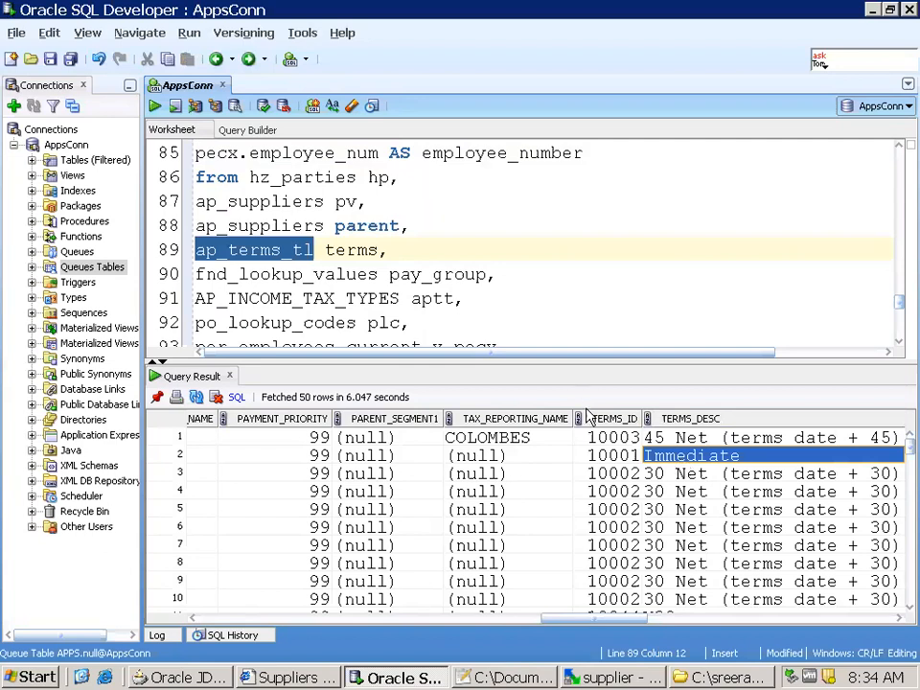
{"action": "left_click_drag", "start_coordinate": [637, 620], "coordinate": [897, 627]}
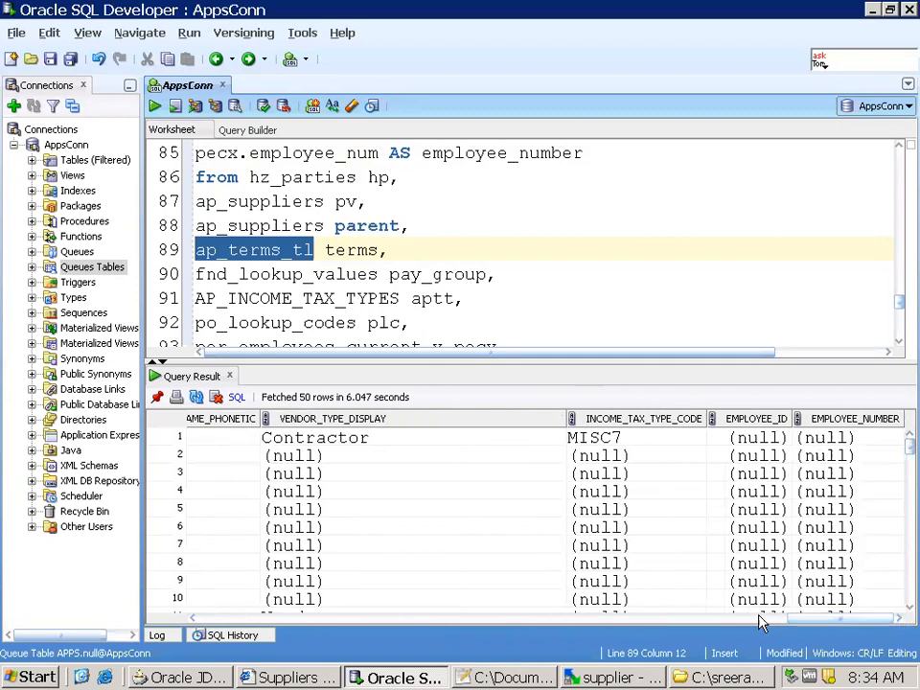
{"action": "left_click_drag", "start_coordinate": [819, 623], "coordinate": [158, 621]}
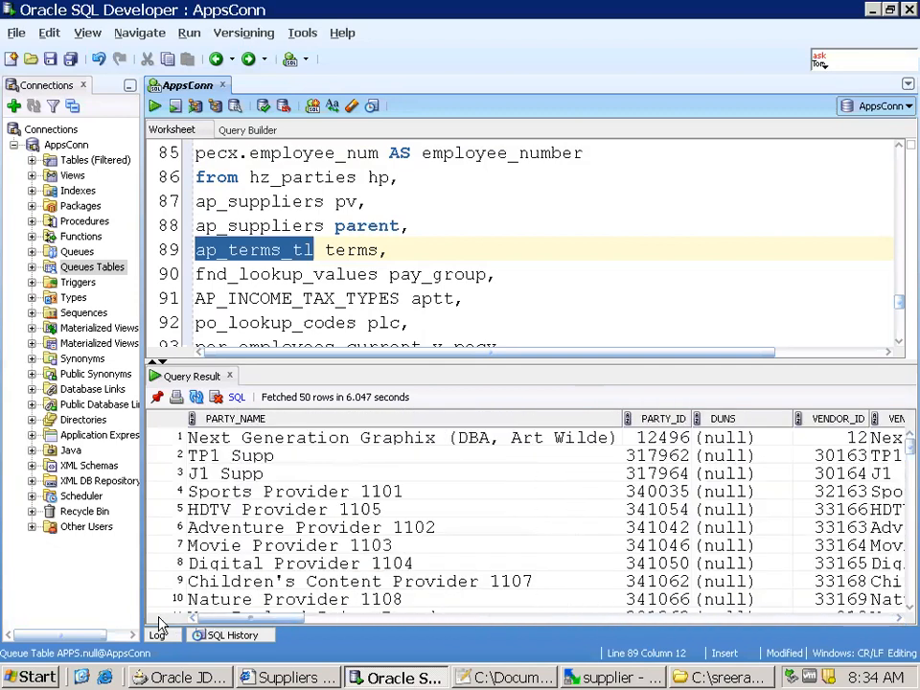
{"action": "left_click", "coordinate": [454, 527]}
{"action": "key", "text": "Right"}
{"action": "key", "text": "Right"}
{"action": "key", "text": "Right"}
{"action": "key", "text": "Right"}
{"action": "key", "text": "Right"}
{"action": "key", "text": "Right"}
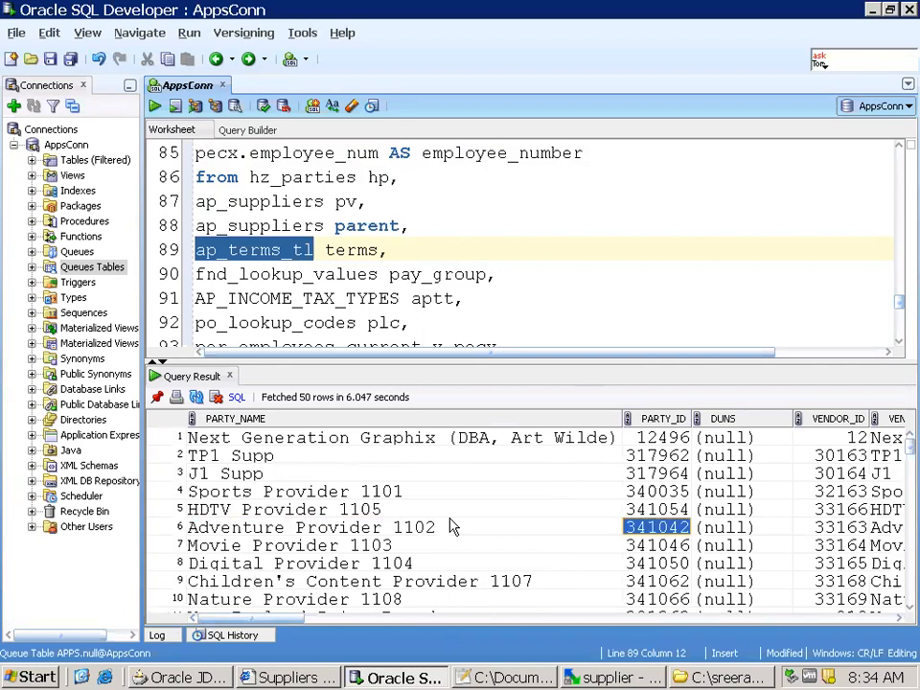
{"action": "key", "text": "Right"}
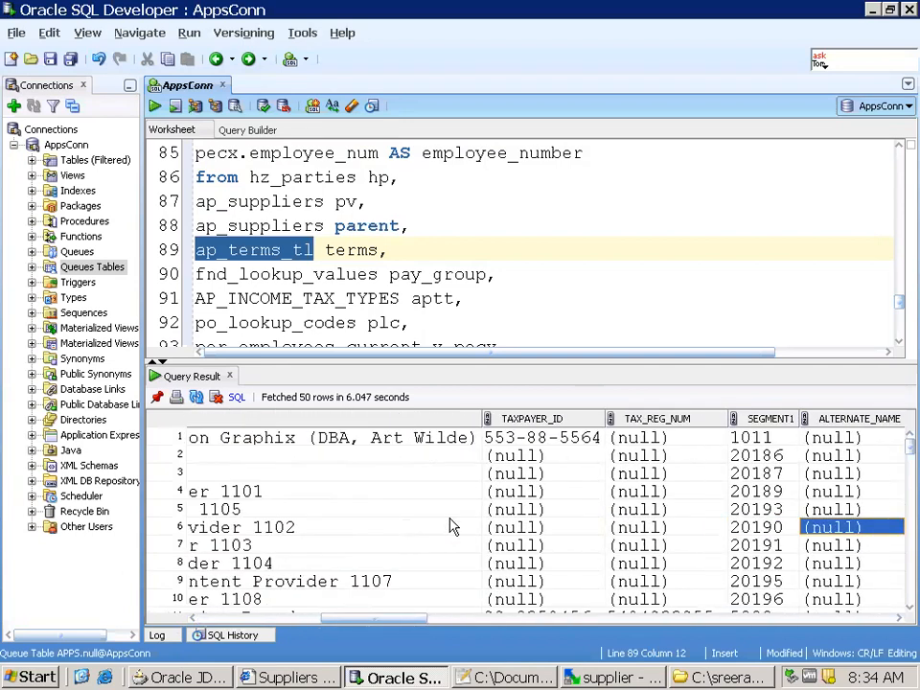
Check the vendor columns up to SEGMENT1 in the results against the ap_suppliers pv table in the query
{"action": "left_click", "coordinate": [279, 201]}
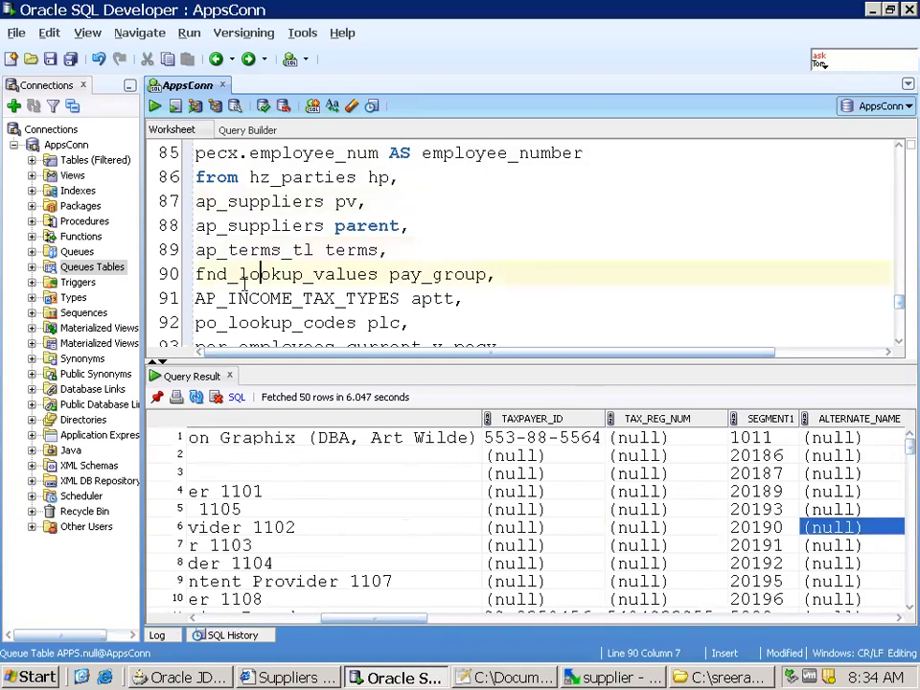
{"action": "left_click", "coordinate": [207, 155]}
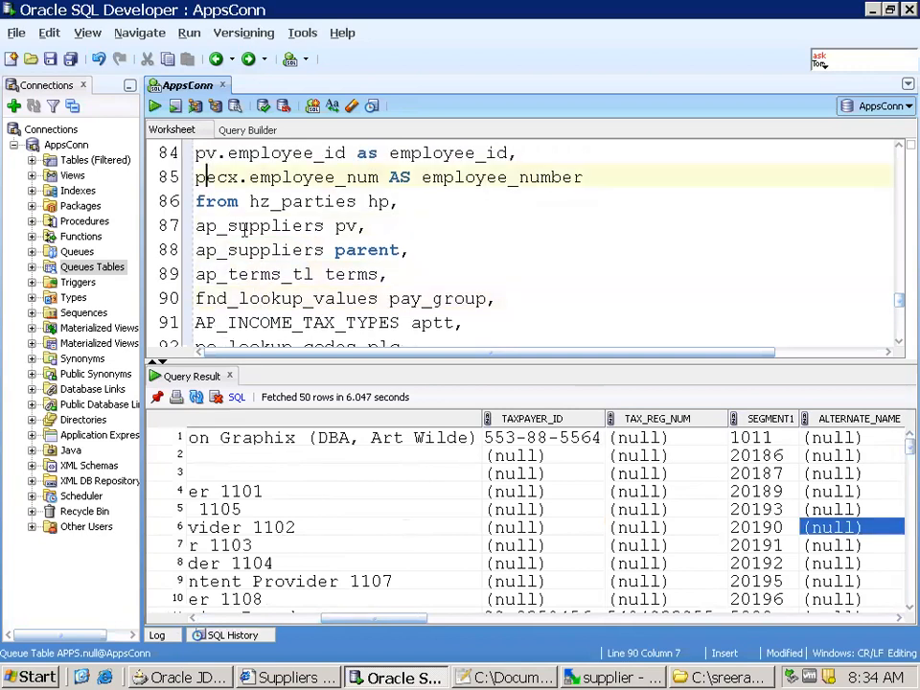
{"action": "left_click", "coordinate": [309, 496]}
{"action": "key", "text": "Right"}
{"action": "key", "text": "Right"}
{"action": "key", "text": "Right"}
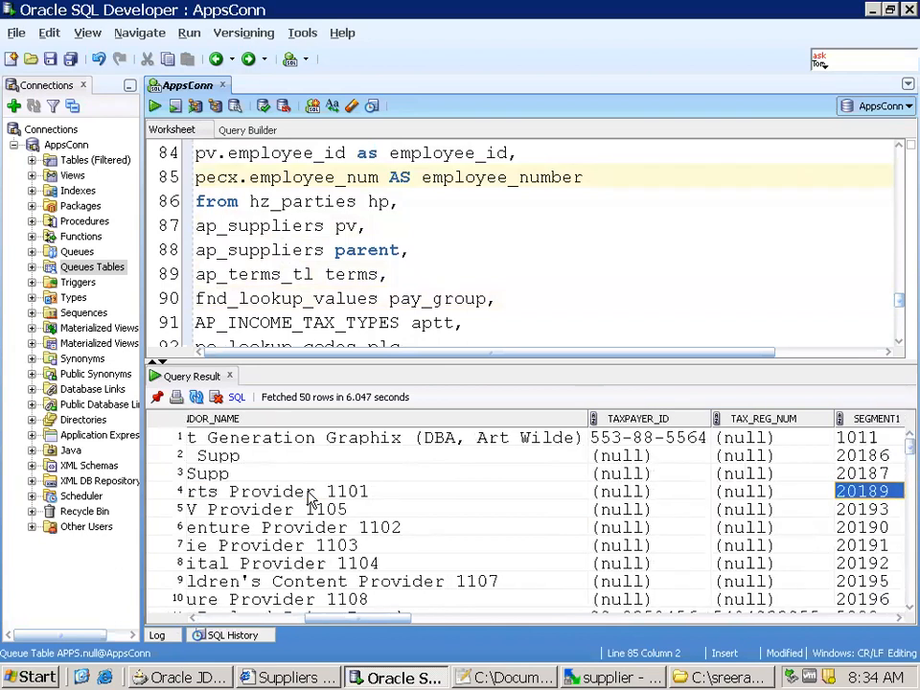
{"action": "left_click", "coordinate": [375, 268]}
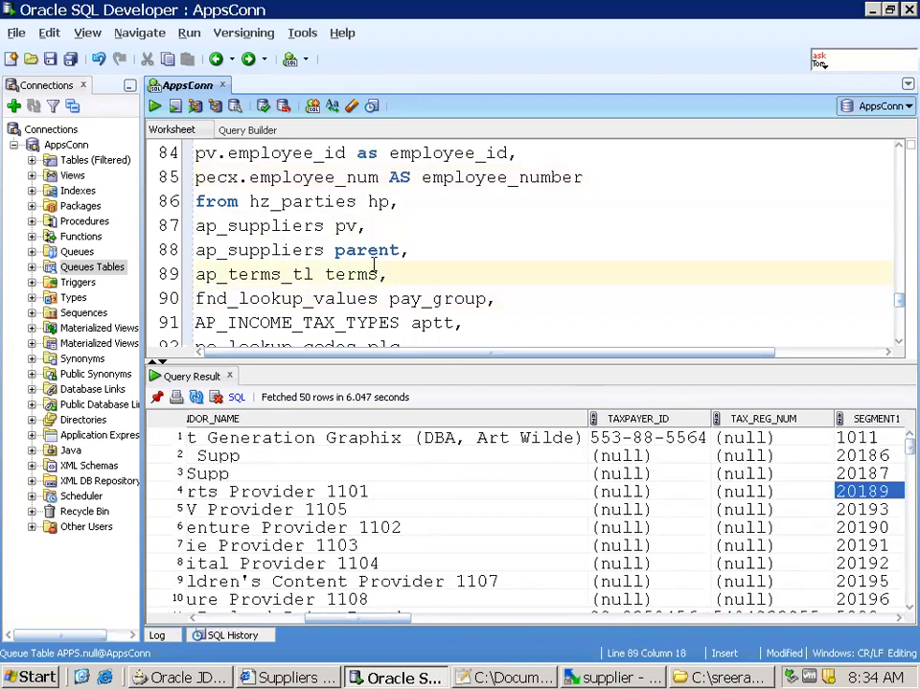
{"action": "double_click", "coordinate": [294, 228]}
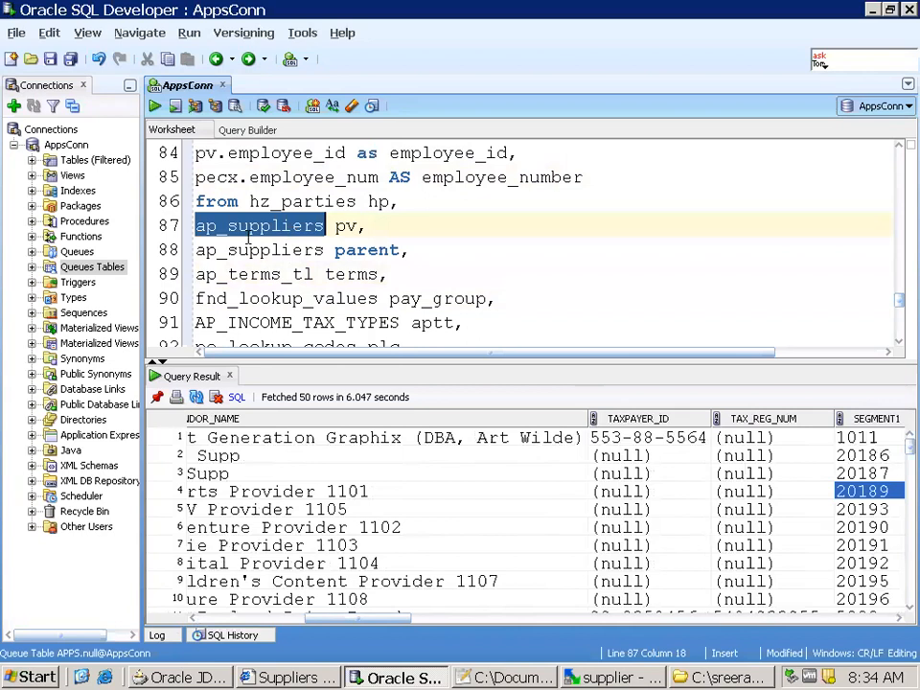
Open a second SQL worksheet on AppsConn and run select * from ap_suppliers;
{"action": "right_click", "coordinate": [63, 149]}
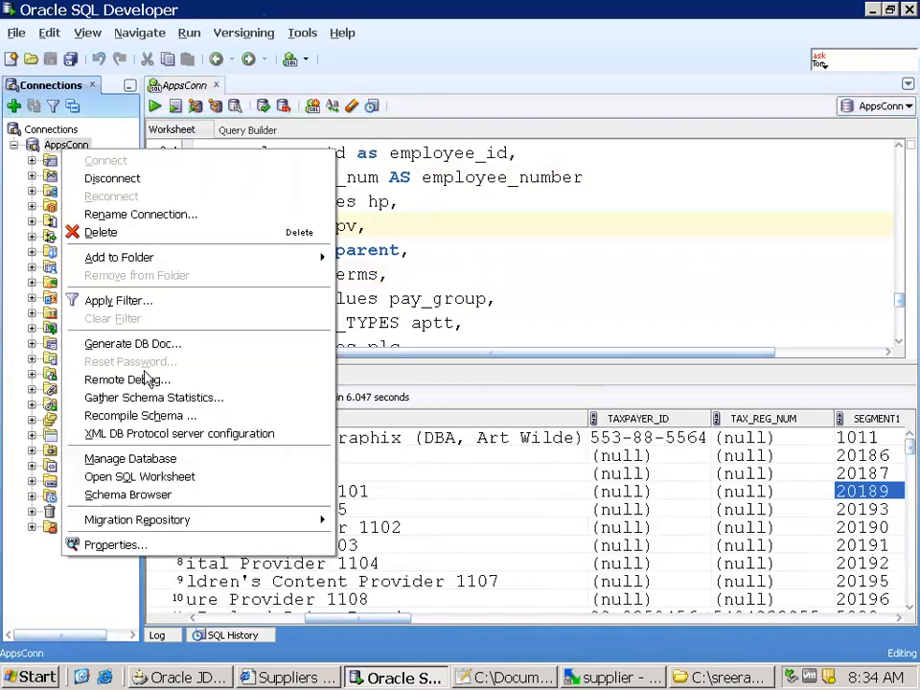
{"action": "left_click", "coordinate": [151, 477]}
{"action": "type", "text": "select * from ap_suppliers;"}
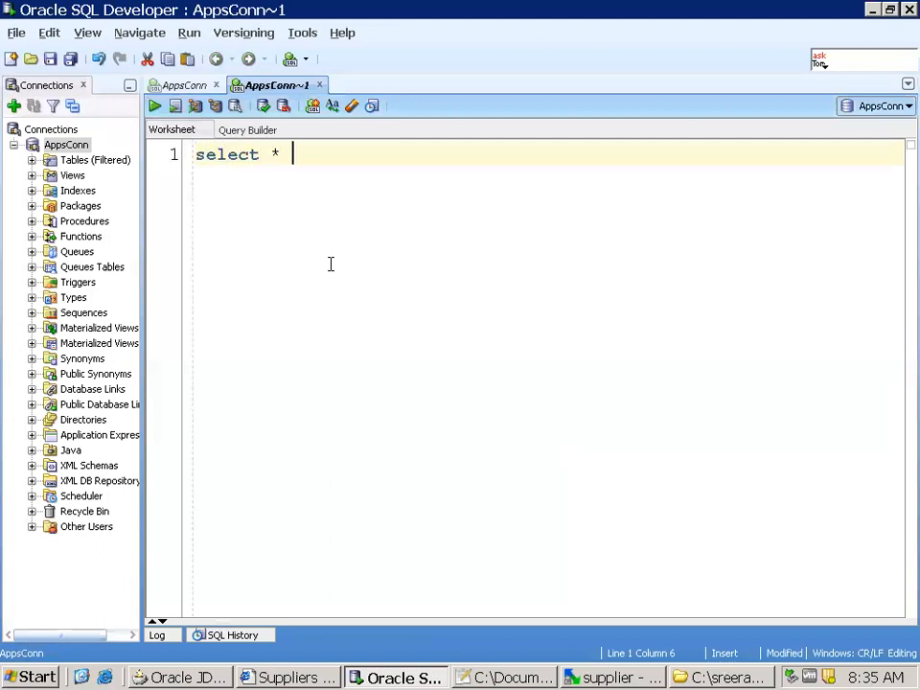
{"action": "key", "text": "ctrl+Return"}
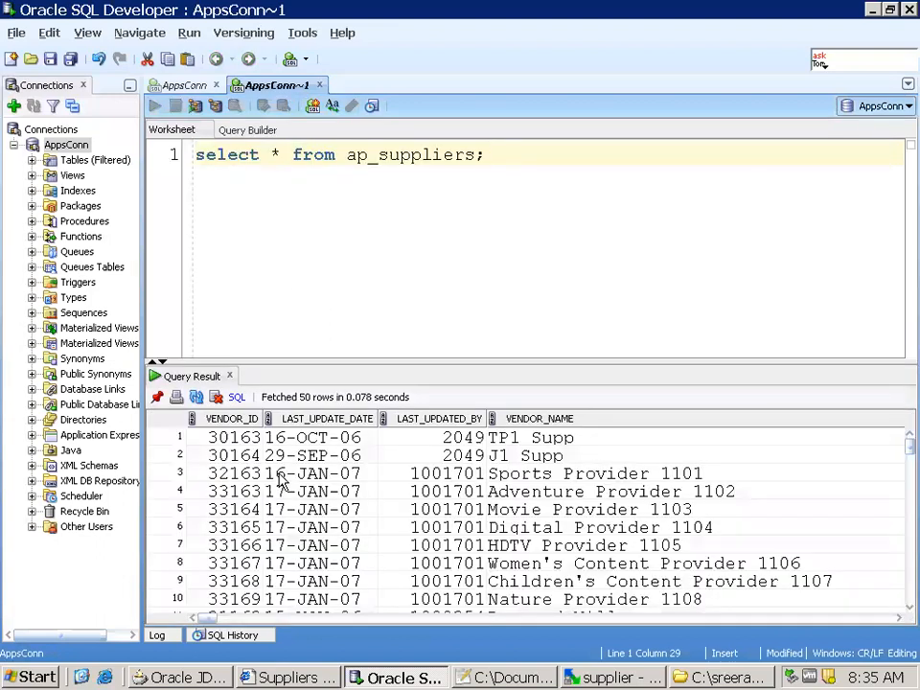
Examine the ap_suppliers result columns from LAST_UPDATED_BY through ENABLED_FLAG
{"action": "left_click", "coordinate": [287, 489]}
{"action": "key", "text": "Right"}
{"action": "key", "text": "Right"}
{"action": "key", "text": "Right"}
{"action": "key", "text": "Right"}
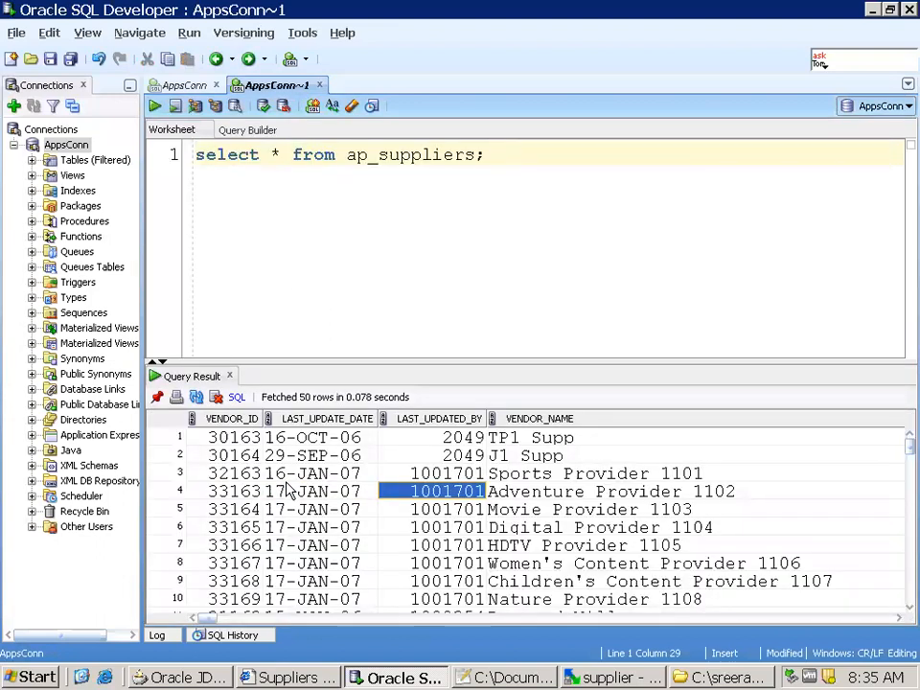
{"action": "key", "text": "Right"}
{"action": "key", "text": "Right"}
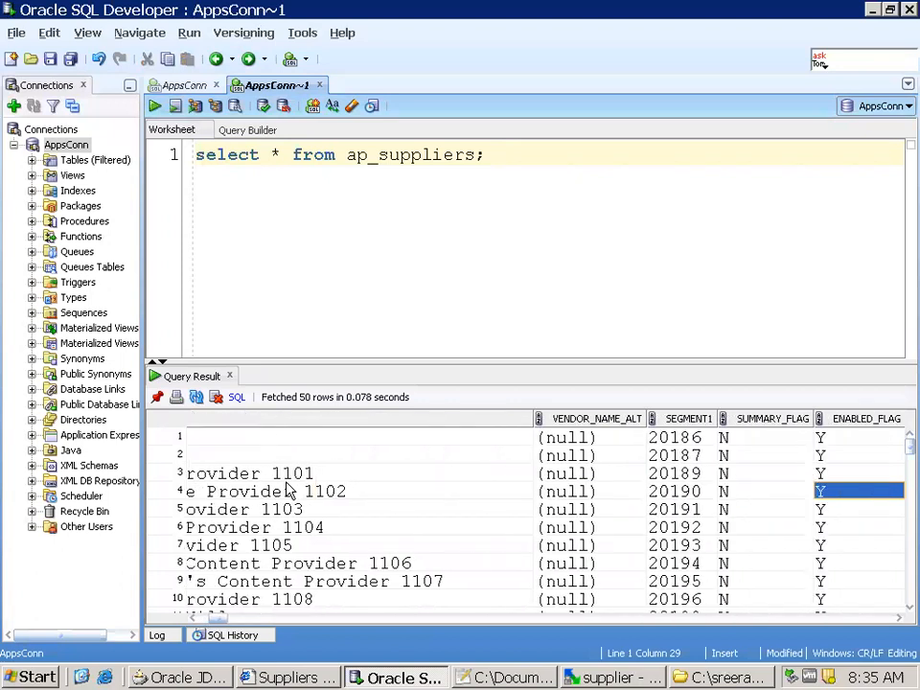
{"action": "key", "text": "Right"}
{"action": "key", "text": "Left"}
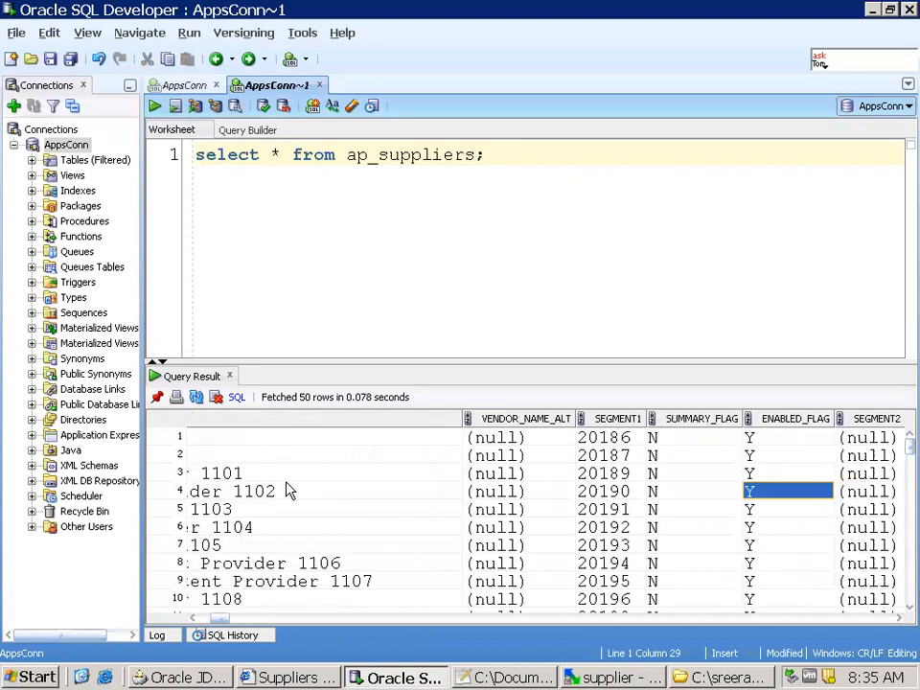
Return to the supplier query's worksheet and search it from the beginning for "enabled"
{"action": "left_click", "coordinate": [216, 87]}
{"action": "left_click", "coordinate": [303, 250]}
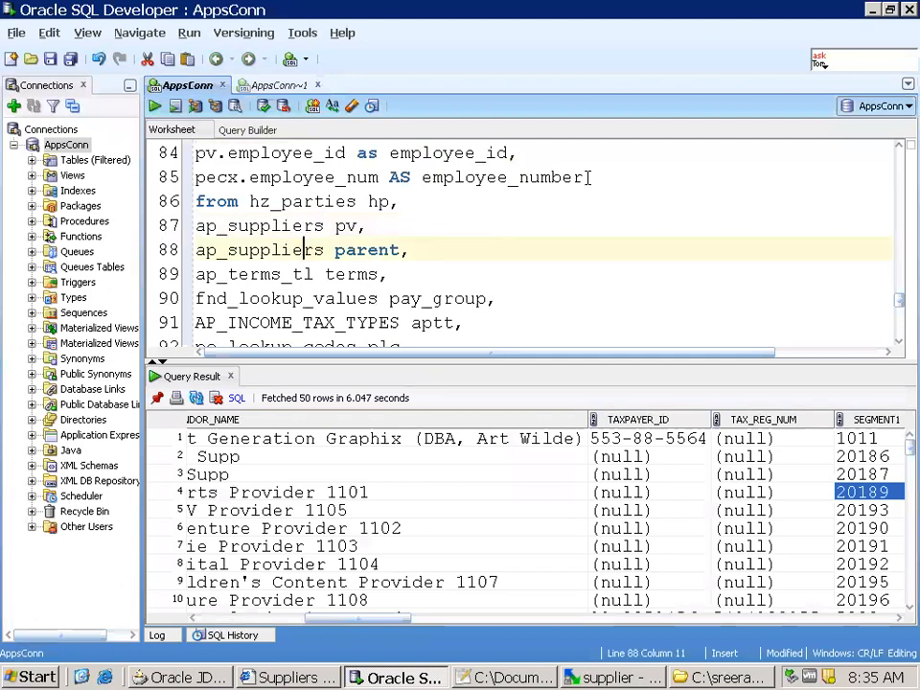
{"action": "key", "text": "ctrl+Home"}
{"action": "key", "text": "ctrl+f"}
{"action": "type", "text": "en"}
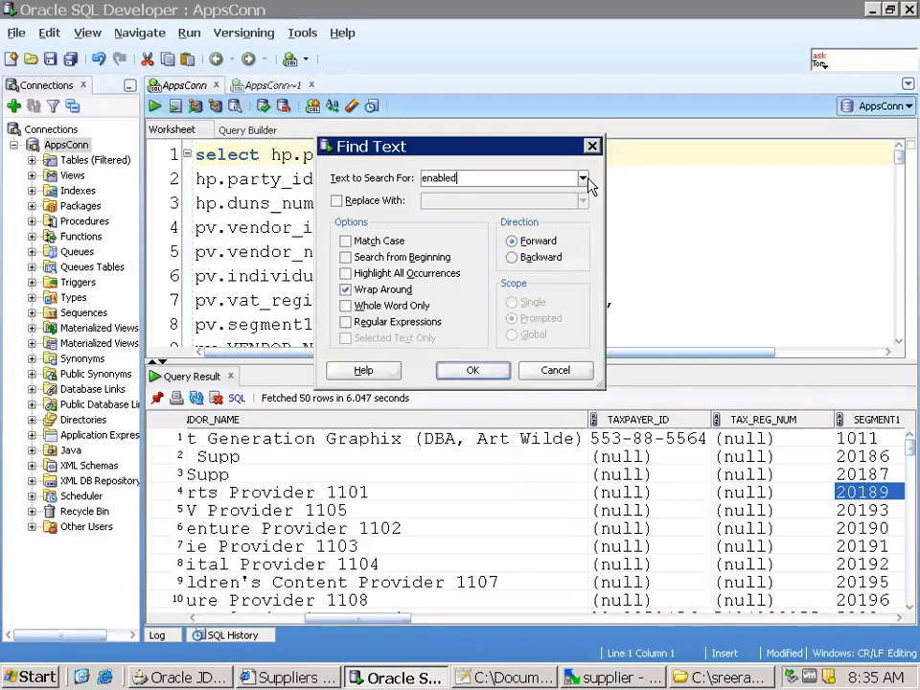
{"action": "key", "text": "Return"}
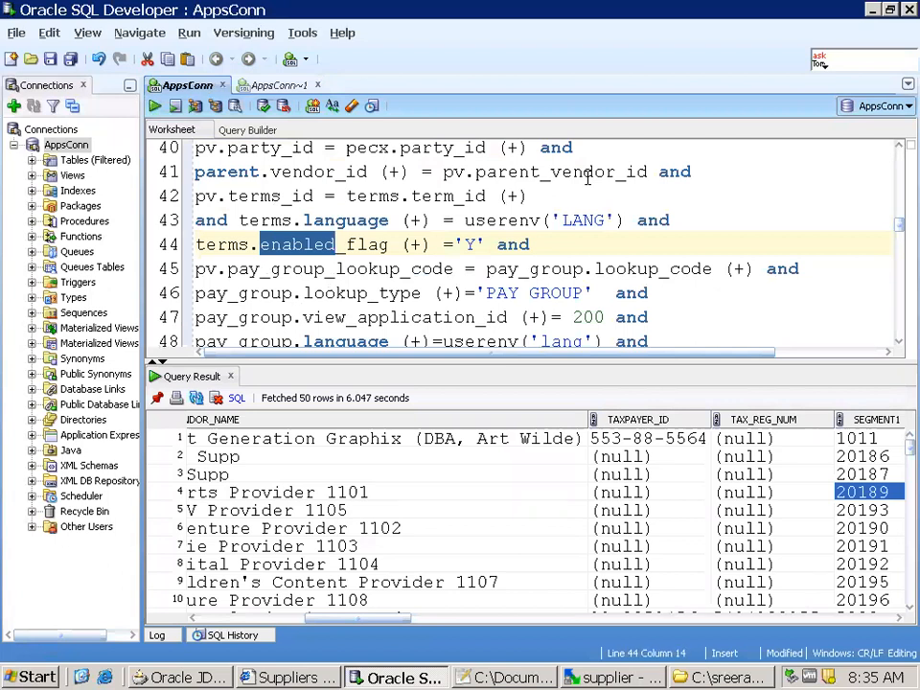
Add the column pv.enabled_flag xx_enable_flag after employee_number in the first select and run the query
{"action": "scroll", "coordinate": [503, 205], "scroll_direction": "up", "scroll_amount": 4}
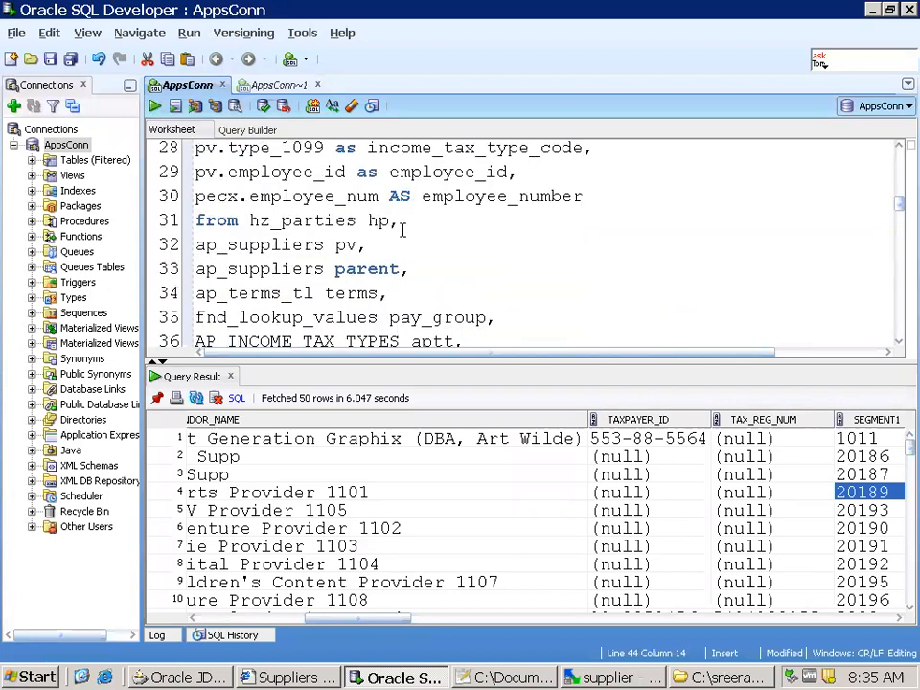
{"action": "left_click", "coordinate": [640, 198]}
{"action": "key", "text": "Return"}
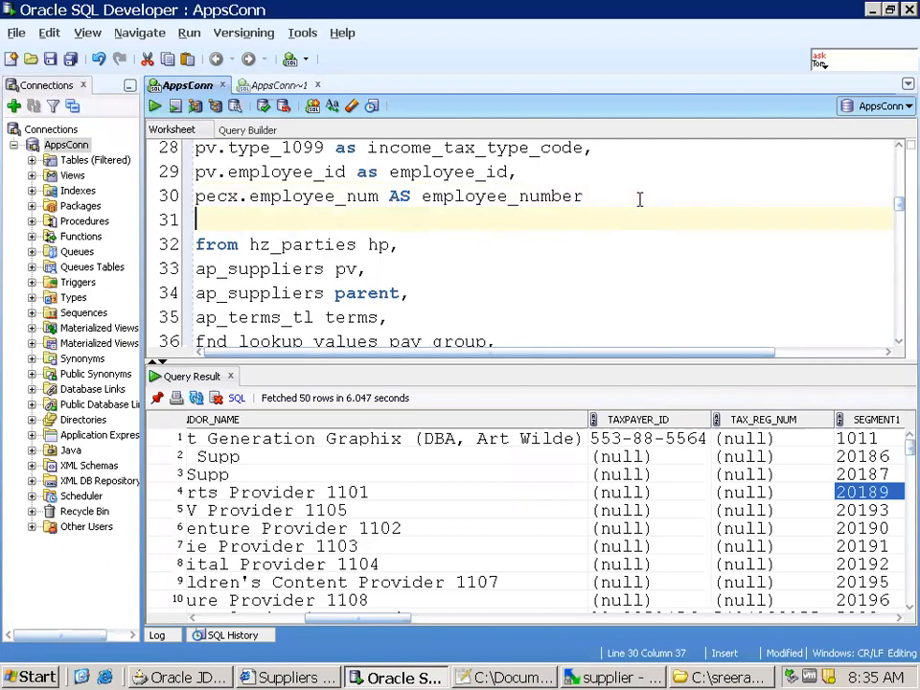
{"action": "type", "text": ", "}
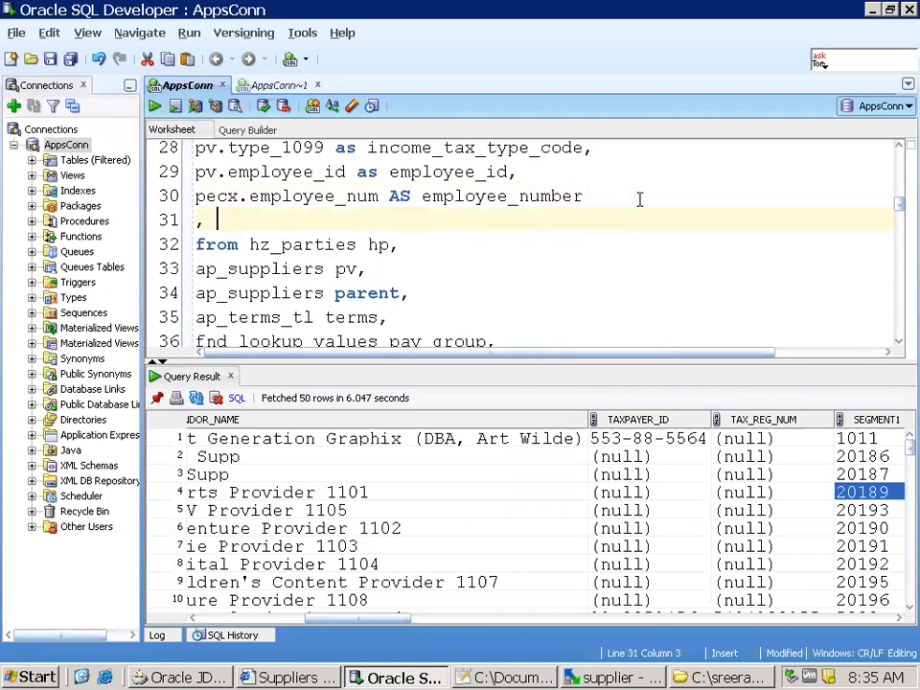
{"action": "type", "text": "pv.enabled"}
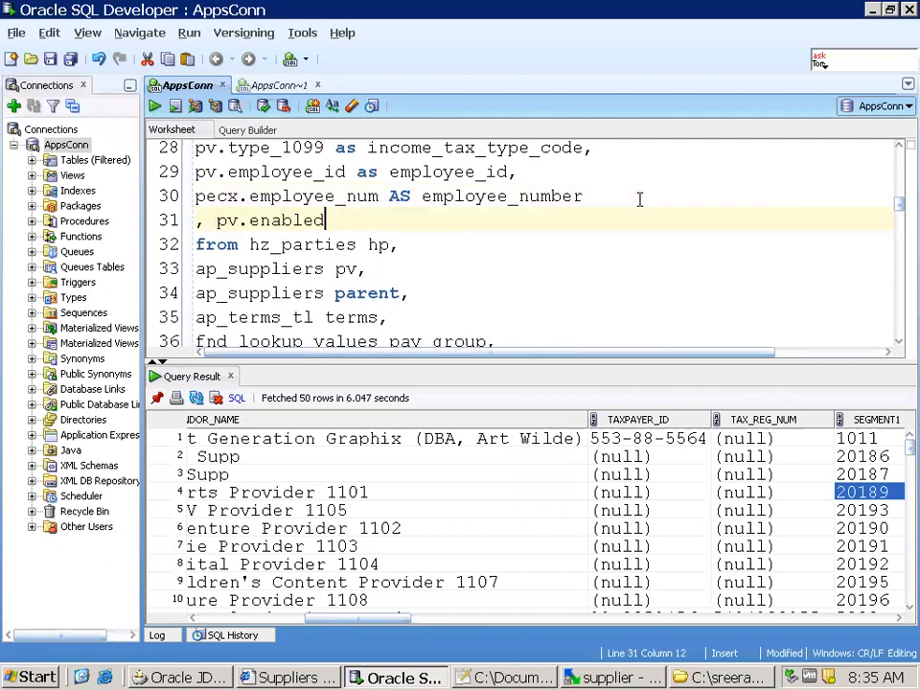
{"action": "type", "text": "_flag xx"}
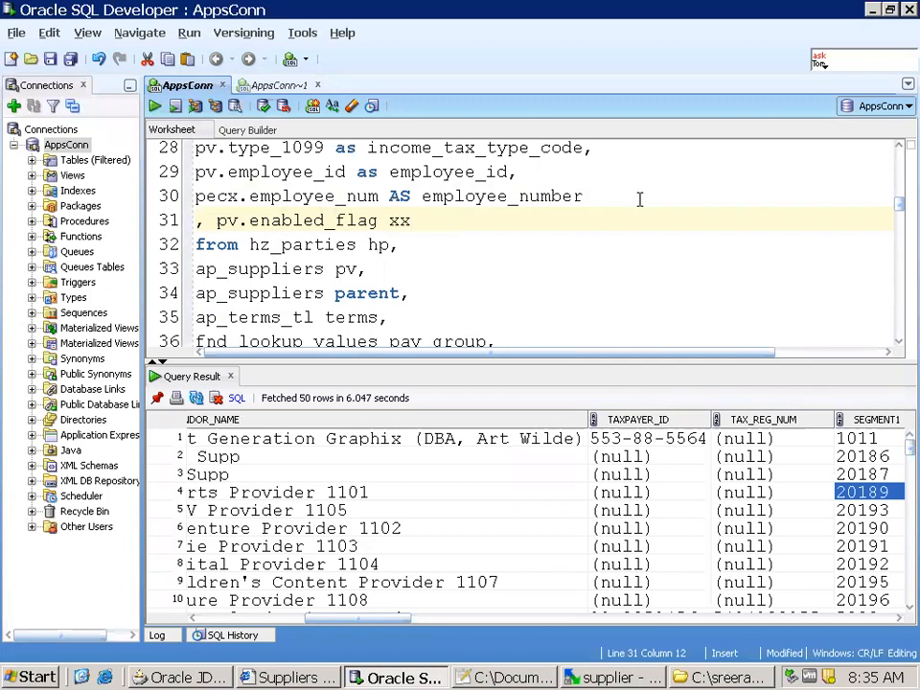
{"action": "type", "text": "_enable_flag"}
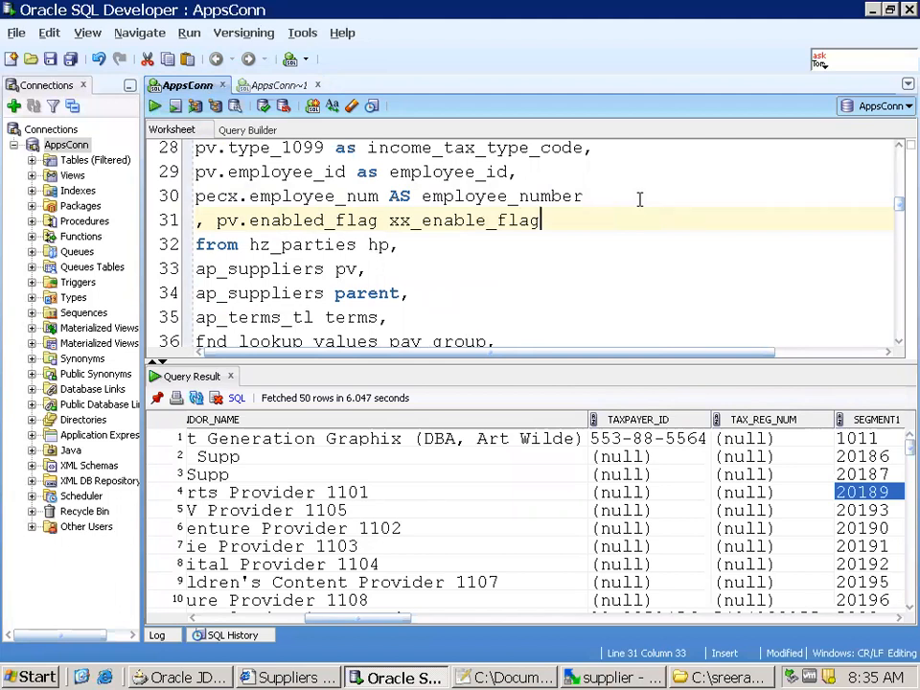
{"action": "key", "text": "ctrl+Return"}
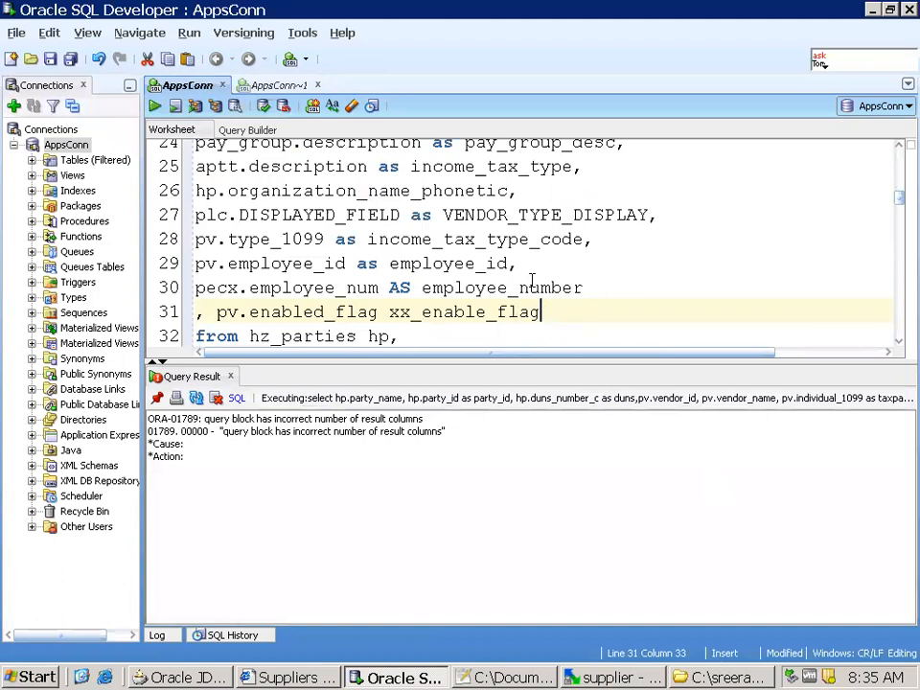
Examine the first select's column list and the second select that follows union ALL in the query
{"action": "scroll", "coordinate": [530, 272], "scroll_direction": "up", "scroll_amount": 4}
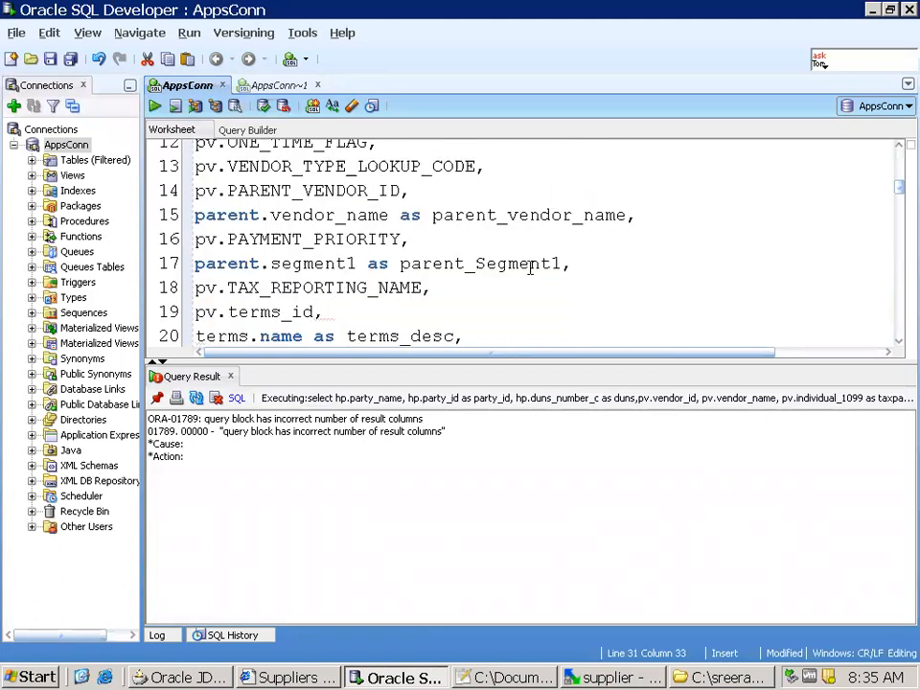
{"action": "scroll", "coordinate": [530, 268], "scroll_direction": "up", "scroll_amount": 4}
{"action": "scroll", "coordinate": [531, 259], "scroll_direction": "down", "scroll_amount": 5}
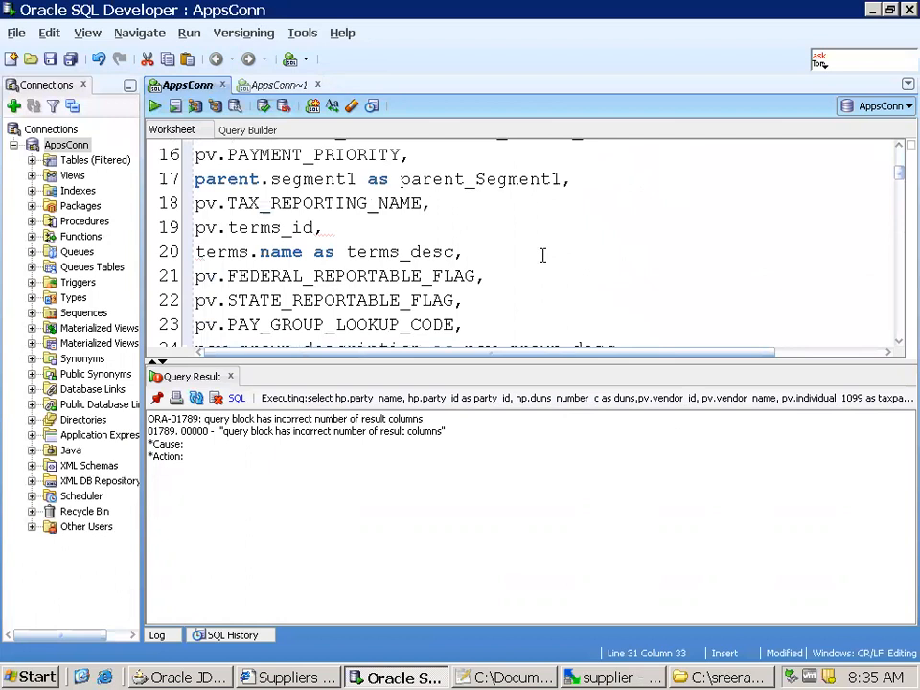
{"action": "scroll", "coordinate": [542, 255], "scroll_direction": "up", "scroll_amount": 1}
{"action": "scroll", "coordinate": [543, 252], "scroll_direction": "up", "scroll_amount": 2}
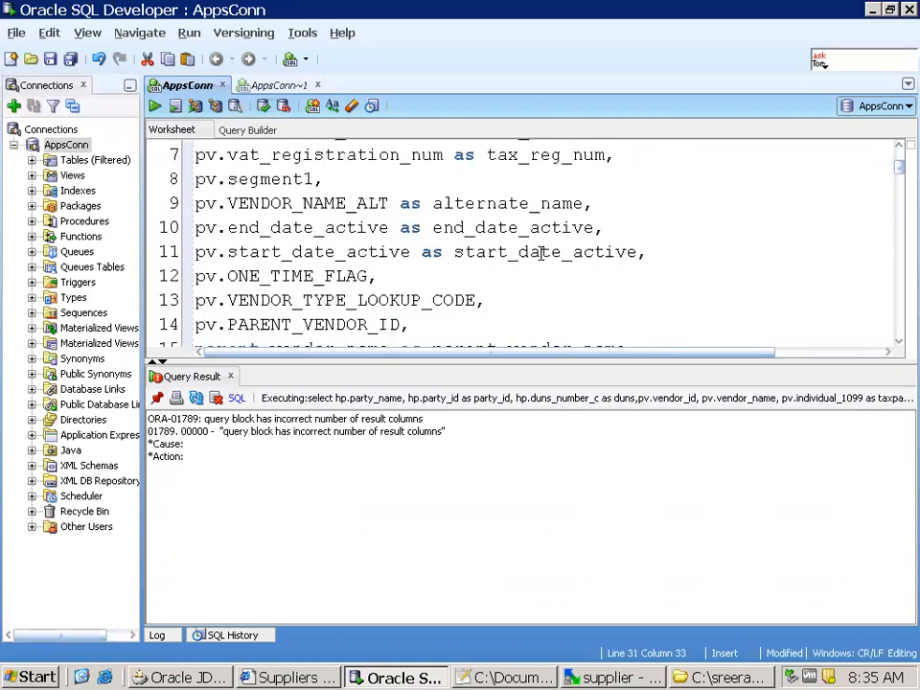
{"action": "scroll", "coordinate": [540, 251], "scroll_direction": "up", "scroll_amount": 1}
{"action": "scroll", "coordinate": [539, 244], "scroll_direction": "down", "scroll_amount": 2}
{"action": "scroll", "coordinate": [533, 239], "scroll_direction": "down", "scroll_amount": 2}
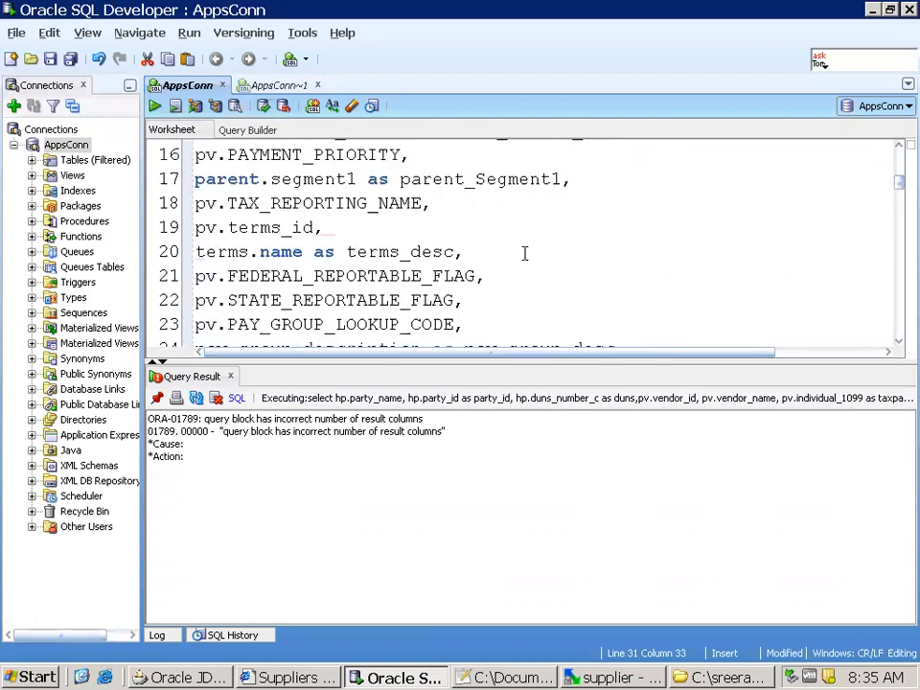
{"action": "scroll", "coordinate": [526, 258], "scroll_direction": "down", "scroll_amount": 3}
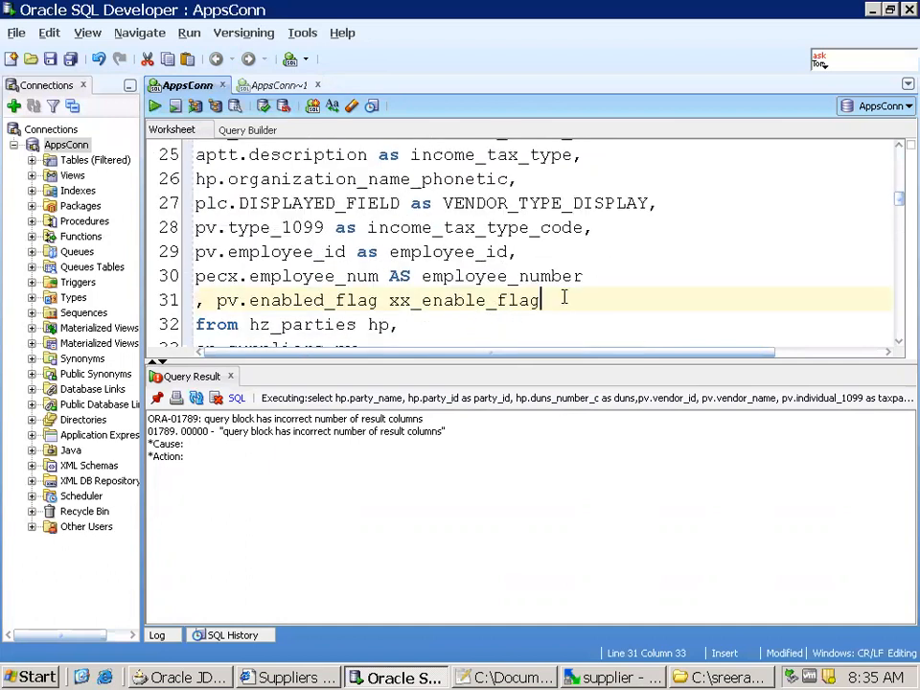
{"action": "scroll", "coordinate": [563, 299], "scroll_direction": "down", "scroll_amount": 6}
{"action": "scroll", "coordinate": [590, 293], "scroll_direction": "down", "scroll_amount": 3}
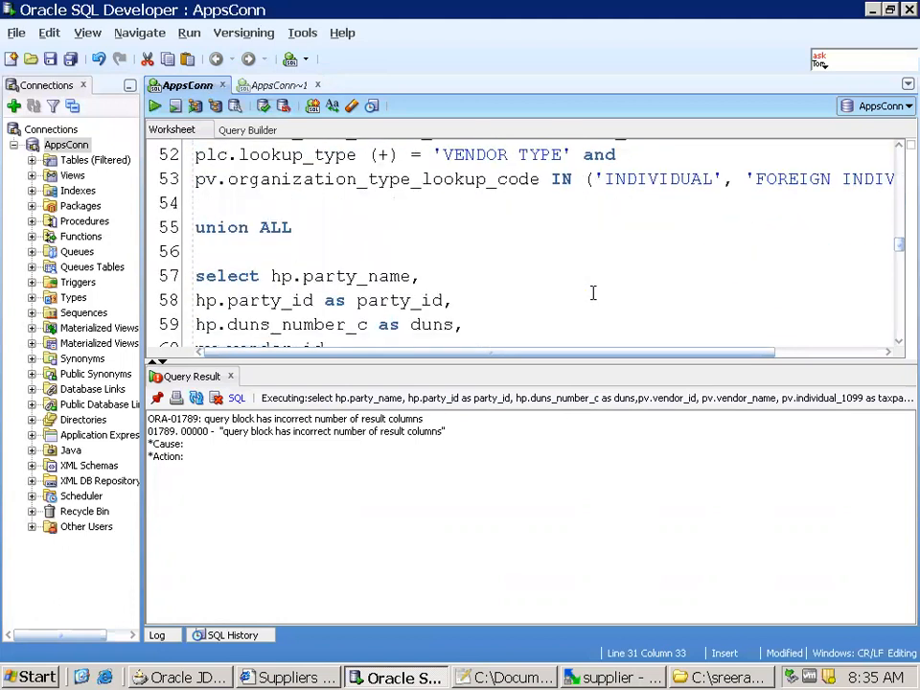
{"action": "scroll", "coordinate": [585, 288], "scroll_direction": "up", "scroll_amount": 8}
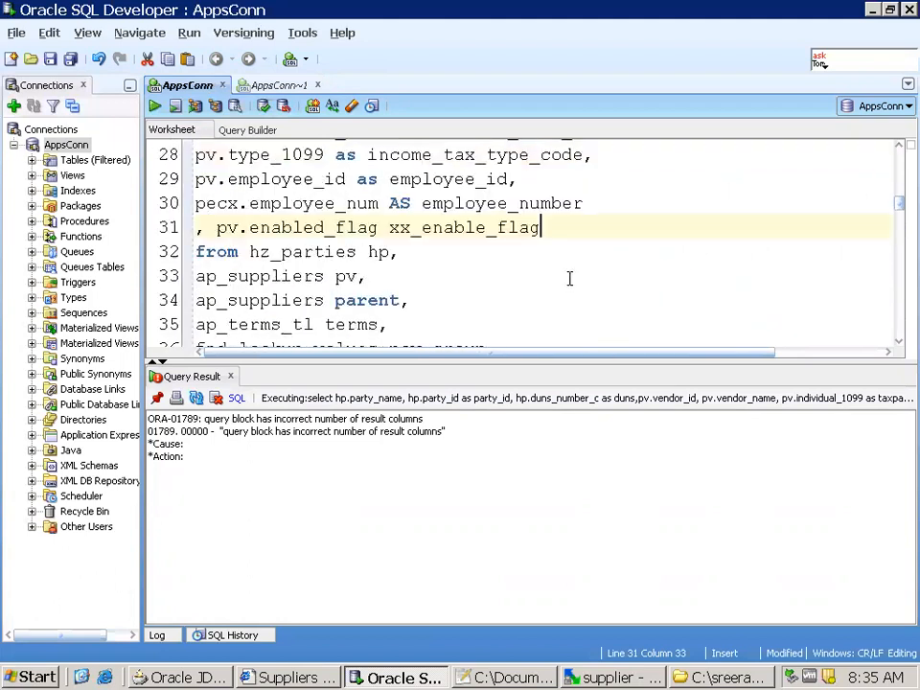
{"action": "scroll", "coordinate": [563, 278], "scroll_direction": "down", "scroll_amount": 11}
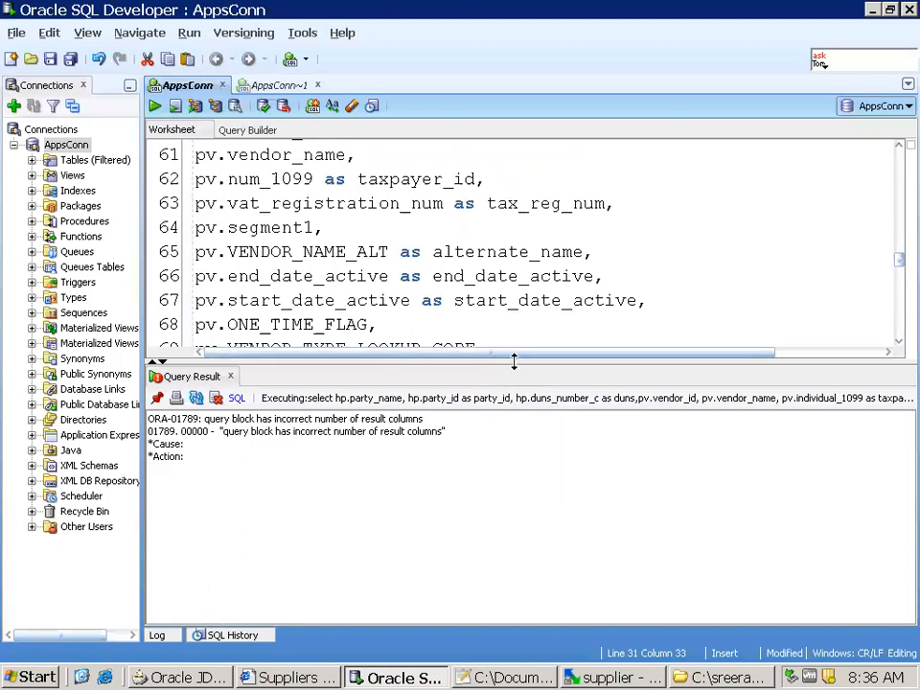
Enlarge the worksheet area and add pv.enabled_flag after employee_number in the second select
{"action": "left_click_drag", "start_coordinate": [514, 361], "coordinate": [514, 454]}
{"action": "scroll", "coordinate": [533, 295], "scroll_direction": "down", "scroll_amount": 6}
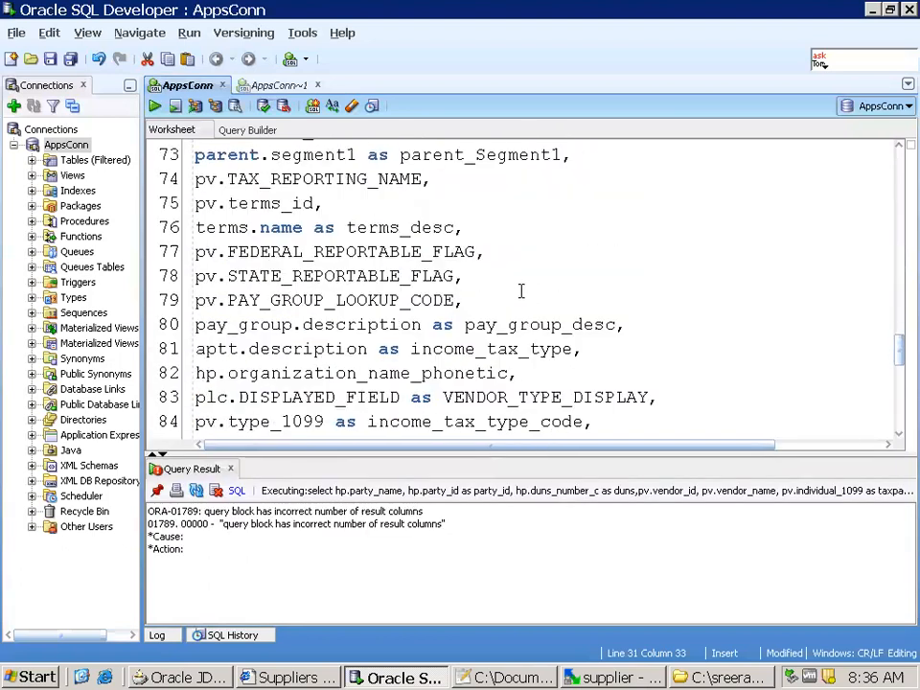
{"action": "left_click", "coordinate": [605, 326]}
{"action": "key", "text": "Return"}
{"action": "type", "text": ", "}
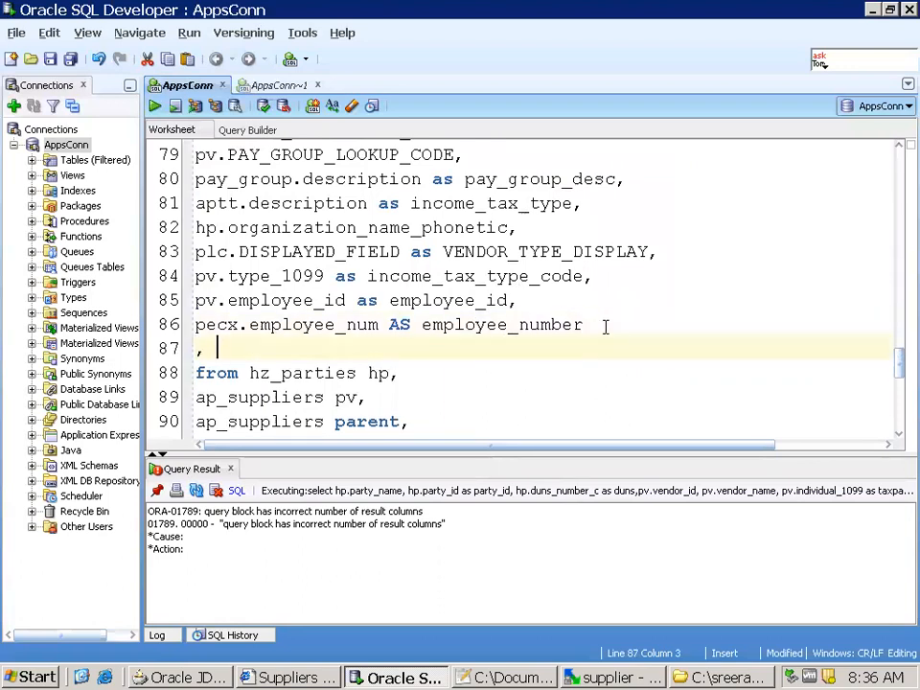
{"action": "type", "text": "pv.enabled_flag"}
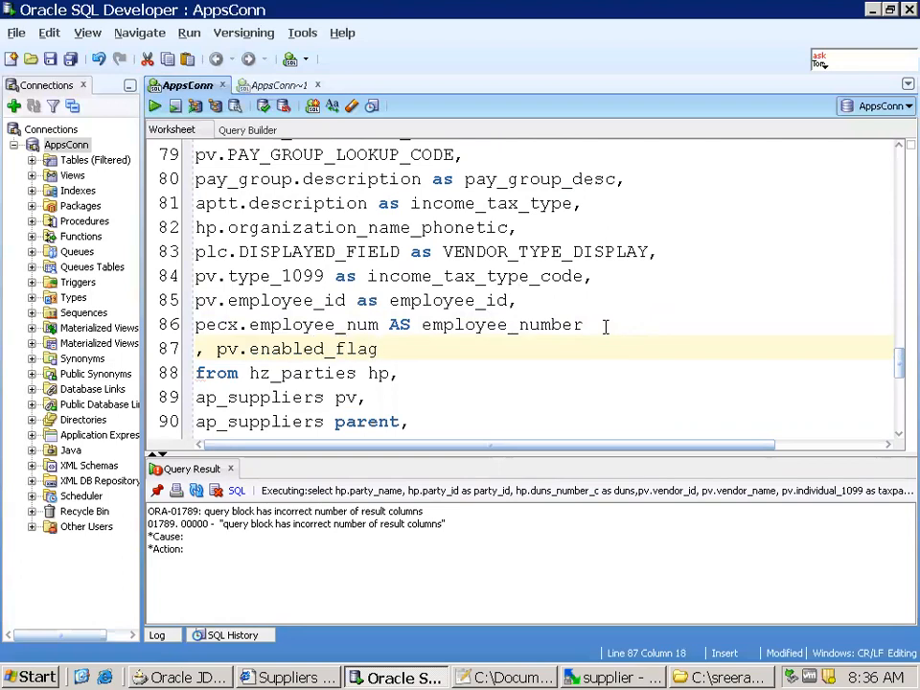
Run the extended union query and check the XX_ENABLE_FLAG column at the end of the results
{"action": "key", "text": "ctrl+Return"}
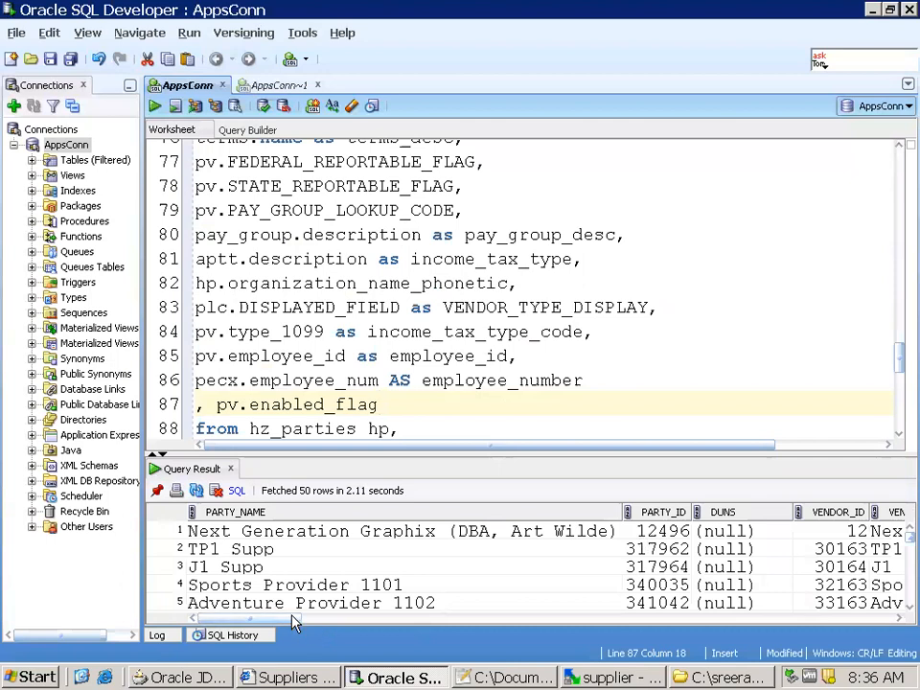
{"action": "left_click_drag", "start_coordinate": [290, 624], "coordinate": [861, 624]}
{"action": "left_click_drag", "start_coordinate": [904, 545], "coordinate": [910, 617]}
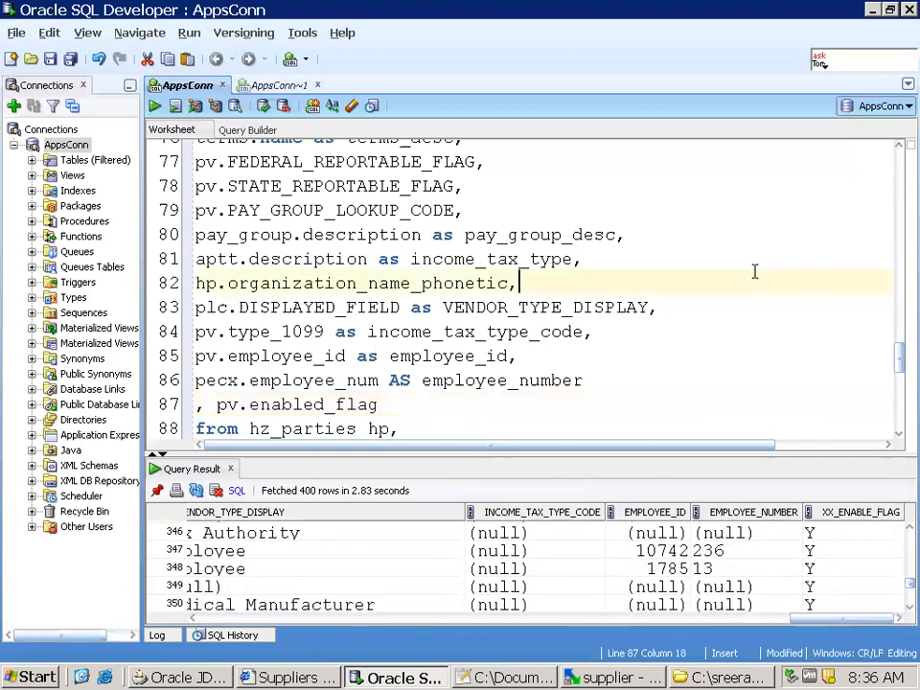
Copy the entire query, switch to JDeveloper, replace the SQL statement of SuppSummVOEx with it, and apply the change
{"action": "key", "text": "ctrl+a"}
{"action": "key", "text": "alt+Tab"}
{"action": "key", "text": "alt+Tab"}
{"action": "key", "text": "Tab"}
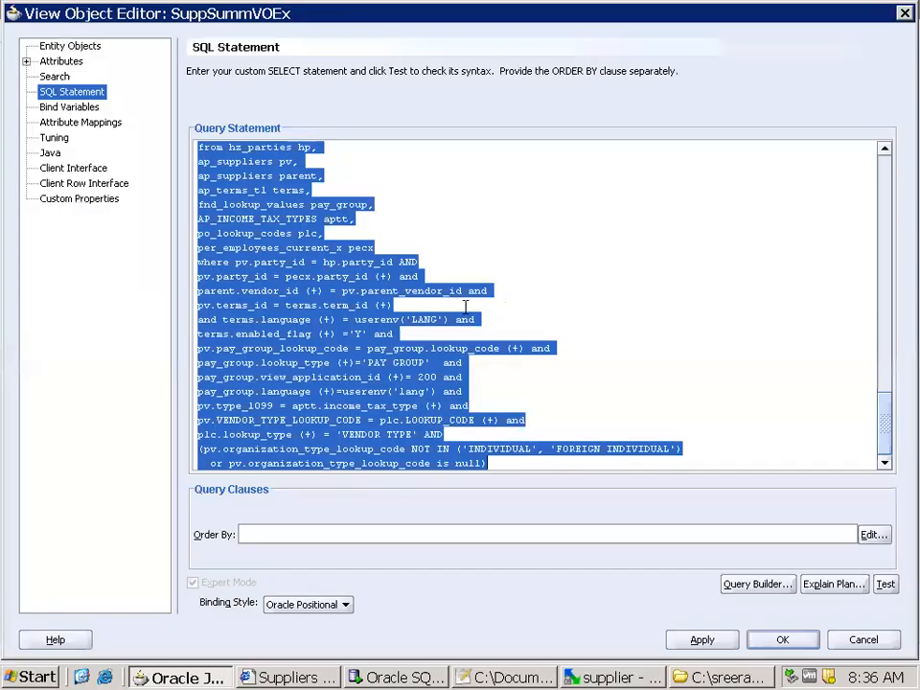
{"action": "left_click", "coordinate": [466, 305]}
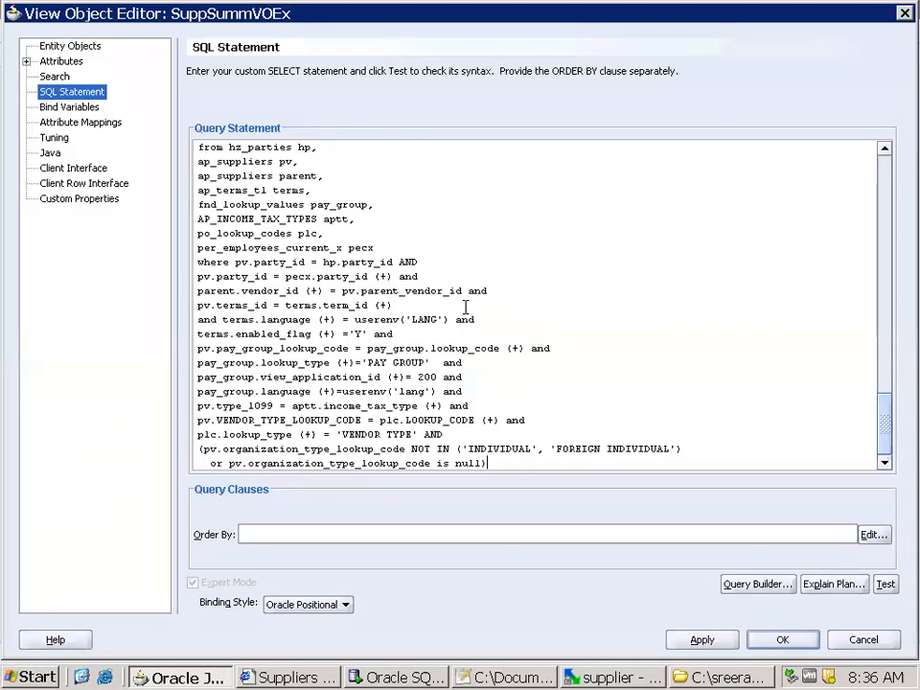
{"action": "left_click", "coordinate": [699, 644]}
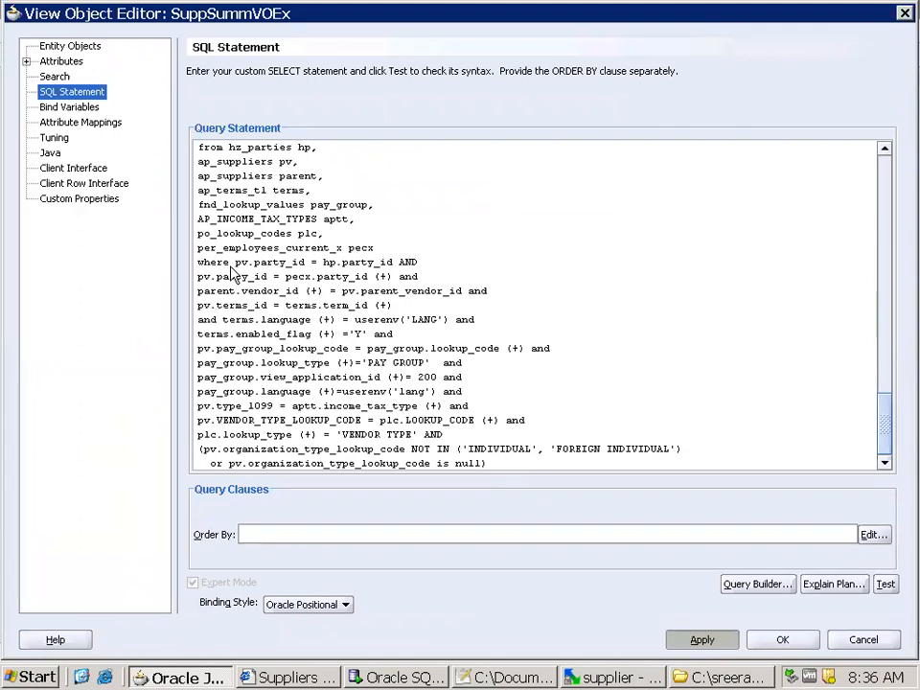
Review the attribute mappings of SuppSummVOEx, then accept the view object changes and save all files
{"action": "left_click", "coordinate": [100, 126]}
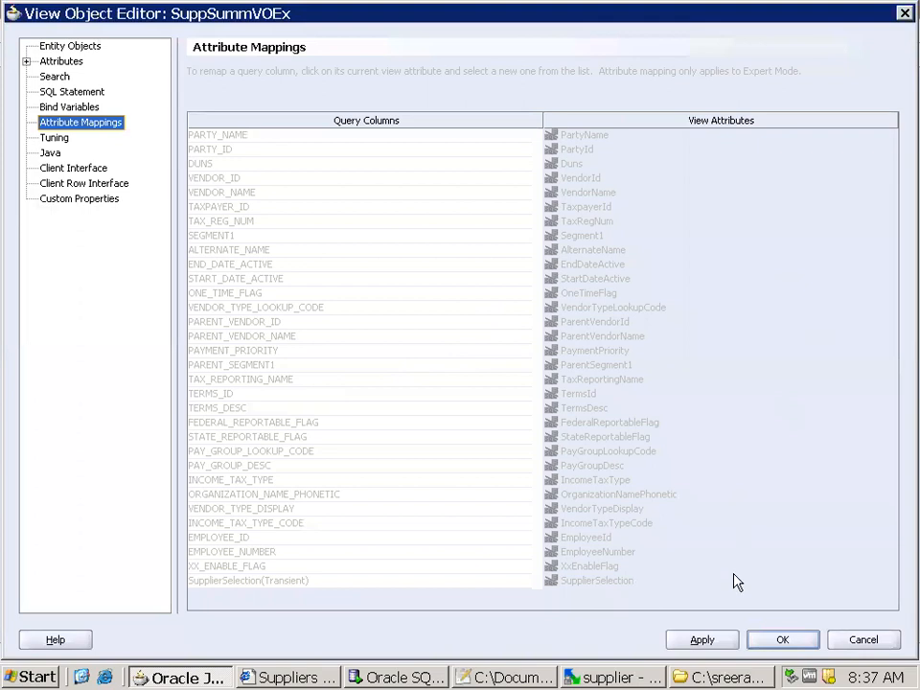
{"action": "left_click", "coordinate": [778, 639]}
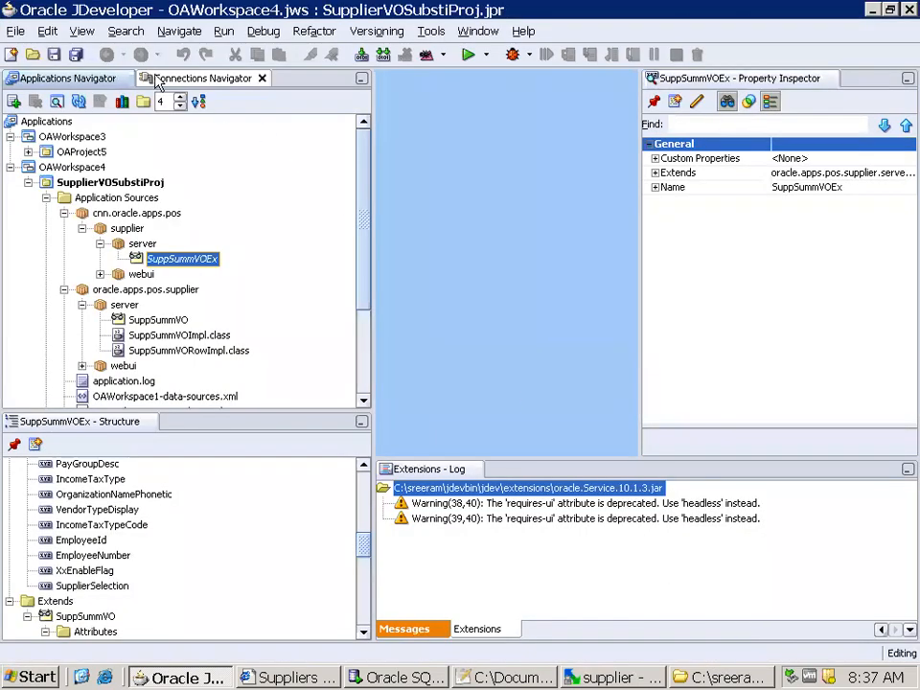
{"action": "left_click", "coordinate": [79, 56]}
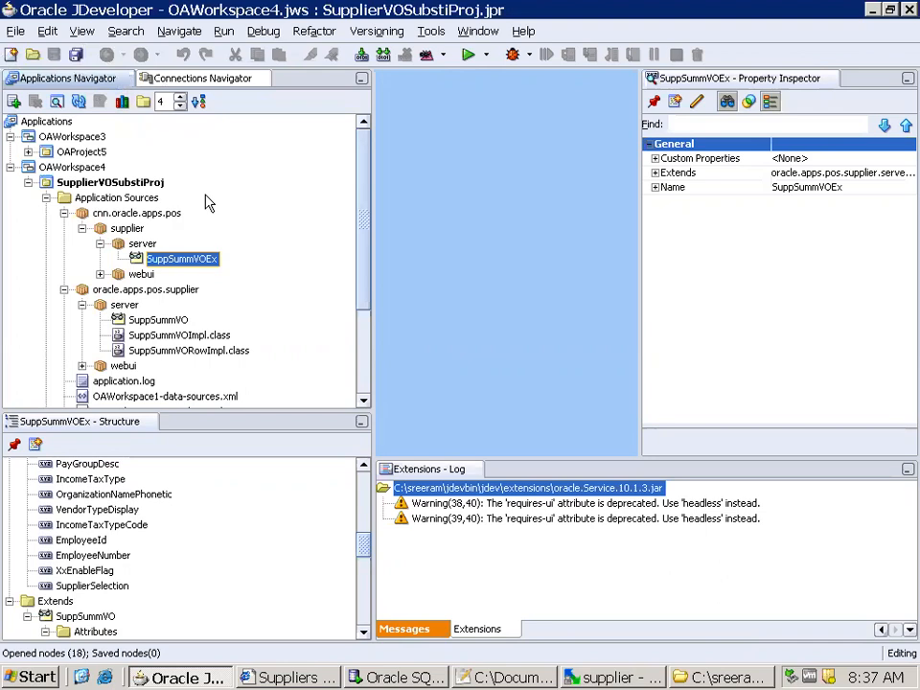
Select the SupplierVOSubstiProj project, check the myprojects folder in Windows Explorer, and return to JDeveloper
{"action": "left_click", "coordinate": [125, 184]}
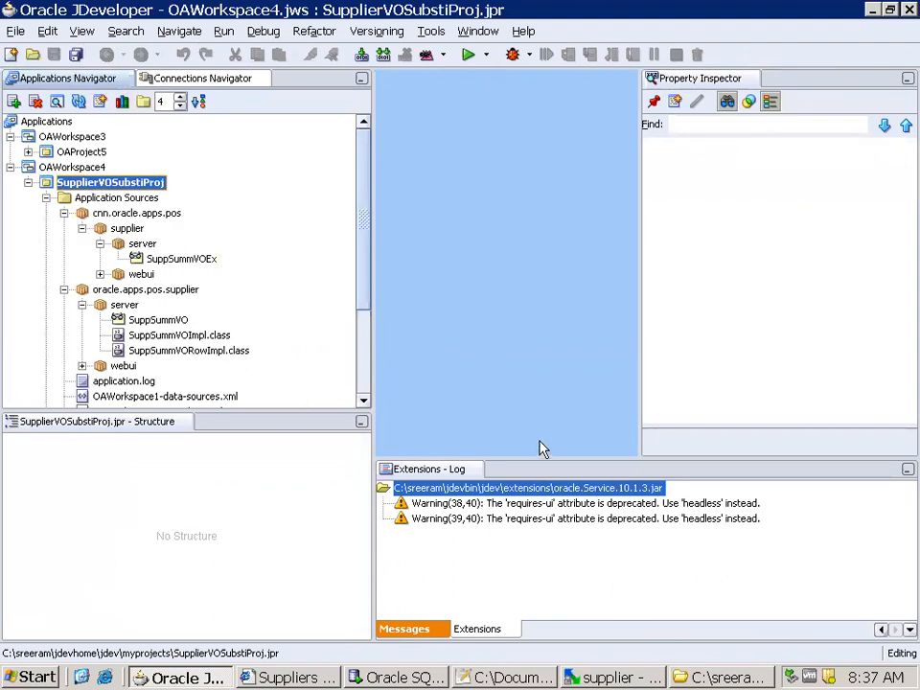
{"action": "left_click", "coordinate": [752, 677]}
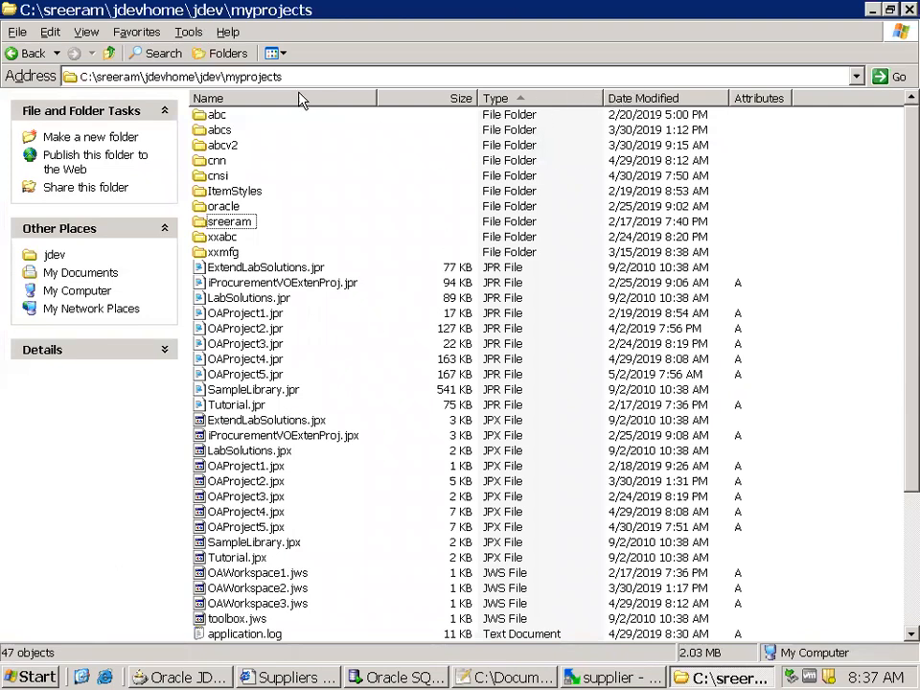
{"action": "key", "text": "alt+Tab"}
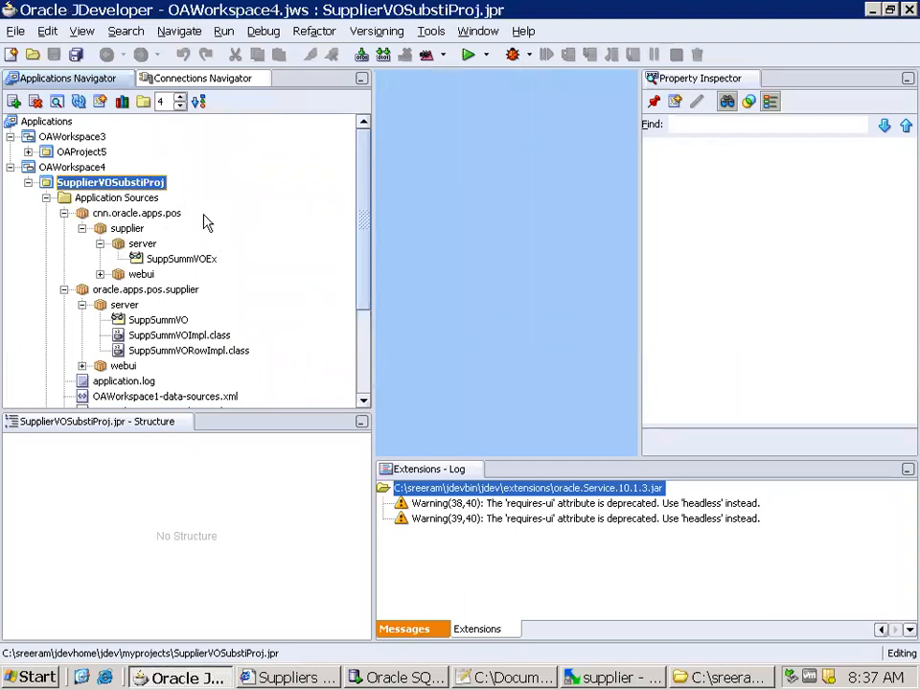
Switch to Windows Explorer and locate SupplierVOSubstiProj.jpx in the myprojects folder
{"action": "key", "text": "alt+Tab"}
{"action": "left_click", "coordinate": [302, 82]}
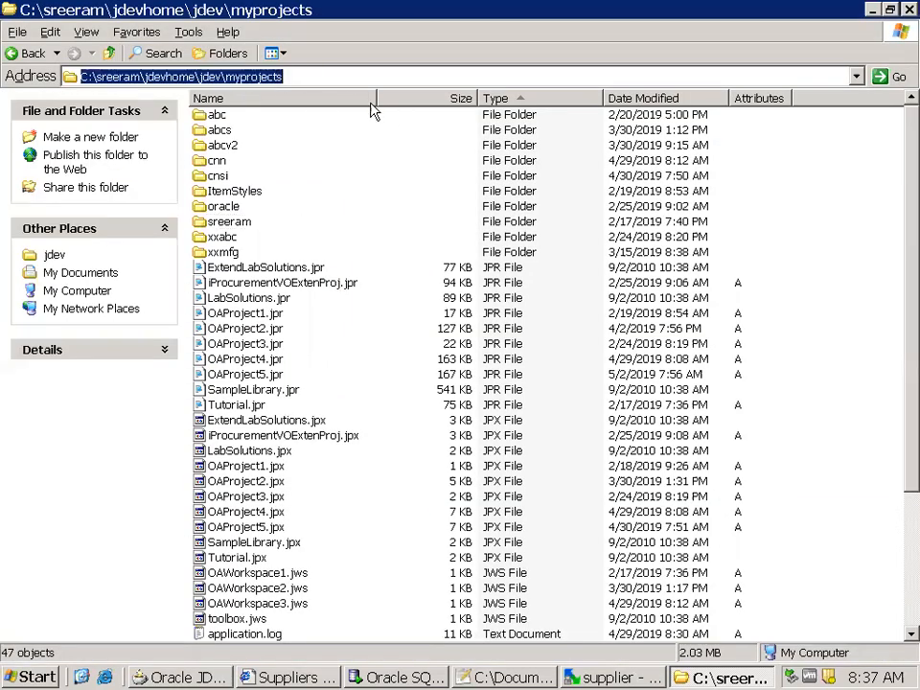
{"action": "key", "text": "alt+Tab"}
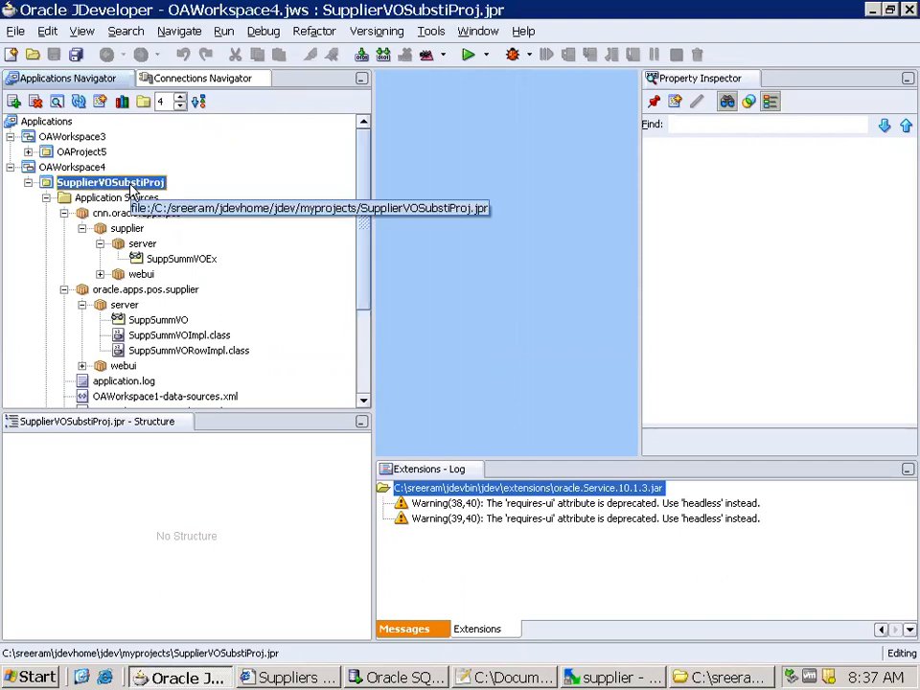
{"action": "key", "text": "alt+Tab"}
{"action": "key", "text": "alt+Tab"}
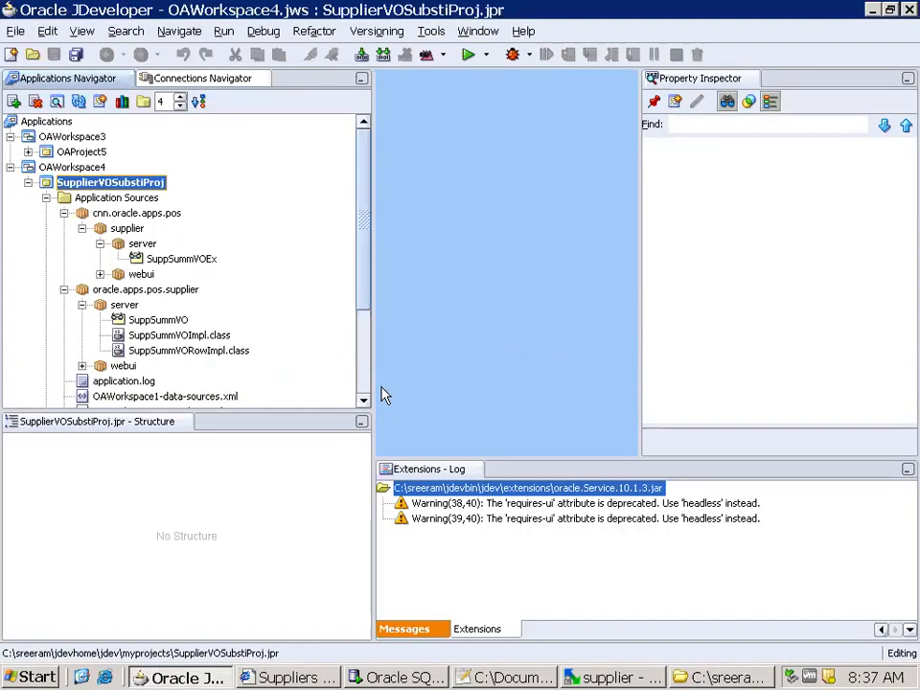
{"action": "key", "text": "alt+Tab"}
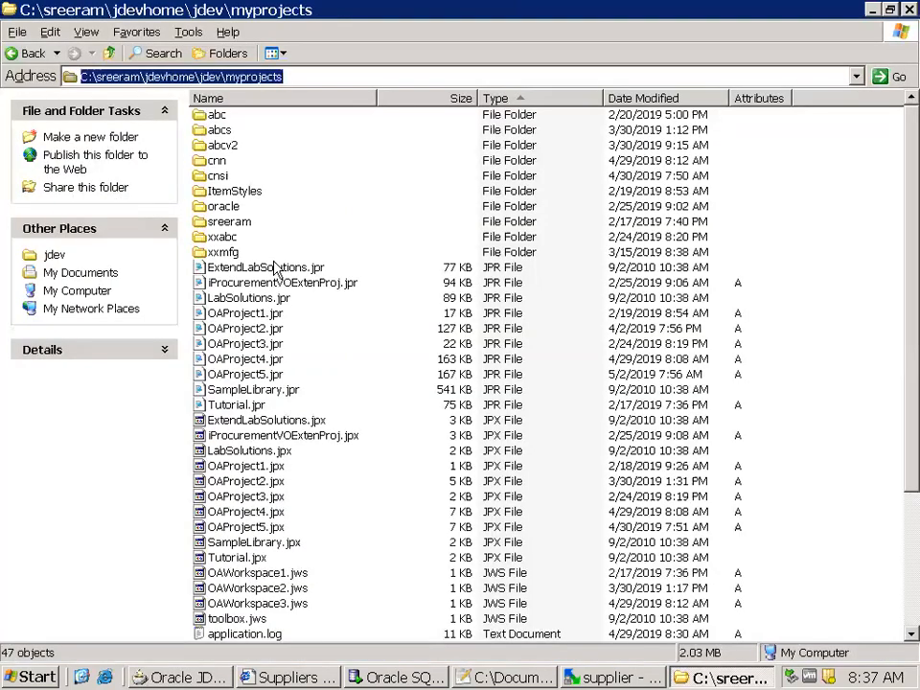
{"action": "left_click", "coordinate": [293, 337]}
{"action": "left_click", "coordinate": [240, 335]}
{"action": "key", "text": "s"}
{"action": "key", "text": "s"}
{"action": "key", "text": "s"}
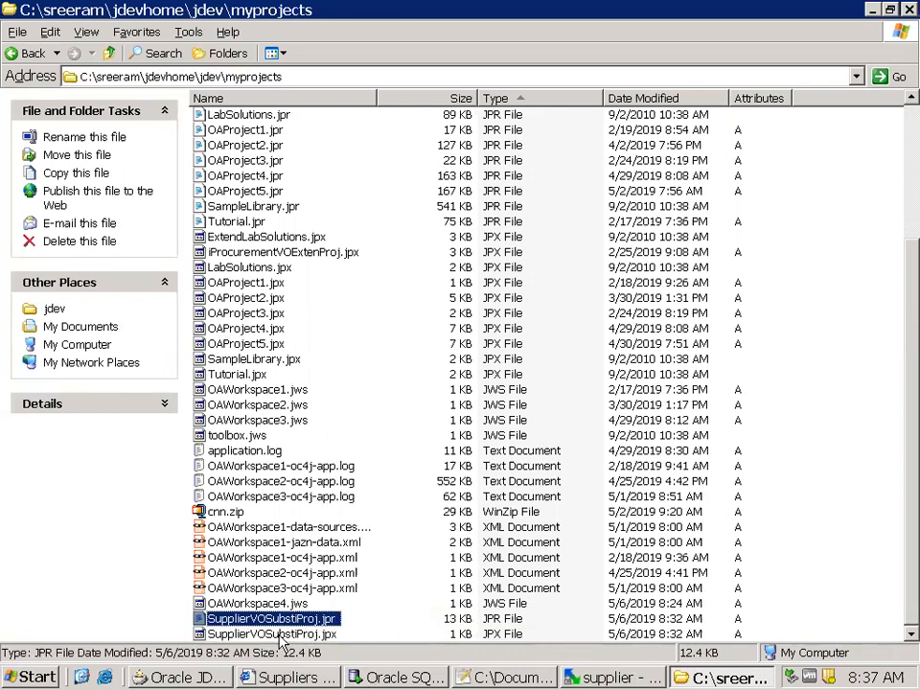
{"action": "key", "text": "s"}
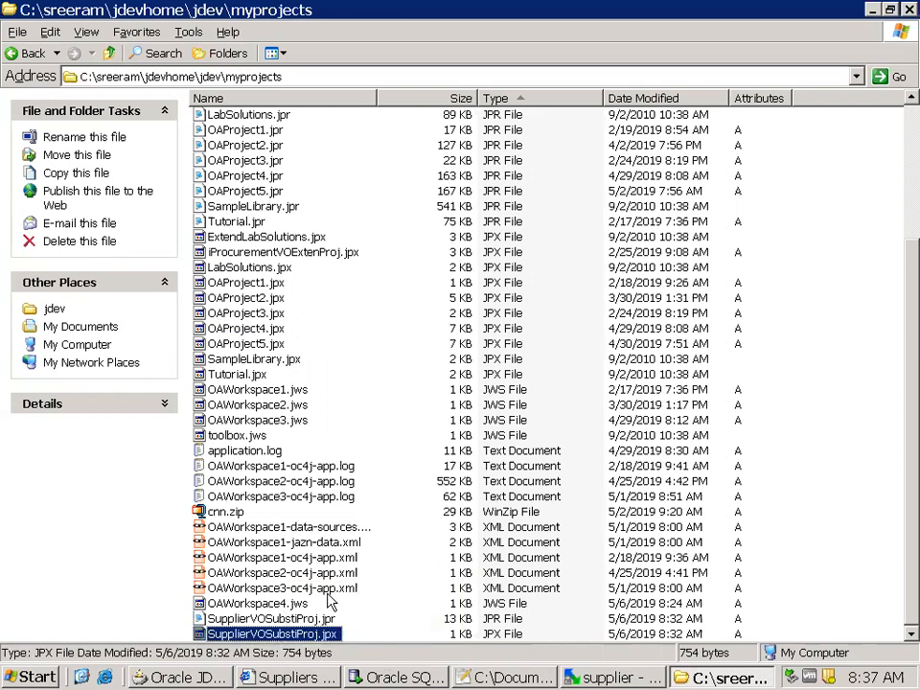
Open SupplierVOSubstiProj.jpx in Notepad++ and examine its Containee entries, including the cnn package prefix
{"action": "right_click", "coordinate": [330, 636]}
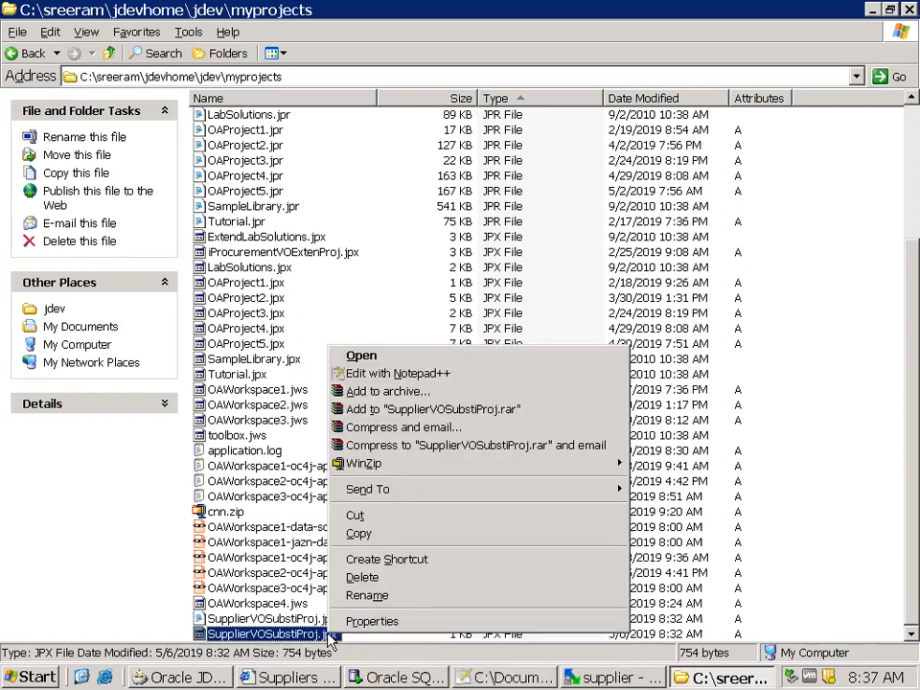
{"action": "left_click", "coordinate": [362, 373]}
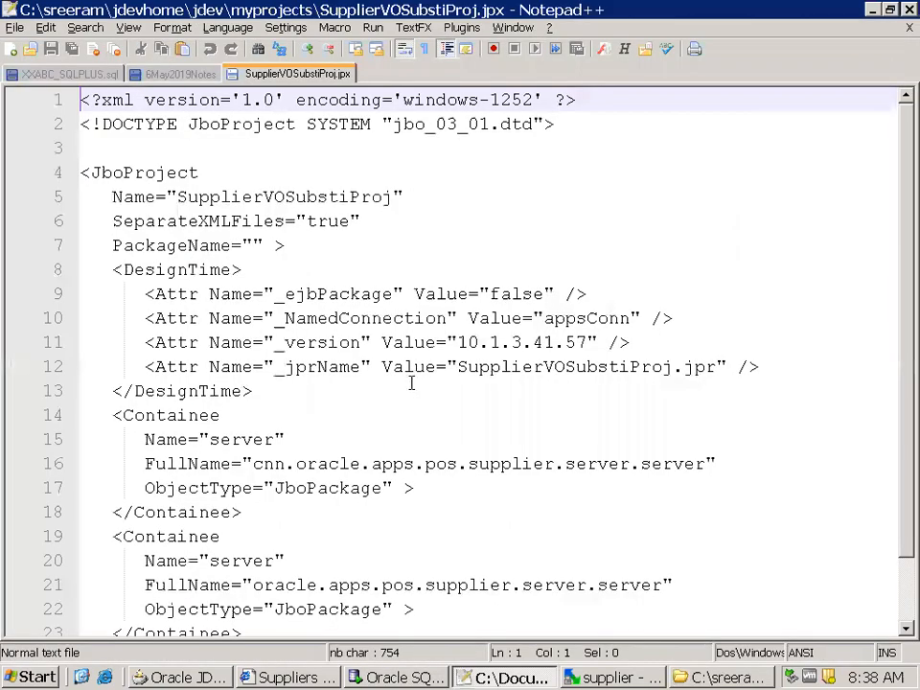
{"action": "scroll", "coordinate": [460, 431], "scroll_direction": "down", "scroll_amount": 1}
{"action": "scroll", "coordinate": [508, 473], "scroll_direction": "down", "scroll_amount": 1}
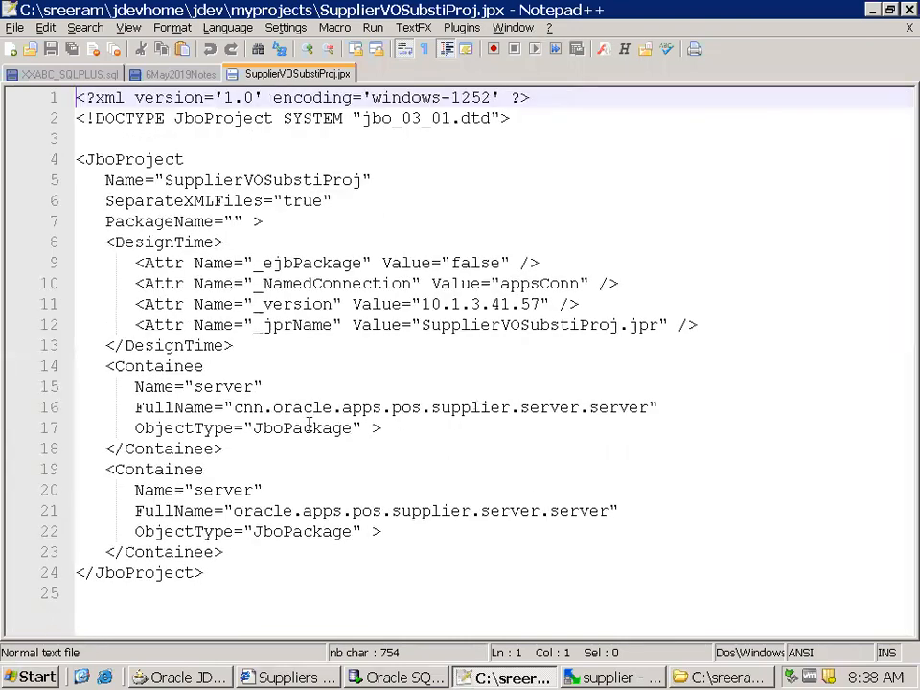
{"action": "left_click_drag", "start_coordinate": [234, 407], "coordinate": [273, 407]}
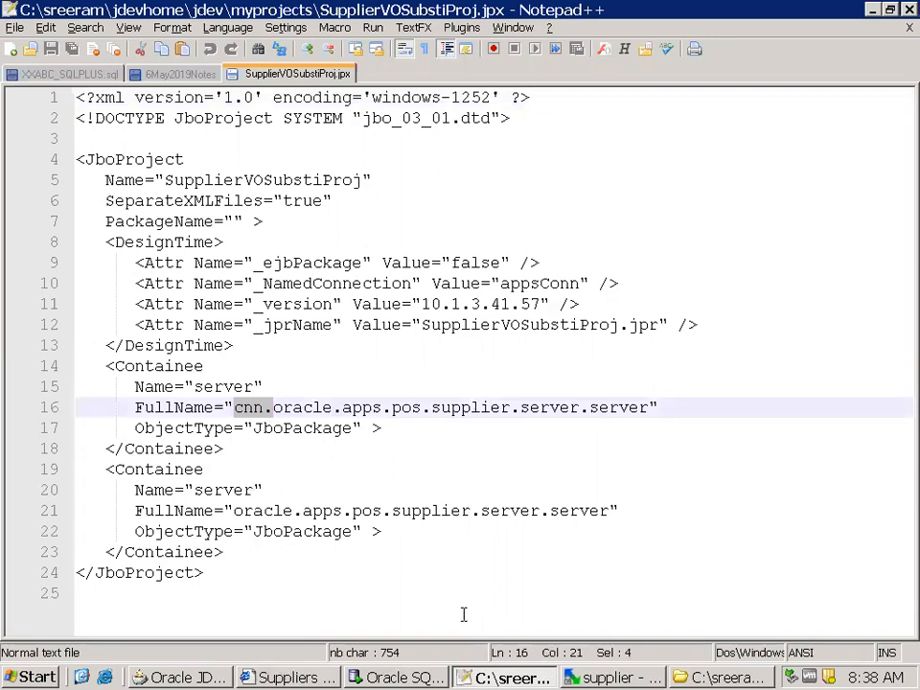
Switch to JDeveloper and open the Business Components Substitutions settings in the project properties of SupplierVOSubstiProj
{"action": "left_click", "coordinate": [184, 678]}
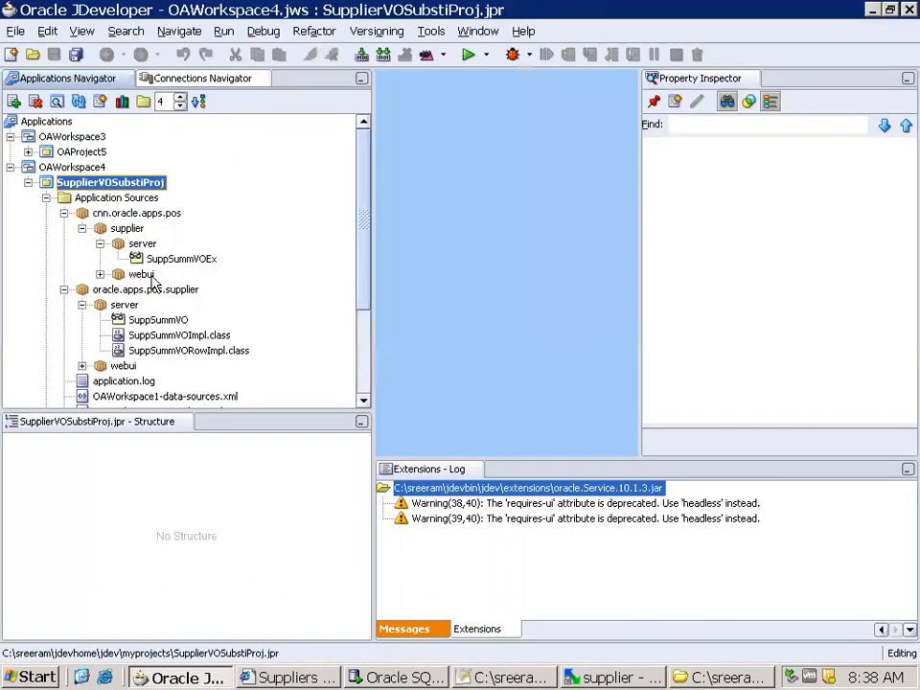
{"action": "right_click", "coordinate": [135, 189]}
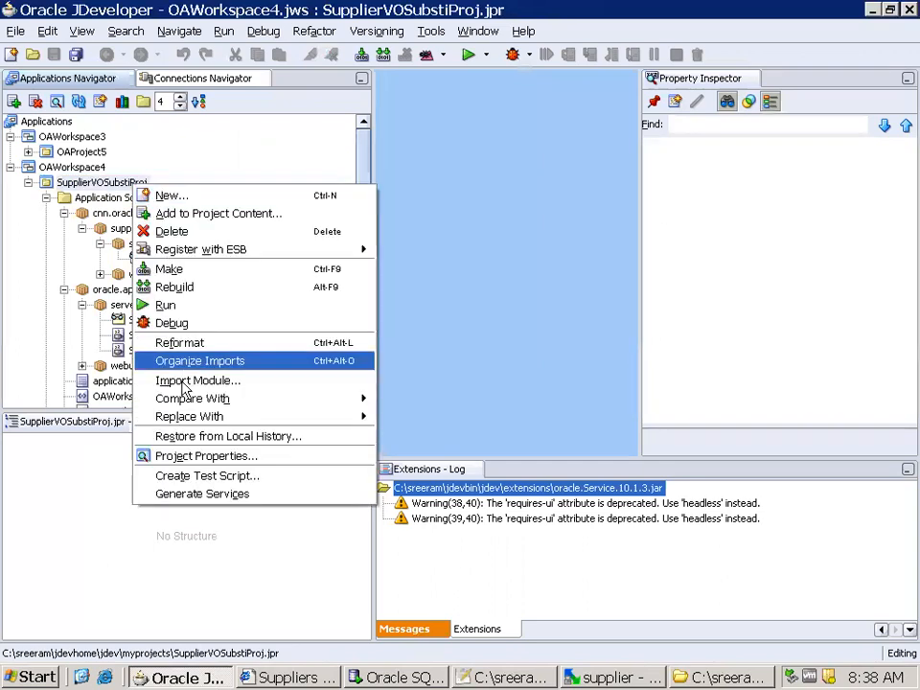
{"action": "mouse_move", "coordinate": [177, 420]}
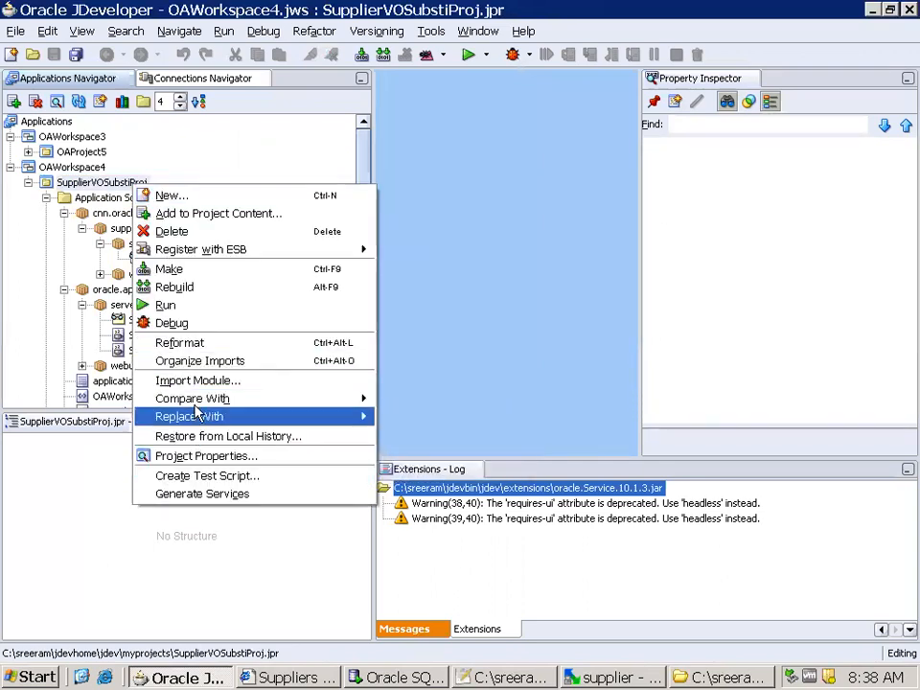
{"action": "mouse_move", "coordinate": [203, 403]}
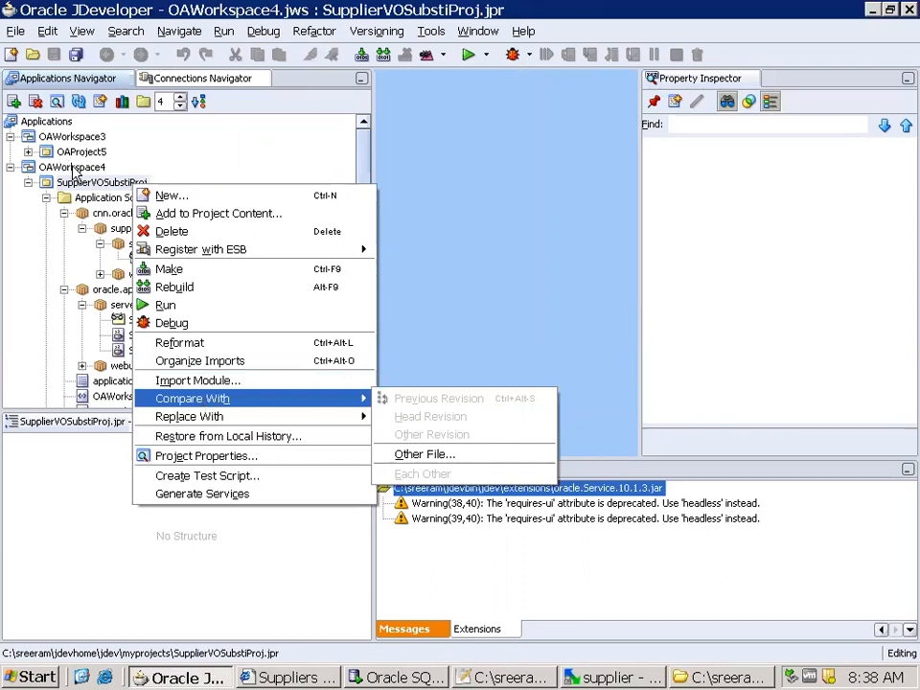
{"action": "left_click", "coordinate": [53, 125]}
{"action": "right_click", "coordinate": [94, 189]}
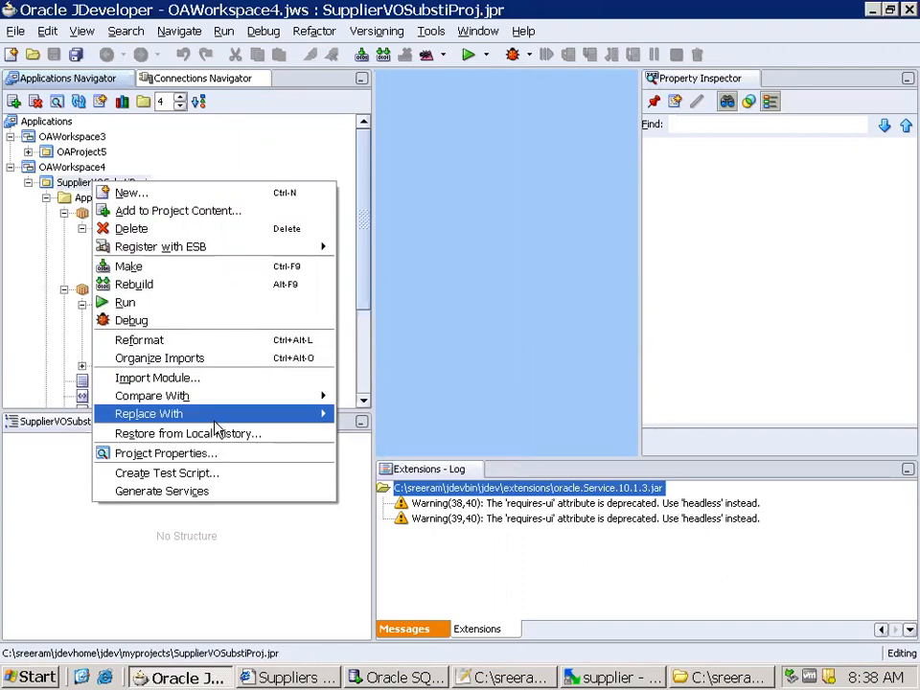
{"action": "left_click", "coordinate": [207, 455]}
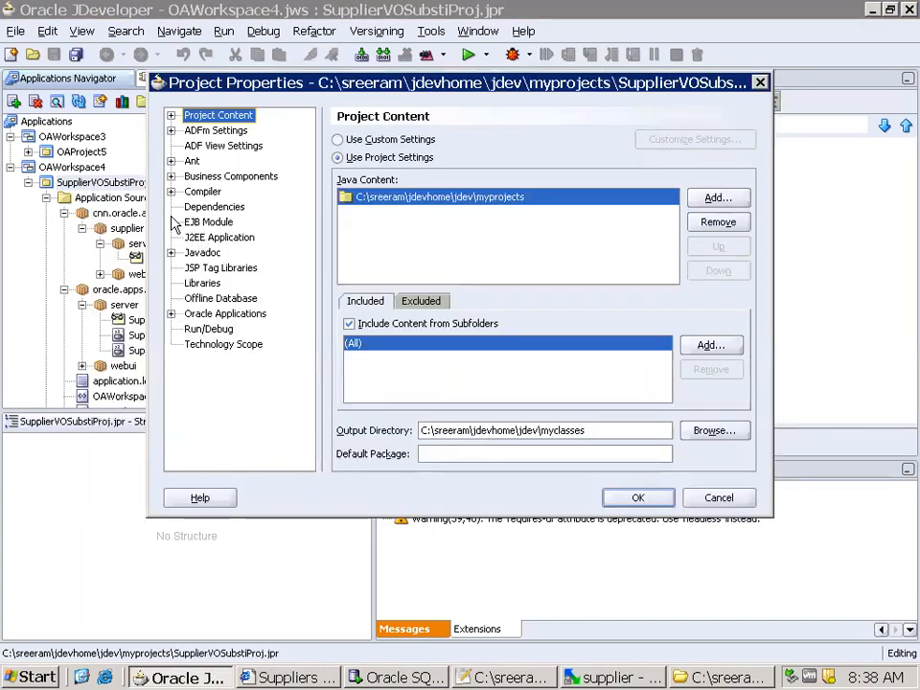
{"action": "left_click", "coordinate": [171, 176]}
{"action": "left_click", "coordinate": [228, 237]}
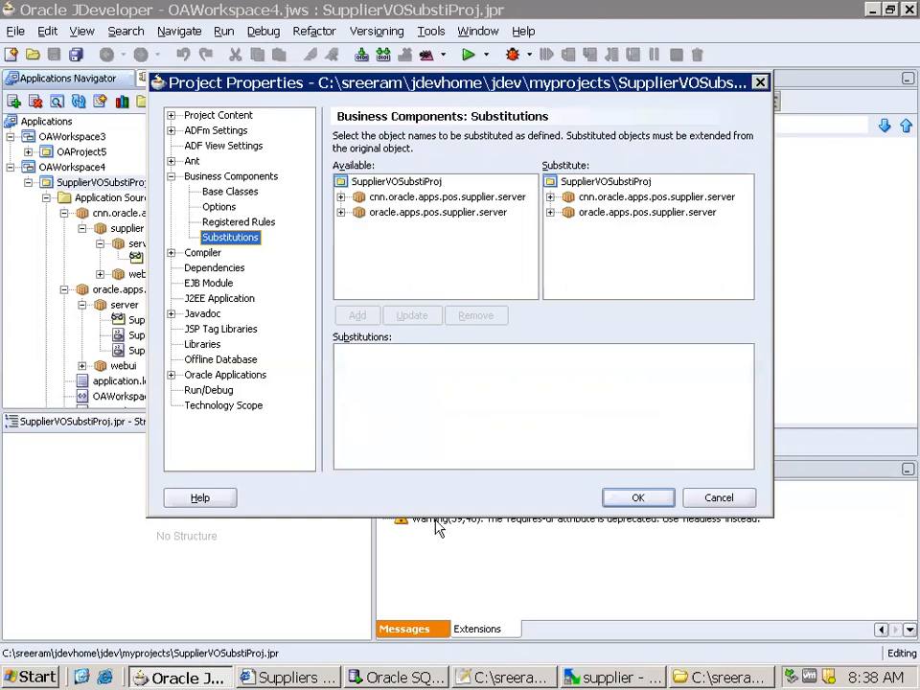
Add a substitution replacing SuppSummVO from oracle.apps.pos.supplier.server with SuppSummVOEx from cnn.oracle.apps.pos.supplier.server
{"action": "left_click", "coordinate": [341, 212]}
{"action": "left_click", "coordinate": [415, 227]}
{"action": "left_click", "coordinate": [551, 196]}
{"action": "left_click", "coordinate": [606, 212]}
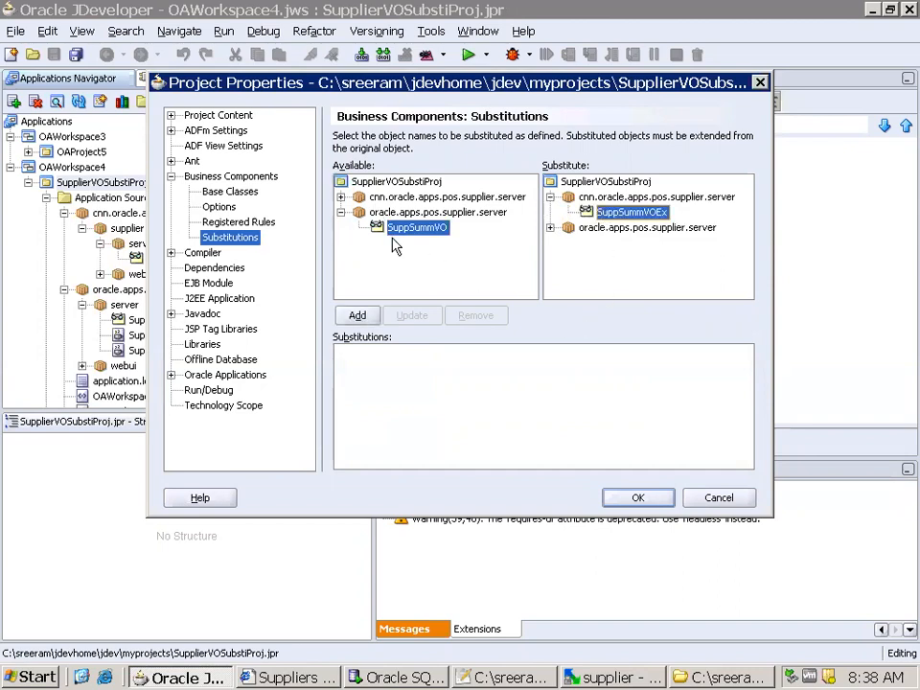
{"action": "left_click", "coordinate": [353, 317]}
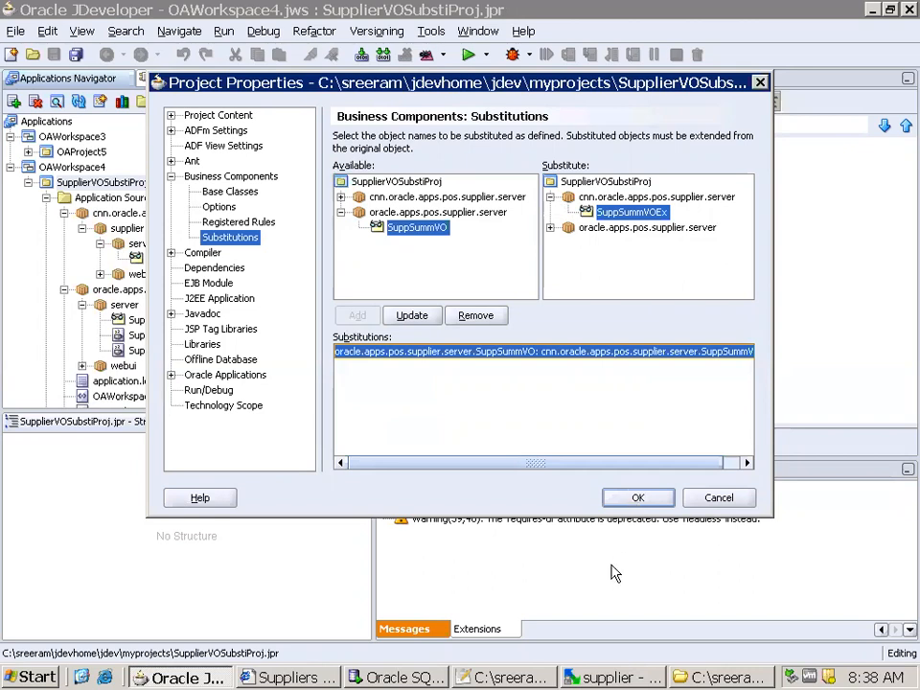
Glance at the project's JPX file in Notepad++, then accept the project properties in JDeveloper and save all files
{"action": "left_click", "coordinate": [506, 677]}
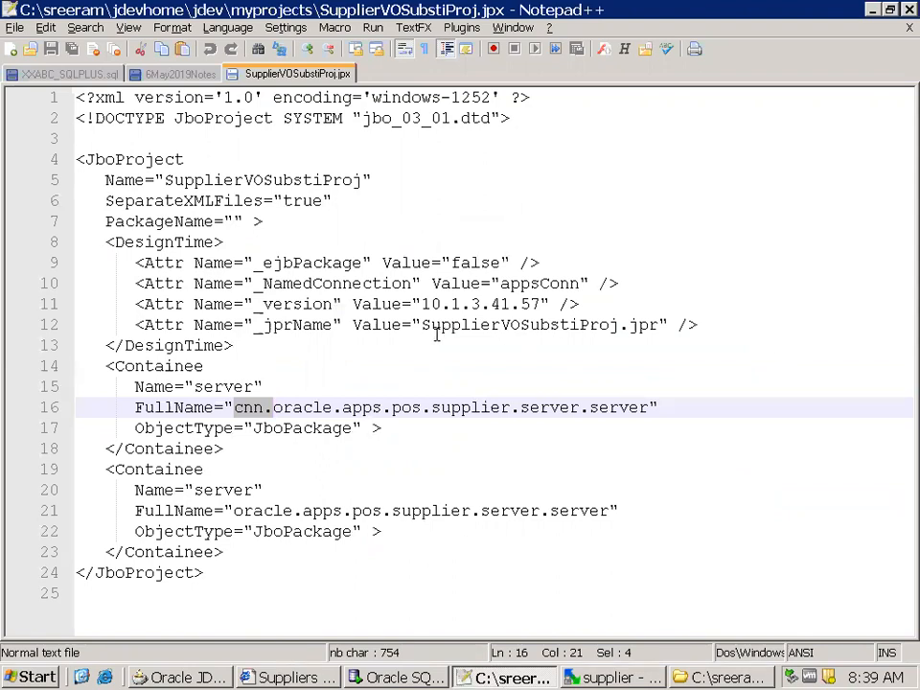
{"action": "key", "text": "alt+Tab"}
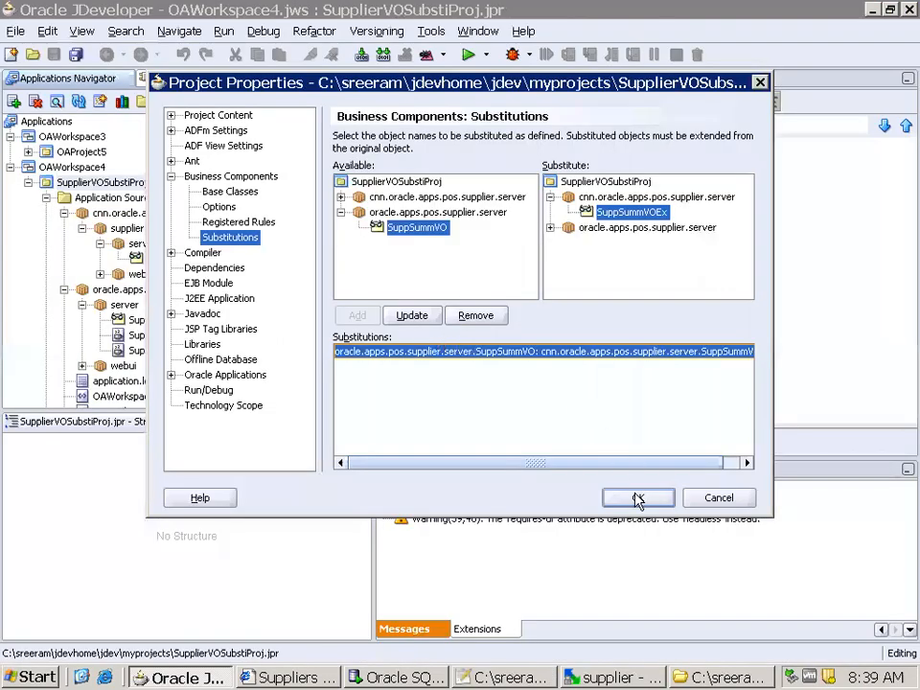
{"action": "left_click", "coordinate": [636, 496]}
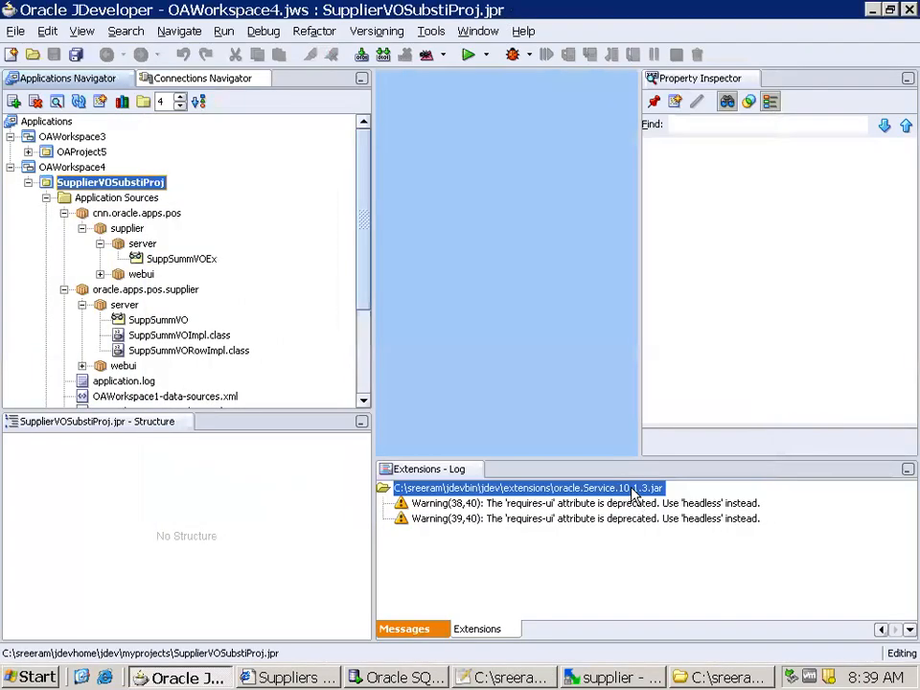
{"action": "left_click", "coordinate": [76, 54]}
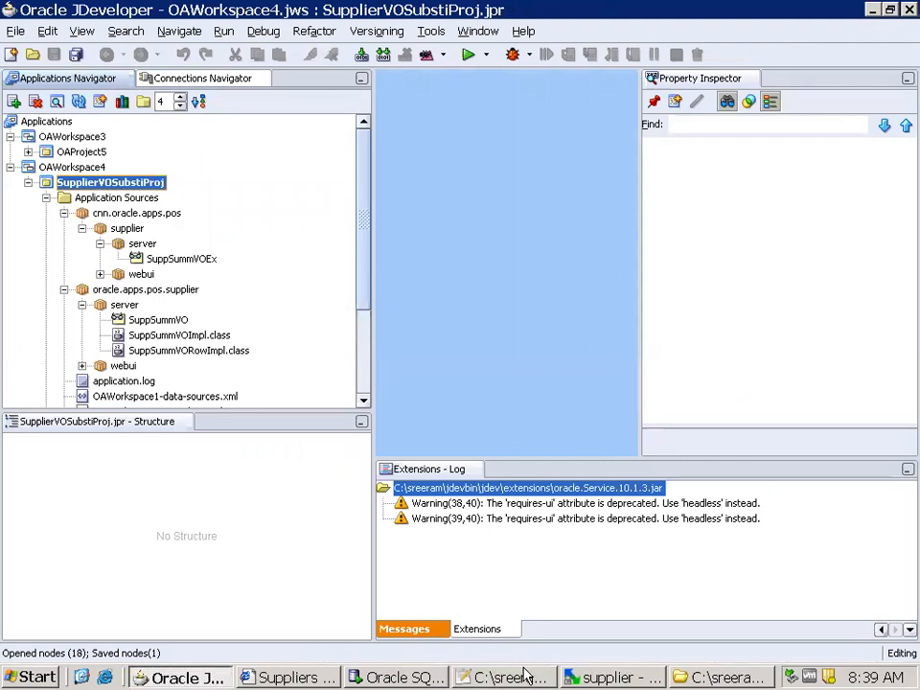
Reopen the SupplierVOSubstiProj project properties and review the listed substitution
{"action": "left_click", "coordinate": [513, 677]}
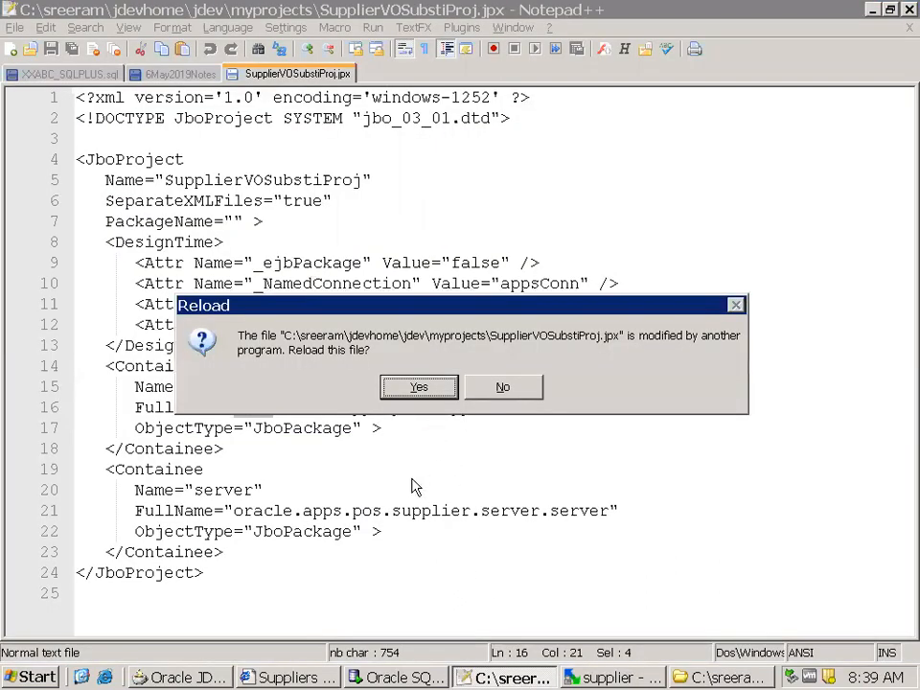
{"action": "key", "text": "alt+Tab"}
{"action": "right_click", "coordinate": [150, 182]}
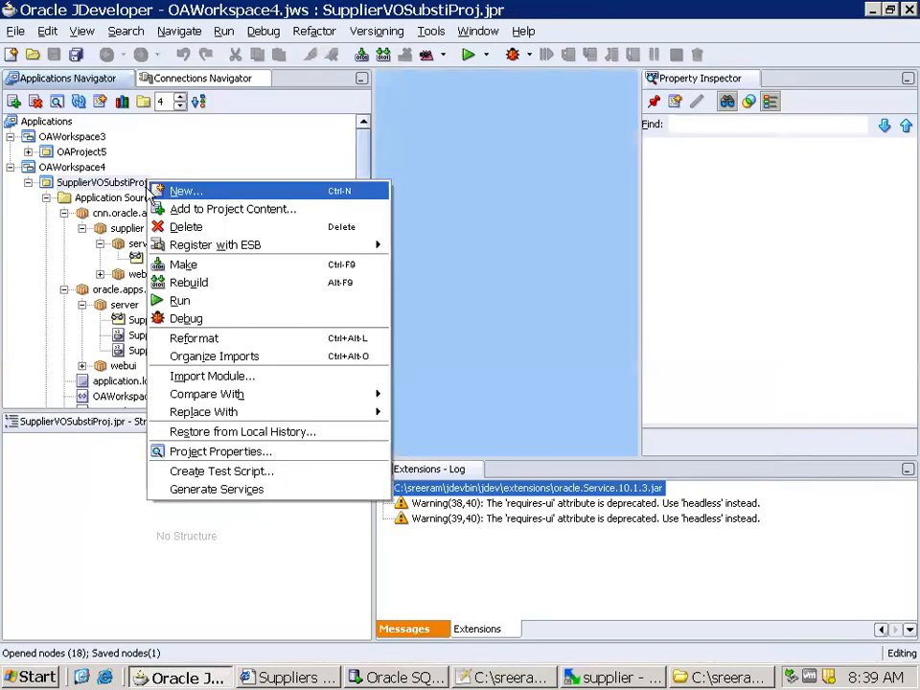
{"action": "left_click", "coordinate": [213, 454]}
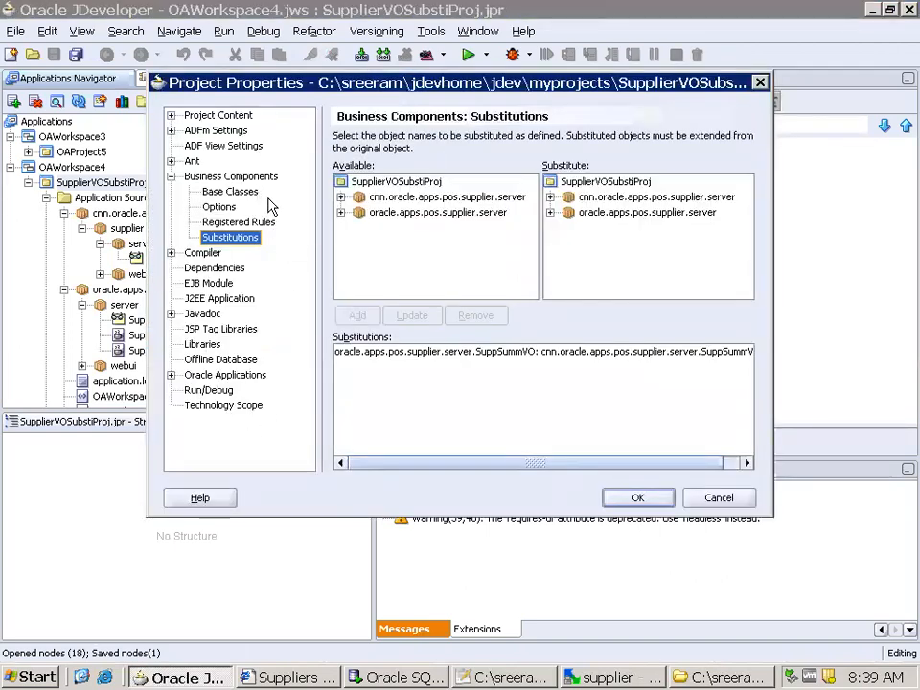
Switch to Notepad++, reload SupplierVOSubstiProj.jpx, and examine the Substitutes block
{"action": "key", "text": "alt+Tab"}
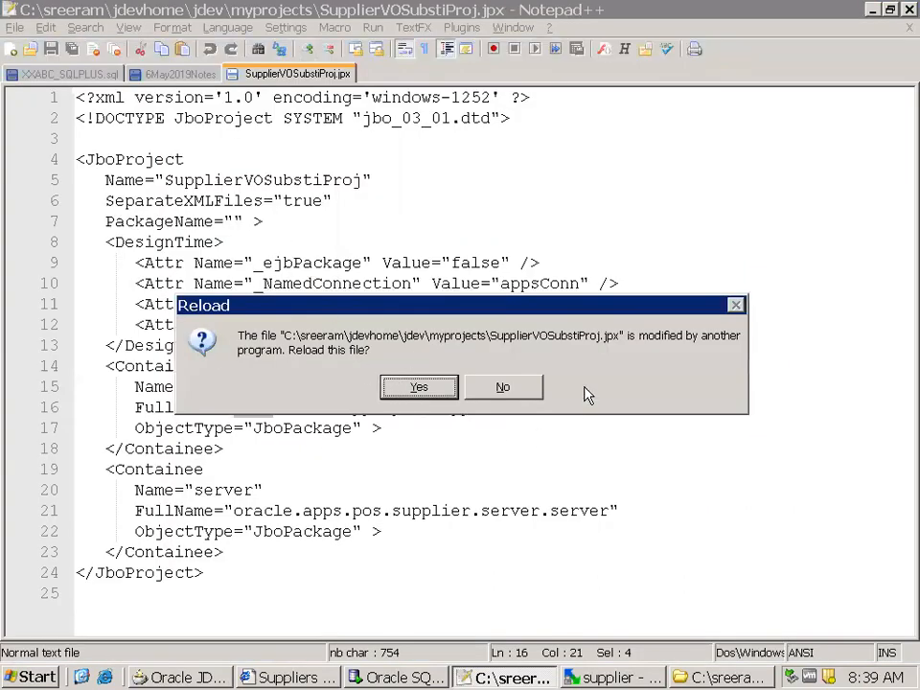
{"action": "left_click", "coordinate": [419, 388]}
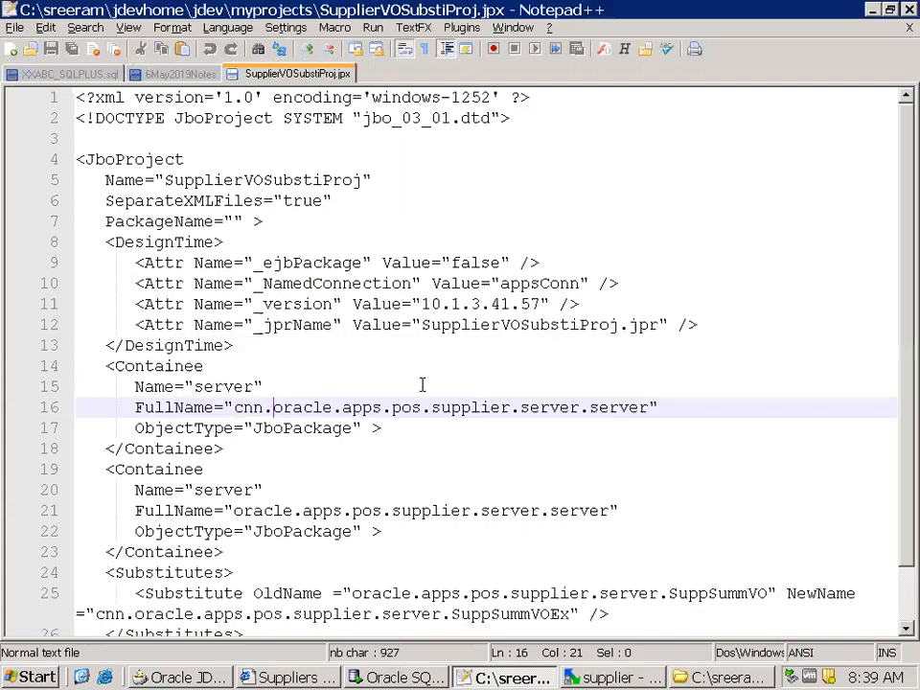
{"action": "scroll", "coordinate": [427, 386], "scroll_direction": "down", "scroll_amount": 1}
{"action": "left_click_drag", "start_coordinate": [245, 570], "coordinate": [48, 515]}
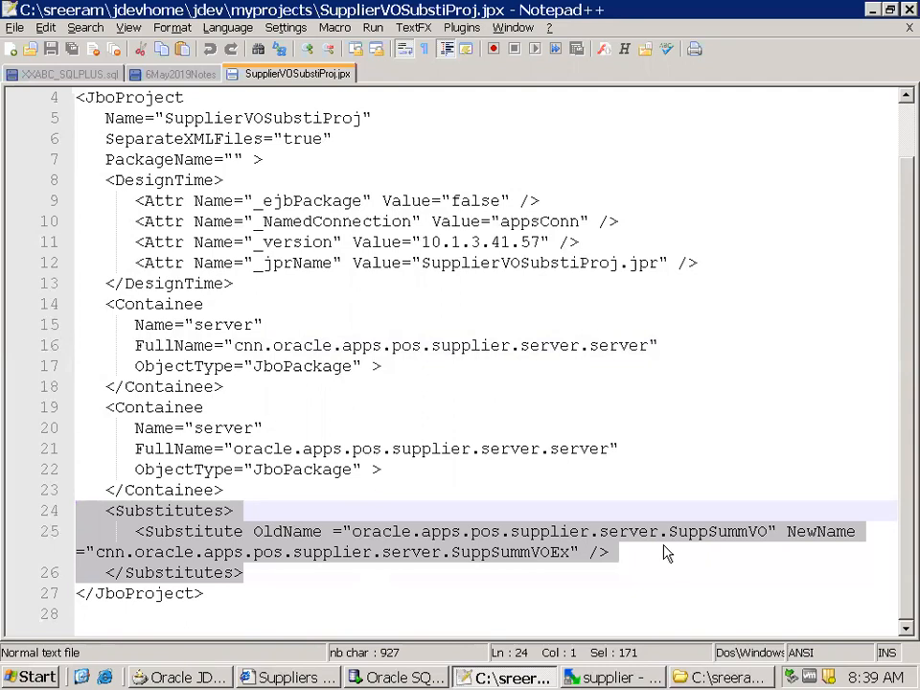
Accept the project properties in JDeveloper and reload SupplierVOSubstiProj.jpx in Notepad++
{"action": "key", "text": "alt+Tab"}
{"action": "left_click", "coordinate": [640, 494]}
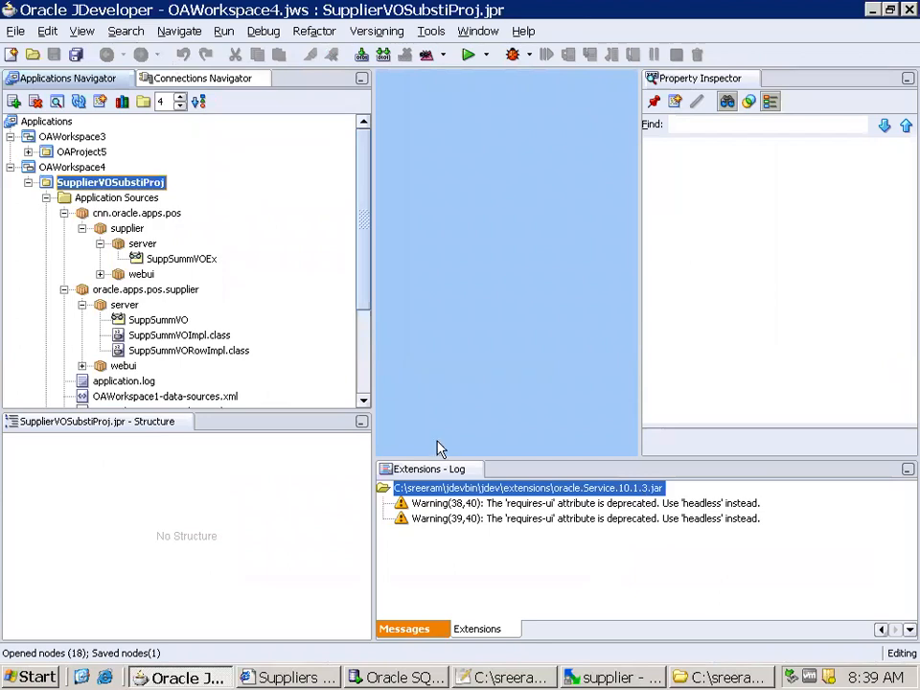
{"action": "key", "text": "alt+Tab"}
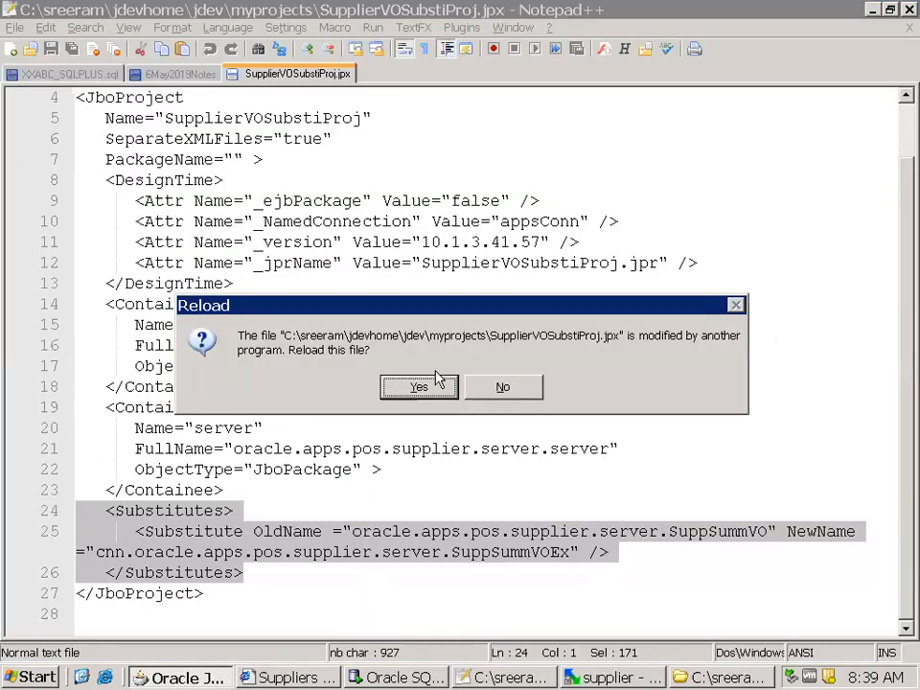
{"action": "left_click", "coordinate": [420, 384]}
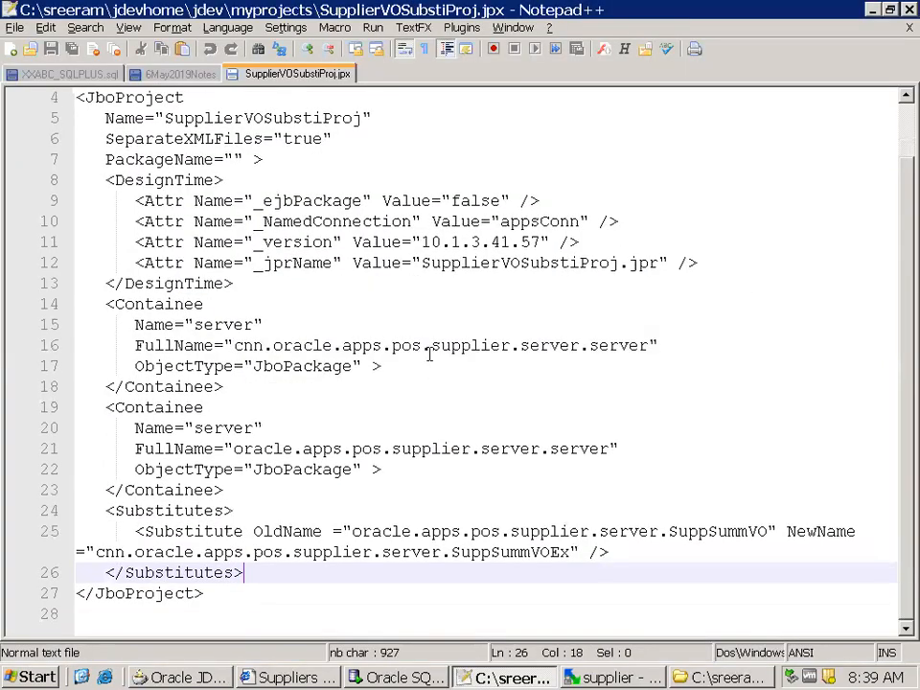
Add a jpxImport line at the end of the 6May2019Notes file, then switch to the myprojects folder in Windows Explorer
{"action": "left_click", "coordinate": [158, 74]}
{"action": "left_click", "coordinate": [240, 417]}
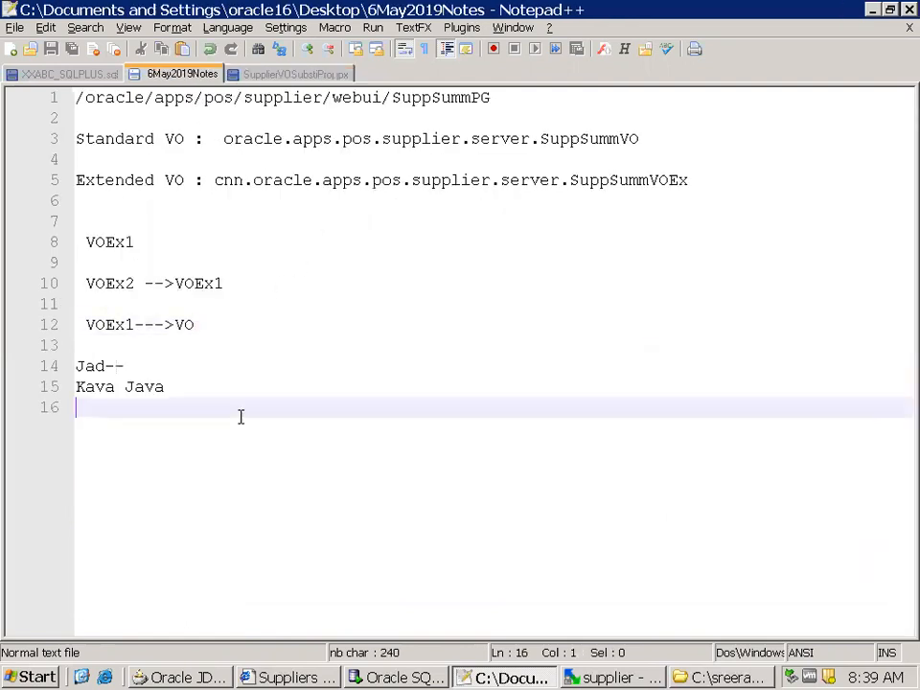
{"action": "key", "text": "Return"}
{"action": "key", "text": "Return"}
{"action": "type", "text": "jpxImport"}
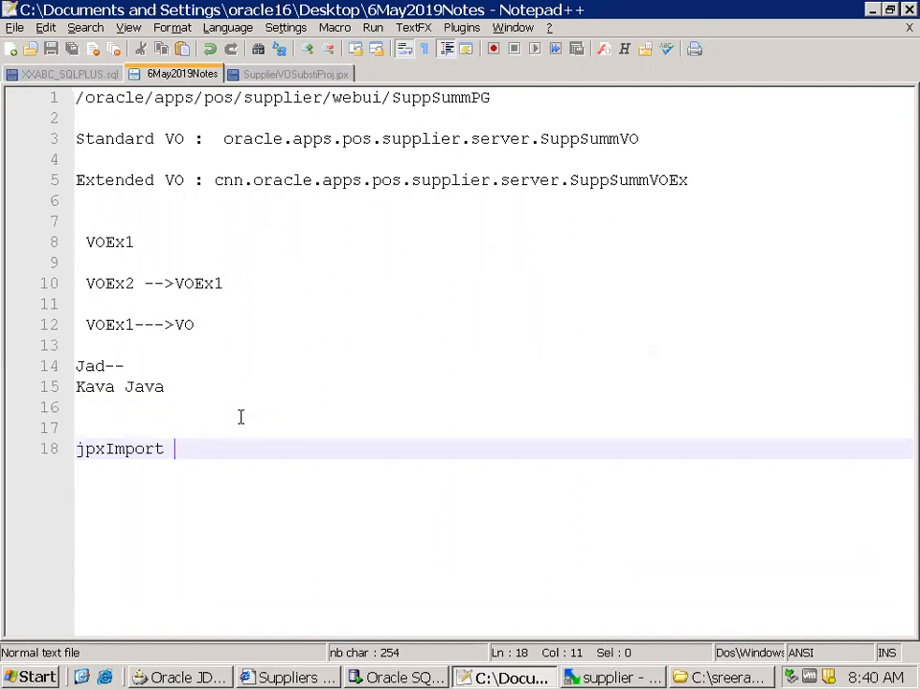
{"action": "left_click", "coordinate": [724, 678]}
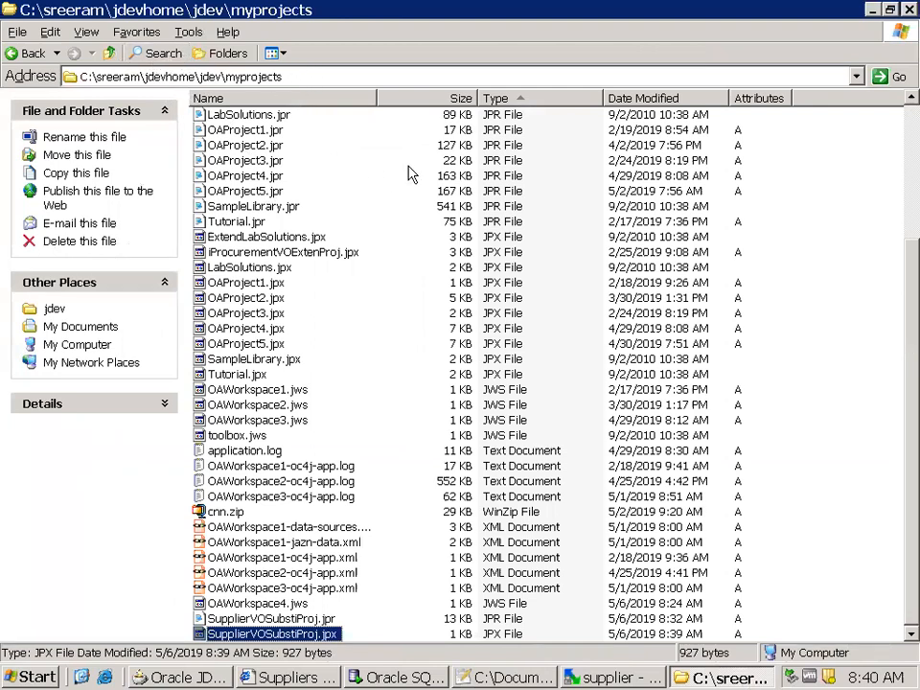
Open a Windows command prompt and move its window clear of the screen edge
{"action": "key", "text": "alt+Tab"}
{"action": "key", "text": "super+r"}
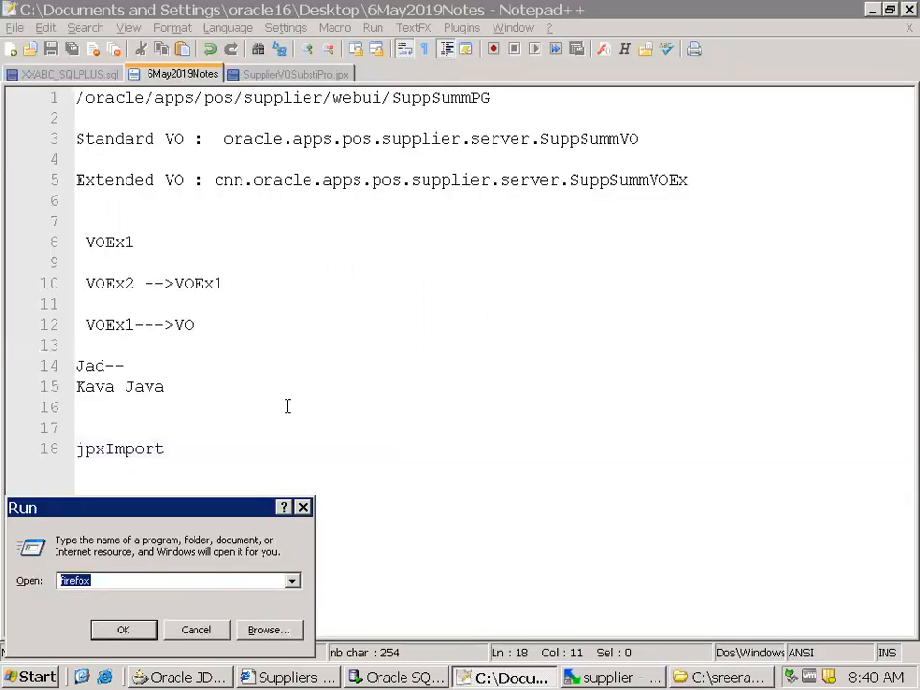
{"action": "type", "text": "cmd"}
{"action": "key", "text": "Return"}
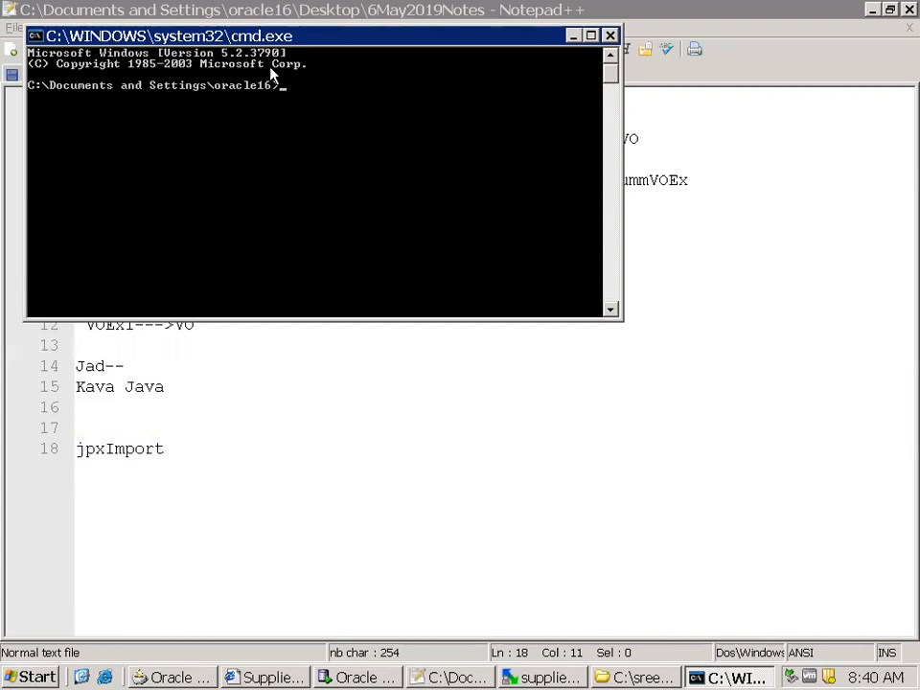
{"action": "left_click_drag", "start_coordinate": [279, 41], "coordinate": [376, 146]}
Set the command prompt's raster font size to 16 x 12 for the current window only
{"action": "right_click", "coordinate": [376, 146]}
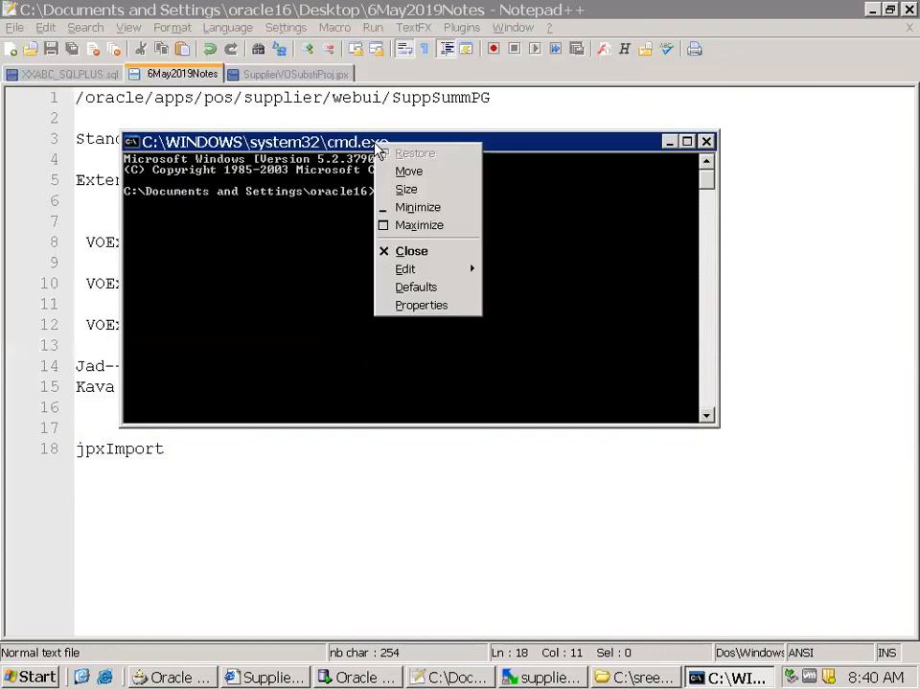
{"action": "left_click", "coordinate": [439, 305]}
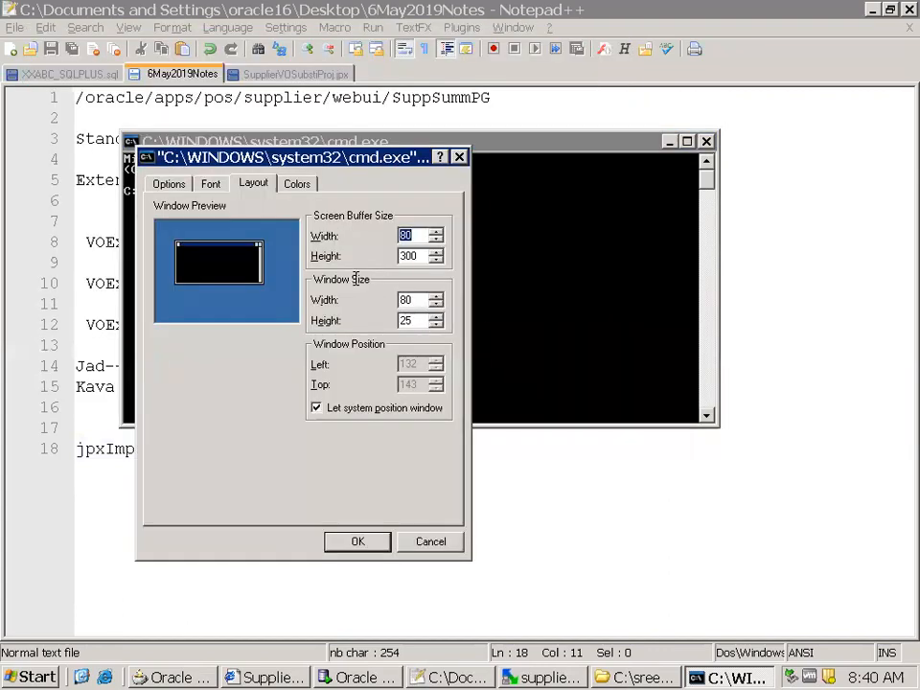
{"action": "left_click", "coordinate": [216, 185]}
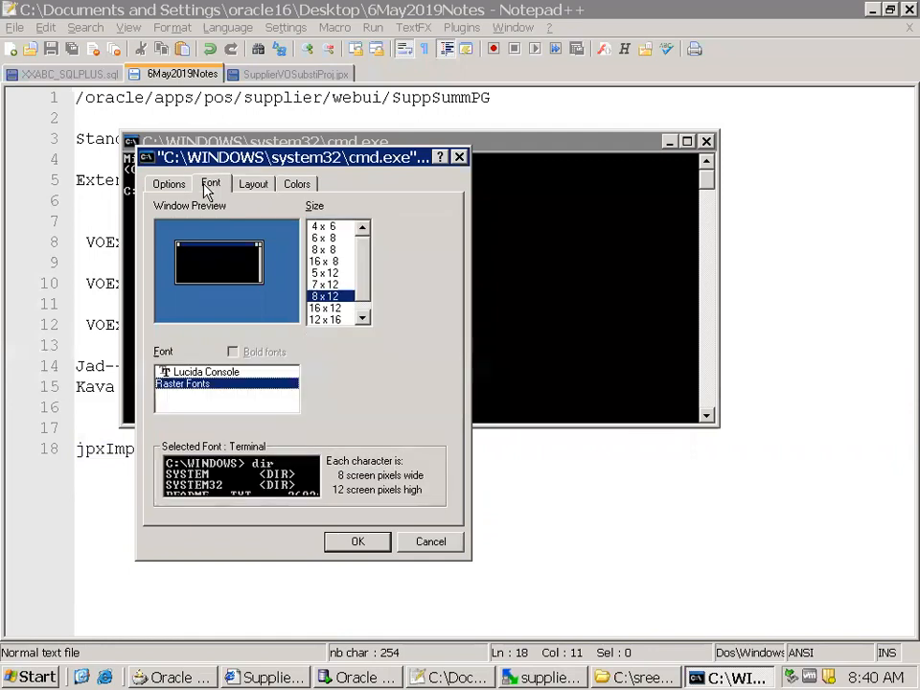
{"action": "left_click", "coordinate": [325, 308]}
{"action": "left_click", "coordinate": [370, 542]}
{"action": "left_click", "coordinate": [283, 339]}
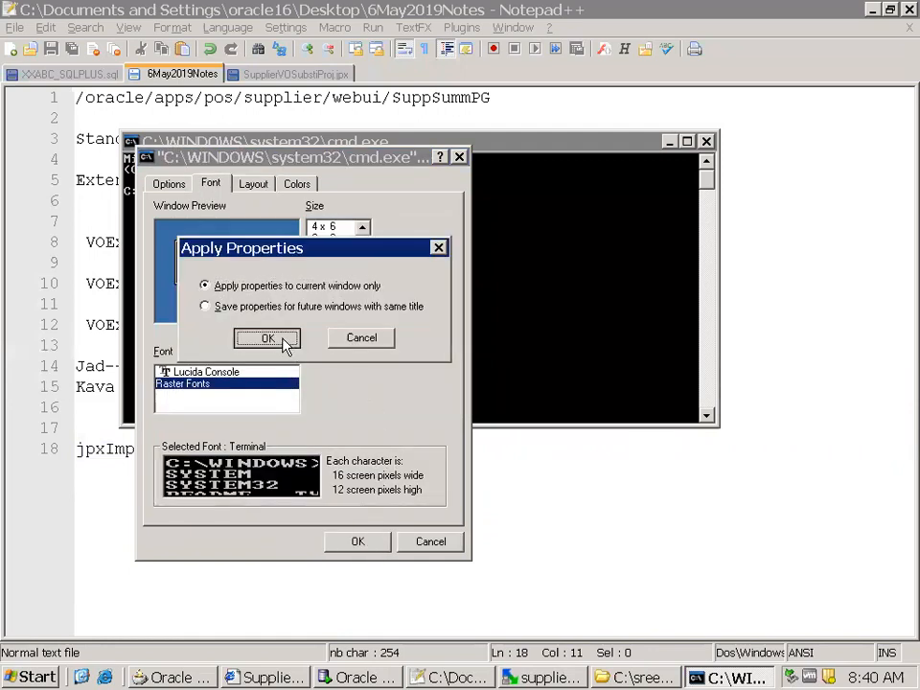
{"action": "right_click", "coordinate": [358, 142]}
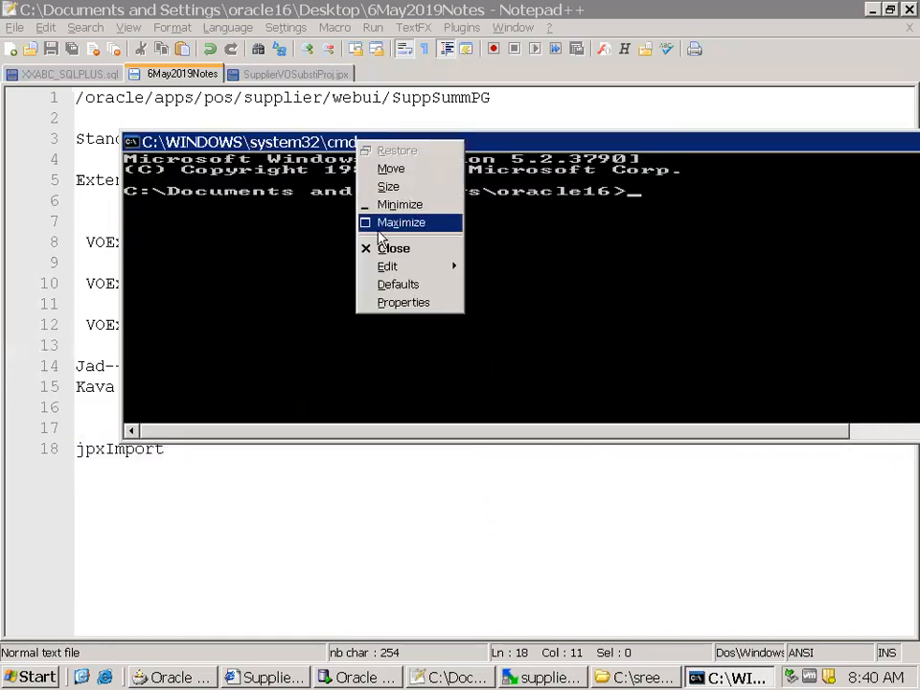
{"action": "left_click", "coordinate": [398, 284]}
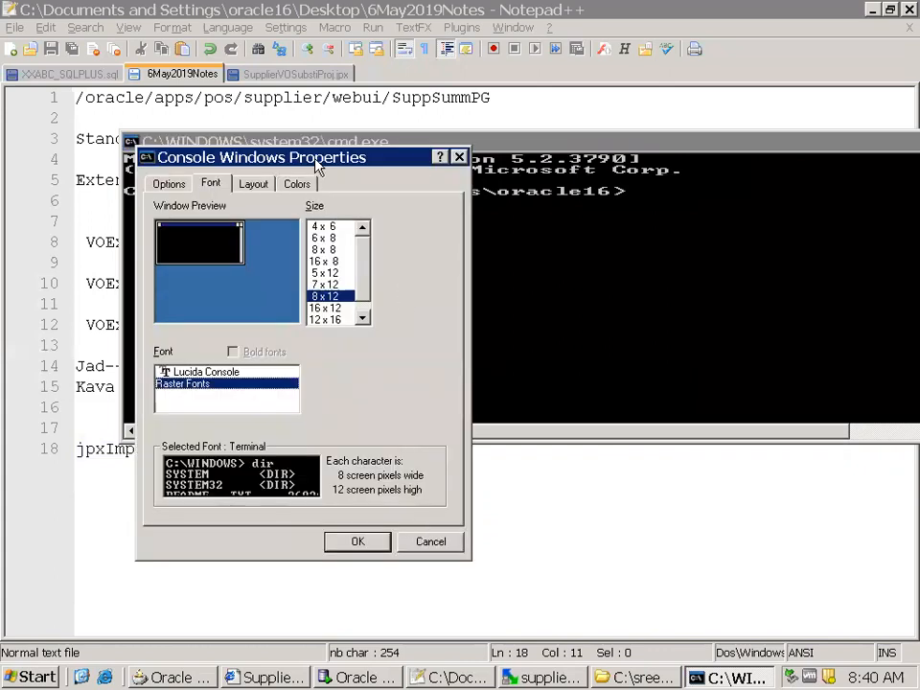
{"action": "left_click", "coordinate": [459, 157]}
Give the current command prompt window a white screen background and a 12 x 16 font, and reposition the window
{"action": "right_click", "coordinate": [464, 143]}
{"action": "left_click", "coordinate": [520, 305]}
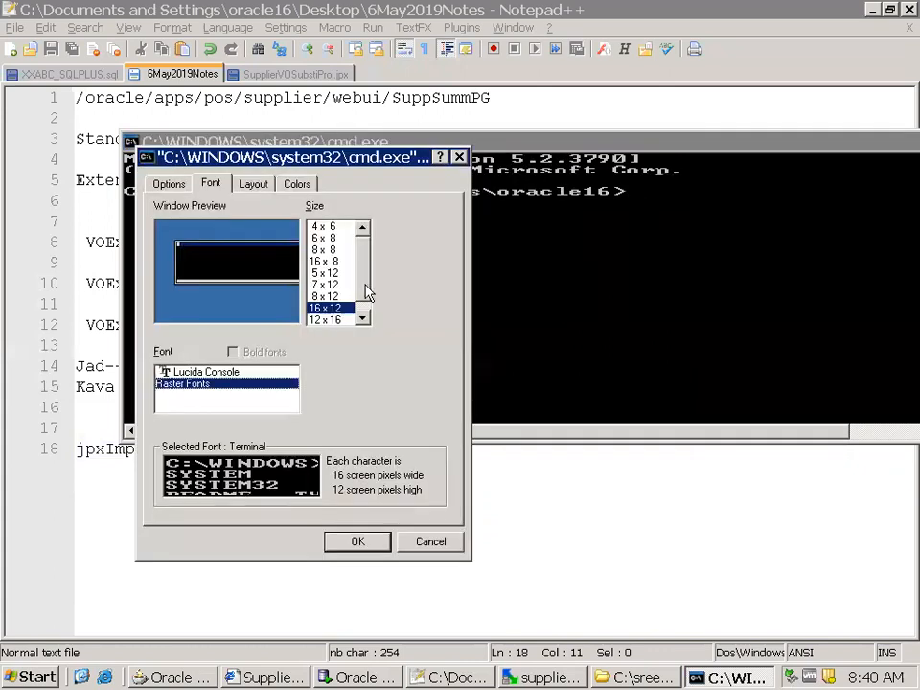
{"action": "left_click", "coordinate": [266, 185]}
{"action": "left_click", "coordinate": [295, 184]}
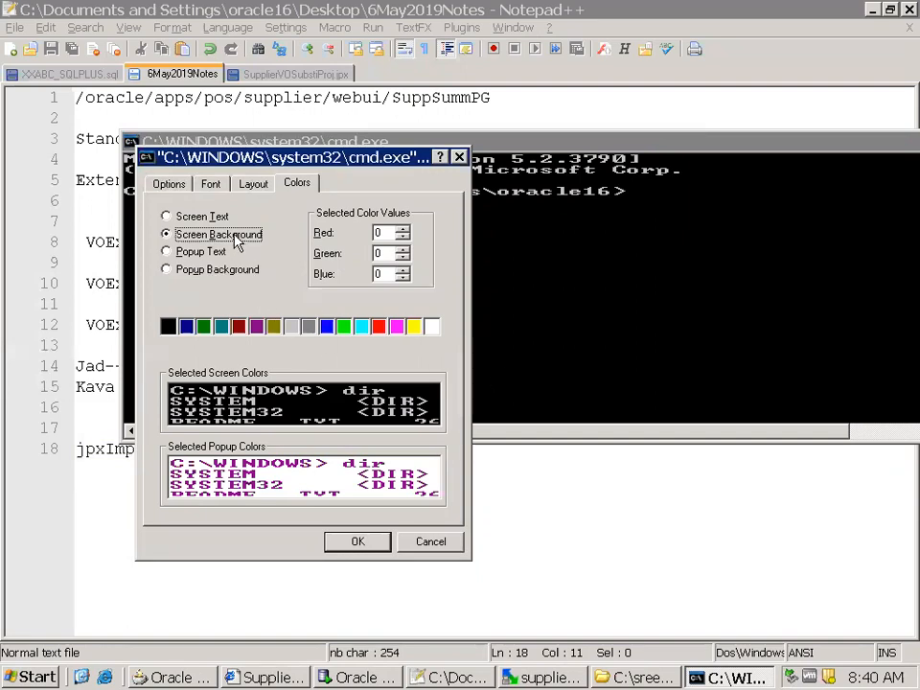
{"action": "left_click", "coordinate": [432, 328]}
{"action": "left_click", "coordinate": [211, 183]}
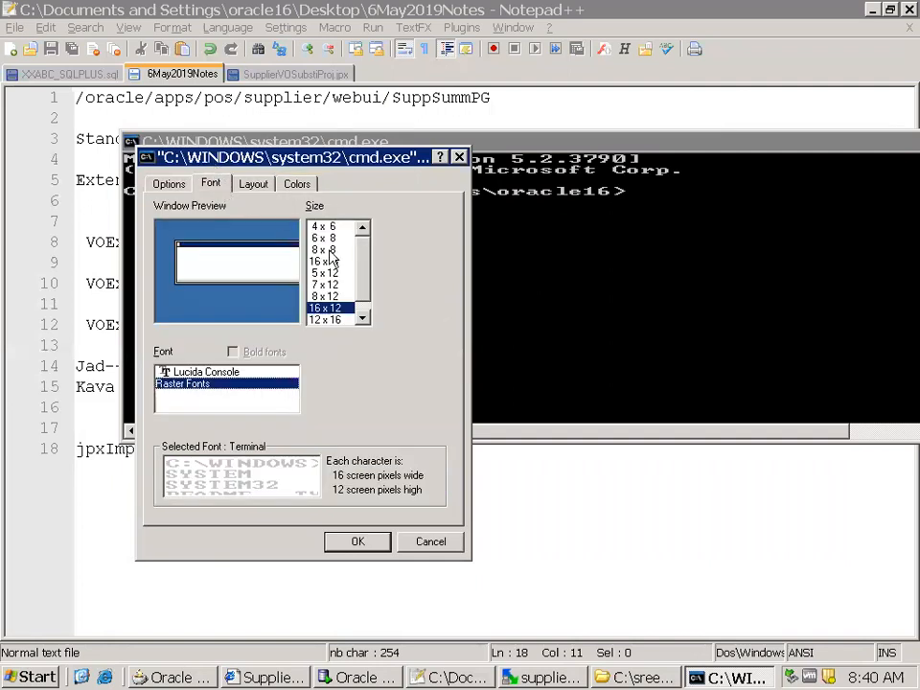
{"action": "left_click", "coordinate": [326, 319]}
{"action": "left_click", "coordinate": [351, 541]}
{"action": "left_click", "coordinate": [261, 335]}
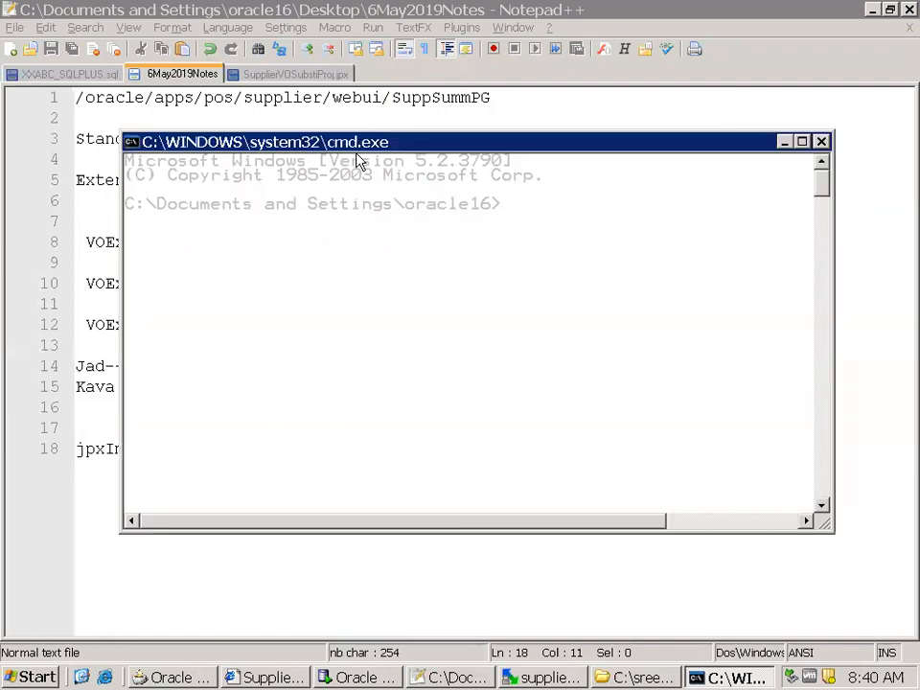
{"action": "left_click_drag", "start_coordinate": [409, 143], "coordinate": [363, 220]}
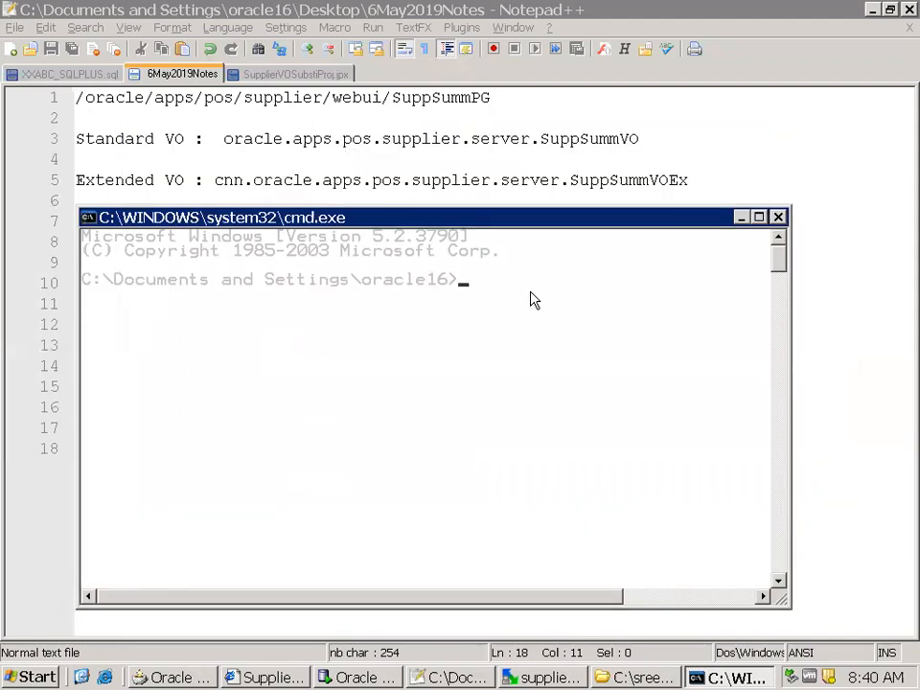
Change the command prompt's directory to c:\sreeram and from there into jdevbin
{"action": "type", "text": "cd c:\\sreeram"}
{"action": "key", "text": "Return"}
{"action": "type", "text": "cd jdevbin"}
{"action": "key", "text": "Return"}
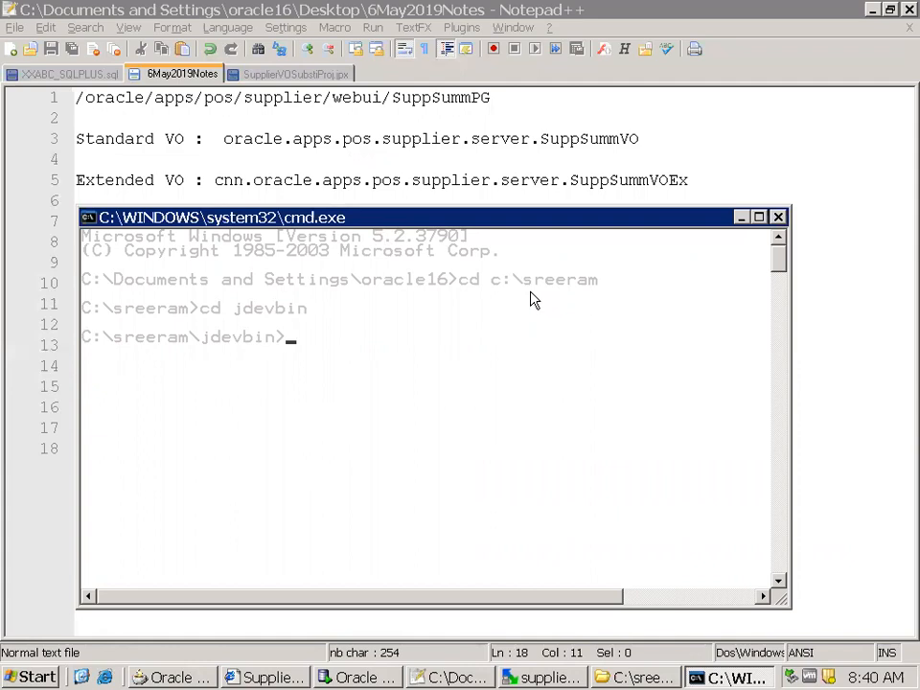
Open the C:\sreeram folder in Windows Explorer and enter its jdevbin folder
{"action": "key", "text": "super+r"}
{"action": "type", "text": "c:\\sr"}
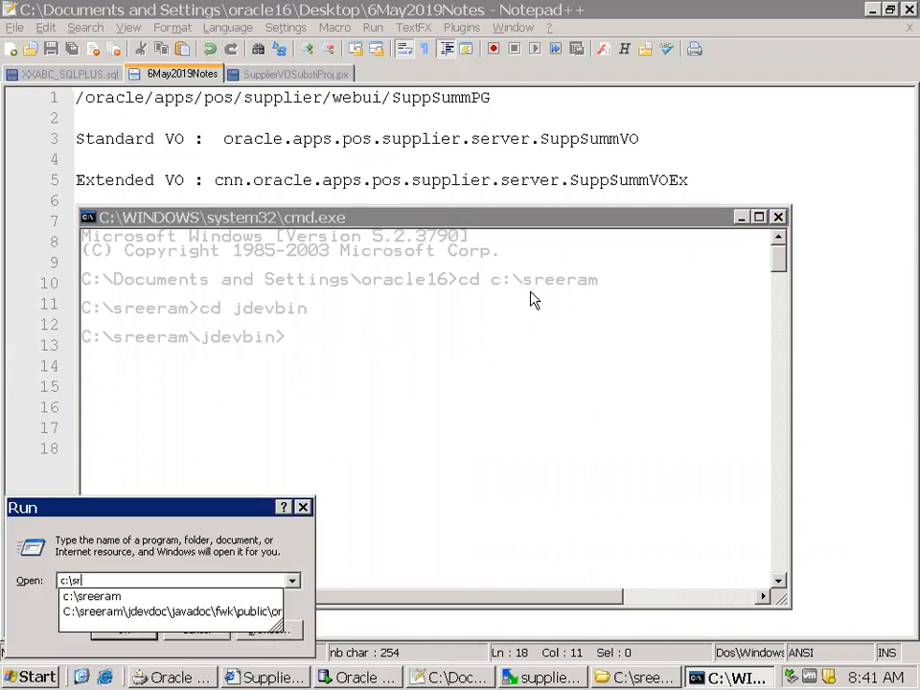
{"action": "key", "text": "Down"}
{"action": "key", "text": "Return"}
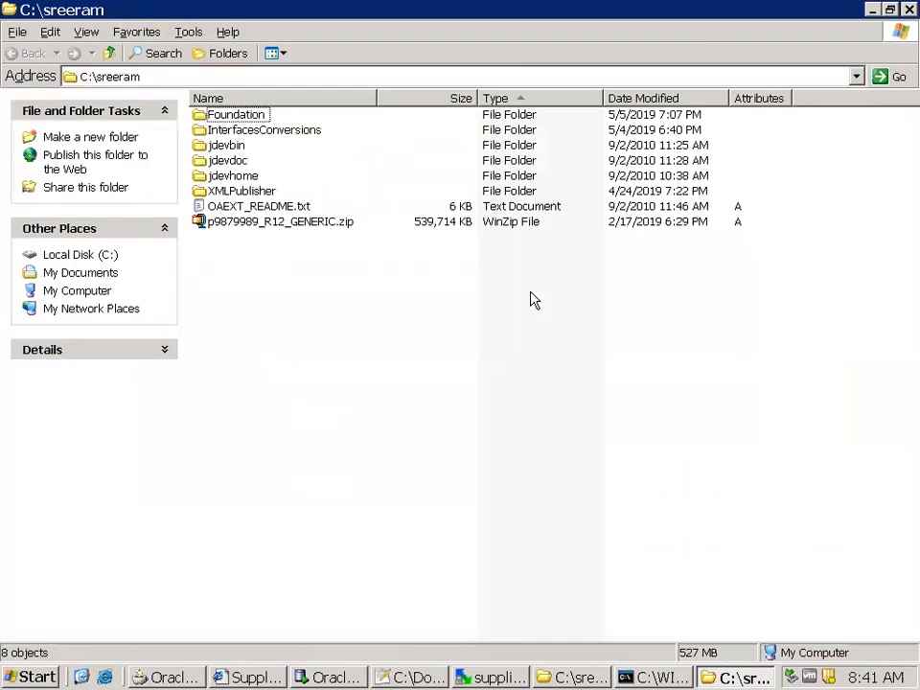
{"action": "key", "text": "j"}
{"action": "key", "text": "j"}
{"action": "key", "text": "Up"}
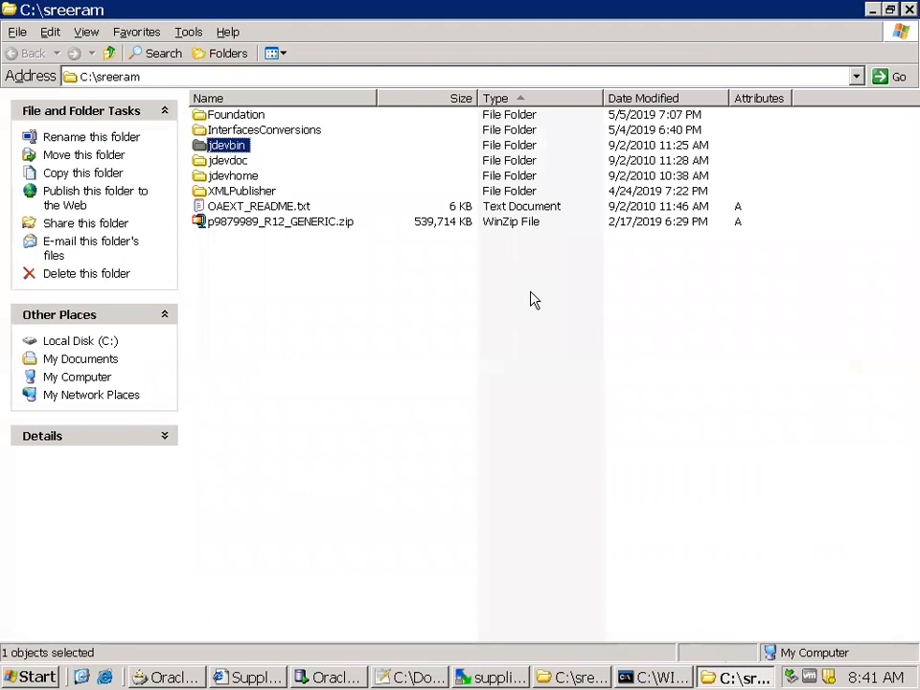
{"action": "key", "text": "Return"}
{"action": "type", "text": "jdevbin\\jdev"}
{"action": "key", "text": "Return"}
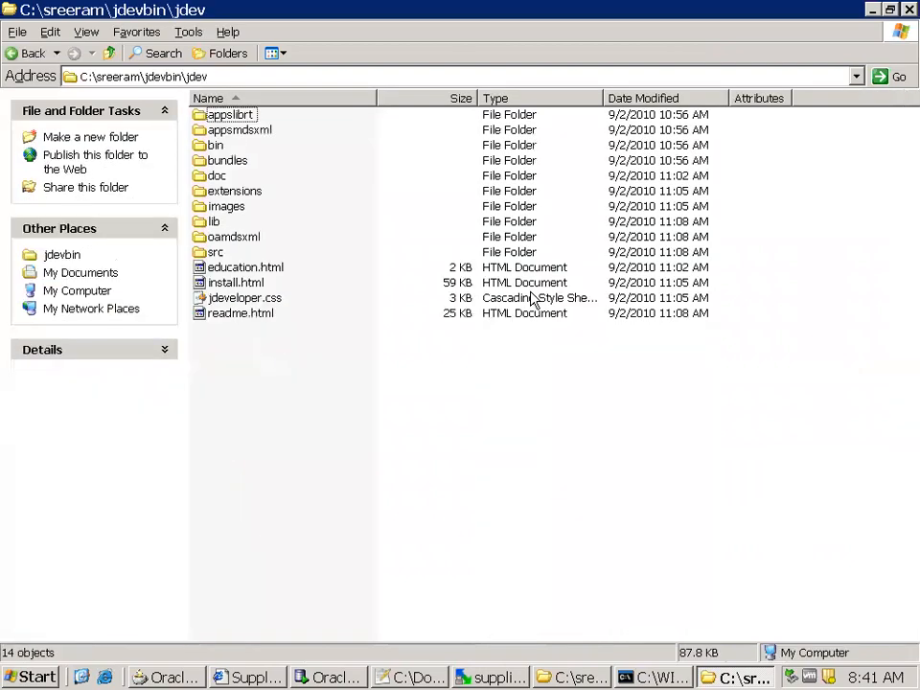
{"action": "key", "text": "o"}
{"action": "key", "text": "BackSpace"}
Open the bin folder inside oaext
{"action": "key", "text": "o"}
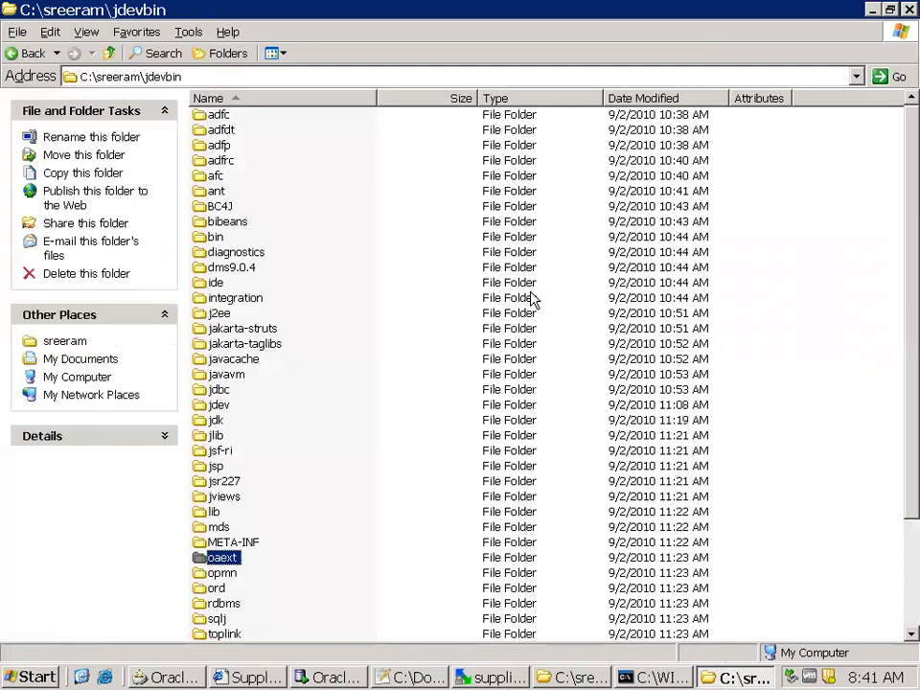
{"action": "key", "text": "Return"}
{"action": "key", "text": "b"}
{"action": "key", "text": "Return"}
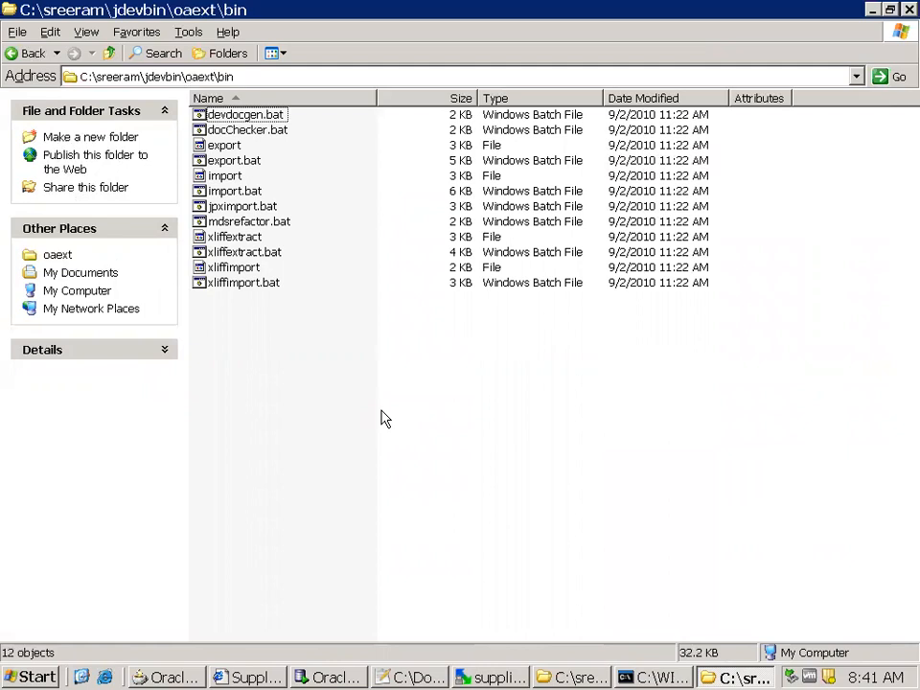
Change the command prompt's directory to C:\sreeram\jdevbin\oaext\bin using the copied folder path, and clear its screen
{"action": "left_click", "coordinate": [267, 77]}
{"action": "key", "text": "super+c"}
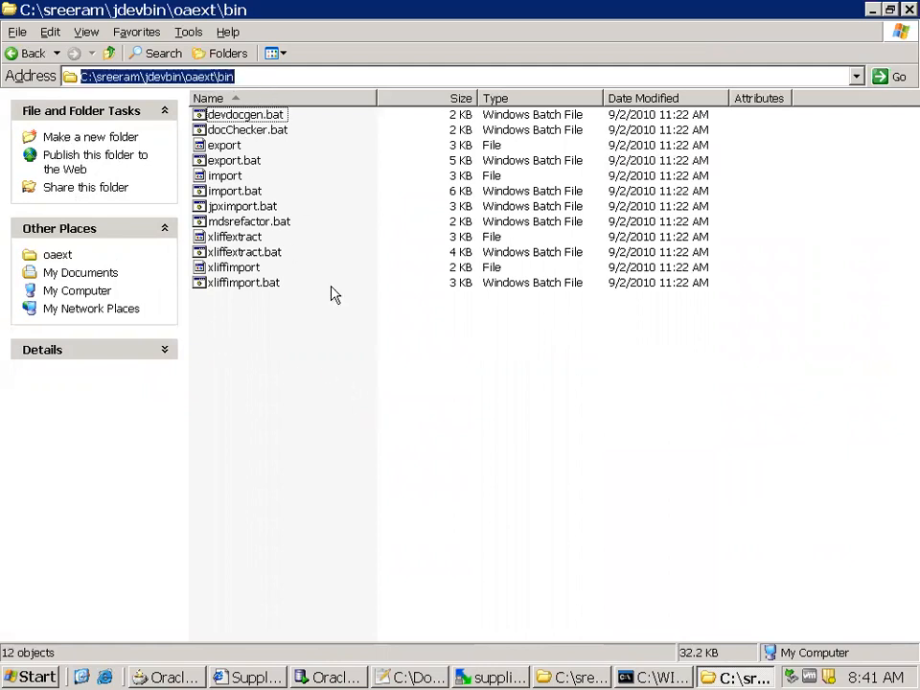
{"action": "left_click", "coordinate": [637, 677]}
{"action": "type", "text": "cd"}
{"action": "right_click", "coordinate": [467, 429]}
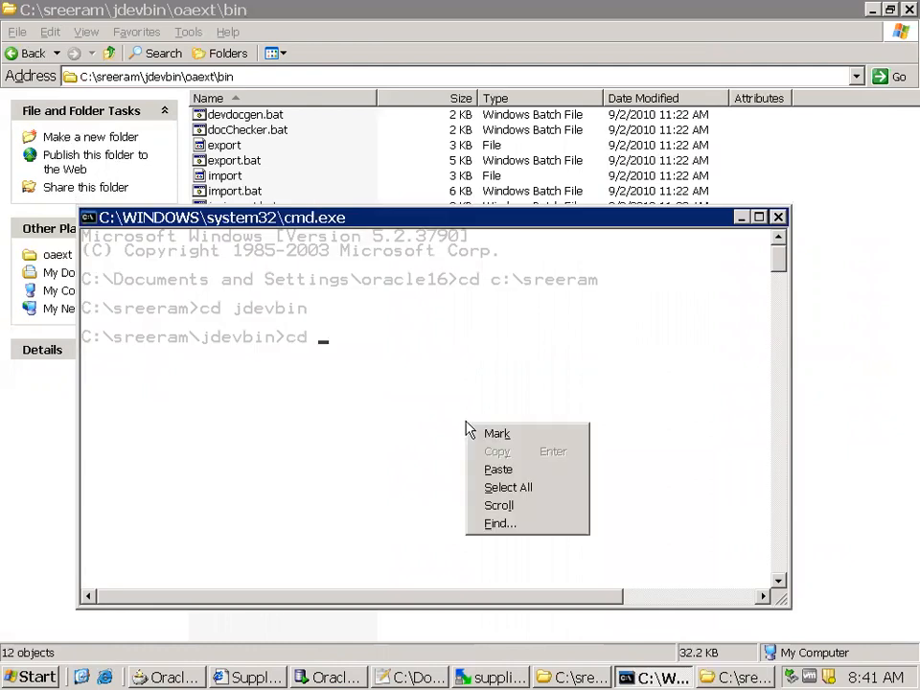
{"action": "left_click", "coordinate": [494, 470]}
{"action": "key", "text": "Return"}
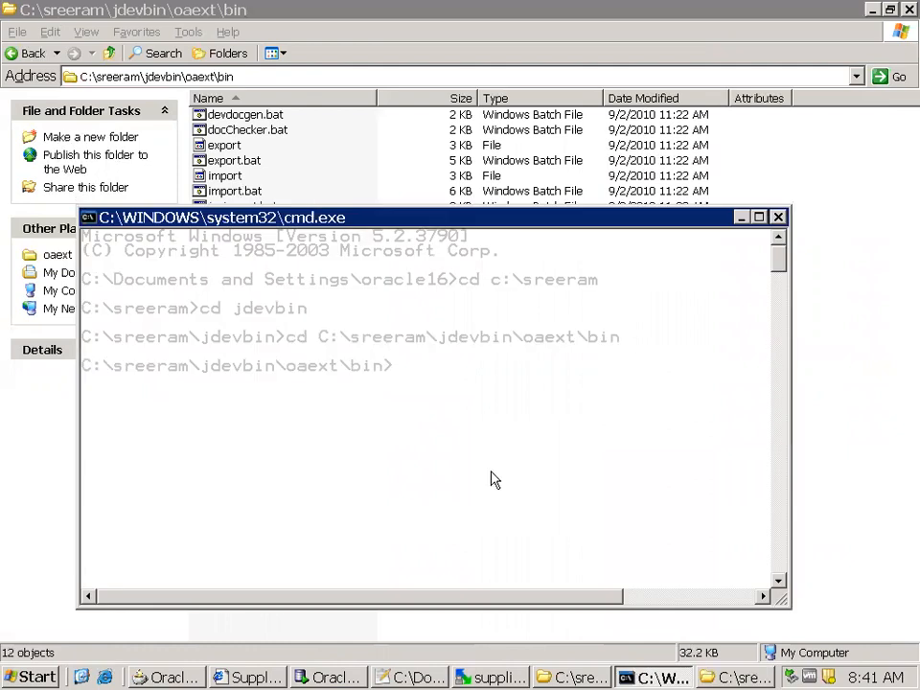
{"action": "type", "text": "cls"}
{"action": "key", "text": "Return"}
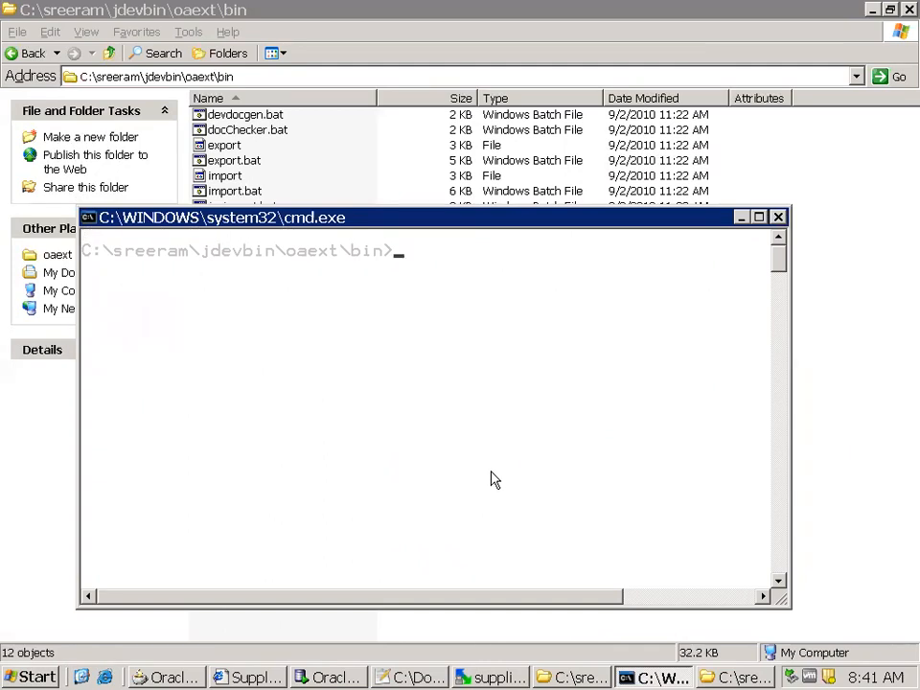
Run jpximport.bat without arguments to list its usage, and maximize the command prompt window
{"action": "type", "text": "jpxi"}
{"action": "key", "text": "Tab"}
{"action": "key", "text": "Return"}
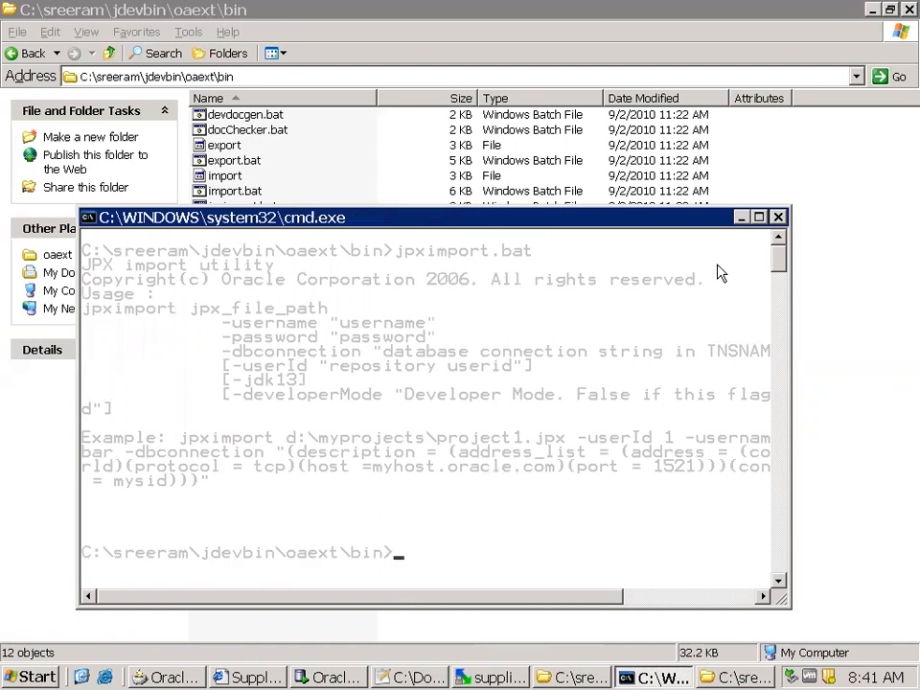
{"action": "left_click", "coordinate": [758, 218]}
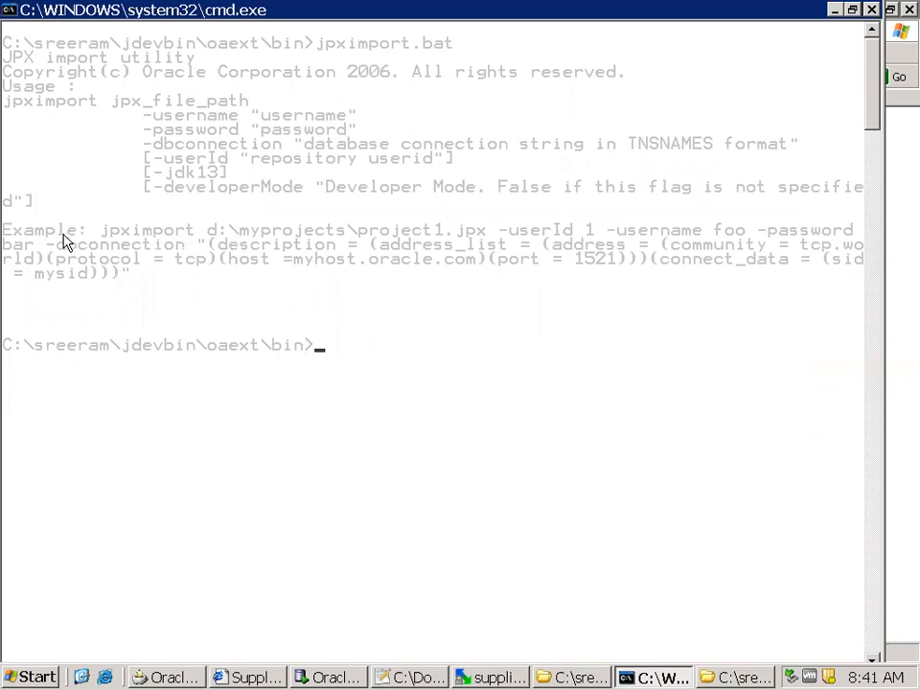
Copy the example jpximport command from the usage text and paste it below the jpxImport line in the 6May2019Notes file
{"action": "right_click", "coordinate": [9, 233]}
{"action": "left_click", "coordinate": [9, 237]}
{"action": "left_click_drag", "start_coordinate": [9, 236], "coordinate": [900, 279]}
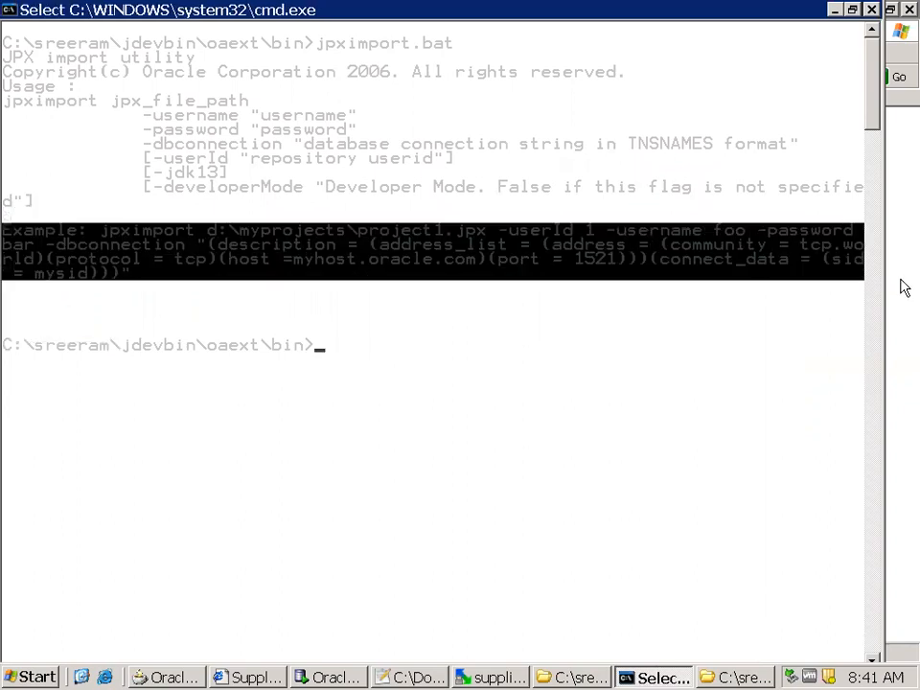
{"action": "right_click", "coordinate": [504, 281]}
{"action": "left_click", "coordinate": [384, 674]}
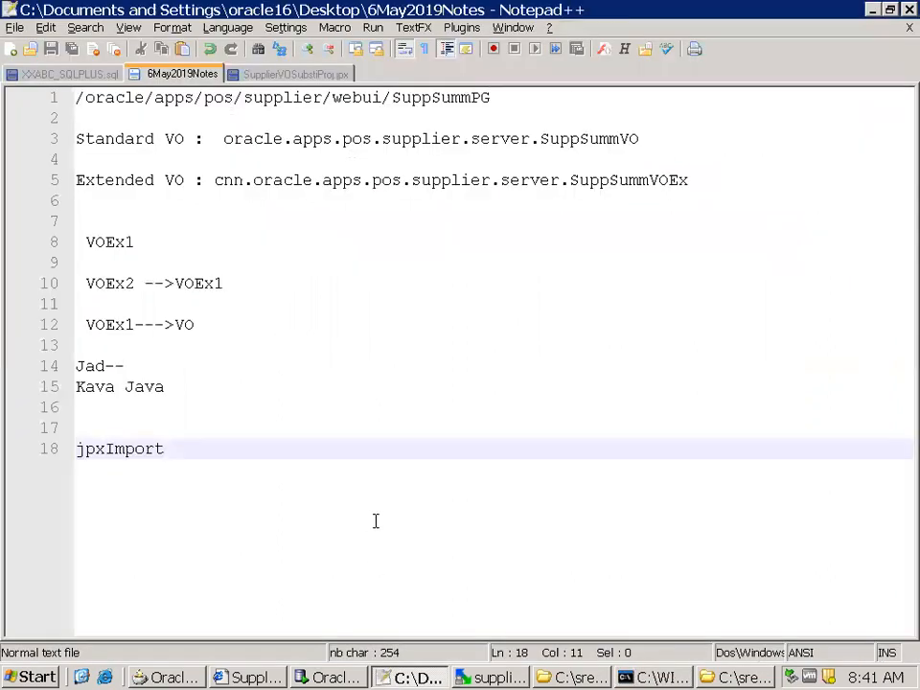
{"action": "key", "text": "Return"}
{"action": "key", "text": "Return"}
{"action": "key", "text": "ctrl+v"}
{"action": "key", "text": "Return"}
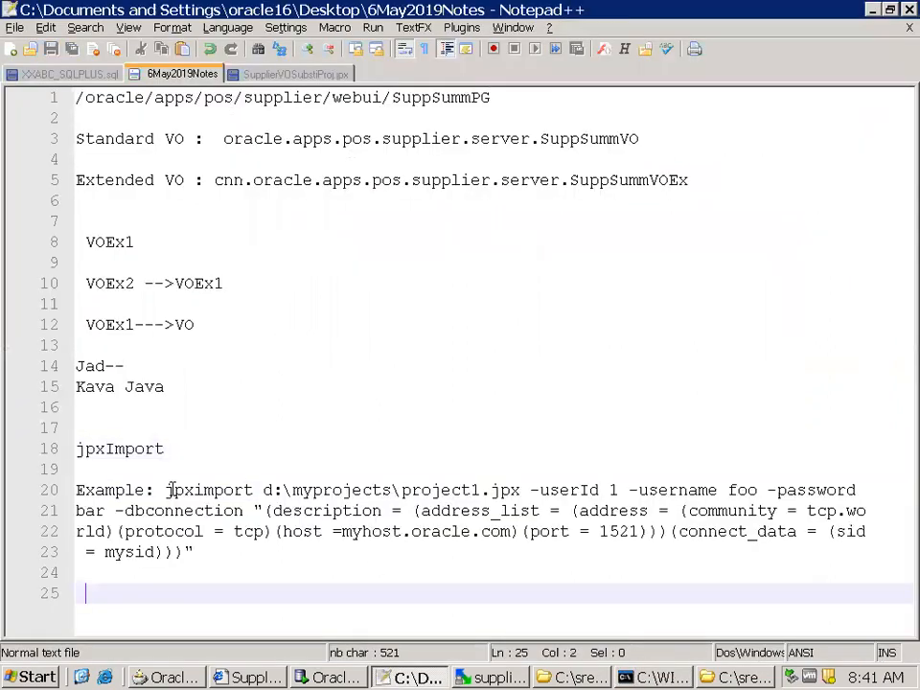
Delete the "Example:" label in front of the pasted jpximport command
{"action": "left_click", "coordinate": [170, 490]}
{"action": "key", "text": "shift+Home"}
{"action": "key", "text": "BackSpace"}
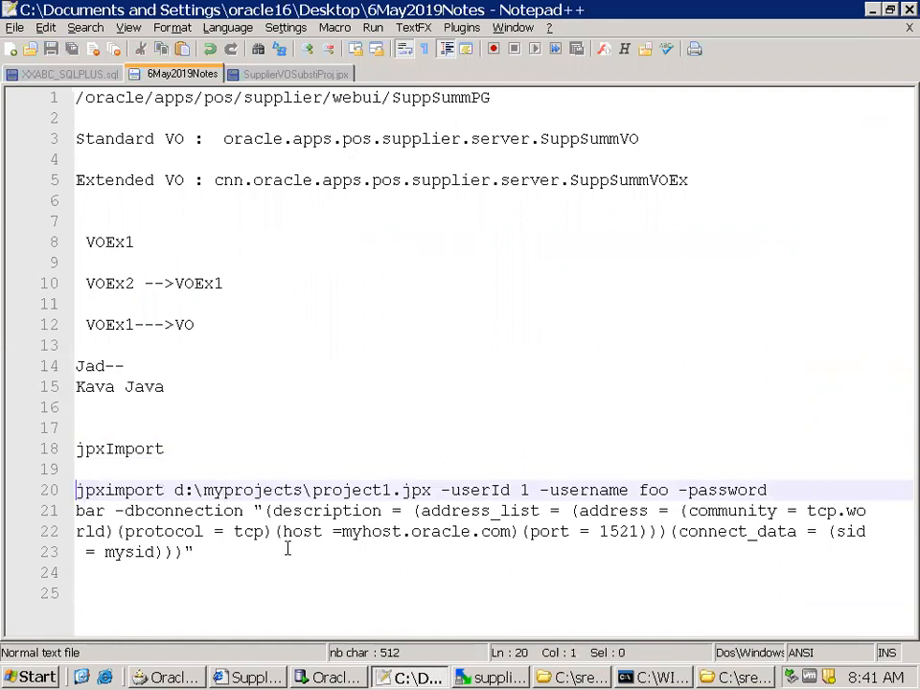
Replace the sample JPX path in the command with the copied folder path C:\sreeram\jdevhome\jdev\myprojects\
{"action": "left_click", "coordinate": [575, 677]}
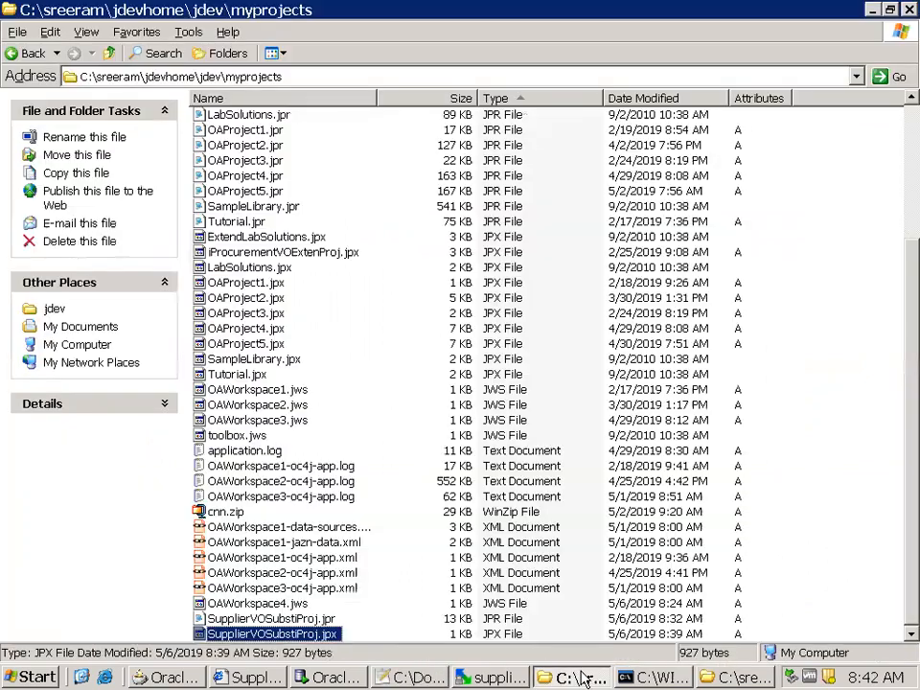
{"action": "left_click", "coordinate": [368, 78]}
{"action": "key", "text": "ctrl+c"}
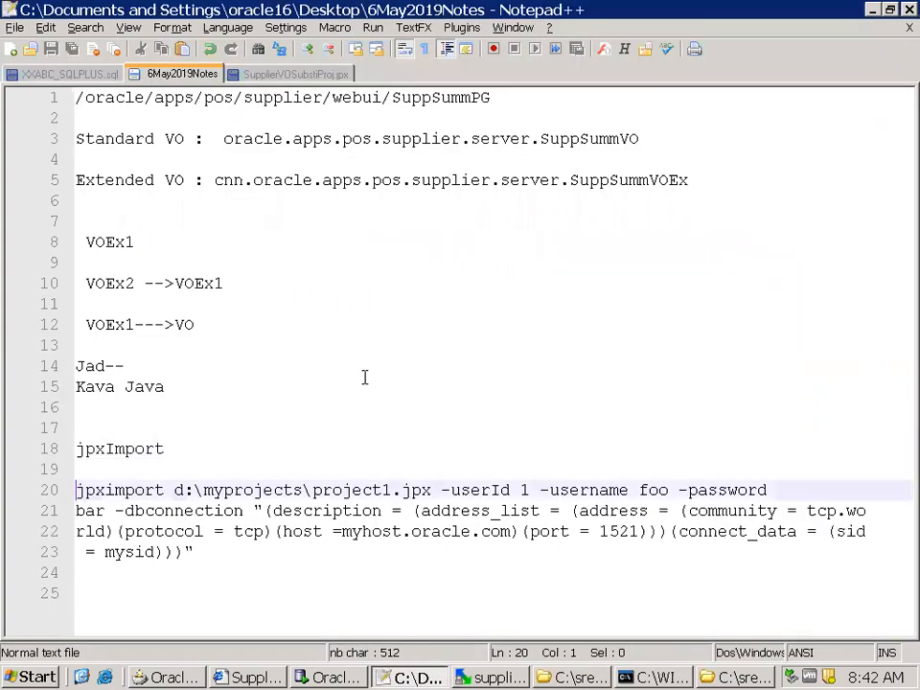
{"action": "key", "text": "alt+Tab"}
{"action": "left_click_drag", "start_coordinate": [177, 492], "coordinate": [427, 491]}
{"action": "key", "text": "ctrl+v"}
{"action": "type", "text": "\\"}
Copy the file name SupplierVOSubstiProj.jpx from the myprojects folder and append it to the path in the jpximport command
{"action": "key", "text": "alt+Tab"}
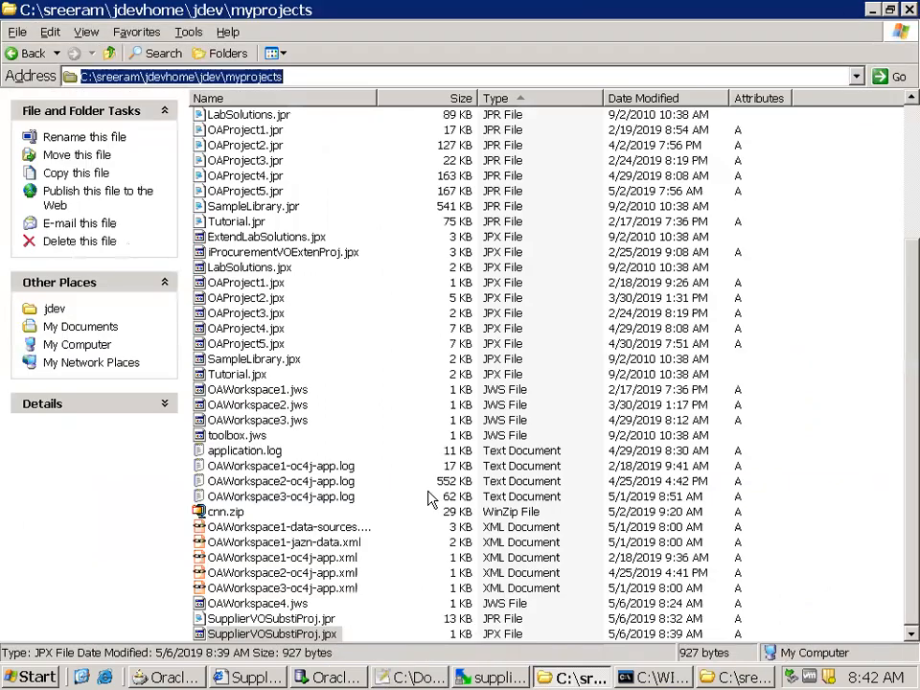
{"action": "left_click", "coordinate": [301, 636]}
{"action": "key", "text": "F2"}
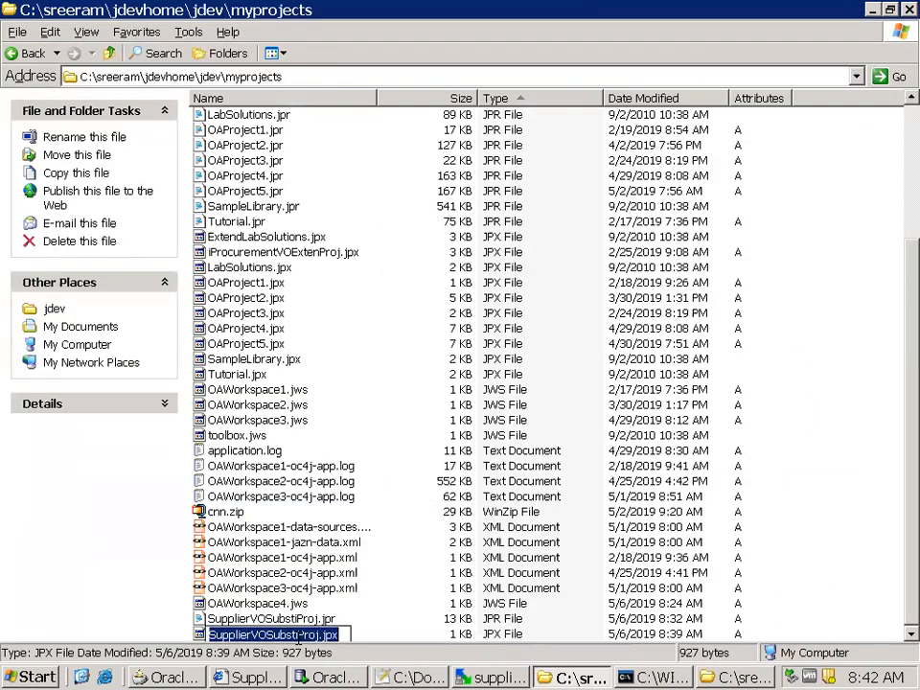
{"action": "key", "text": "ctrl+c"}
{"action": "key", "text": "alt+Tab"}
{"action": "key", "text": "ctrl+v"}
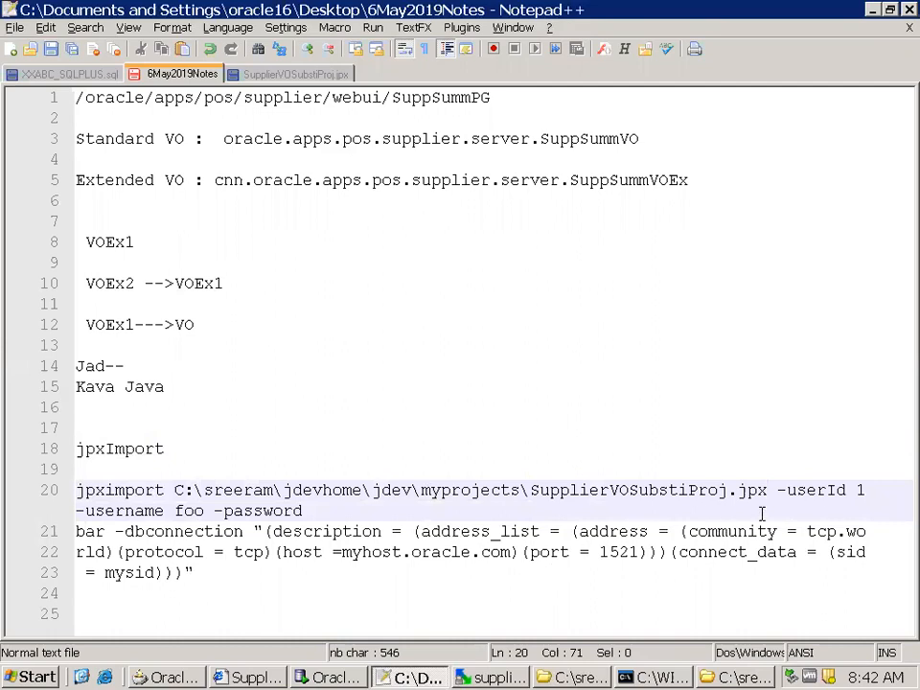
Remove the -userId 1 option from the jpximport command and set the -username value to apps
{"action": "left_click_drag", "start_coordinate": [777, 490], "coordinate": [860, 490]}
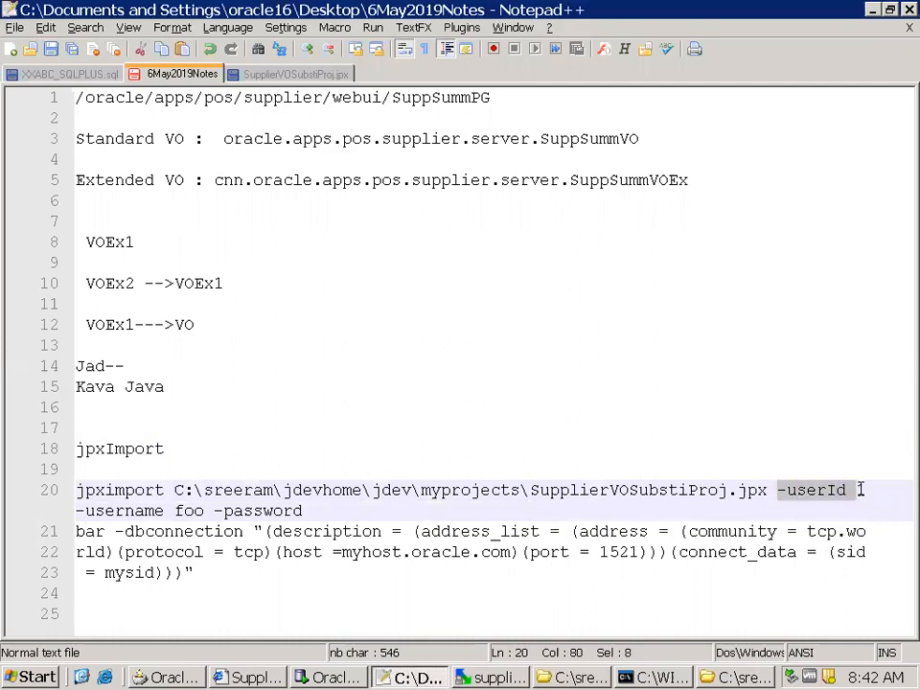
{"action": "key", "text": "Delete"}
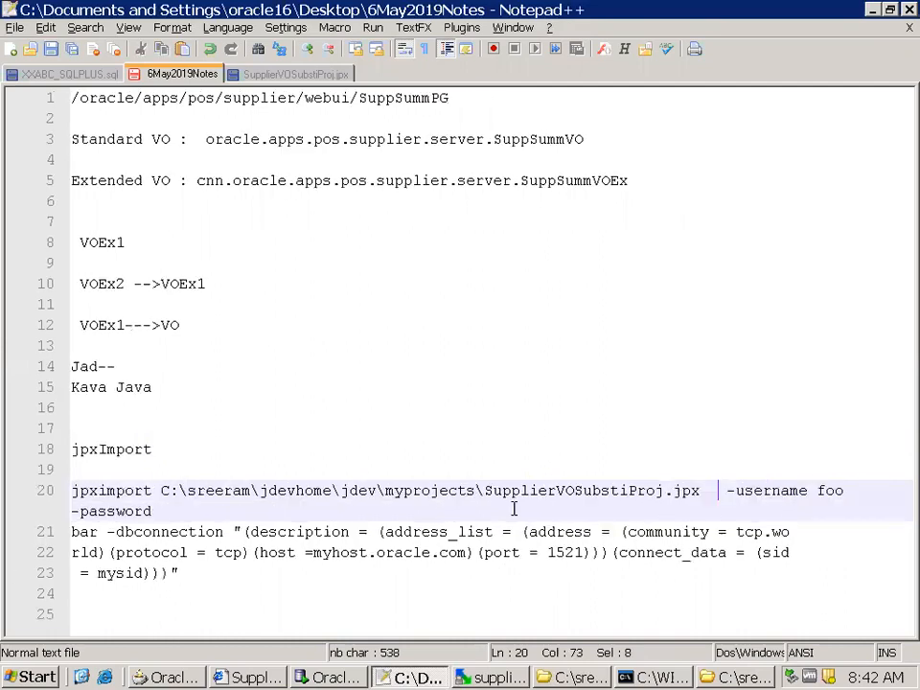
{"action": "double_click", "coordinate": [830, 491]}
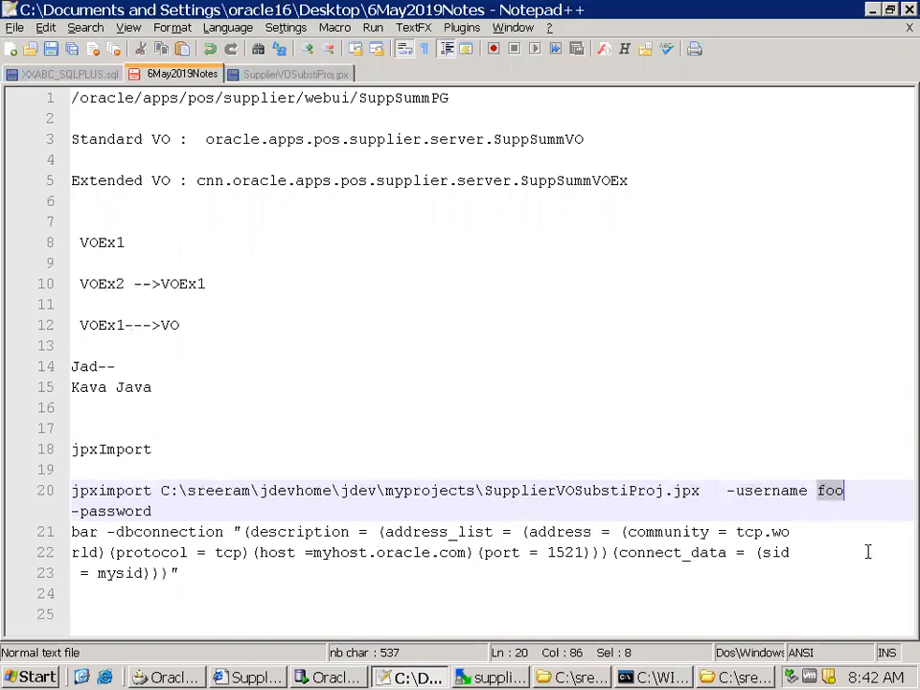
{"action": "type", "text": "apps"}
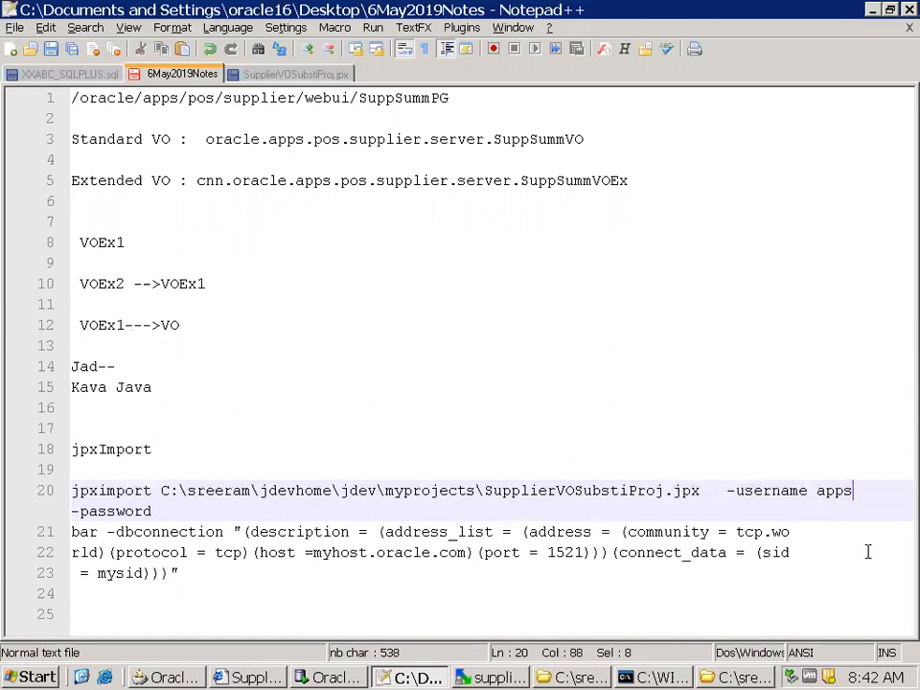
Replace the sample password in the jpximport command with the account password and join it onto the -password line
{"action": "double_click", "coordinate": [88, 530]}
{"action": "type", "text": "apps"}
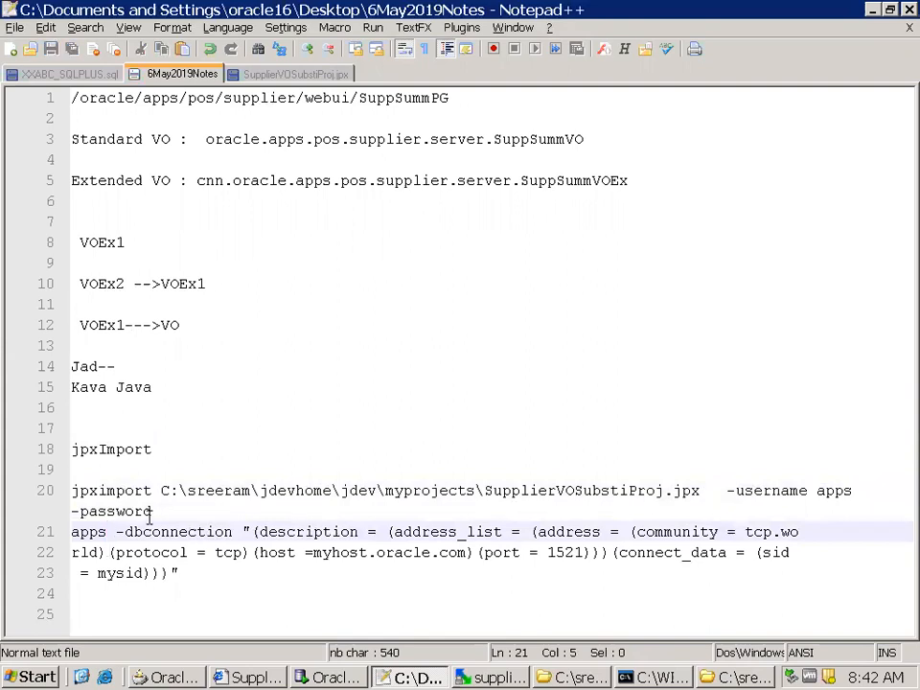
{"action": "left_click", "coordinate": [162, 513]}
{"action": "key", "text": "Delete"}
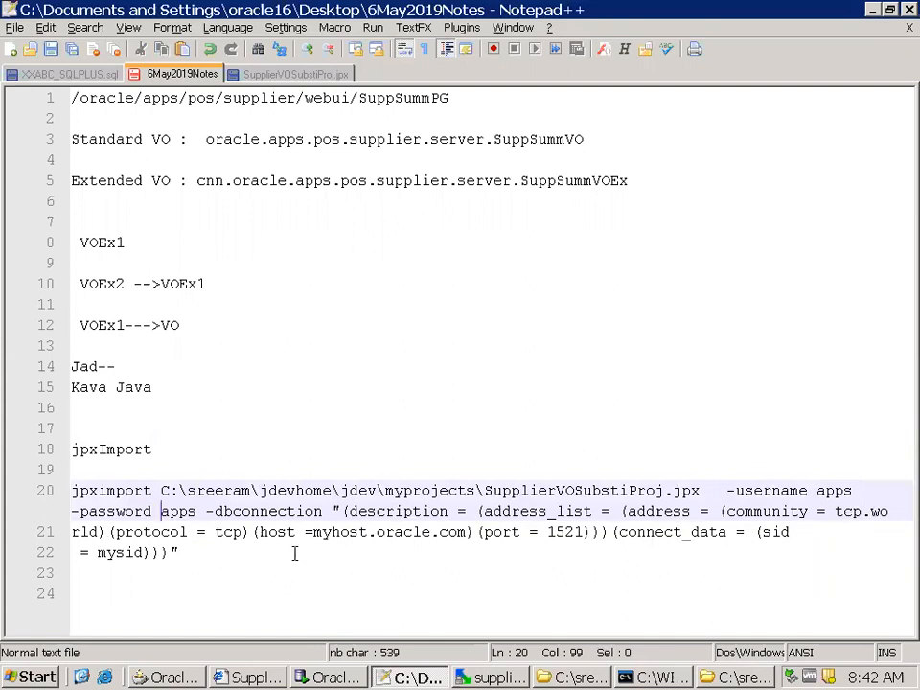
Set the connection string's host to glo.dev.com and its sid to VIS in the jpximport command
{"action": "left_click_drag", "start_coordinate": [315, 532], "coordinate": [466, 533]}
{"action": "type", "text": "glo.dev.com"}
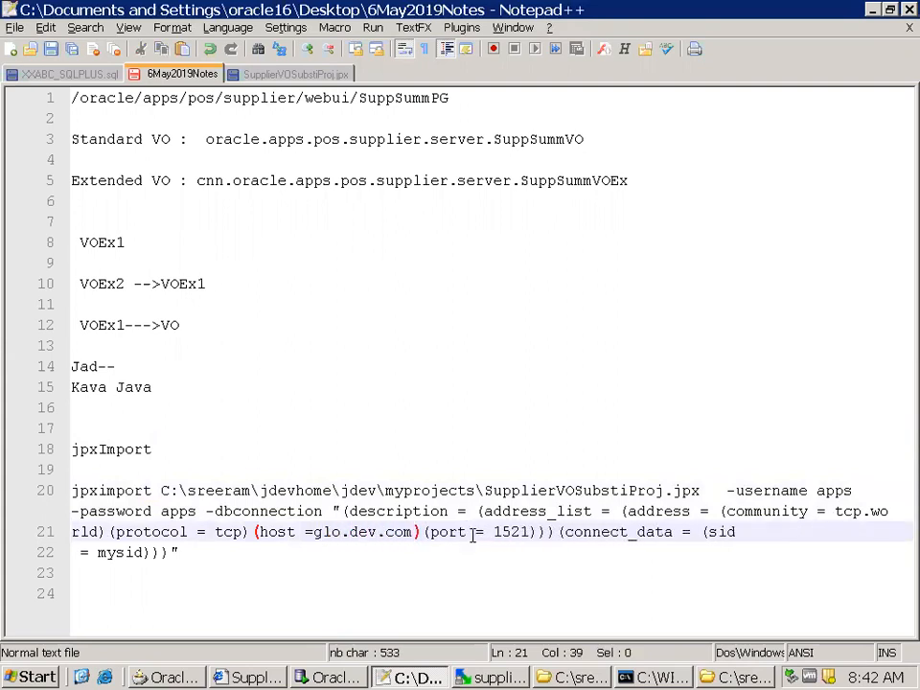
{"action": "double_click", "coordinate": [108, 553]}
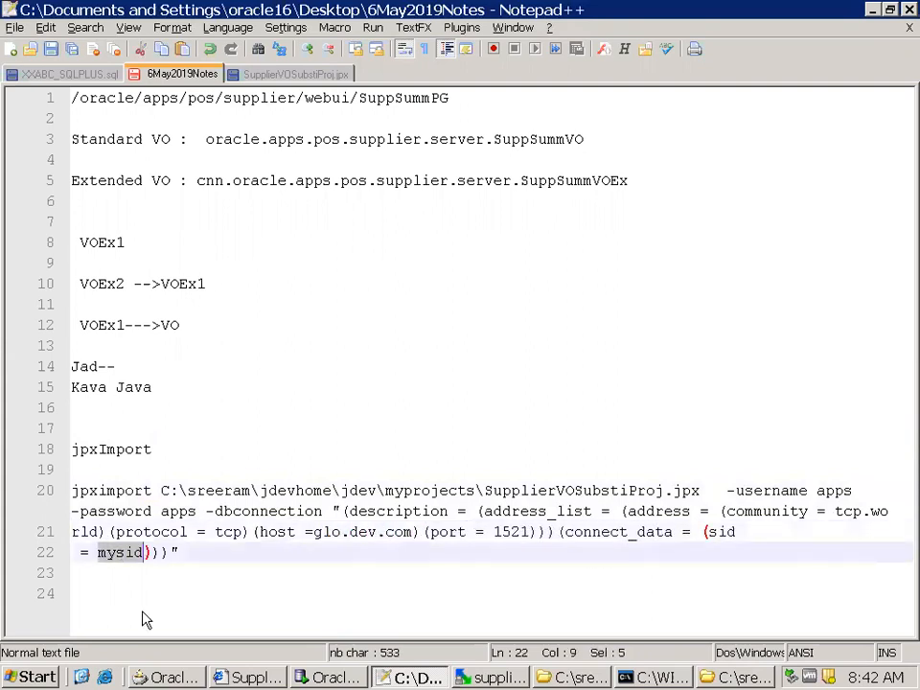
{"action": "type", "text": "VIS"}
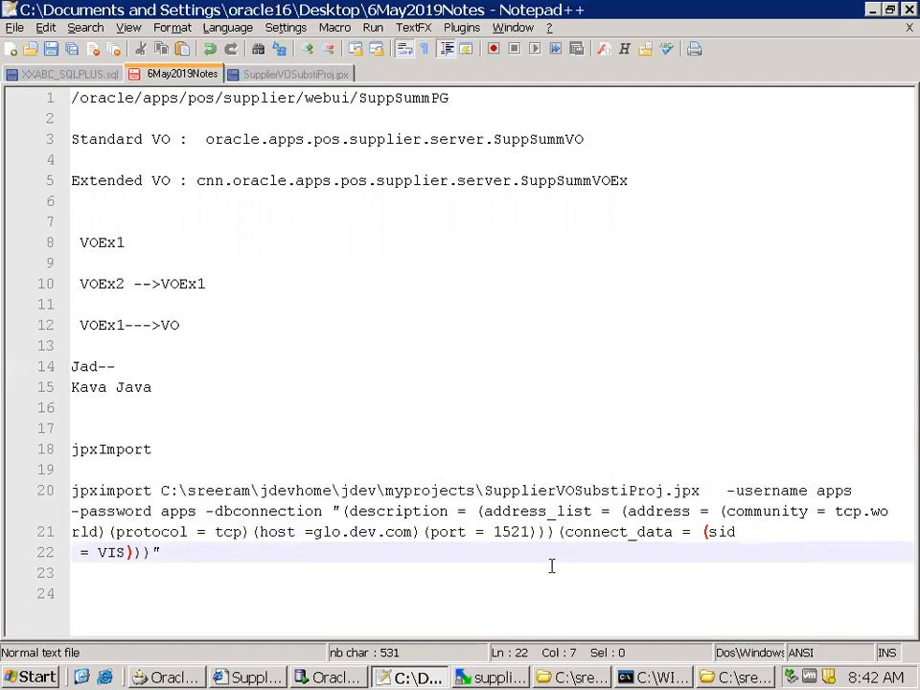
Join the remaining broken lines of the jpximport command into one line and save the notes file
{"action": "scroll", "coordinate": [832, 537], "scroll_direction": "down", "scroll_amount": 1}
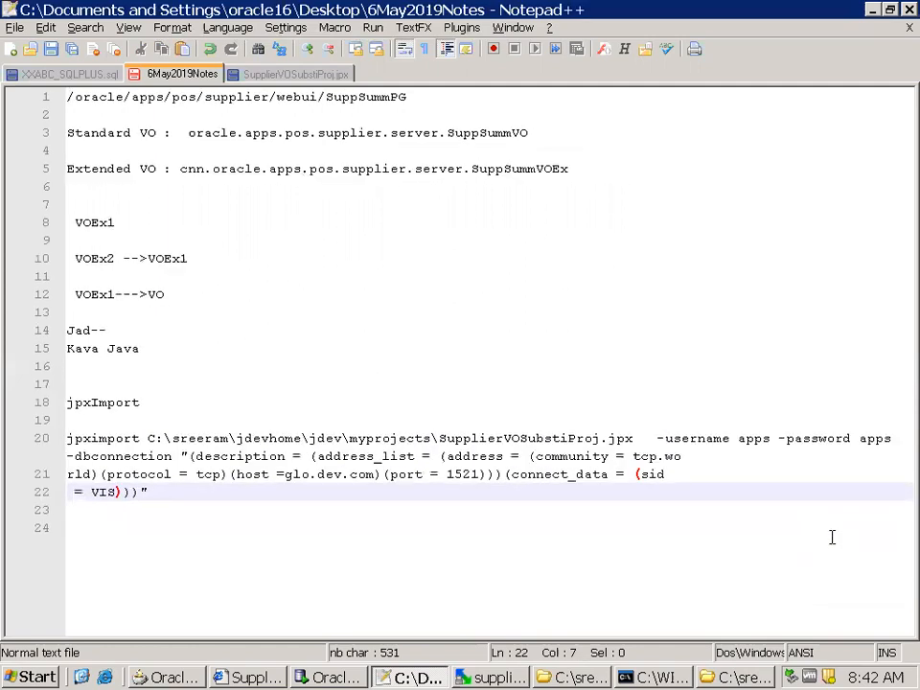
{"action": "left_click", "coordinate": [712, 452]}
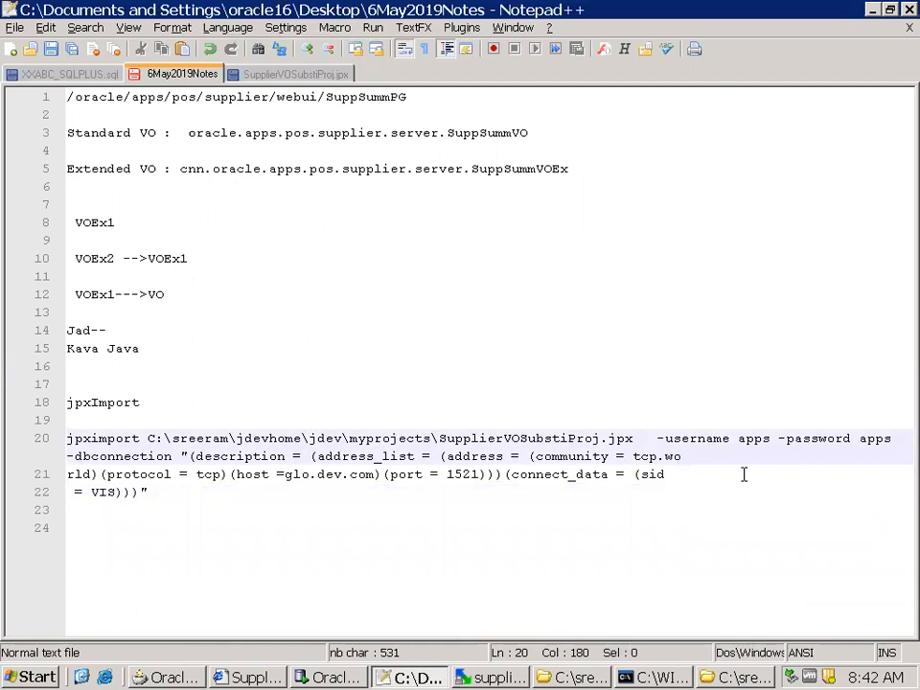
{"action": "key", "text": "Delete"}
{"action": "left_click", "coordinate": [734, 486]}
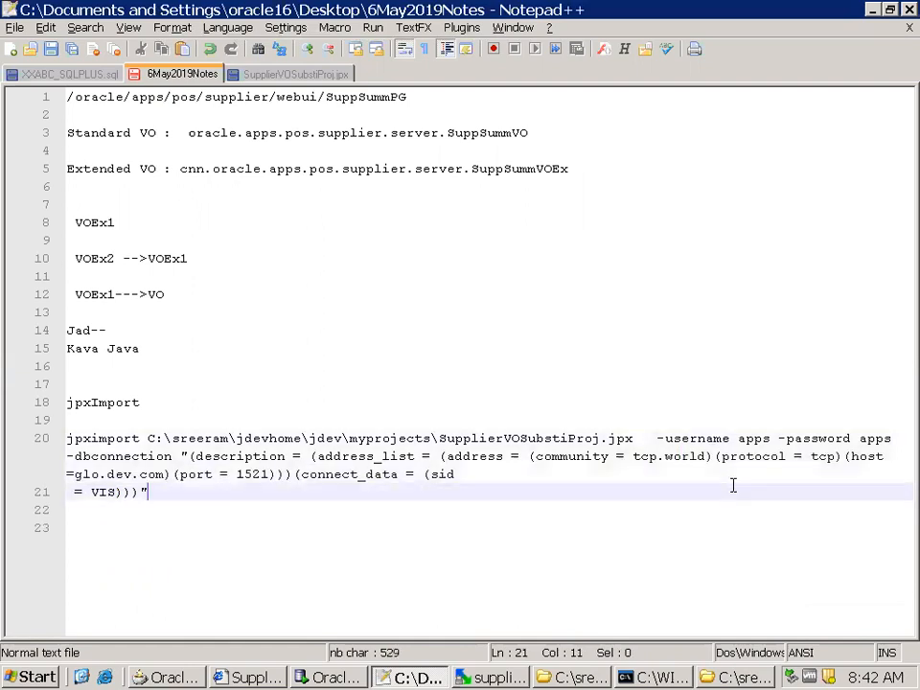
{"action": "left_click", "coordinate": [521, 478]}
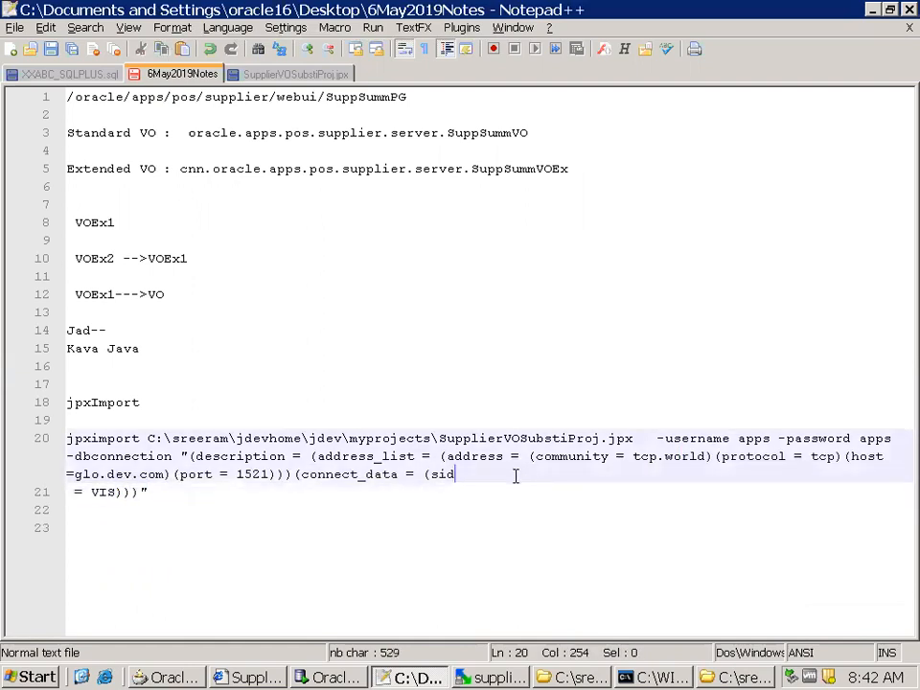
{"action": "key", "text": "Delete"}
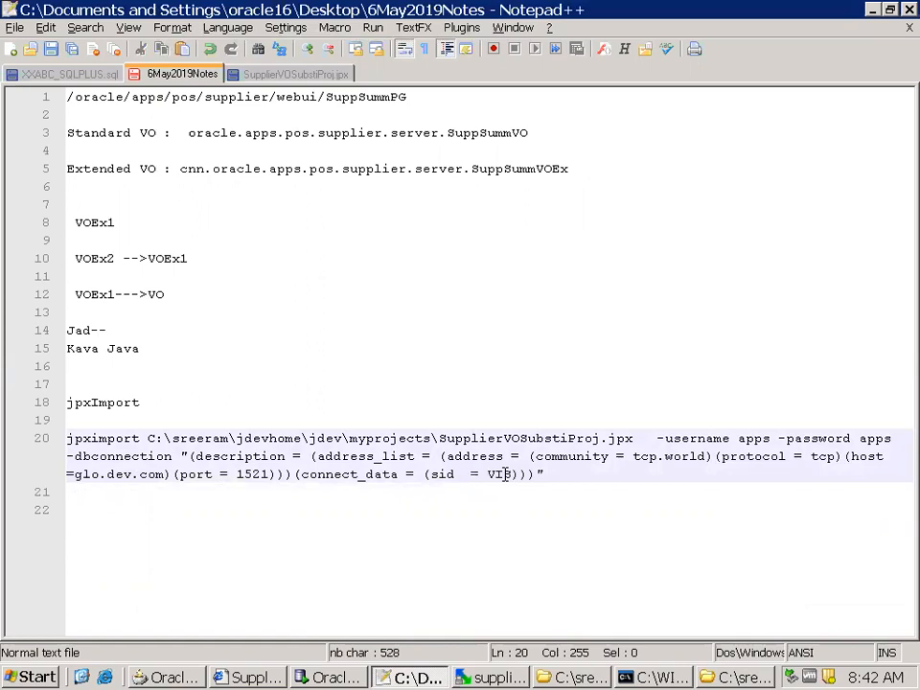
{"action": "scroll", "coordinate": [199, 497], "scroll_direction": "up", "scroll_amount": 1, "text": "ctrl"}
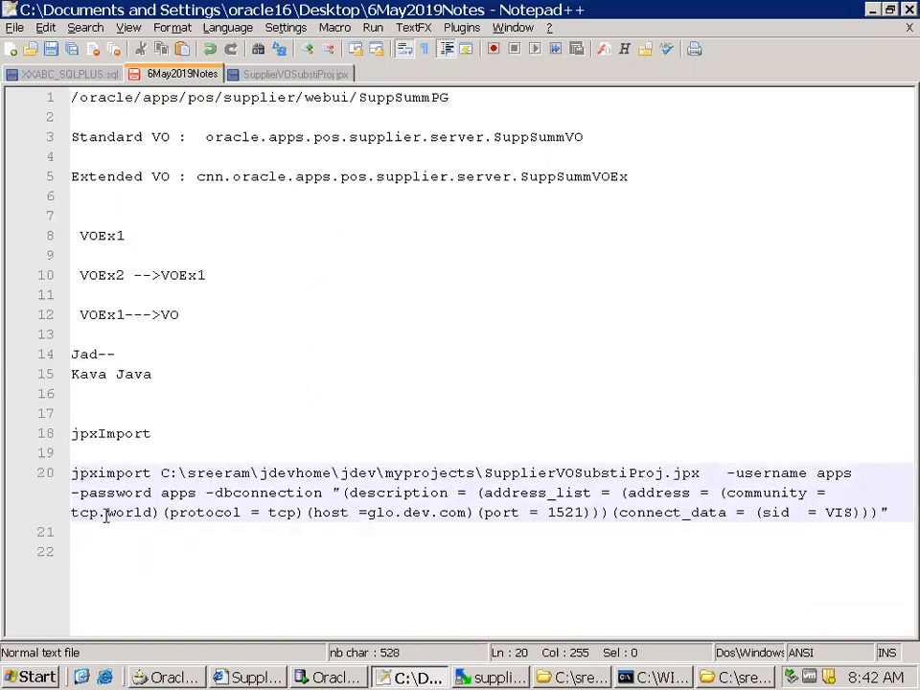
{"action": "left_click_drag", "start_coordinate": [886, 514], "coordinate": [69, 474]}
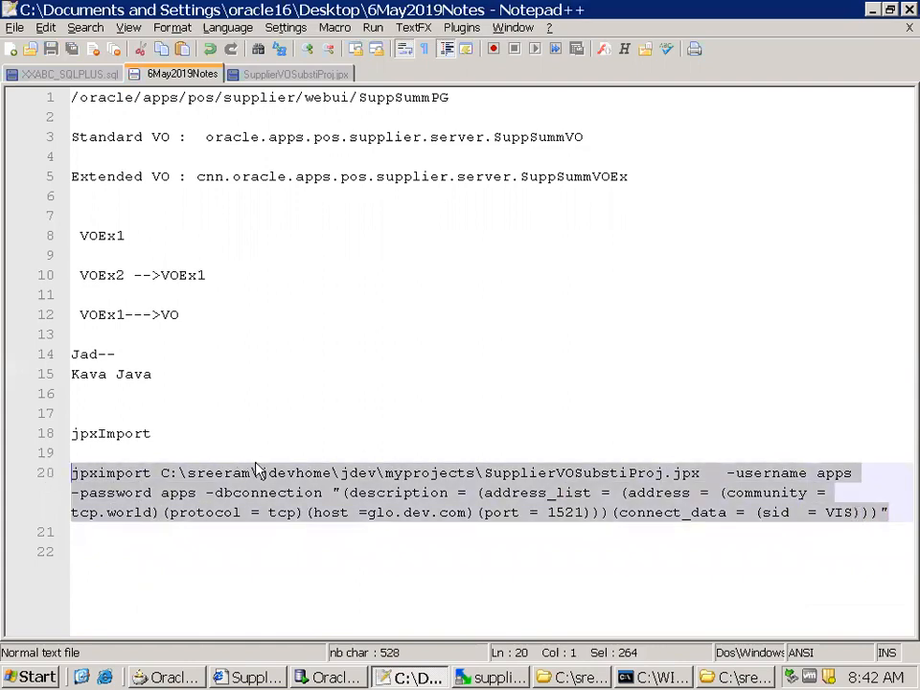
Switch to SQL Developer and end the supplier query in the AppsConn worksheet with a semicolon, leaving blank lines below
{"action": "left_click", "coordinate": [336, 678]}
{"action": "left_click", "coordinate": [302, 258]}
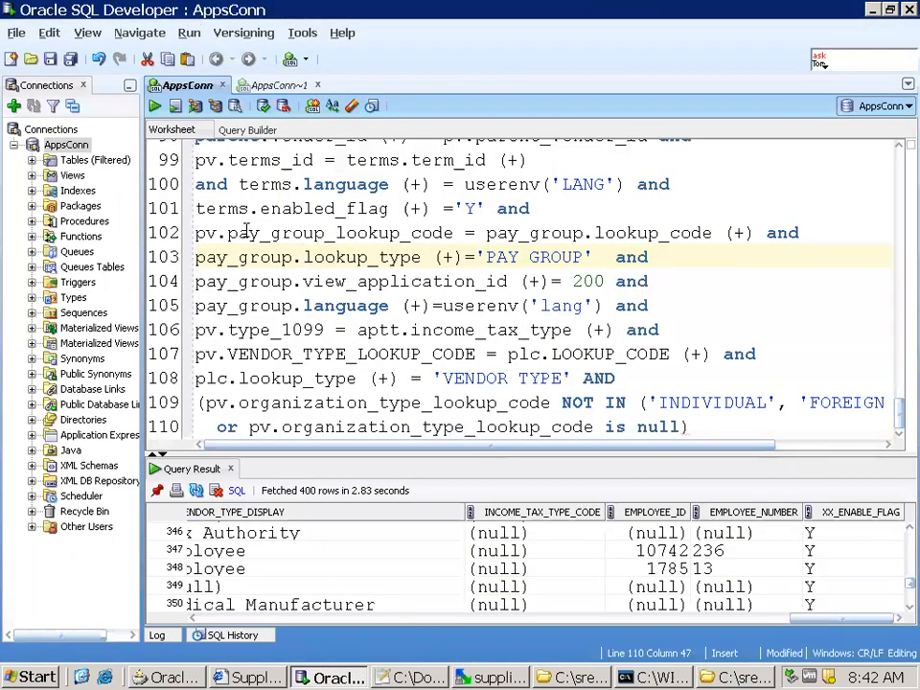
{"action": "key", "text": "Return"}
{"action": "key", "text": "Return"}
{"action": "type", "text": ";"}
{"action": "key", "text": "Return"}
{"action": "key", "text": "Return"}
{"action": "key", "text": "Return"}
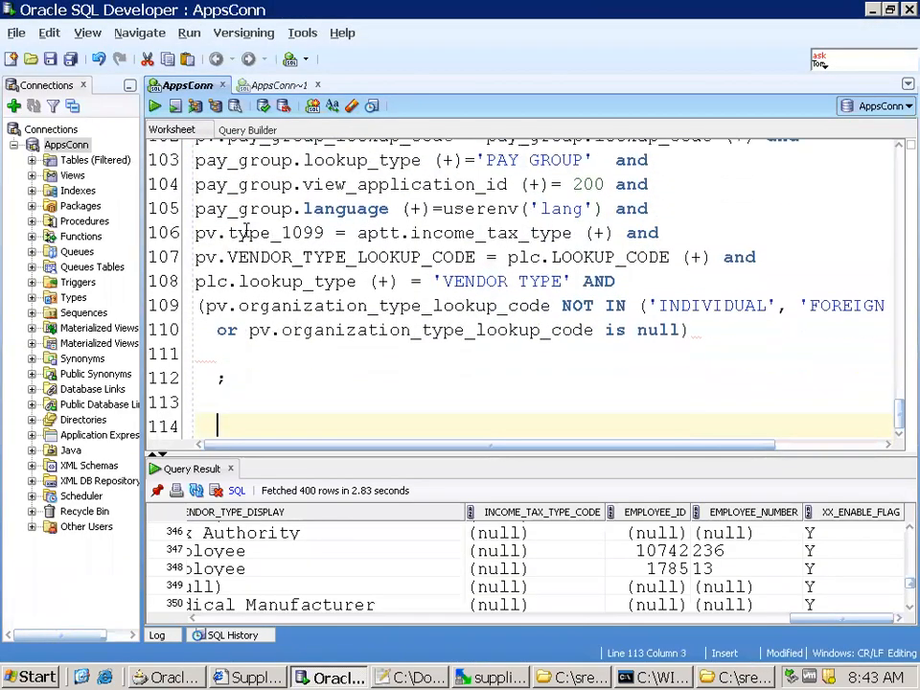
Save the AppsConn worksheet to the Desktop as Query6May2019
{"action": "key", "text": "ctrl+s"}
{"action": "left_click", "coordinate": [231, 165]}
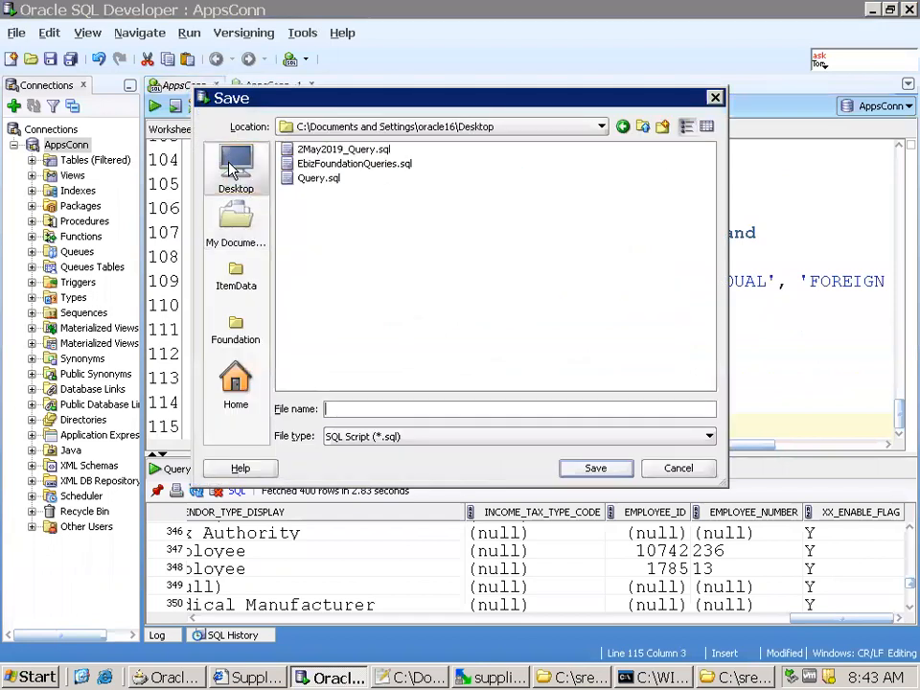
{"action": "type", "text": "Query"}
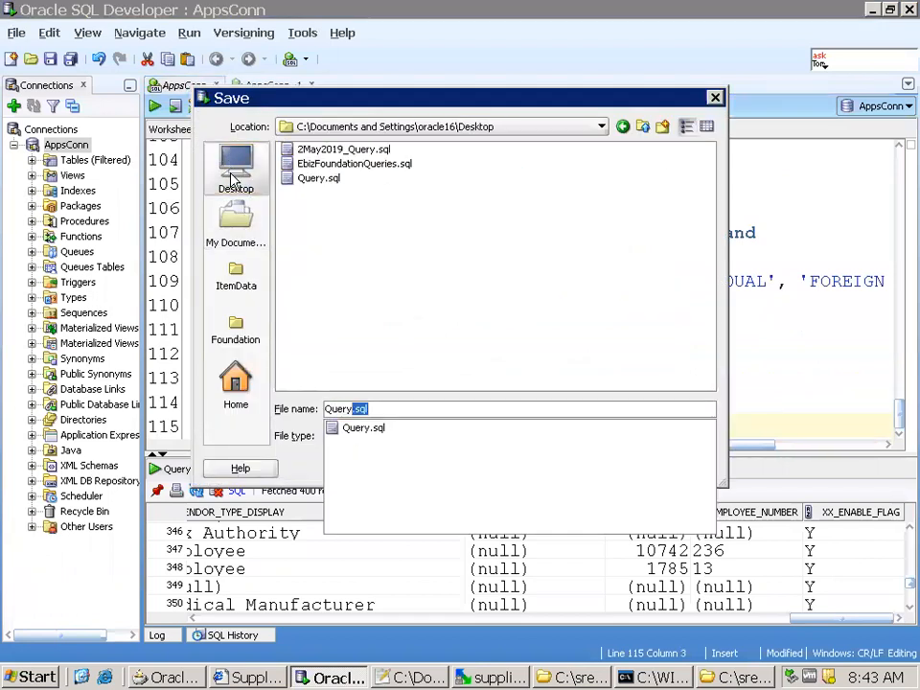
{"action": "type", "text": "7"}
{"action": "key", "text": "BackSpace"}
{"action": "type", "text": "6M"}
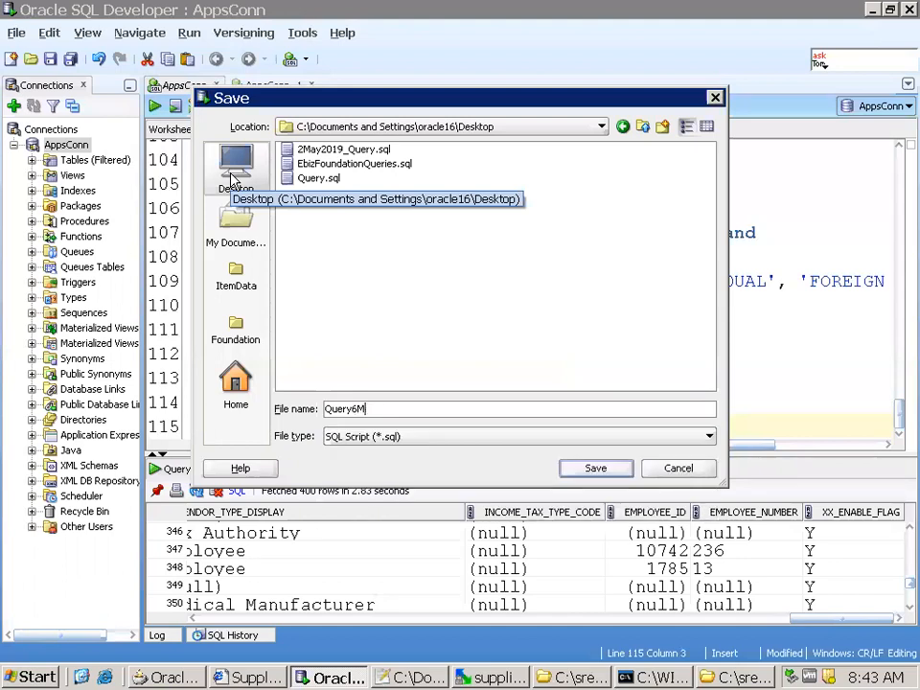
{"action": "type", "text": "ay"}
{"action": "key", "text": "ctrl+a"}
{"action": "type", "text": "2"}
{"action": "key", "text": "Escape"}
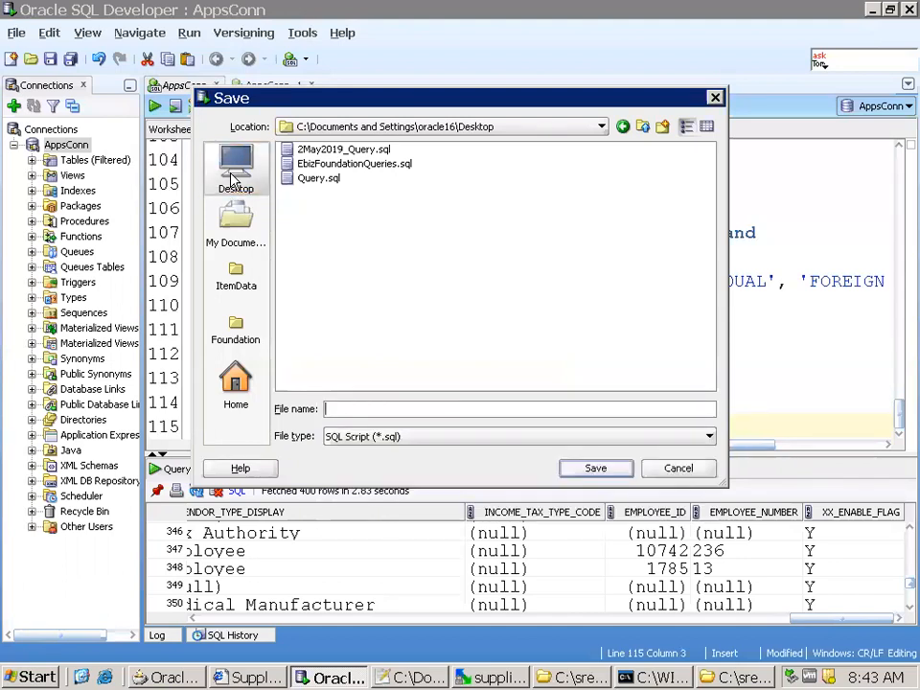
{"action": "type", "text": "Query6M"}
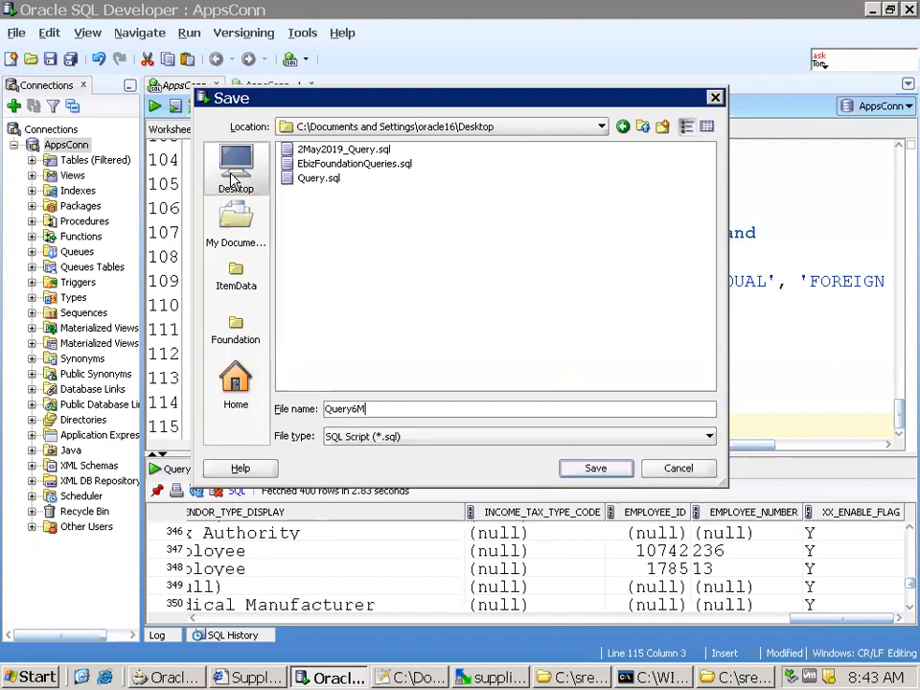
{"action": "type", "text": "ay2019"}
{"action": "key", "text": "Return"}
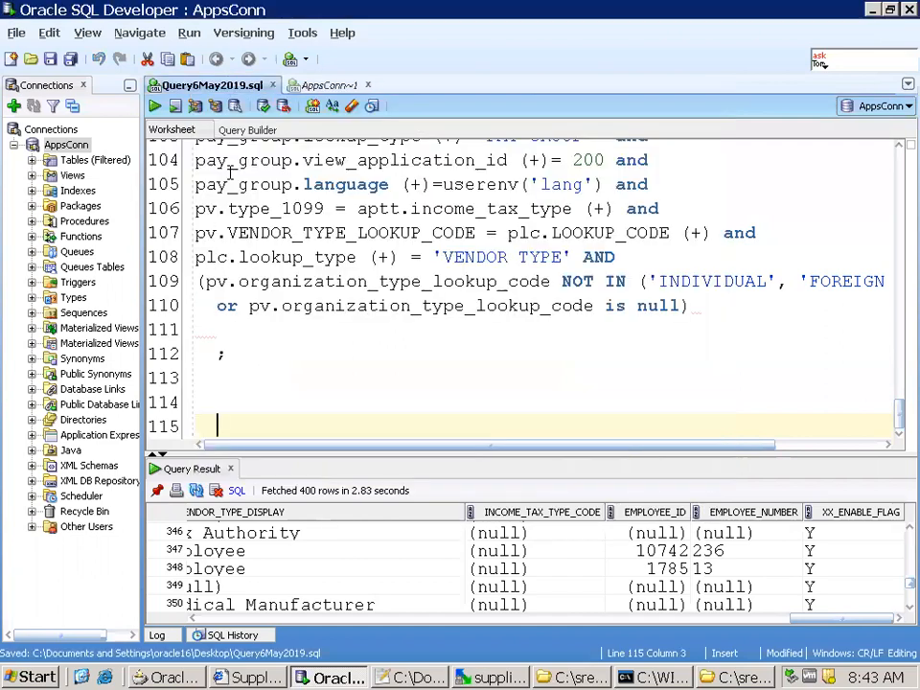
Add the query "select * from jdr_paths ;" below the supplier query and run it
{"action": "type", "text": "select *"}
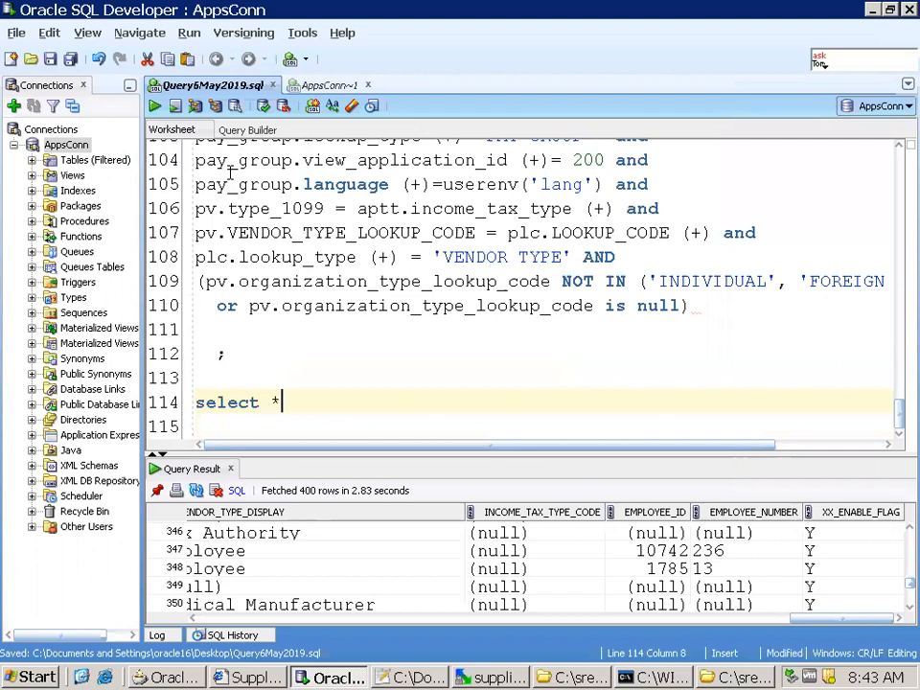
{"action": "type", "text": " from jdr_paths ;"}
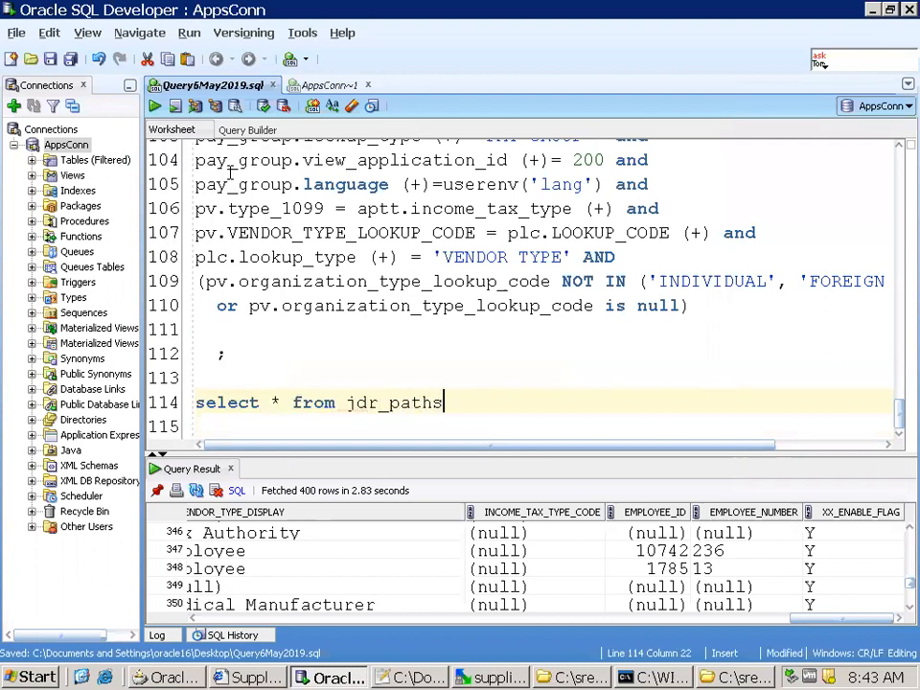
{"action": "key", "text": "ctrl+Return"}
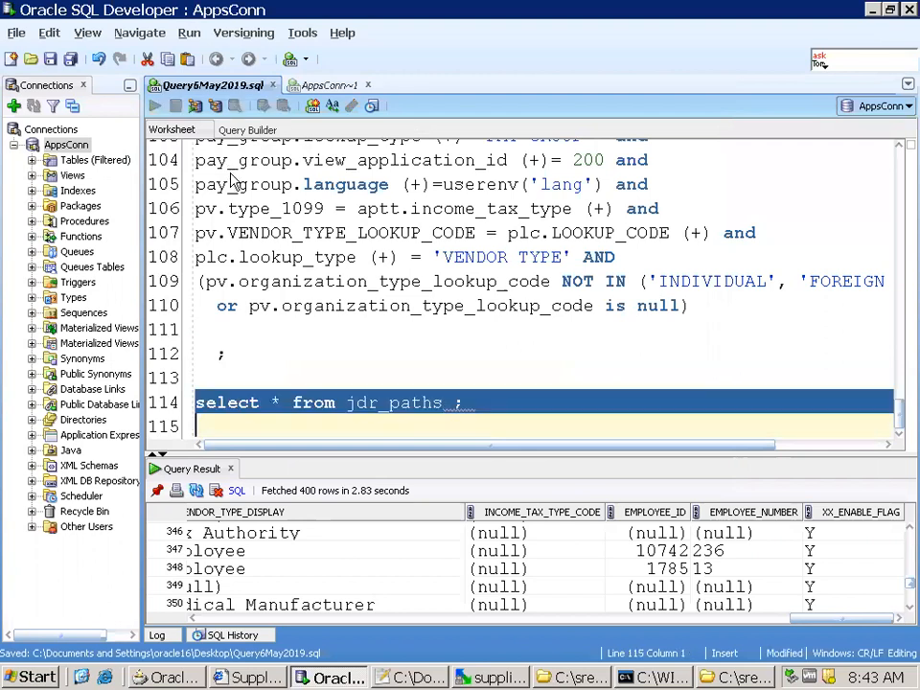
Start a where condition on path_name in the jdr_paths query
{"action": "key", "text": "Up"}
{"action": "key", "text": "End"}
{"action": "key", "text": "Left"}
{"action": "key", "text": "Left"}
{"action": "type", "text": "wher epath_"}
{"action": "key", "text": "BackSpace"}
{"action": "key", "text": "BackSpace"}
{"action": "key", "text": "BackSpace"}
{"action": "key", "text": "BackSpace"}
{"action": "key", "text": "BackSpace"}
{"action": "key", "text": "BackSpace"}
{"action": "type", "text": "path_name"}
Copy the name SuppSummVOEx from the substitution in SupplierVOSubstiProj.jpx in Notepad++ and return to SQL Developer
{"action": "key", "text": "alt+Tab"}
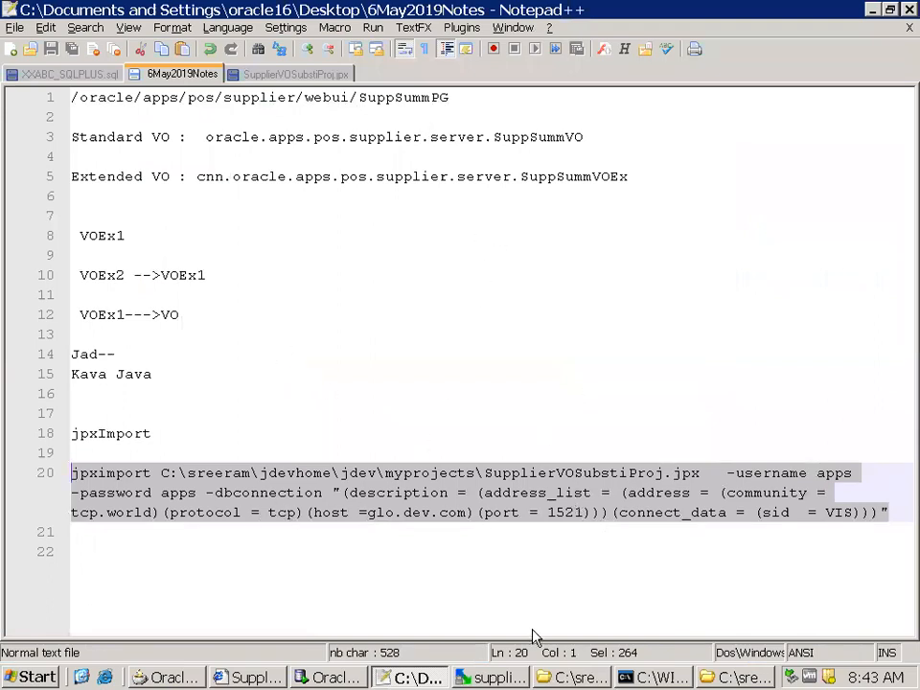
{"action": "left_click", "coordinate": [304, 72]}
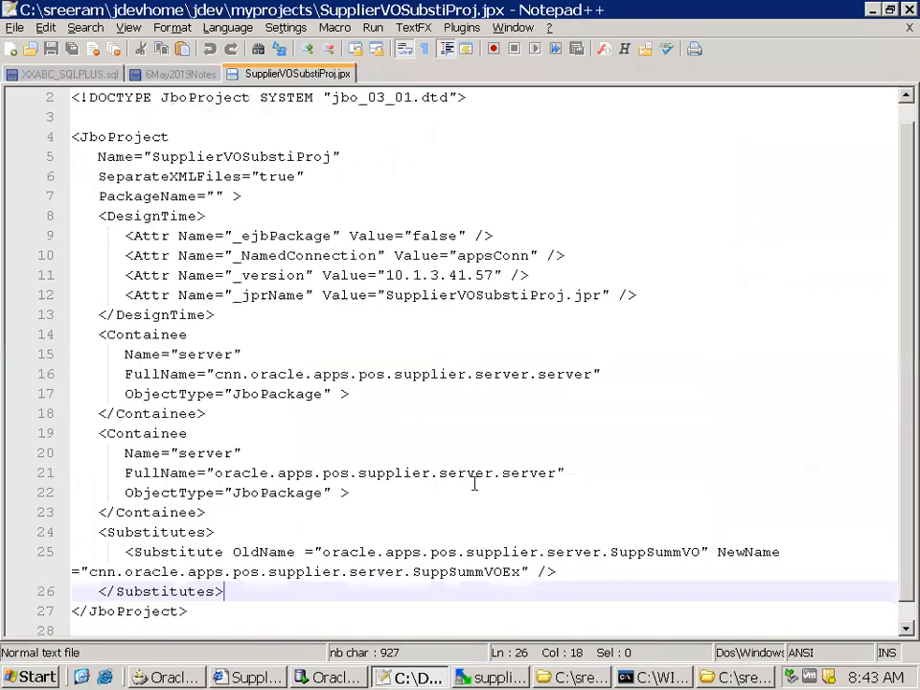
{"action": "double_click", "coordinate": [437, 572]}
{"action": "key", "text": "ctrl+c"}
{"action": "key", "text": "alt+Tab"}
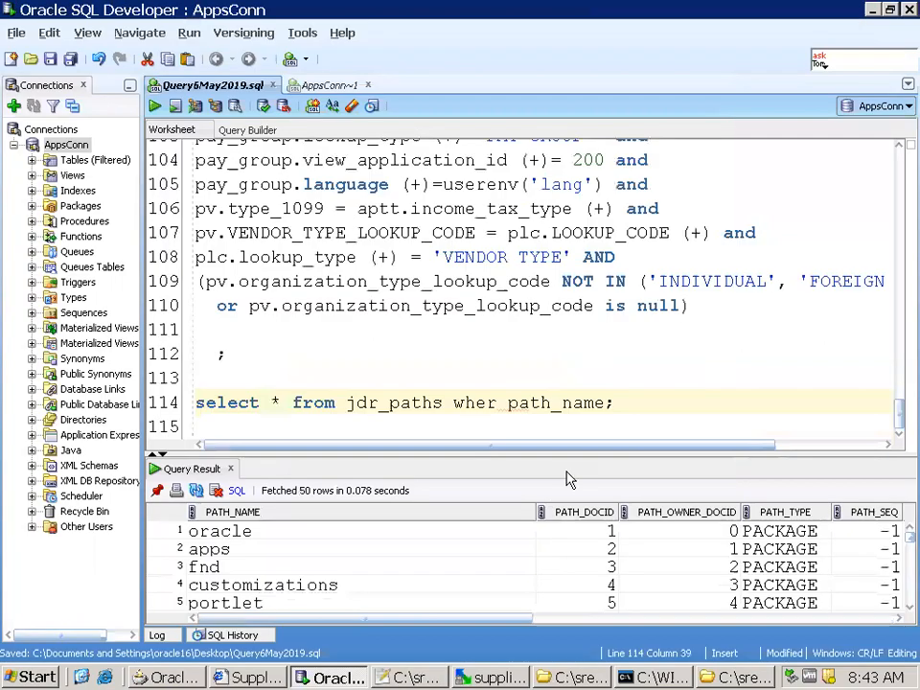
Complete the path_name condition with like '%SuppSummVO%' using the copied name without Ex, and run the query
{"action": "type", "text": "like '%"}
{"action": "key", "text": "ctrl+v"}
{"action": "key", "text": "BackSpace"}
{"action": "key", "text": "BackSpace"}
{"action": "type", "text": "%'"}
{"action": "key", "text": "ctrl+Return"}
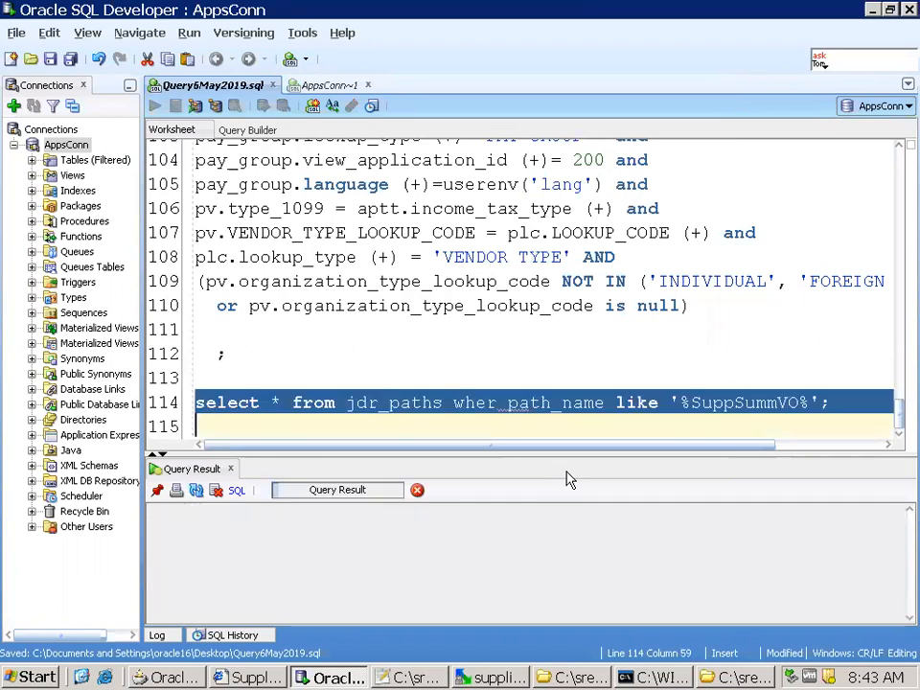
Correct the misspelled where keyword in the jdr_paths query and run it again
{"action": "left_click", "coordinate": [499, 403]}
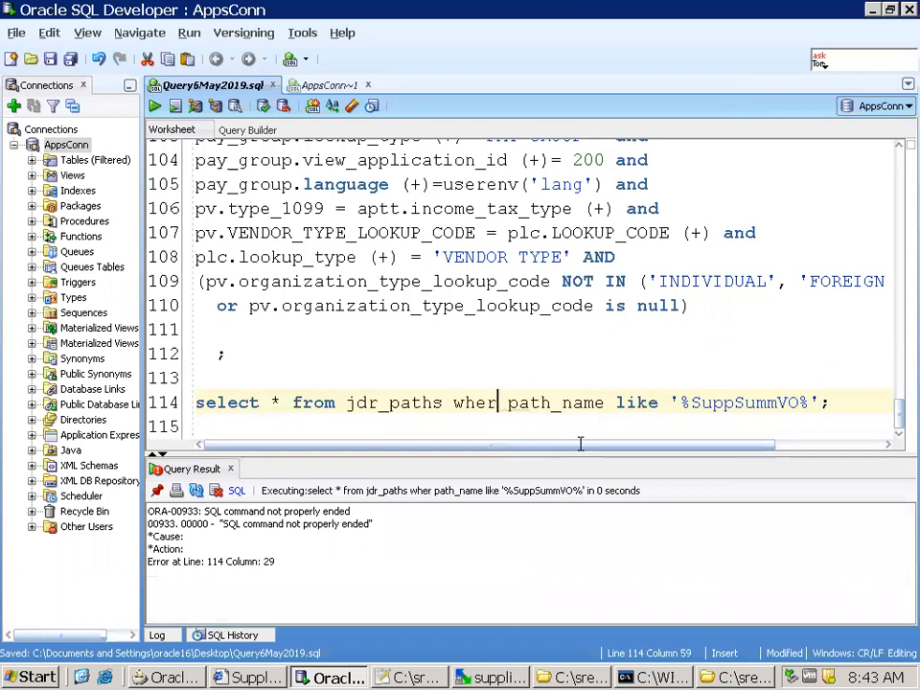
{"action": "type", "text": "e"}
{"action": "key", "text": "ctrl+Return"}
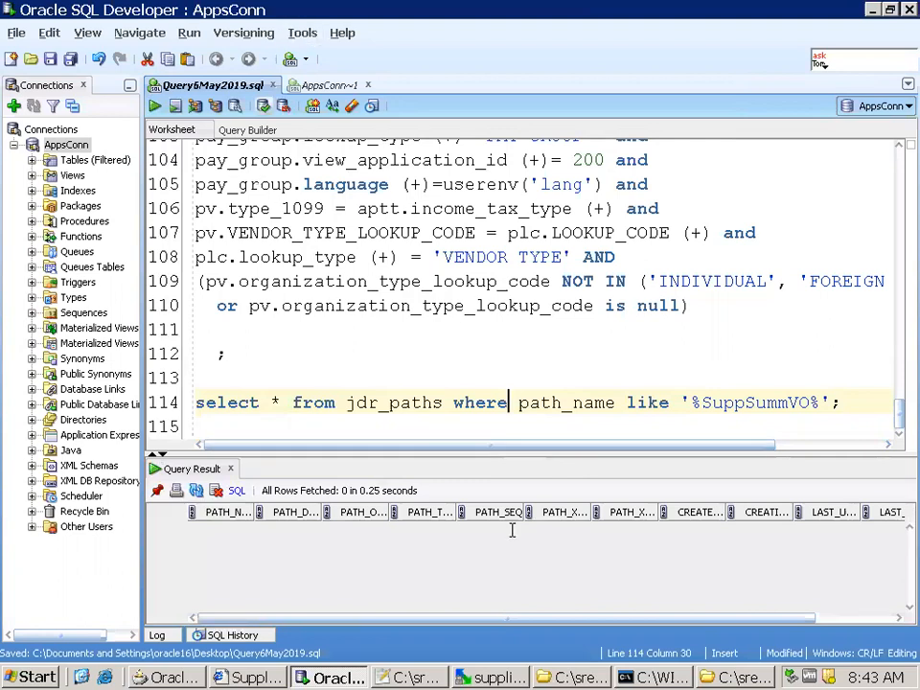
Run the jpximport command for SupplierVOSubstiProj.jpx, including its database password, in the command prompt, taking it from 6May2019Notes in Notepad++
{"action": "left_click", "coordinate": [662, 678]}
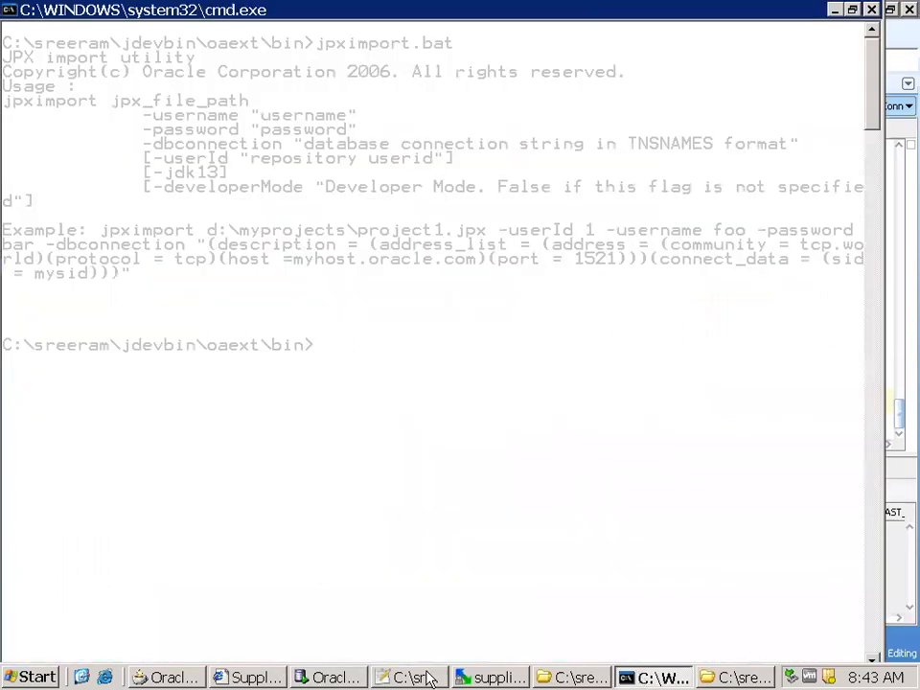
{"action": "left_click", "coordinate": [412, 678]}
{"action": "scroll", "coordinate": [372, 126], "scroll_direction": "down", "scroll_amount": 1}
{"action": "left_click", "coordinate": [182, 74]}
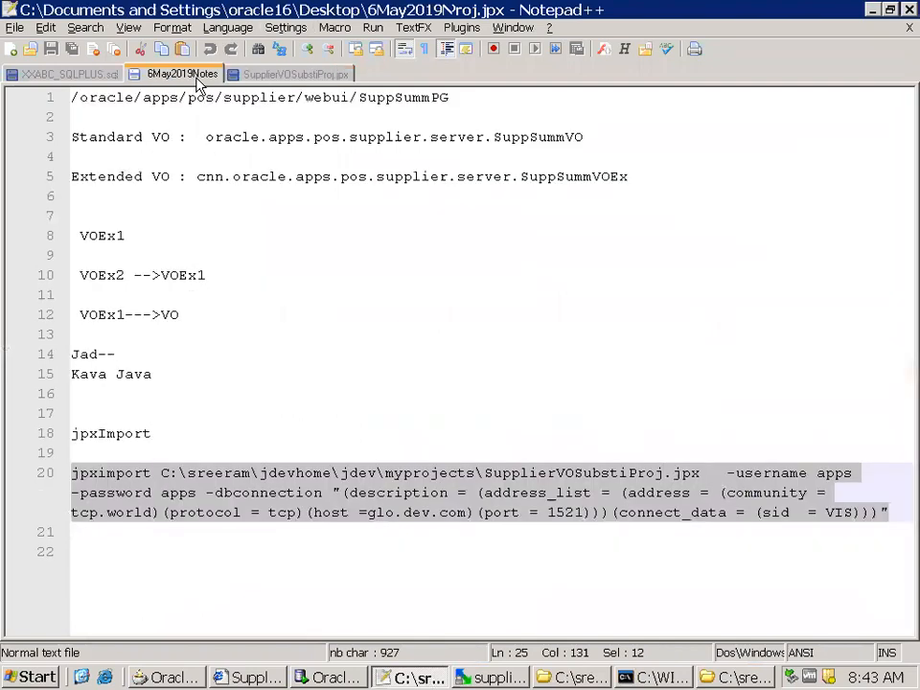
{"action": "key", "text": "alt+Tab"}
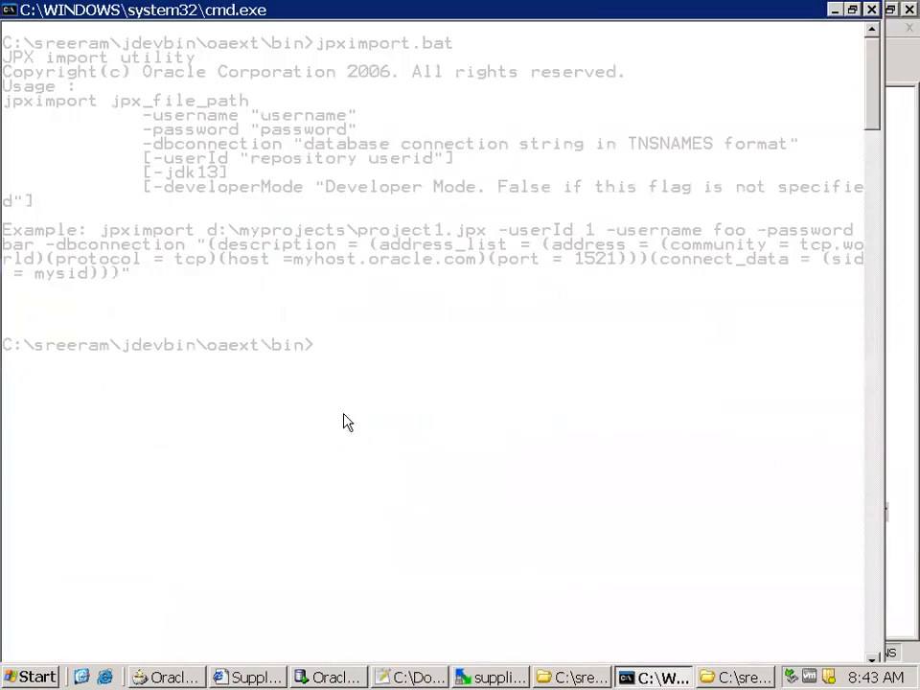
{"action": "right_click", "coordinate": [347, 423]}
{"action": "left_click", "coordinate": [382, 463]}
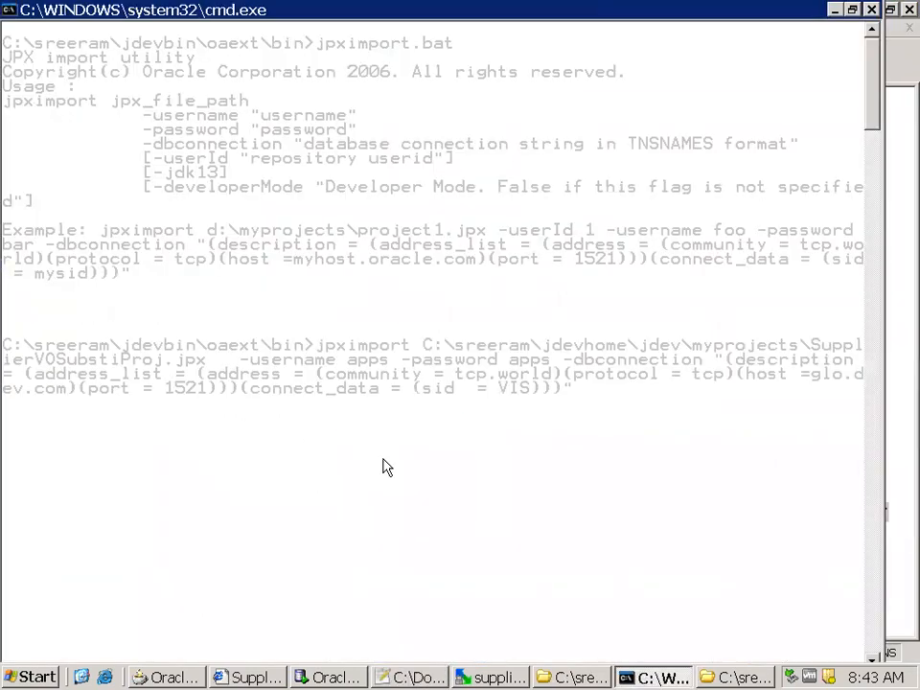
{"action": "key", "text": "Return"}
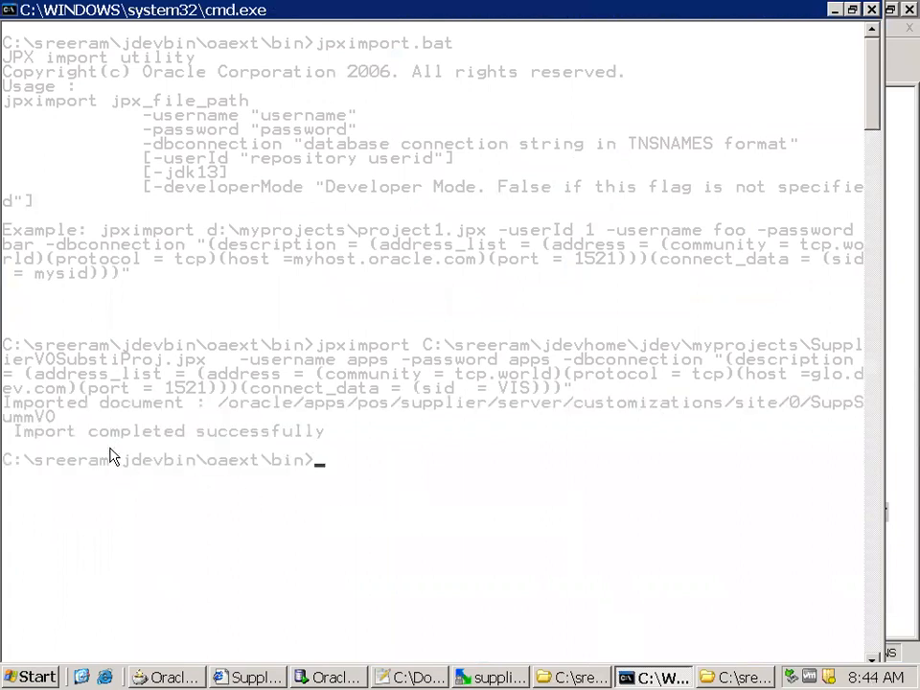
Copy the imported document line from the command prompt output and paste it below the jpximport command in 6May2019Notes, followed by blank lines
{"action": "right_click", "coordinate": [14, 409]}
{"action": "left_click", "coordinate": [16, 412]}
{"action": "left_click_drag", "start_coordinate": [10, 408], "coordinate": [870, 425]}
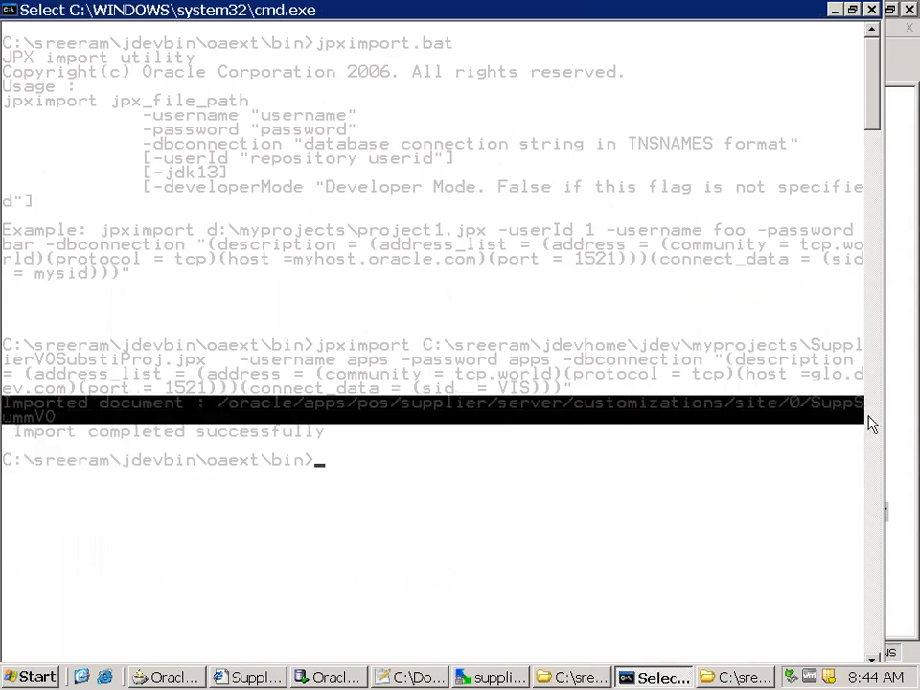
{"action": "key", "text": "Return"}
{"action": "left_click", "coordinate": [893, 394]}
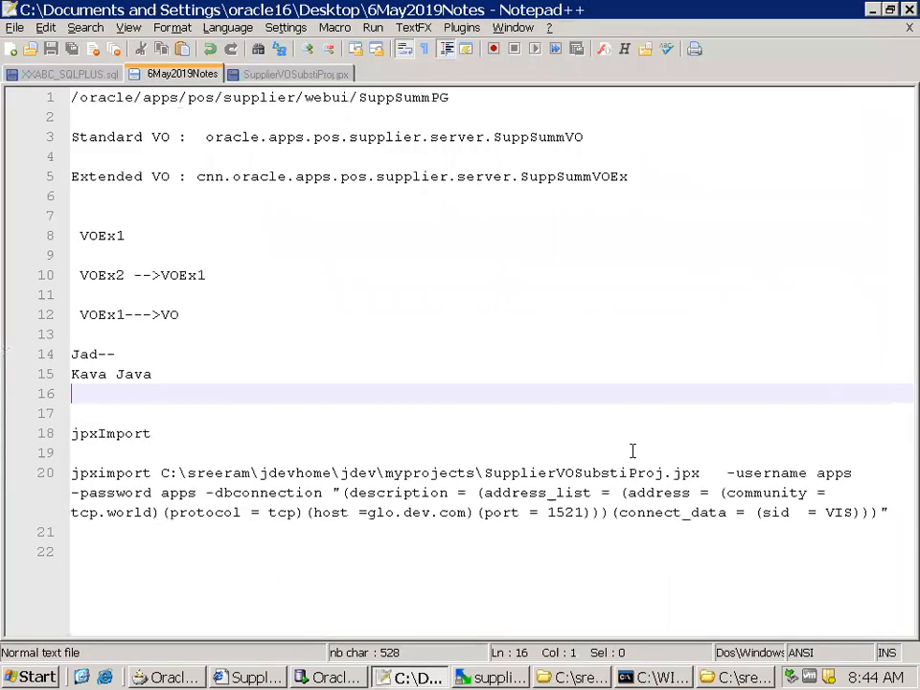
{"action": "left_click", "coordinate": [77, 555]}
{"action": "type", "text": "Imported document : /oracle/apps/pos/supplier/server/customizations/site/0/SuppS ummVO"}
{"action": "key", "text": "Return"}
{"action": "key", "text": "Return"}
{"action": "key", "text": "Return"}
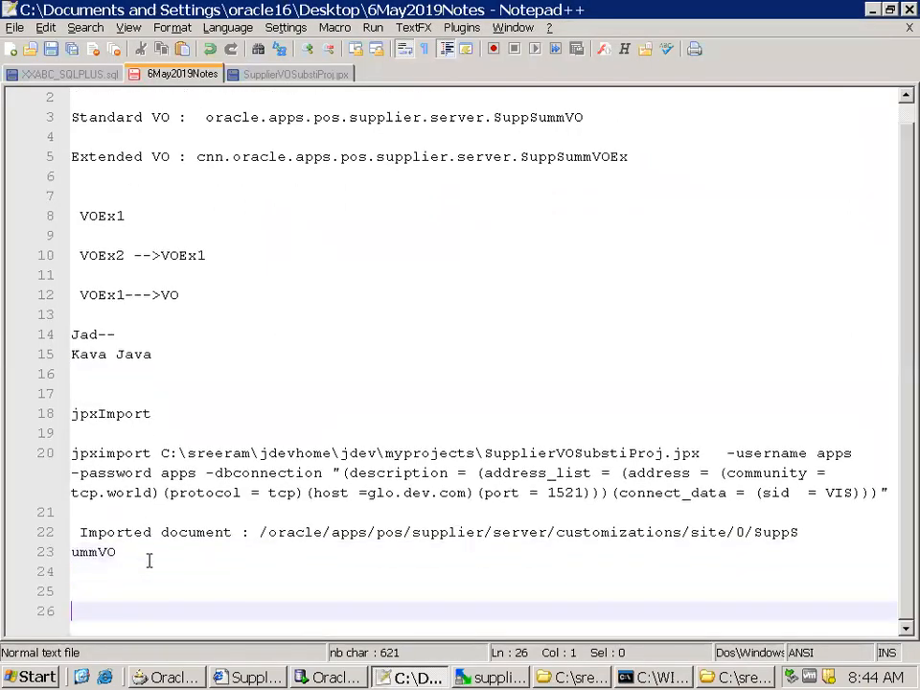
Join the broken imported document path in 6May2019Notes into one line ending in SuppSummVO
{"action": "scroll", "coordinate": [149, 561], "scroll_direction": "down", "scroll_amount": 2, "text": "ctrl"}
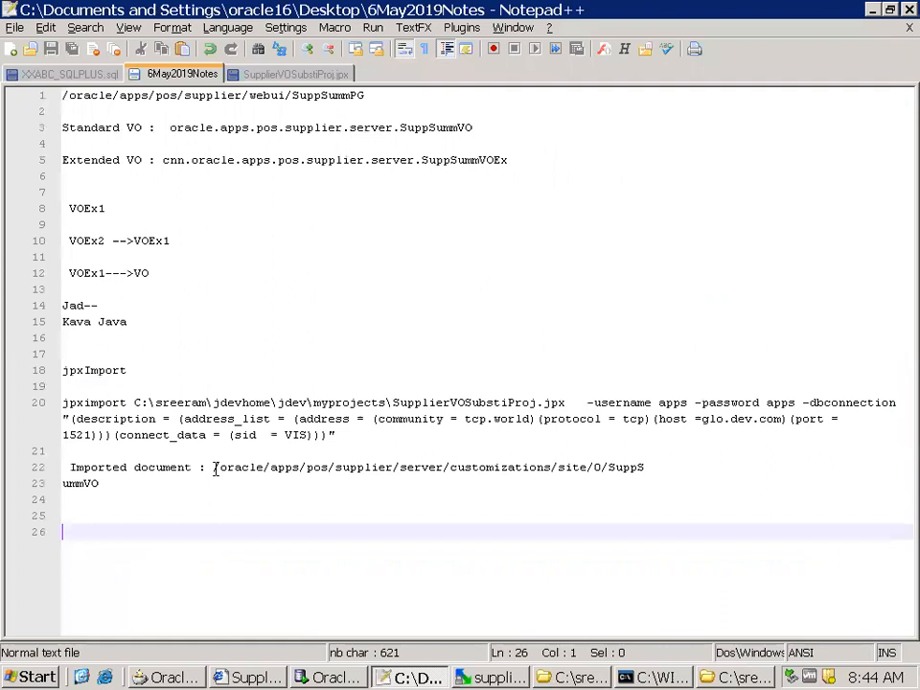
{"action": "left_click", "coordinate": [646, 468]}
{"action": "key", "text": "Delete"}
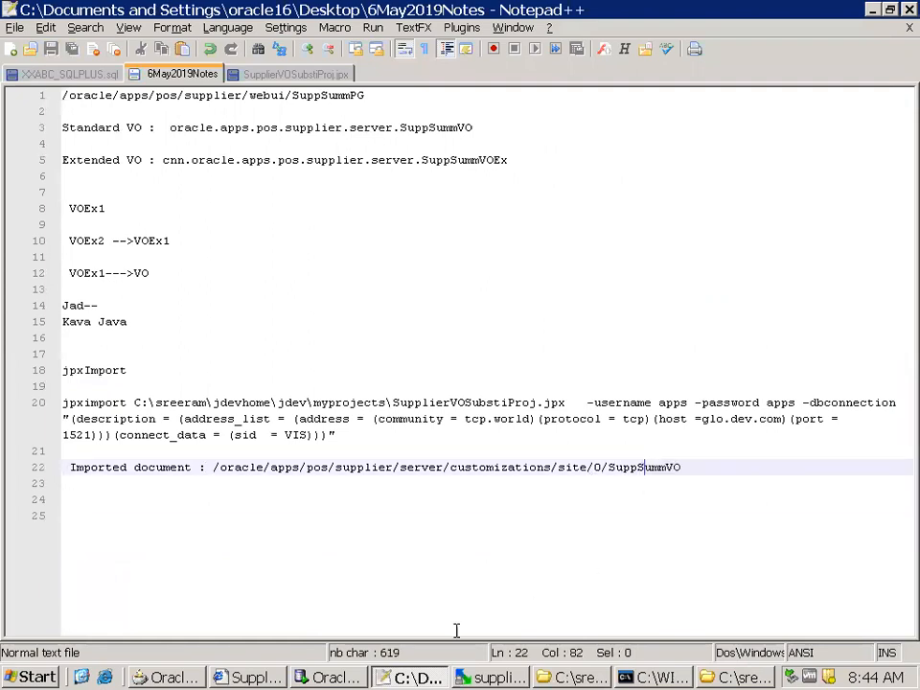
Switch to SQL Developer and rerun the jdr_paths query for '%SuppSummVO%'
{"action": "key", "text": "alt+Tab"}
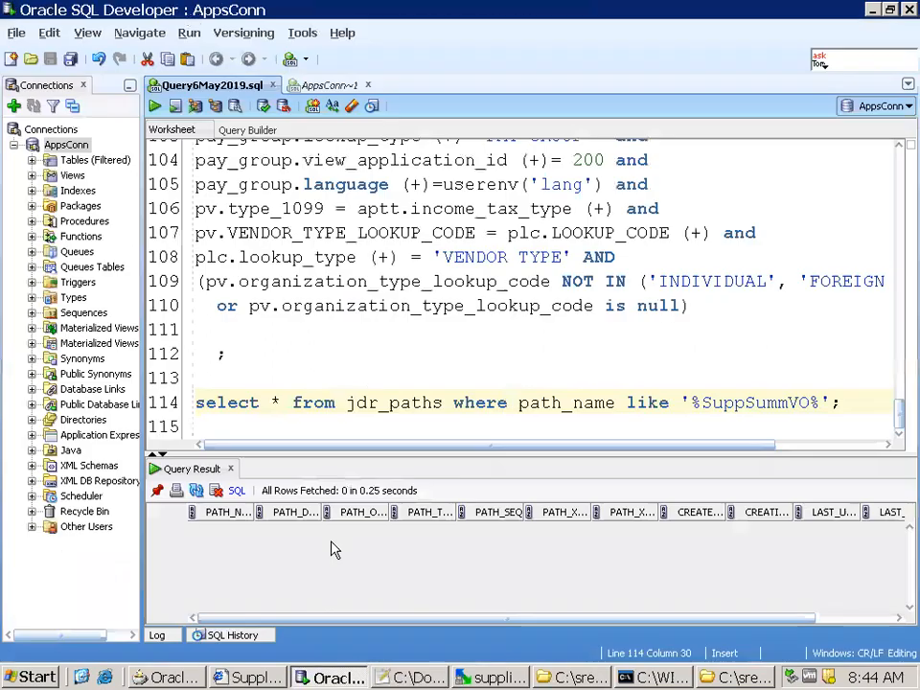
{"action": "left_click", "coordinate": [864, 400]}
{"action": "key", "text": "Return"}
{"action": "key", "text": "shift+Up"}
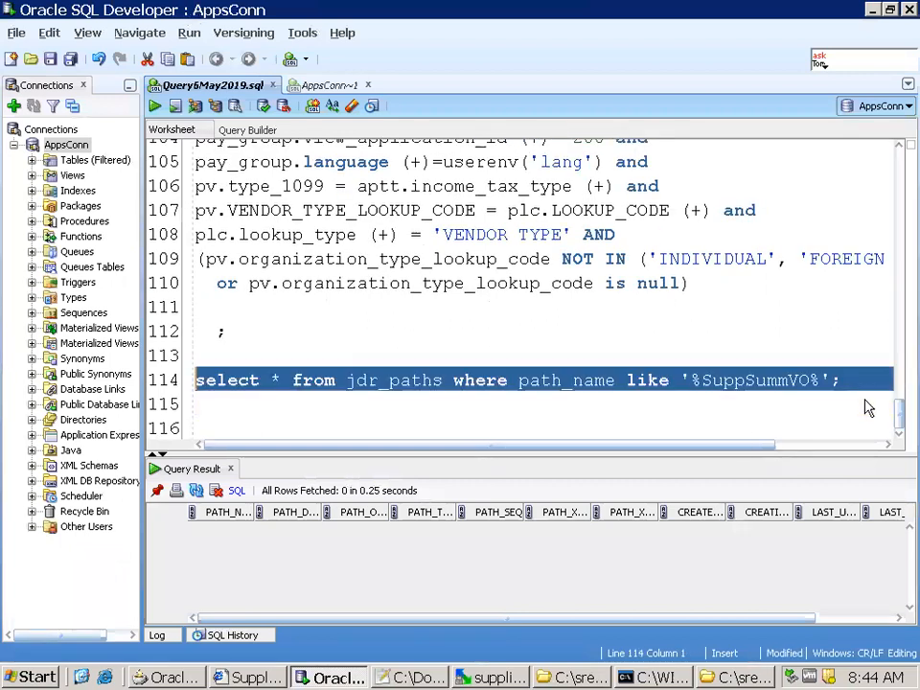
{"action": "key", "text": "ctrl+Return"}
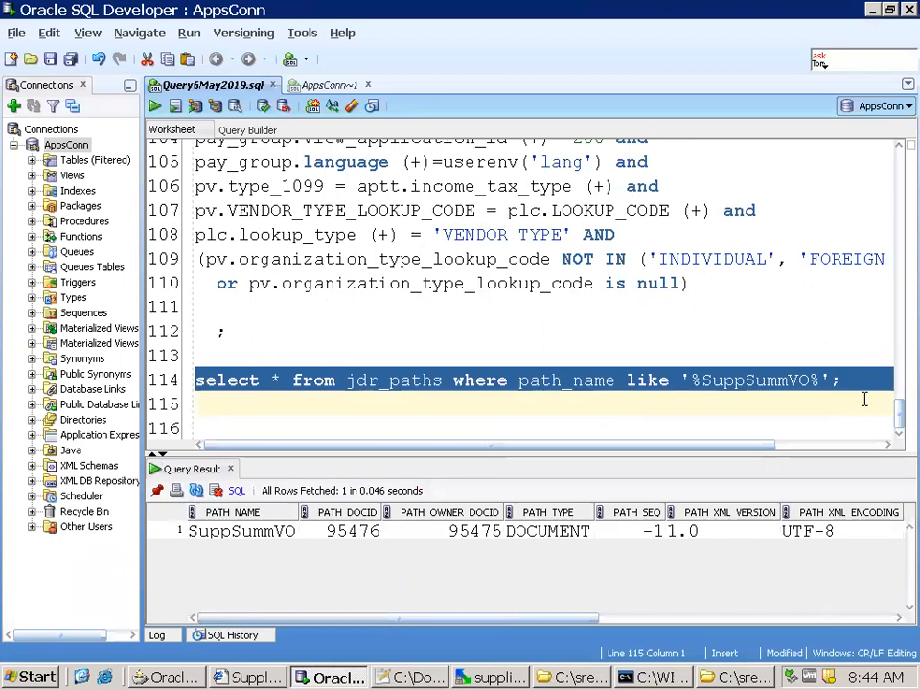
Replace the asterisk in the jdr_paths query with path_name, path_docid and jdr_mds_internal.getdocument, and move the from clause onto its own line
{"action": "left_click", "coordinate": [272, 380]}
{"action": "key", "text": "Delete"}
{"action": "type", "text": "path_name,"}
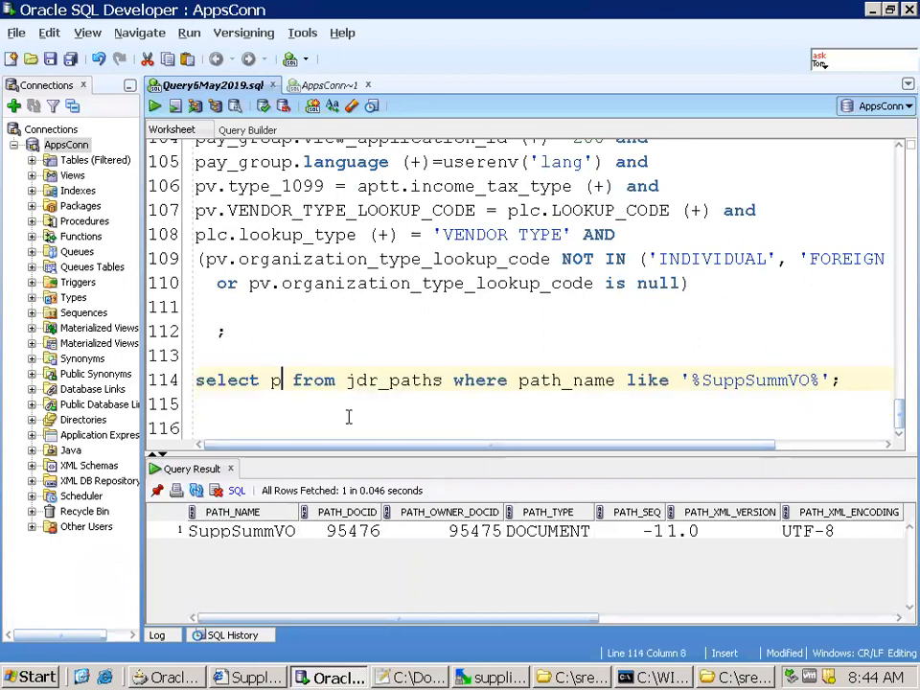
{"action": "key", "text": "Return"}
{"action": "type", "text": "path_doc"}
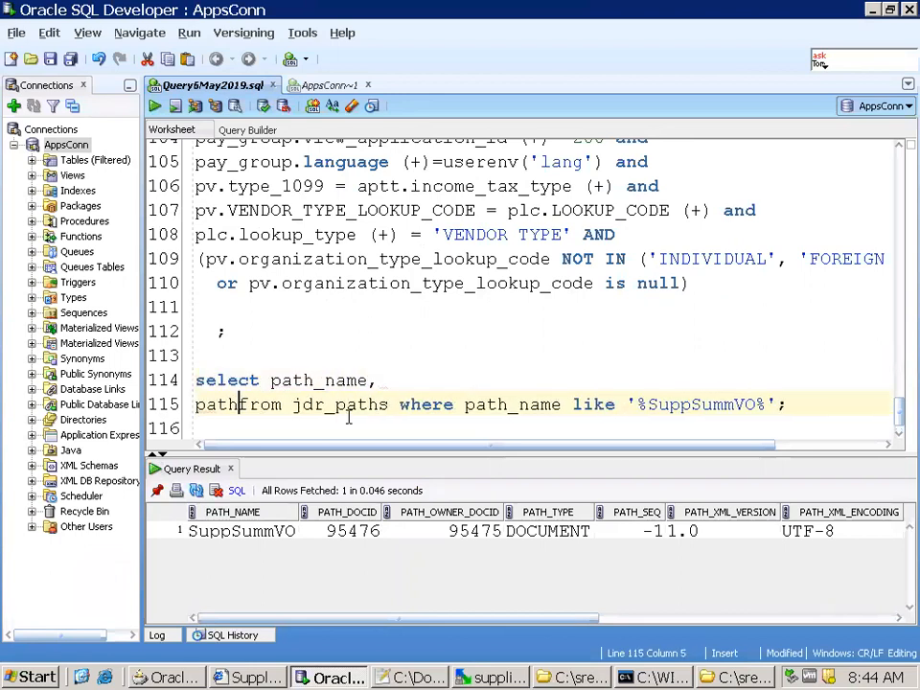
{"action": "type", "text": "id, jdr_mds_in"}
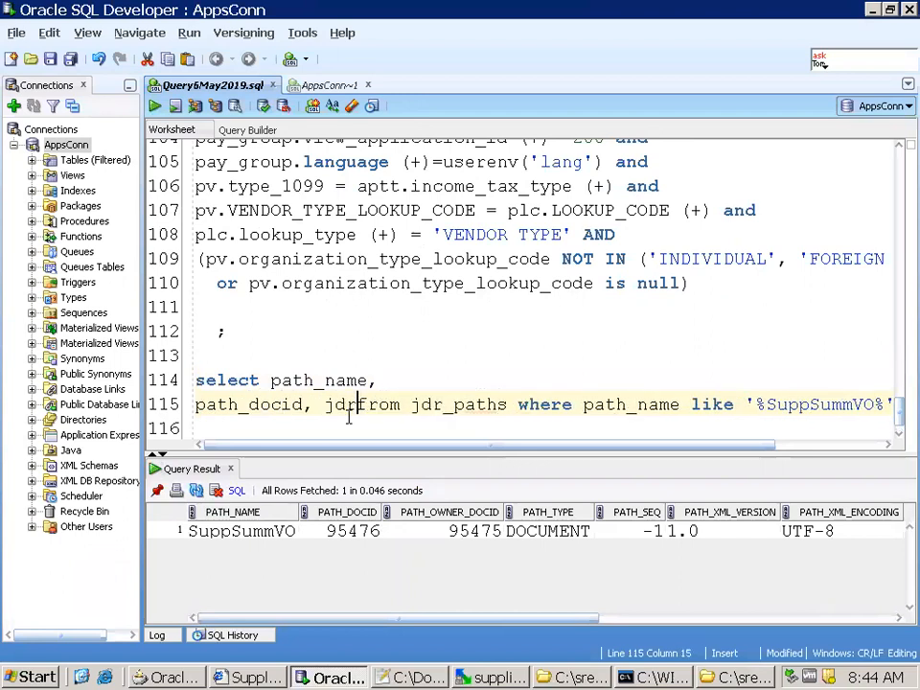
{"action": "type", "text": "terna"}
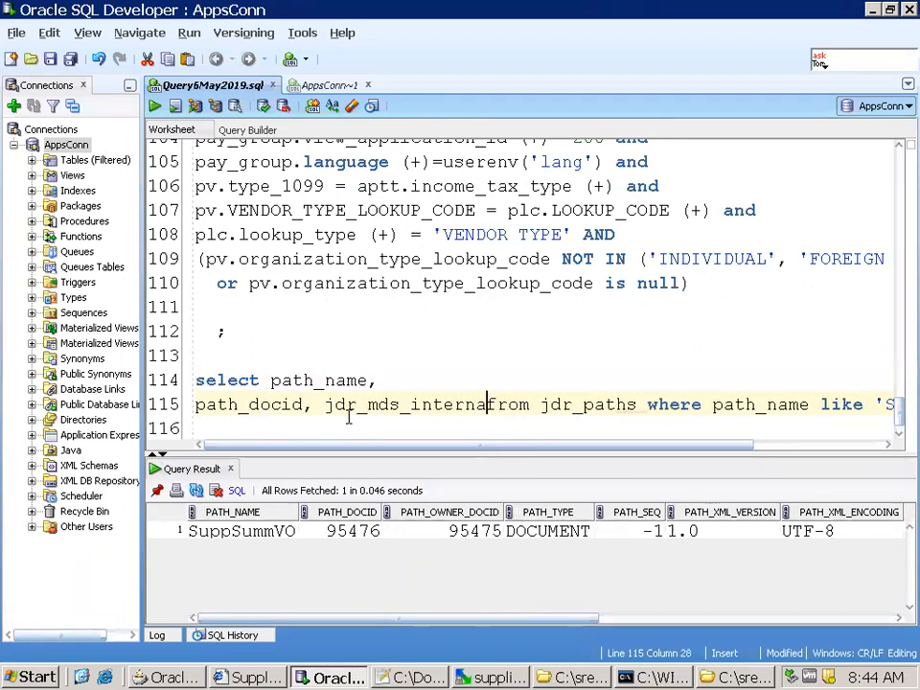
{"action": "type", "text": "l."}
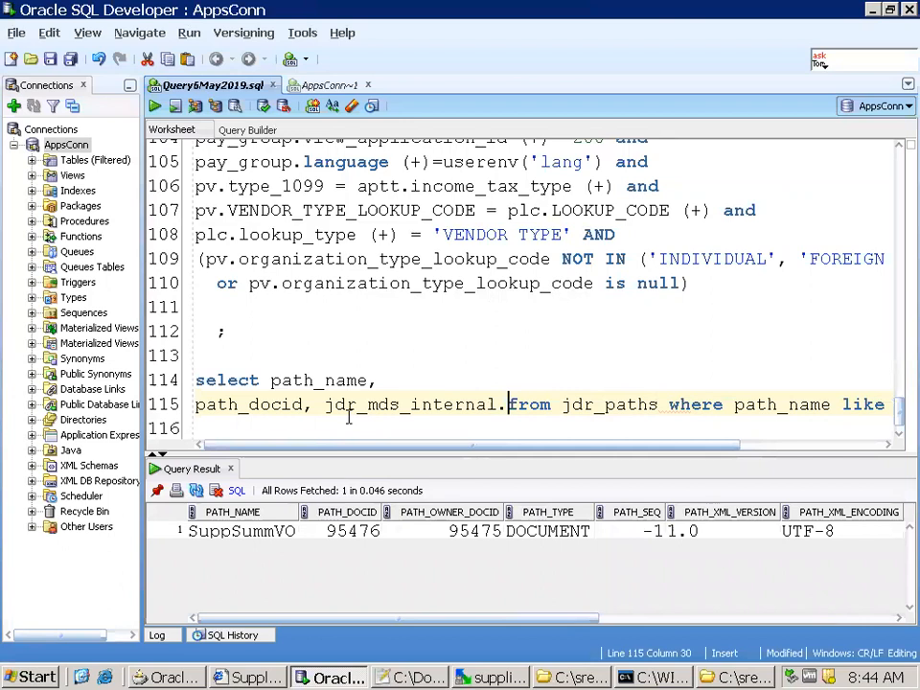
{"action": "type", "text": "getdocument"}
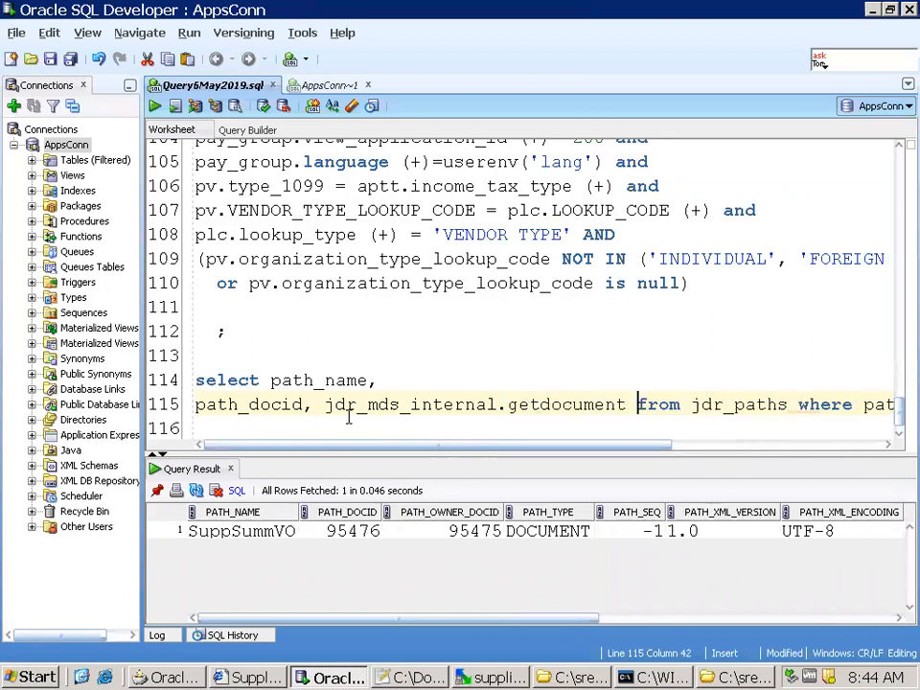
{"action": "key", "text": "Return"}
{"action": "key", "text": "Up"}
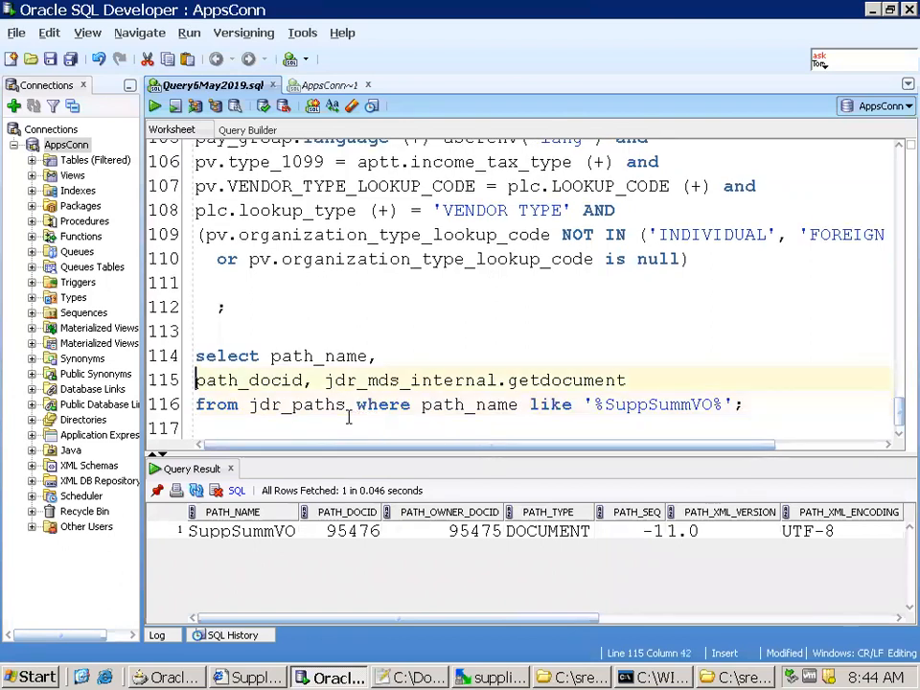
Complete the function call as jdr_mds_internal.getdocumentname(path_docid), run the query and save the worksheet
{"action": "key", "text": "ctrl+space"}
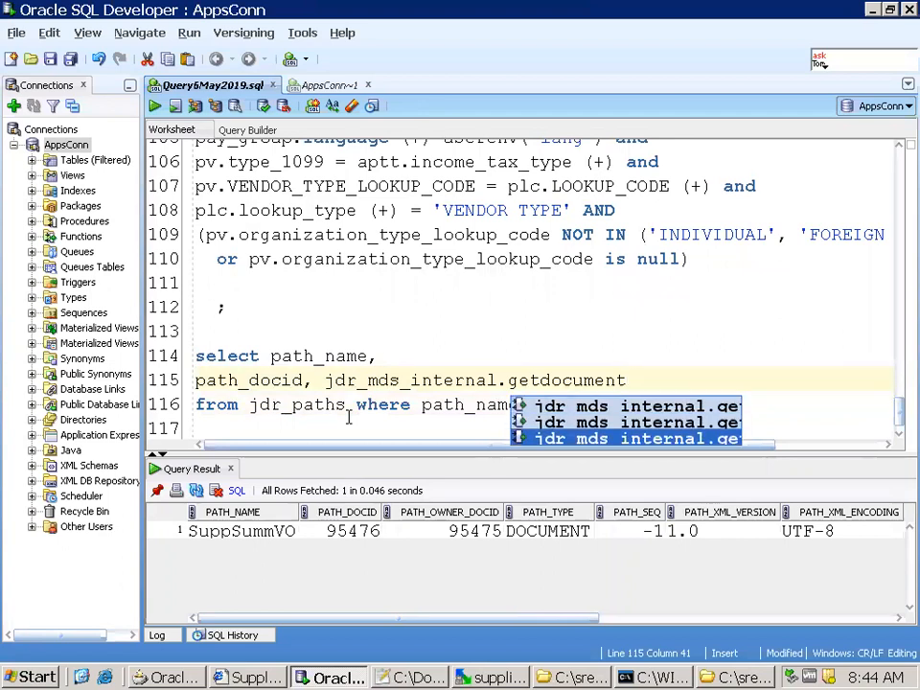
{"action": "type", "text": "name(path_"}
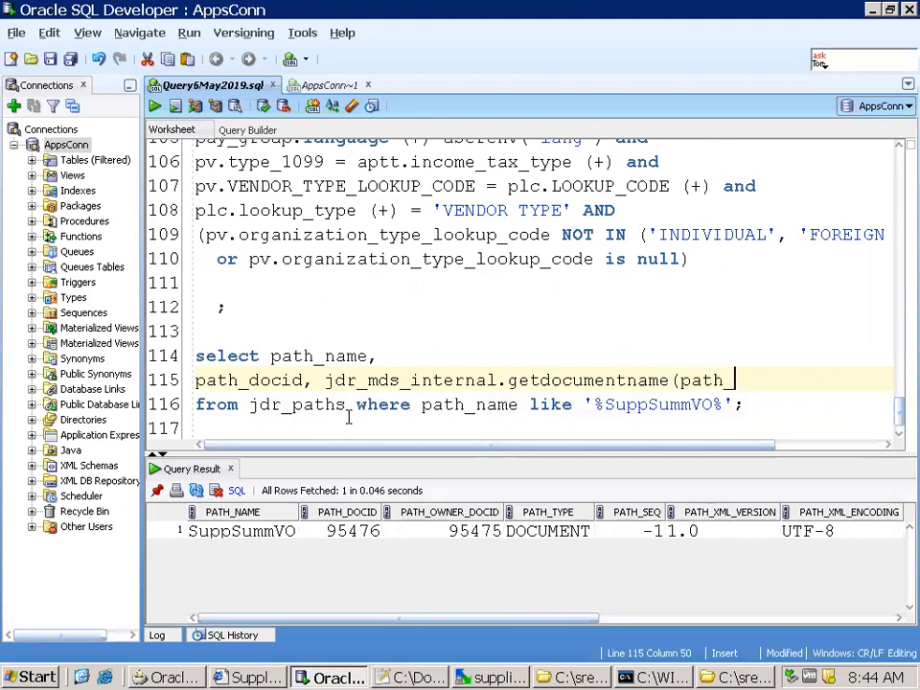
{"action": "type", "text": "docid)"}
{"action": "key", "text": "ctrl+Return"}
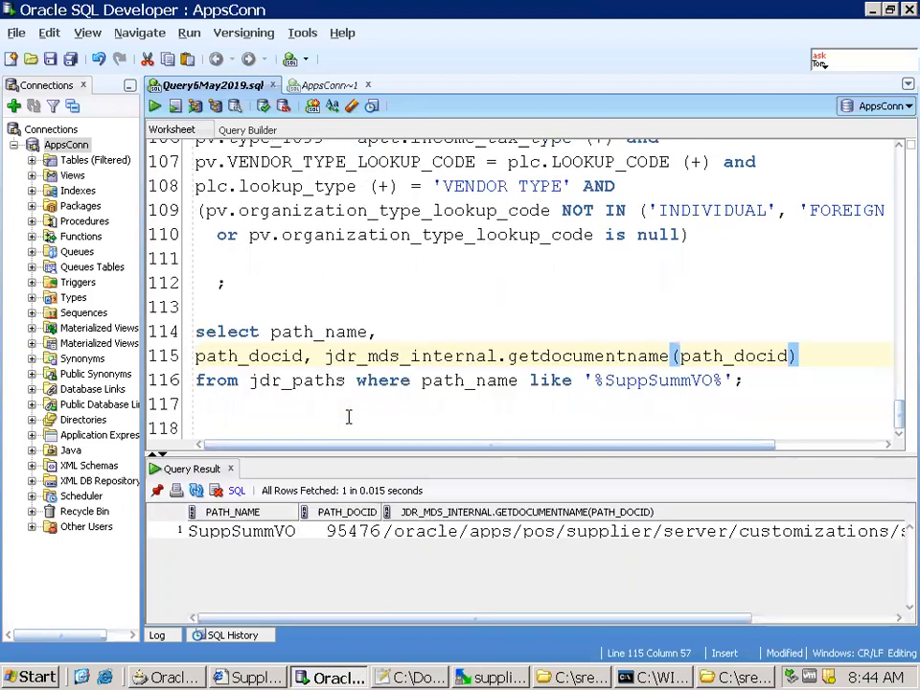
{"action": "key", "text": "ctrl+s"}
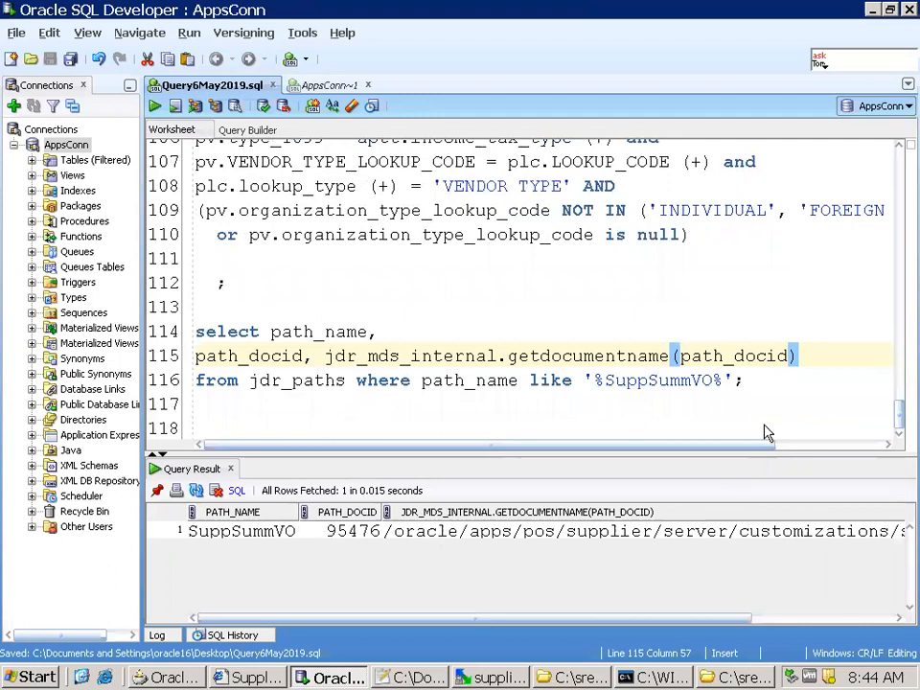
Save the worksheet and add a new query, select * from jdr_attributes, below the jdr_paths query
{"action": "left_click", "coordinate": [781, 402]}
{"action": "key", "text": "Return"}
{"action": "key", "text": "Return"}
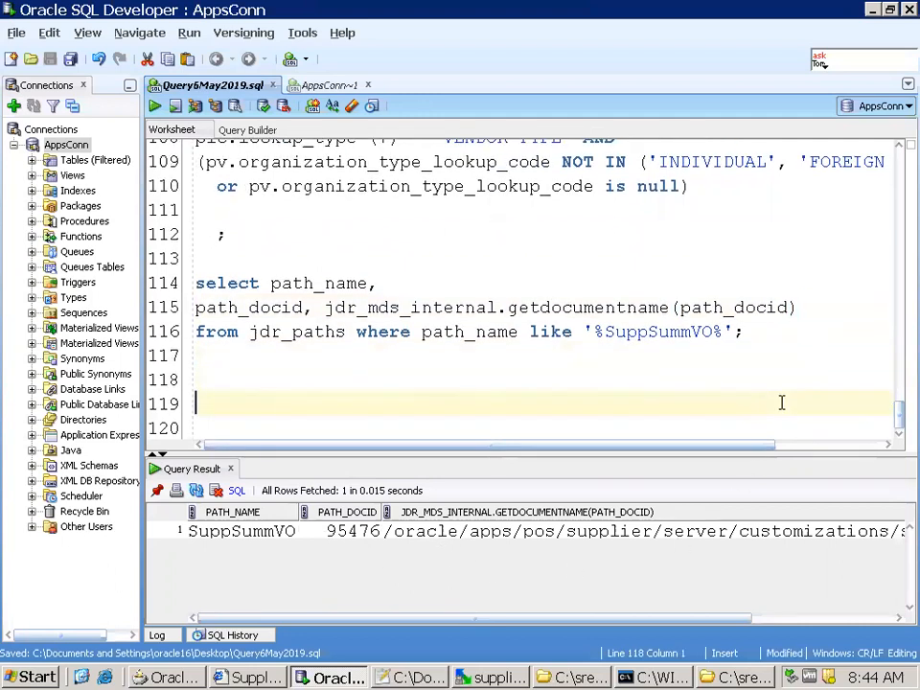
{"action": "key", "text": "ctrl+s"}
{"action": "key", "text": "Up"}
{"action": "type", "text": "selec"}
{"action": "key", "text": "BackSpace"}
{"action": "key", "text": "BackSpace"}
{"action": "key", "text": "BackSpace"}
{"action": "type", "text": "elect * fro"}
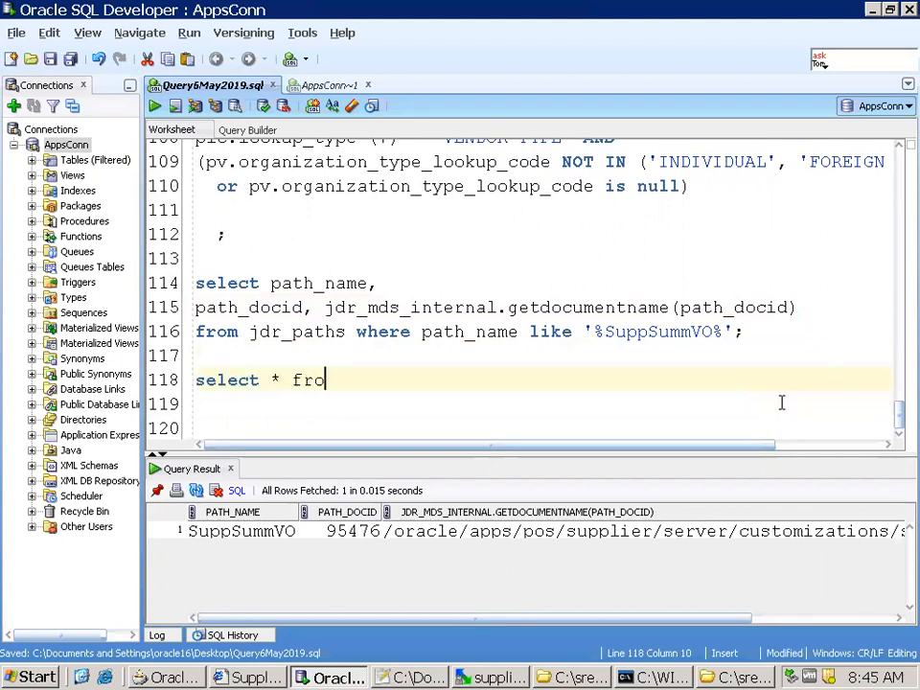
{"action": "type", "text": "m jdr_attributes"}
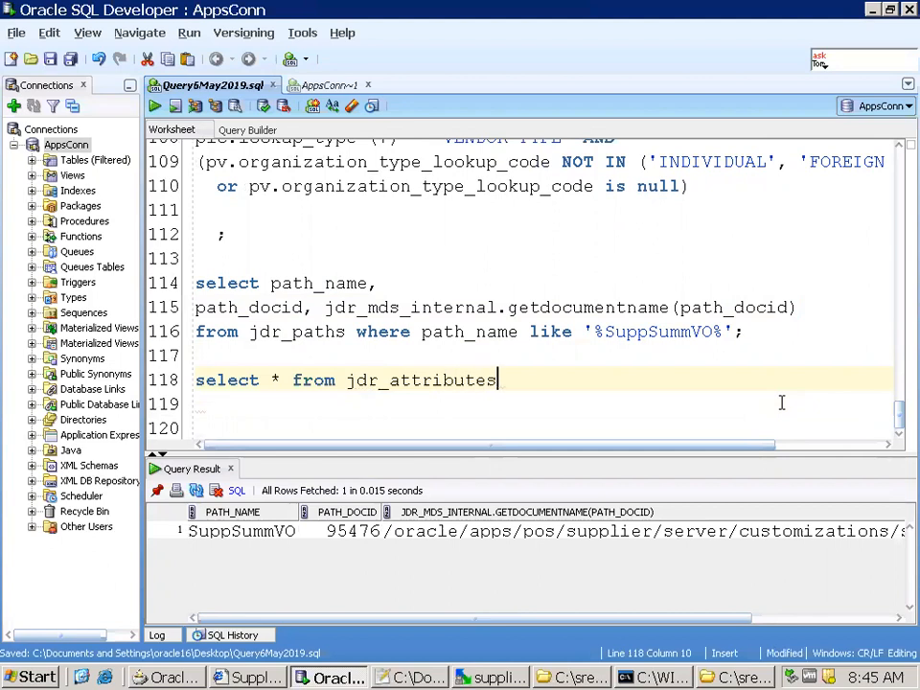
Select the path_docid value in the query result, end the jdr_attributes query with a semicolon and run it
{"action": "left_click", "coordinate": [364, 540]}
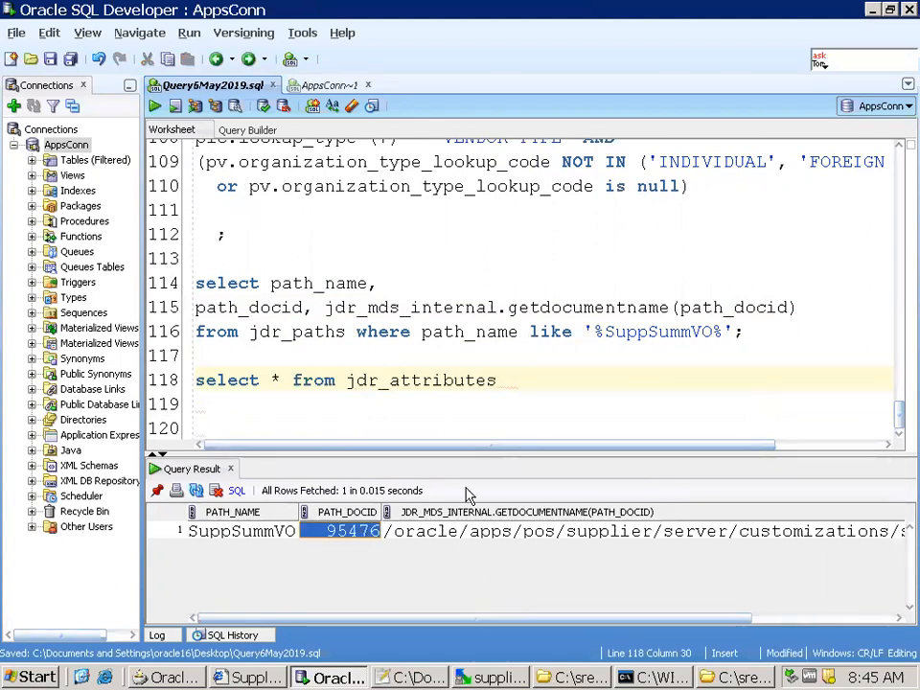
{"action": "type", "text": ";"}
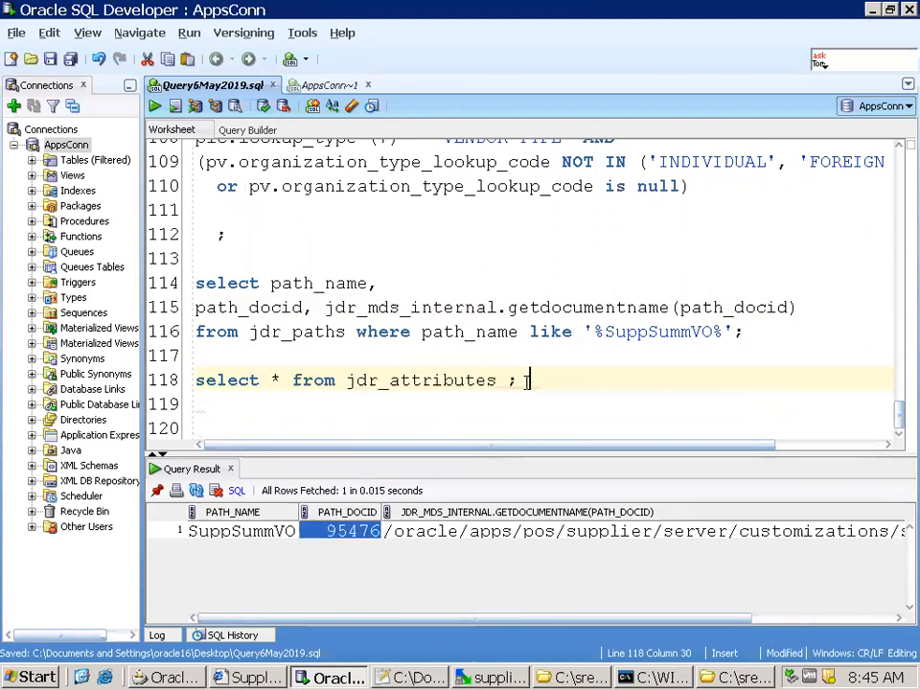
{"action": "key", "text": "Return"}
{"action": "key", "text": "ctrl+Return"}
{"action": "key", "text": "Return"}
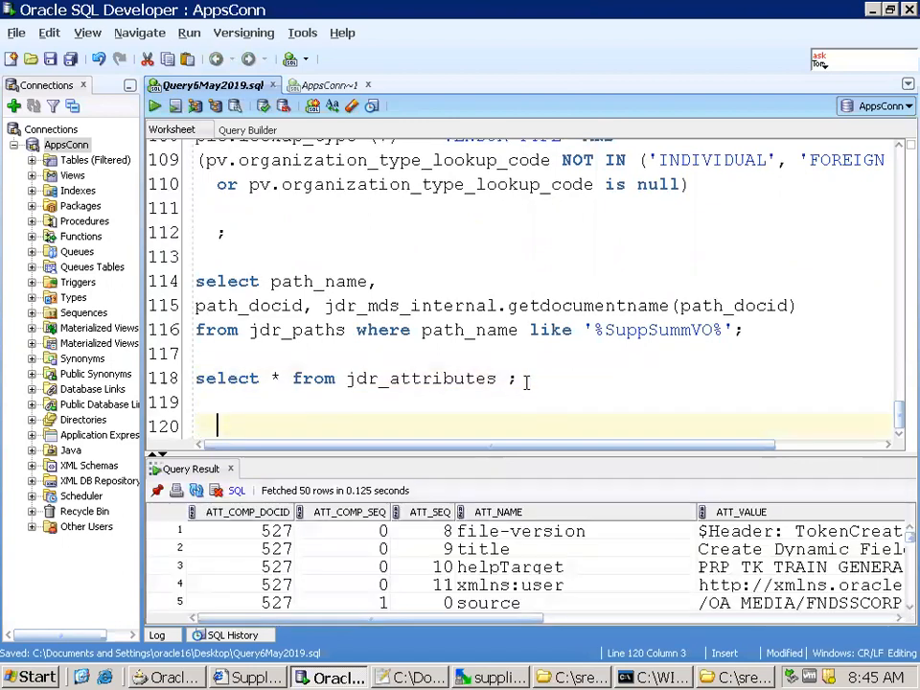
Add the condition where att_comp_docid =95476 to the jdr_attributes query and run it
{"action": "left_click", "coordinate": [510, 378]}
{"action": "type", "text": "e att_comp"}
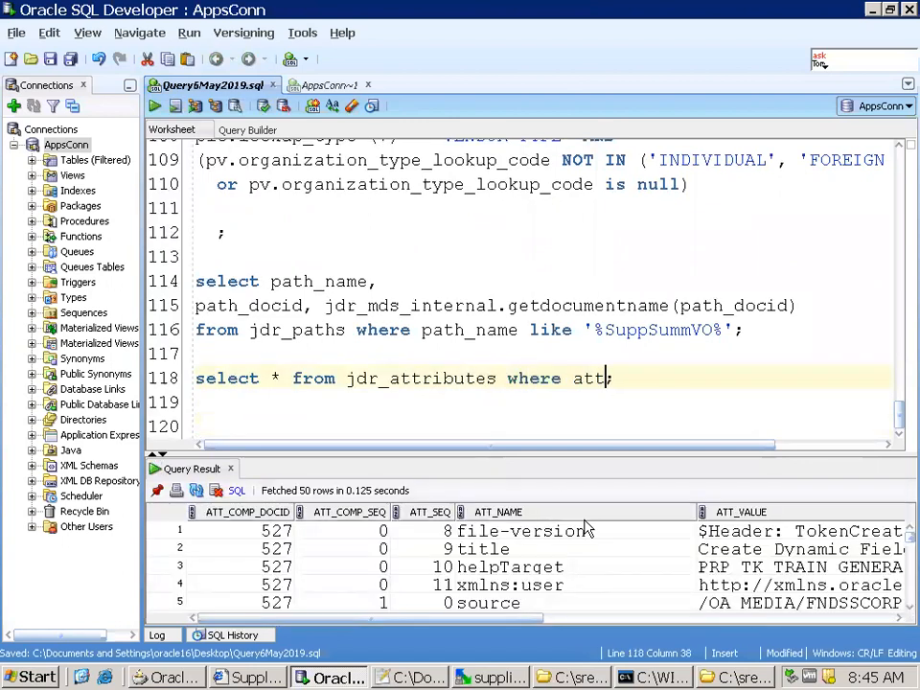
{"action": "type", "text": "_docid =95476"}
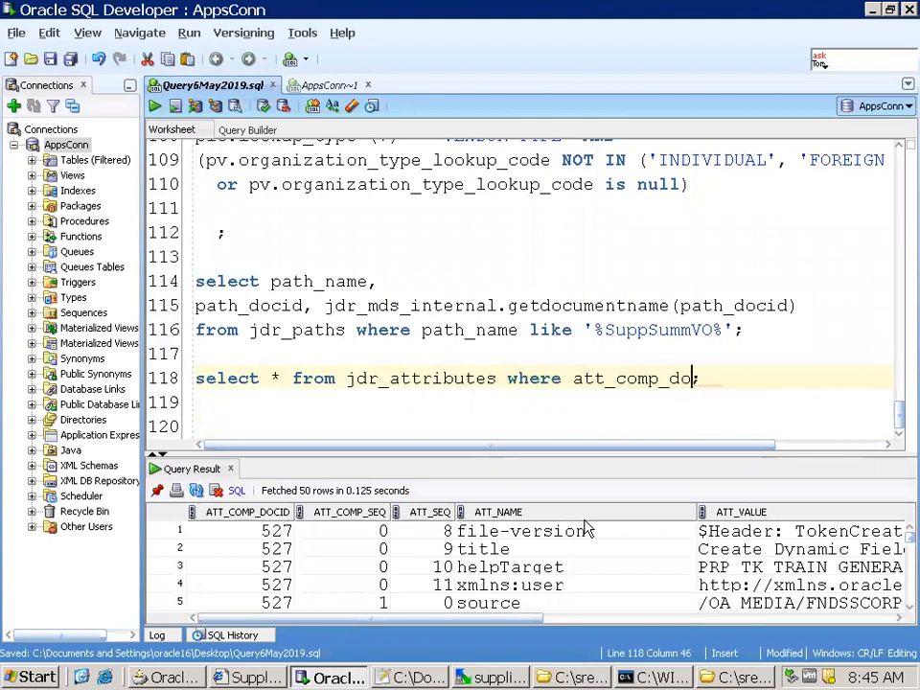
{"action": "key", "text": "ctrl+Return"}
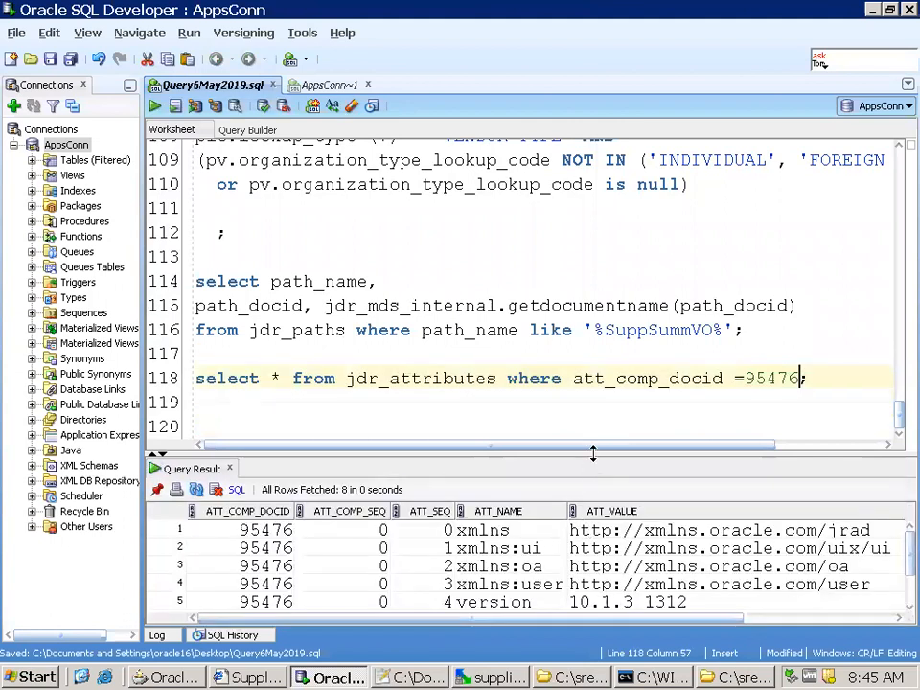
Enlarge the query result and examine the full attribute values of the customizes and with rows
{"action": "left_click_drag", "start_coordinate": [602, 454], "coordinate": [603, 327]}
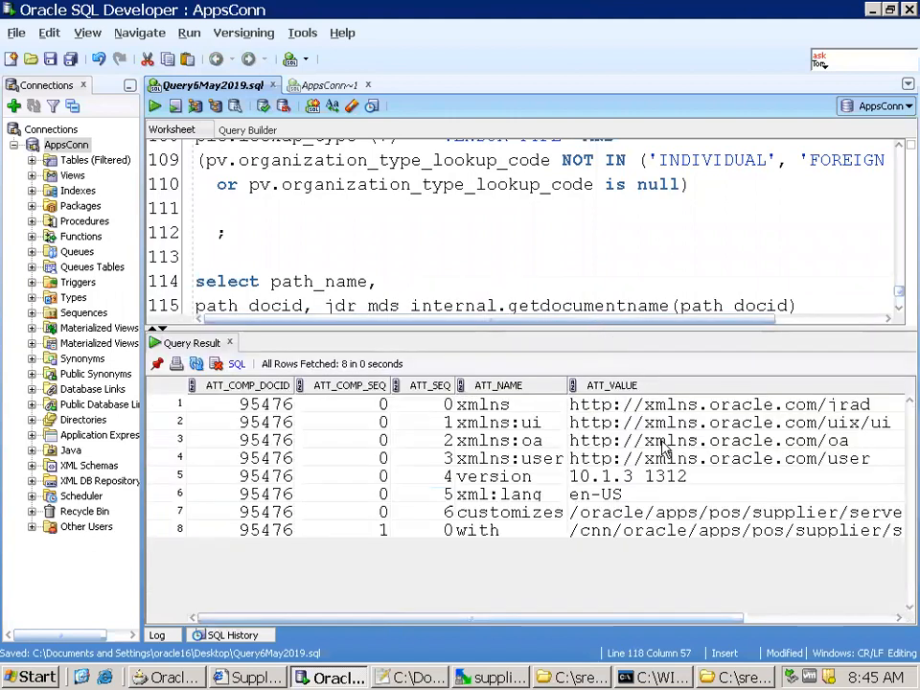
{"action": "left_click", "coordinate": [508, 516]}
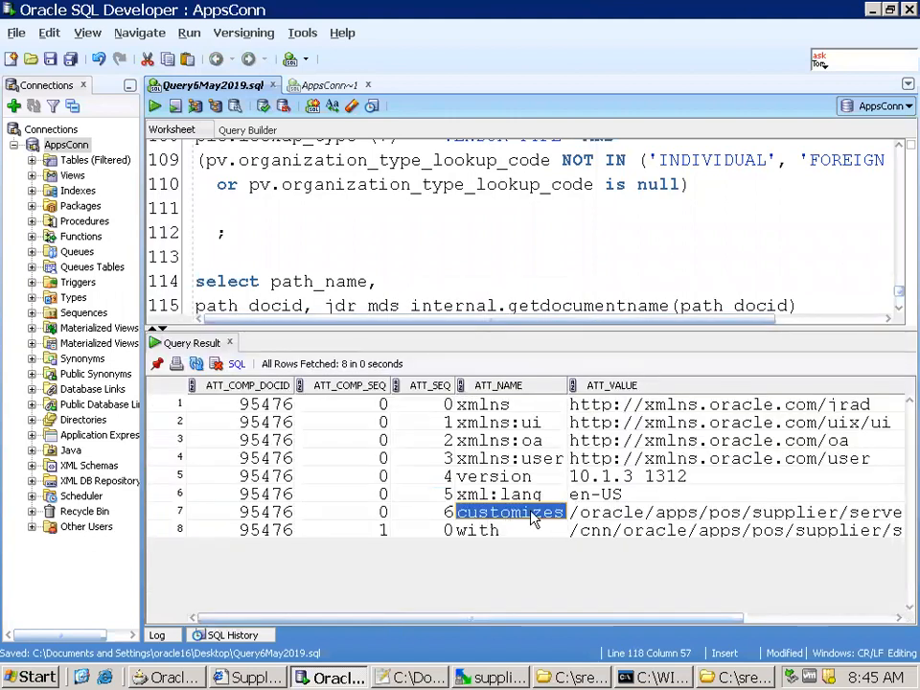
{"action": "left_click", "coordinate": [523, 531]}
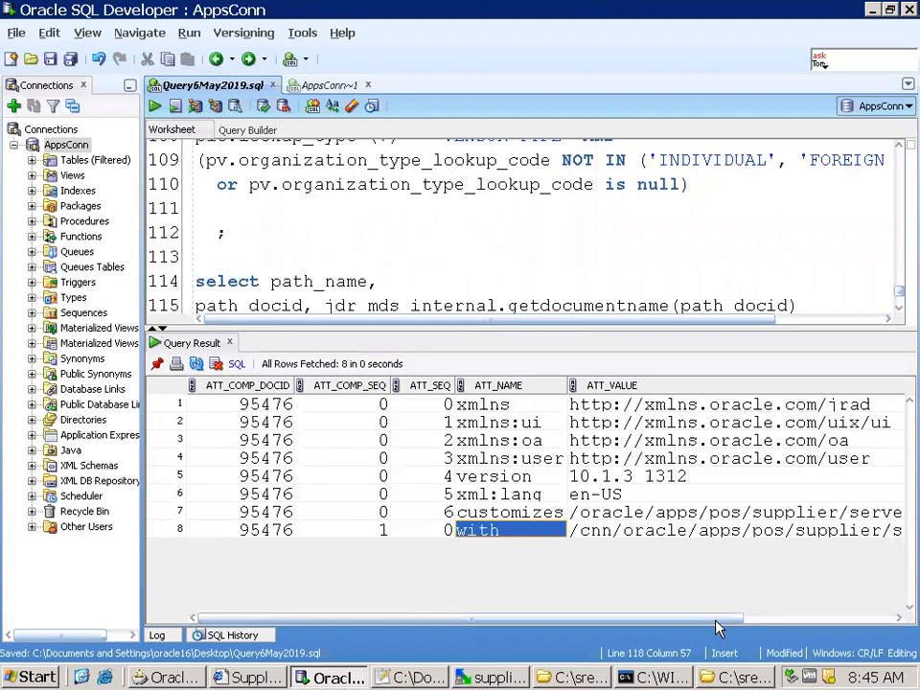
{"action": "left_click_drag", "start_coordinate": [717, 621], "coordinate": [880, 612]}
{"action": "left_click", "coordinate": [419, 533]}
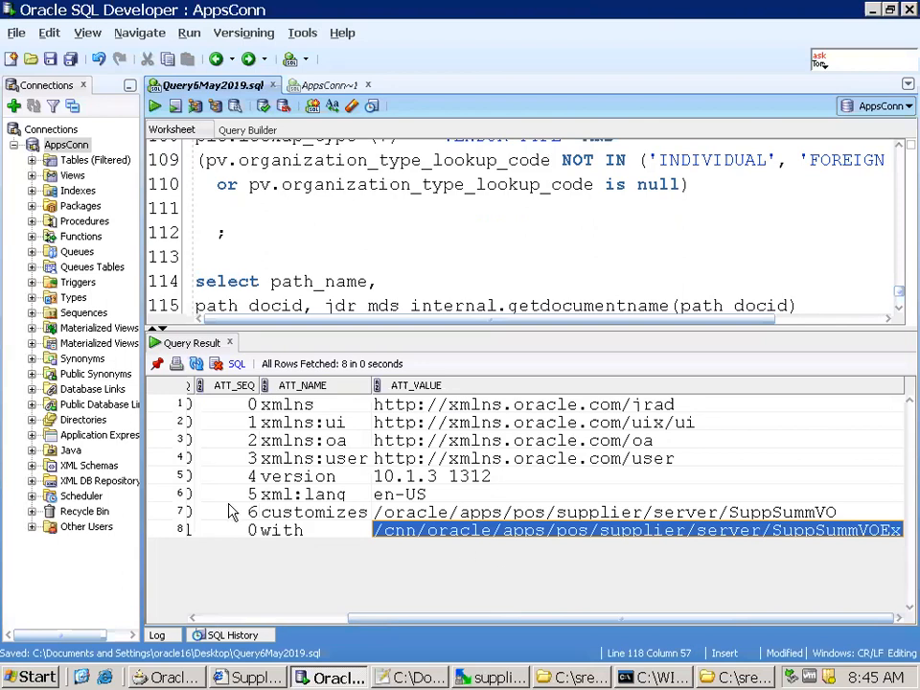
Select the customizes attribute in the query result and save the Query6May2019.sql worksheet
{"action": "left_click", "coordinate": [318, 521]}
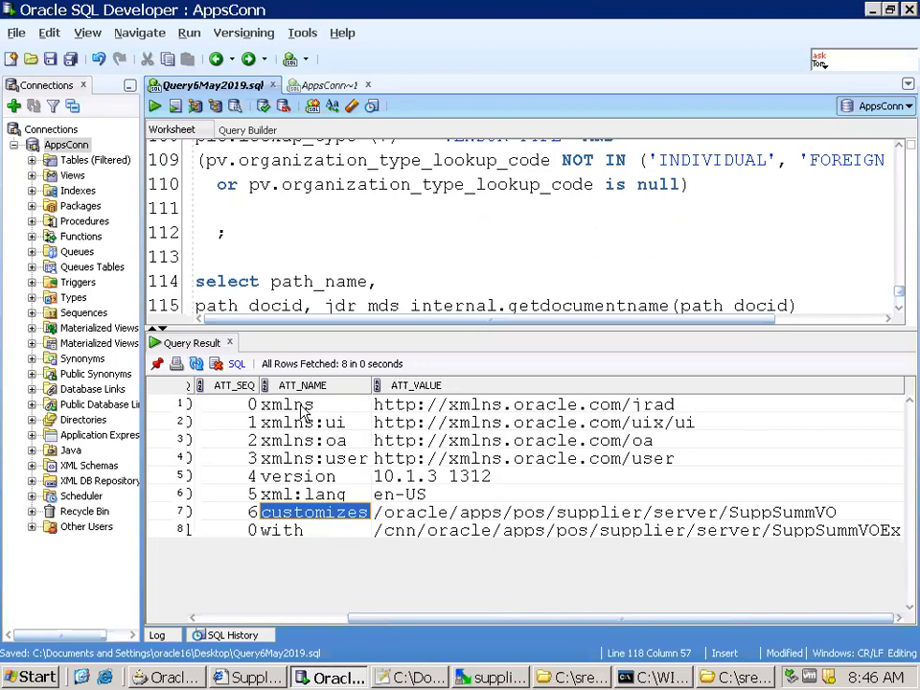
{"action": "key", "text": "ctrl+s"}
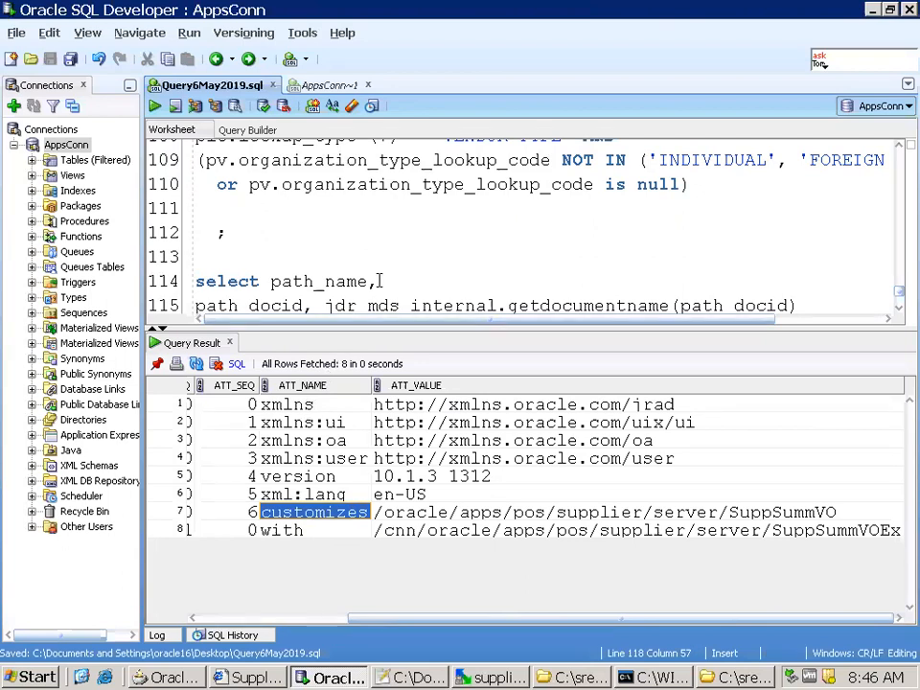
{"action": "scroll", "coordinate": [479, 216], "scroll_direction": "up", "scroll_amount": 2}
{"action": "scroll", "coordinate": [360, 257], "scroll_direction": "down", "scroll_amount": 3}
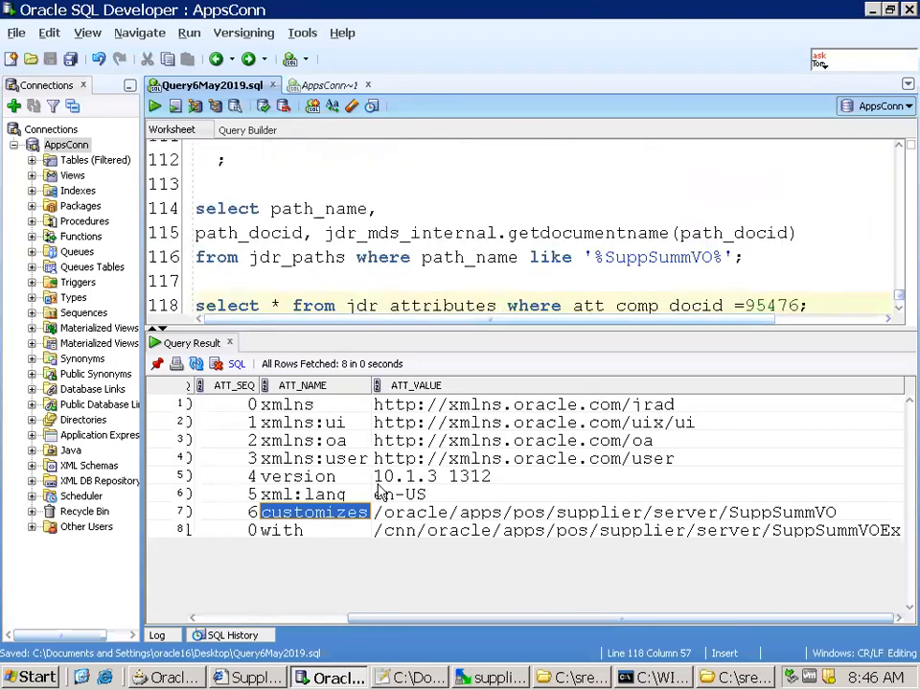
Switch to the 6May2019Notes file in Notepad++ and select the imported document path on line 22
{"action": "left_click", "coordinate": [400, 675]}
{"action": "left_click_drag", "start_coordinate": [215, 470], "coordinate": [683, 477]}
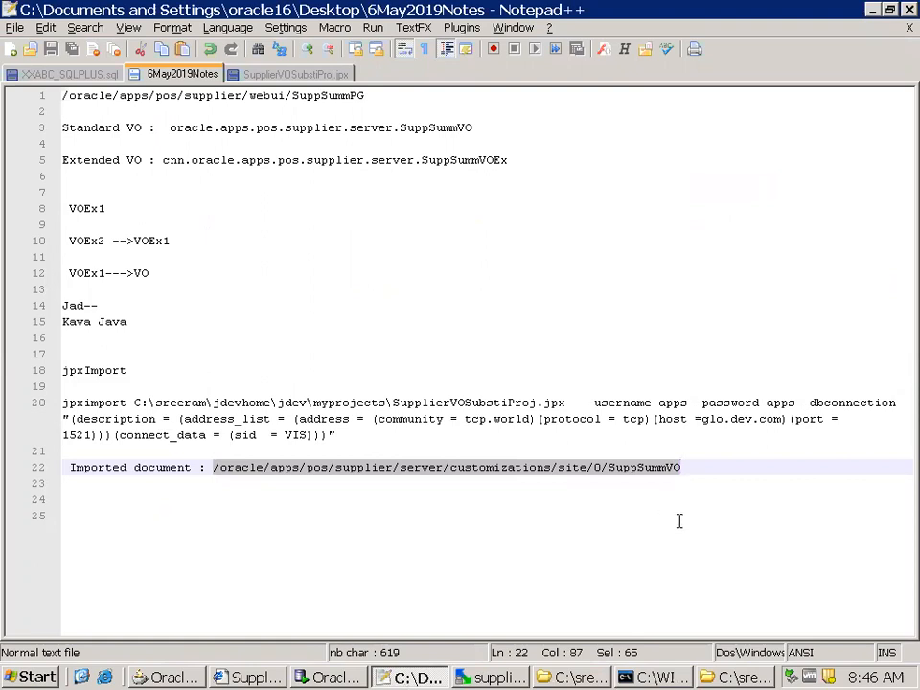
{"action": "key", "text": "alt+Tab"}
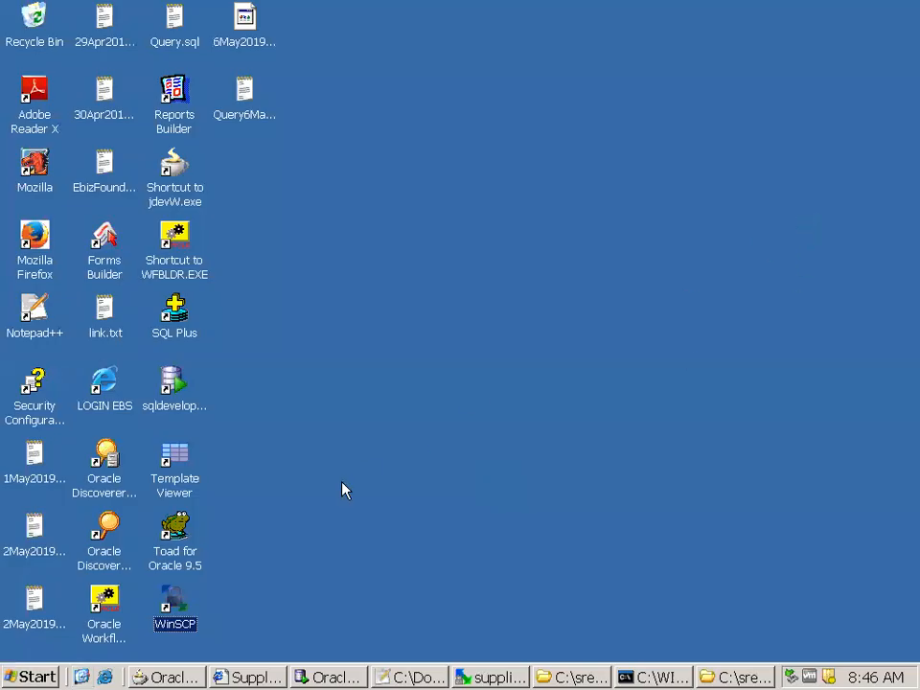
Switch to WinSCP and open a PuTTY terminal session to glo.dev.com
{"action": "left_click", "coordinate": [467, 677]}
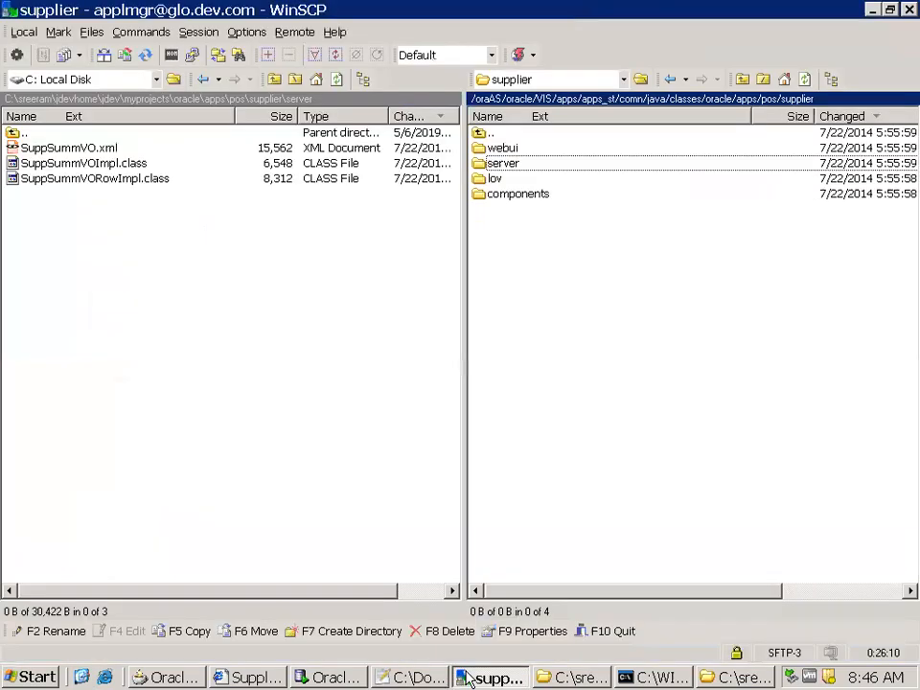
{"action": "key", "text": "ctrl+p"}
{"action": "left_click_drag", "start_coordinate": [305, 41], "coordinate": [397, 145]}
Set the terminal's default background colour to white and log in with the account password
{"action": "right_click", "coordinate": [406, 146]}
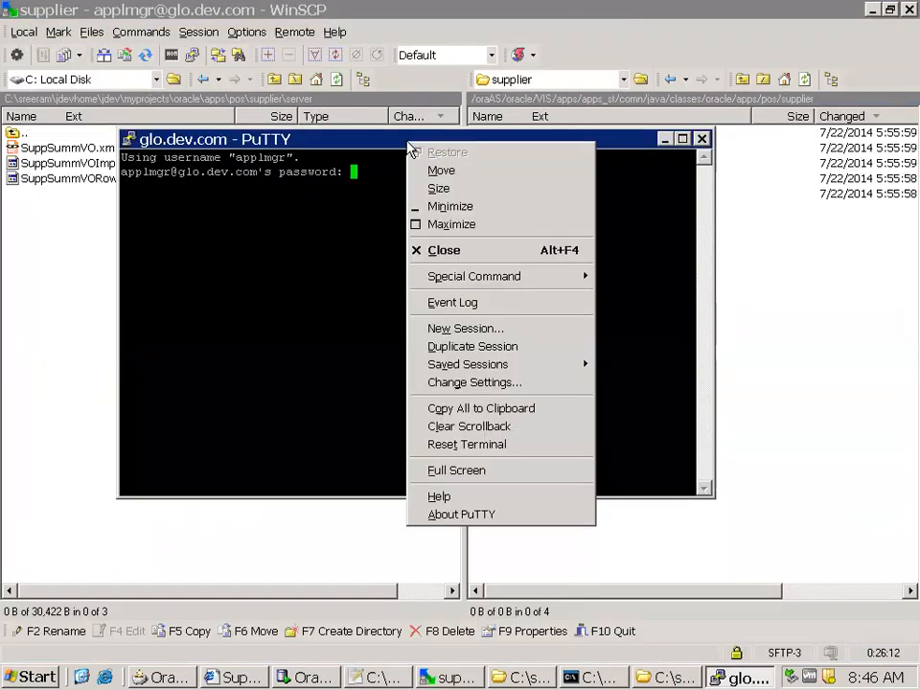
{"action": "left_click", "coordinate": [524, 388]}
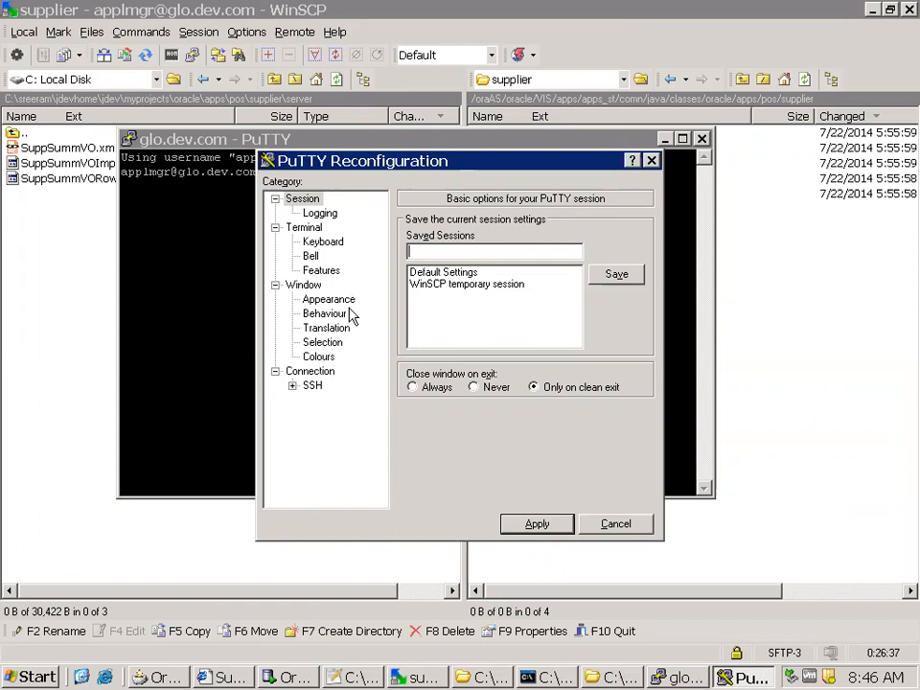
{"action": "left_click", "coordinate": [322, 357]}
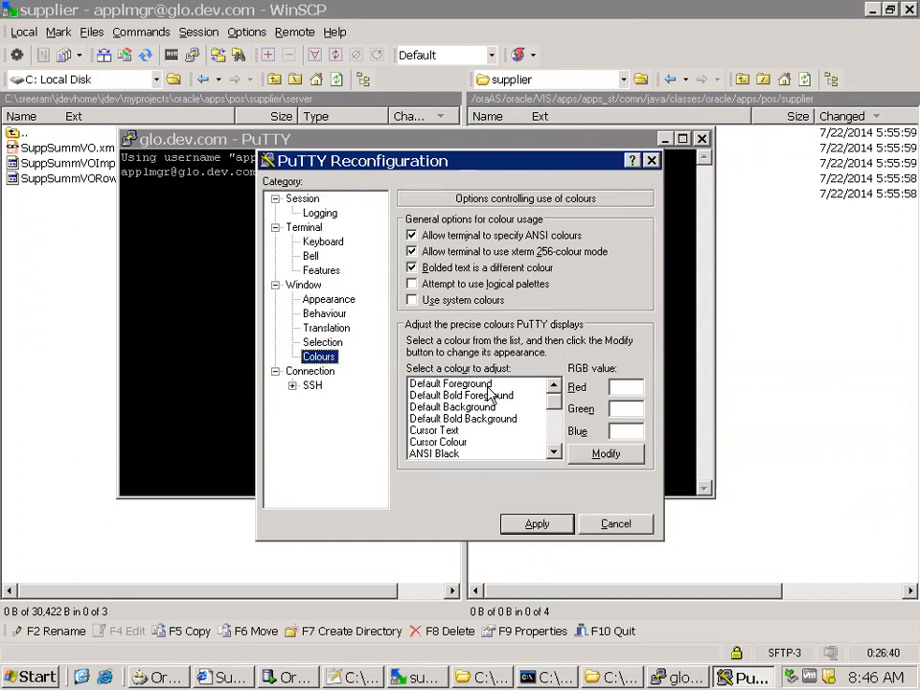
{"action": "left_click", "coordinate": [470, 407]}
{"action": "left_click", "coordinate": [623, 453]}
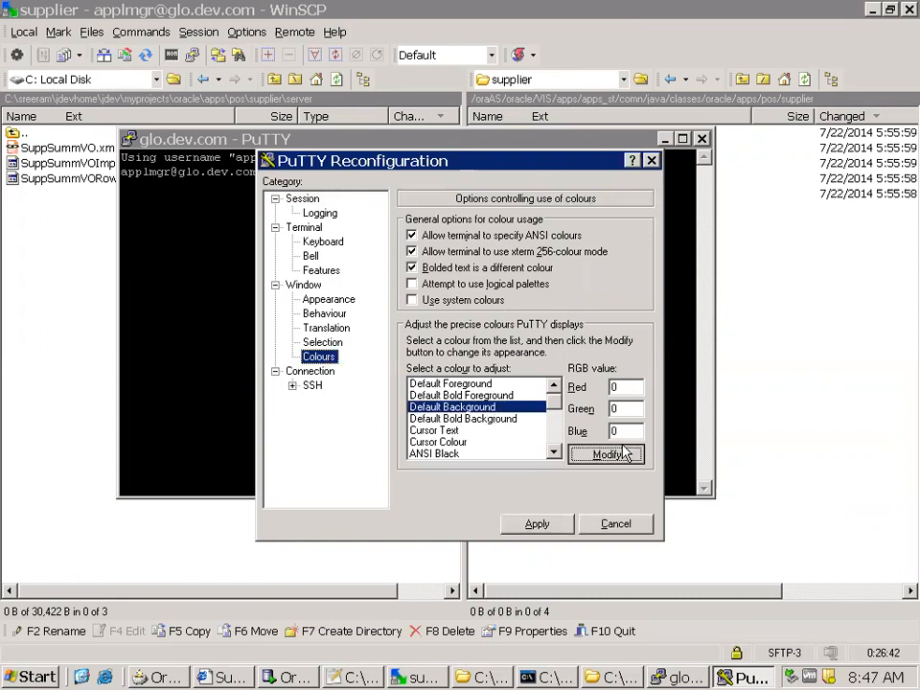
{"action": "left_click", "coordinate": [437, 324]}
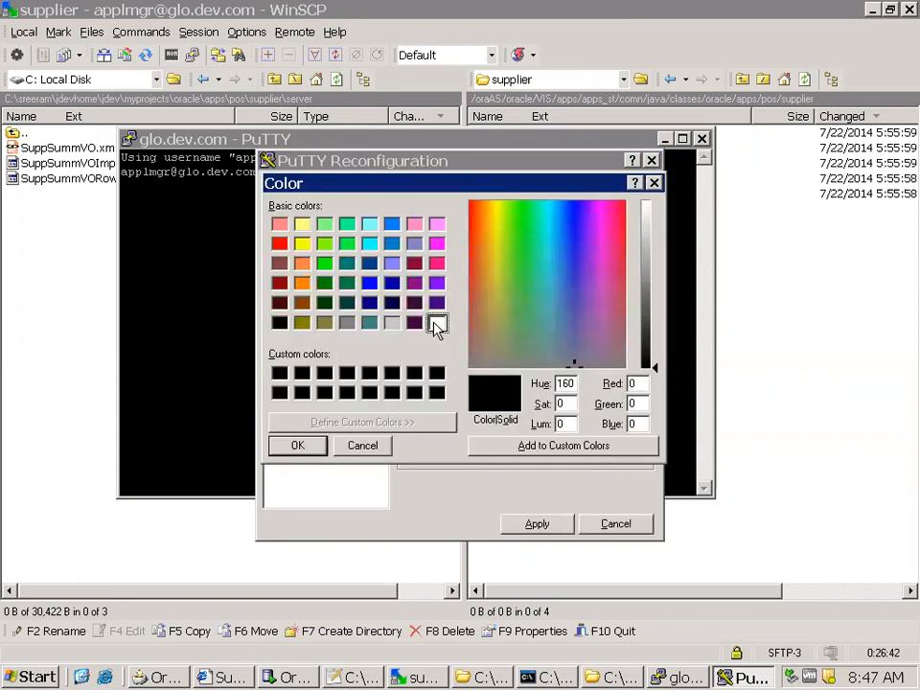
{"action": "left_click", "coordinate": [316, 449]}
{"action": "left_click", "coordinate": [534, 526]}
{"action": "left_click_drag", "start_coordinate": [425, 142], "coordinate": [471, 259]}
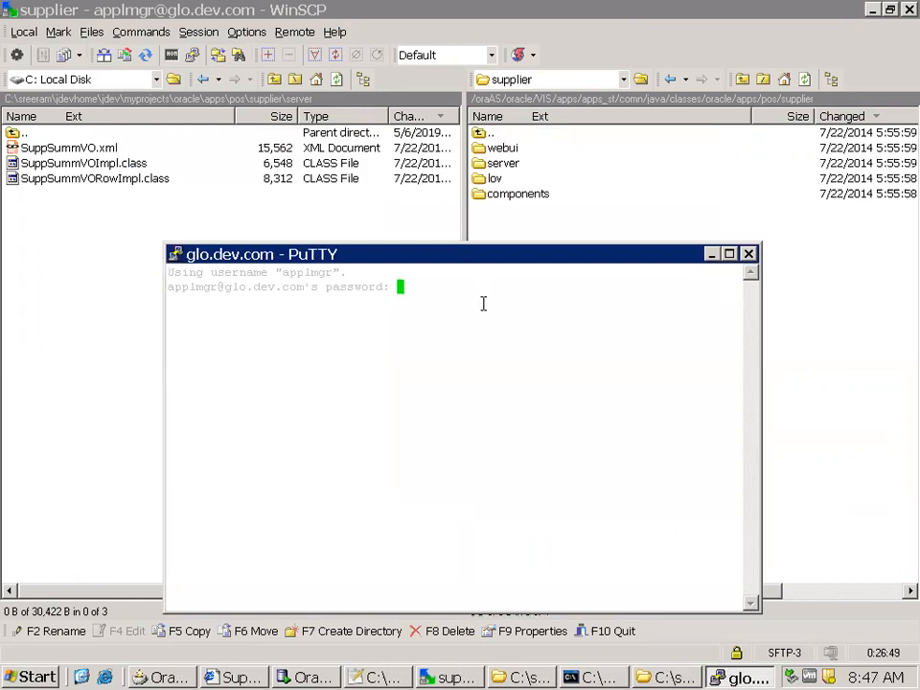
{"action": "key", "text": "Return"}
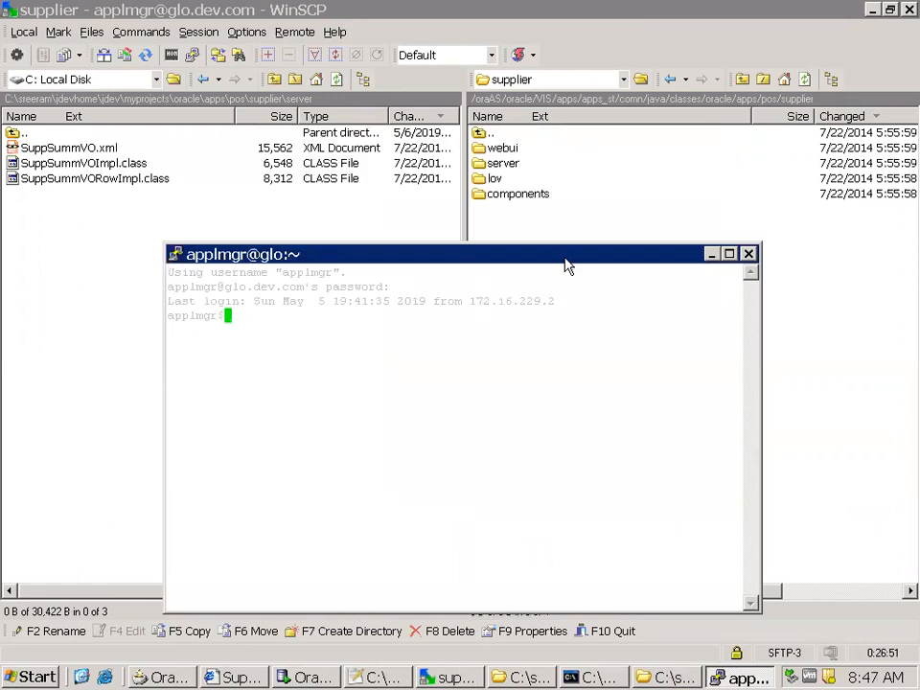
Set the terminal font to Courier New, 18-point, and reposition the terminal window
{"action": "right_click", "coordinate": [564, 260]}
{"action": "left_click", "coordinate": [628, 500]}
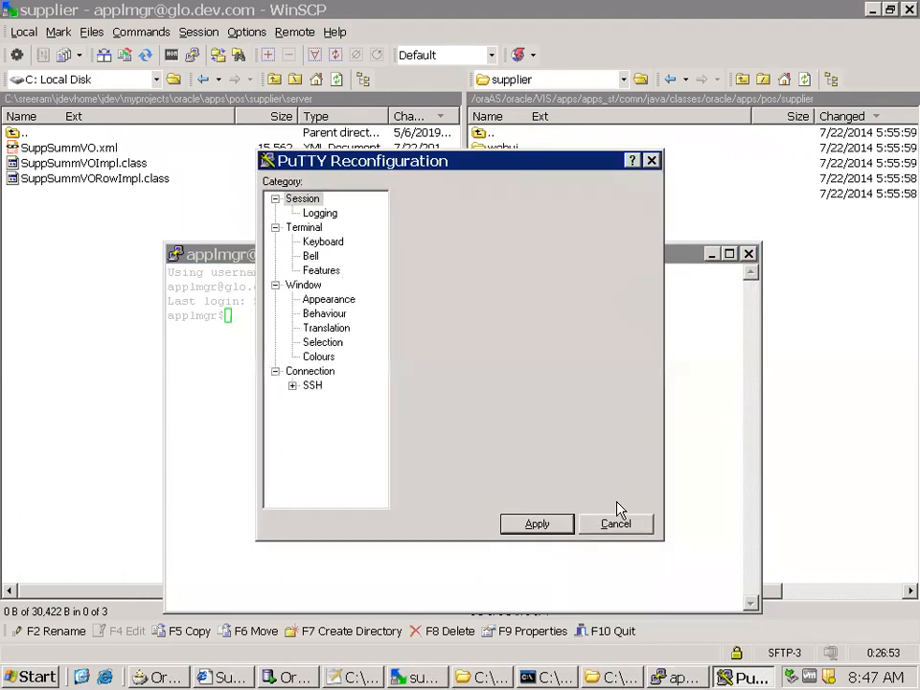
{"action": "left_click", "coordinate": [326, 299]}
{"action": "left_click", "coordinate": [617, 325]}
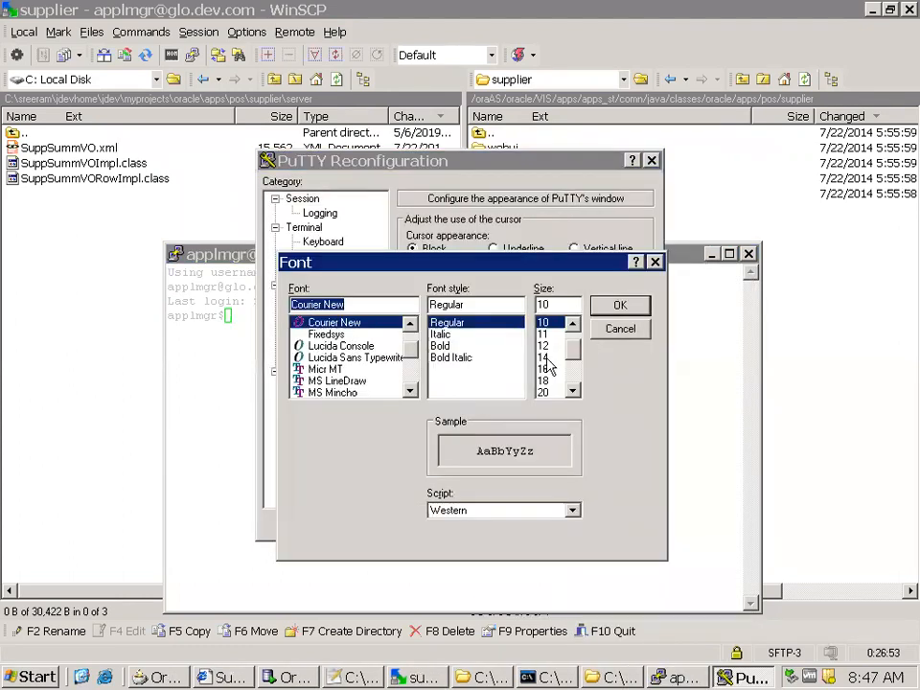
{"action": "left_click", "coordinate": [543, 381]}
{"action": "left_click", "coordinate": [620, 305]}
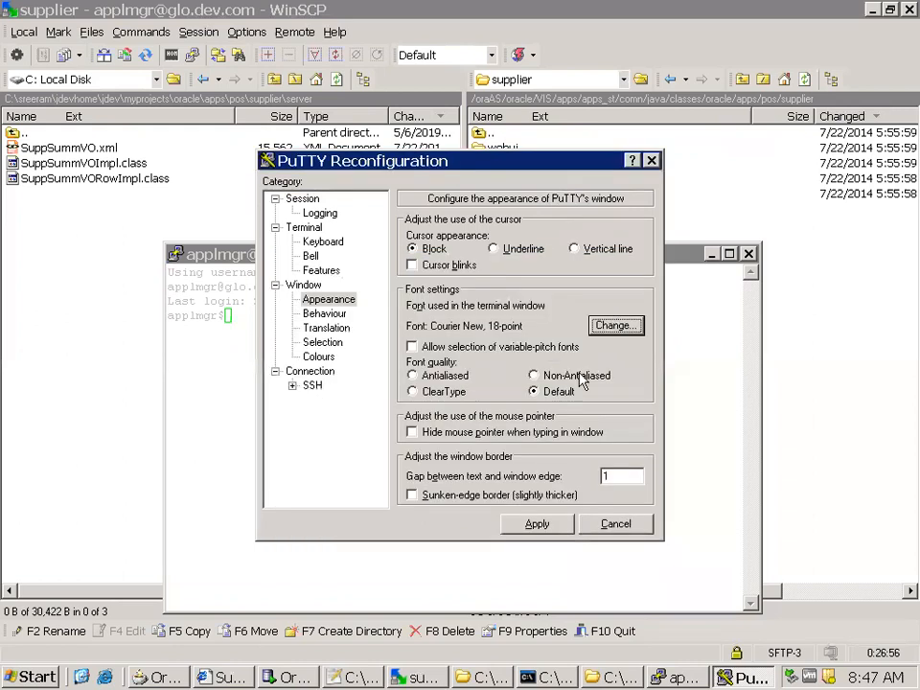
{"action": "left_click", "coordinate": [535, 523]}
{"action": "left_click_drag", "start_coordinate": [522, 261], "coordinate": [424, 237]}
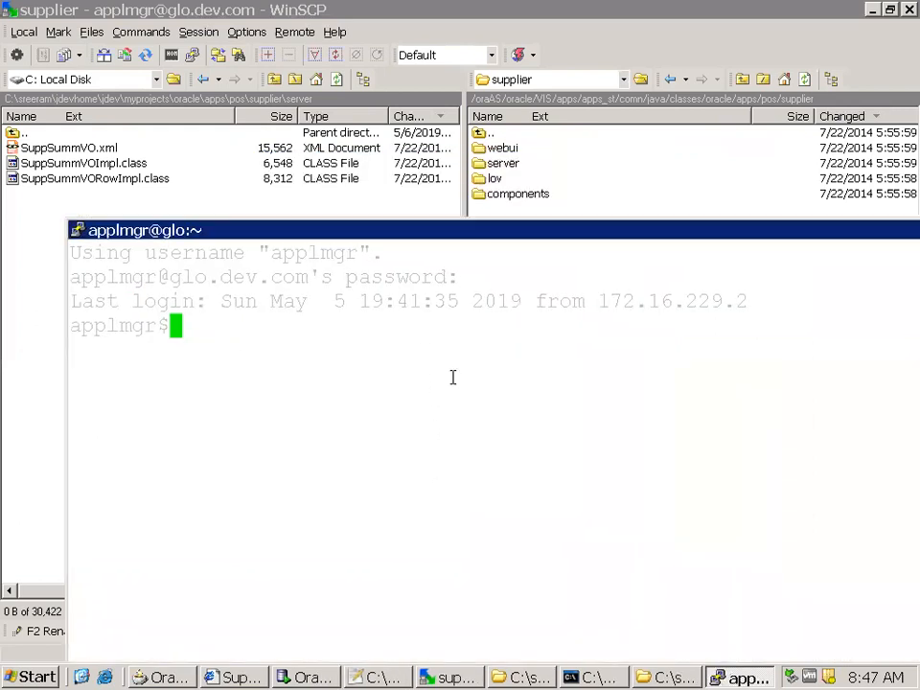
Try to change to the $ADMIN_SCRIPTS directory and print the working directory on a cleared screen
{"action": "type", "text": "cd $"}
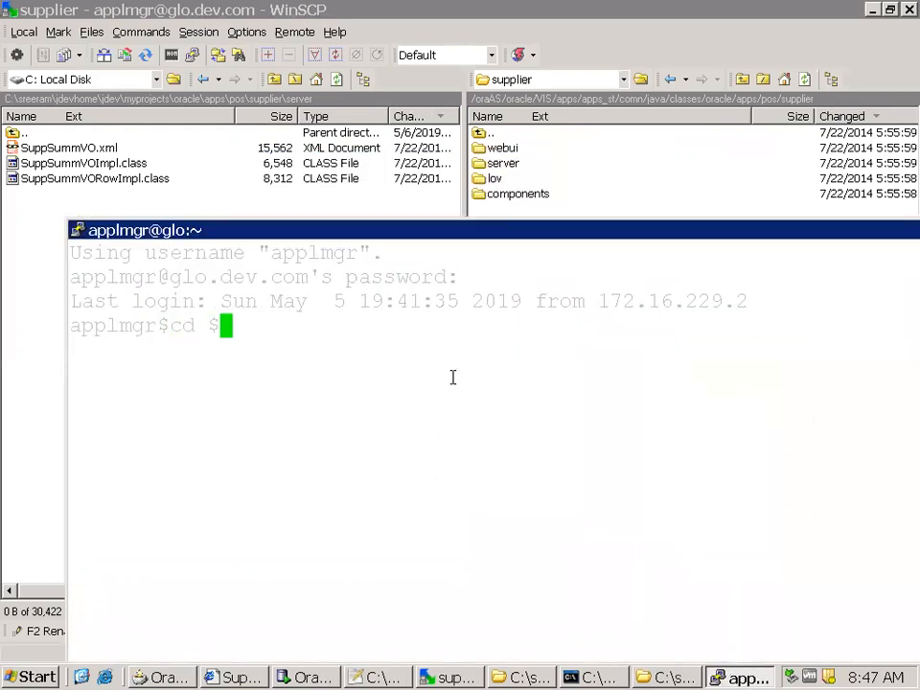
{"action": "type", "text": "ADMIN_SCRIPTS"}
{"action": "key", "text": "Return"}
{"action": "key", "text": "ctrl+l"}
{"action": "type", "text": "pwd"}
{"action": "key", "text": "Return"}
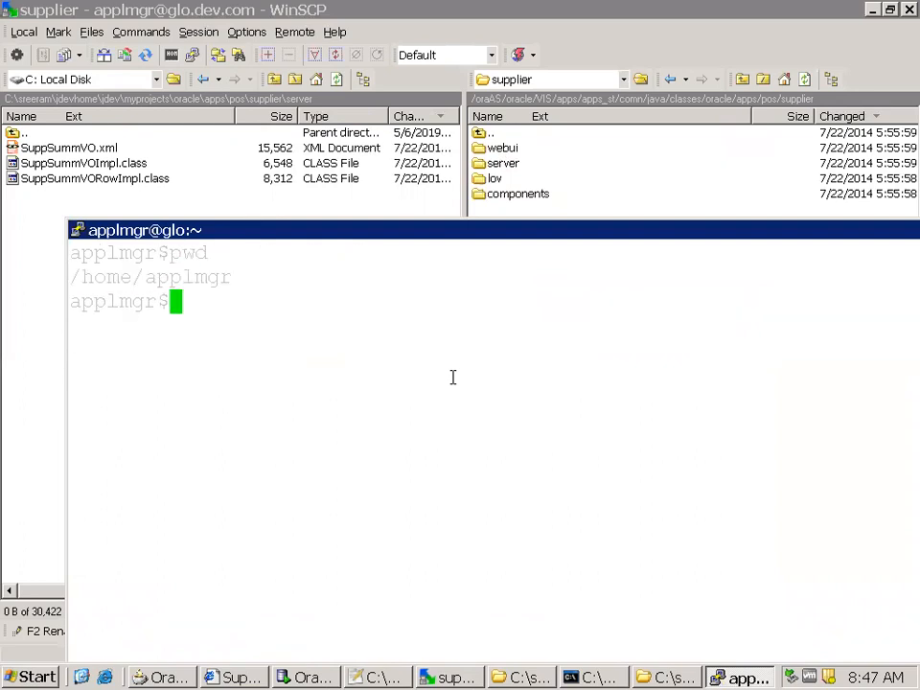
Change to the admin scripts directory with cd $ADMIN_SCRIPTS_HOME
{"action": "type", "text": "pwd"}
{"action": "key", "text": "Up"}
{"action": "key", "text": "Up"}
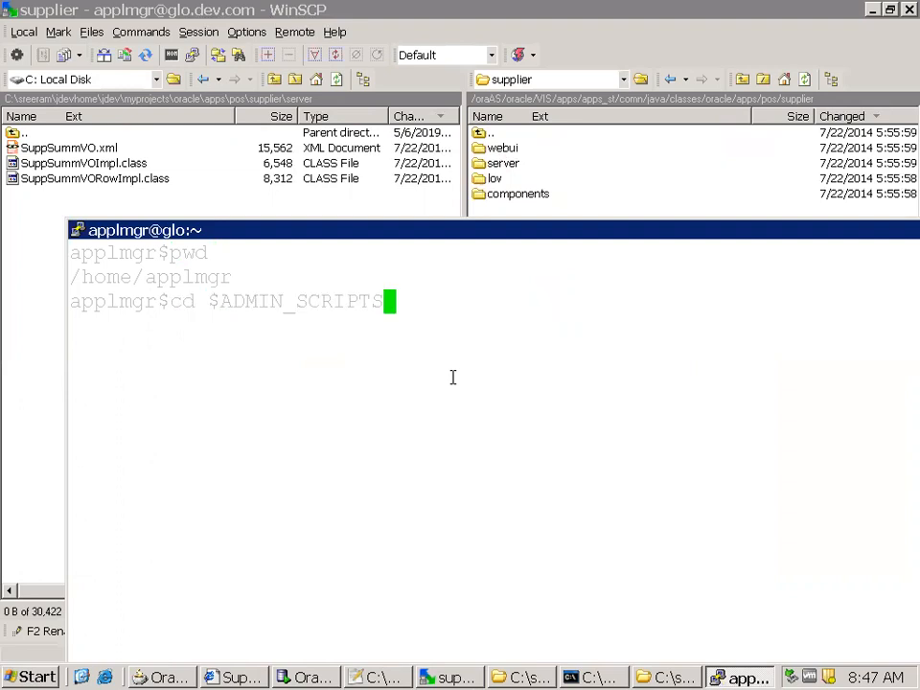
{"action": "type", "text": "_HO"}
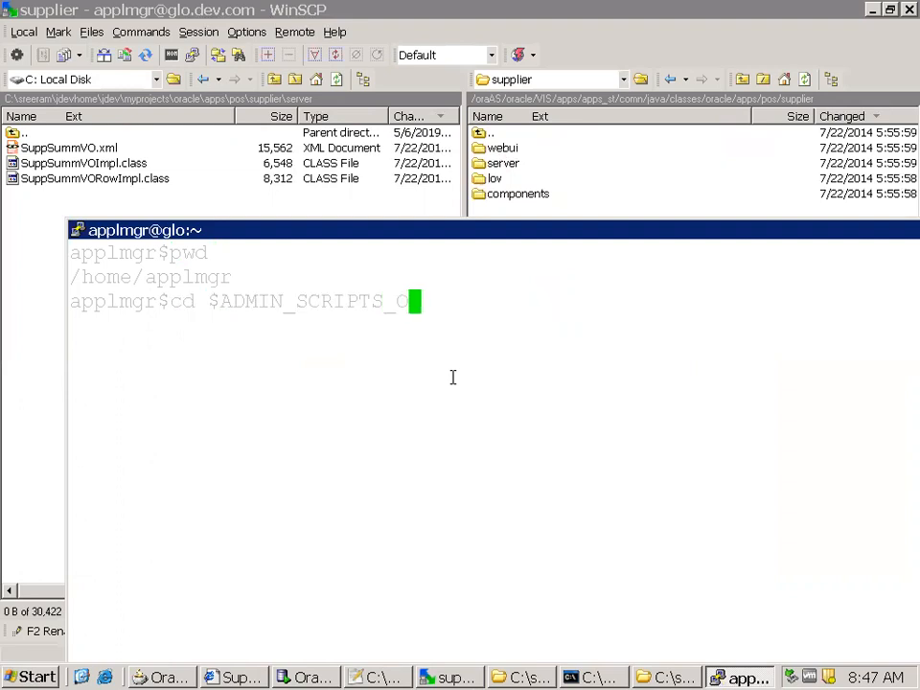
{"action": "type", "text": "ME"}
{"action": "key", "text": "Return"}
{"action": "type", "text": "pw"}
{"action": "key", "text": "BackSpace"}
{"action": "key", "text": "BackSpace"}
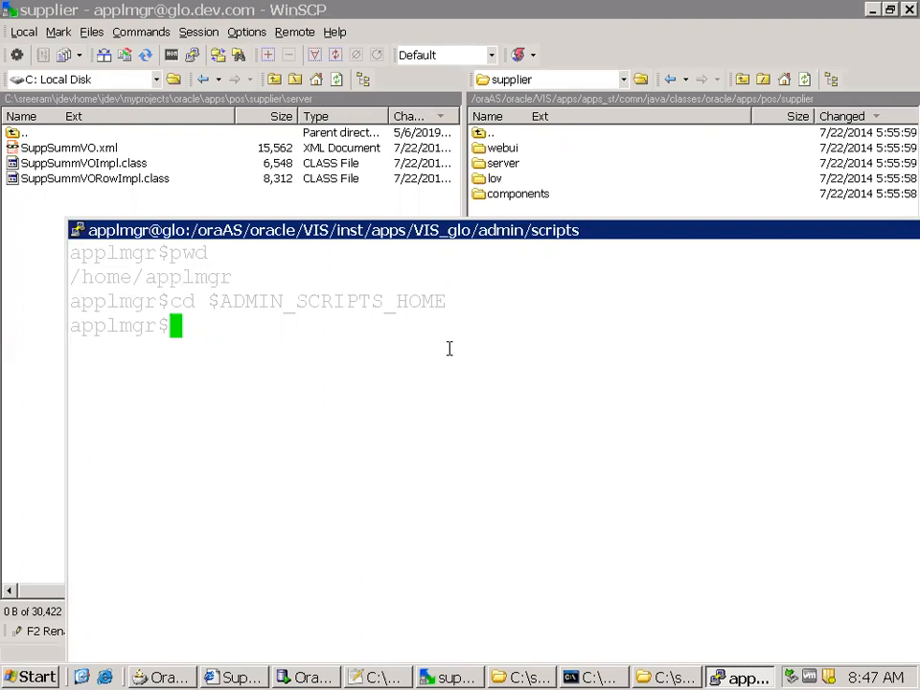
Stop all OPMN-managed services by running . adopmnctl.sh stop all
{"action": "type", "text": "."}
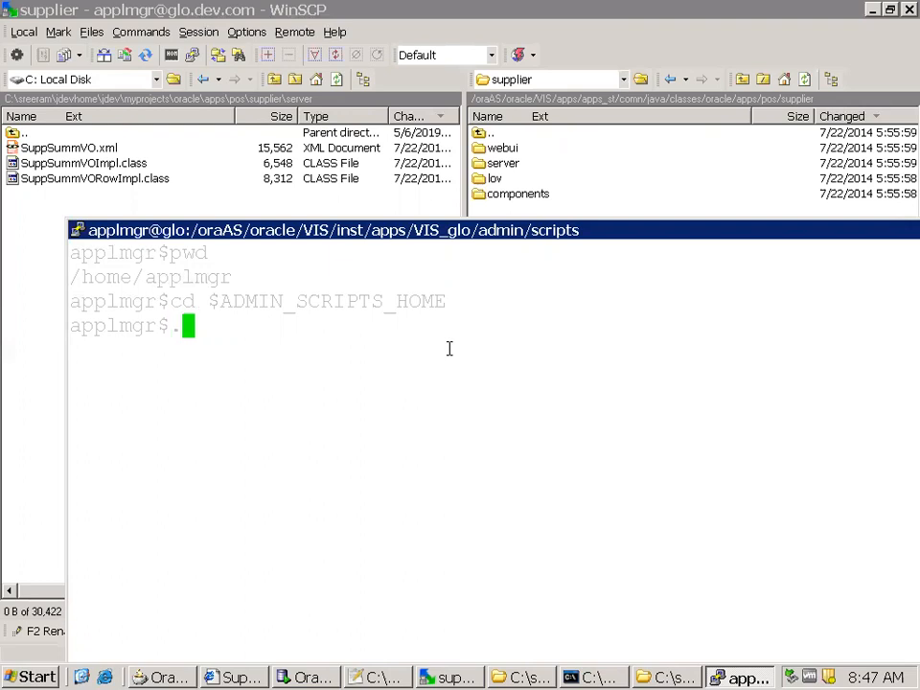
{"action": "key", "text": "BackSpace"}
{"action": "type", "text": ". adop"}
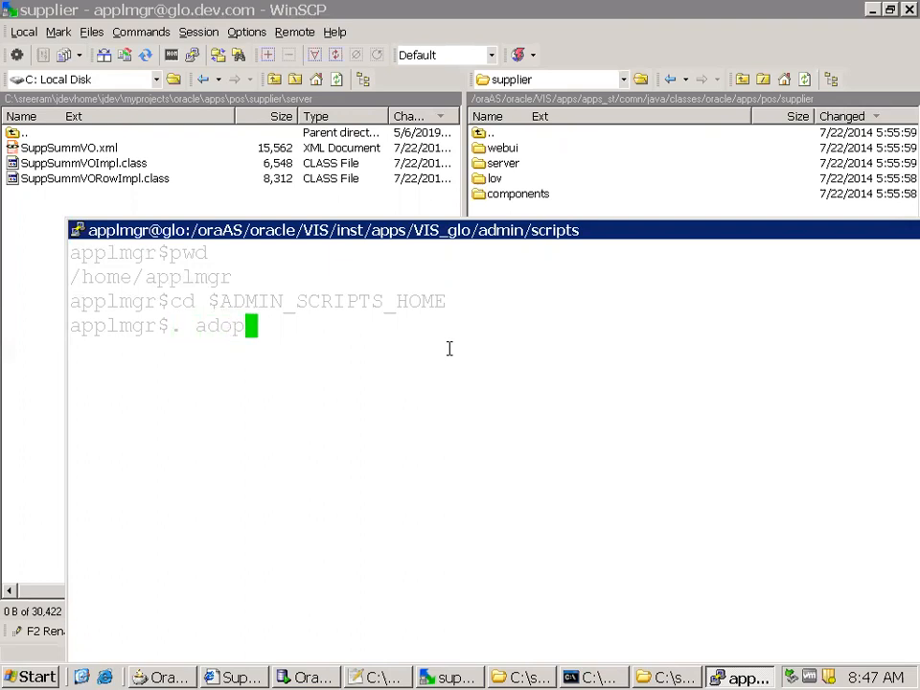
{"action": "type", "text": "mnctl.sh stop all"}
{"action": "key", "text": "Return"}
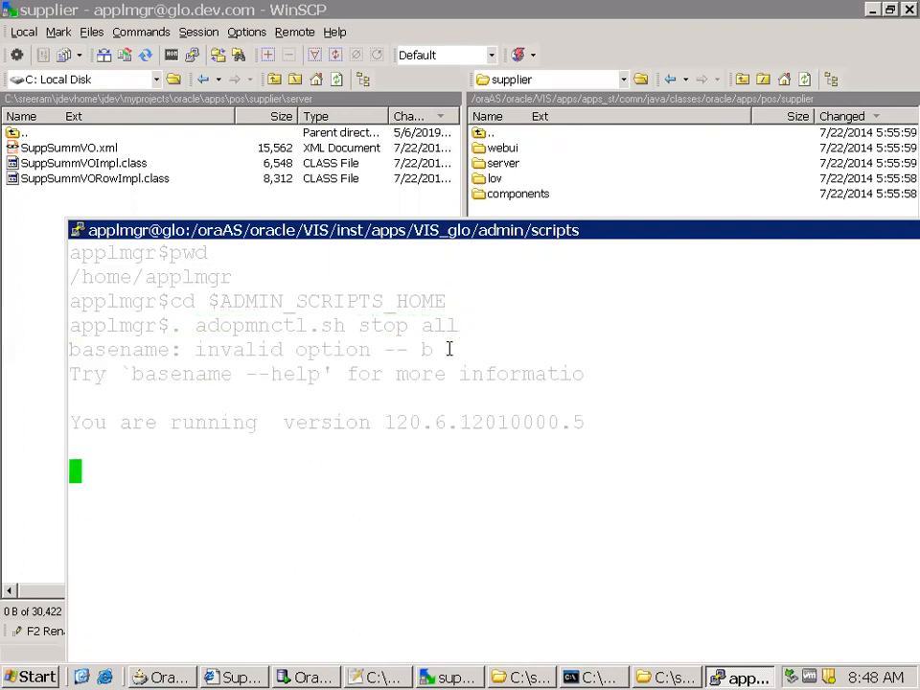
{"action": "left_click_drag", "start_coordinate": [484, 233], "coordinate": [456, 140]}
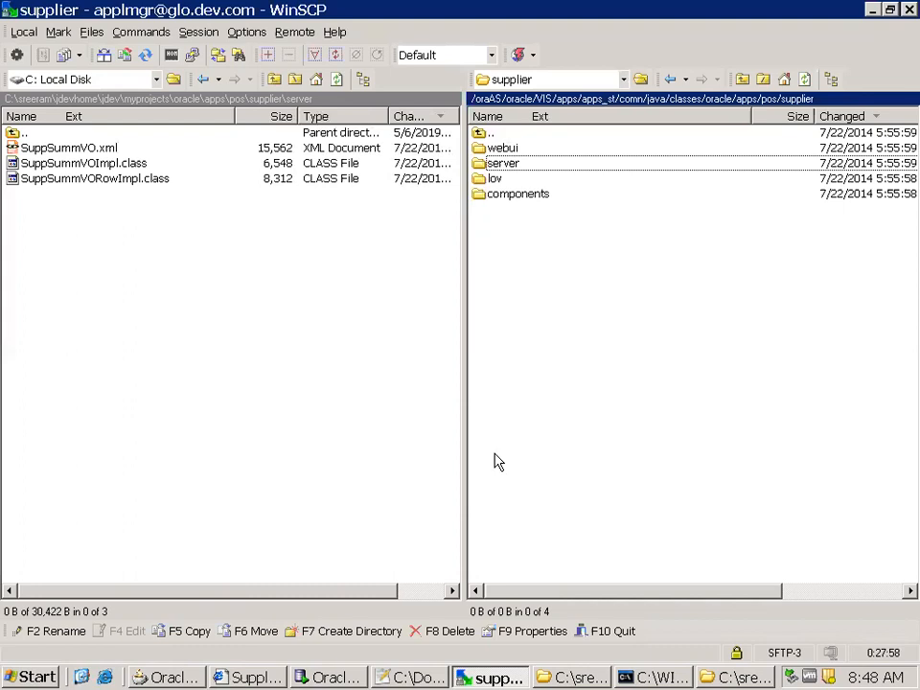
Open a new PuTTY terminal session from WinSCP and log in with the account password
{"action": "key", "text": "alt+Tab"}
{"action": "key", "text": "alt+Tab"}
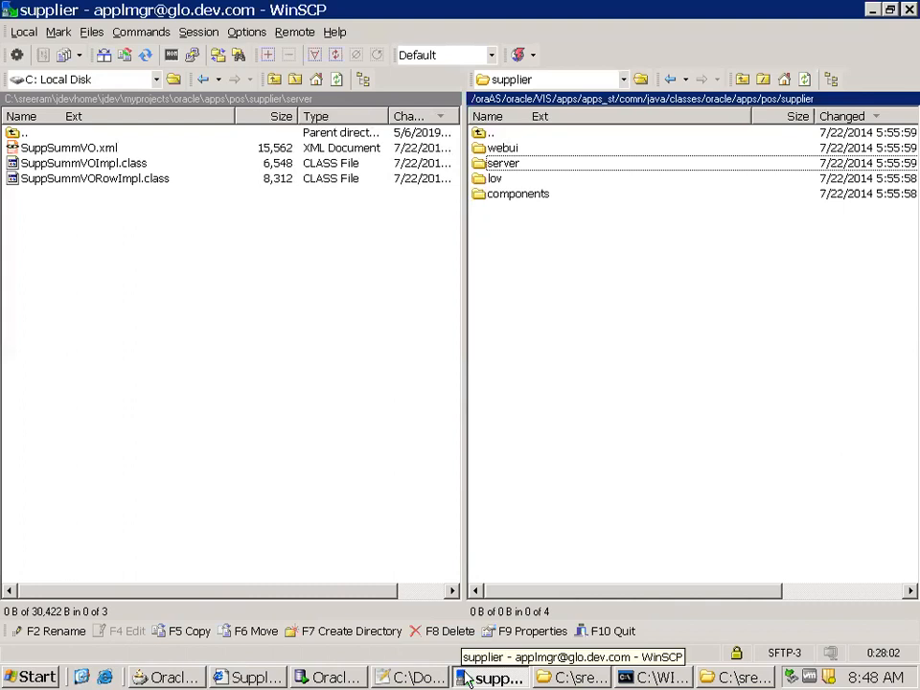
{"action": "key", "text": "ctrl+p"}
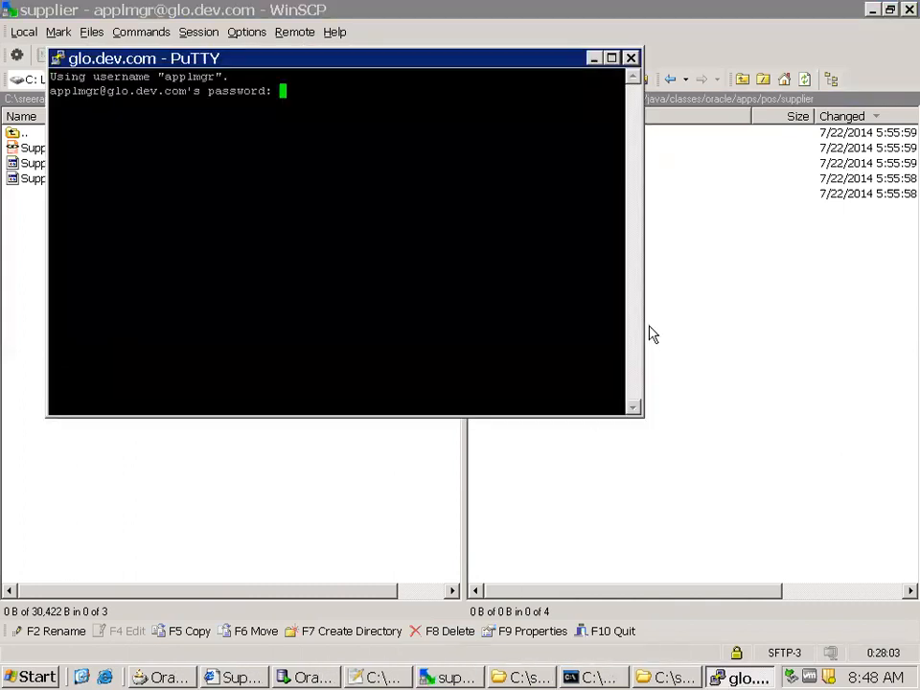
{"action": "key", "text": "Return"}
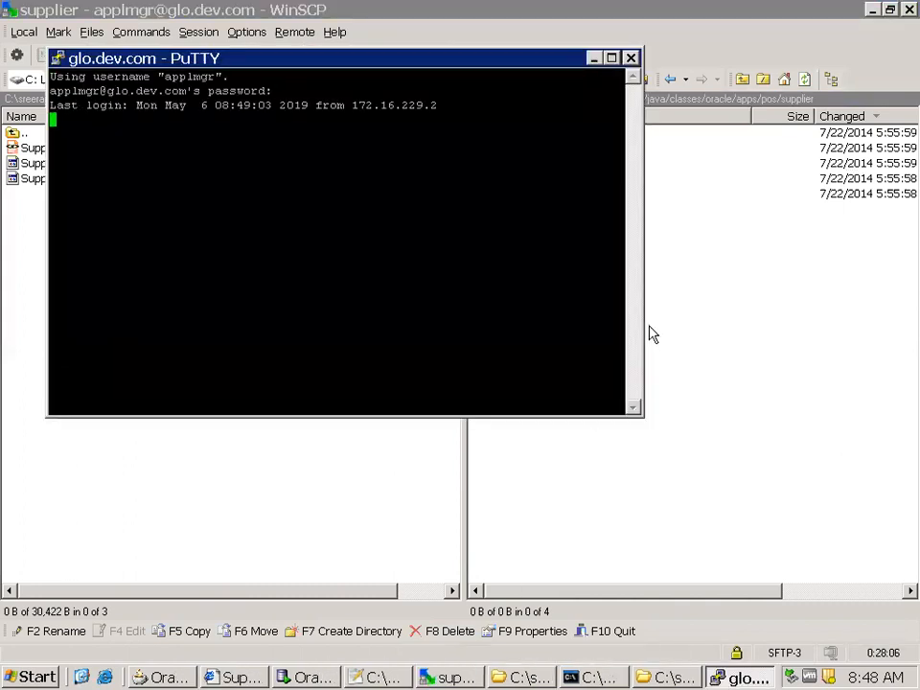
Change the new terminal's default background colour to white, RGB 255, 255, 255
{"action": "right_click", "coordinate": [477, 59]}
{"action": "left_click", "coordinate": [535, 301]}
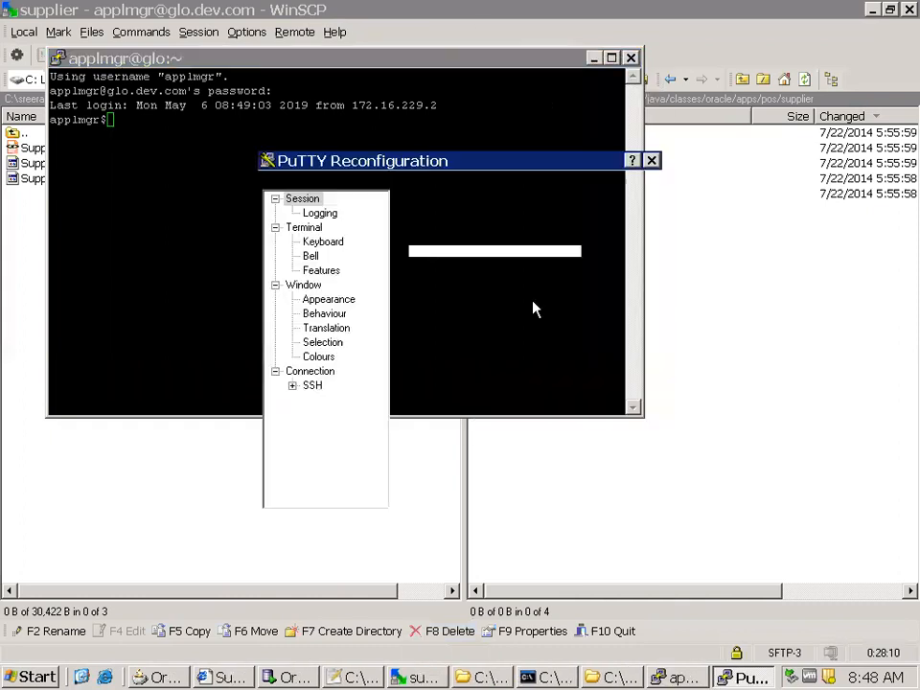
{"action": "left_click", "coordinate": [319, 357]}
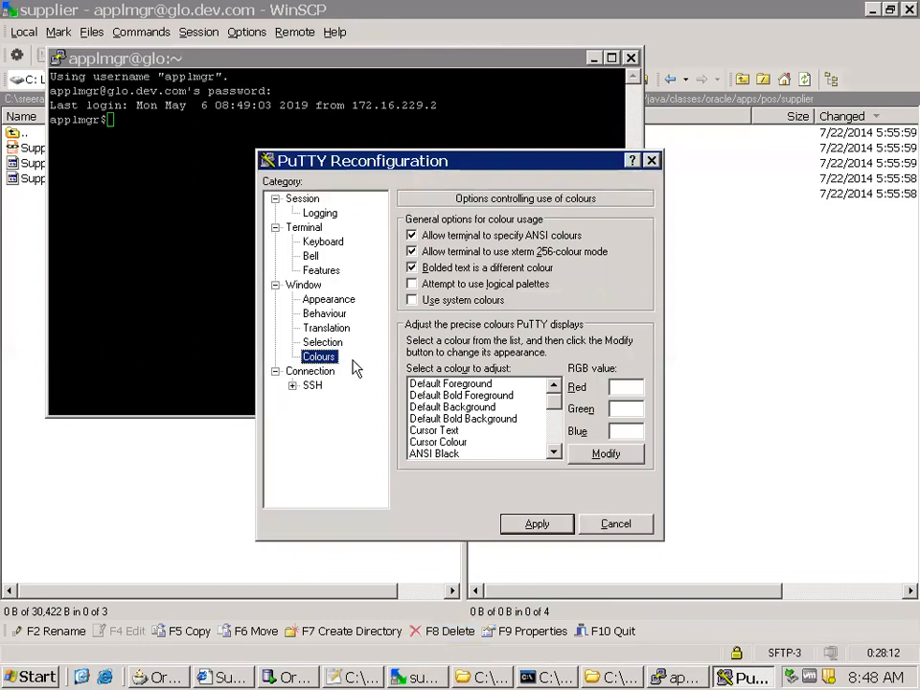
{"action": "left_click", "coordinate": [474, 395]}
{"action": "left_click", "coordinate": [467, 407]}
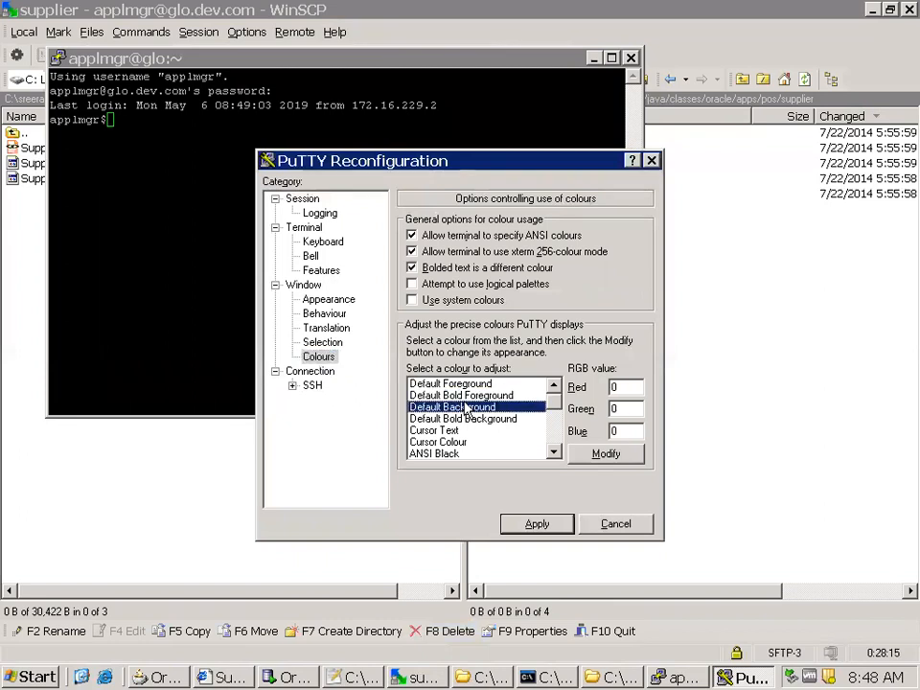
{"action": "left_click", "coordinate": [606, 454]}
{"action": "left_click", "coordinate": [437, 323]}
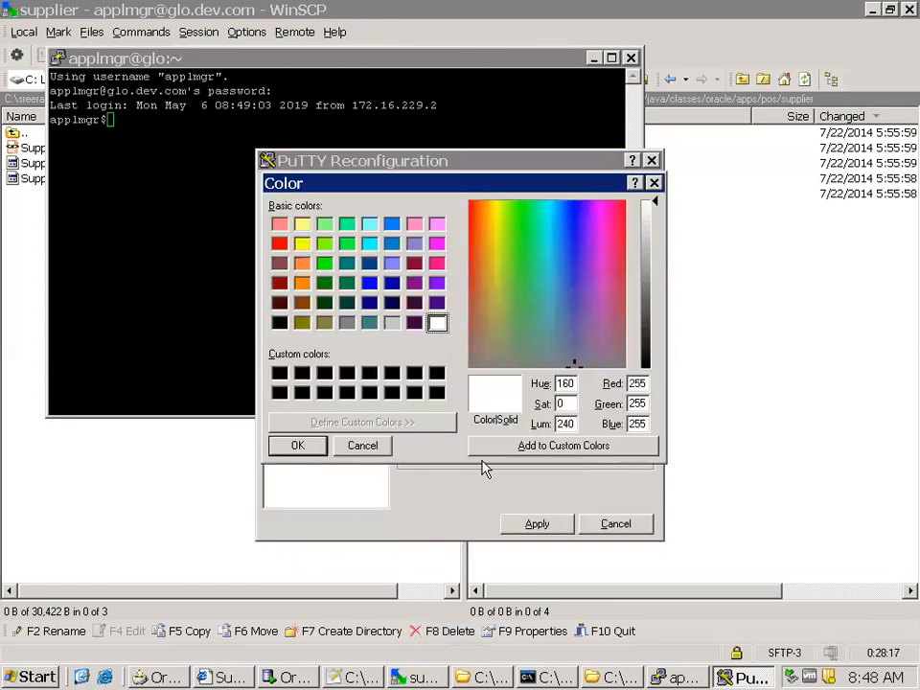
{"action": "left_click", "coordinate": [298, 446]}
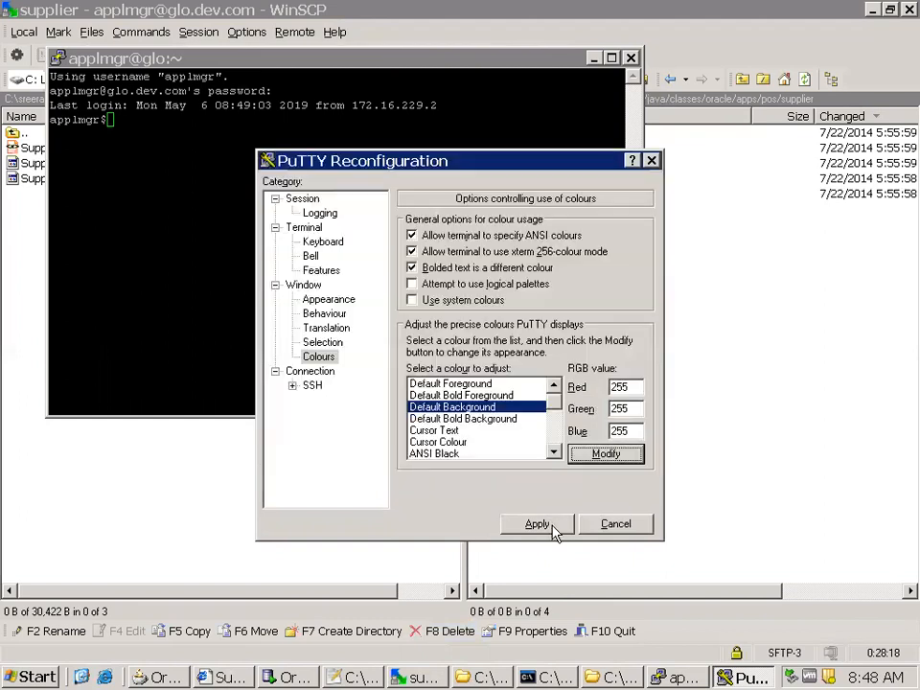
{"action": "left_click", "coordinate": [532, 525]}
Change to the admin scripts directory in the new terminal with cd $ADMIN_SCRIPTS_HOME
{"action": "type", "text": "echo"}
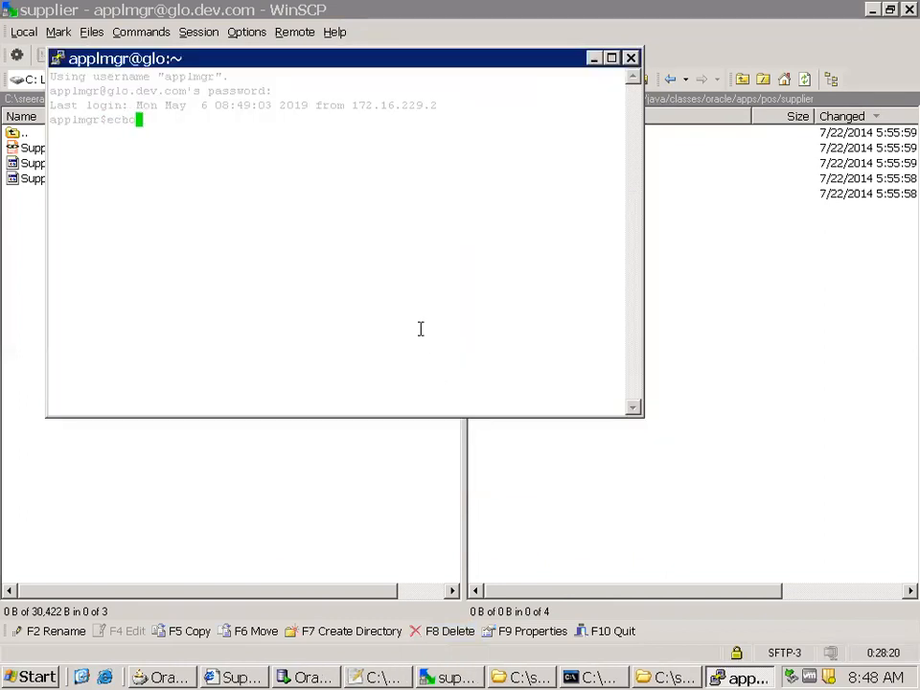
{"action": "key", "text": "BackSpace"}
{"action": "key", "text": "BackSpace"}
{"action": "key", "text": "BackSpace"}
{"action": "key", "text": "BackSpace"}
{"action": "type", "text": "cd $ADMIN_SCRIPTS_HOME"}
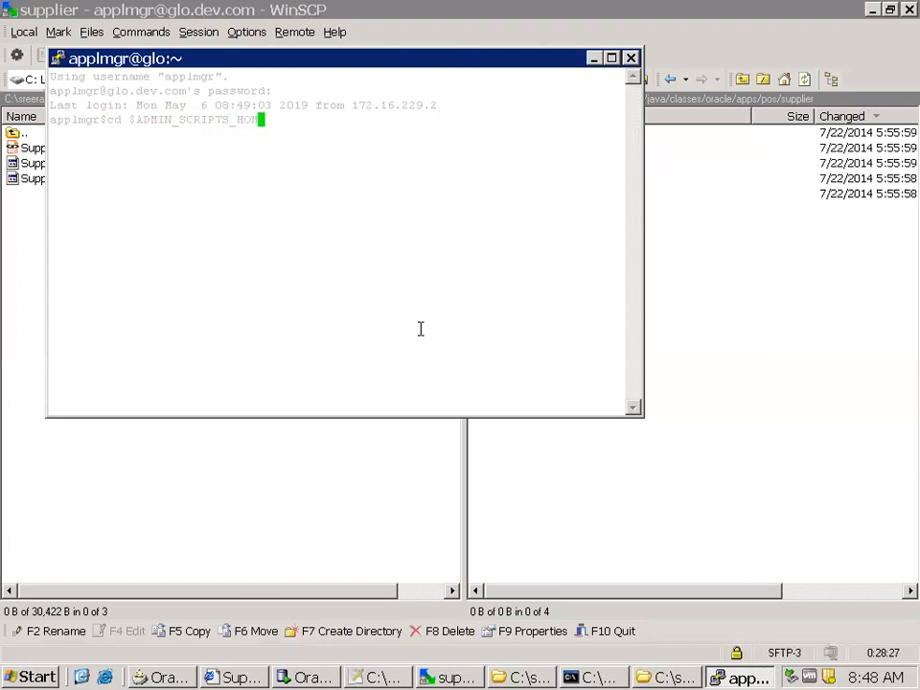
{"action": "key", "text": "Return"}
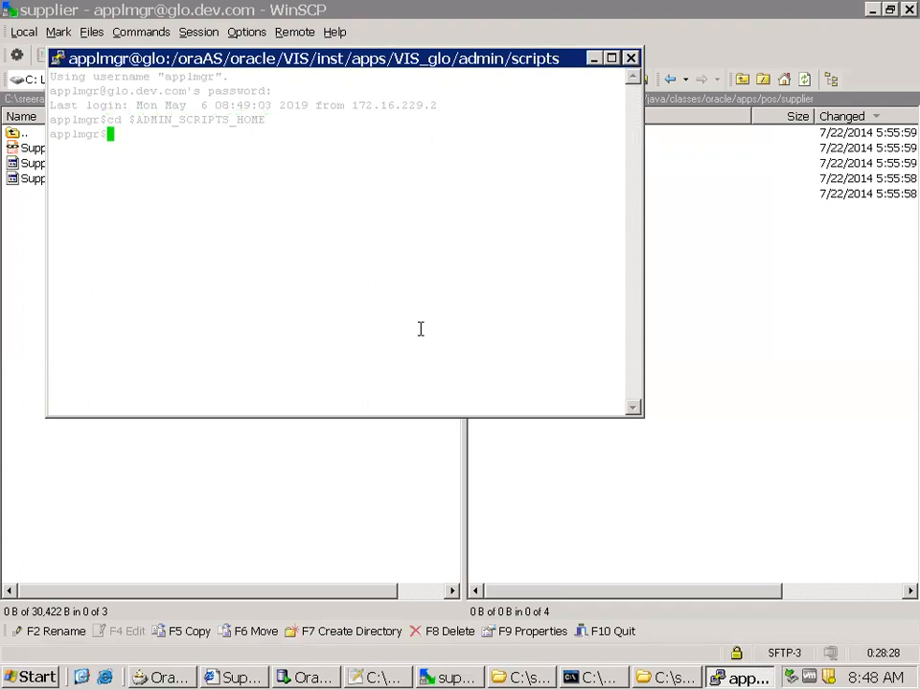
Check the OPMN processes and the HTTP Server by running adopmnctl.sh status and adapcctl.sh status
{"action": "type", "text": "adopmnctl.sh "}
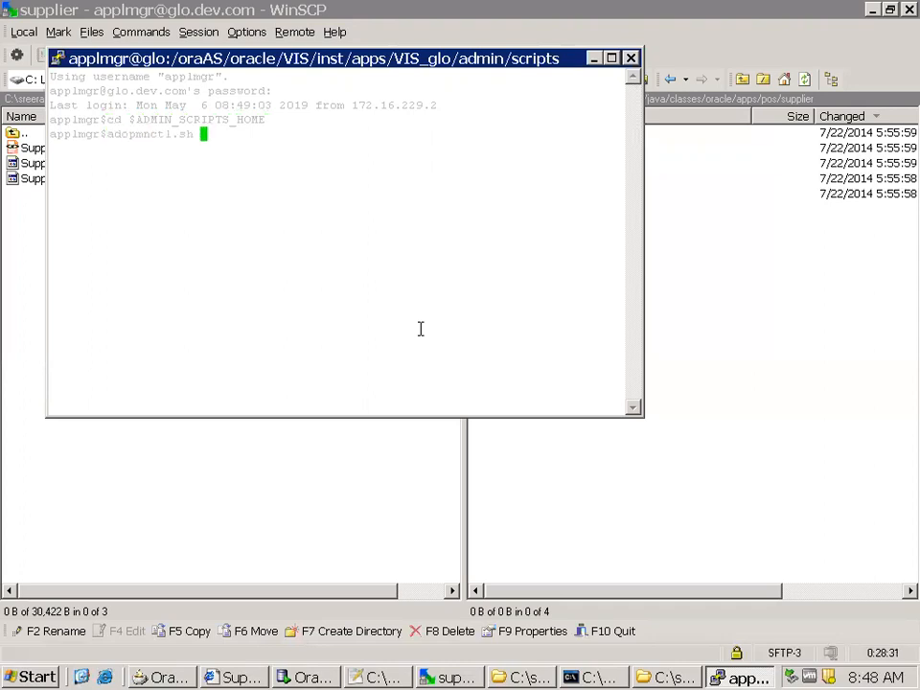
{"action": "type", "text": "status"}
{"action": "key", "text": "Return"}
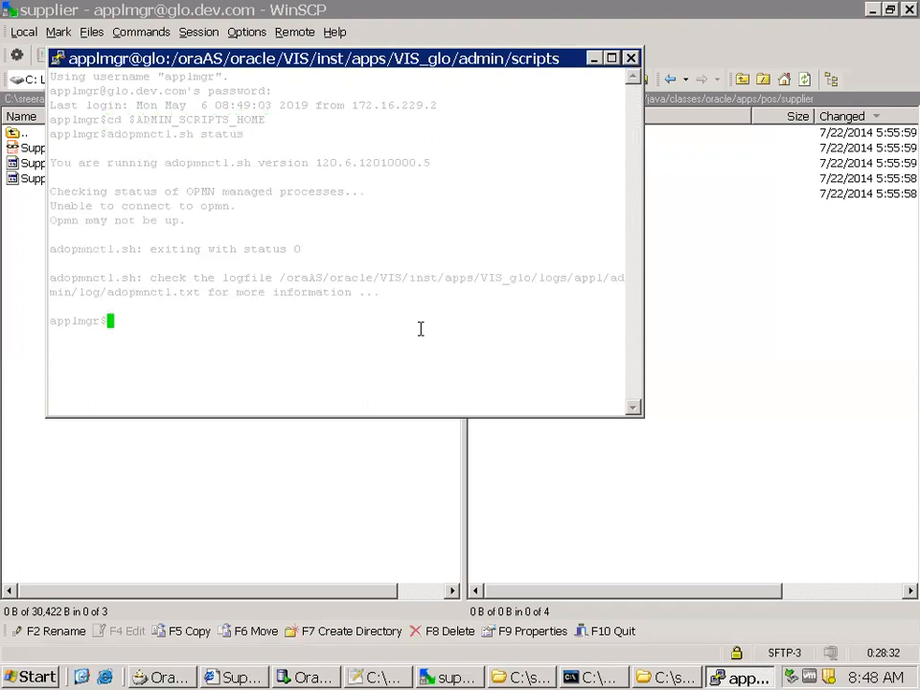
{"action": "type", "text": "adapcctl.sh status"}
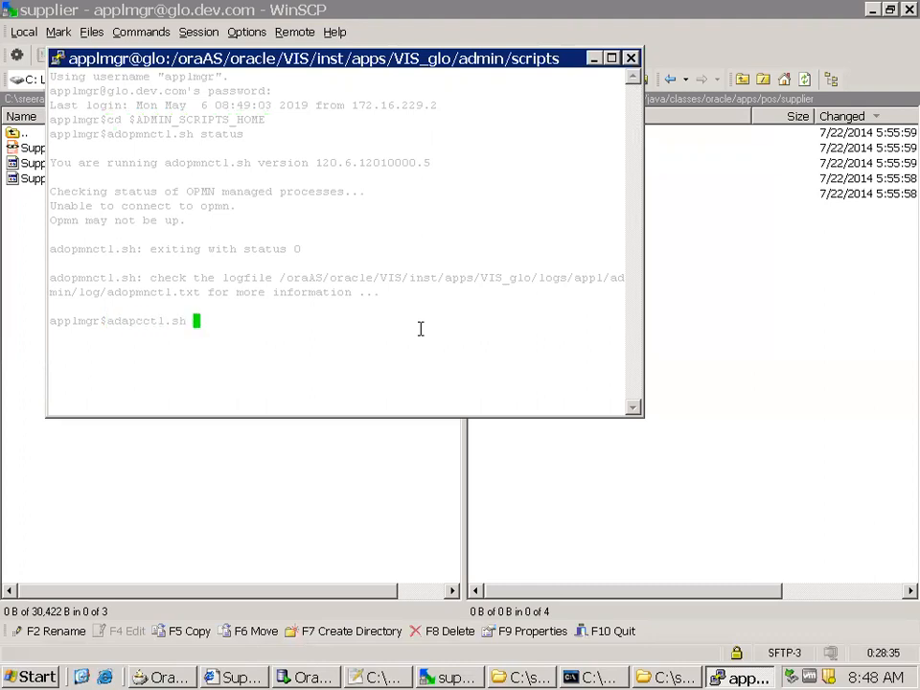
{"action": "key", "text": "Return"}
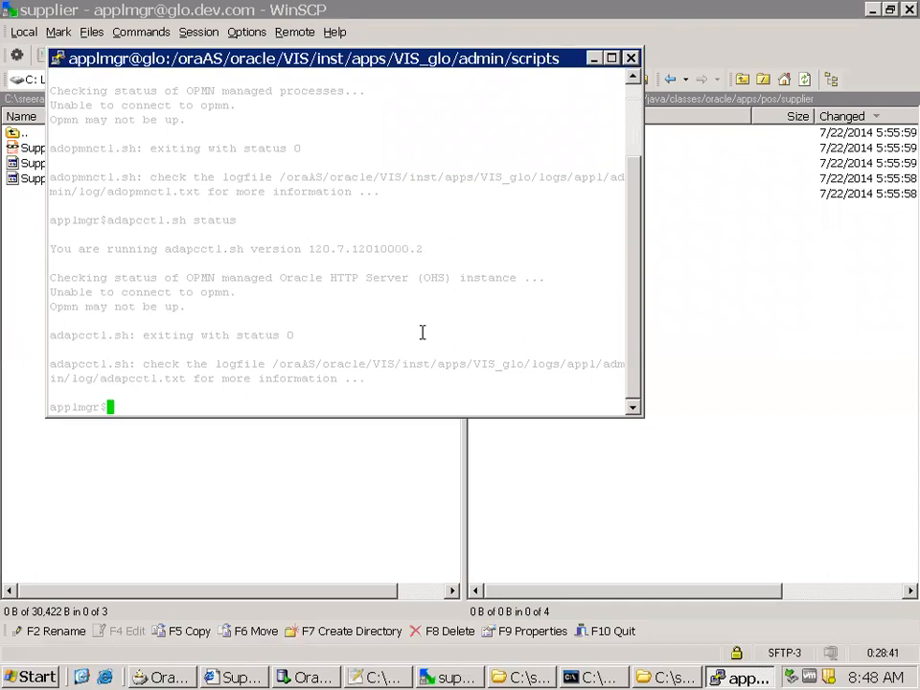
Start the Oracle Process Manager by running adopmnctl.sh start all
{"action": "type", "text": "adopmnctl.sh "}
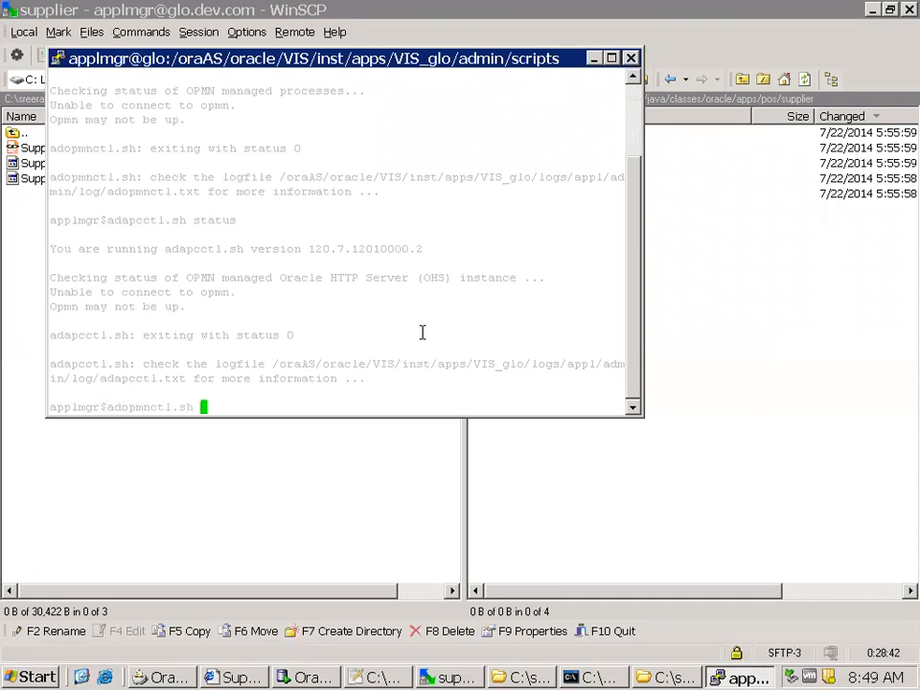
{"action": "type", "text": "start all"}
{"action": "key", "text": "Return"}
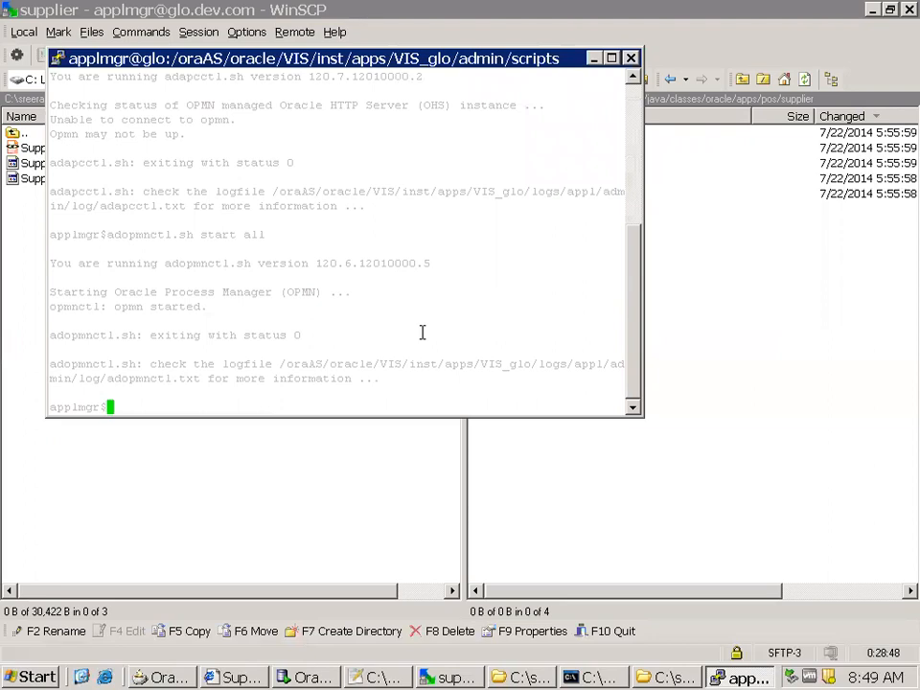
Clear the terminal, list the admin scripts, and check the OACORE instance with adoacorectl.sh status
{"action": "key", "text": "ctrl+l"}
{"action": "type", "text": "ls"}
{"action": "key", "text": "Return"}
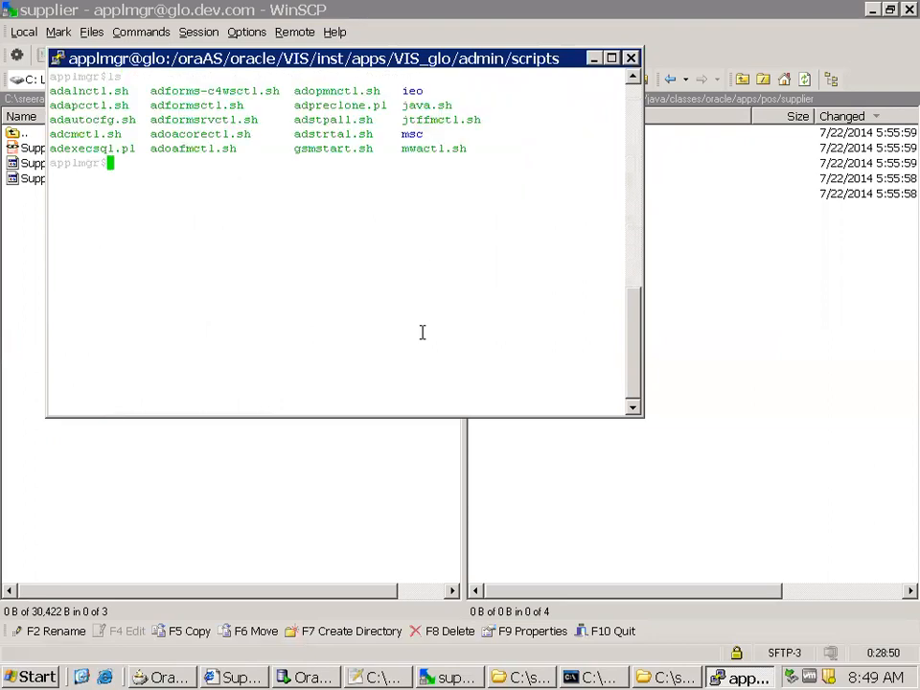
{"action": "type", "text": "adoac"}
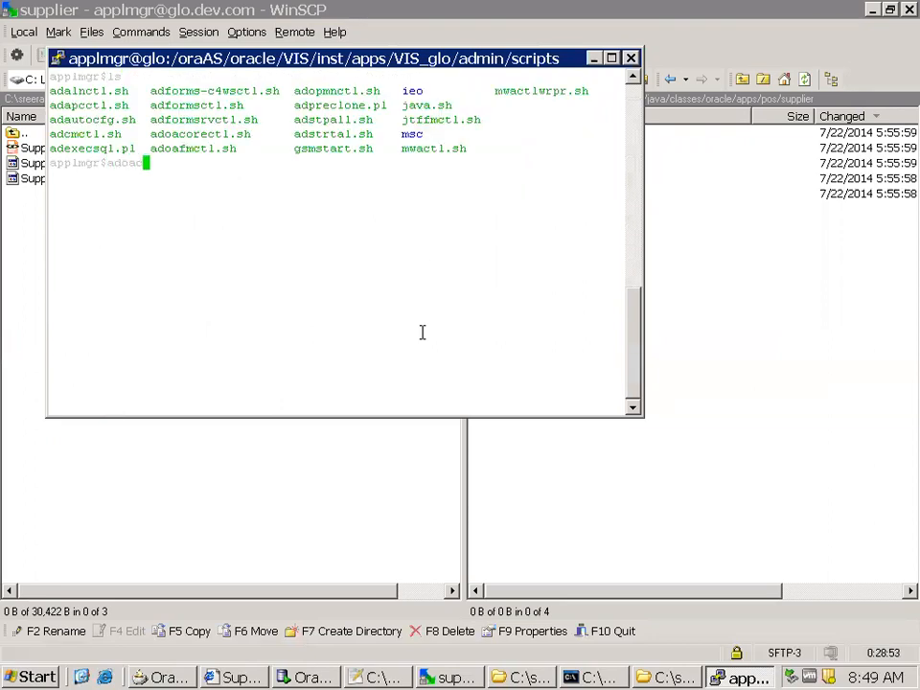
{"action": "key", "text": "Tab"}
{"action": "type", "text": "status"}
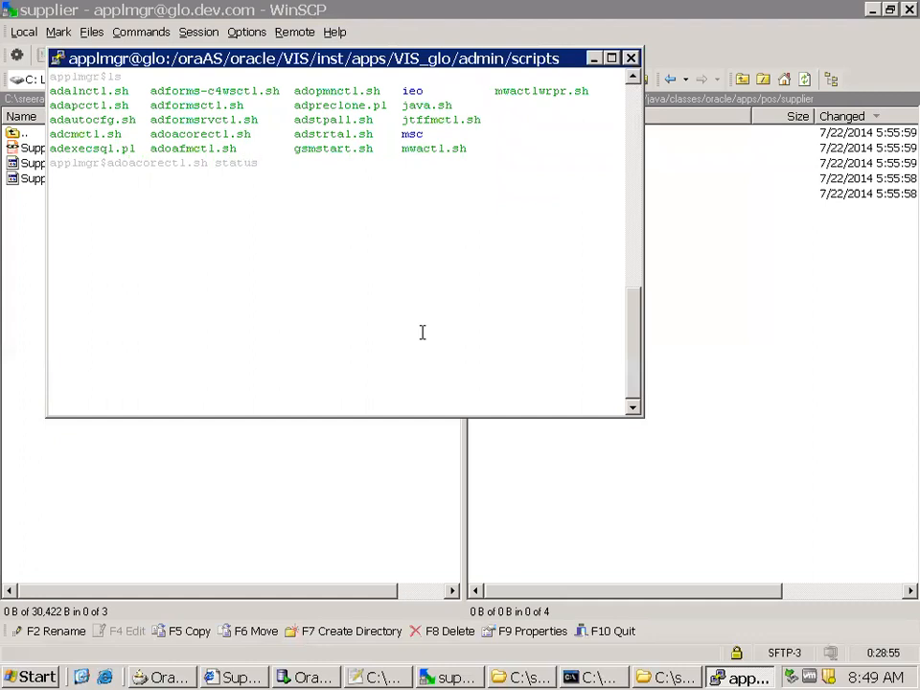
{"action": "key", "text": "Return"}
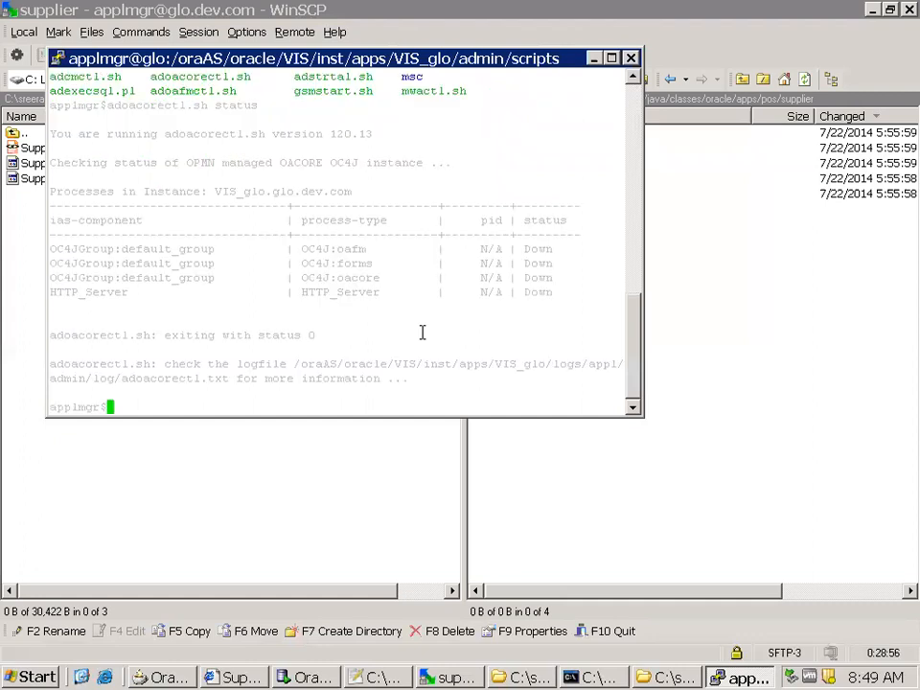
Start the OACORE OC4J instance by running adoacorectl.sh start all
{"action": "type", "text": "adoac"}
{"action": "key", "text": "Tab"}
{"action": "type", "text": "start all"}
{"action": "key", "text": "Return"}
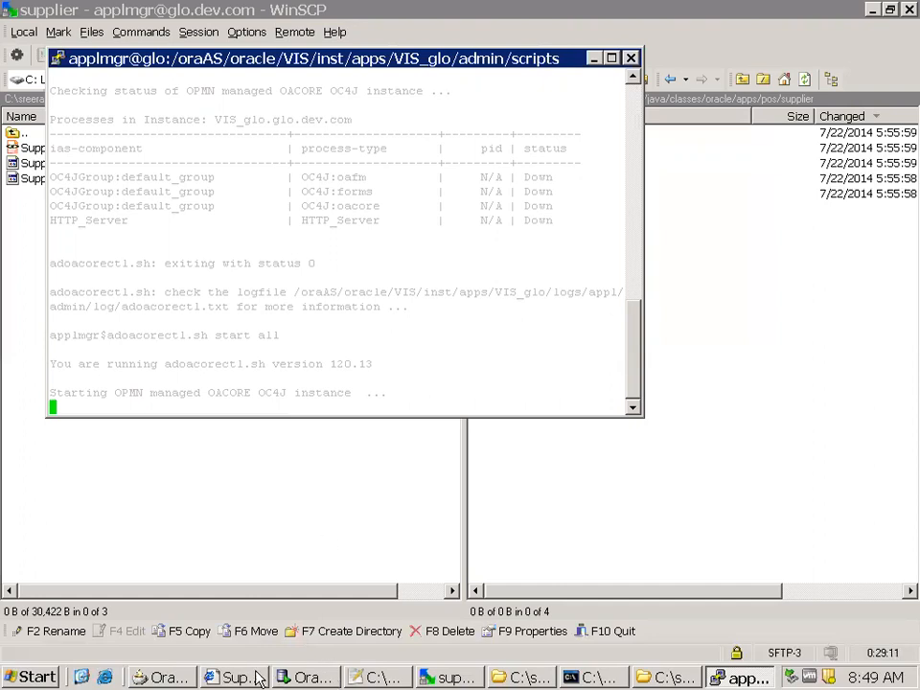
Switch to Internet Explorer and try to go from the Suppliers page to the applications home page
{"action": "key", "text": "alt+Tab"}
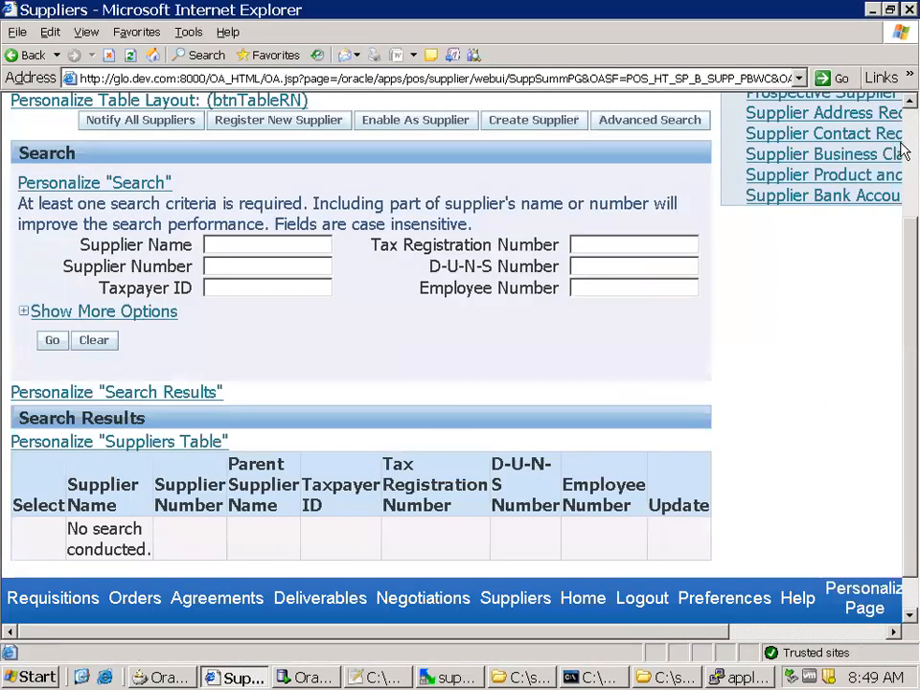
{"action": "scroll", "coordinate": [671, 111], "scroll_direction": "up", "scroll_amount": 3}
{"action": "left_click", "coordinate": [494, 134]}
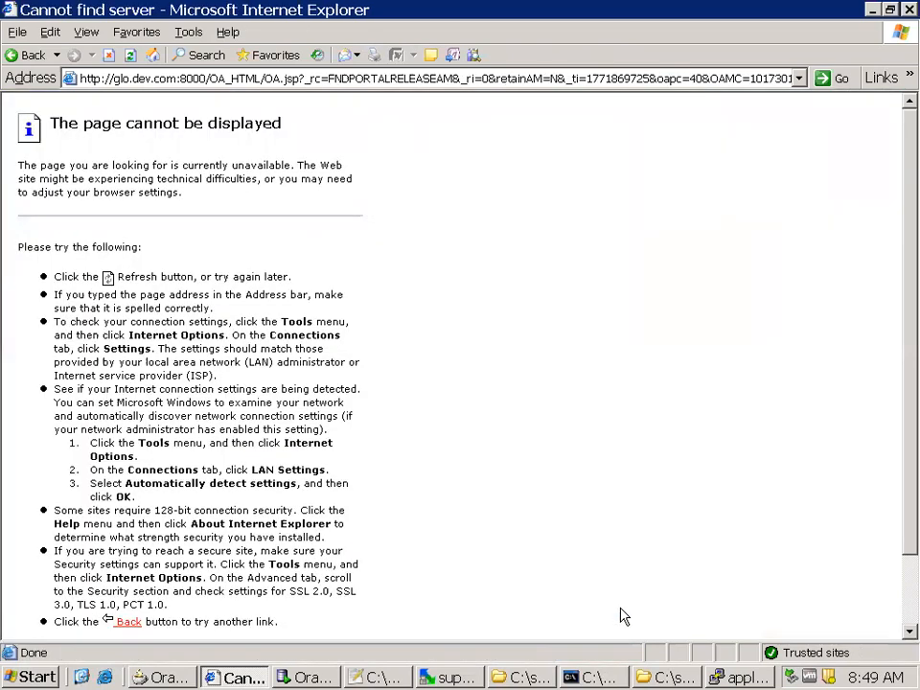
Switch back to the PuTTY terminal and start the forms service by running adformsctl.sh start all
{"action": "key", "text": "alt+Tab"}
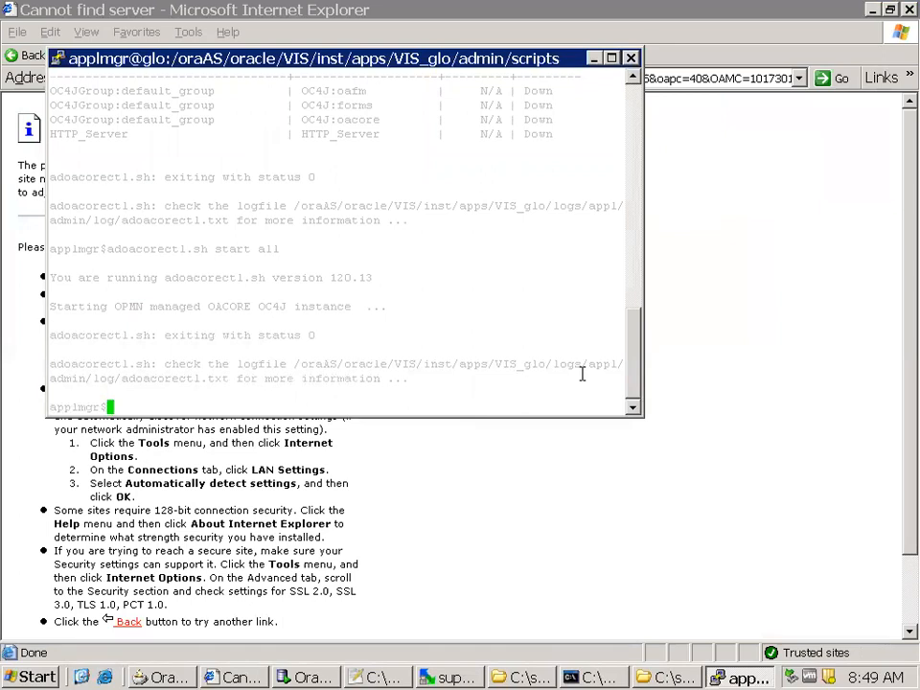
{"action": "type", "text": "adforms"}
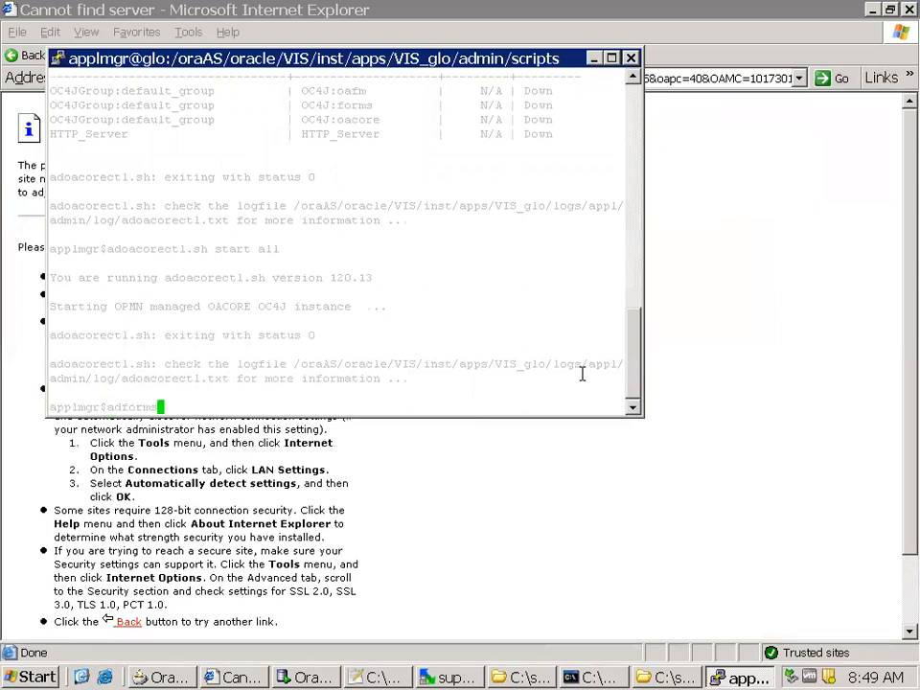
{"action": "key", "text": "Tab"}
{"action": "key", "text": "Tab"}
{"action": "type", "text": "c"}
{"action": "key", "text": "Tab"}
{"action": "type", "text": "start all"}
{"action": "key", "text": "Return"}
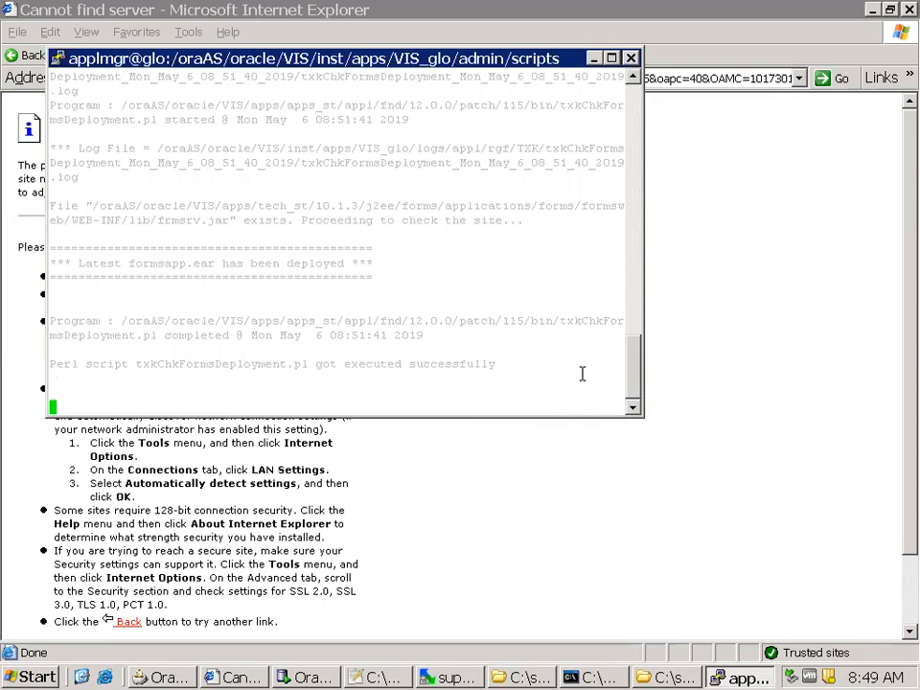
Check the OPMN-managed processes by running adopmnctl.sh status
{"action": "type", "text": "adopmnctl.sh sta"}
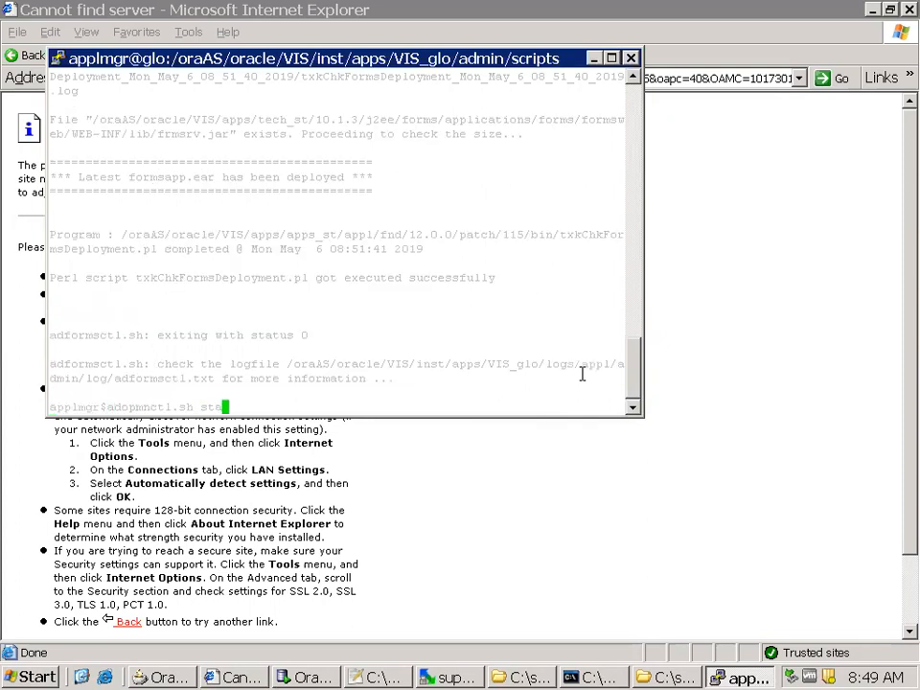
{"action": "type", "text": "tus"}
{"action": "key", "text": "Return"}
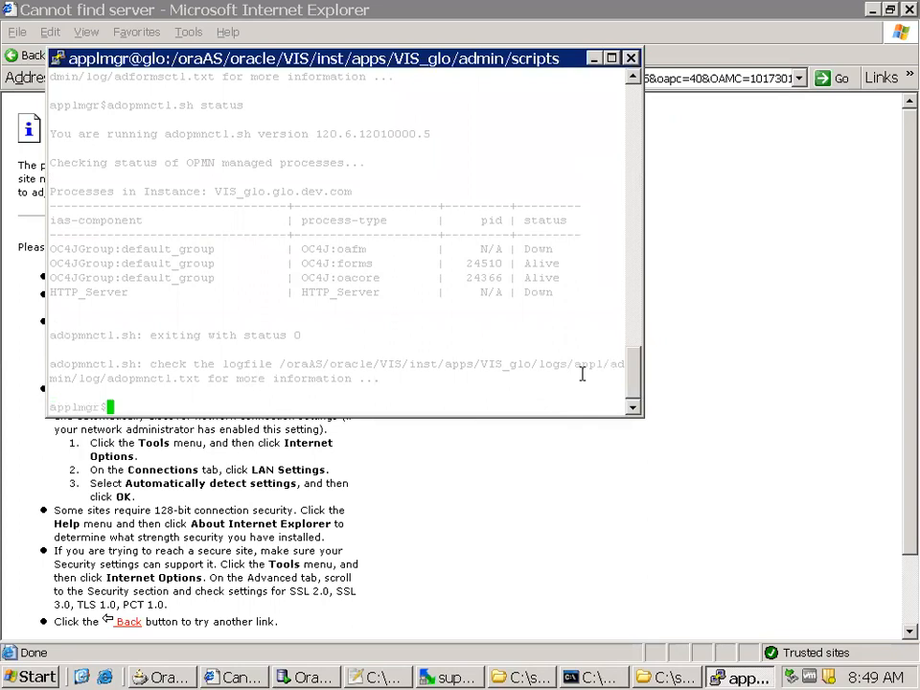
Start the OAFM OC4J instance by running adoafmctl.sh start all
{"action": "type", "text": "adoa"}
{"action": "key", "text": "Tab"}
{"action": "key", "text": "Tab"}
{"action": "key", "text": "Tab"}
{"action": "key", "text": "Tab"}
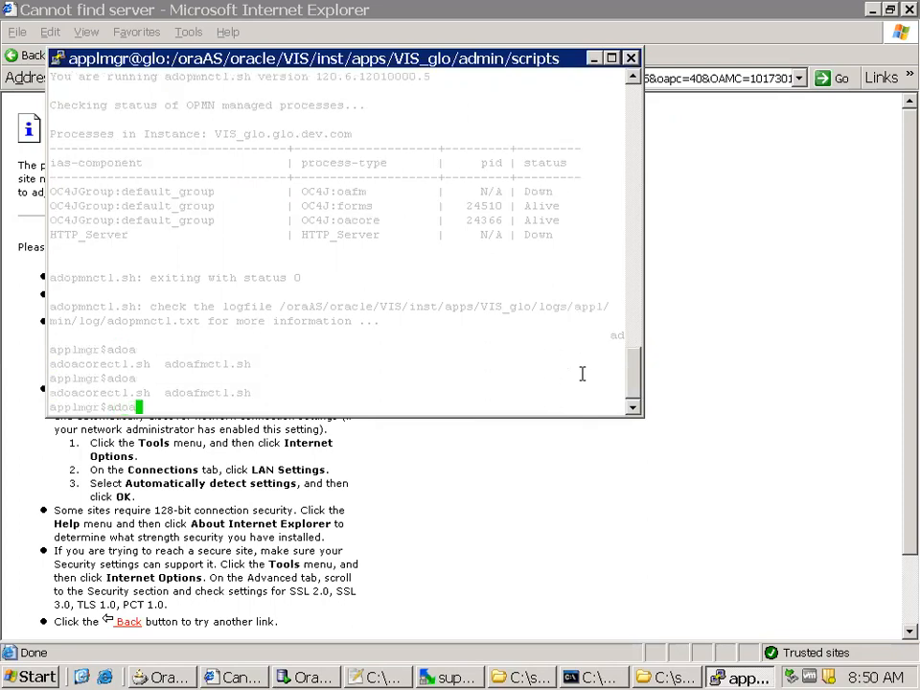
{"action": "type", "text": "co"}
{"action": "key", "text": "BackSpace"}
{"action": "key", "text": "BackSpace"}
{"action": "type", "text": "f"}
{"action": "key", "text": "Tab"}
{"action": "type", "text": "start all"}
{"action": "key", "text": "Return"}
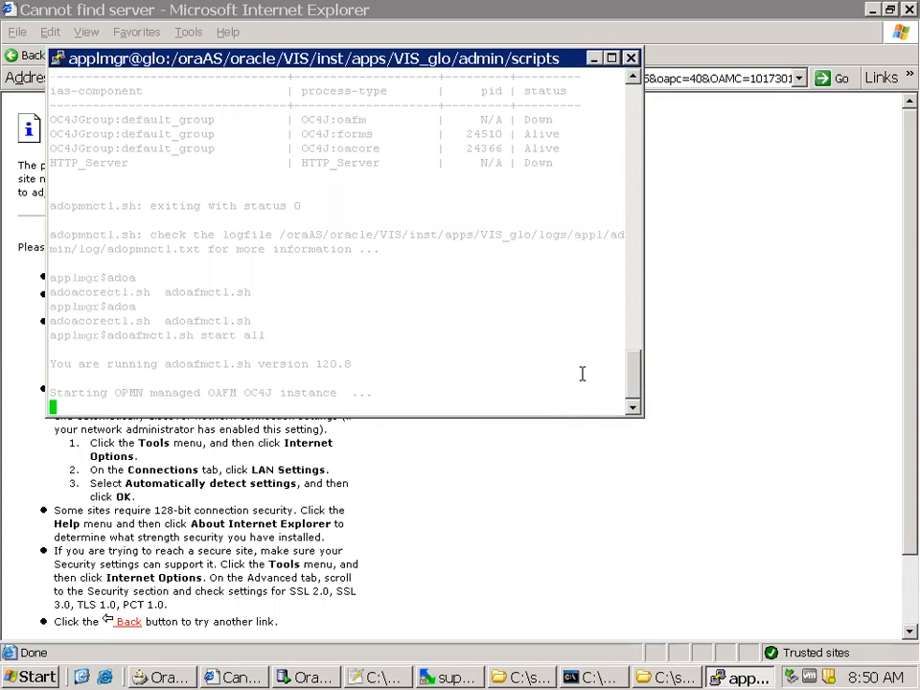
Recheck the managed instances by running adoacorectl.sh status
{"action": "type", "text": "adoac"}
{"action": "key", "text": "Tab"}
{"action": "type", "text": "s"}
{"action": "type", "text": "tatus"}
{"action": "key", "text": "Return"}
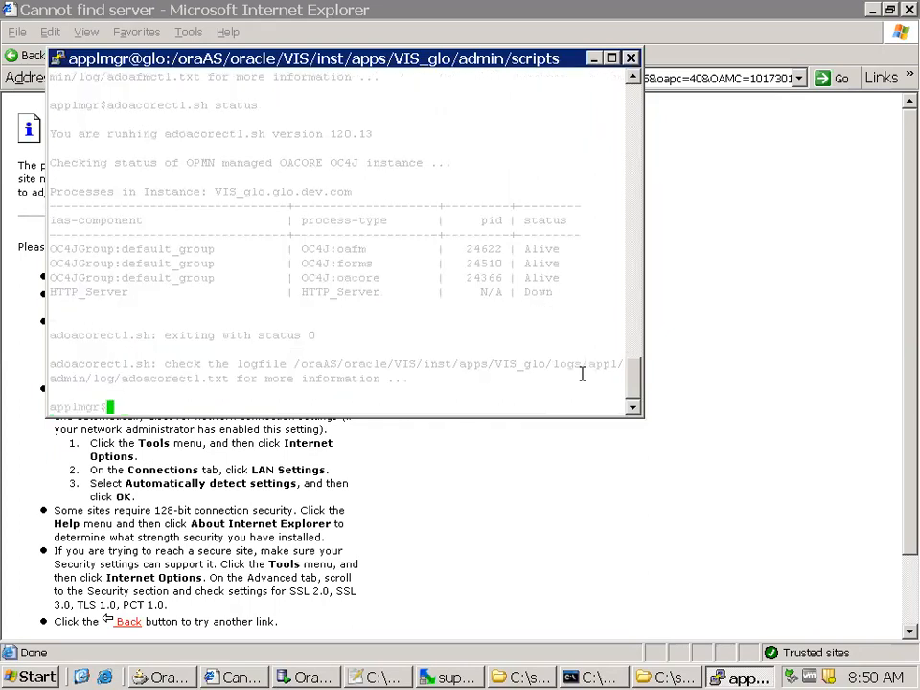
Start the Oracle HTTP Server by running adapcctl.sh start all
{"action": "type", "text": "adapcctl.sh start al"}
{"action": "type", "text": "l"}
{"action": "key", "text": "Return"}
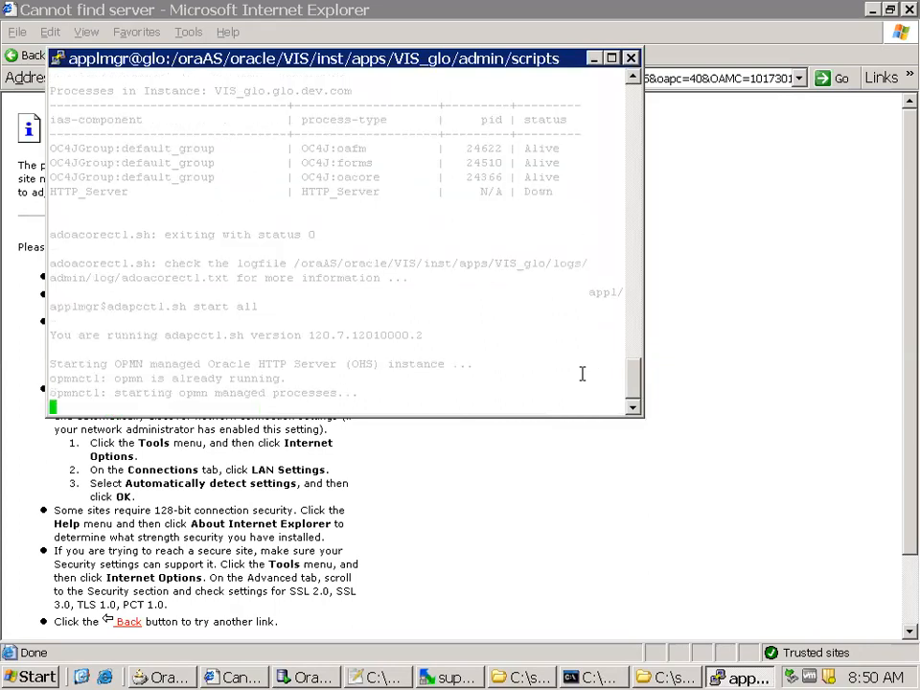
Switch to Internet Explorer, reload the applications home page, and expand the Purchasing, Vision Operations (USA) responsibility
{"action": "left_click", "coordinate": [550, 503]}
{"action": "key", "text": "F5"}
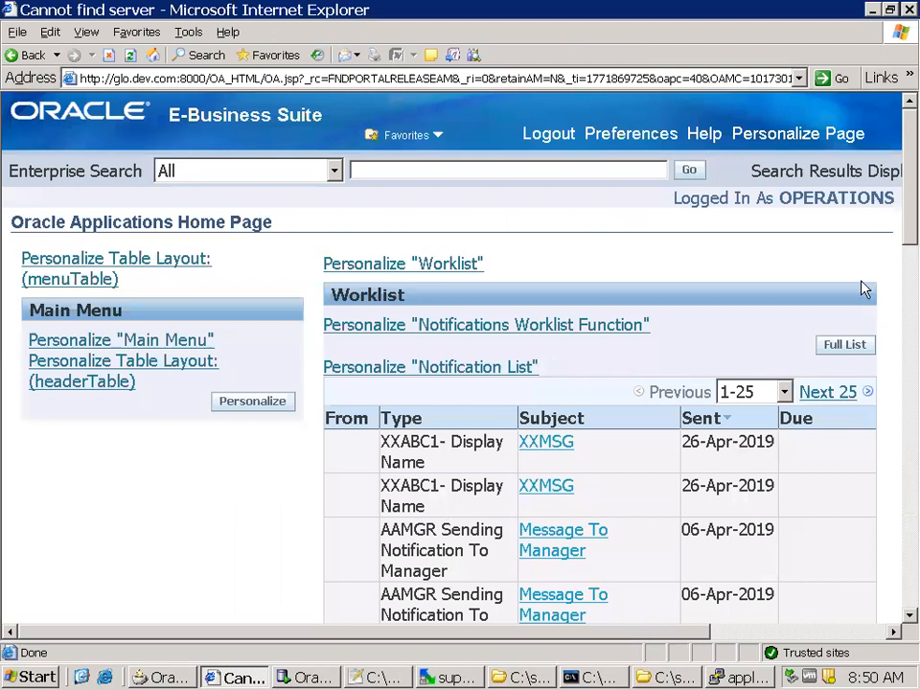
{"action": "scroll", "coordinate": [177, 518], "scroll_direction": "down", "scroll_amount": 15}
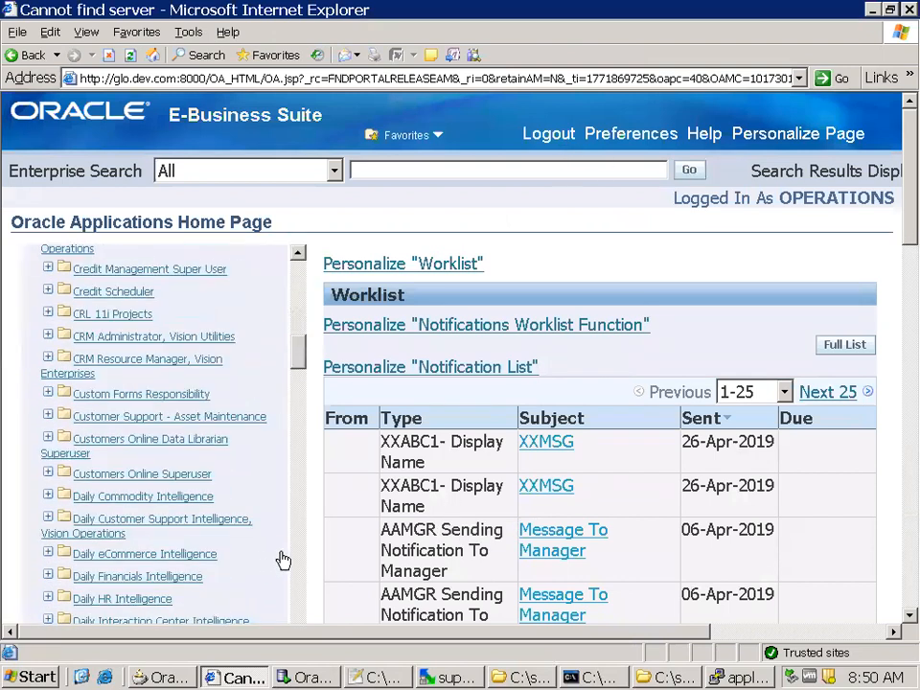
{"action": "scroll", "coordinate": [282, 553], "scroll_direction": "down", "scroll_amount": 15}
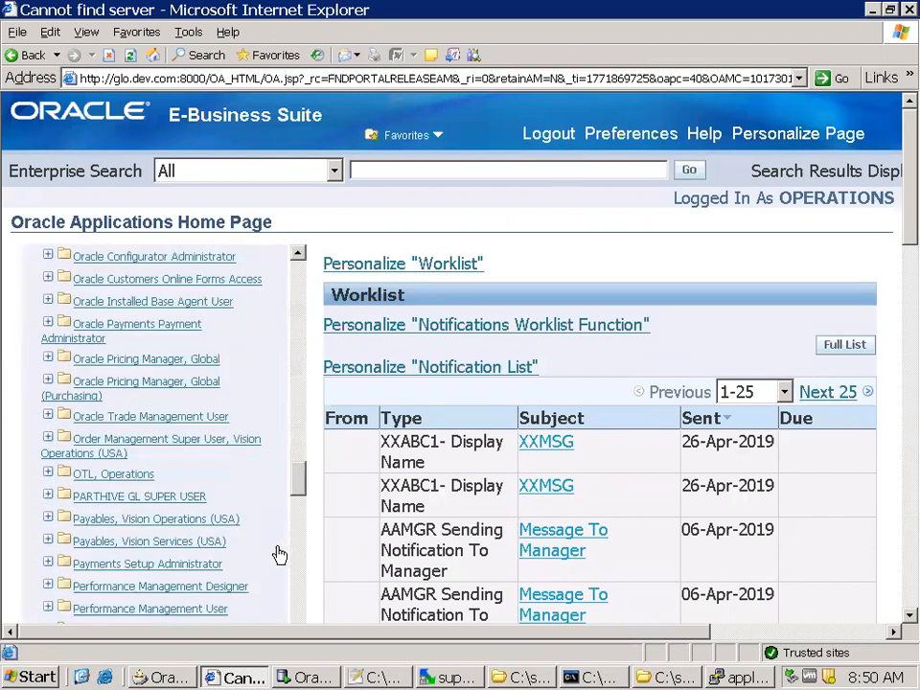
{"action": "scroll", "coordinate": [288, 547], "scroll_direction": "down", "scroll_amount": 2}
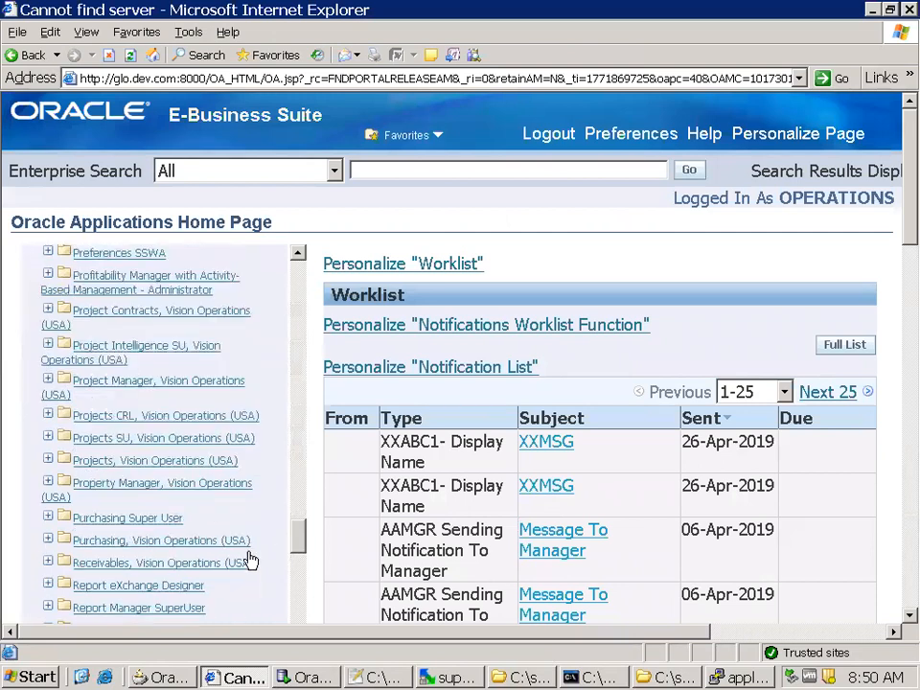
{"action": "left_click", "coordinate": [236, 542]}
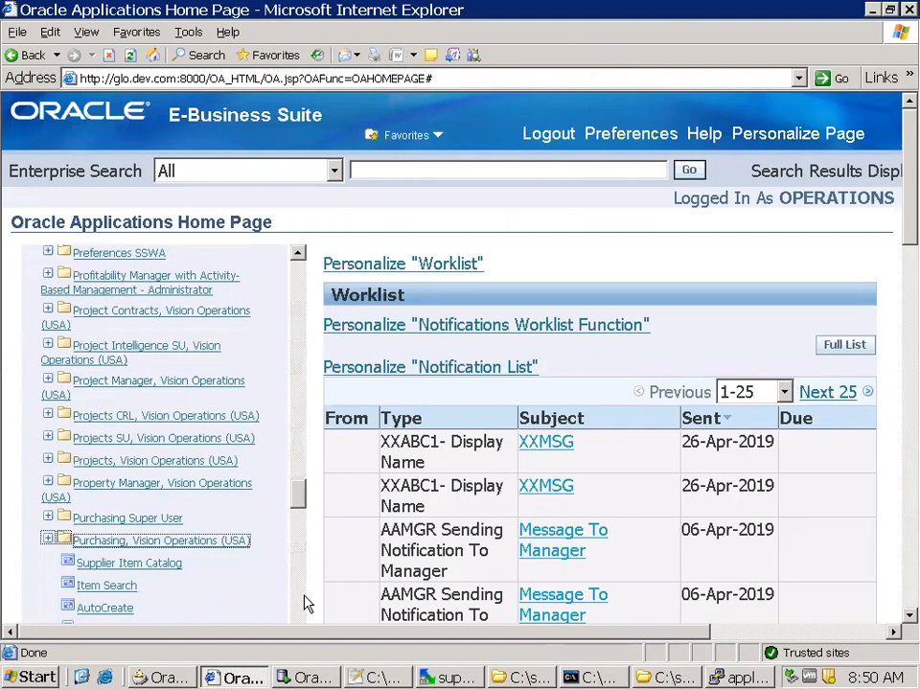
Expand Buyer Work Center under Purchasing, Vision Operations (USA) and open Suppliers
{"action": "scroll", "coordinate": [304, 602], "scroll_direction": "down", "scroll_amount": 5}
{"action": "scroll", "coordinate": [287, 585], "scroll_direction": "down", "scroll_amount": 5}
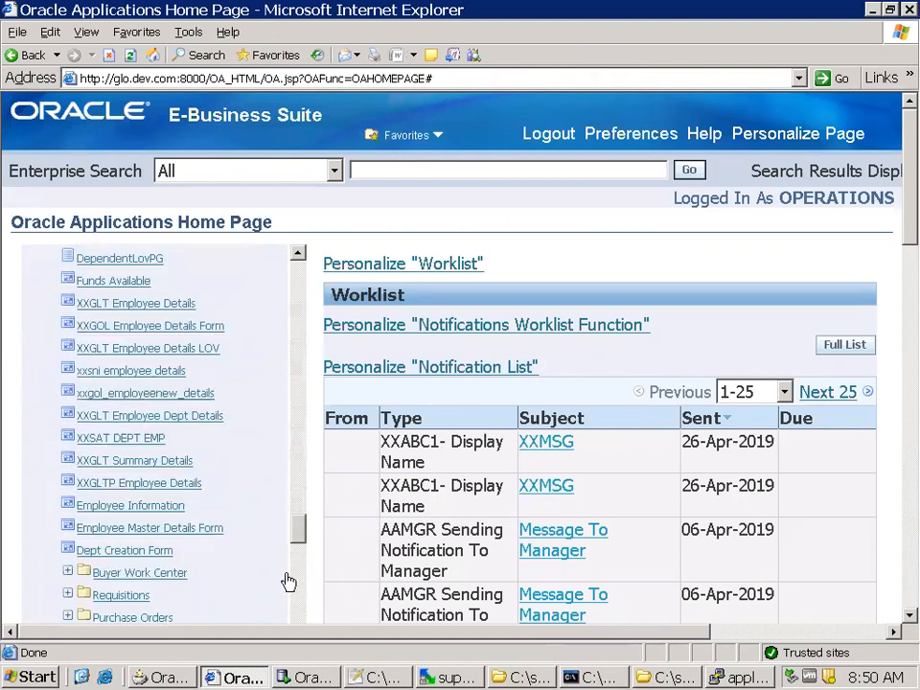
{"action": "left_click", "coordinate": [120, 452]}
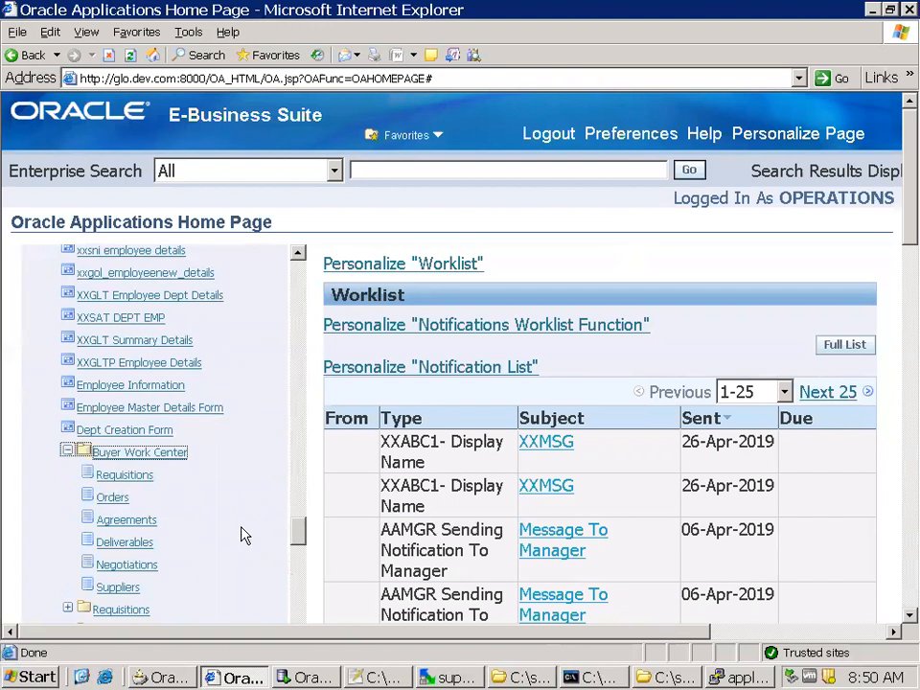
{"action": "left_click", "coordinate": [127, 589]}
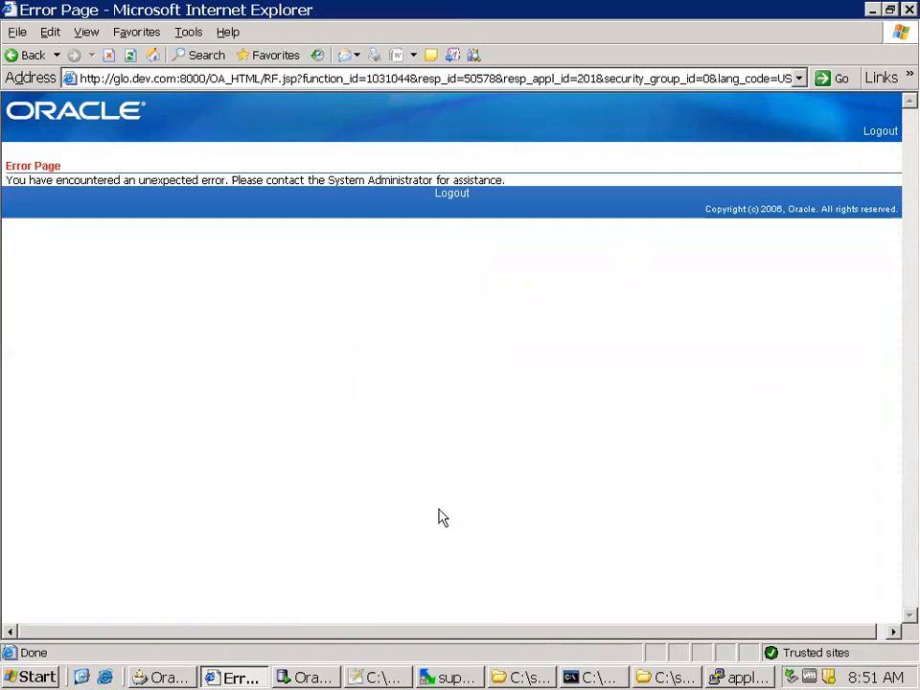
Switch to the applmgr terminal and check the OPMN managed processes by running adopmnctl.sh status
{"action": "left_click", "coordinate": [731, 678]}
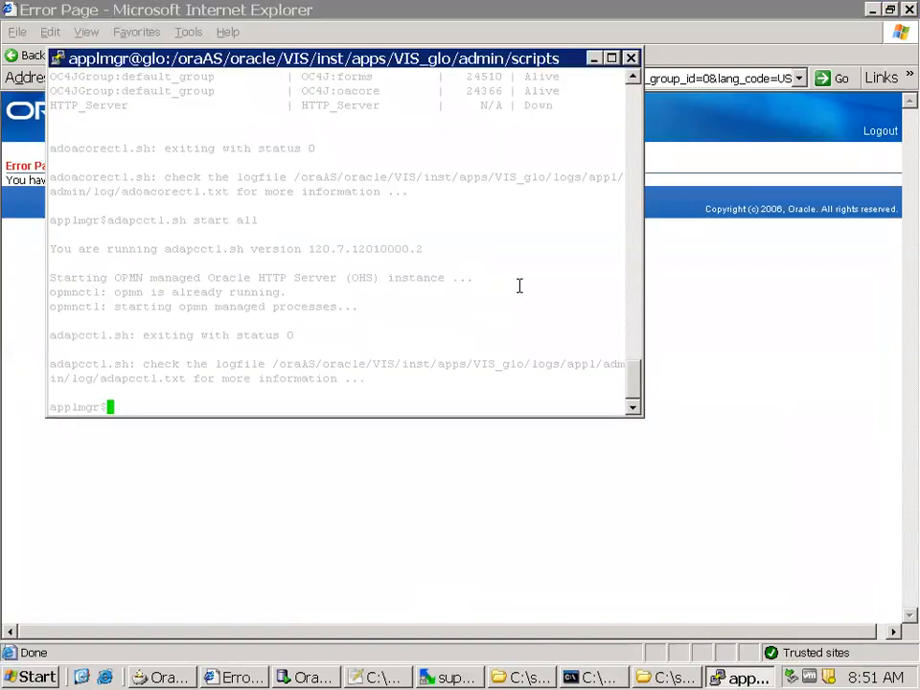
{"action": "type", "text": "ado"}
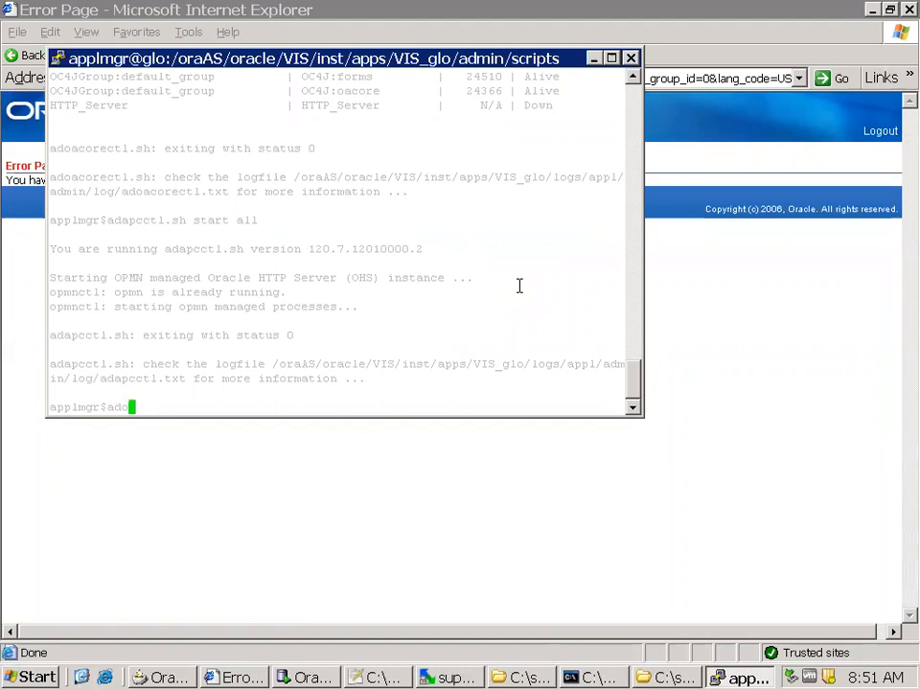
{"action": "type", "text": "pmnctl.sh status"}
{"action": "key", "text": "Return"}
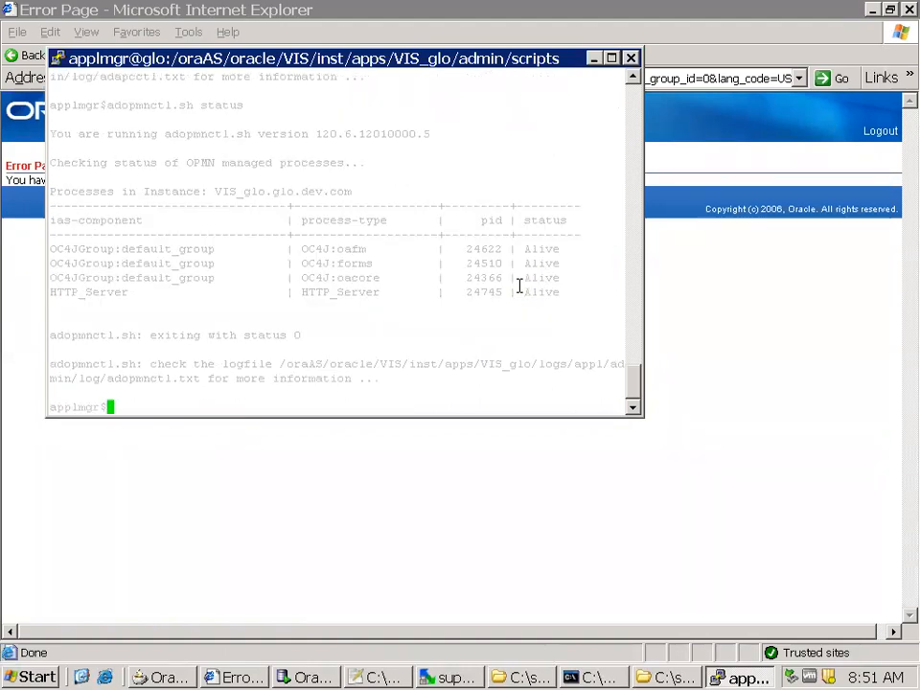
Switch back to Internet Explorer, return to the applications home page, and open the Core Services Profiles page under Functional Administrator
{"action": "key", "text": "alt+Tab"}
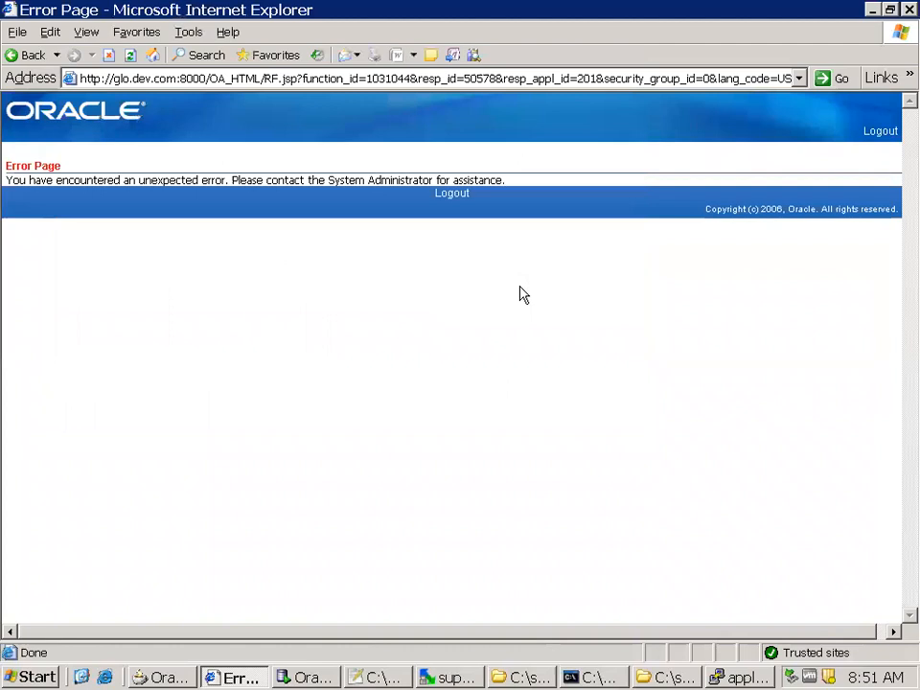
{"action": "left_click", "coordinate": [13, 54]}
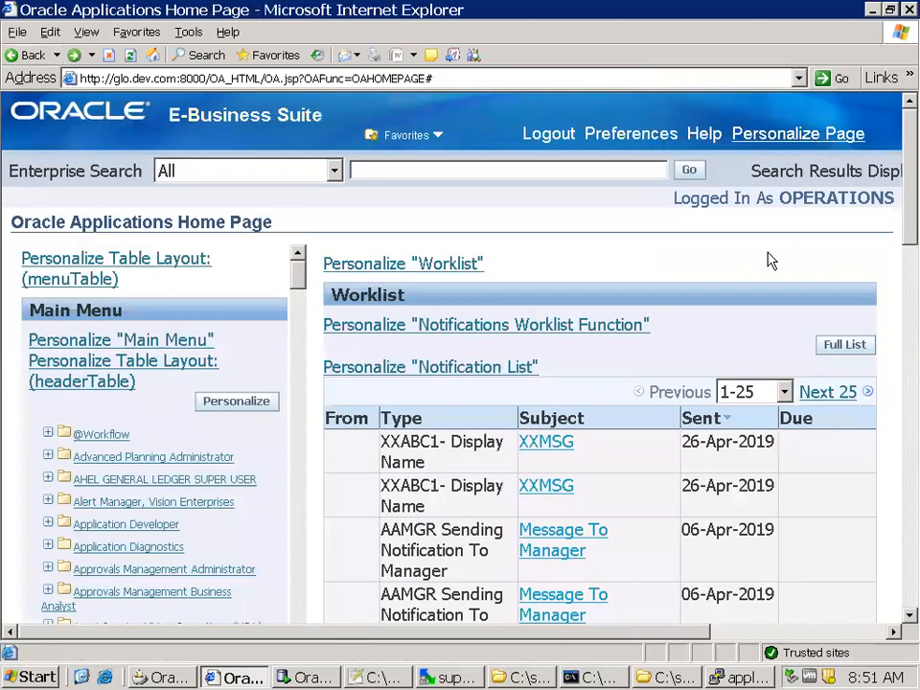
{"action": "scroll", "coordinate": [246, 485], "scroll_direction": "down", "scroll_amount": 5}
{"action": "scroll", "coordinate": [267, 479], "scroll_direction": "down", "scroll_amount": 15}
{"action": "scroll", "coordinate": [288, 480], "scroll_direction": "down", "scroll_amount": 12}
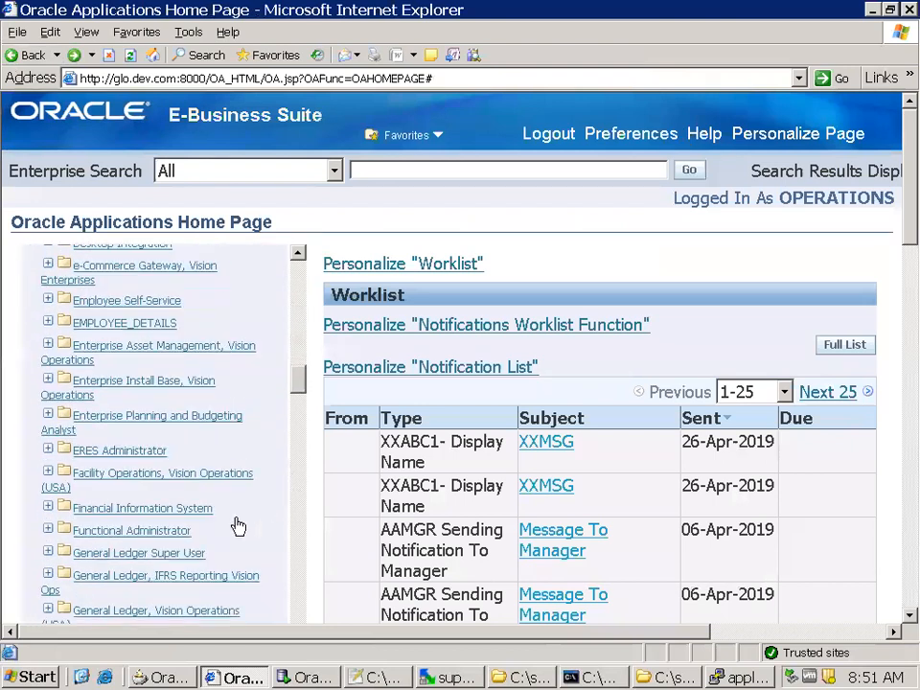
{"action": "left_click", "coordinate": [180, 530]}
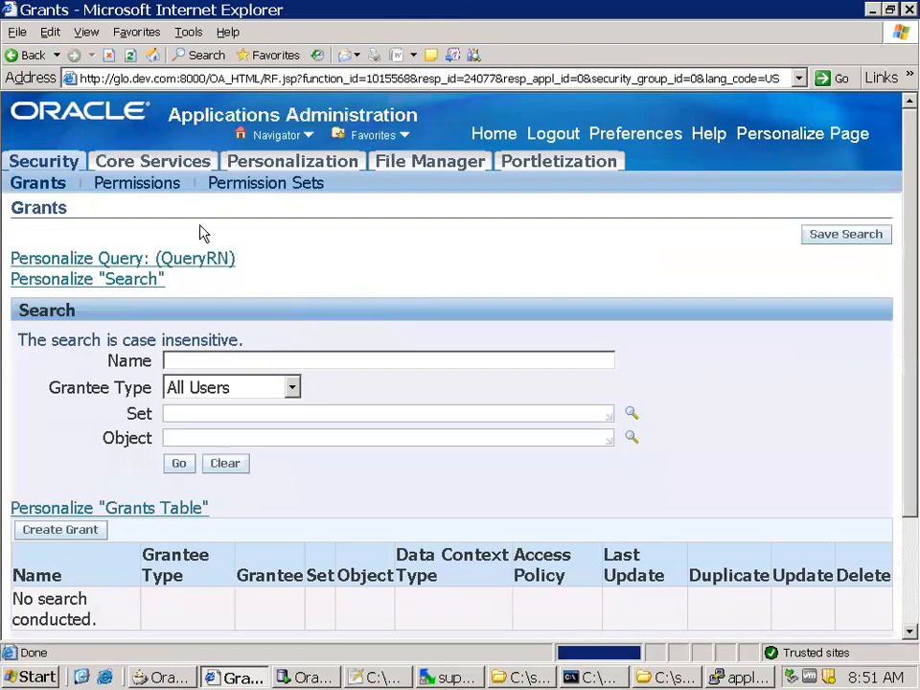
{"action": "left_click", "coordinate": [159, 163]}
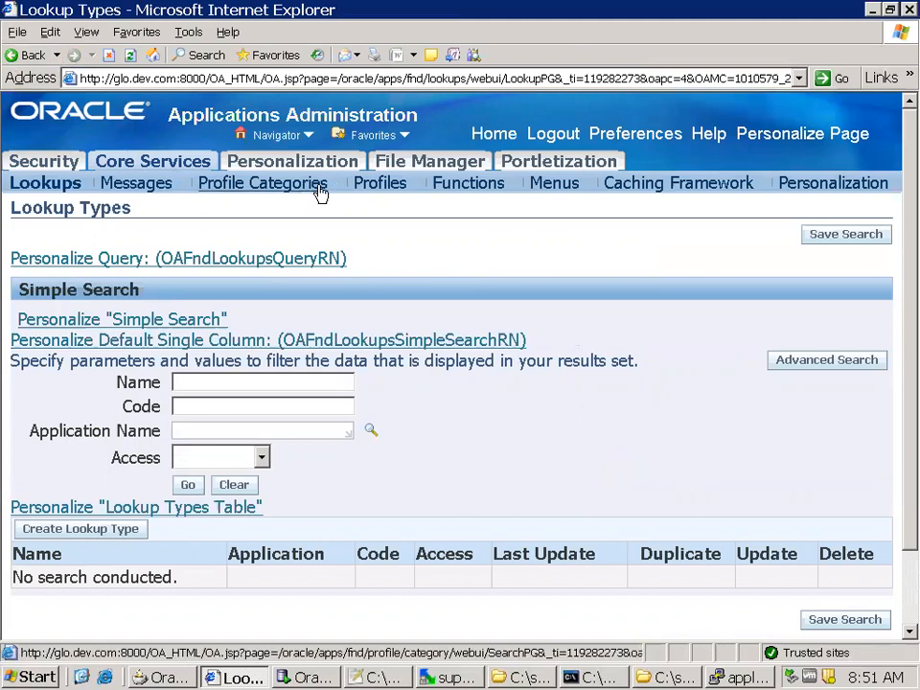
{"action": "left_click", "coordinate": [389, 186]}
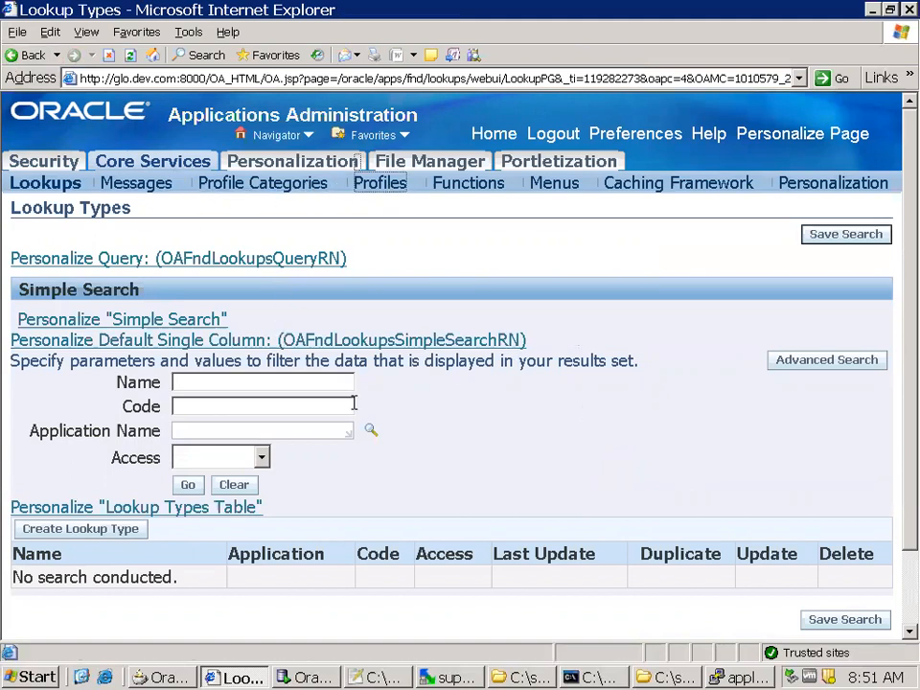
Search the profiles for the name FND%Diag%, excluding profiles with no values
{"action": "left_click", "coordinate": [275, 320]}
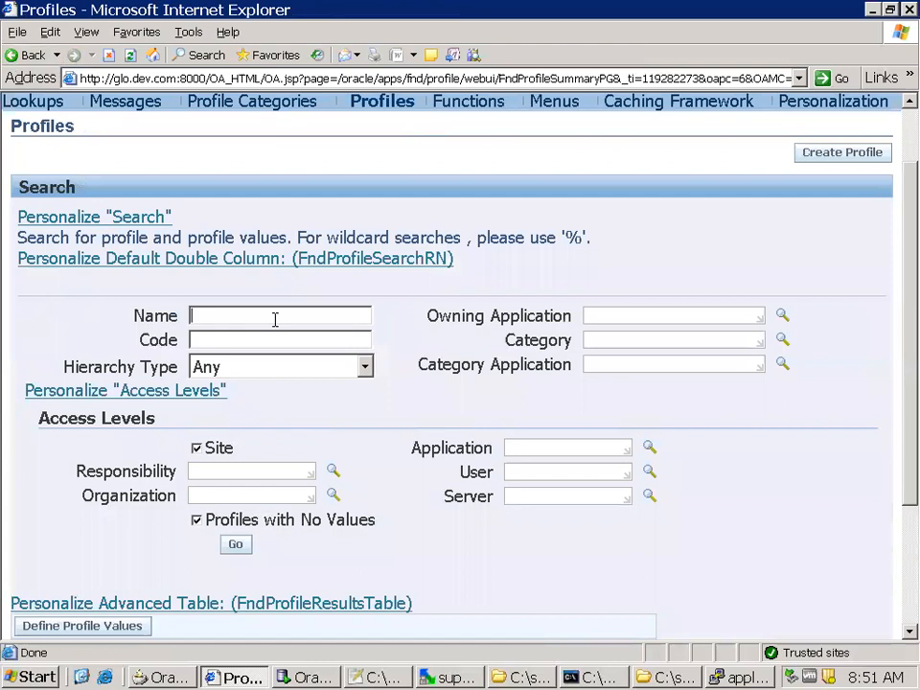
{"action": "type", "text": "FND%Diag"}
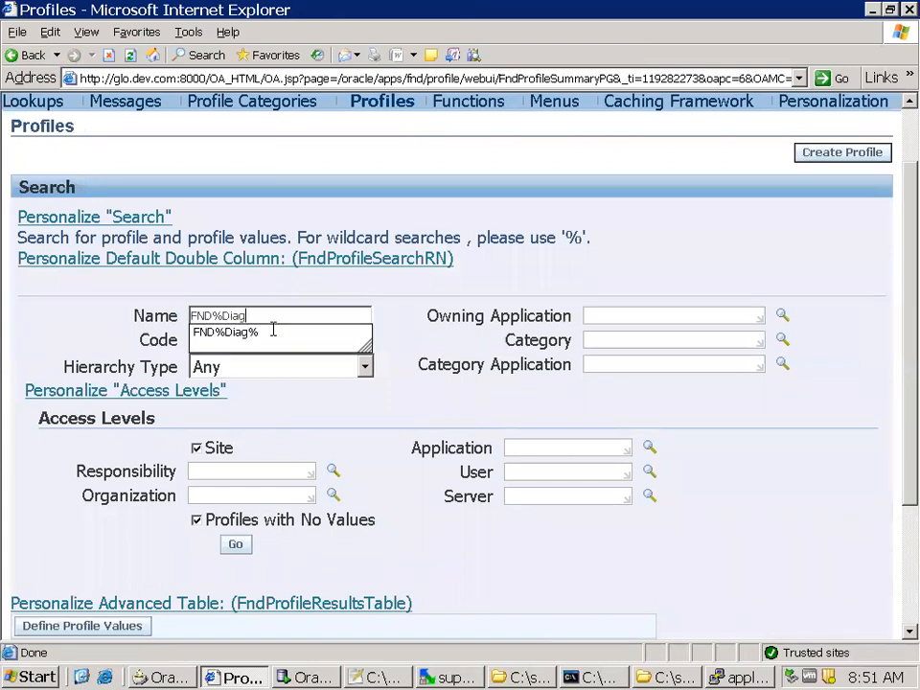
{"action": "left_click", "coordinate": [263, 333]}
{"action": "left_click", "coordinate": [196, 520]}
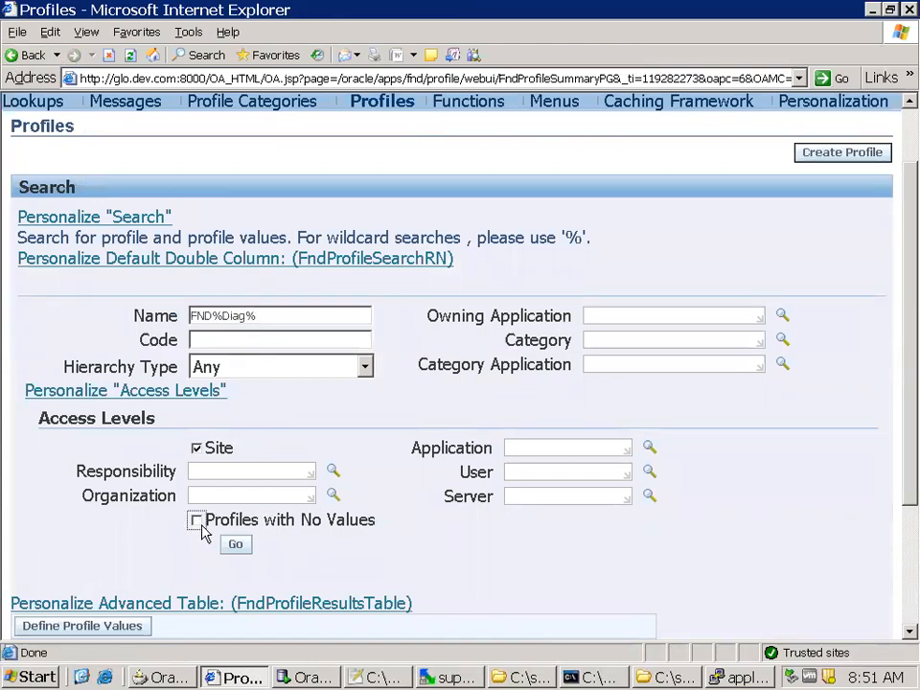
{"action": "left_click", "coordinate": [236, 544]}
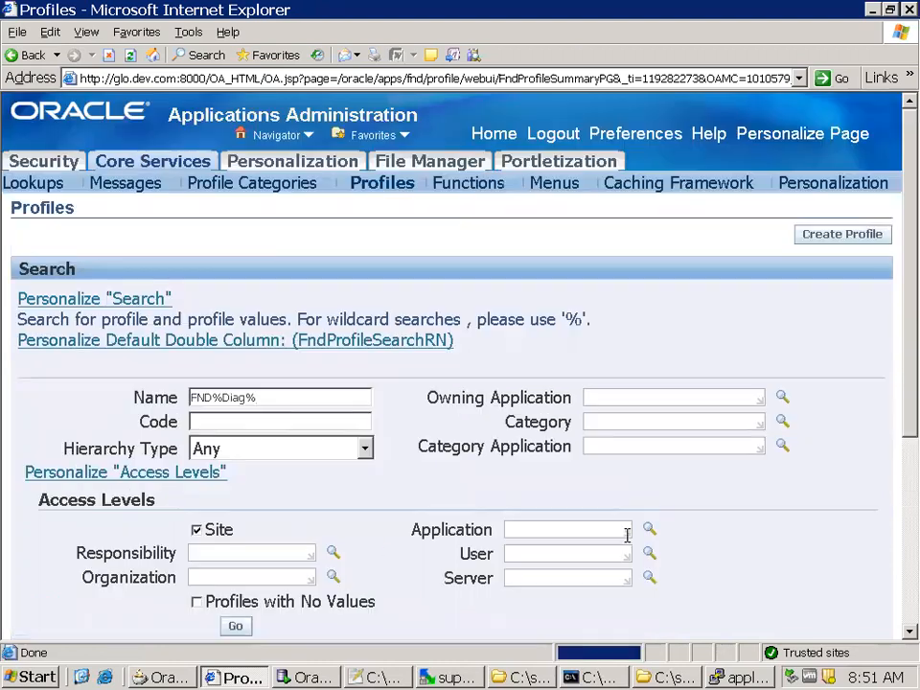
Set the user-level FND: Diagnostics profile value for OPERATIONS to Yes and save the update
{"action": "scroll", "coordinate": [628, 535], "scroll_direction": "down", "scroll_amount": 5}
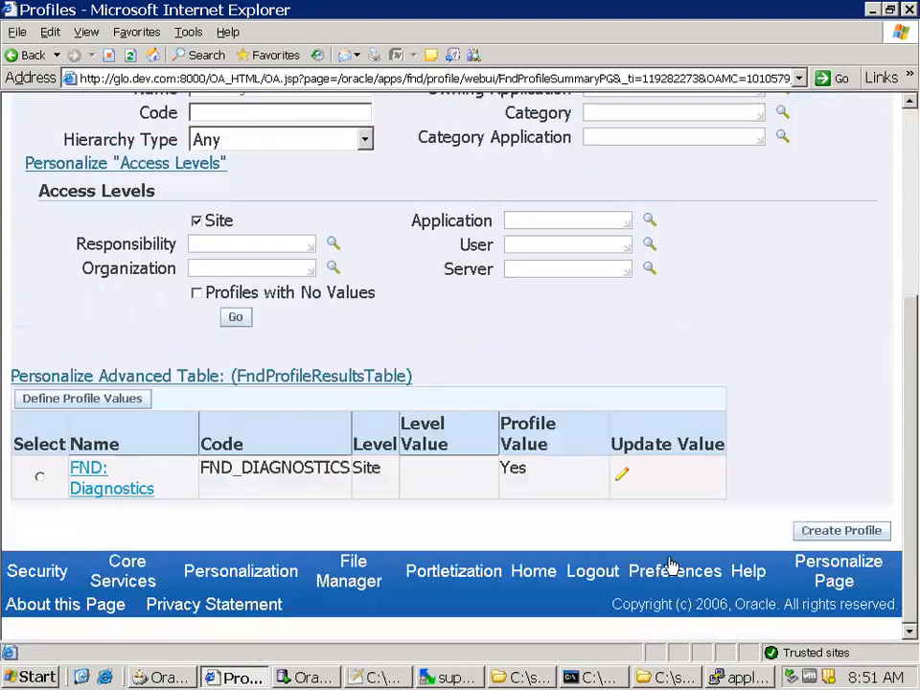
{"action": "left_click", "coordinate": [633, 477]}
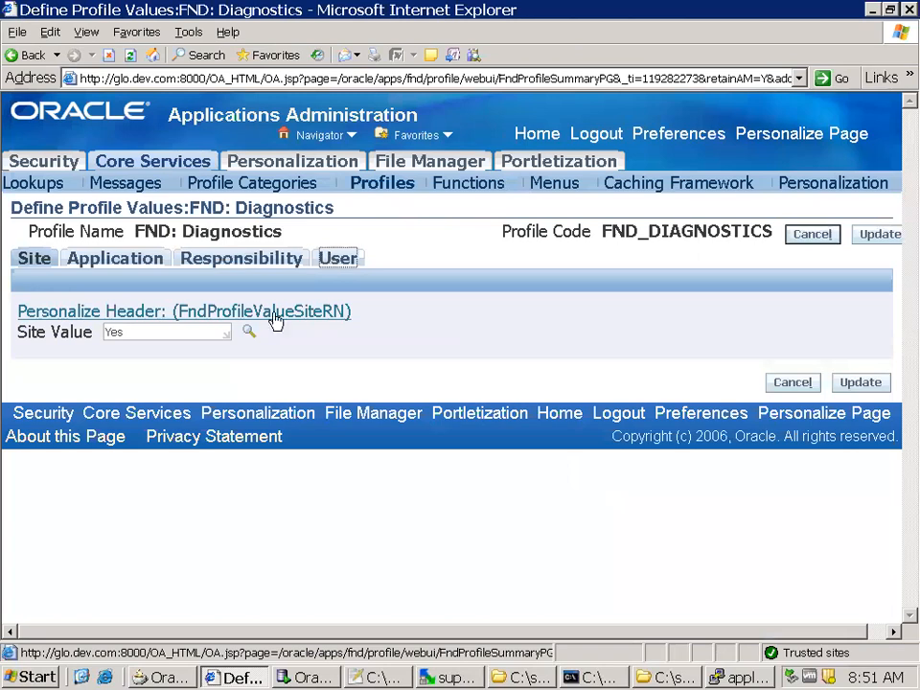
{"action": "double_click", "coordinate": [156, 363]}
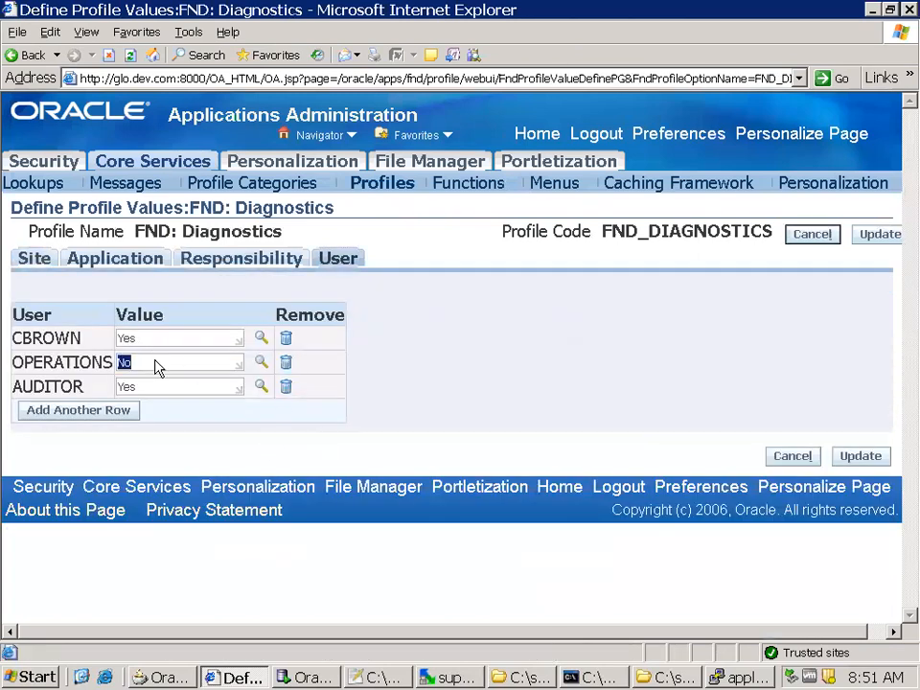
{"action": "type", "text": "Yes"}
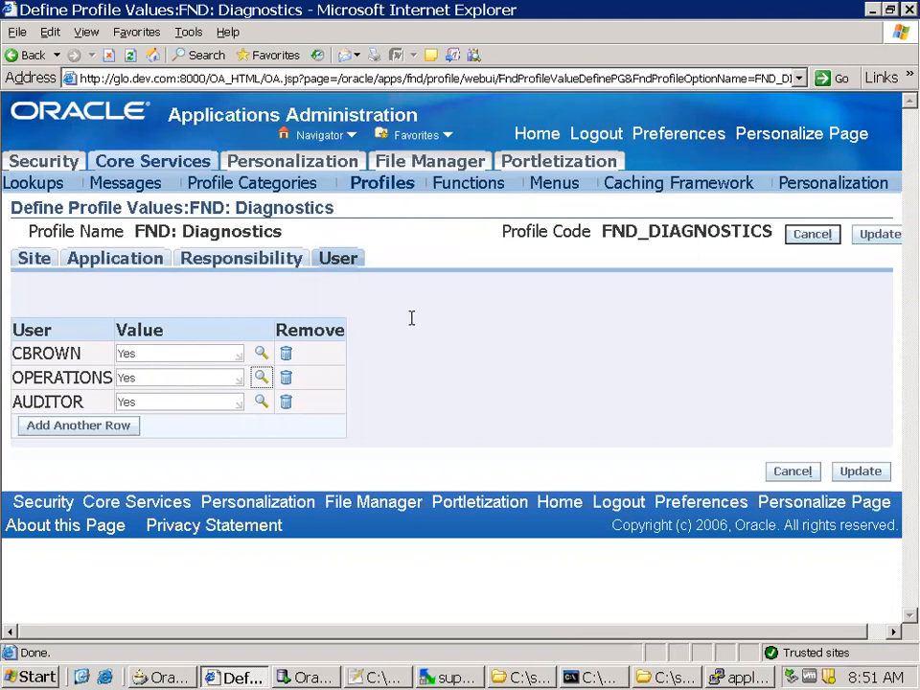
{"action": "left_click", "coordinate": [874, 235]}
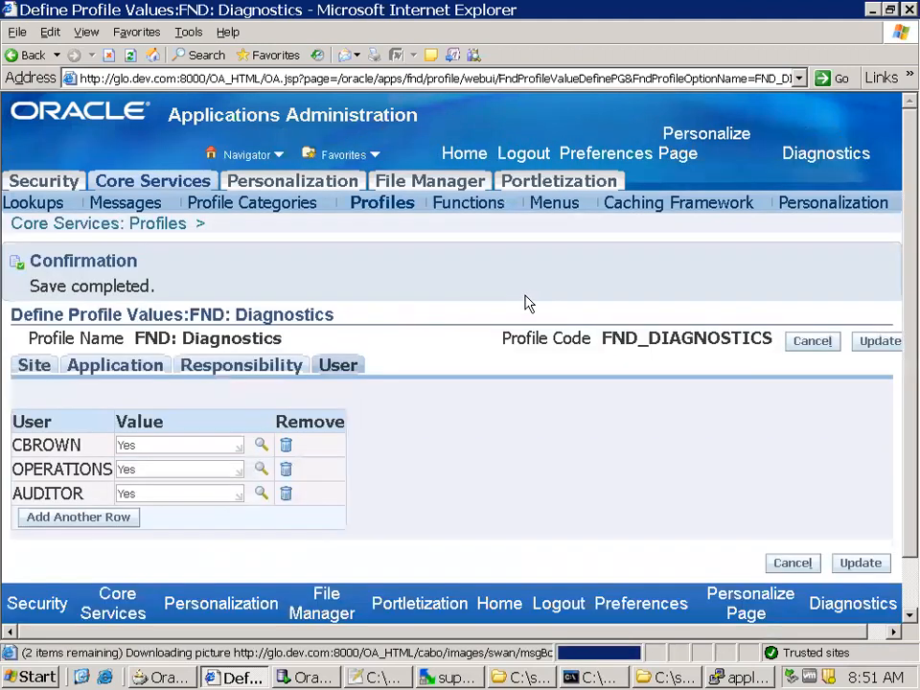
Return to the applications home page and open Suppliers under Purchasing, Vision Operations (USA)
{"action": "left_click", "coordinate": [482, 158]}
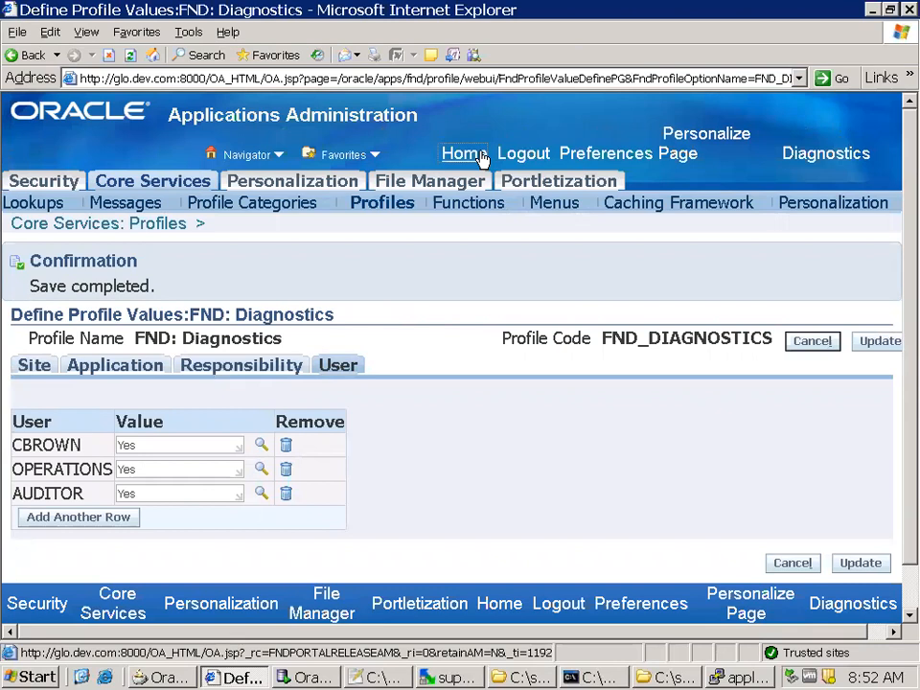
{"action": "scroll", "coordinate": [288, 480], "scroll_direction": "down", "scroll_amount": 15}
{"action": "scroll", "coordinate": [275, 495], "scroll_direction": "down", "scroll_amount": 15}
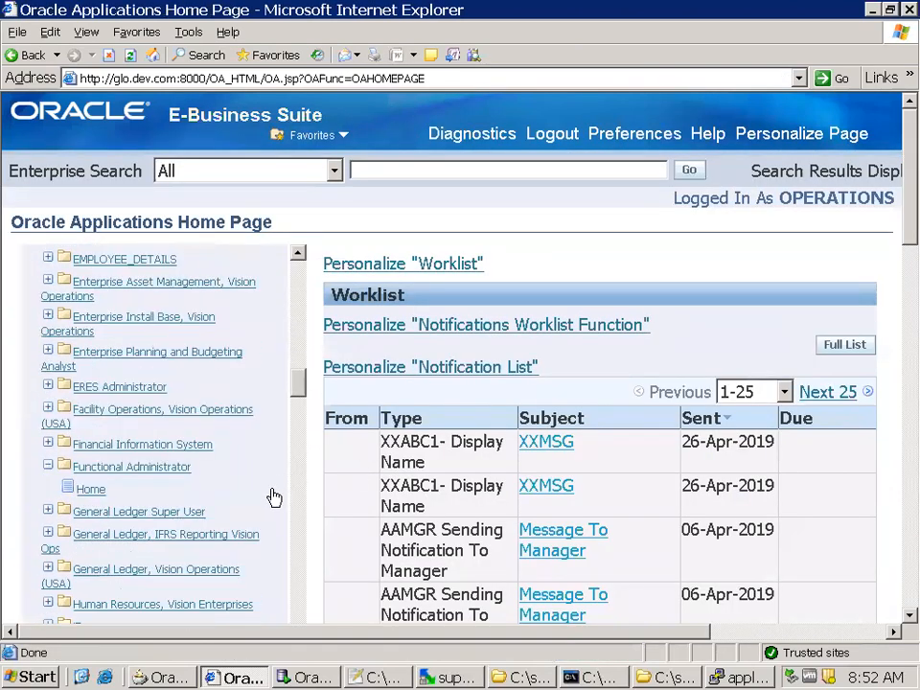
{"action": "scroll", "coordinate": [288, 498], "scroll_direction": "down", "scroll_amount": 8}
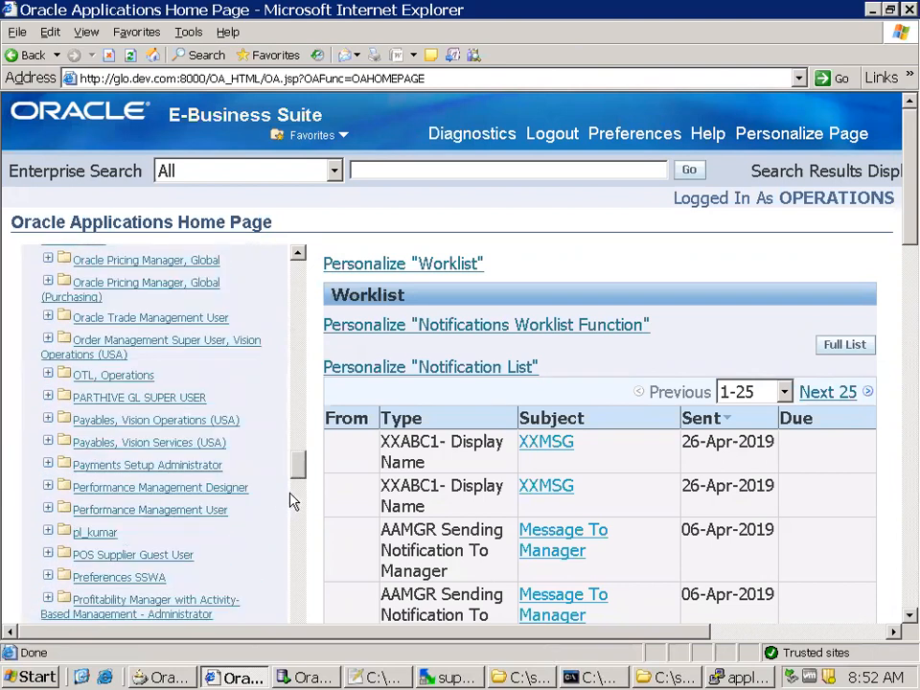
{"action": "scroll", "coordinate": [292, 501], "scroll_direction": "down", "scroll_amount": 1}
{"action": "scroll", "coordinate": [293, 502], "scroll_direction": "down", "scroll_amount": 2}
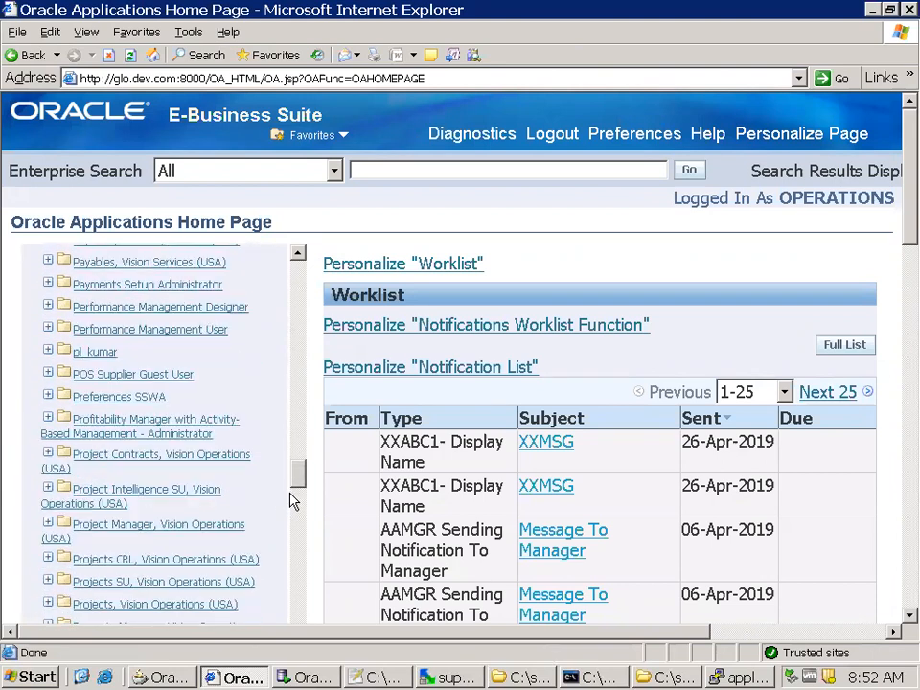
{"action": "scroll", "coordinate": [292, 502], "scroll_direction": "down", "scroll_amount": 5}
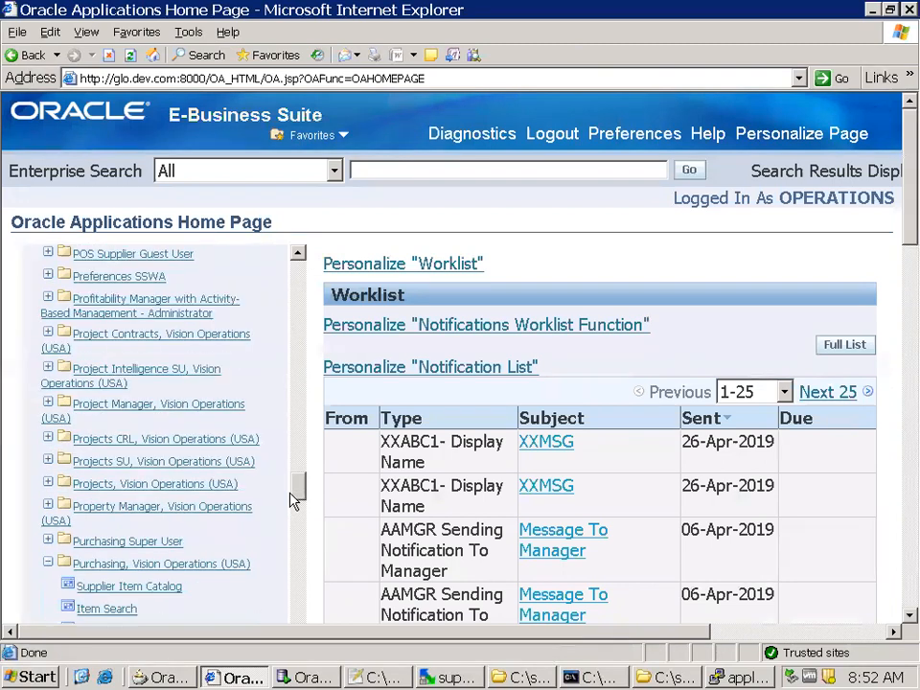
{"action": "scroll", "coordinate": [292, 501], "scroll_direction": "down", "scroll_amount": 6}
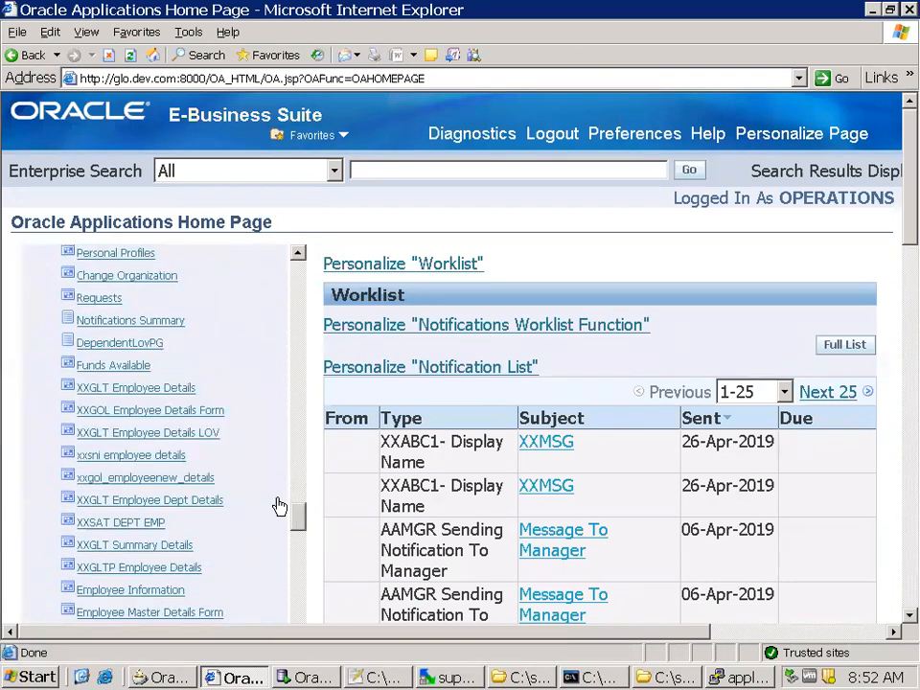
{"action": "scroll", "coordinate": [278, 506], "scroll_direction": "down", "scroll_amount": 1}
{"action": "left_click", "coordinate": [119, 551]}
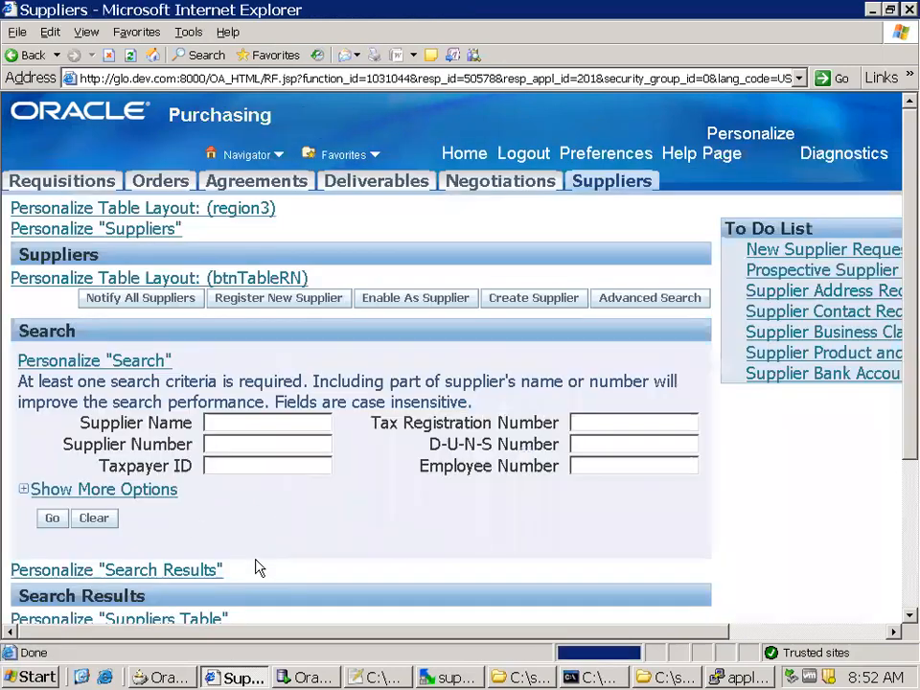
Open About this Page for the Suppliers page and expand Business Component References Details
{"action": "scroll", "coordinate": [268, 556], "scroll_direction": "down", "scroll_amount": 2}
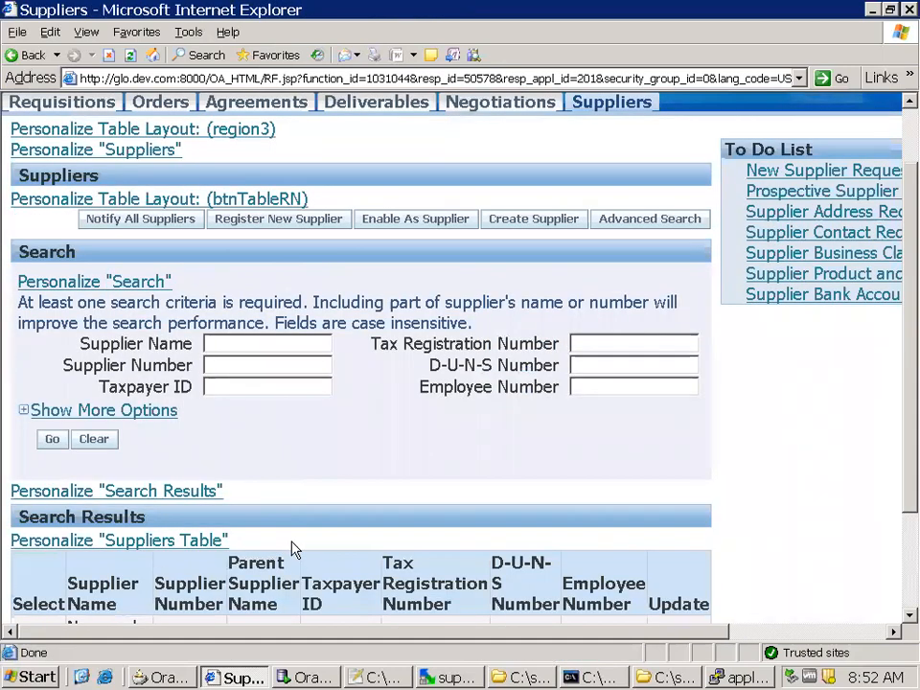
{"action": "scroll", "coordinate": [292, 547], "scroll_direction": "down", "scroll_amount": 4}
{"action": "scroll", "coordinate": [295, 547], "scroll_direction": "up", "scroll_amount": 6}
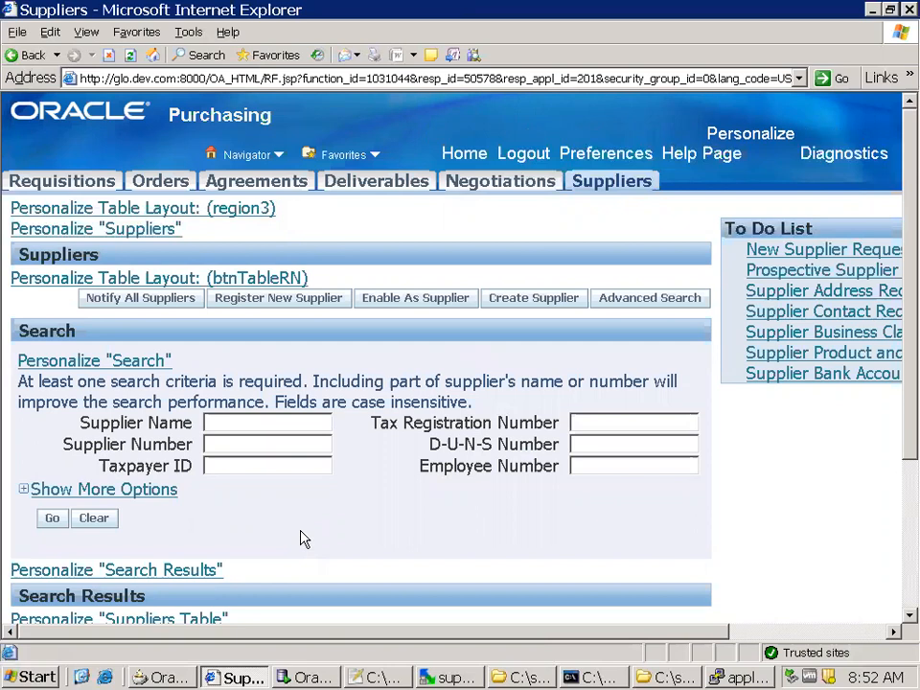
{"action": "scroll", "coordinate": [305, 538], "scroll_direction": "down", "scroll_amount": 5}
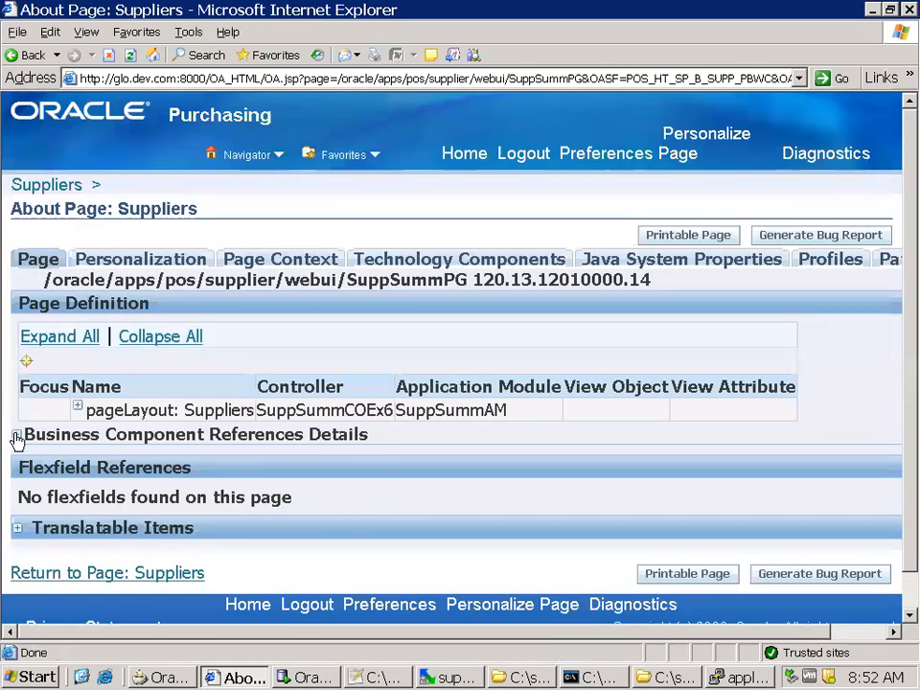
{"action": "left_click", "coordinate": [16, 434]}
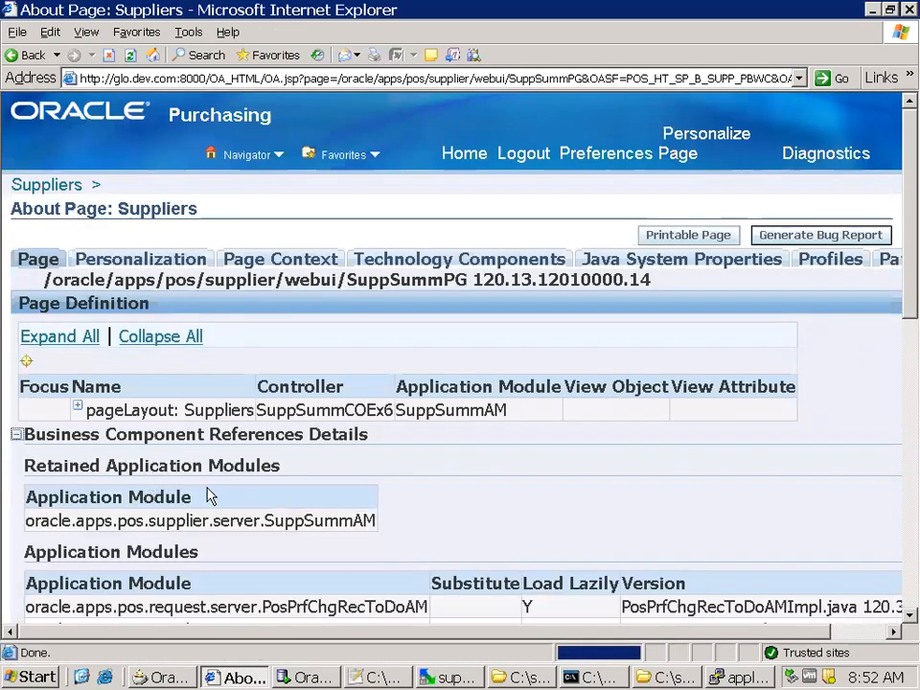
Examine the View Objects table for a SuppSummVO substitute, and open the details of oracle.apps.pos.supplier.server.SuppSummVO
{"action": "scroll", "coordinate": [208, 495], "scroll_direction": "down", "scroll_amount": 10}
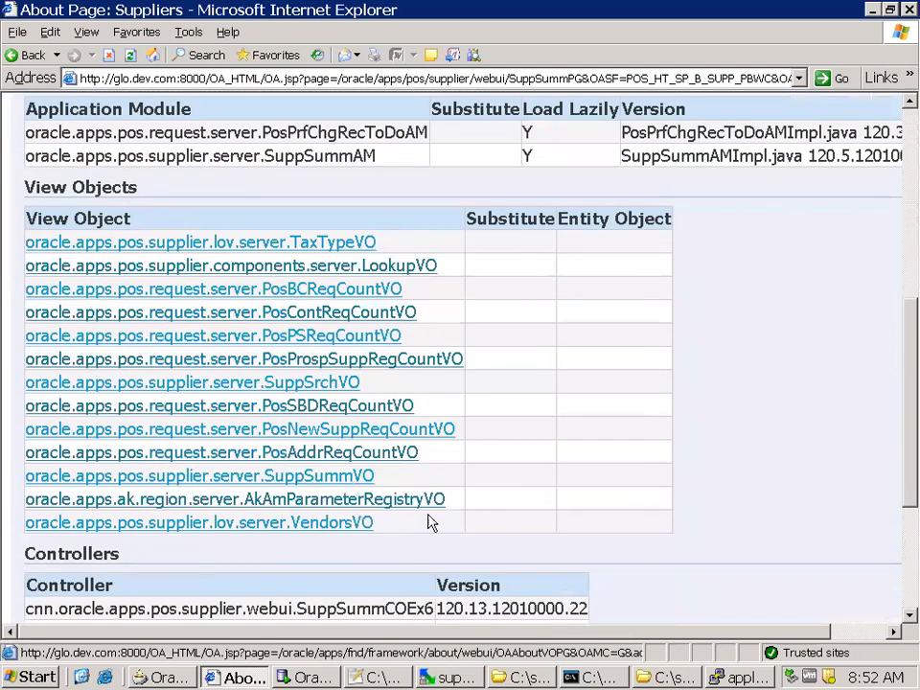
{"action": "scroll", "coordinate": [431, 520], "scroll_direction": "down", "scroll_amount": 3}
{"action": "scroll", "coordinate": [485, 517], "scroll_direction": "up", "scroll_amount": 2}
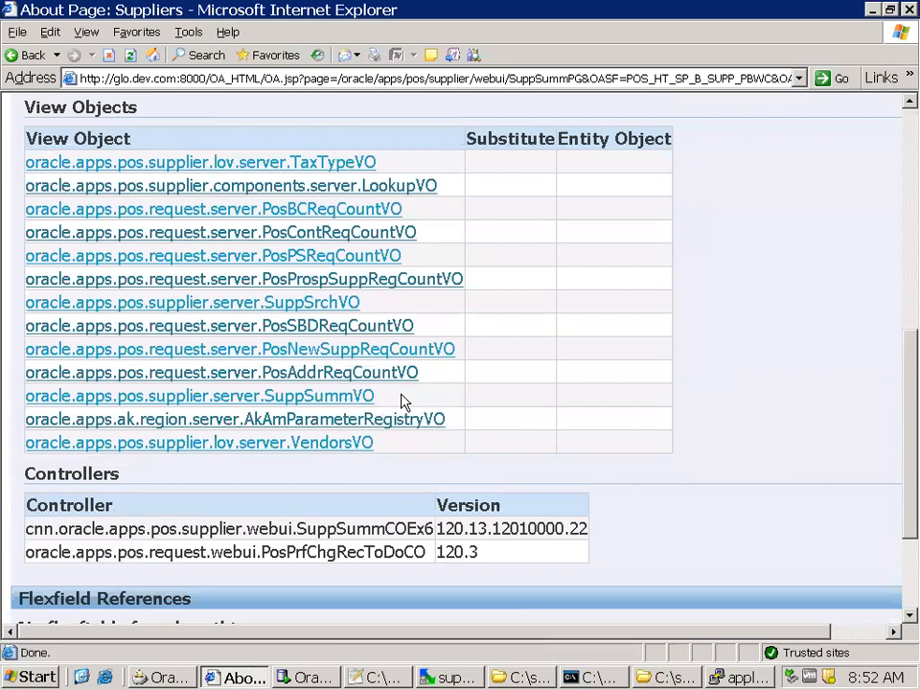
{"action": "scroll", "coordinate": [402, 402], "scroll_direction": "up", "scroll_amount": 5}
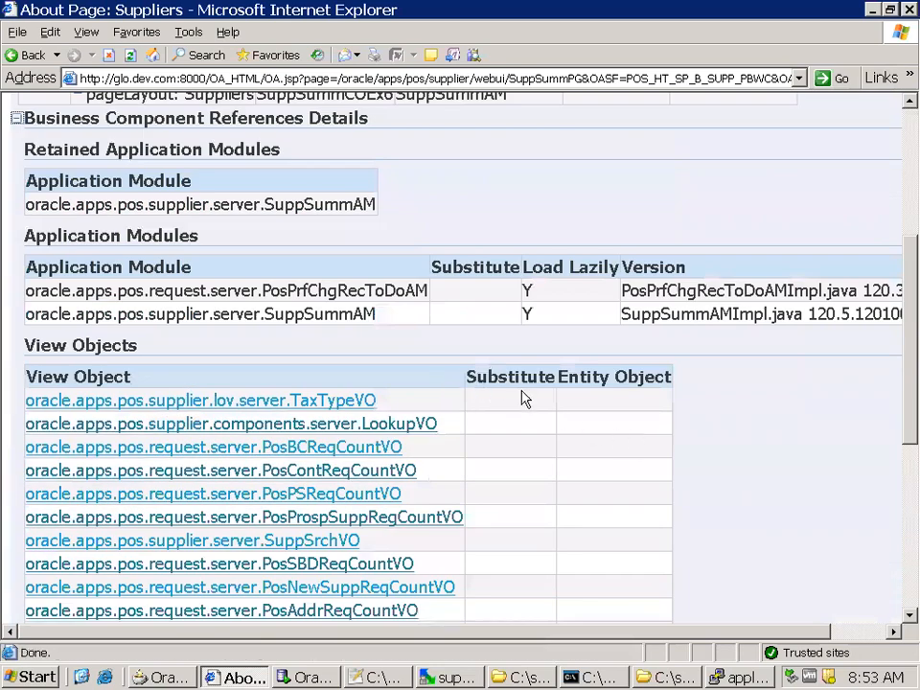
{"action": "scroll", "coordinate": [525, 399], "scroll_direction": "up", "scroll_amount": 5}
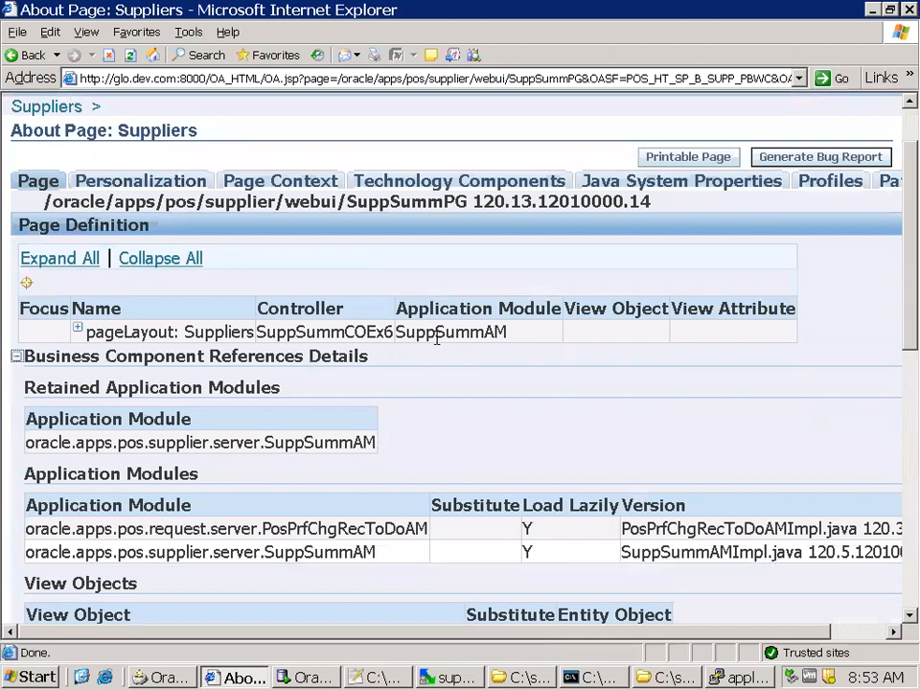
{"action": "scroll", "coordinate": [437, 341], "scroll_direction": "down", "scroll_amount": 6}
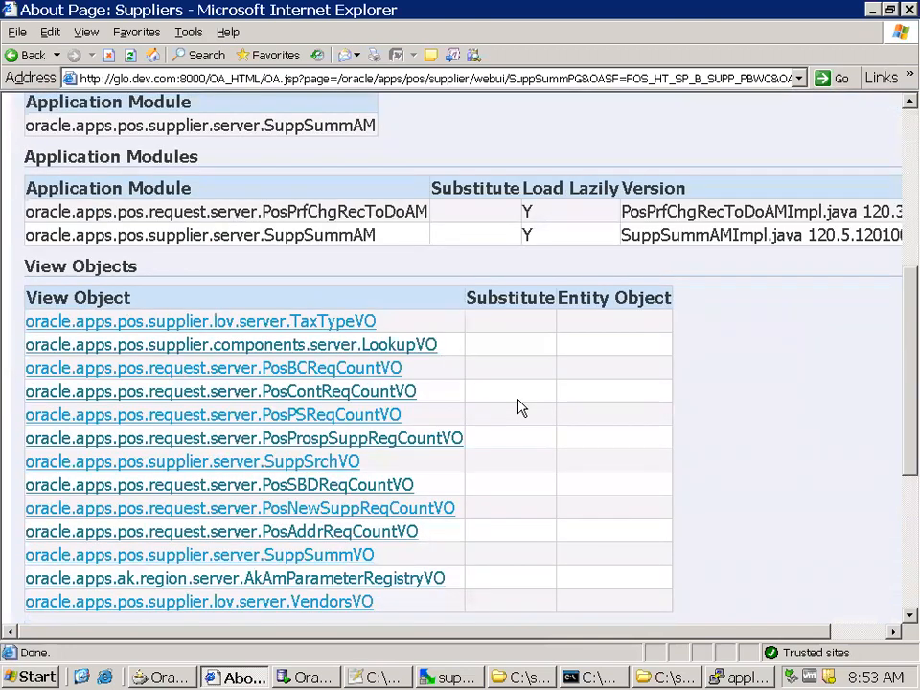
{"action": "scroll", "coordinate": [519, 406], "scroll_direction": "down", "scroll_amount": 2}
{"action": "left_click", "coordinate": [315, 478]}
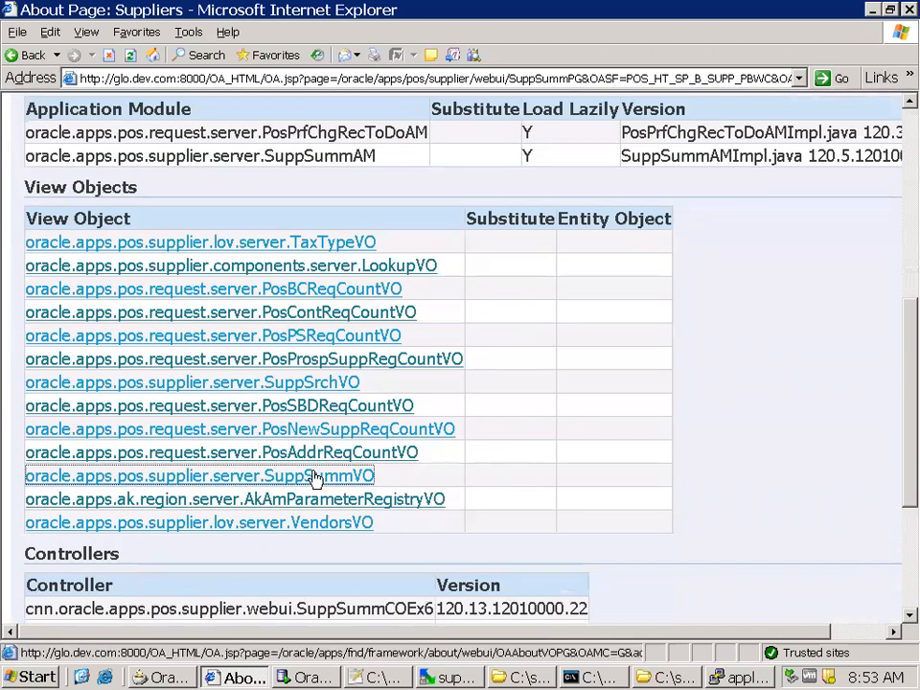
Examine the SuppSummVO details, return to the Suppliers About Page, and check the View Objects and Controllers tables
{"action": "left_click", "coordinate": [565, 269]}
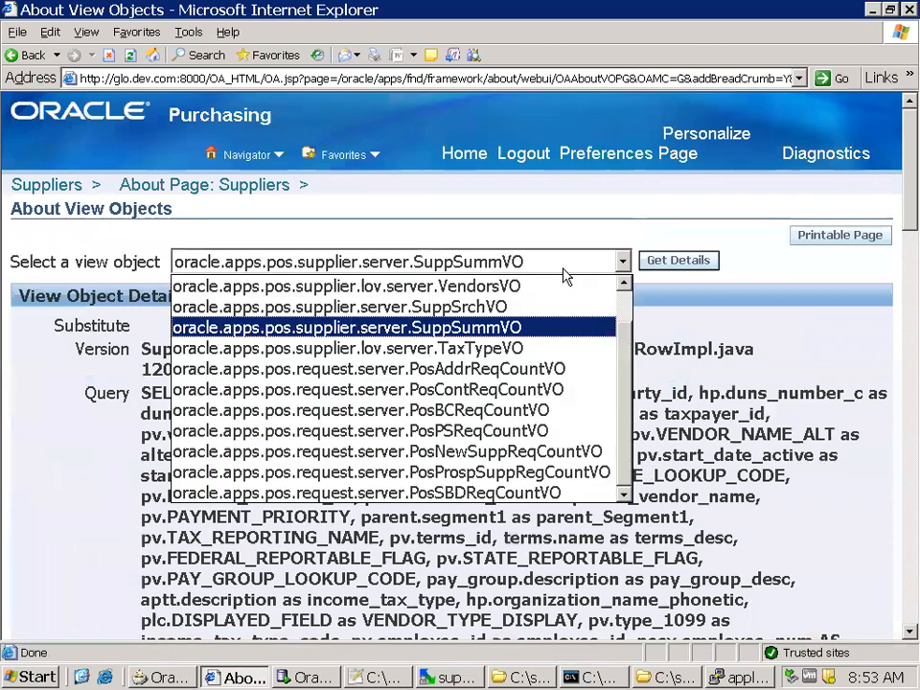
{"action": "left_click", "coordinate": [567, 276]}
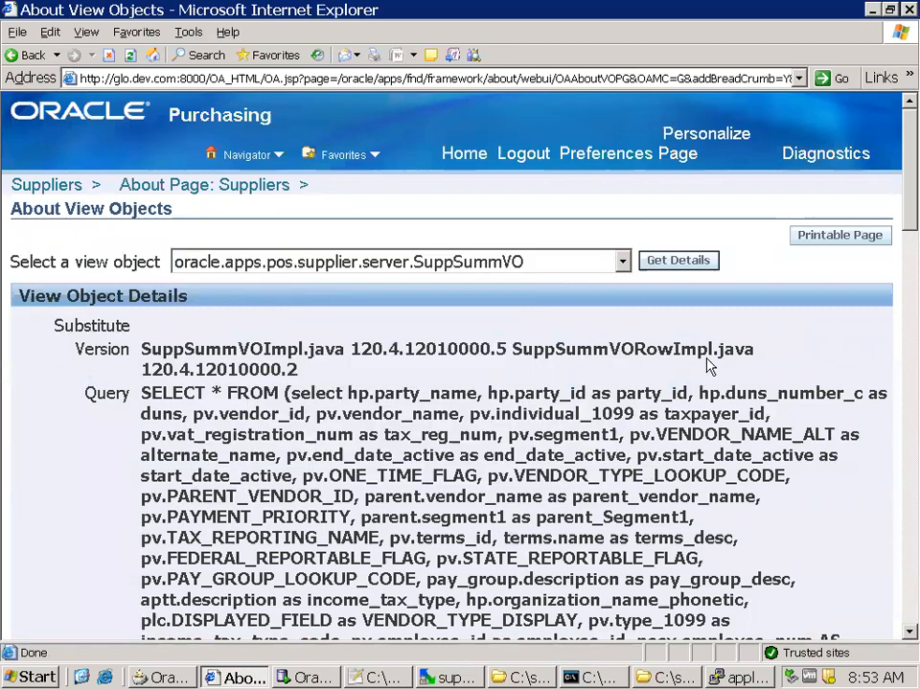
{"action": "scroll", "coordinate": [707, 365], "scroll_direction": "down", "scroll_amount": 20}
{"action": "scroll", "coordinate": [707, 371], "scroll_direction": "down", "scroll_amount": 3}
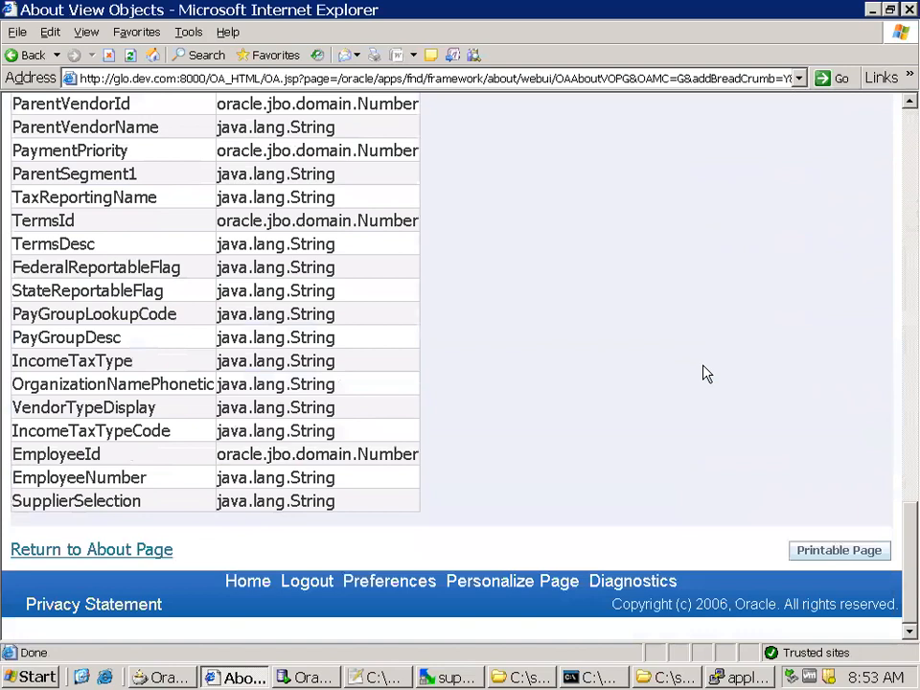
{"action": "left_click", "coordinate": [149, 553]}
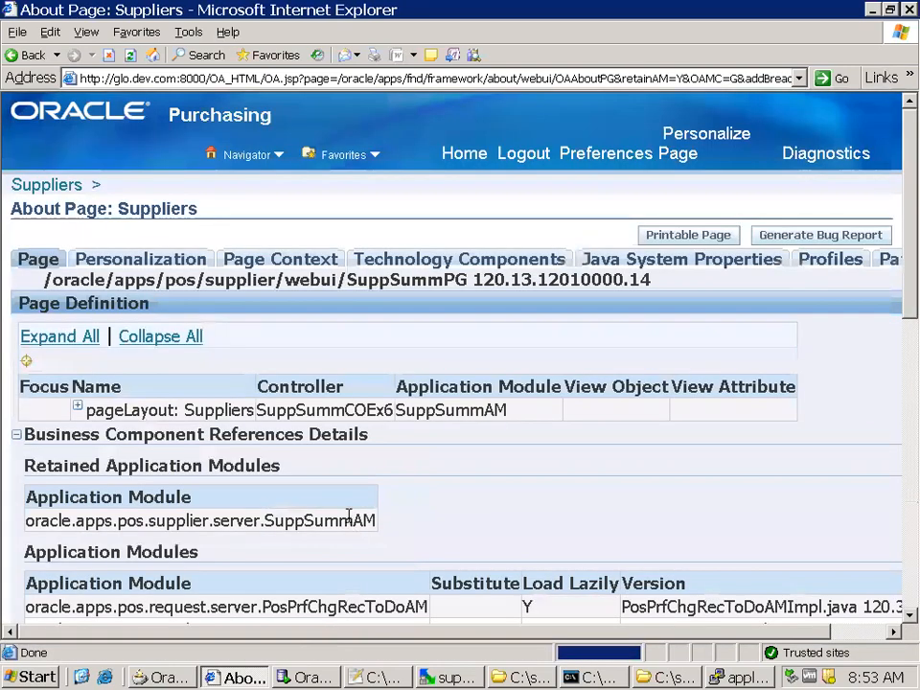
{"action": "scroll", "coordinate": [431, 561], "scroll_direction": "down", "scroll_amount": 10}
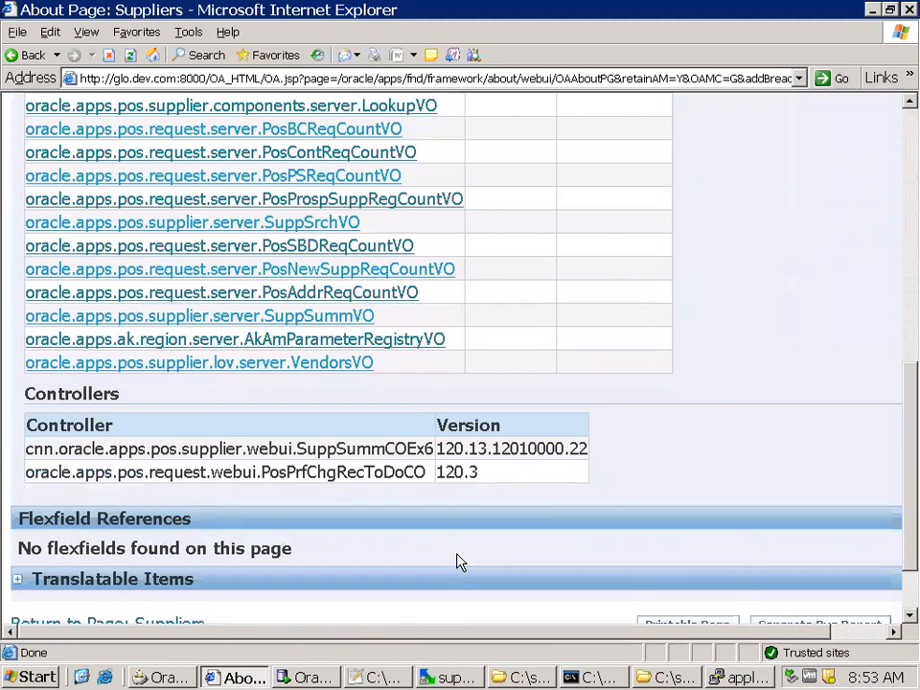
Switch to WinSCP and set the remote directory to java/classes and the local directory to C:\sreeram\jdevhome\jdev\myclasses
{"action": "left_click", "coordinate": [81, 677]}
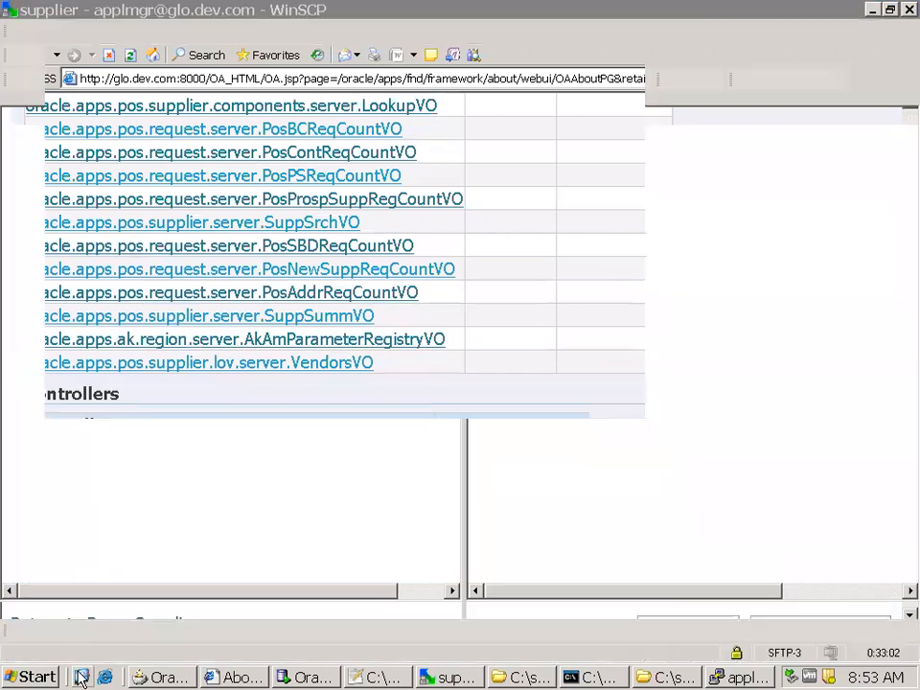
{"action": "left_click", "coordinate": [451, 677]}
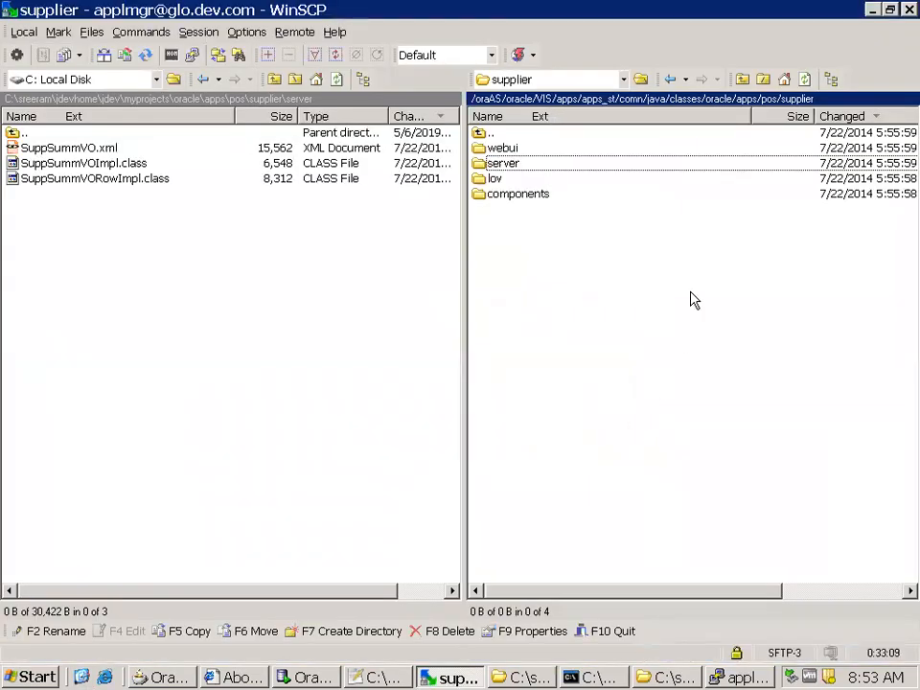
{"action": "left_click", "coordinate": [676, 100]}
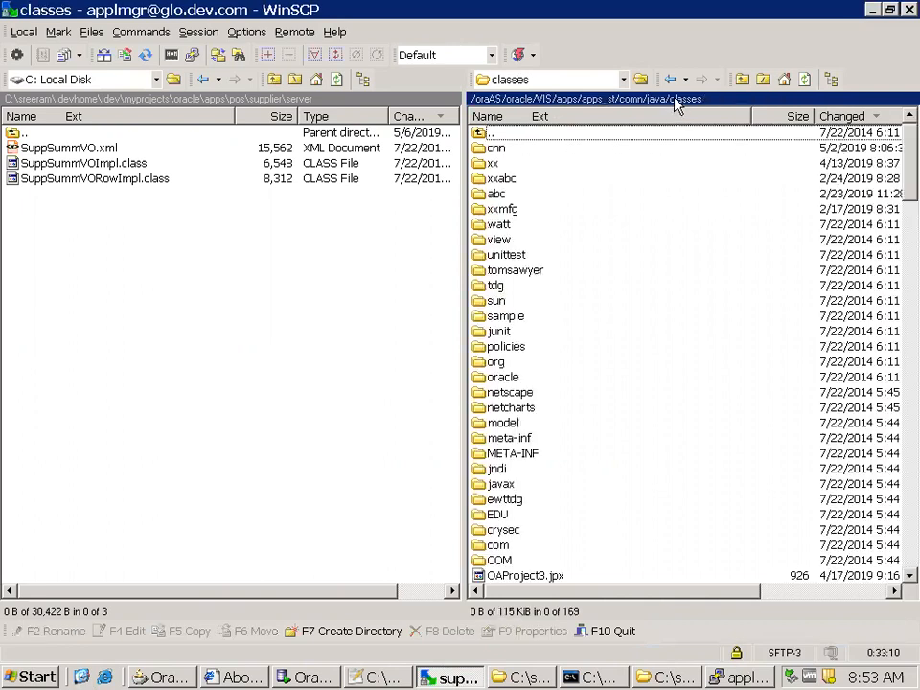
{"action": "left_click", "coordinate": [155, 100]}
{"action": "left_click", "coordinate": [109, 100]}
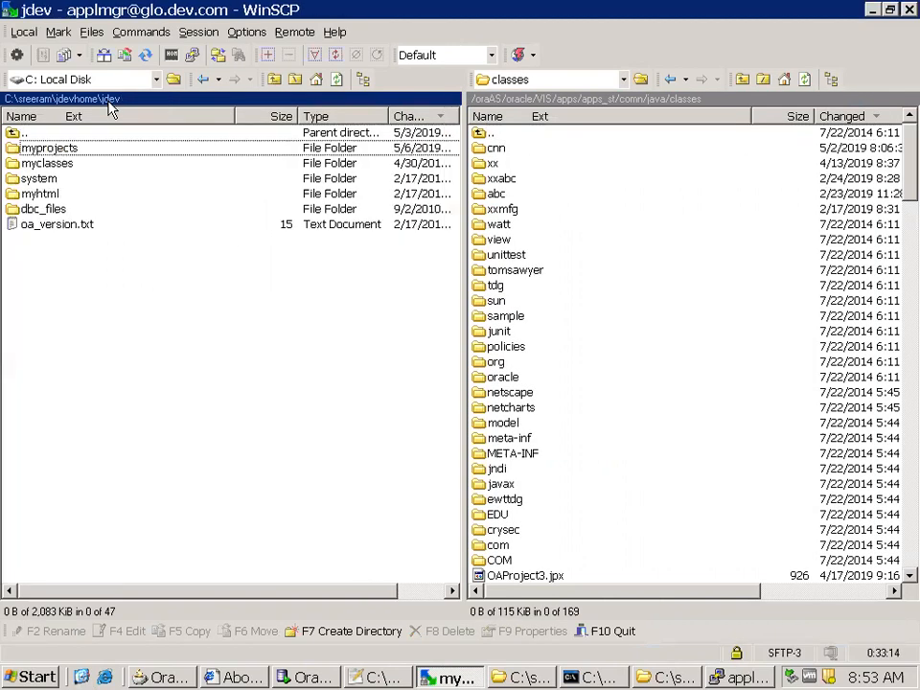
{"action": "double_click", "coordinate": [70, 166]}
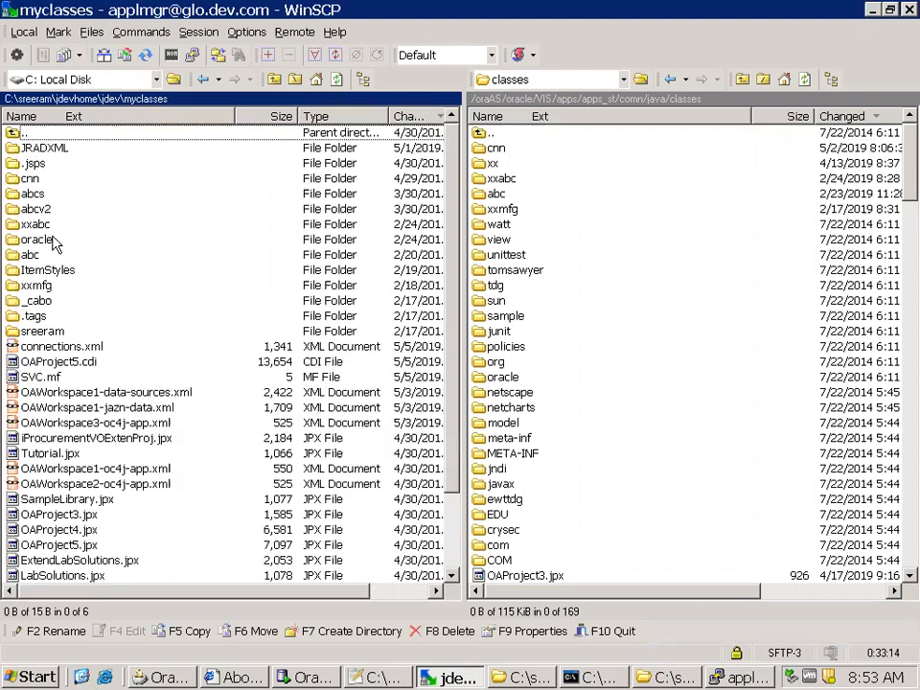
Copy the local cnn folder to the remote /oraAS/oracle/VIS/apps/apps_st/comn/java/classes directory using the Binary transfer type
{"action": "left_click", "coordinate": [68, 182]}
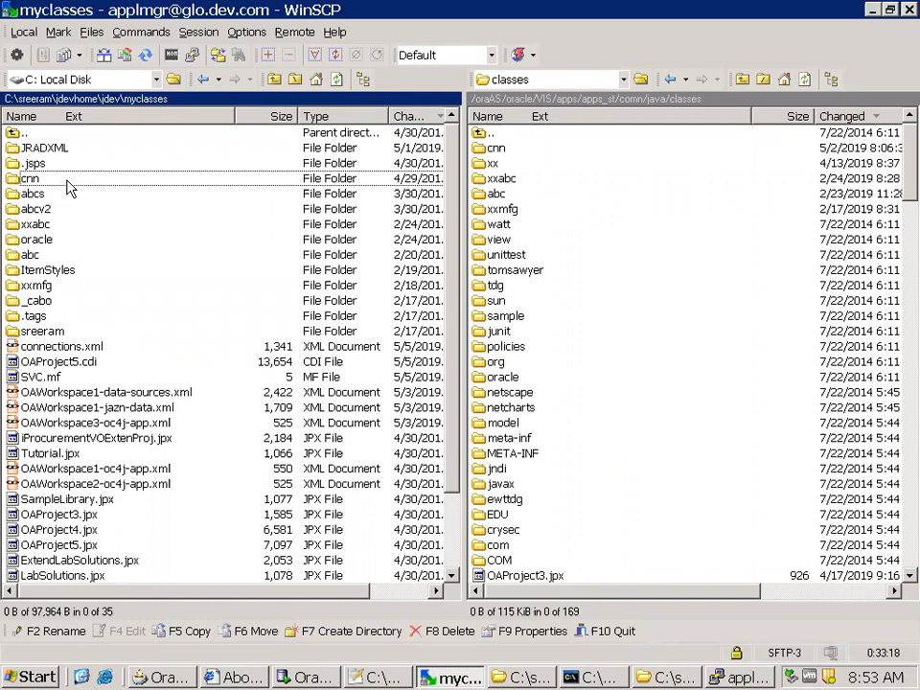
{"action": "key", "text": "F5"}
{"action": "left_click", "coordinate": [487, 412]}
{"action": "key", "text": "F5"}
{"action": "left_click", "coordinate": [292, 409]}
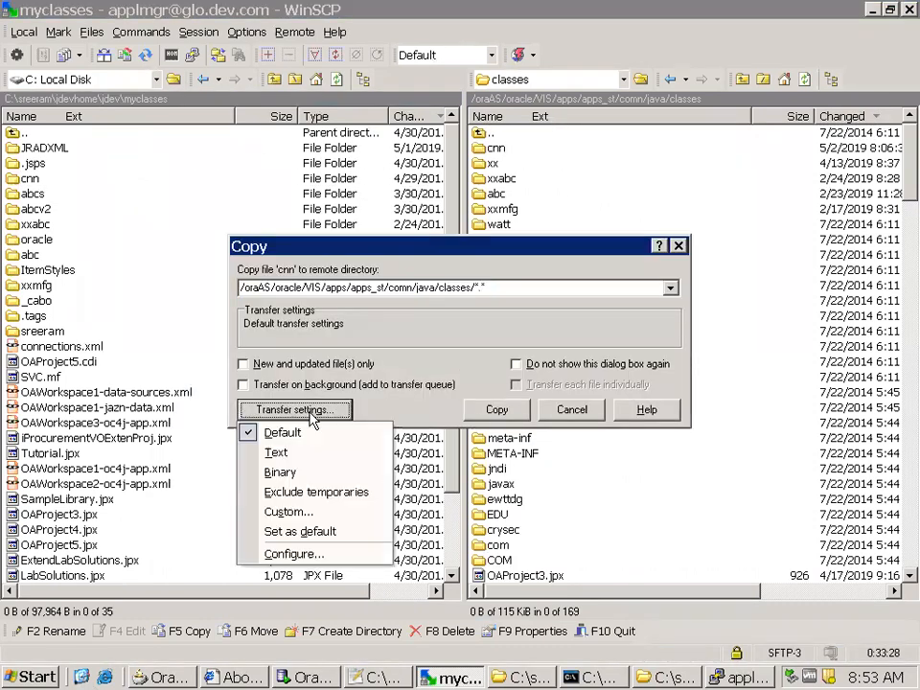
{"action": "left_click", "coordinate": [279, 472]}
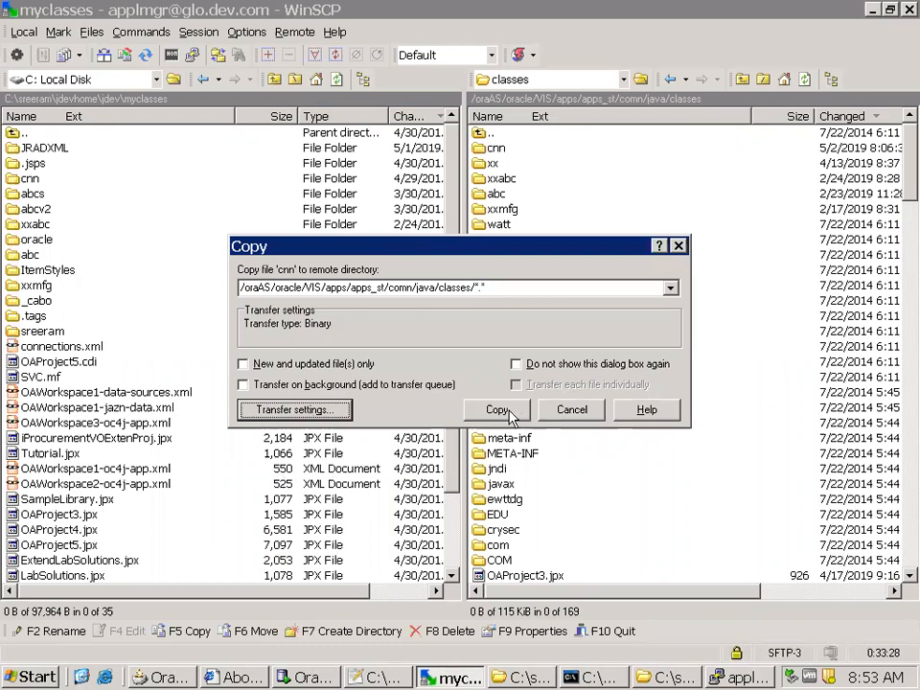
{"action": "left_click", "coordinate": [496, 410]}
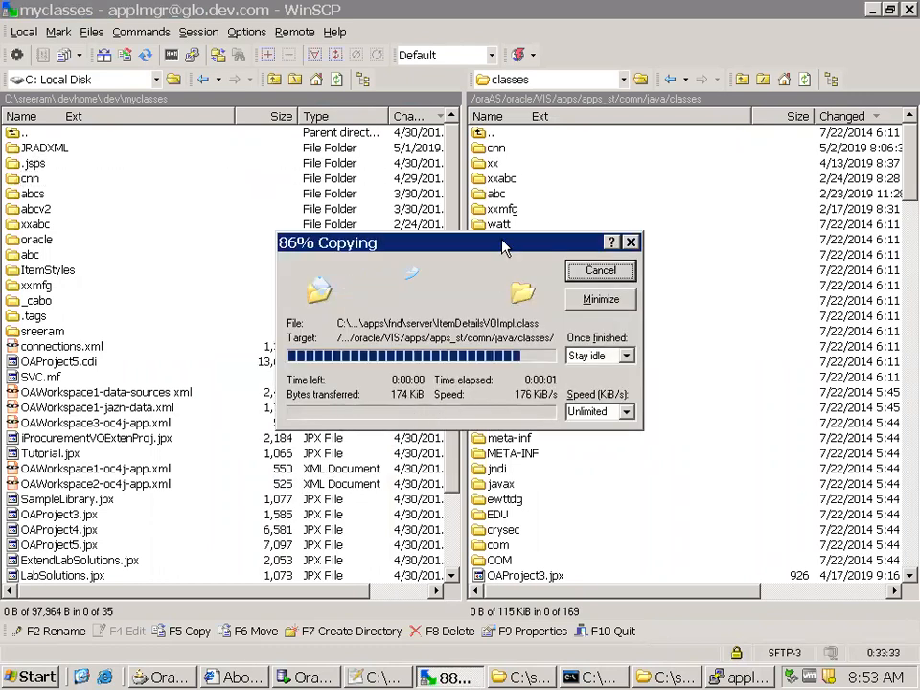
Check the remote cnn/oracle/apps/pos/supplier directory and its webui folder for the uploaded files
{"action": "double_click", "coordinate": [493, 149]}
{"action": "double_click", "coordinate": [504, 150]}
{"action": "double_click", "coordinate": [503, 150]}
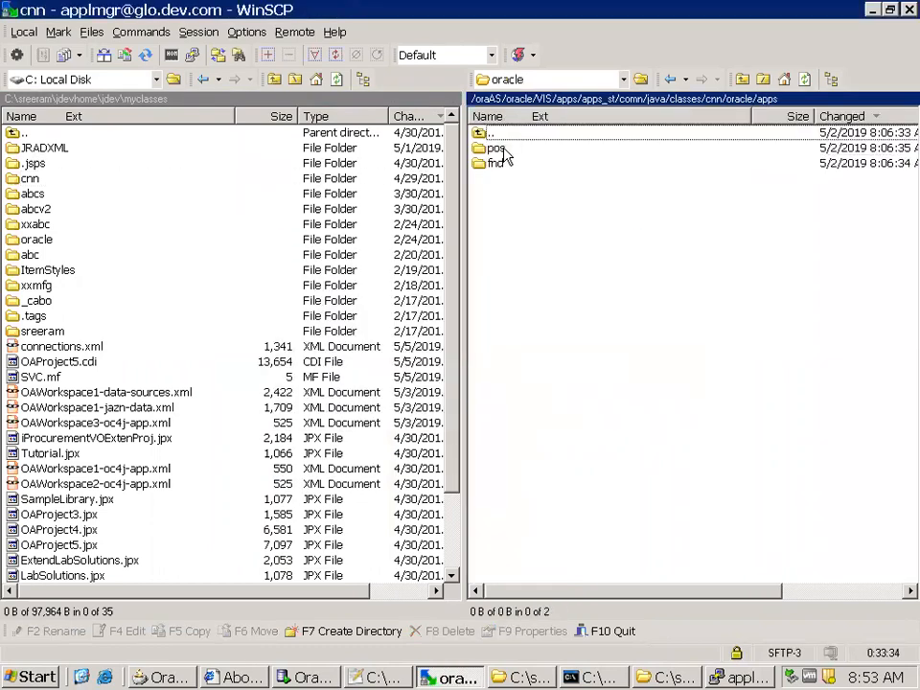
{"action": "double_click", "coordinate": [535, 151]}
{"action": "double_click", "coordinate": [533, 150]}
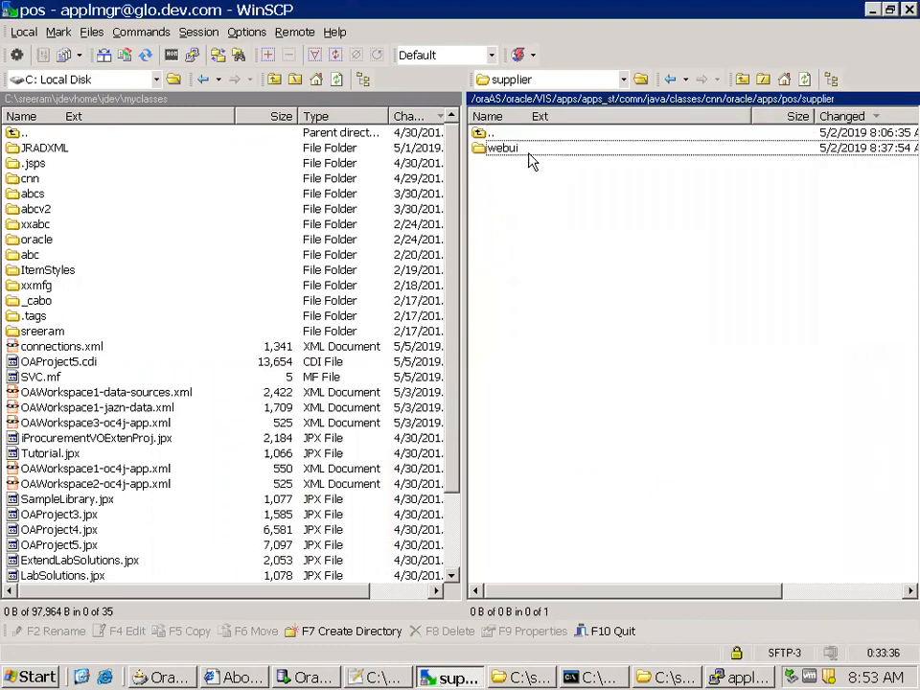
{"action": "double_click", "coordinate": [532, 150]}
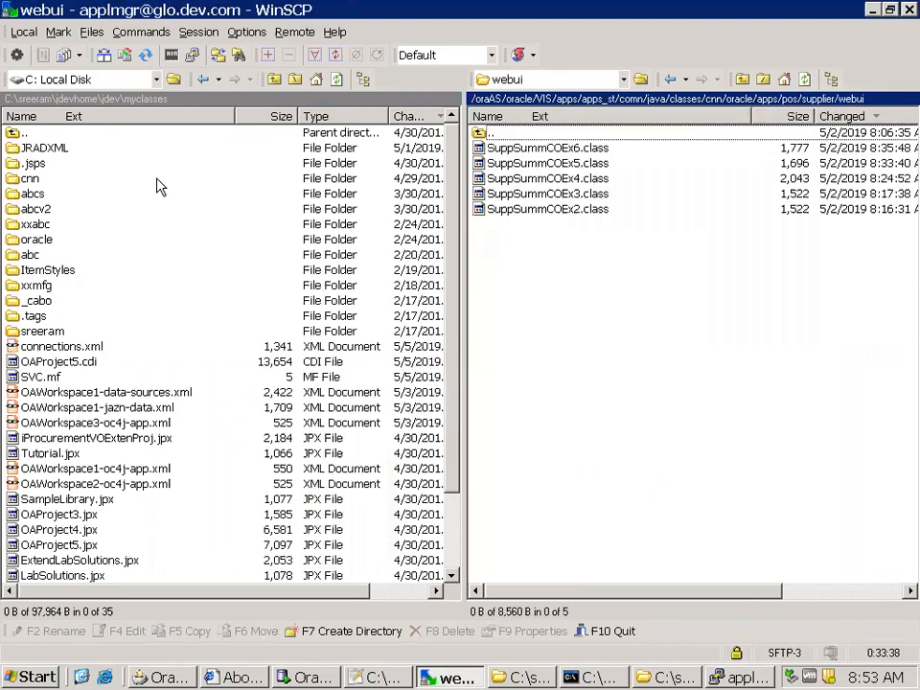
{"action": "left_click", "coordinate": [798, 100]}
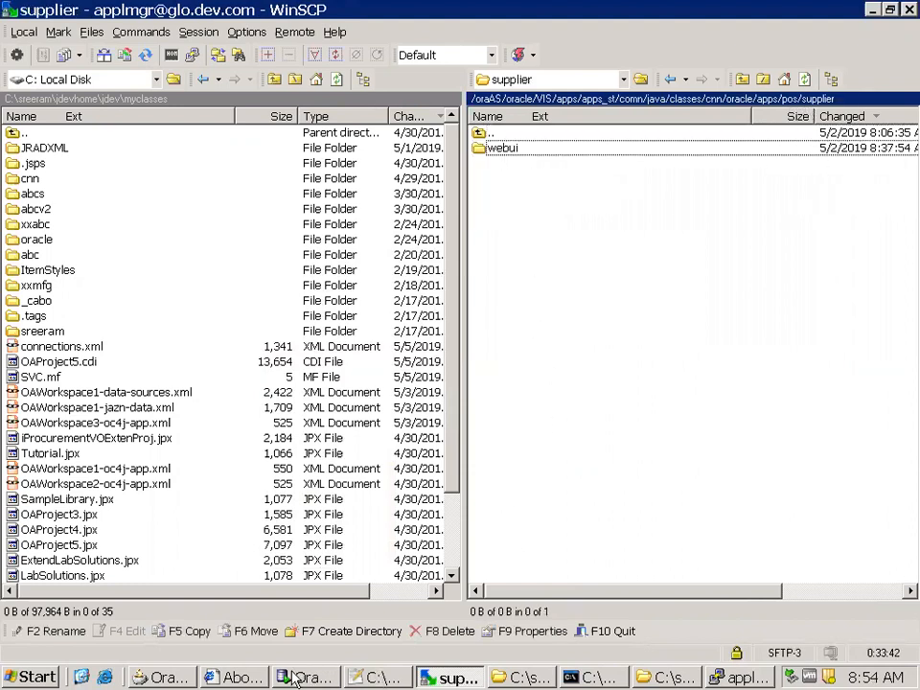
Switch to JDeveloper and compile the cnn.oracle.apps.pos package in SupplierVOSubstiProj
{"action": "left_click", "coordinate": [168, 678]}
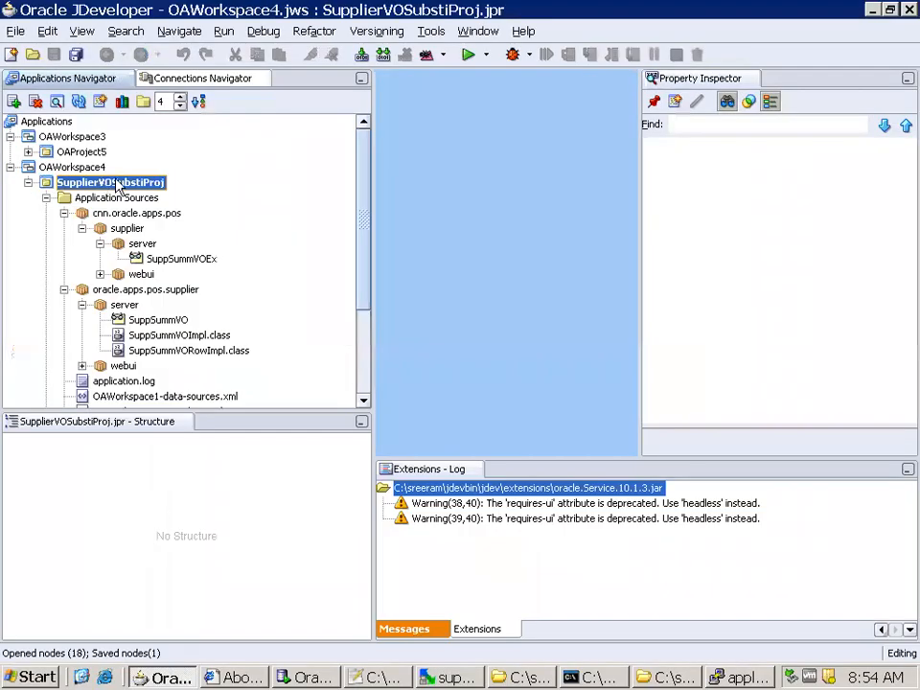
{"action": "left_click", "coordinate": [125, 218]}
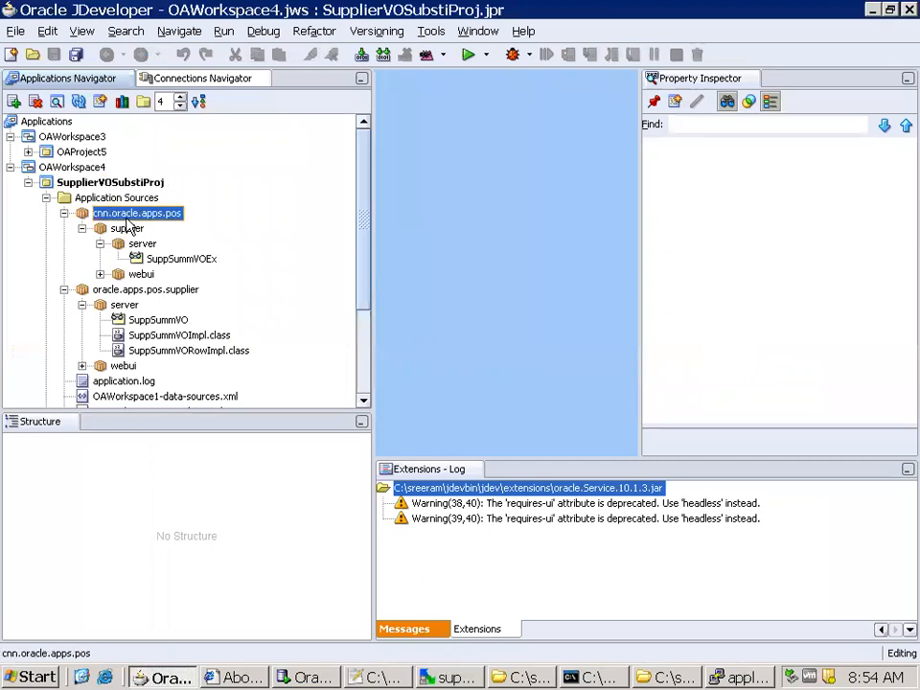
{"action": "right_click", "coordinate": [128, 220]}
{"action": "left_click", "coordinate": [190, 525]}
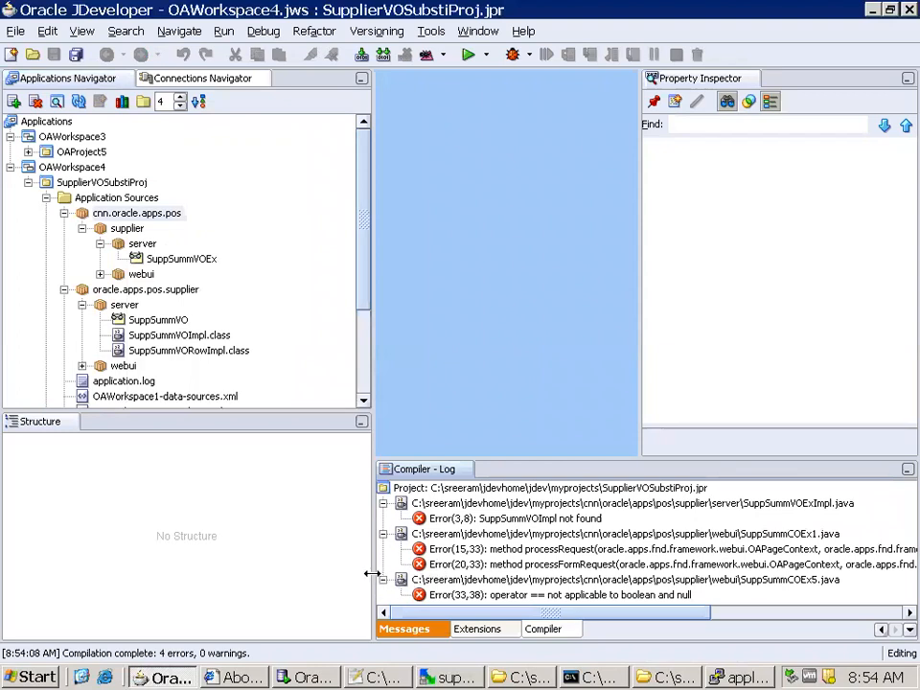
Review the compiler log, open the SuppSummVOExImpl.java source from its import error, and maximize the editor
{"action": "left_click_drag", "start_coordinate": [372, 575], "coordinate": [257, 577]}
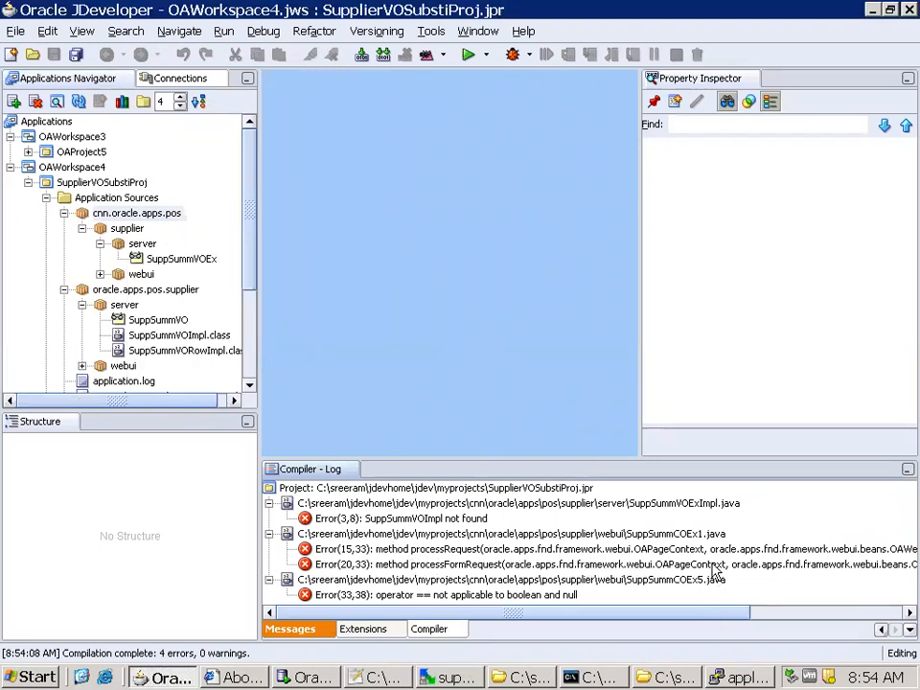
{"action": "scroll", "coordinate": [689, 587], "scroll_direction": "right", "scroll_amount": 1}
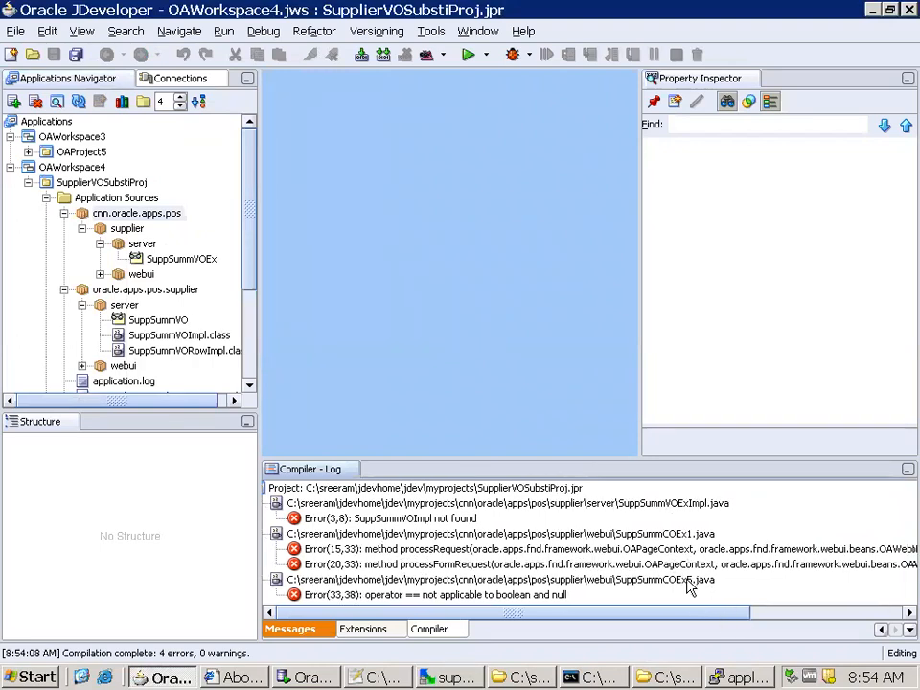
{"action": "scroll", "coordinate": [688, 589], "scroll_direction": "left", "scroll_amount": 1}
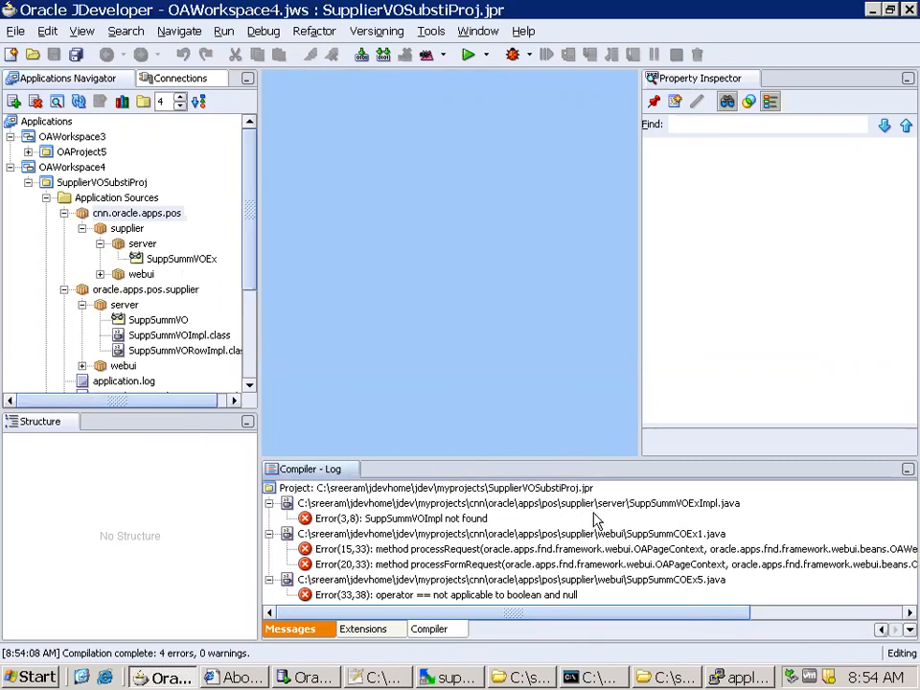
{"action": "left_click", "coordinate": [432, 519]}
{"action": "double_click", "coordinate": [444, 526]}
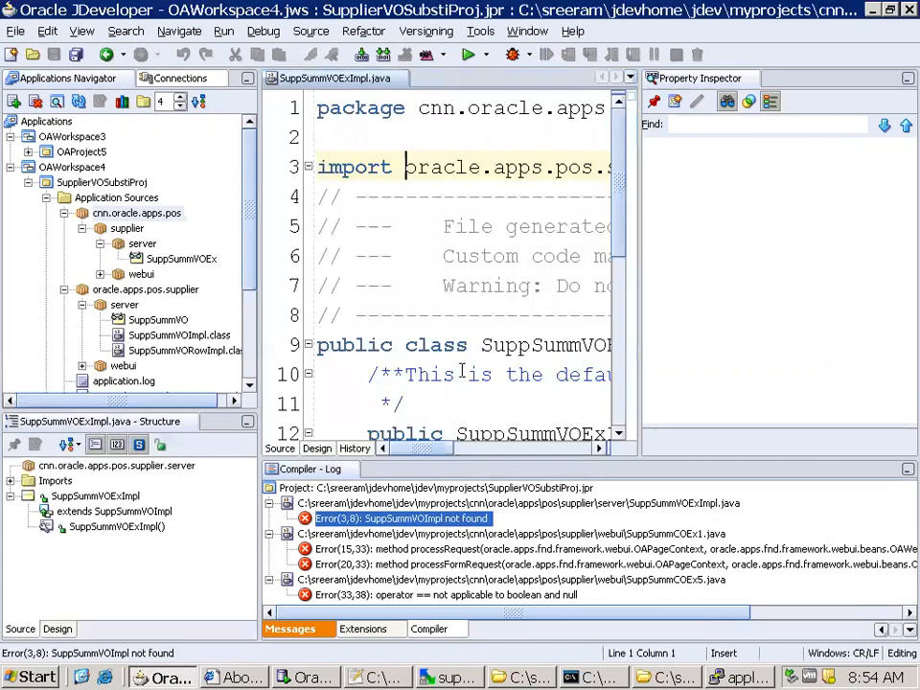
{"action": "double_click", "coordinate": [355, 85]}
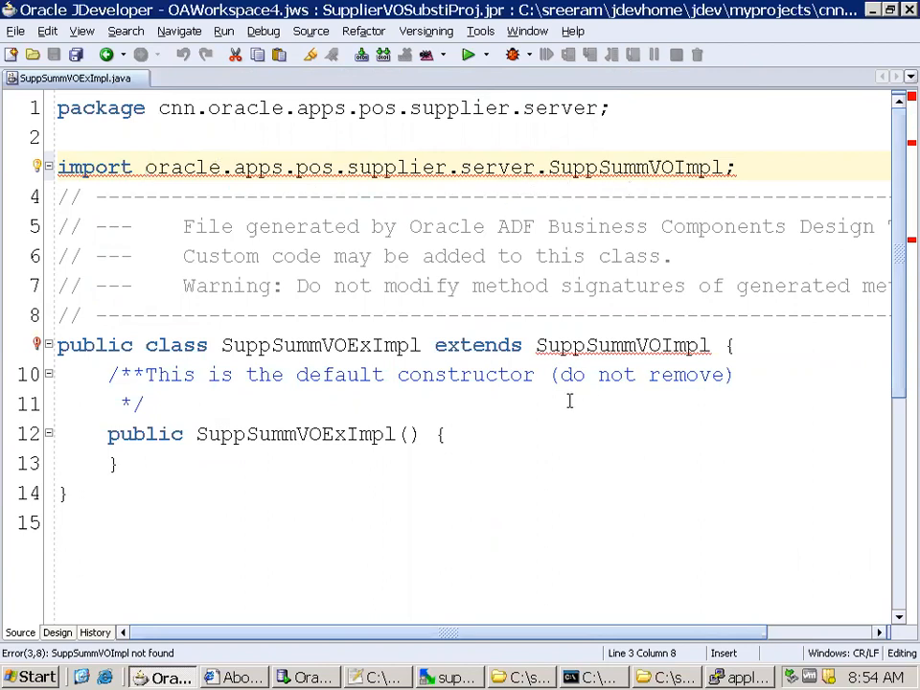
Switch to WinSCP and open the local myclasses\oracle\apps\pos\supplier folder
{"action": "left_click", "coordinate": [449, 677]}
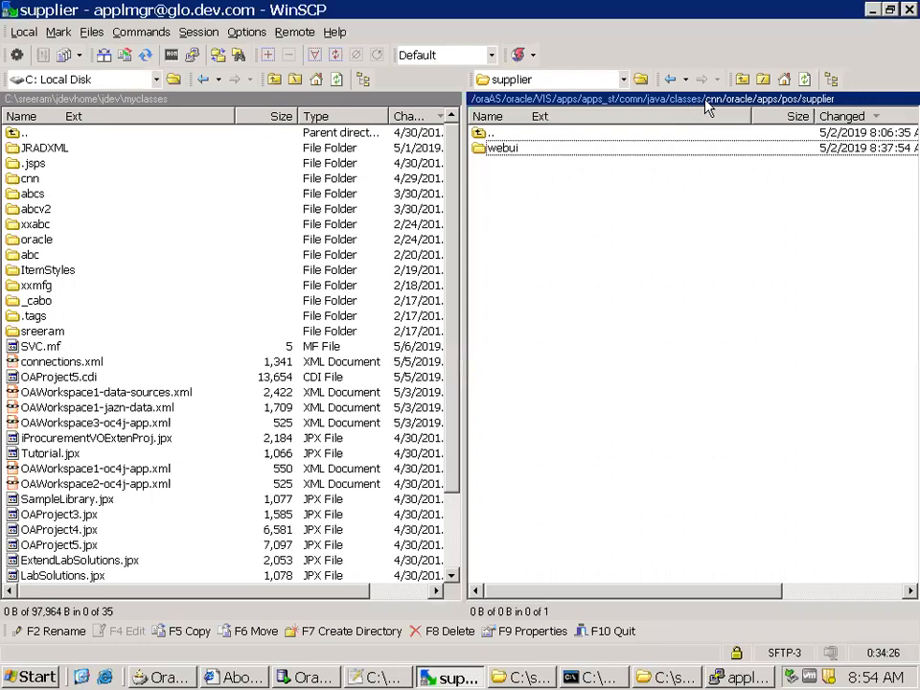
{"action": "double_click", "coordinate": [74, 242]}
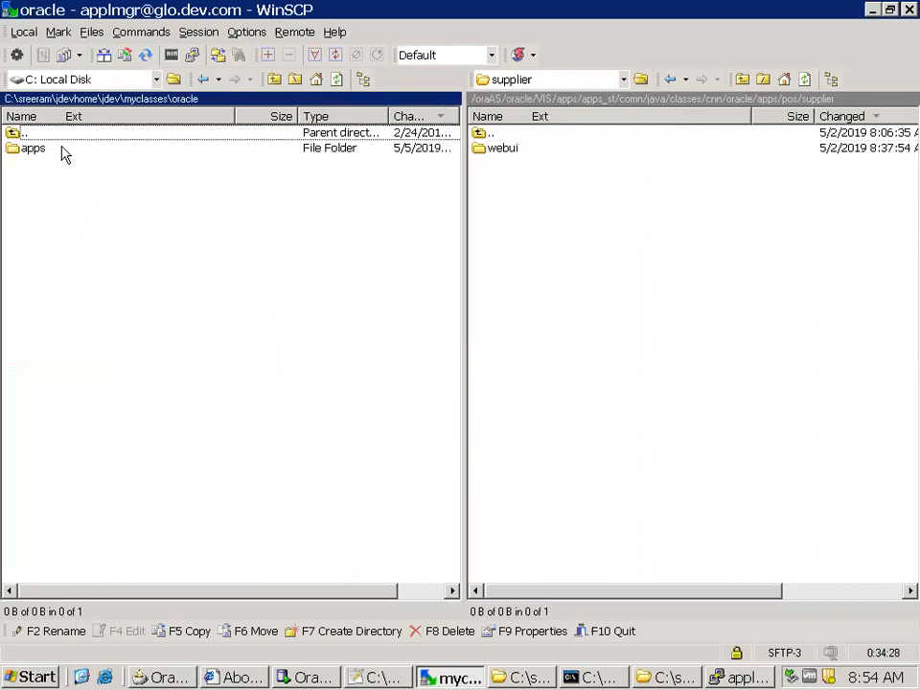
{"action": "double_click", "coordinate": [34, 148]}
{"action": "double_click", "coordinate": [55, 164]}
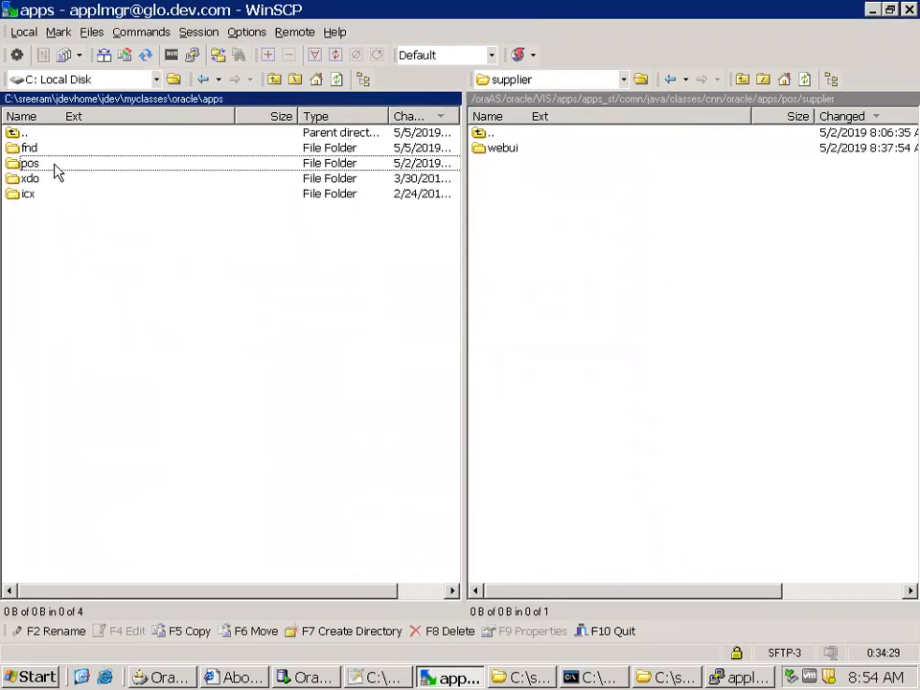
{"action": "double_click", "coordinate": [58, 151]}
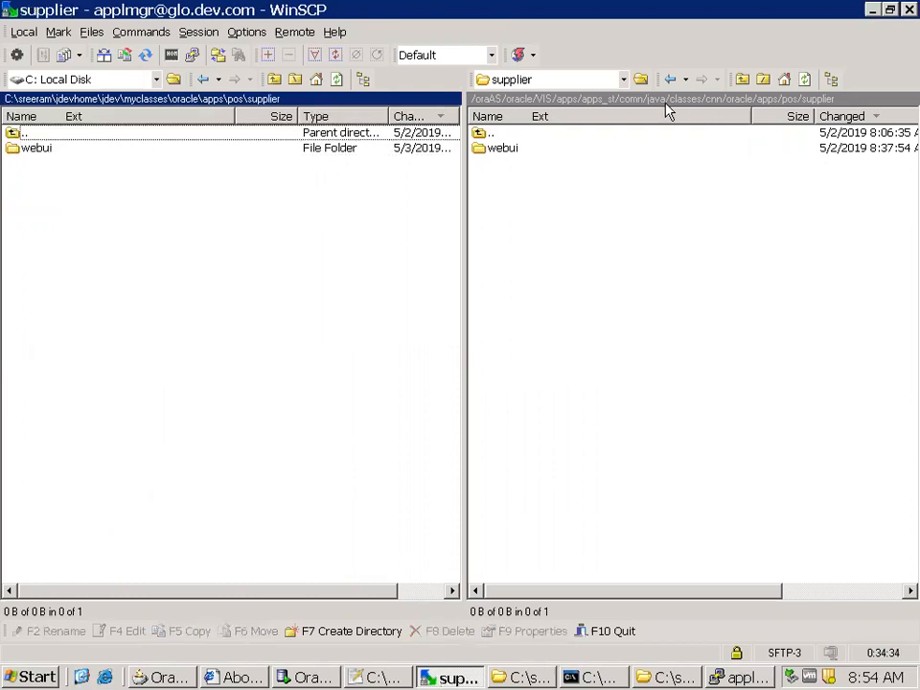
Open the remote java/classes/oracle/apps directory in place of the custom cnn directory
{"action": "left_click", "coordinate": [789, 99]}
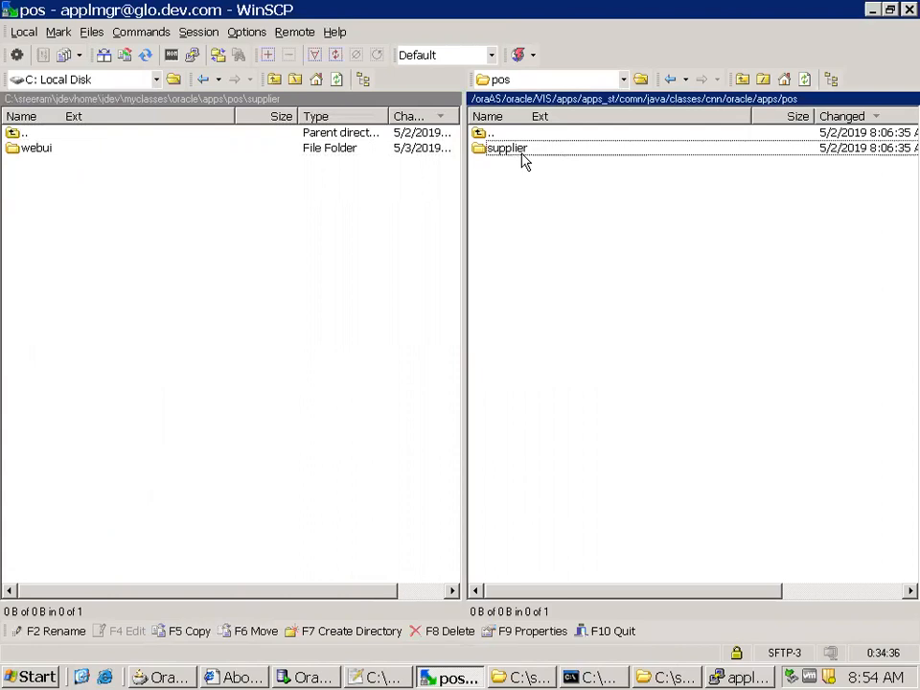
{"action": "left_click", "coordinate": [692, 99]}
{"action": "key", "text": "o"}
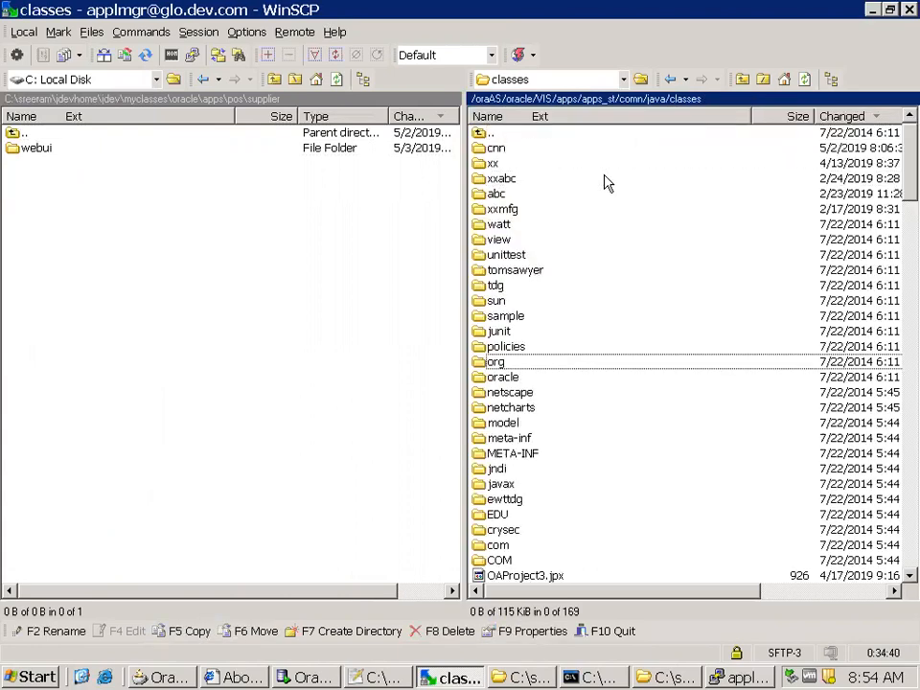
{"action": "key", "text": "Return"}
{"action": "key", "text": "BackSpace"}
{"action": "key", "text": "Down"}
{"action": "key", "text": "Return"}
{"action": "key", "text": "a"}
{"action": "key", "text": "p"}
{"action": "key", "text": "Return"}
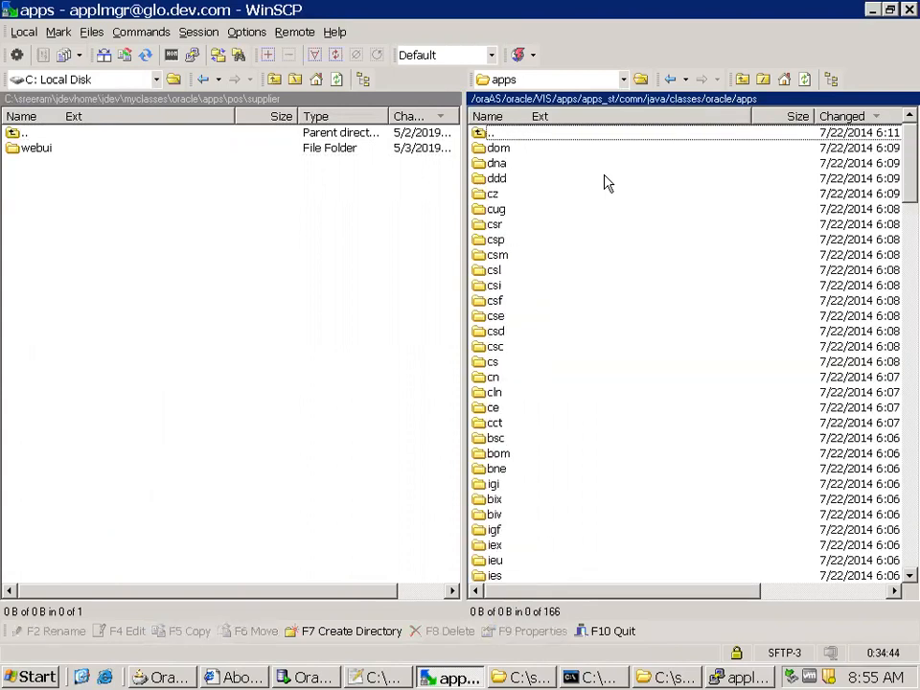
Open the pos folder within the remote oracle/apps directory
{"action": "left_click", "coordinate": [602, 211]}
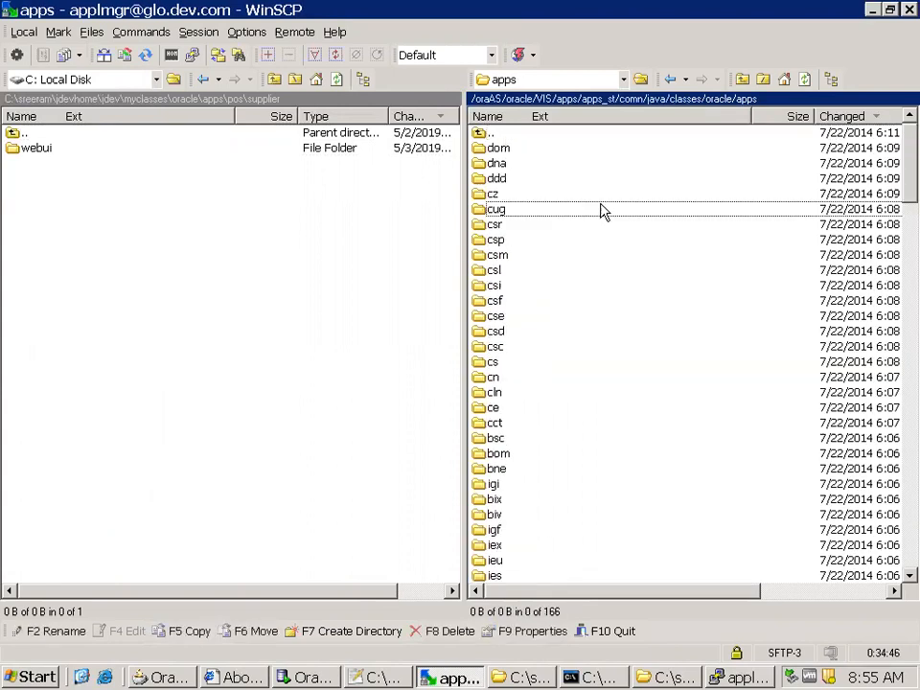
{"action": "key", "text": "p"}
{"action": "key", "text": "o"}
{"action": "key", "text": "s"}
{"action": "key", "text": "Return"}
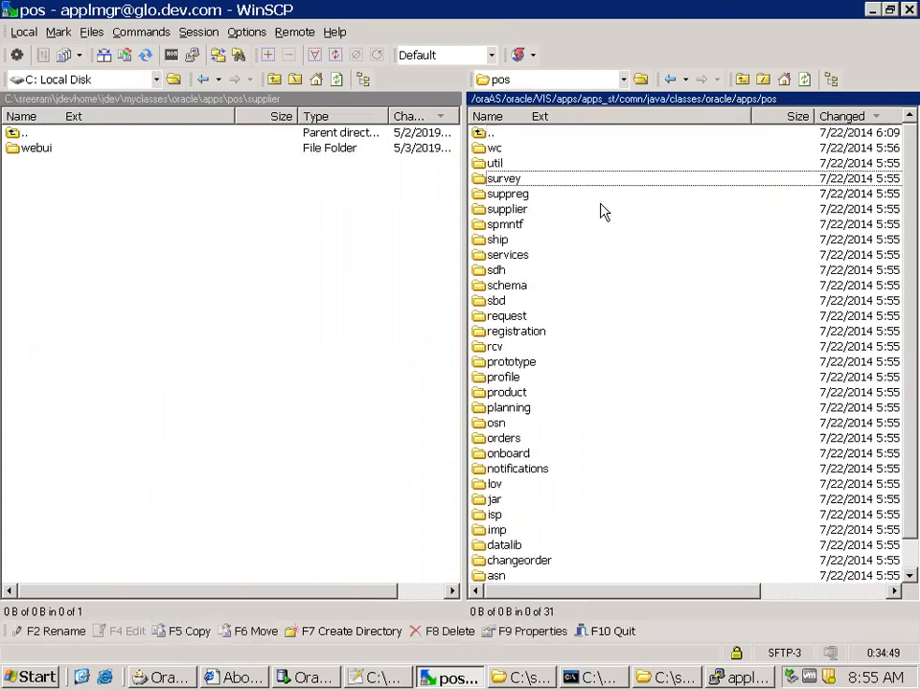
{"action": "key", "text": "u"}
{"action": "key", "text": "p"}
{"action": "key", "text": "p"}
{"action": "key", "text": "l"}
{"action": "key", "text": "Return"}
{"action": "key", "text": "s"}
{"action": "key", "text": "Return"}
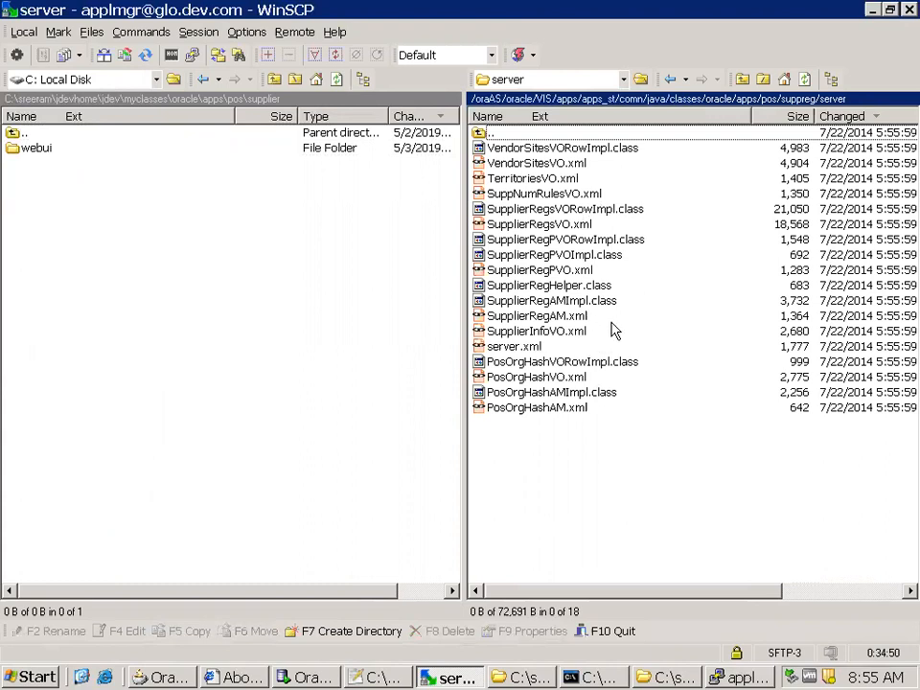
{"action": "left_click", "coordinate": [770, 100]}
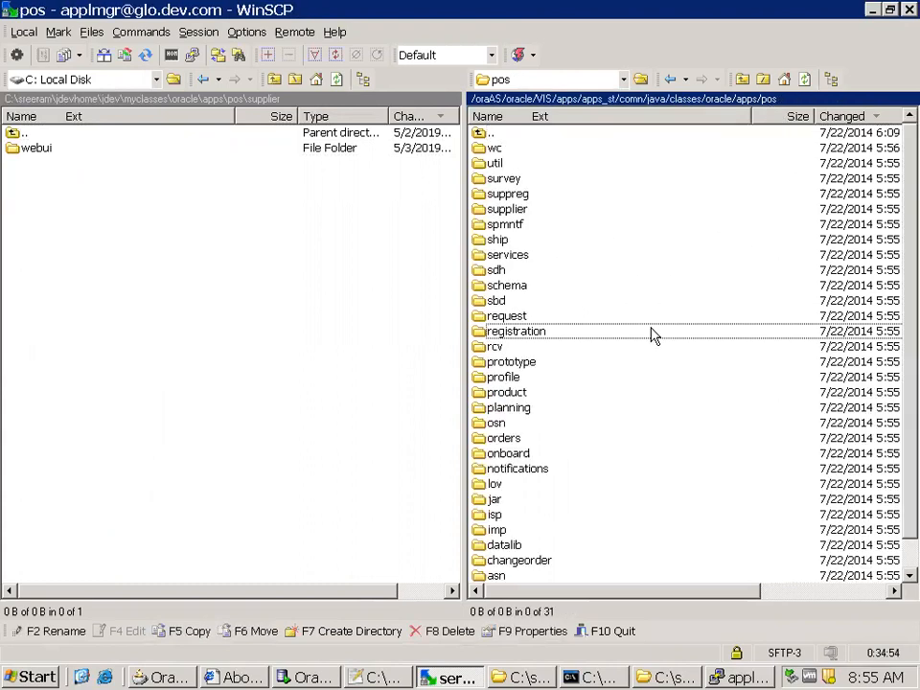
Open the supplier/server folder within the remote oracle/apps/pos directory
{"action": "key", "text": "Return"}
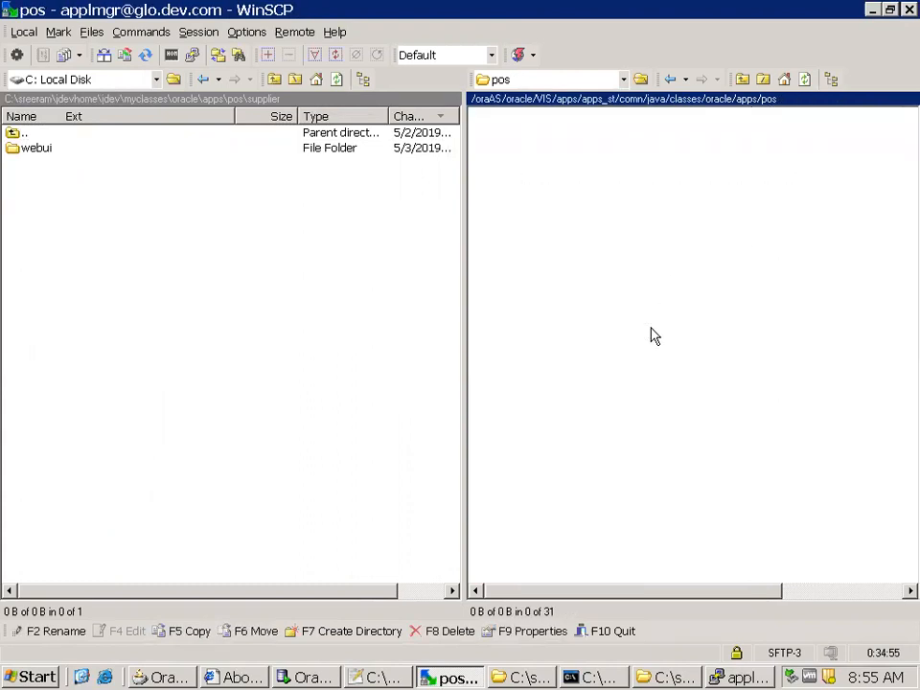
{"action": "key", "text": "Down"}
{"action": "key", "text": "Return"}
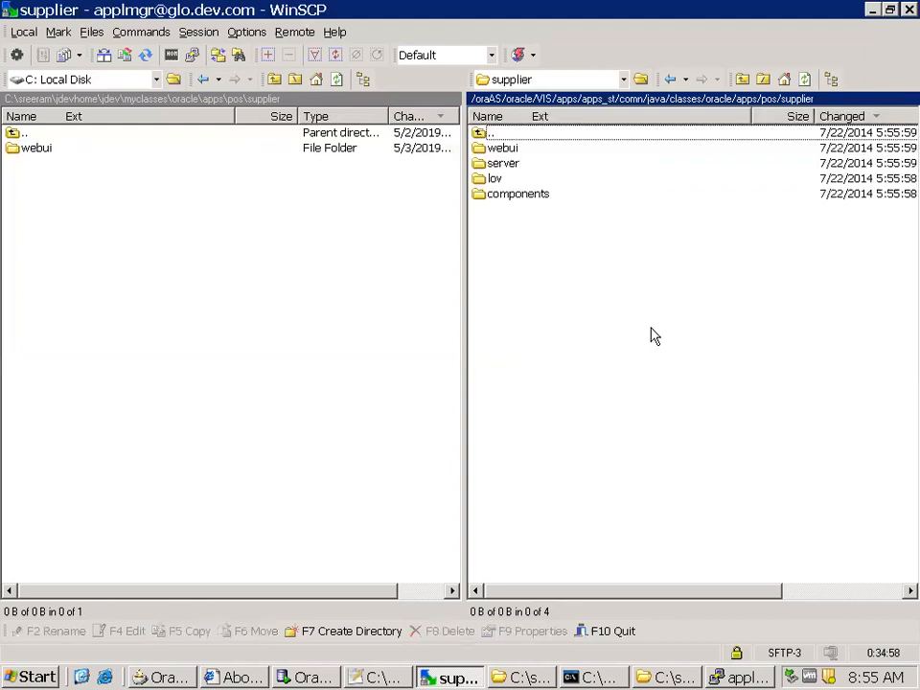
{"action": "key", "text": "Down"}
{"action": "key", "text": "Down"}
{"action": "key", "text": "Return"}
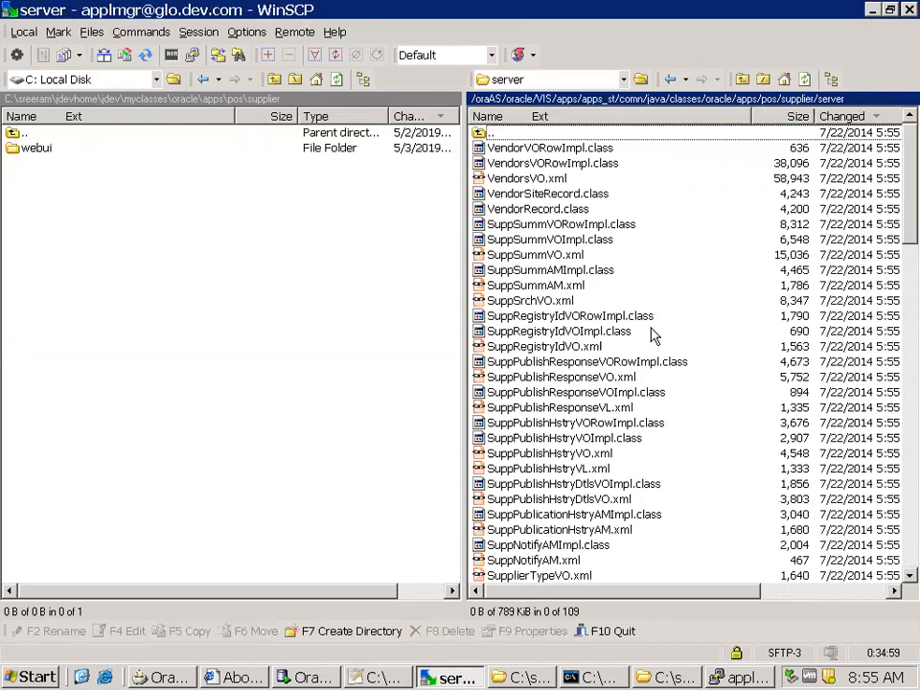
Copy SuppSummVORowImpl.class, SuppSummVOImpl.class and SuppSummVO.xml from the remote server directory to the local supplier folder
{"action": "left_click", "coordinate": [581, 227]}
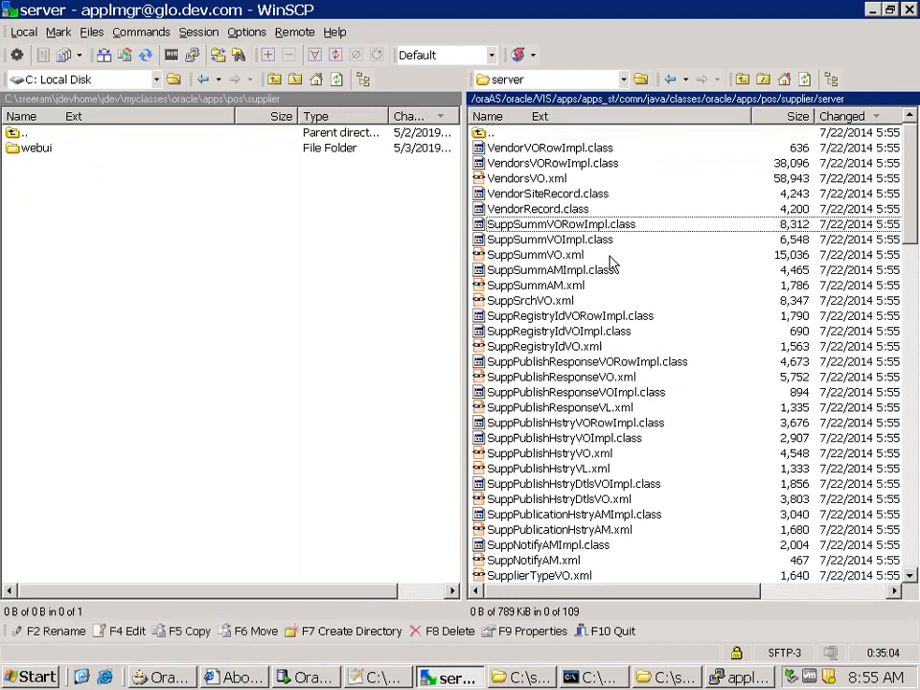
{"action": "left_click", "coordinate": [606, 240]}
{"action": "left_click", "coordinate": [606, 254], "text": "shift"}
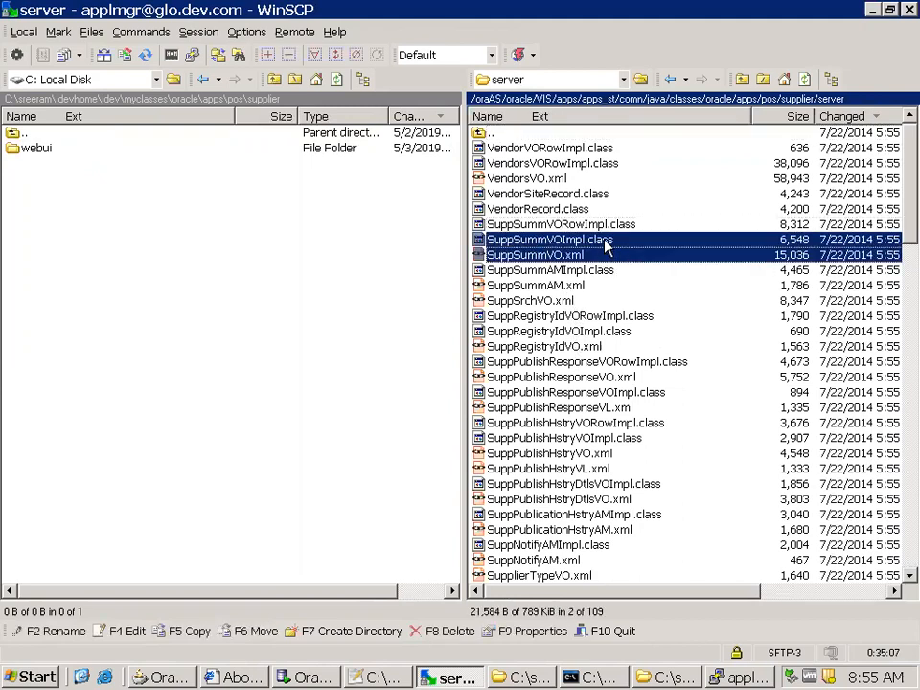
{"action": "left_click", "coordinate": [610, 226], "text": "ctrl"}
{"action": "key", "text": "F5"}
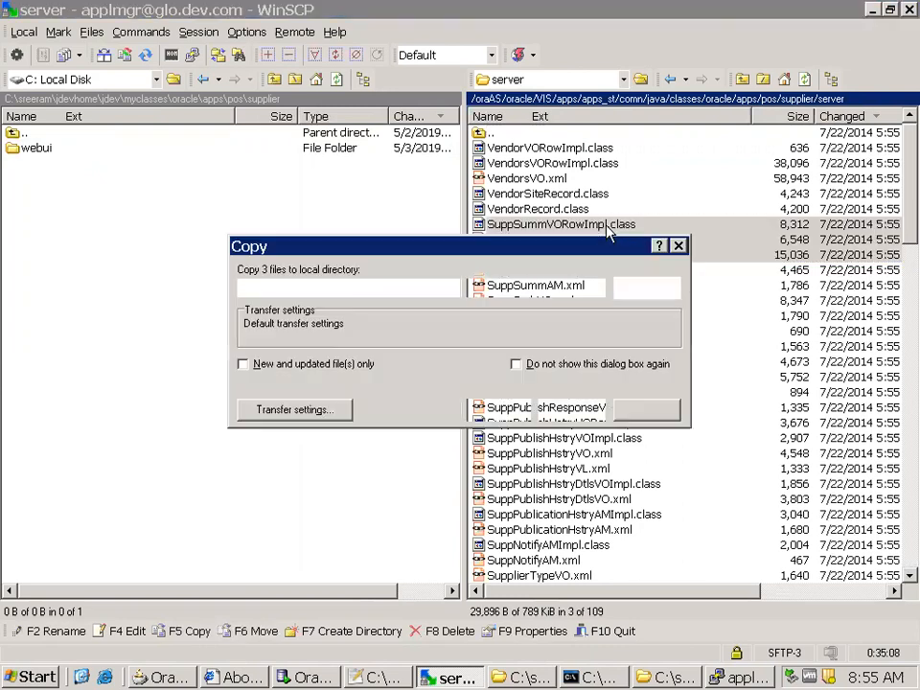
{"action": "left_click", "coordinate": [314, 412]}
{"action": "left_click", "coordinate": [294, 473]}
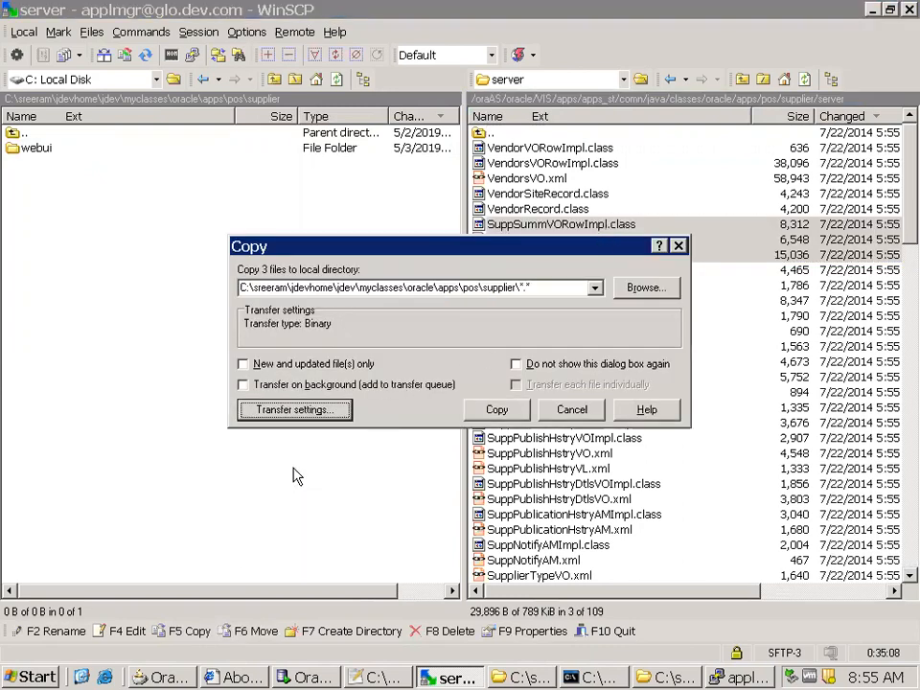
{"action": "left_click", "coordinate": [496, 409]}
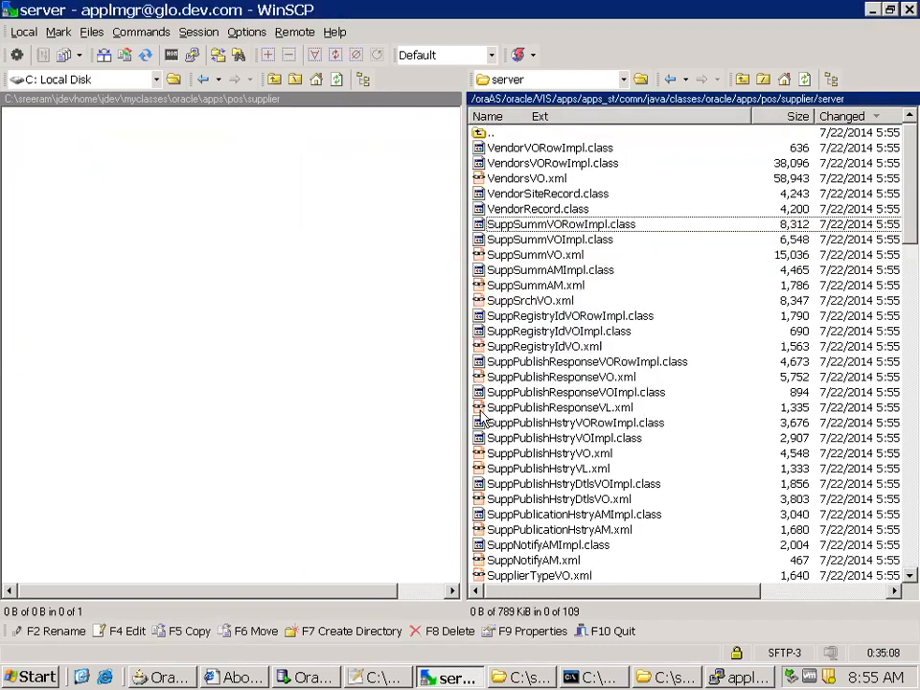
Create a folder named server in the local myclasses\oracle\apps\pos\supplier folder and open it
{"action": "right_click", "coordinate": [209, 277]}
{"action": "left_click", "coordinate": [276, 367]}
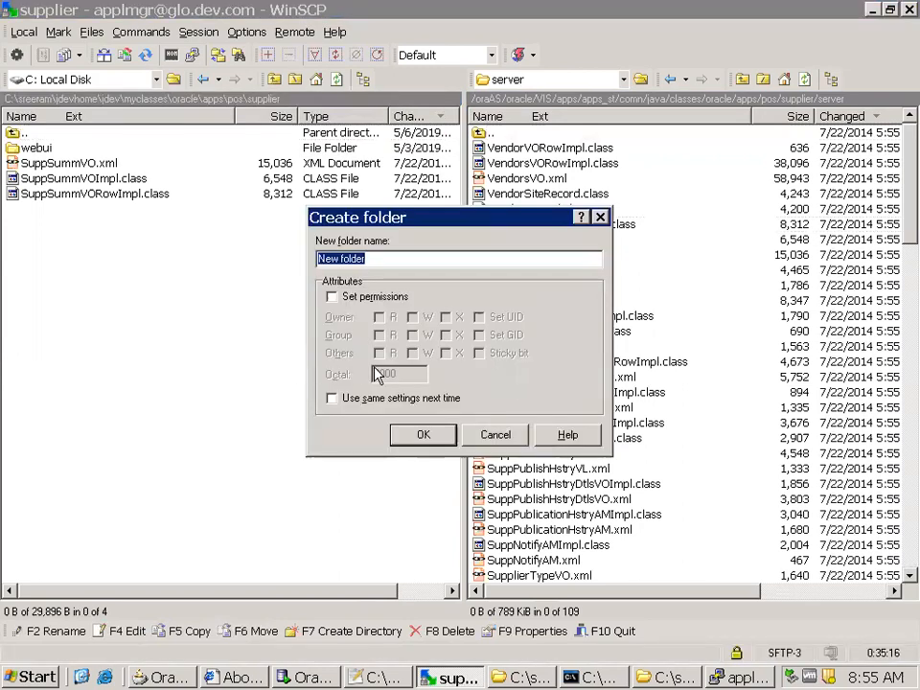
{"action": "type", "text": "server"}
{"action": "key", "text": "Return"}
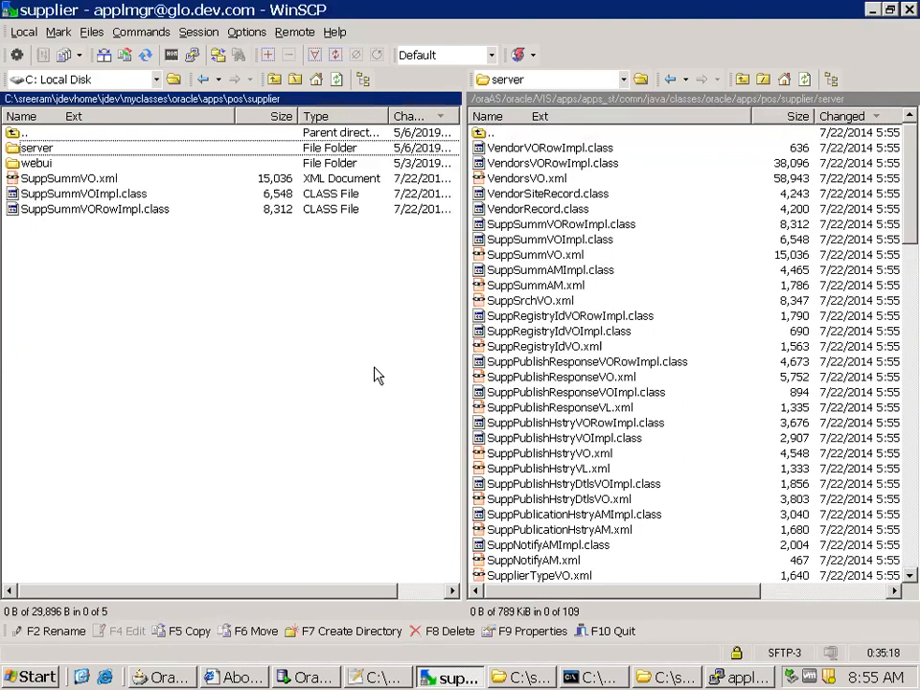
{"action": "double_click", "coordinate": [121, 151]}
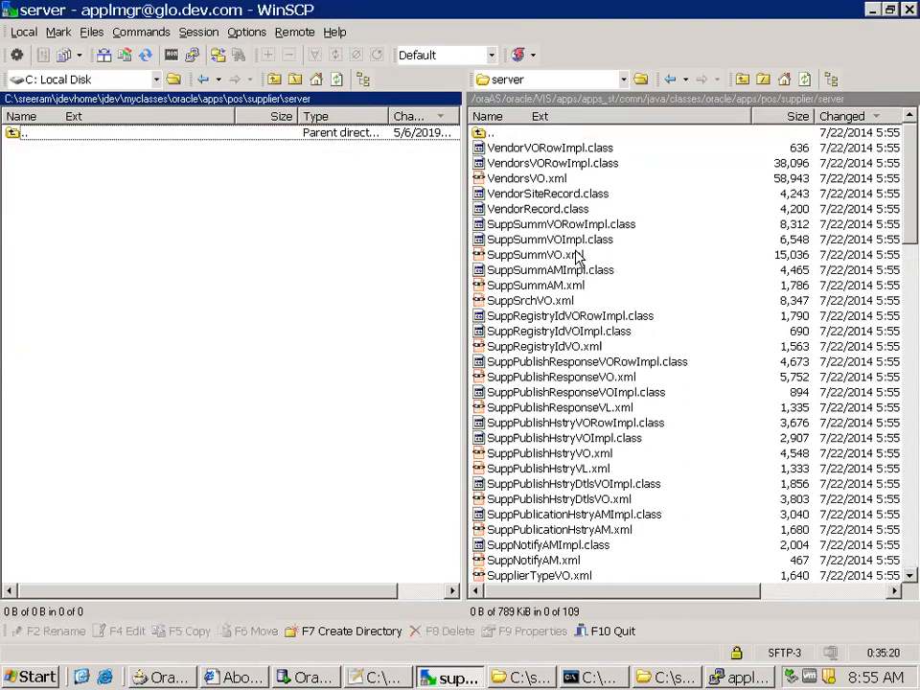
Copy the remote SuppSummVO.xml, SuppSummVOImpl.class and SuppSummVORowImpl.class into the local supplier\server folder
{"action": "left_click", "coordinate": [597, 254]}
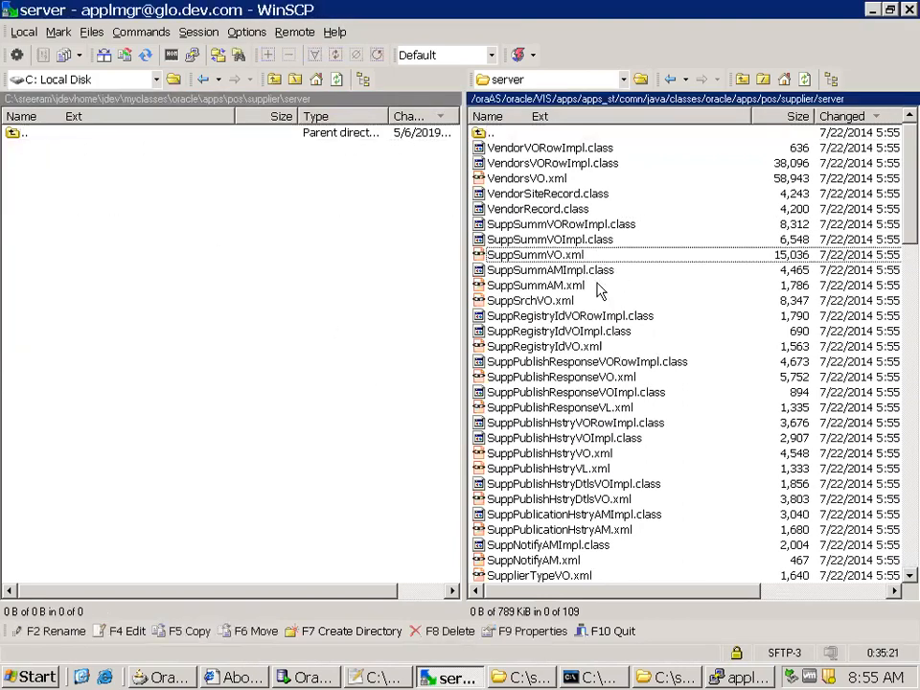
{"action": "key", "text": "shift+Up"}
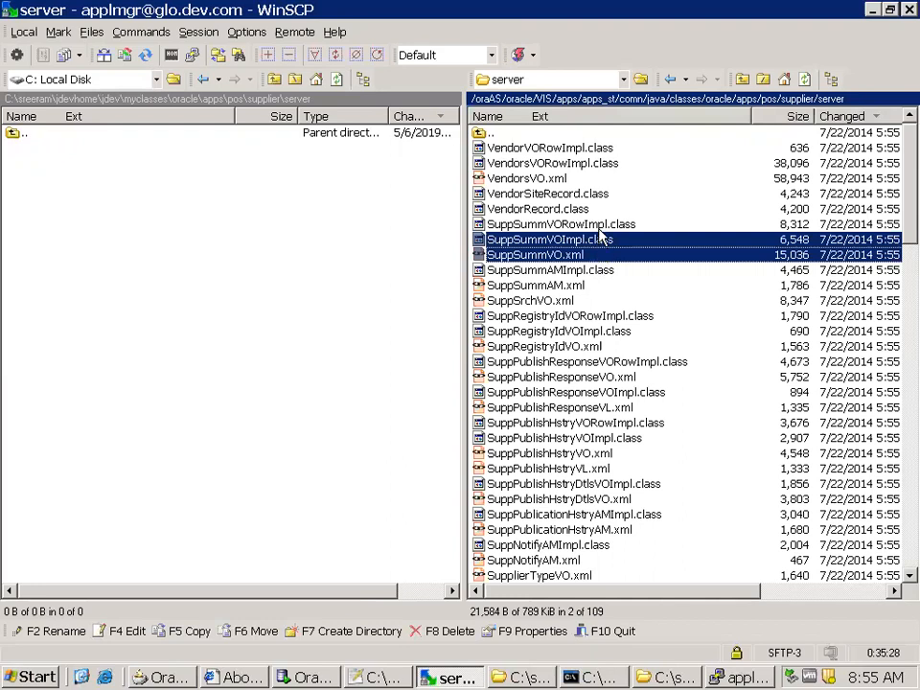
{"action": "key", "text": "shift+Up"}
{"action": "key", "text": "F5"}
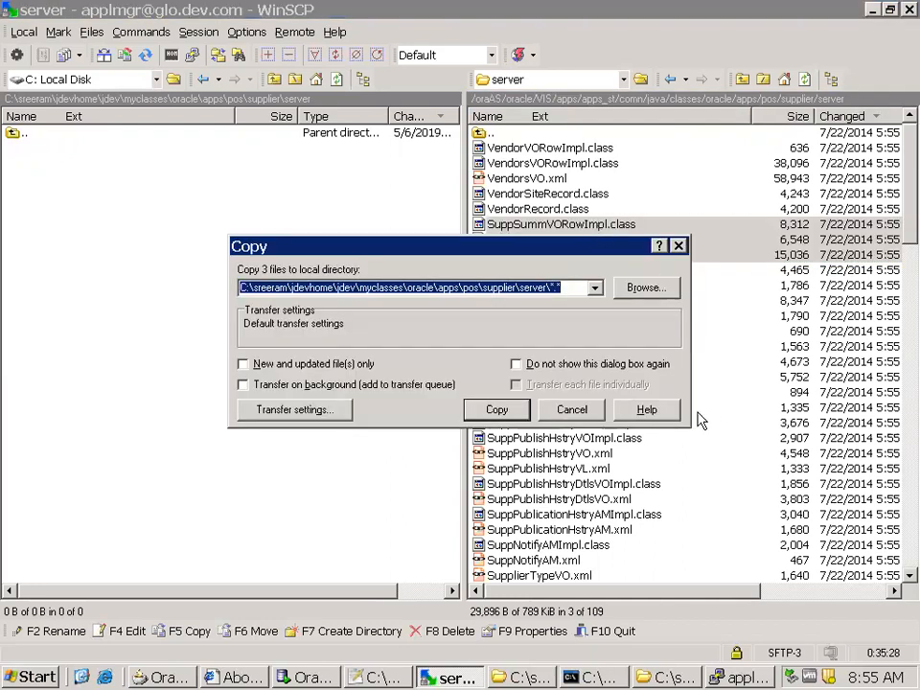
{"action": "left_click", "coordinate": [498, 354]}
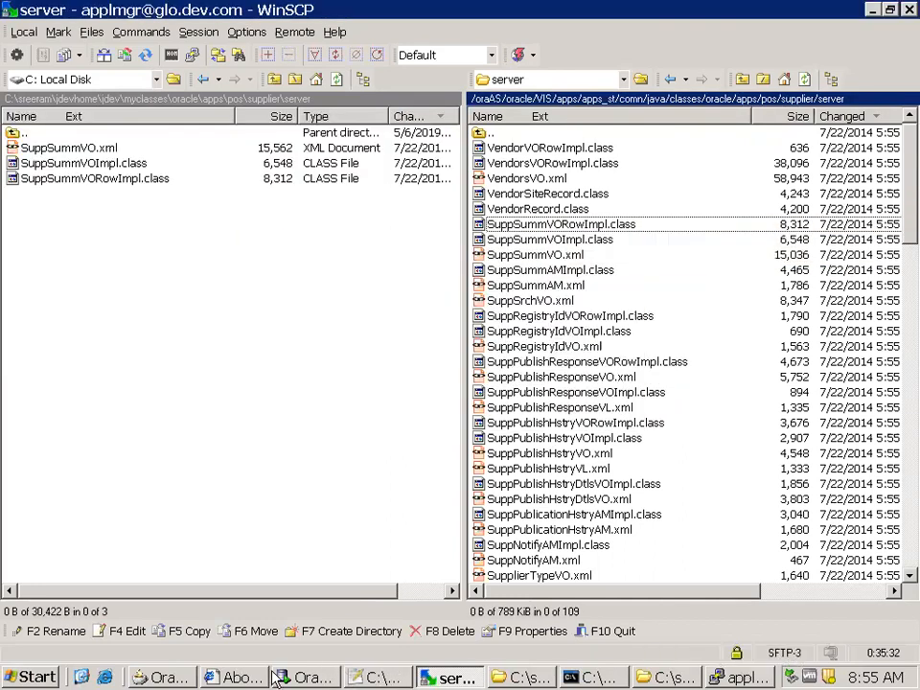
Switch to JDeveloper, restore the editor to its normal size, and recompile the cnn.oracle.apps.pos package
{"action": "left_click", "coordinate": [158, 678]}
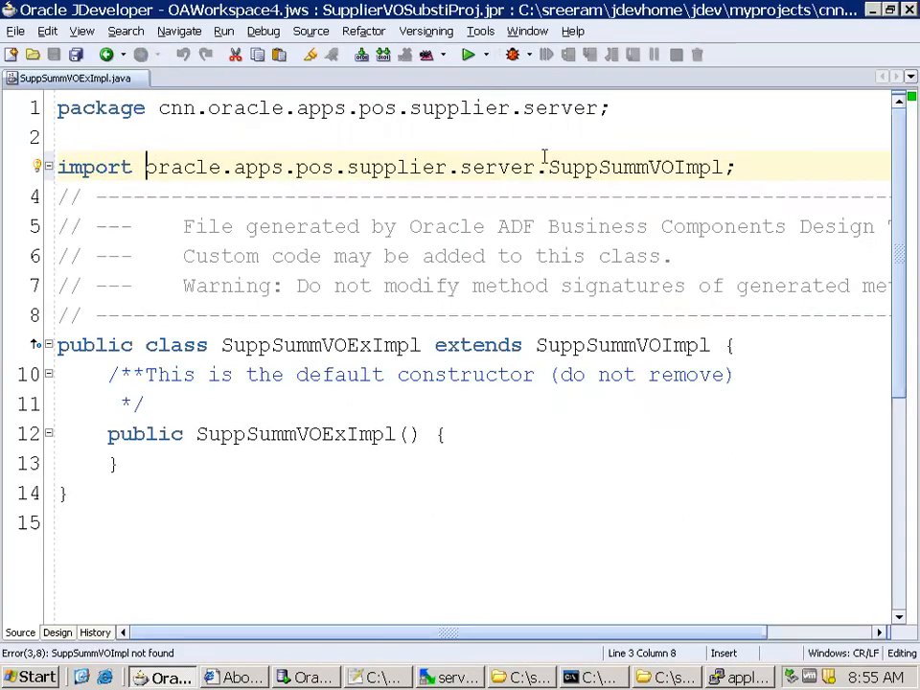
{"action": "double_click", "coordinate": [69, 76]}
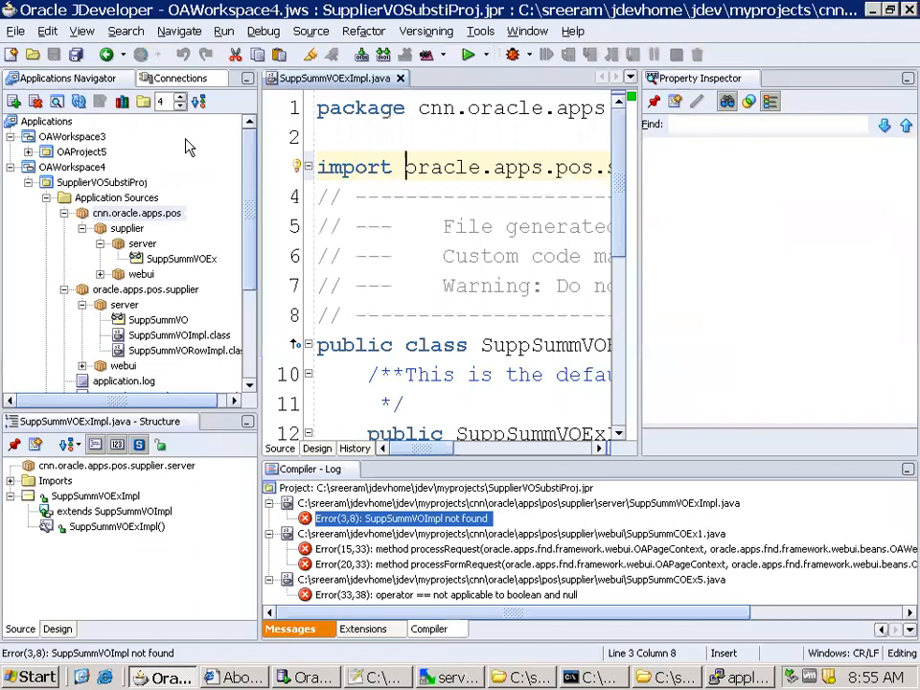
{"action": "left_click", "coordinate": [115, 213]}
{"action": "right_click", "coordinate": [115, 213]}
{"action": "left_click", "coordinate": [154, 520]}
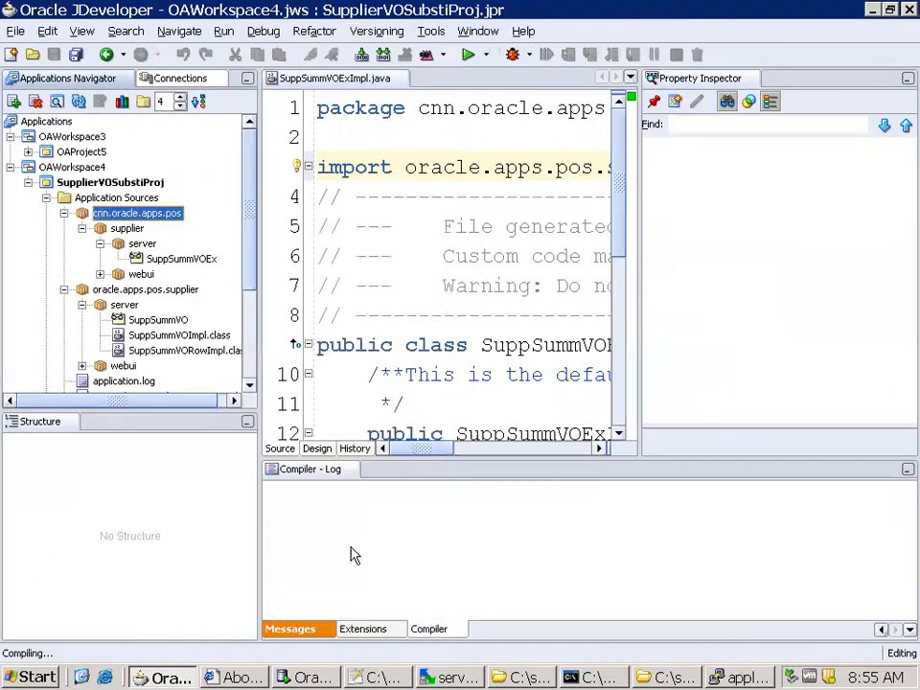
{"action": "left_click_drag", "start_coordinate": [742, 610], "coordinate": [391, 610]}
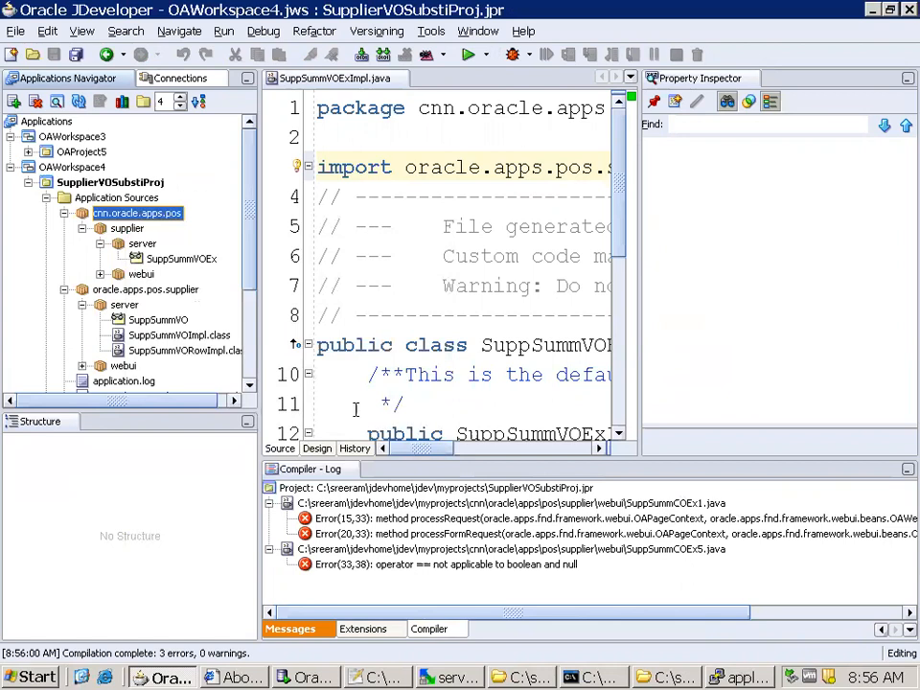
Delete SuppSummCOEx1.java and SuppSummCOEx5.java from the cnn.oracle.apps.pos supplier webui package
{"action": "left_click", "coordinate": [99, 275]}
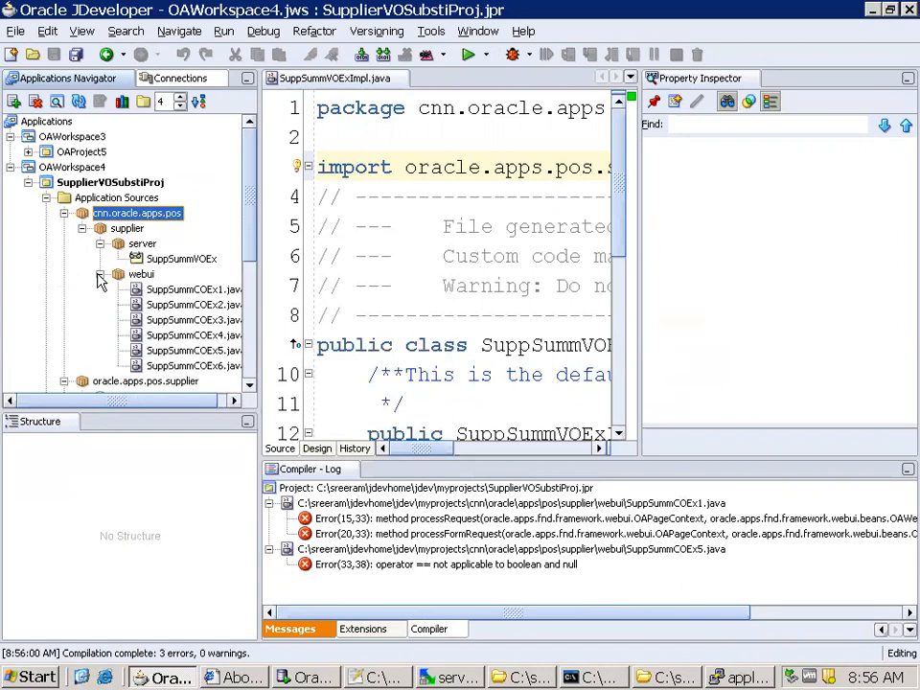
{"action": "left_click", "coordinate": [232, 290]}
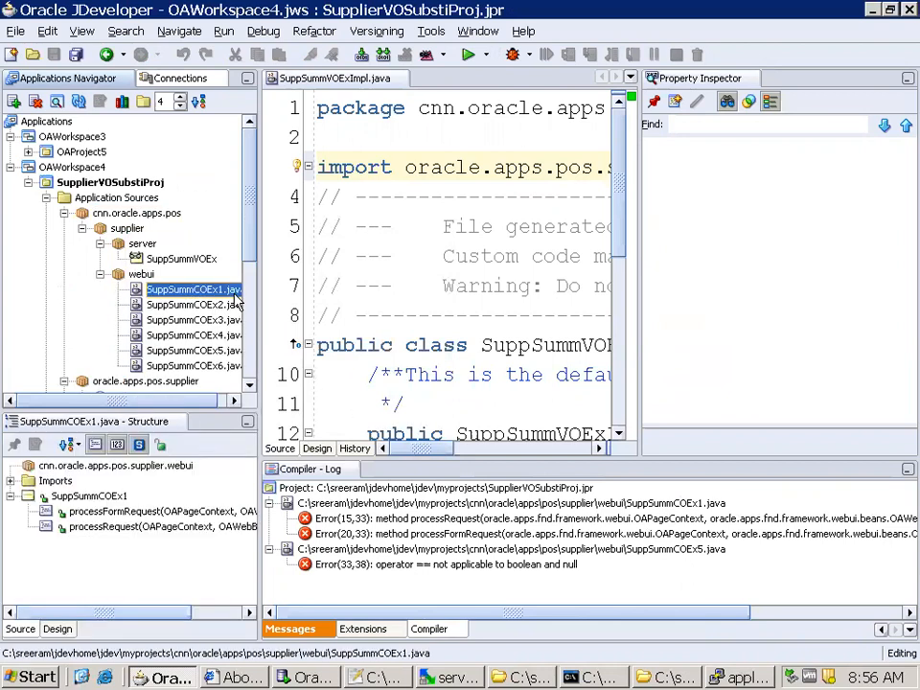
{"action": "right_click", "coordinate": [242, 295]}
{"action": "left_click", "coordinate": [274, 322]}
{"action": "left_click", "coordinate": [608, 294]}
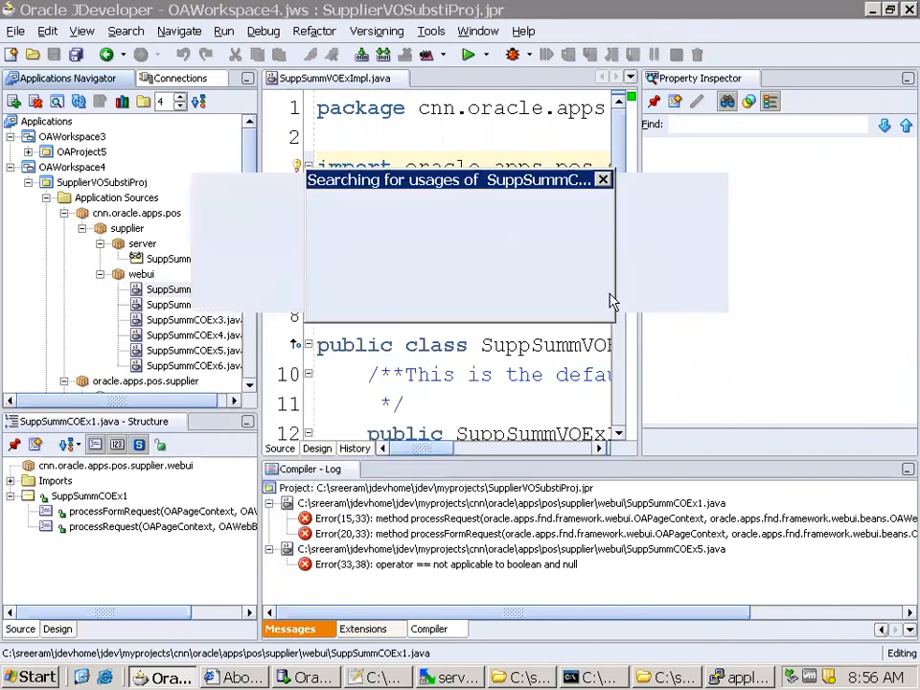
{"action": "left_click", "coordinate": [233, 338]}
{"action": "right_click", "coordinate": [237, 341]}
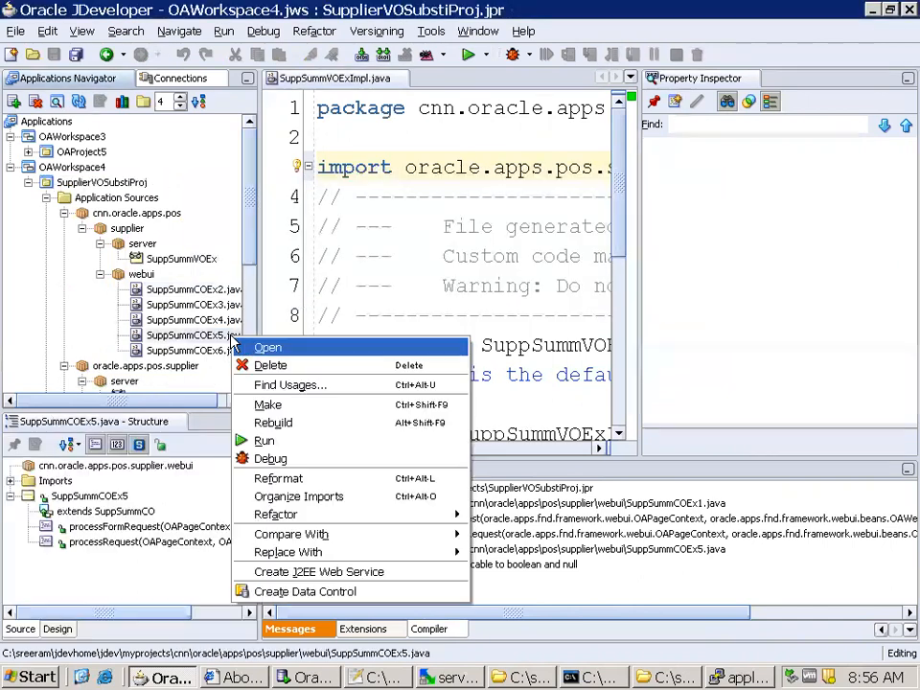
{"action": "left_click", "coordinate": [264, 363]}
{"action": "left_click", "coordinate": [615, 299]}
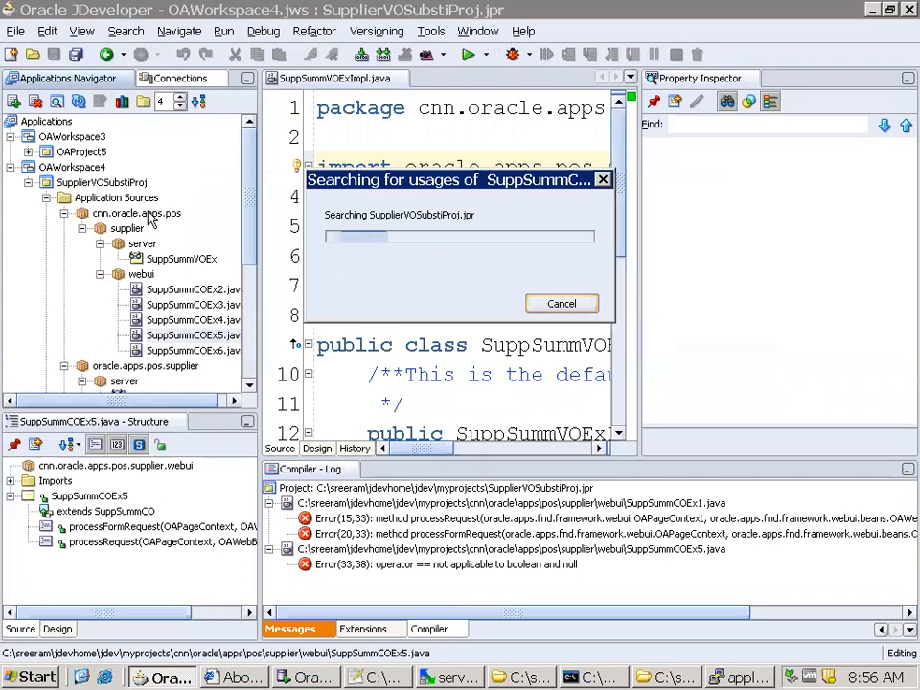
Make the cnn.oracle.apps.pos package again without the deleted controller classes
{"action": "left_click", "coordinate": [138, 212]}
{"action": "right_click", "coordinate": [138, 214]}
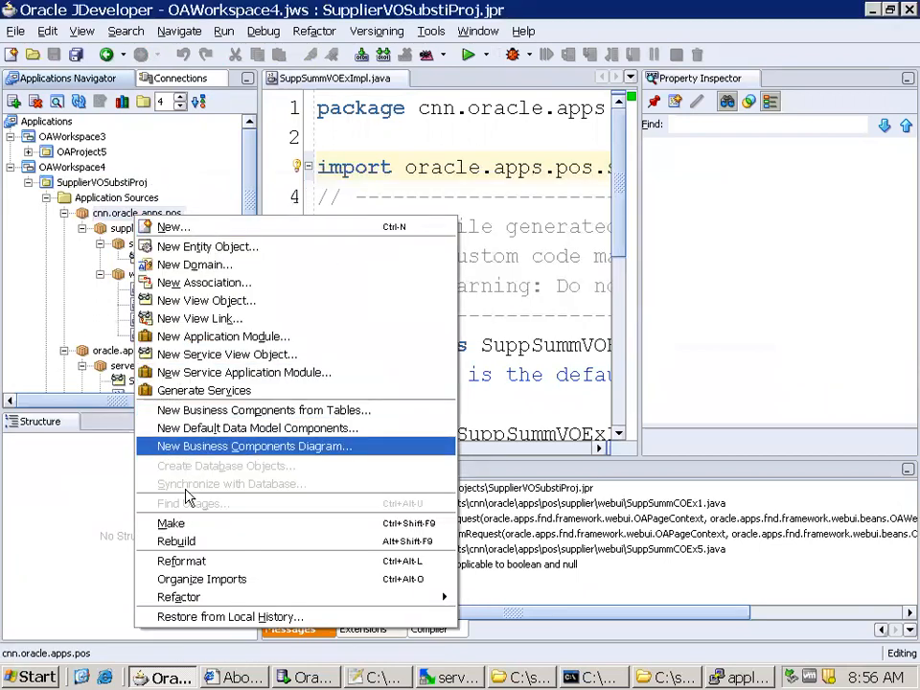
{"action": "left_click", "coordinate": [174, 524]}
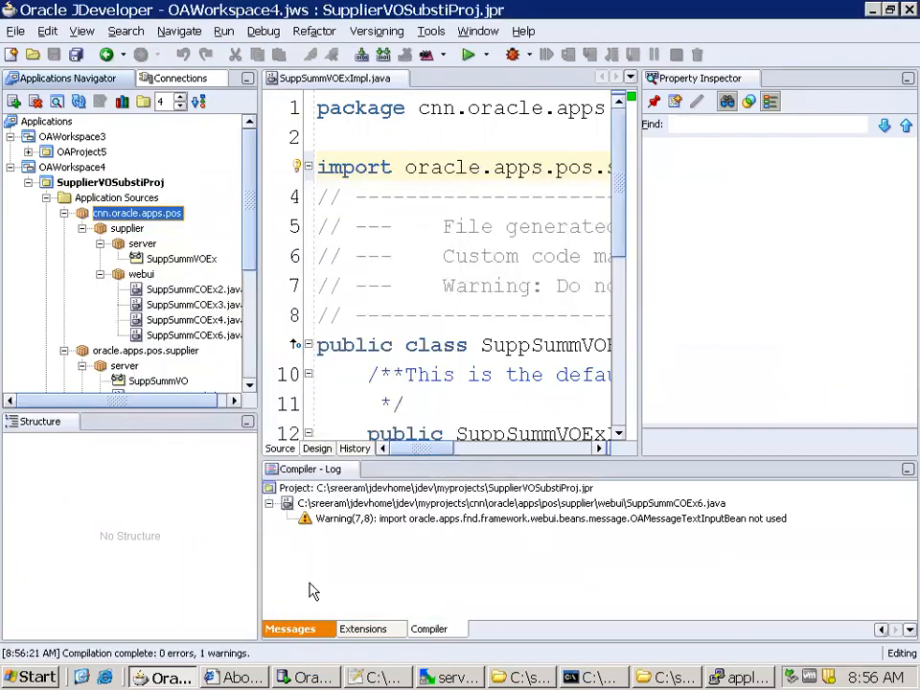
Switch to WinSCP and go up to the remote java/classes directory
{"action": "left_click", "coordinate": [448, 677]}
{"action": "key", "text": "alt+Tab"}
{"action": "left_click", "coordinate": [435, 673]}
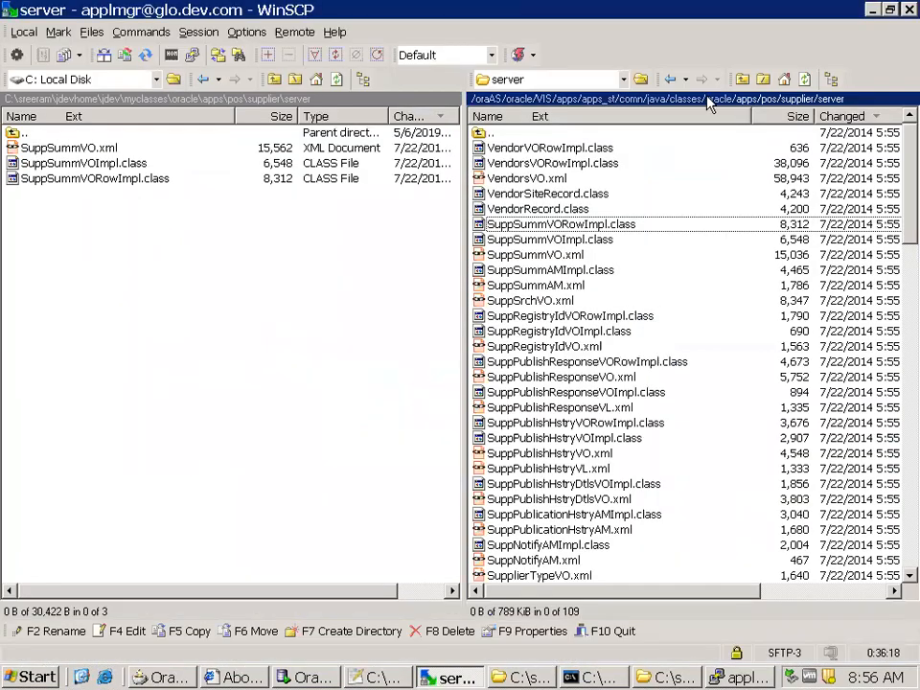
{"action": "left_click", "coordinate": [690, 100]}
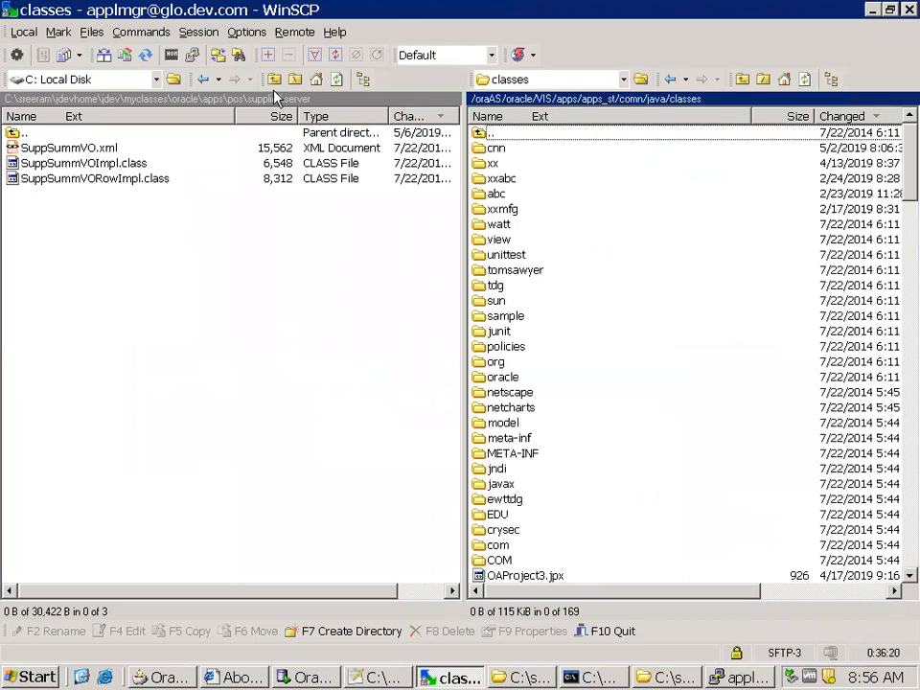
Go up to the local myclasses directory and copy its cnn folder to the remote java/classes directory
{"action": "left_click", "coordinate": [144, 100]}
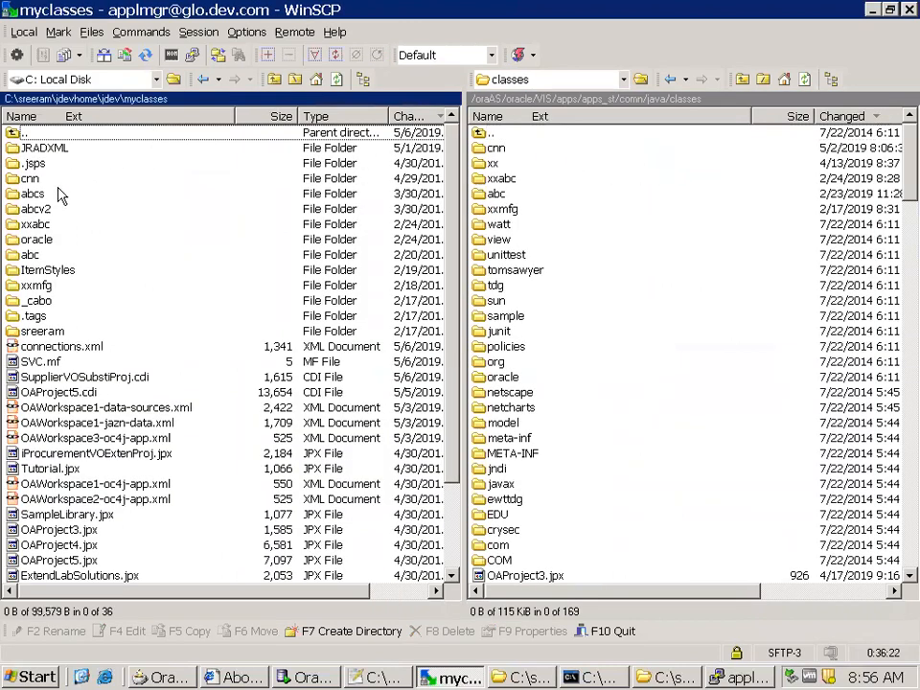
{"action": "key", "text": "F5"}
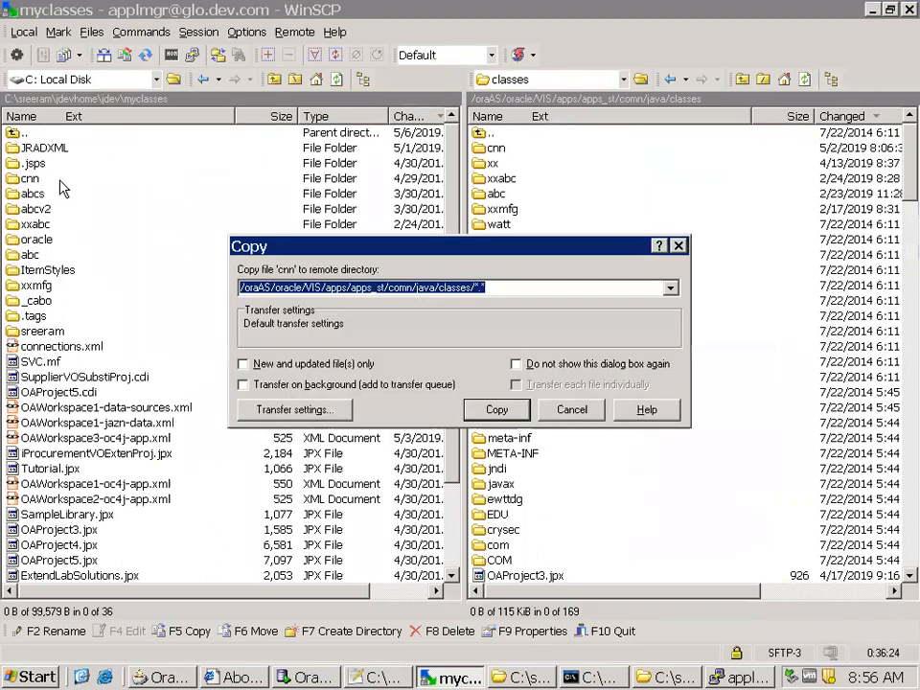
{"action": "left_click", "coordinate": [502, 407]}
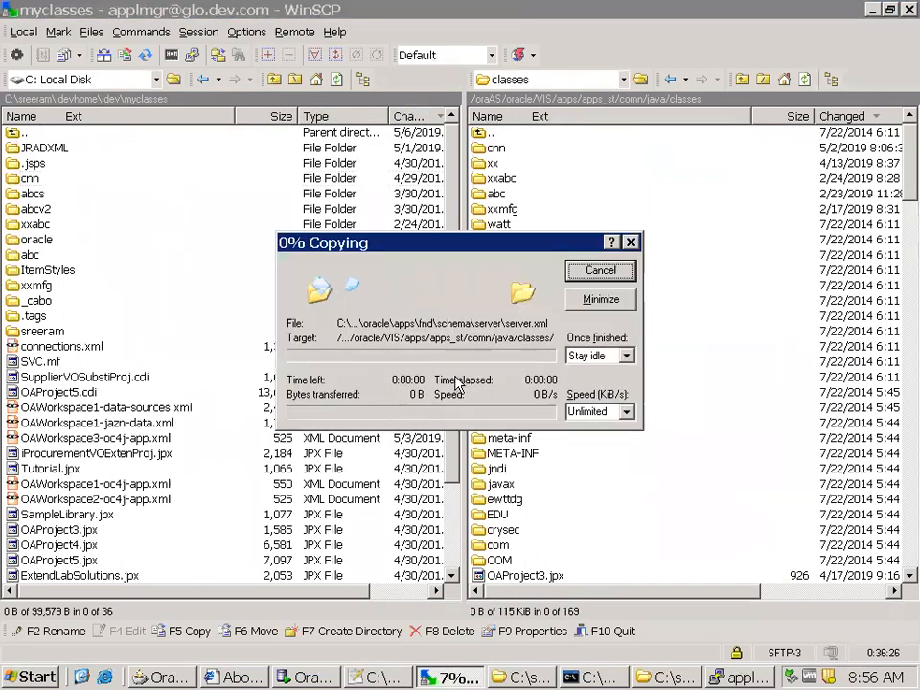
Open the remote cnn/oracle/apps/pos/supplier/server directory and widen the remote file list to check the uploaded files and their change dates
{"action": "double_click", "coordinate": [495, 150]}
{"action": "double_click", "coordinate": [497, 152]}
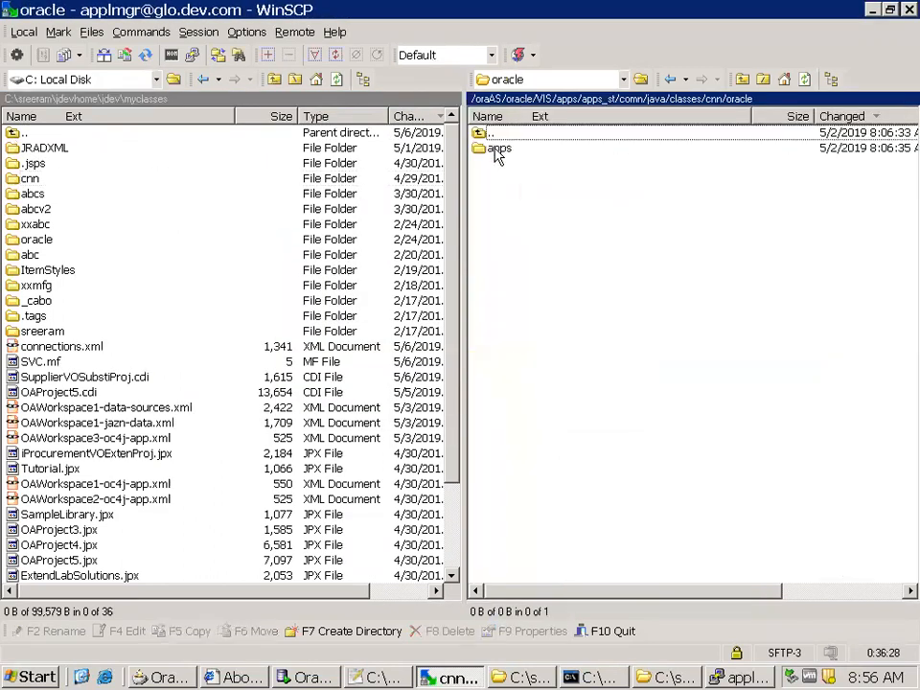
{"action": "double_click", "coordinate": [498, 151]}
{"action": "double_click", "coordinate": [509, 151]}
{"action": "double_click", "coordinate": [511, 150]}
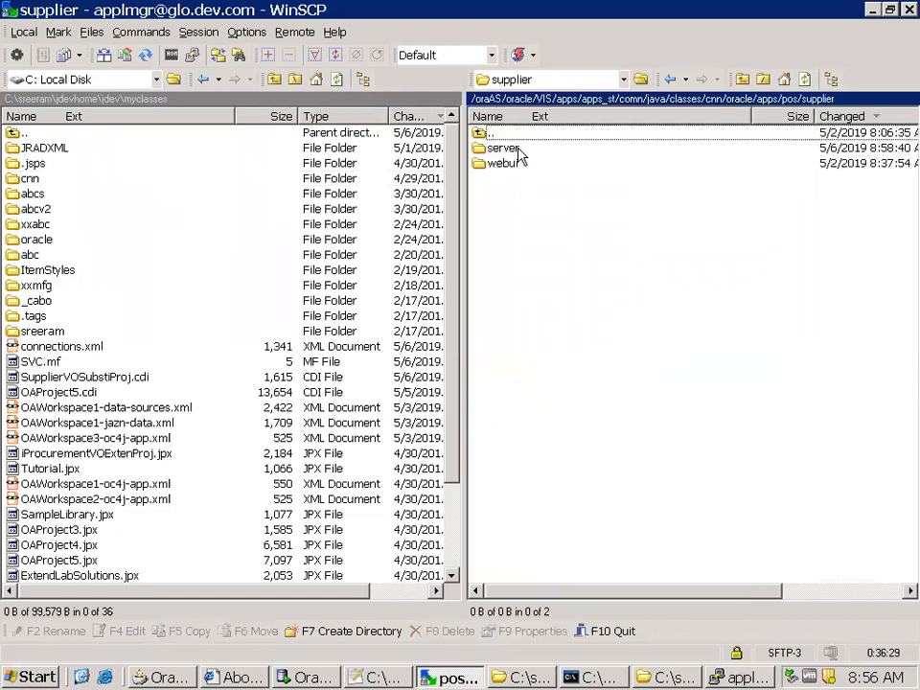
{"action": "double_click", "coordinate": [517, 150]}
{"action": "left_click_drag", "start_coordinate": [463, 207], "coordinate": [297, 201]}
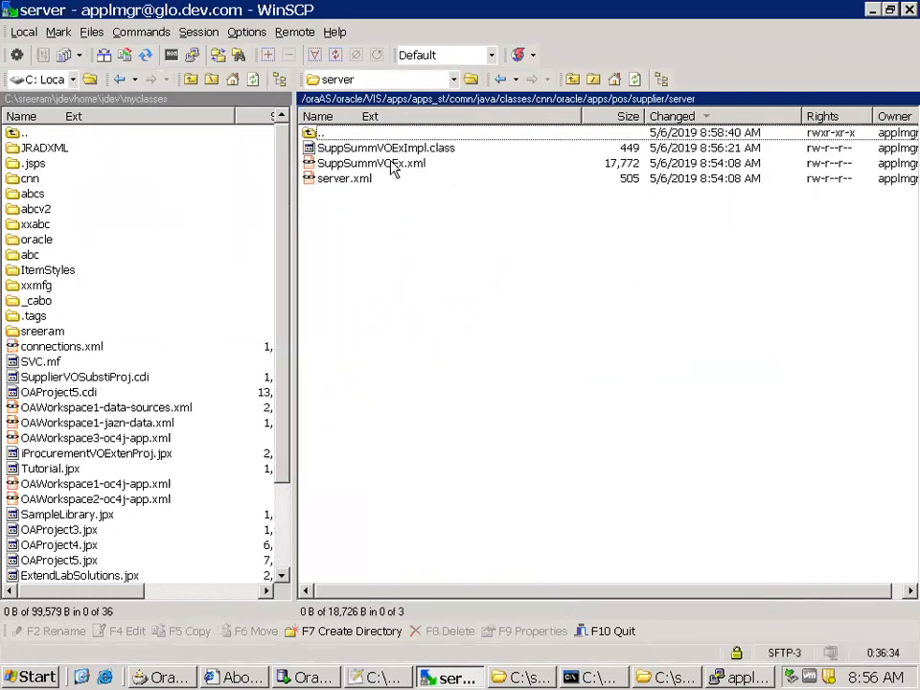
{"action": "left_click", "coordinate": [448, 150]}
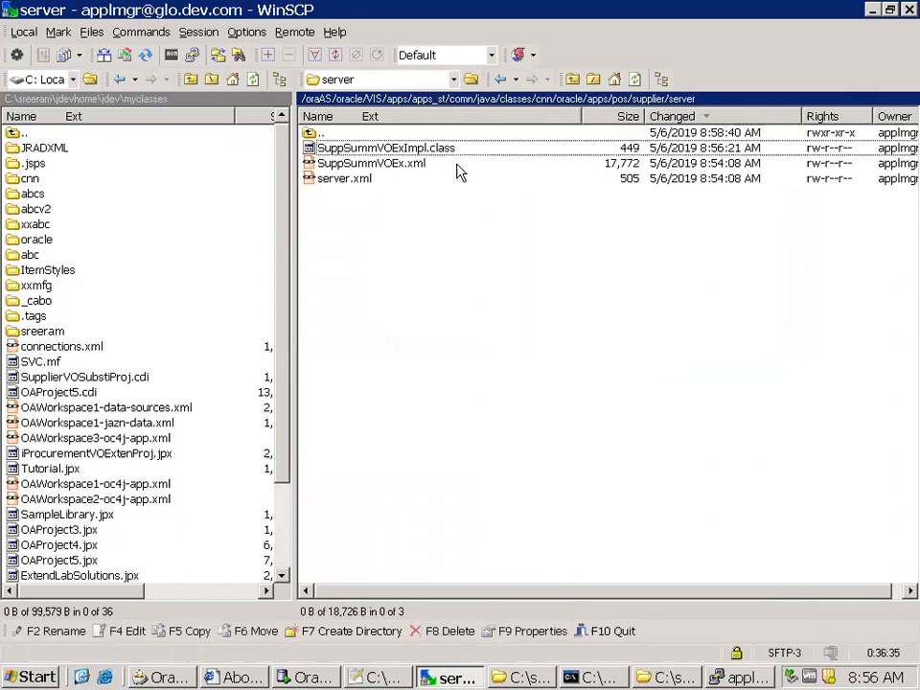
Open the server copy of SuppSummVOEx.xml, inspect the pv.enabled_flag xx_enable_flag line in its query, and close the file
{"action": "double_click", "coordinate": [403, 165]}
{"action": "scroll", "coordinate": [169, 308], "scroll_direction": "down", "scroll_amount": 5}
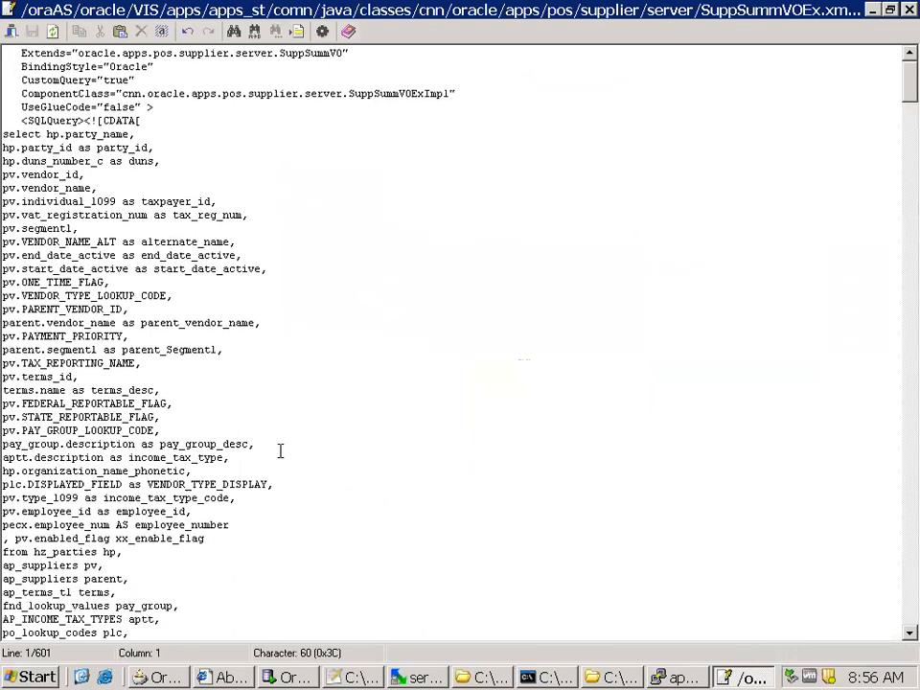
{"action": "left_click_drag", "start_coordinate": [241, 399], "coordinate": [3, 404]}
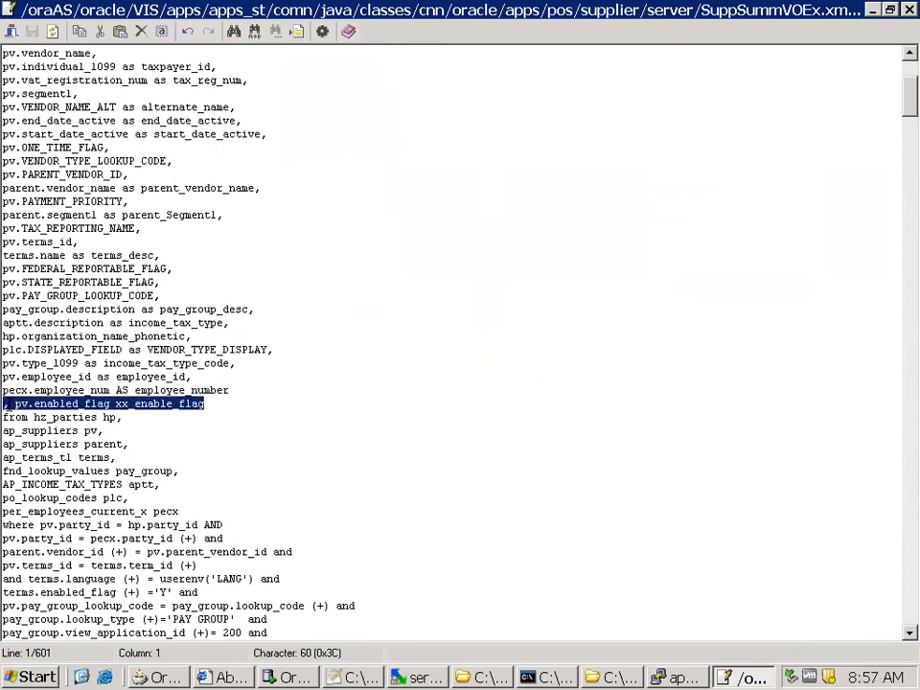
{"action": "left_click", "coordinate": [909, 10]}
Switch to Internet Explorer and return from the About page to the Suppliers page
{"action": "left_click", "coordinate": [234, 677]}
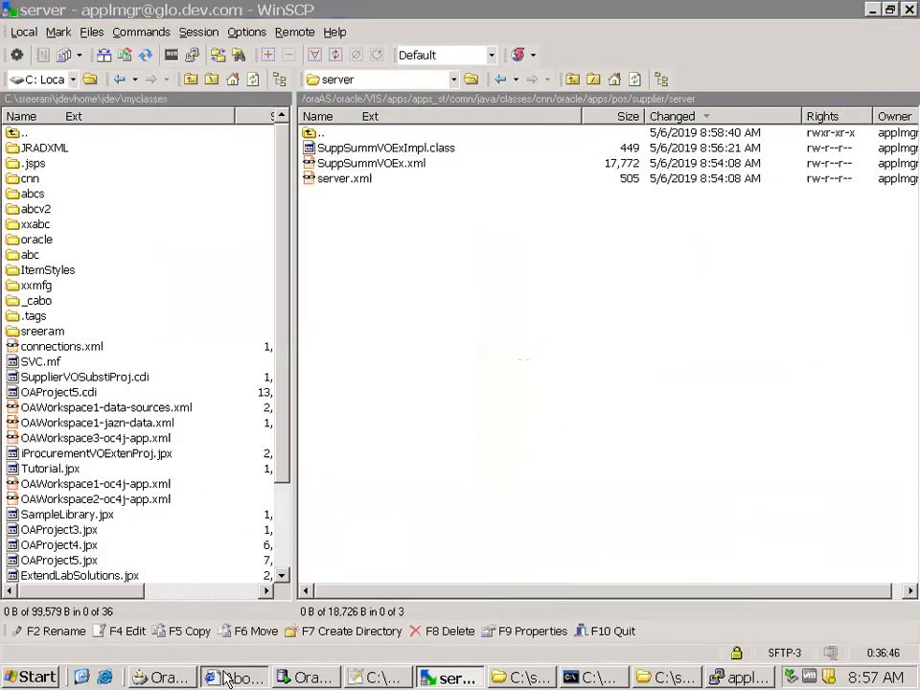
{"action": "scroll", "coordinate": [263, 556], "scroll_direction": "down", "scroll_amount": 3}
{"action": "left_click", "coordinate": [130, 537]}
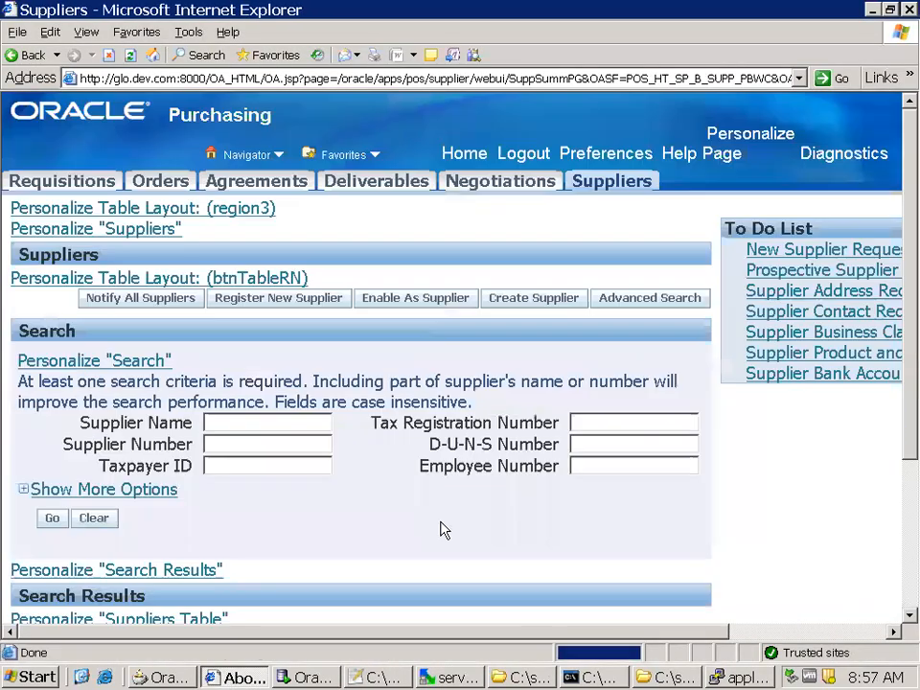
{"action": "scroll", "coordinate": [383, 532], "scroll_direction": "down", "scroll_amount": 5}
{"action": "scroll", "coordinate": [518, 287], "scroll_direction": "up", "scroll_amount": 5}
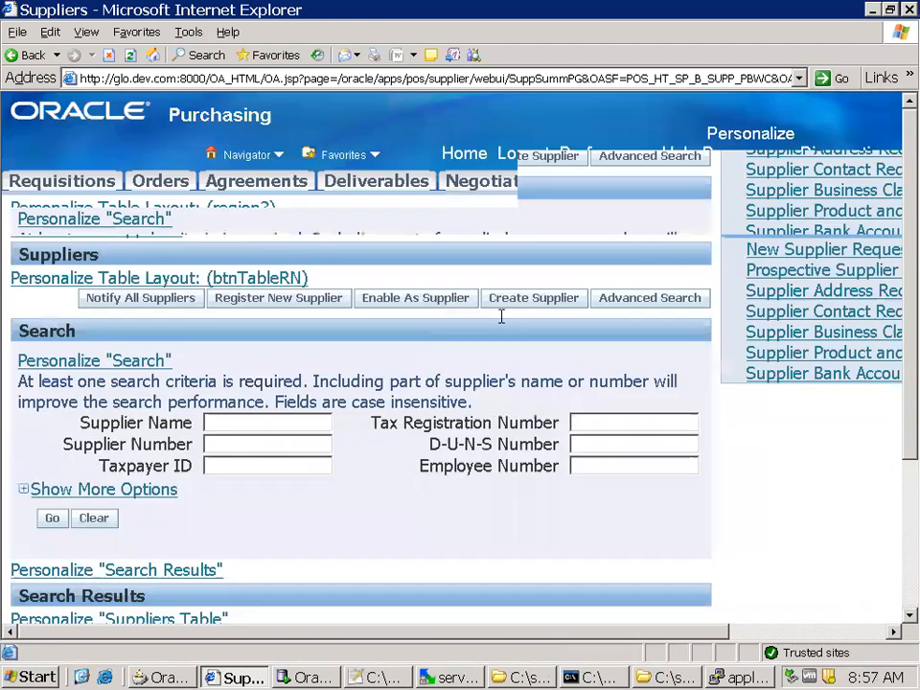
Go to the E-Business Suite home page and examine the exception details behind the error page
{"action": "left_click", "coordinate": [464, 154]}
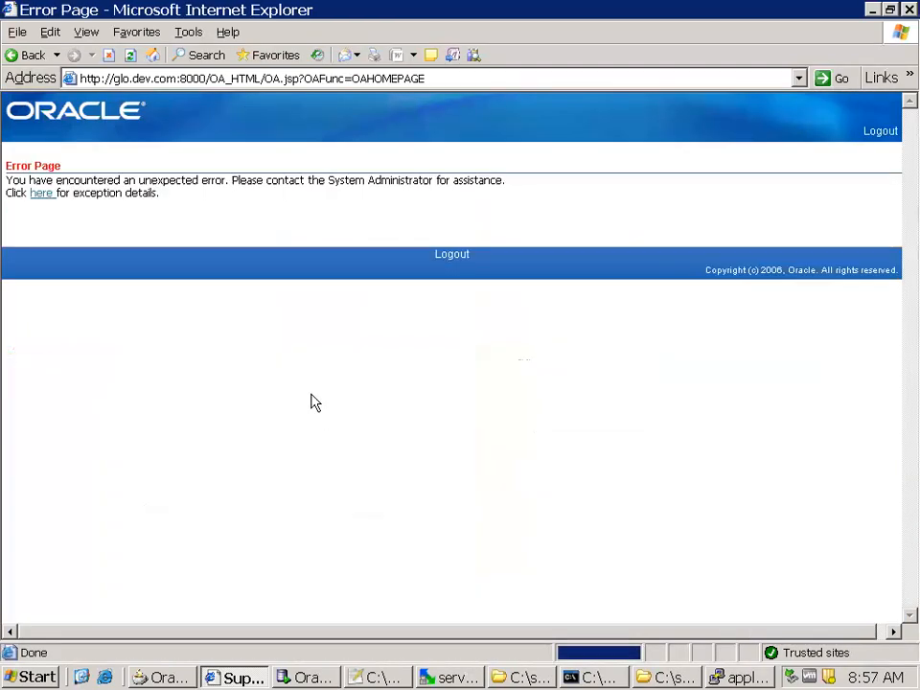
{"action": "left_click", "coordinate": [44, 195]}
{"action": "scroll", "coordinate": [376, 354], "scroll_direction": "down", "scroll_amount": 10}
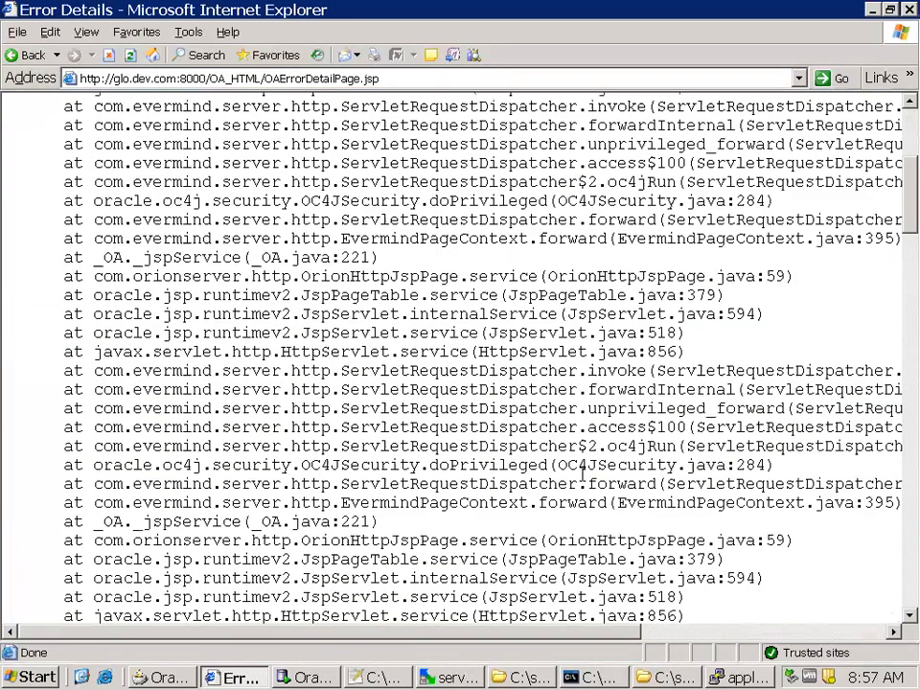
{"action": "left_click", "coordinate": [692, 634]}
{"action": "left_click_drag", "start_coordinate": [693, 635], "coordinate": [178, 575]}
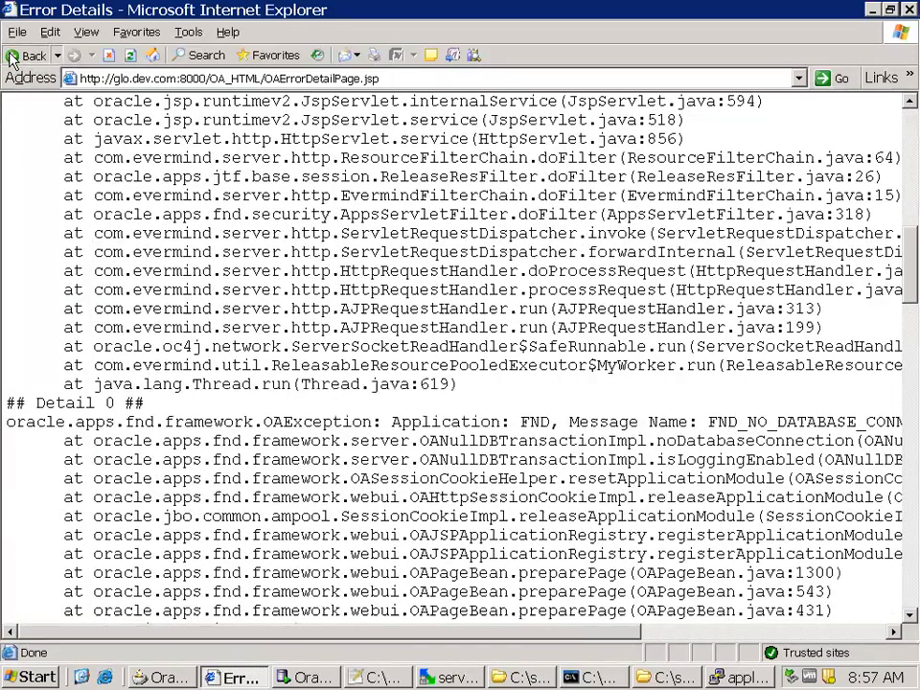
{"action": "left_click", "coordinate": [12, 60]}
{"action": "left_click", "coordinate": [882, 134]}
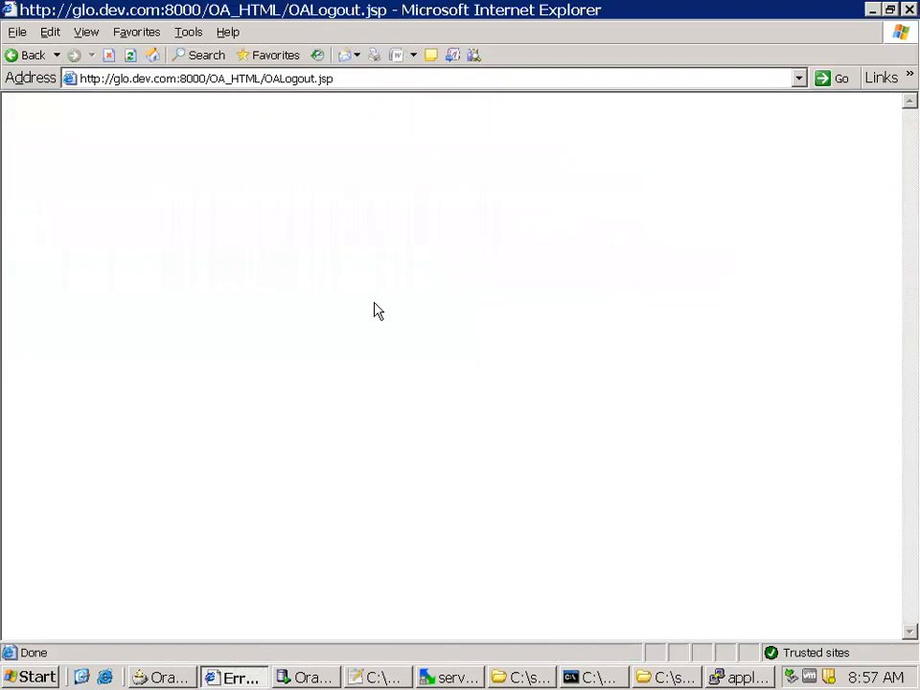
{"action": "left_click", "coordinate": [252, 81]}
{"action": "left_click_drag", "start_coordinate": [208, 79], "coordinate": [676, 117]}
{"action": "key", "text": "BackSpace"}
{"action": "key", "text": "Return"}
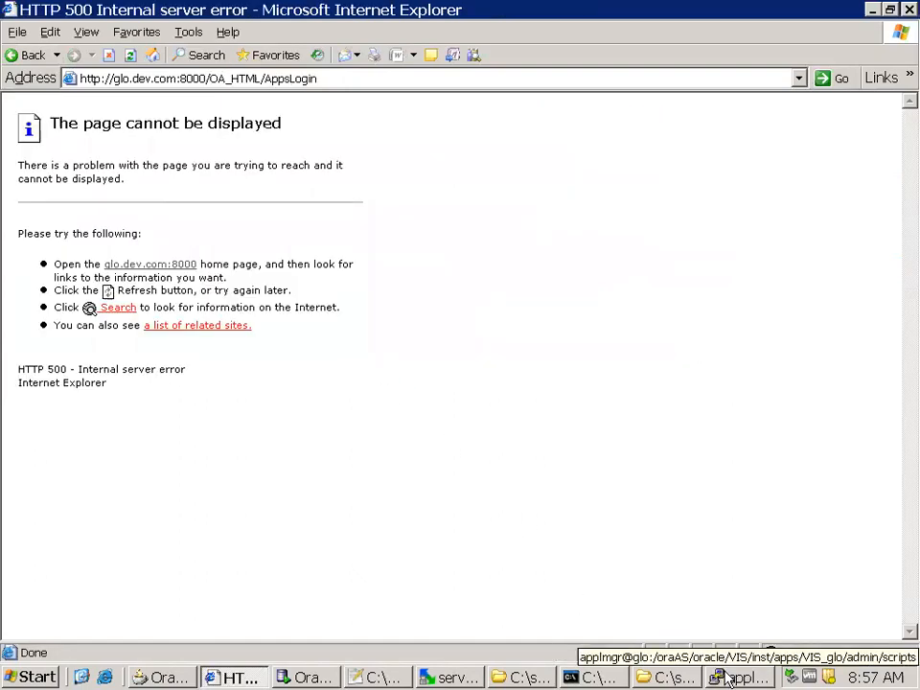
Enlarge the Windows taskbar and check the logged-on users in Windows Task Manager
{"action": "left_click_drag", "start_coordinate": [516, 661], "coordinate": [517, 614]}
{"action": "right_click", "coordinate": [617, 677]}
{"action": "left_click", "coordinate": [672, 625]}
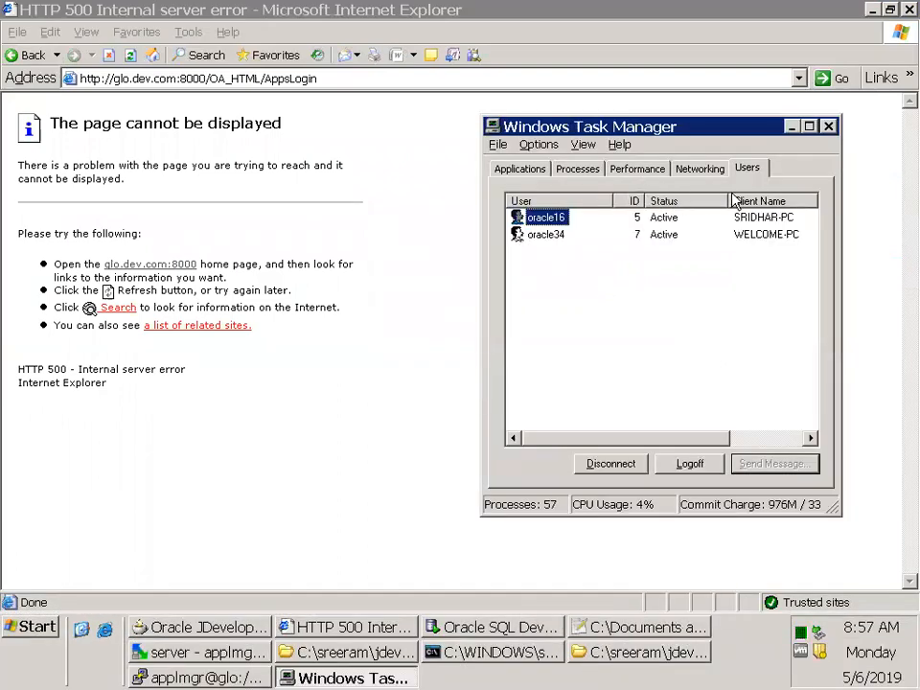
{"action": "left_click", "coordinate": [828, 126]}
{"action": "left_click", "coordinate": [278, 78]}
{"action": "left_click", "coordinate": [261, 79]}
{"action": "left_click_drag", "start_coordinate": [210, 79], "coordinate": [455, 78]}
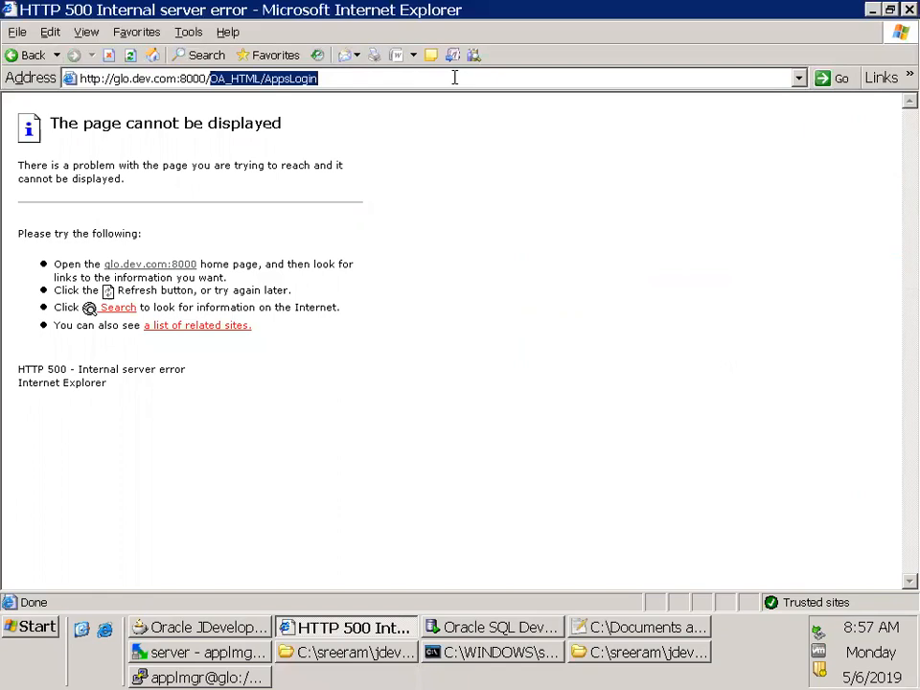
{"action": "key", "text": "BackSpace"}
{"action": "key", "text": "Return"}
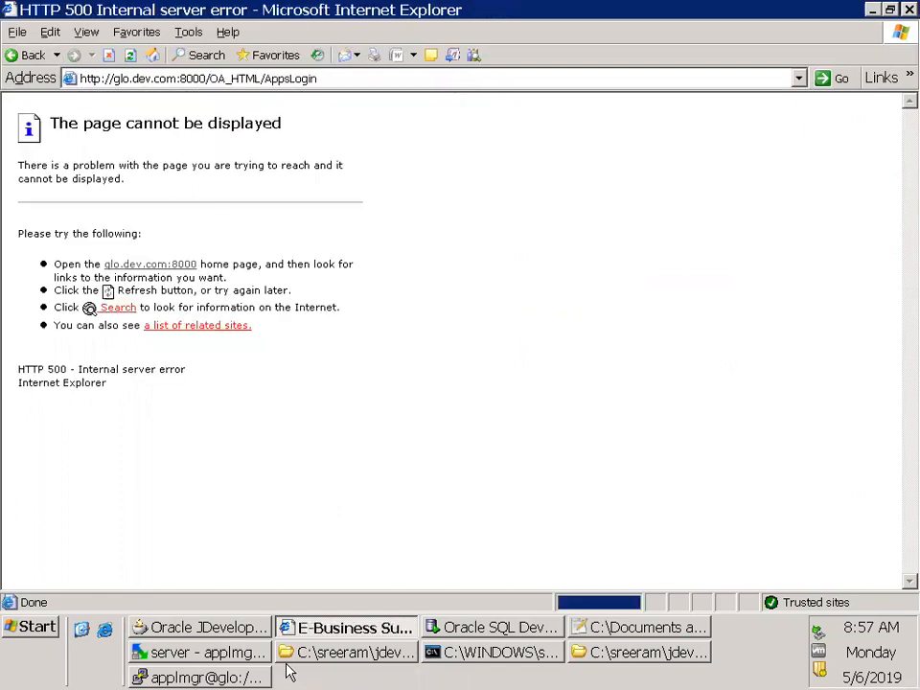
Switch to the applmgr terminal and check the HTTP server's status with adapcctl.sh status
{"action": "left_click", "coordinate": [261, 677]}
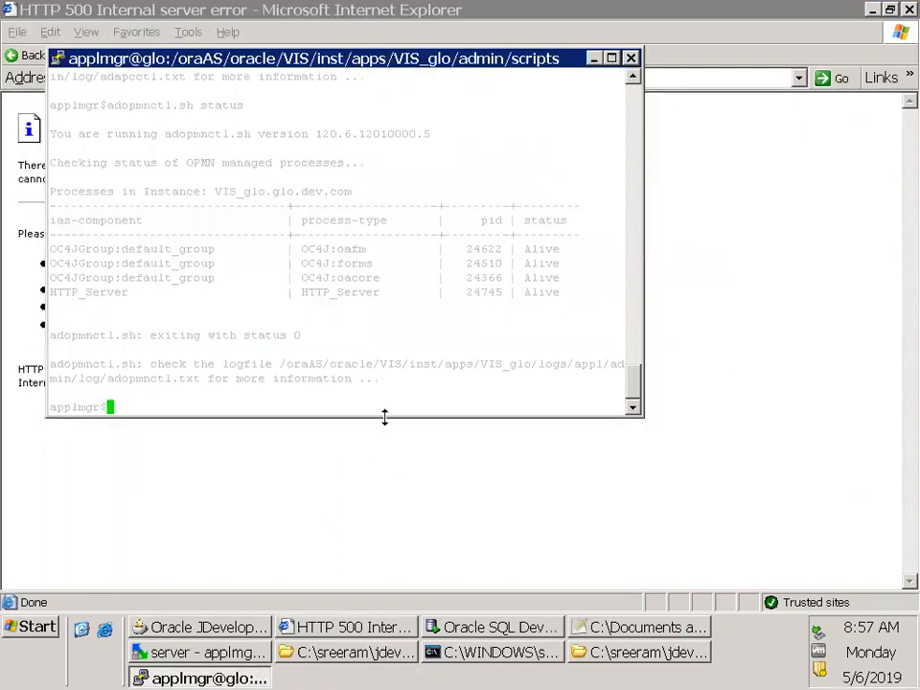
{"action": "type", "text": "adapcctl.sh status"}
{"action": "key", "text": "Return"}
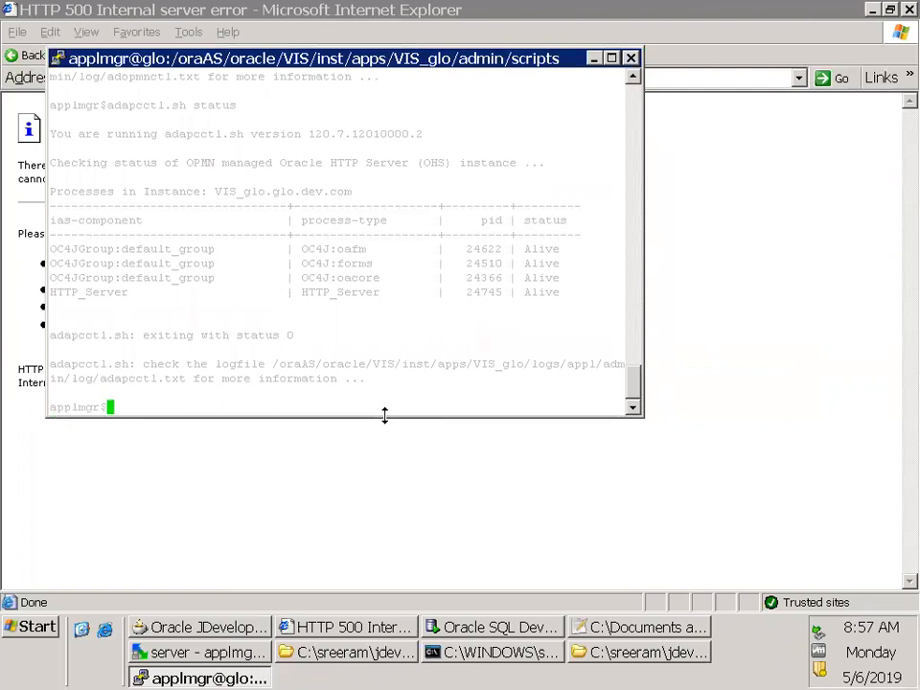
{"action": "type", "text": "adapcctl.sh status"}
{"action": "key", "text": "Return"}
{"action": "left_click", "coordinate": [388, 424]}
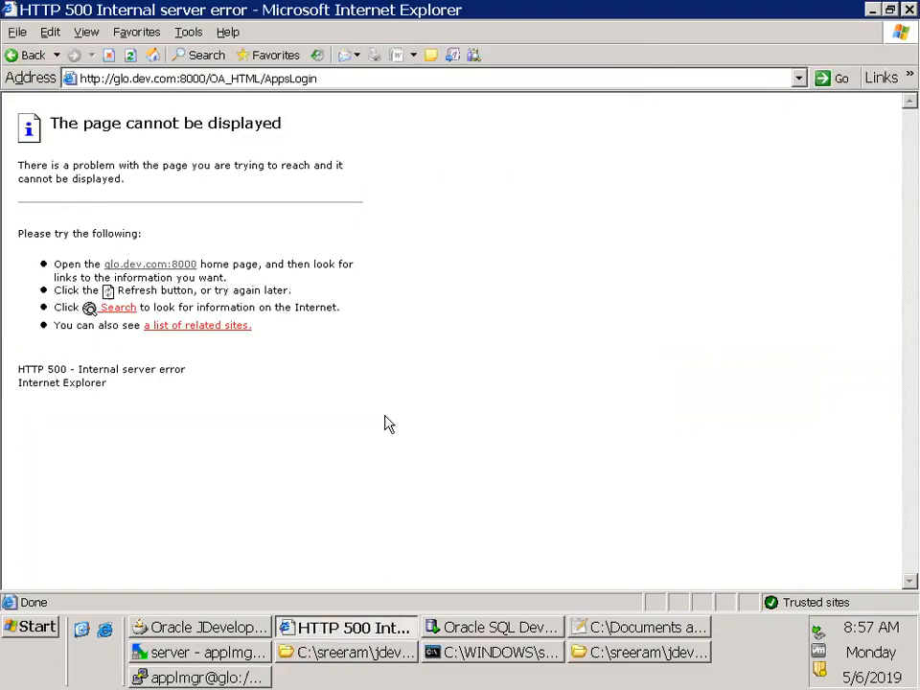
Restart the Oracle HTTP Server in the terminal with adapcctl.sh stop all and adapcctl.sh start all
{"action": "key", "text": "alt+Tab"}
{"action": "type", "text": "adapcctl.sh stop all"}
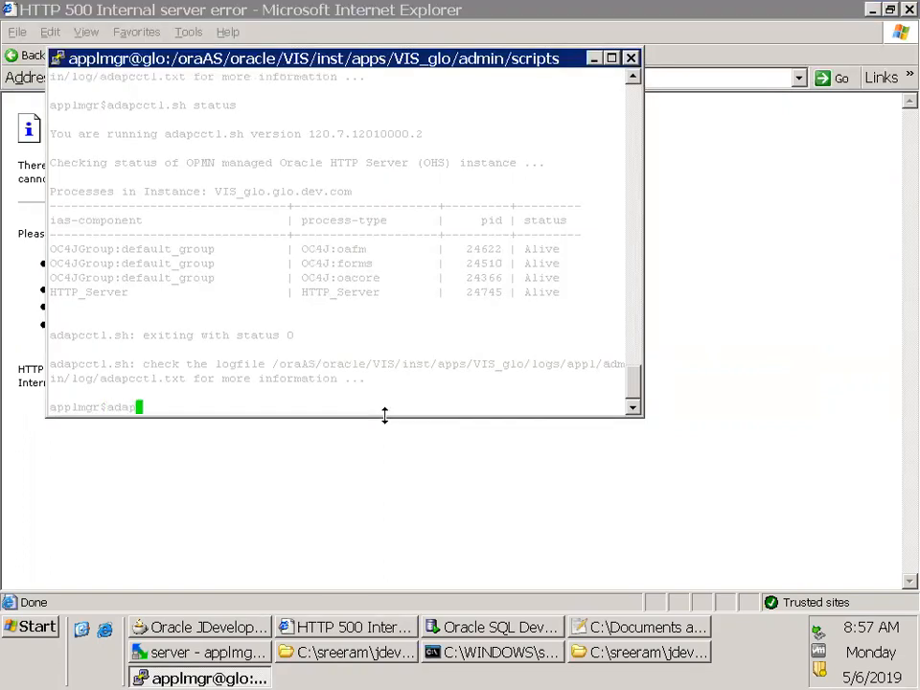
{"action": "key", "text": "Return"}
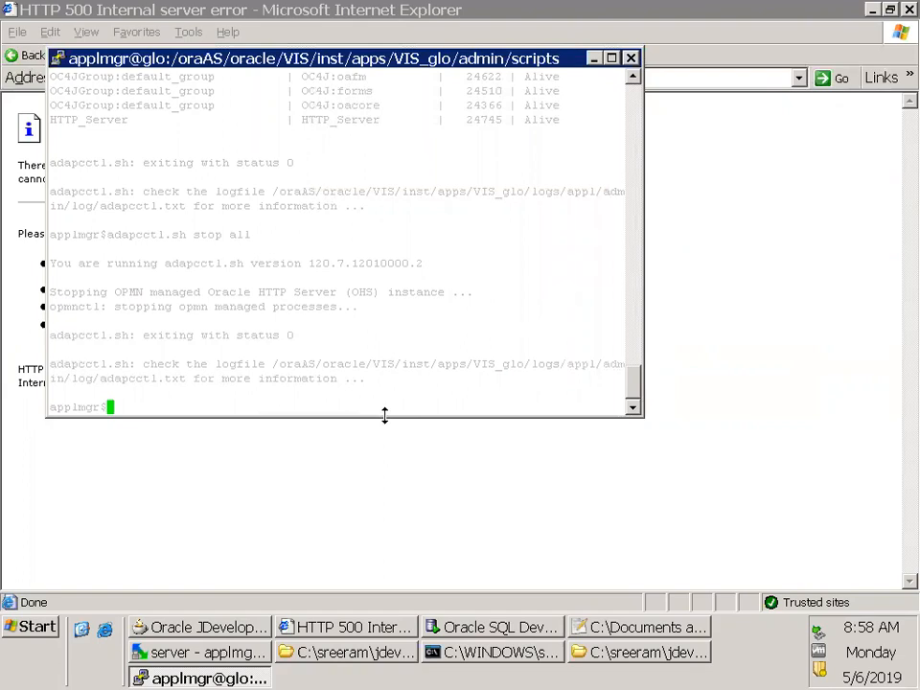
{"action": "type", "text": "adapcctl.sh start all"}
{"action": "key", "text": "Return"}
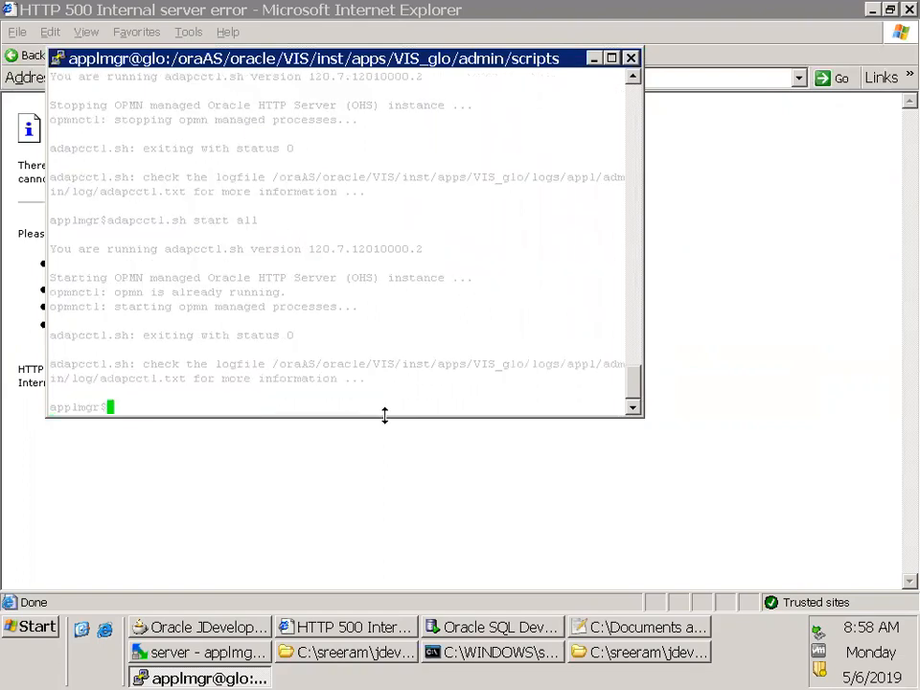
Check the OPMN processes with adopmnctl.sh status and restart OPMN with adopmnctl.sh stop all and adopmnctl.sh start all
{"action": "type", "text": "adopmnctl.sh status"}
{"action": "key", "text": "Return"}
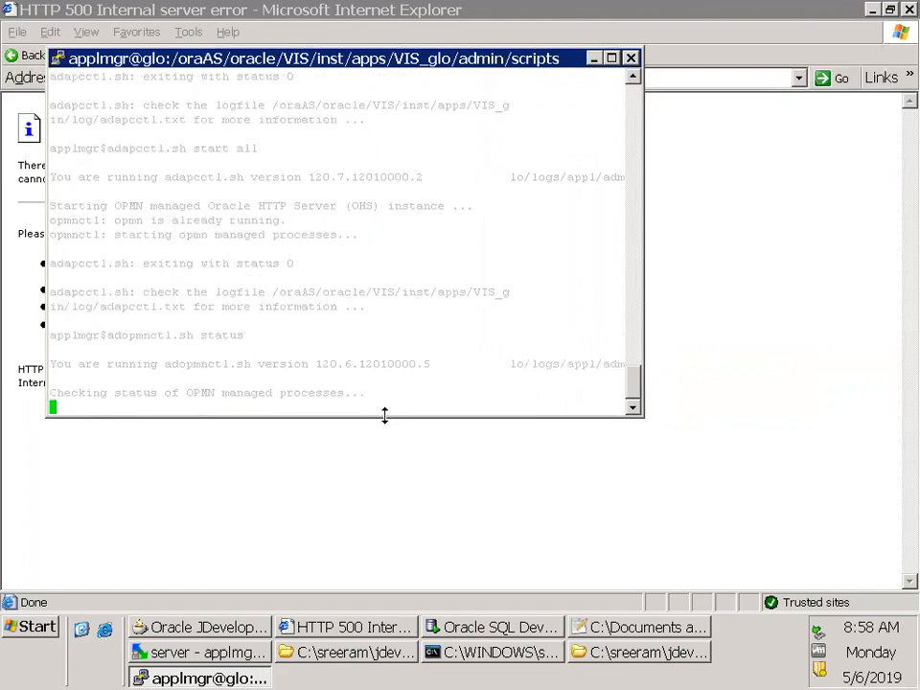
{"action": "type", "text": "adopmnctl.sh stop all"}
{"action": "key", "text": "Return"}
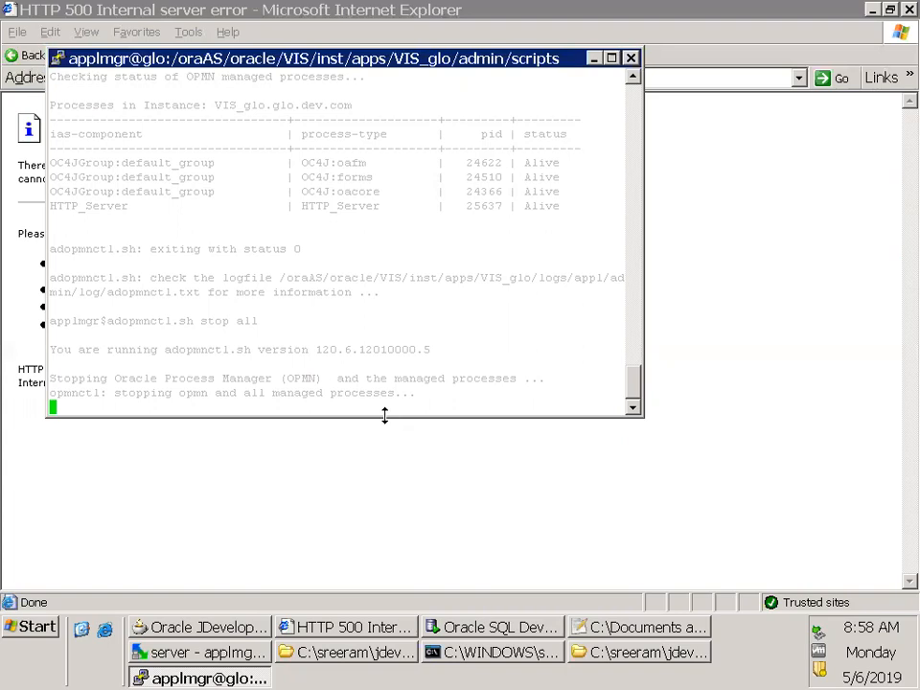
{"action": "type", "text": "adopmnctl.sh start all"}
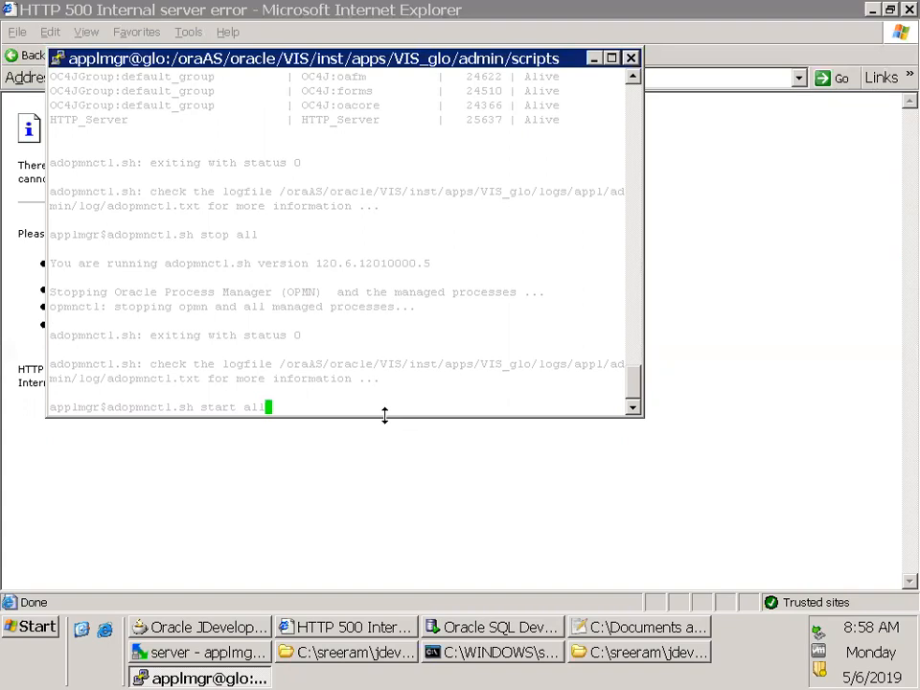
{"action": "key", "text": "Return"}
Refresh the login page in the browser and recheck the OPMN processes in the terminal with adopmnctl.sh status
{"action": "left_click", "coordinate": [388, 424]}
{"action": "key", "text": "F5"}
{"action": "key", "text": "alt+Tab"}
{"action": "type", "text": "adop"}
{"action": "key", "text": "Tab"}
{"action": "type", "text": "styat"}
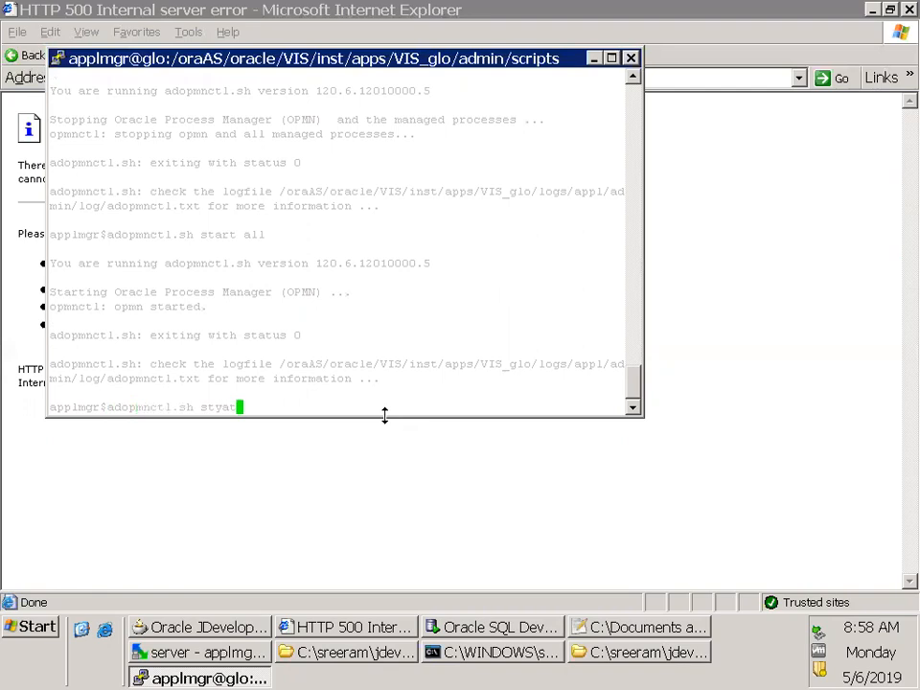
{"action": "type", "text": "s"}
{"action": "key", "text": "Return"}
Start the OAFM OC4J instance with adoafmctl.sh start all
{"action": "type", "text": "ada"}
{"action": "type", "text": "a"}
{"action": "key", "text": "Tab"}
{"action": "type", "text": "start all"}
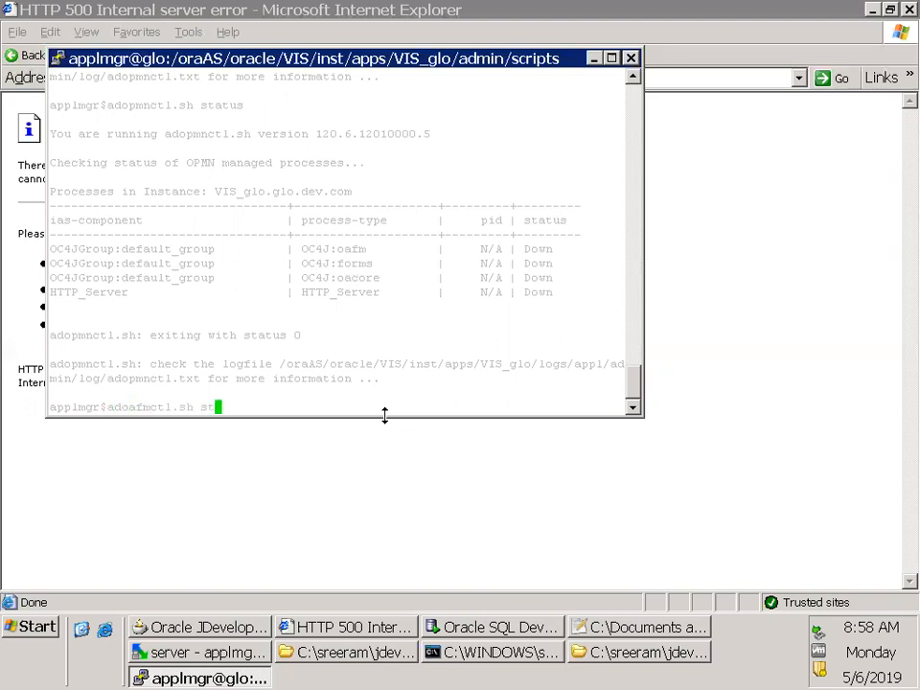
{"action": "key", "text": "Return"}
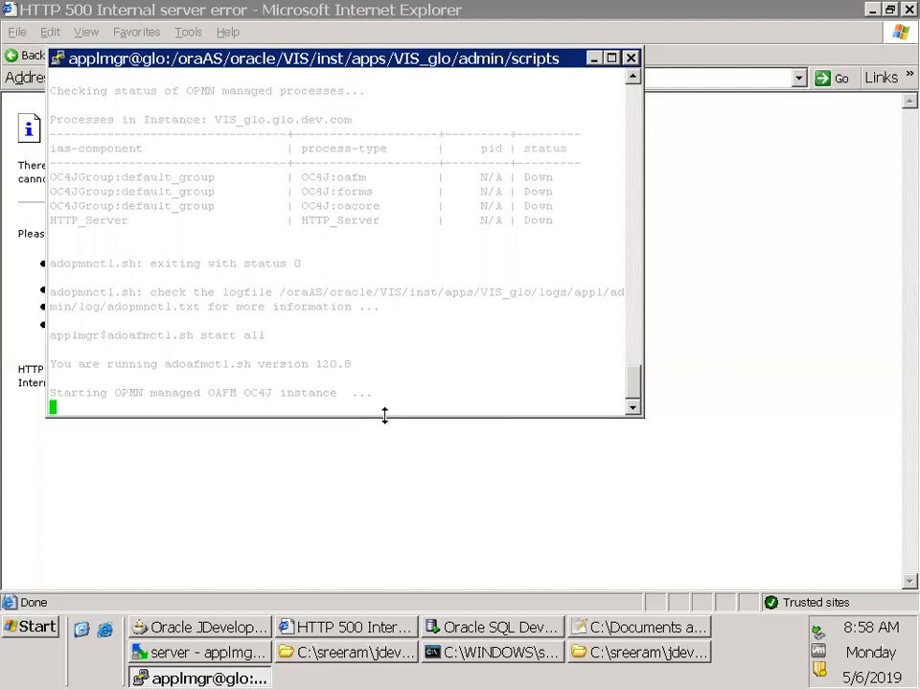
Start the OACORE OC4J instance with adoacorectl.sh start all and go back to the browser's login page
{"action": "type", "text": "adoacorectl.sh start all"}
{"action": "key", "text": "Return"}
{"action": "left_click", "coordinate": [387, 423]}
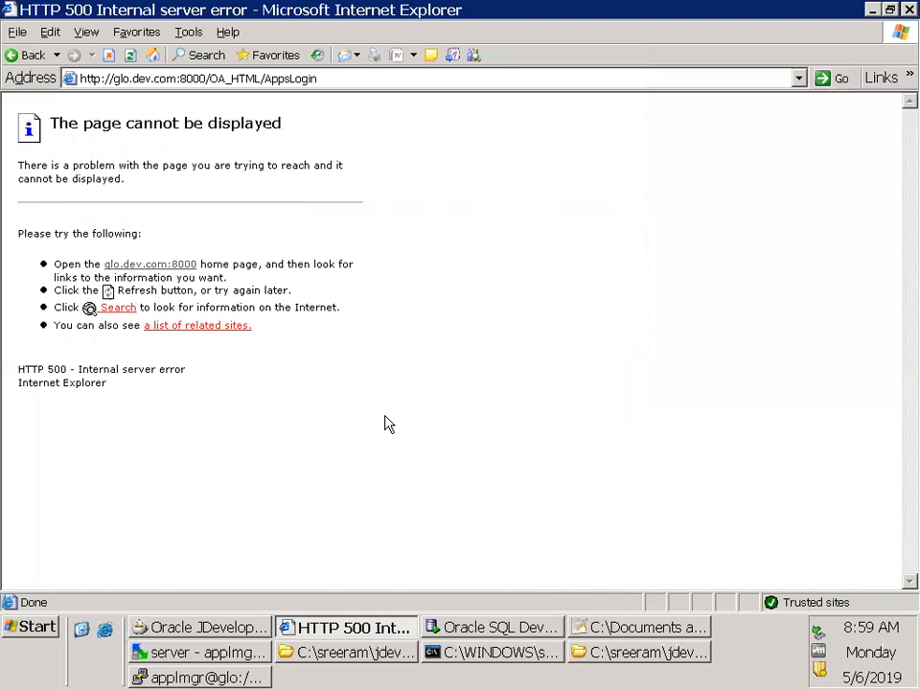
Switch to the terminal and check the OPMN-managed processes with adapcctl.sh status
{"action": "key", "text": "alt+Tab"}
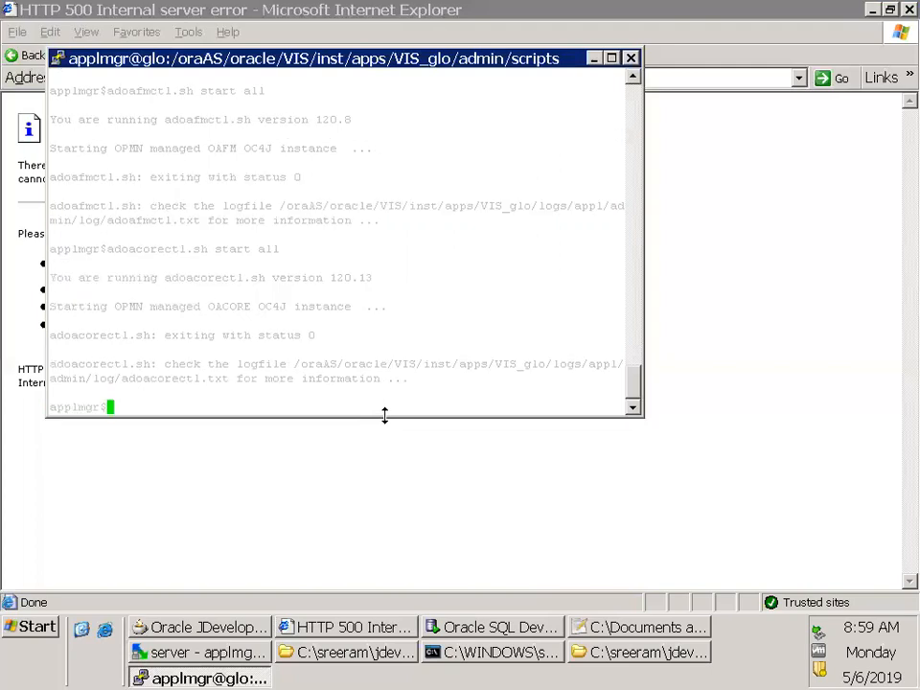
{"action": "type", "text": "adopcctl.sh status"}
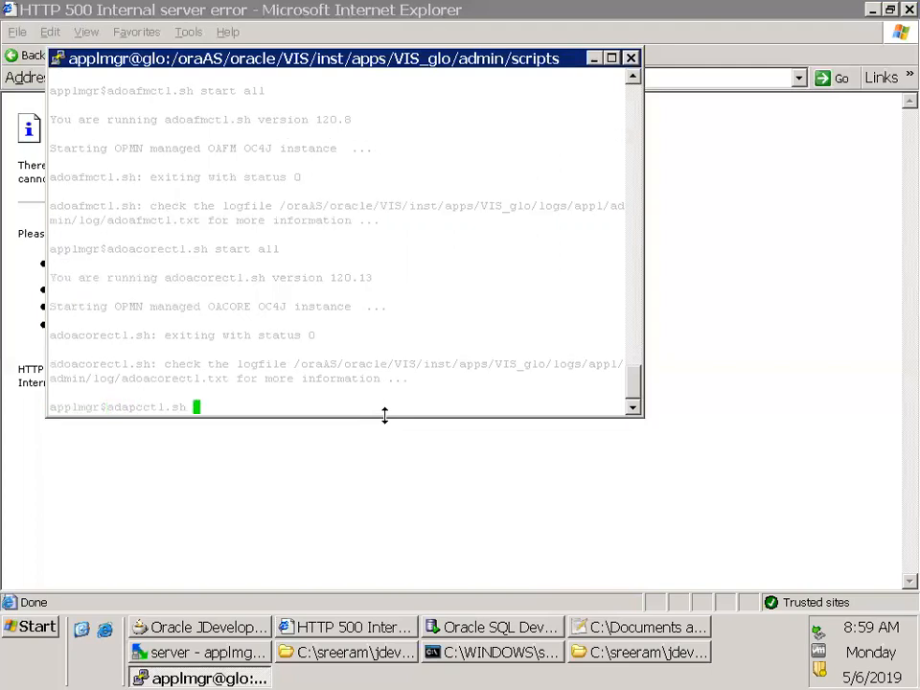
{"action": "key", "text": "Return"}
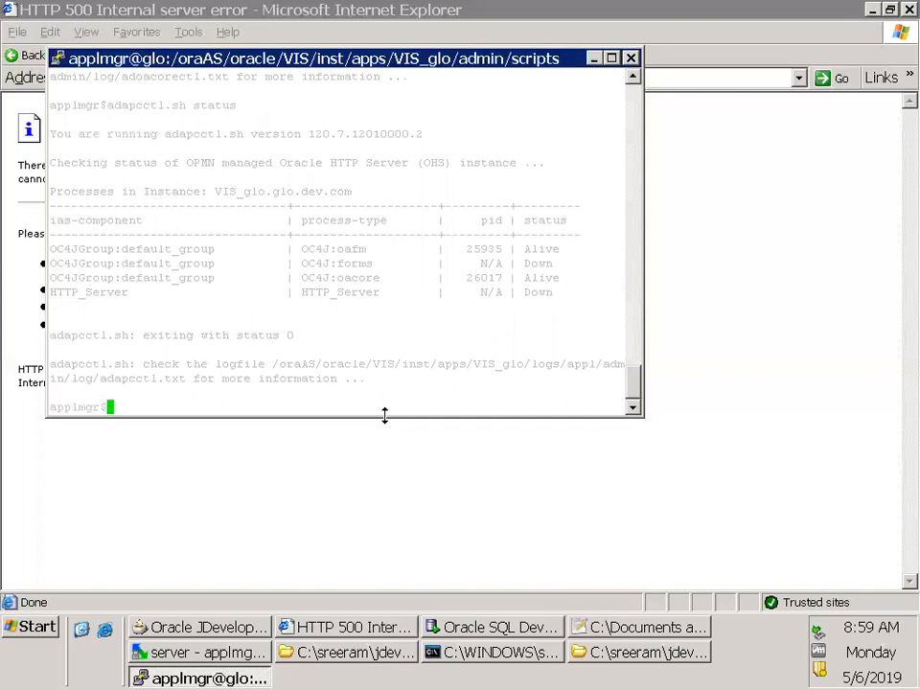
Start the FORMS OC4J instance with adformsctl.sh start all
{"action": "type", "text": "adoafmctl.sh"}
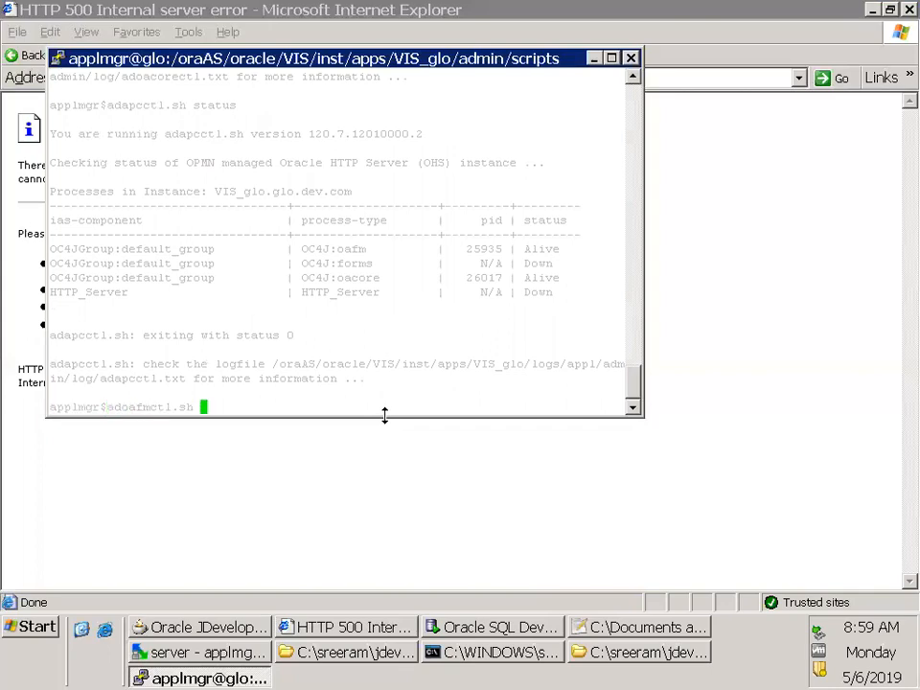
{"action": "key", "text": "BackSpace"}
{"action": "key", "text": "BackSpace"}
{"action": "key", "text": "BackSpace"}
{"action": "type", "text": "formsctl.sh start all"}
{"action": "key", "text": "Return"}
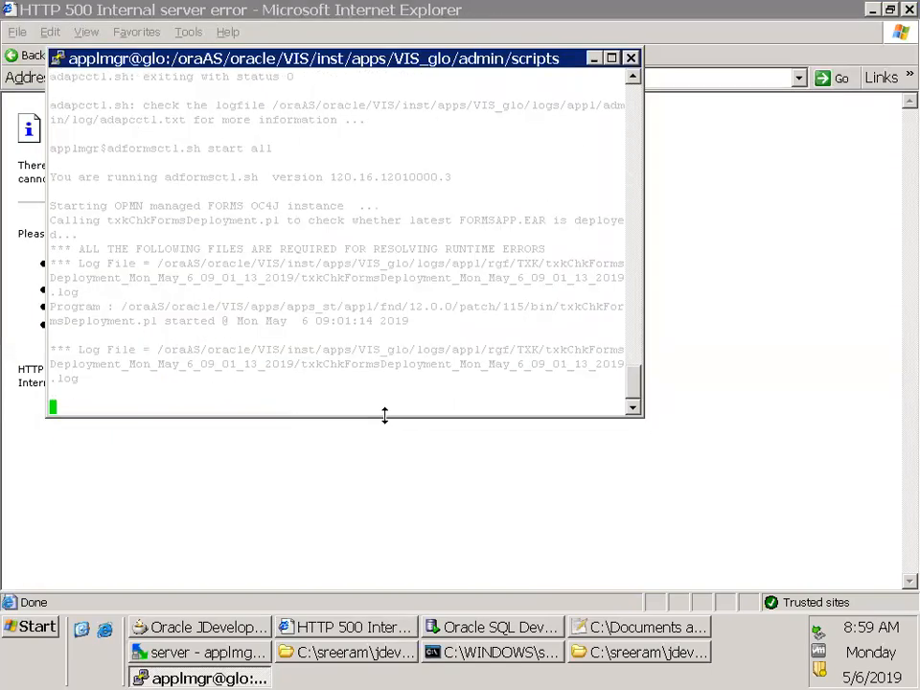
Go back to the browser and reload the AppsLogin page several times
{"action": "left_click", "coordinate": [384, 423]}
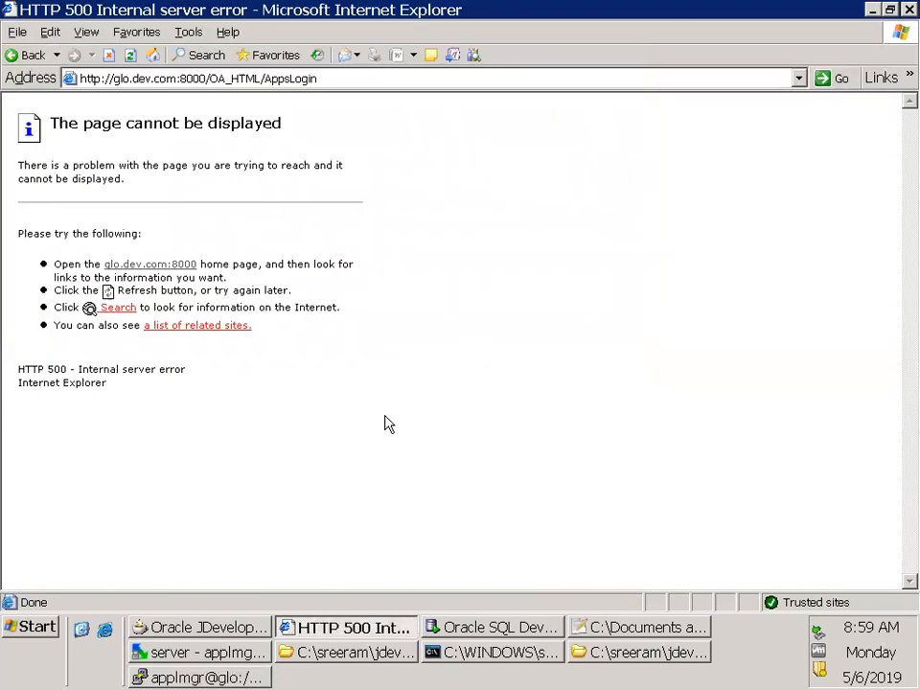
{"action": "key", "text": "F5"}
{"action": "key", "text": "F5"}
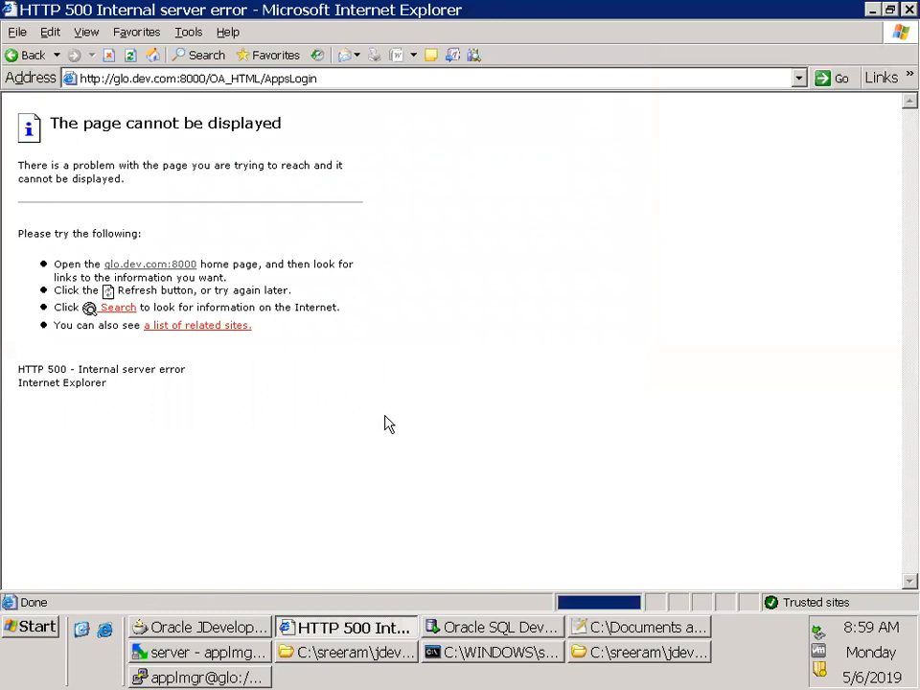
{"action": "key", "text": "F5"}
{"action": "key", "text": "F5"}
Run adoacorectl.sh start all again in the terminal and reload the login page in the browser
{"action": "key", "text": "alt+Tab"}
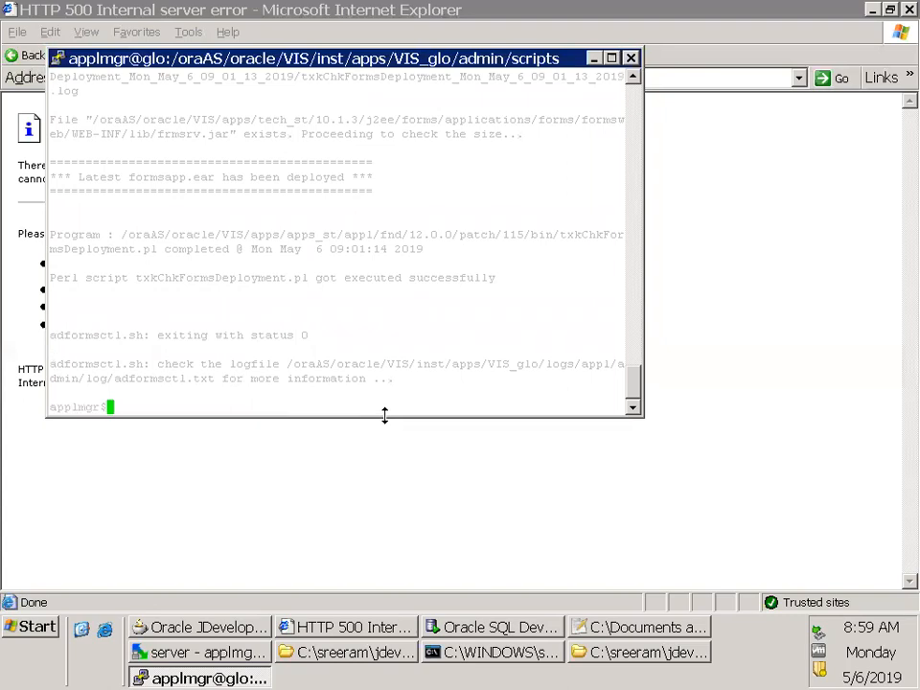
{"action": "type", "text": "adoacorectl.sh start all"}
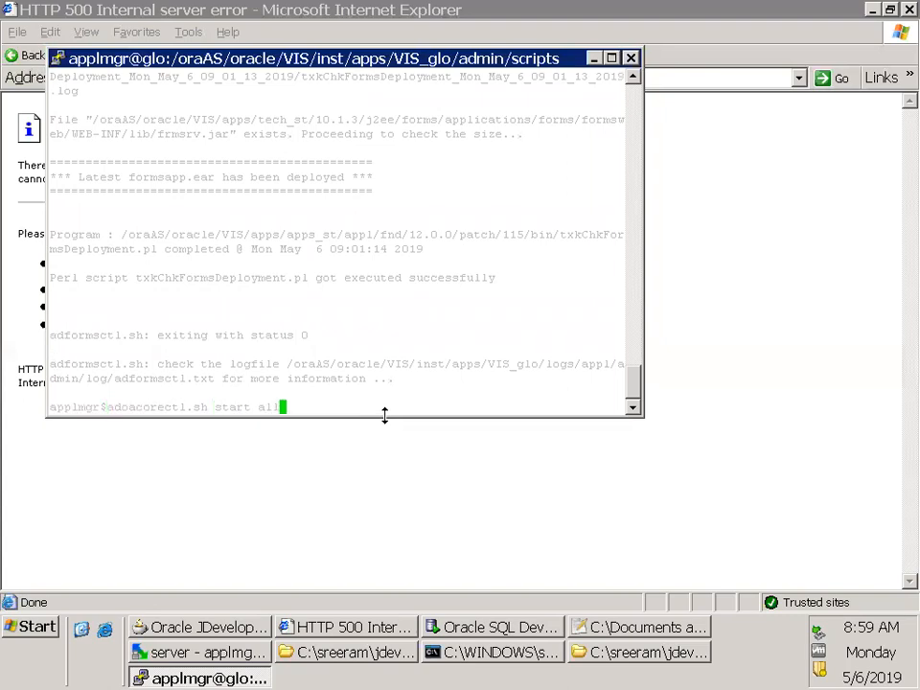
{"action": "key", "text": "Return"}
{"action": "key", "text": "alt+Tab"}
{"action": "key", "text": "F5"}
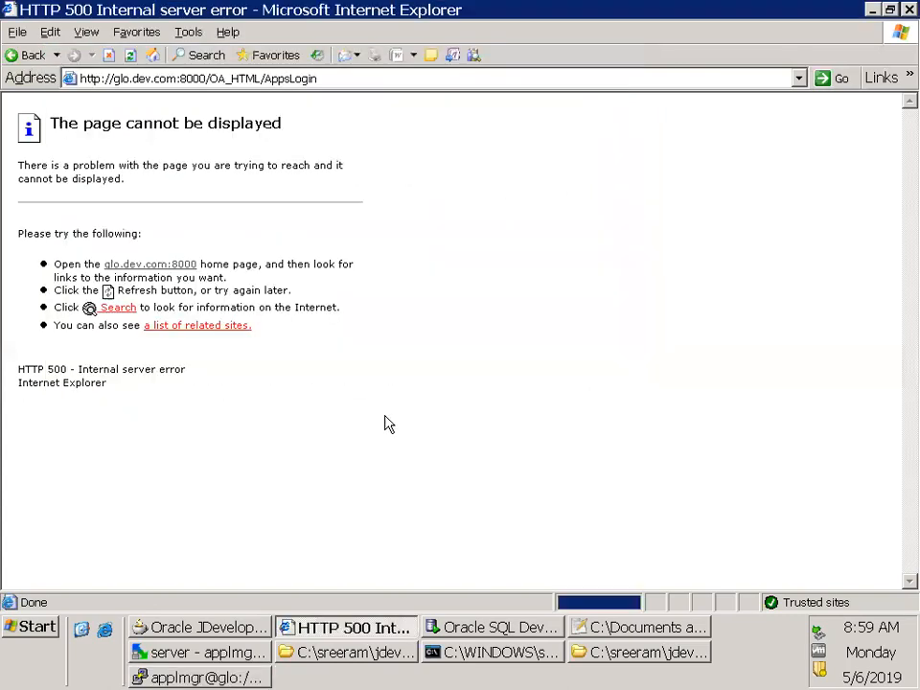
Return to the terminal and recheck the service processes with adapcctl.sh status
{"action": "key", "text": "alt+Tab"}
{"action": "type", "text": "adapc"}
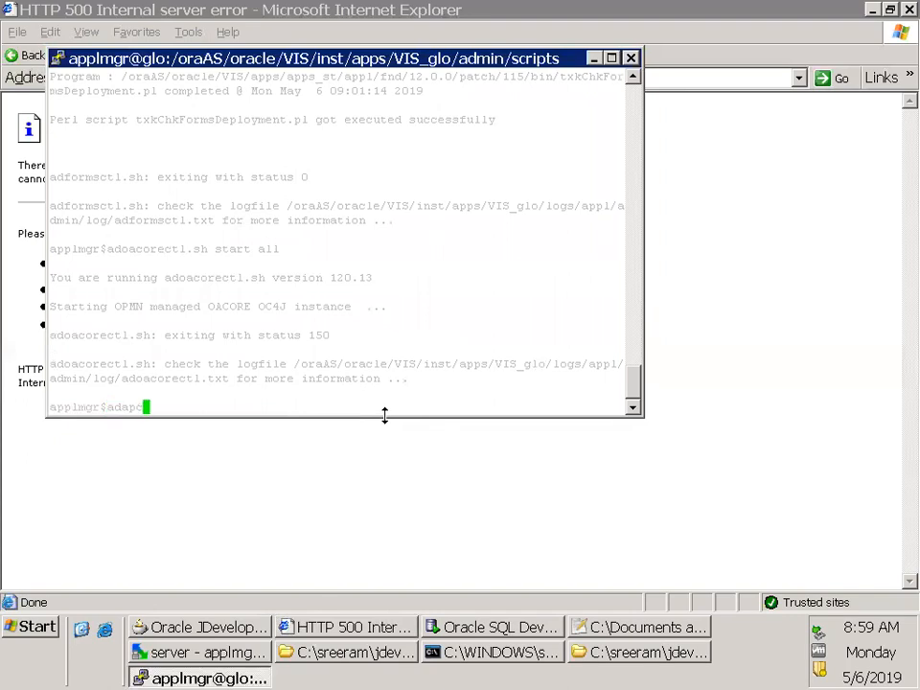
{"action": "type", "text": "ctl.sh status"}
{"action": "key", "text": "Return"}
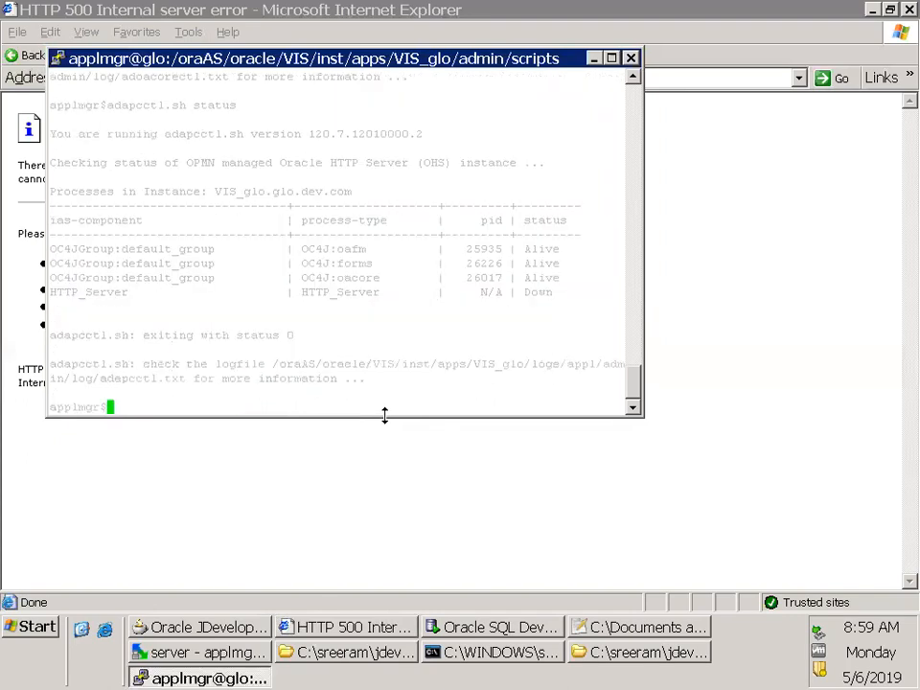
Start the Oracle HTTP Server with adapcctl.sh start all
{"action": "type", "text": "adapcc"}
{"action": "key", "text": "Tab"}
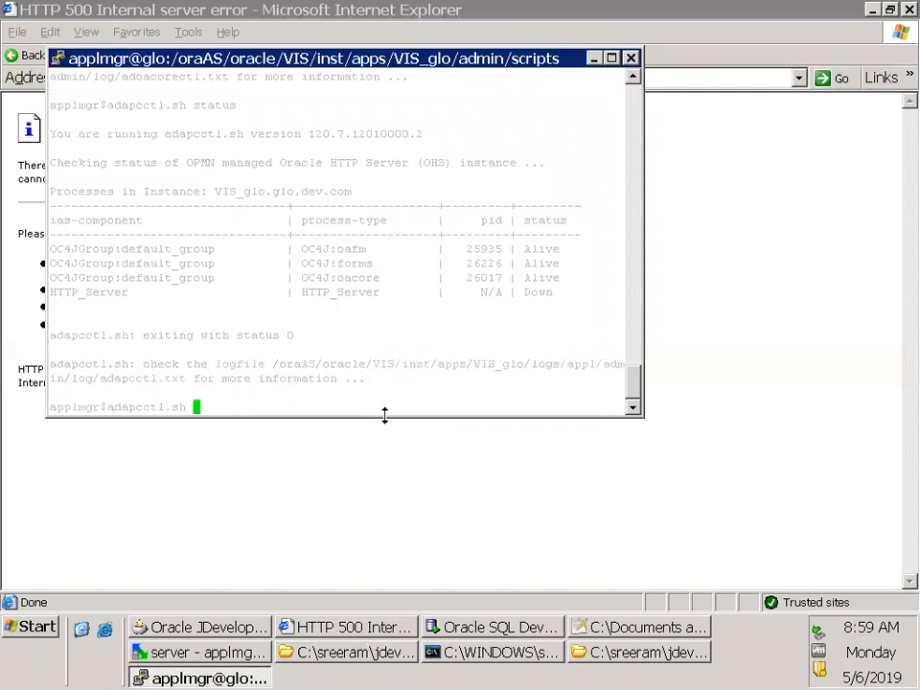
{"action": "type", "text": "start all"}
{"action": "key", "text": "Return"}
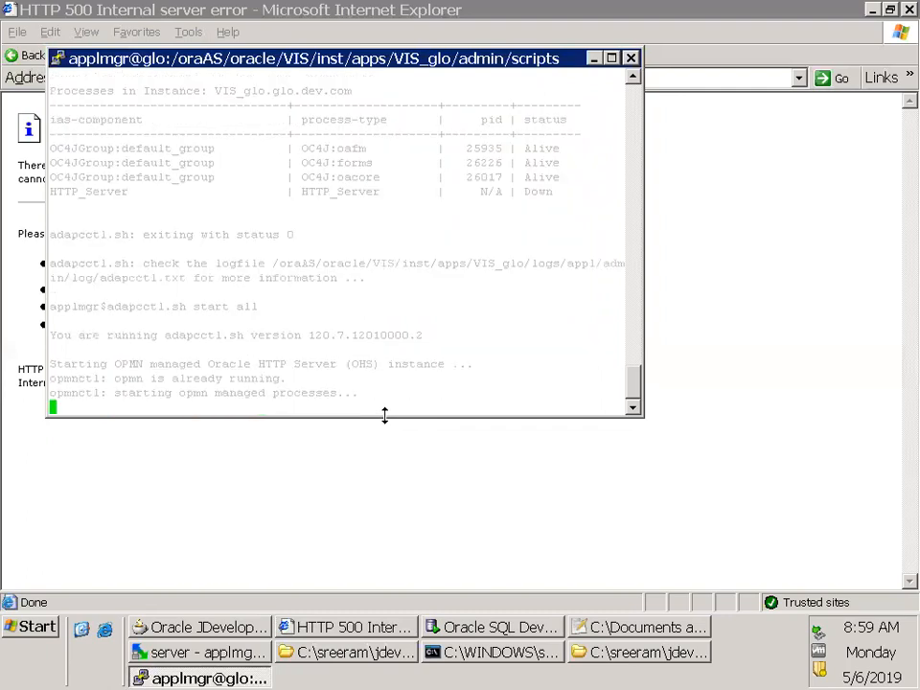
{"action": "left_click", "coordinate": [387, 423]}
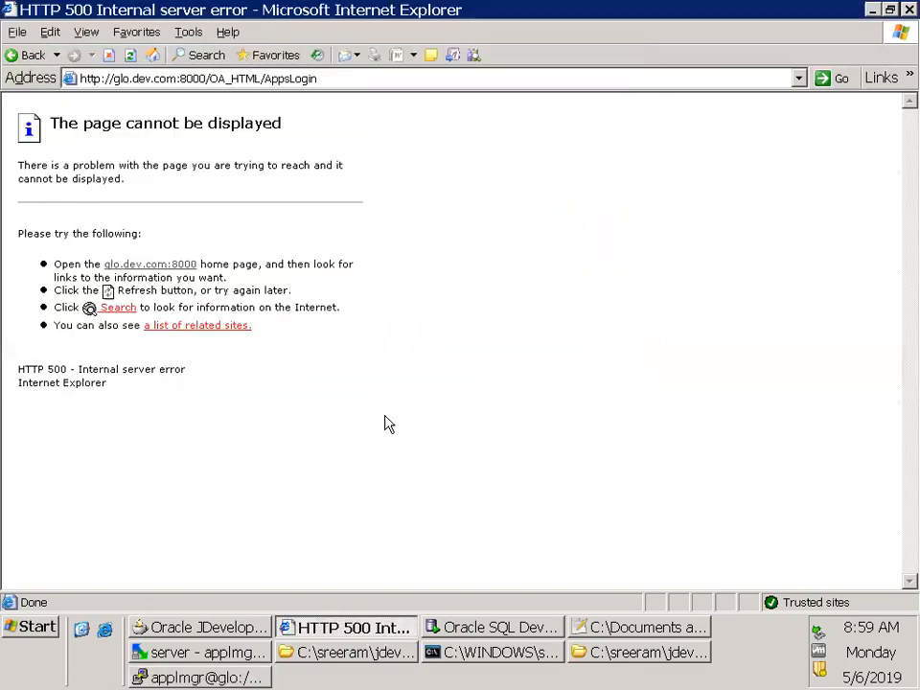
{"action": "key", "text": "F5"}
{"action": "key", "text": "F5"}
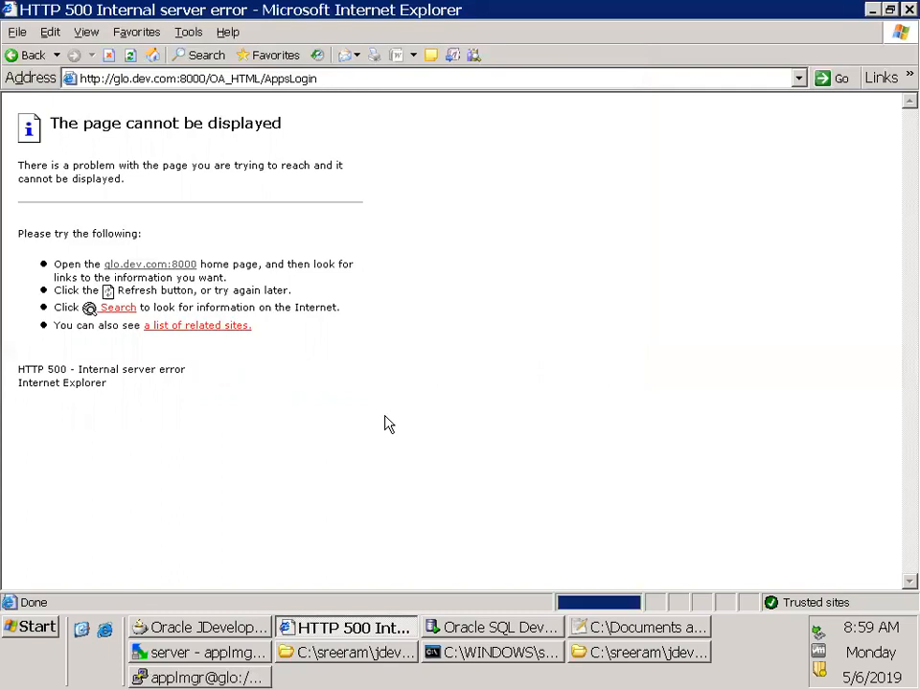
{"action": "left_click", "coordinate": [215, 79]}
{"action": "left_click_drag", "start_coordinate": [210, 79], "coordinate": [529, 93]}
{"action": "key", "text": "BackSpace"}
{"action": "key", "text": "Return"}
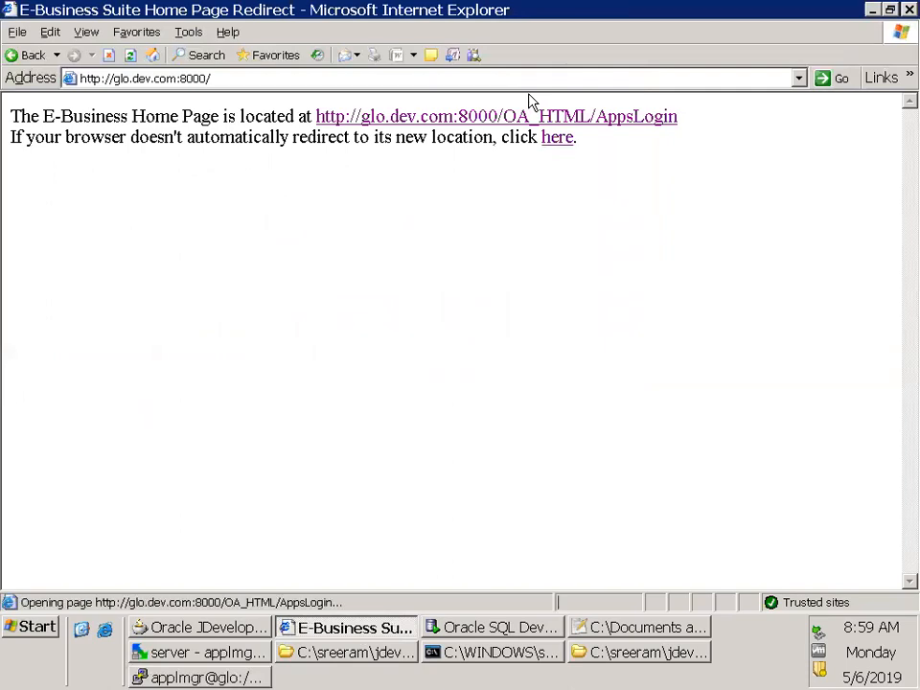
{"action": "key", "text": "alt+Tab"}
{"action": "key", "text": "alt+Tab"}
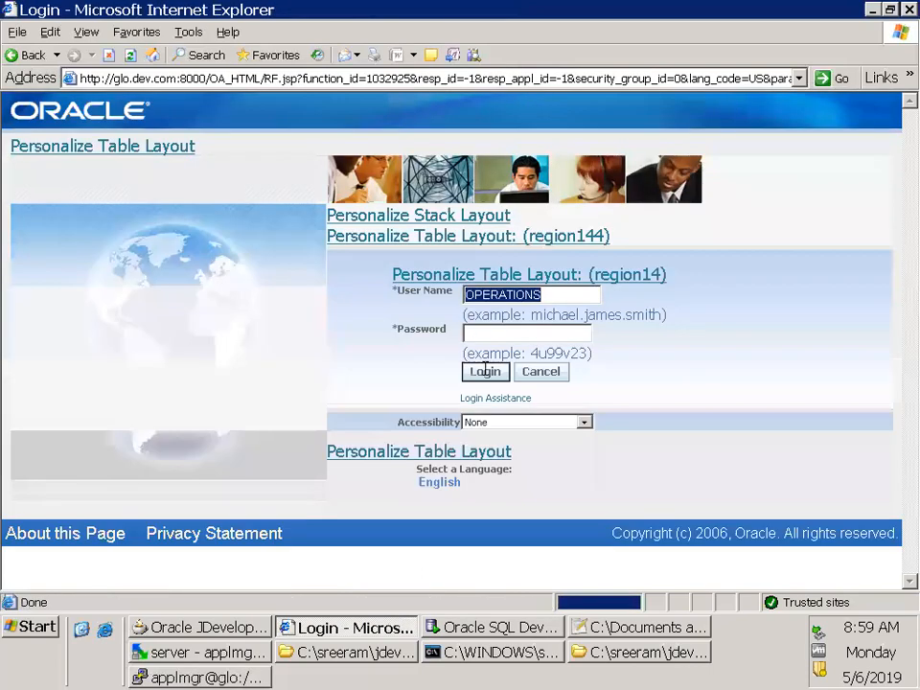
Log in as OPERATIONS by entering the account password
{"action": "key", "text": "Tab"}
{"action": "type", "text": "welcome"}
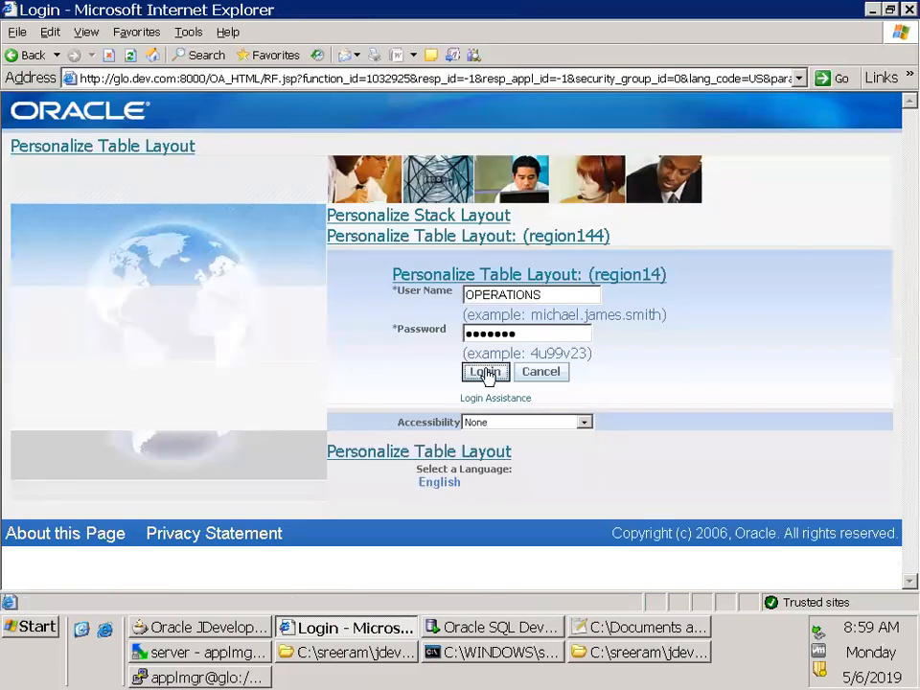
{"action": "key", "text": "Return"}
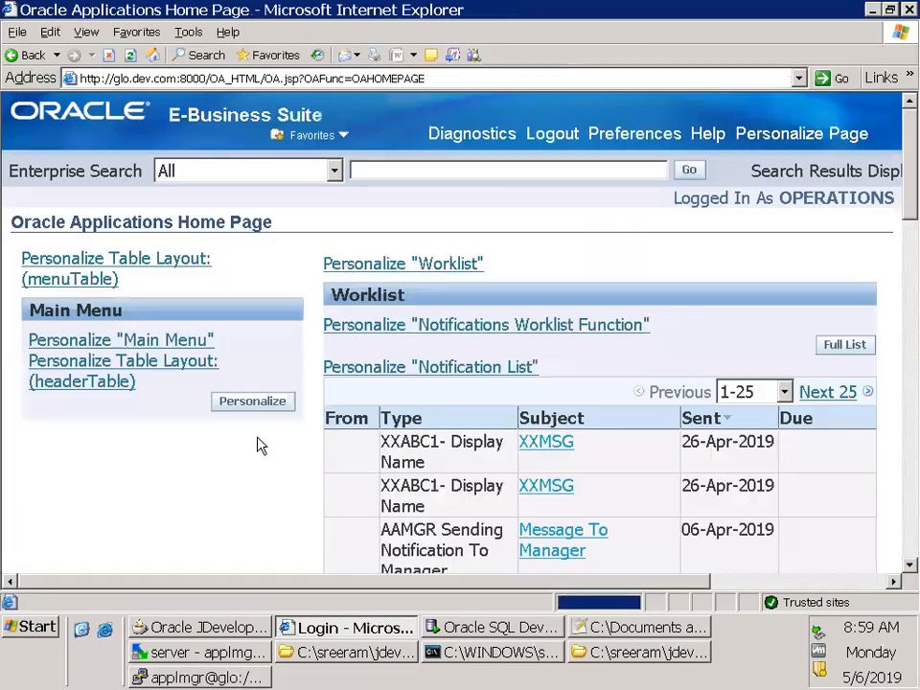
Examine the responsibilities listed in the home page's main menu, especially those around Payables, Projects and Purchasing
{"action": "scroll", "coordinate": [277, 517], "scroll_direction": "down", "scroll_amount": 20}
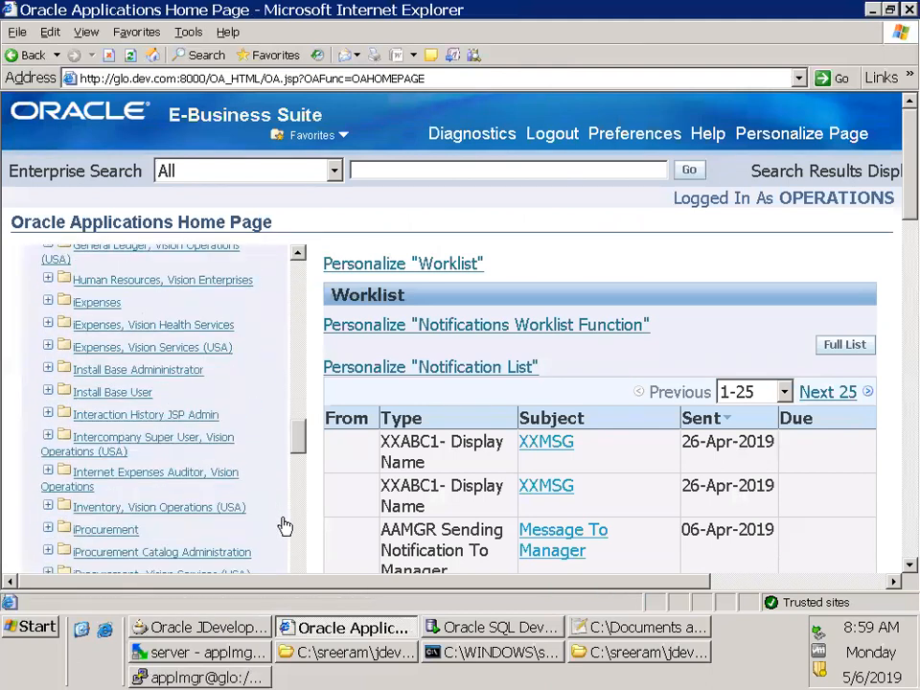
{"action": "scroll", "coordinate": [277, 520], "scroll_direction": "down", "scroll_amount": 6}
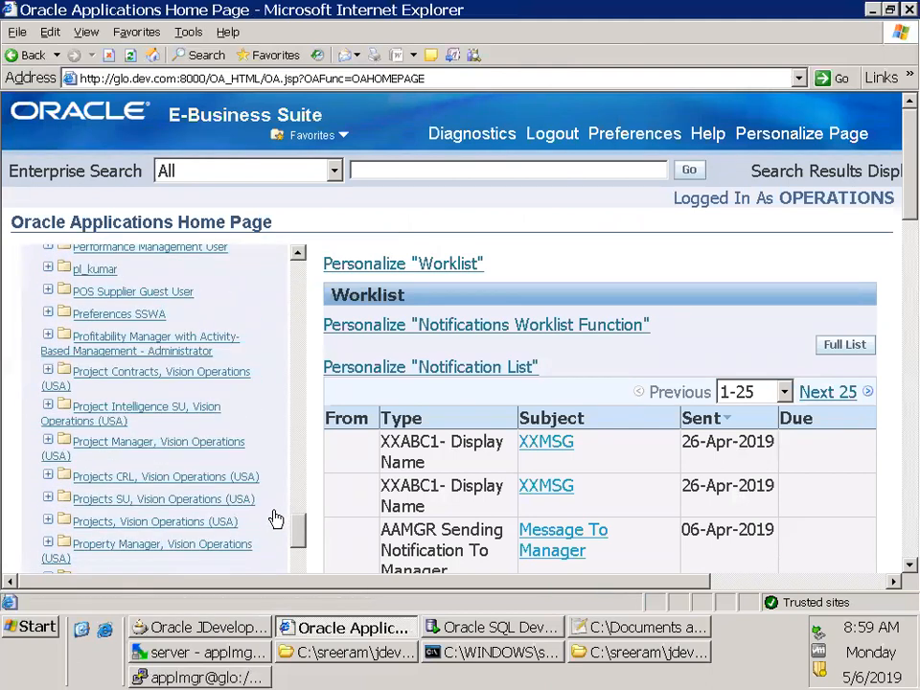
{"action": "scroll", "coordinate": [277, 520], "scroll_direction": "down", "scroll_amount": 2}
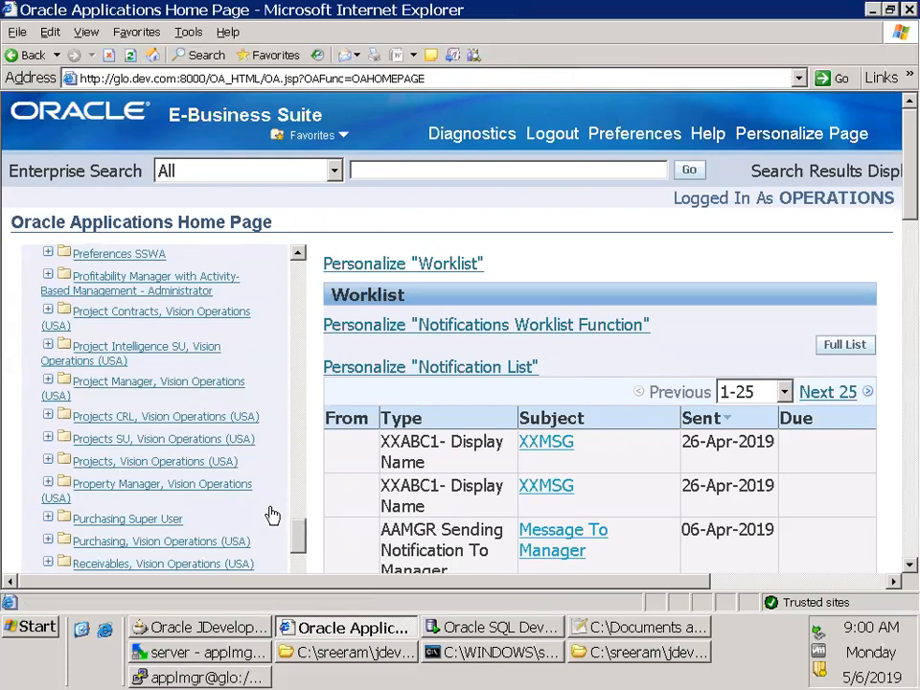
{"action": "scroll", "coordinate": [274, 506], "scroll_direction": "up", "scroll_amount": 1}
{"action": "scroll", "coordinate": [278, 498], "scroll_direction": "down", "scroll_amount": 2}
{"action": "scroll", "coordinate": [273, 466], "scroll_direction": "up", "scroll_amount": 3}
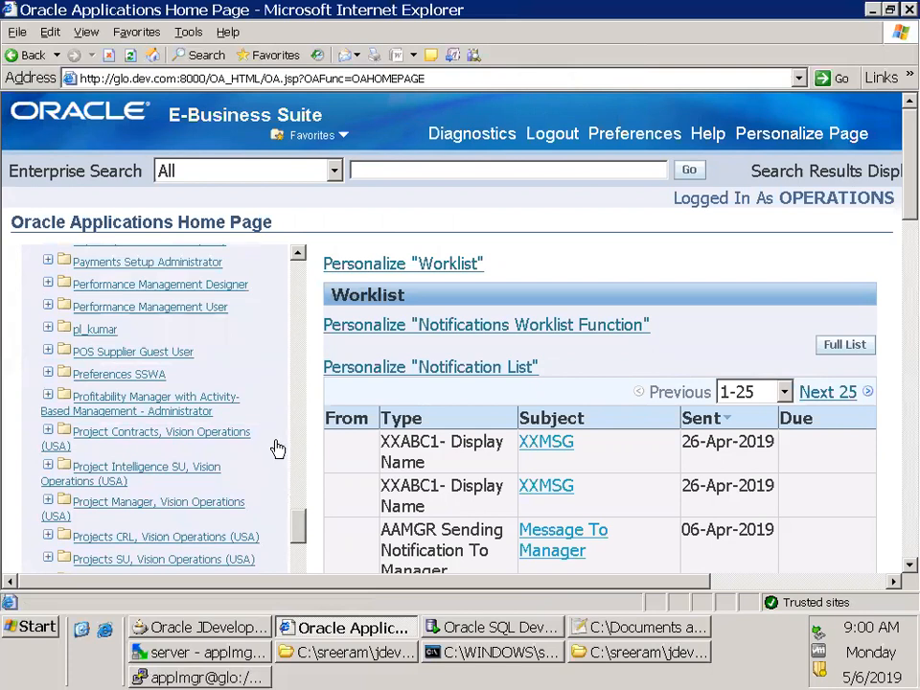
{"action": "scroll", "coordinate": [279, 448], "scroll_direction": "down", "scroll_amount": 2}
{"action": "scroll", "coordinate": [281, 449], "scroll_direction": "down", "scroll_amount": 1}
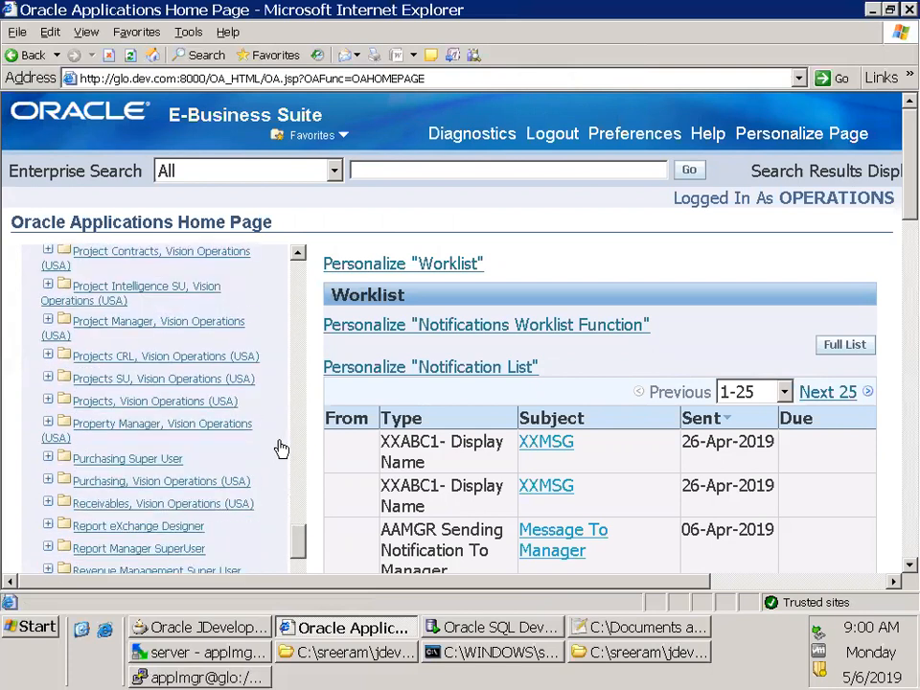
{"action": "scroll", "coordinate": [279, 449], "scroll_direction": "down", "scroll_amount": 1}
{"action": "scroll", "coordinate": [280, 449], "scroll_direction": "up", "scroll_amount": 2}
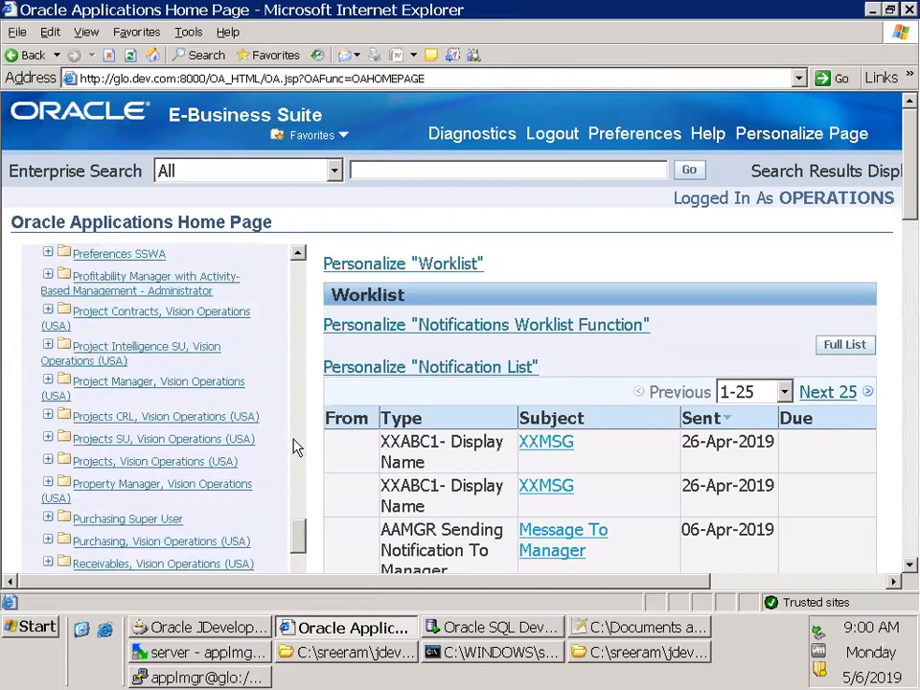
{"action": "scroll", "coordinate": [296, 448], "scroll_direction": "up", "scroll_amount": 2}
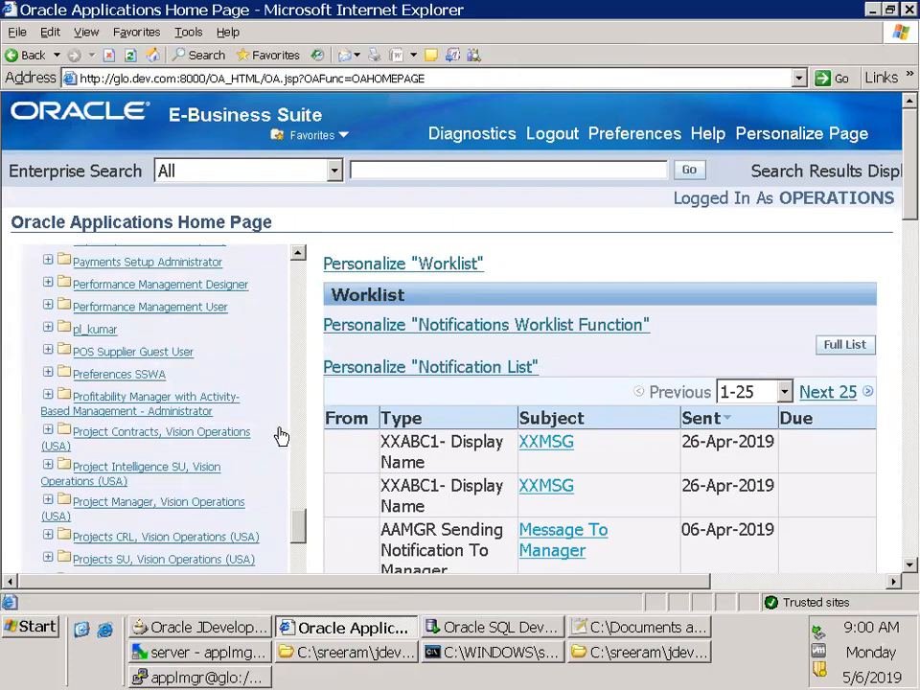
{"action": "scroll", "coordinate": [267, 461], "scroll_direction": "up", "scroll_amount": 3}
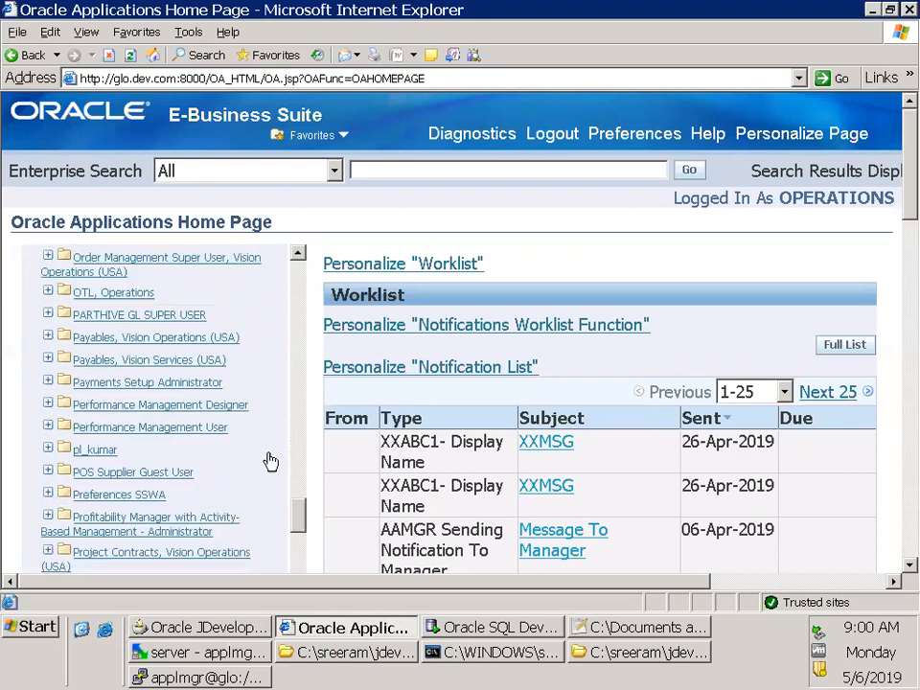
{"action": "scroll", "coordinate": [286, 452], "scroll_direction": "down", "scroll_amount": 1}
Search the home page for "procurement" and step through the matching responsibilities
{"action": "key", "text": "ctrl+f"}
{"action": "type", "text": "p"}
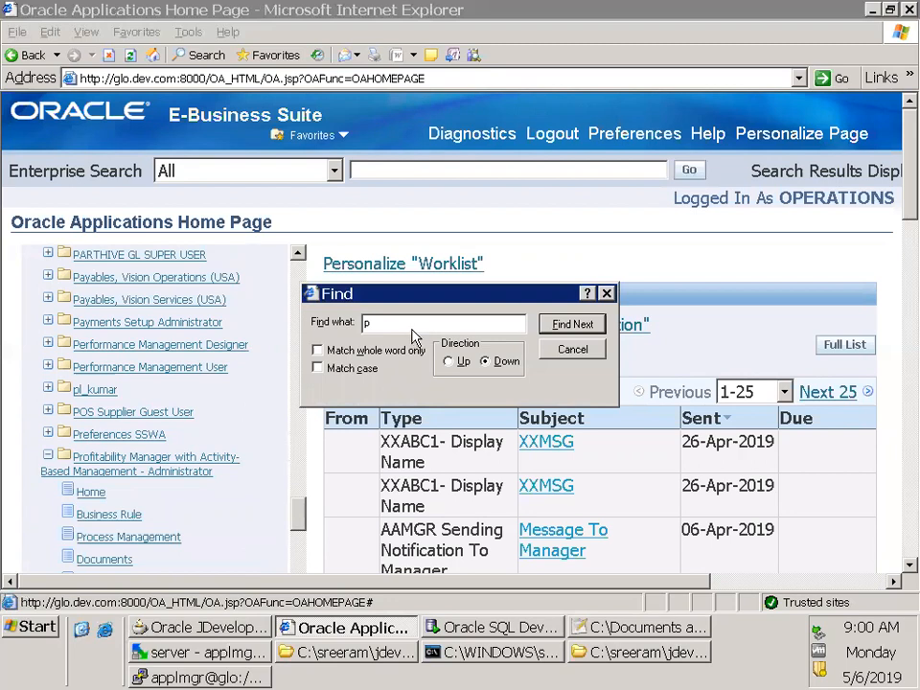
{"action": "type", "text": "rocurement"}
{"action": "key", "text": "Return"}
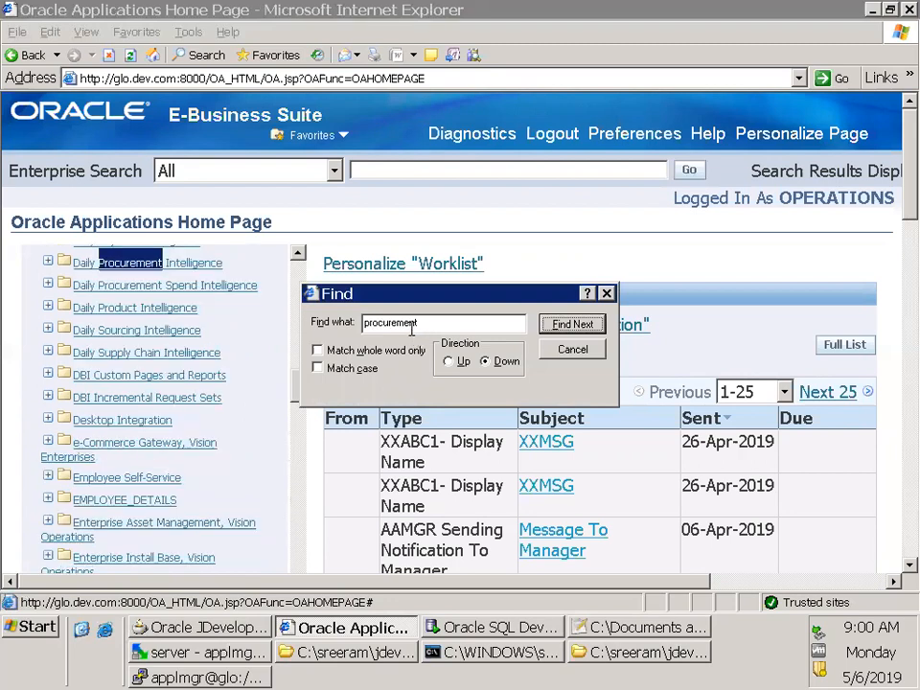
{"action": "key", "text": "Return"}
{"action": "key", "text": "Return"}
{"action": "key", "text": "Return"}
{"action": "key", "text": "Return"}
{"action": "key", "text": "Return"}
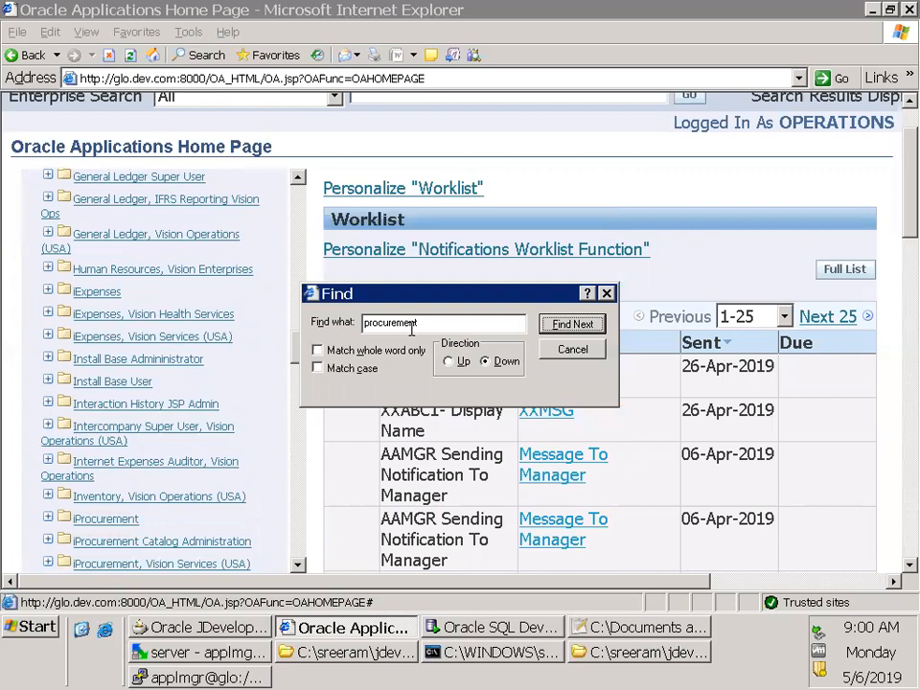
{"action": "key", "text": "Return"}
{"action": "key", "text": "Escape"}
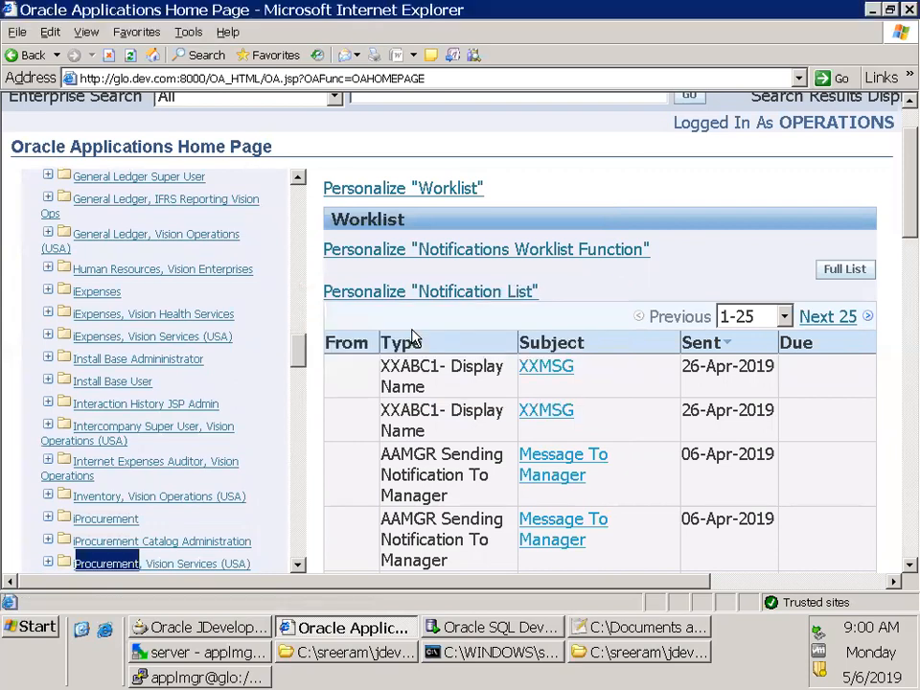
Open the Bills of Material responsibility from the main menu to launch its Oracle Applications forms
{"action": "scroll", "coordinate": [211, 284], "scroll_direction": "up", "scroll_amount": 10}
{"action": "scroll", "coordinate": [212, 277], "scroll_direction": "up", "scroll_amount": 7}
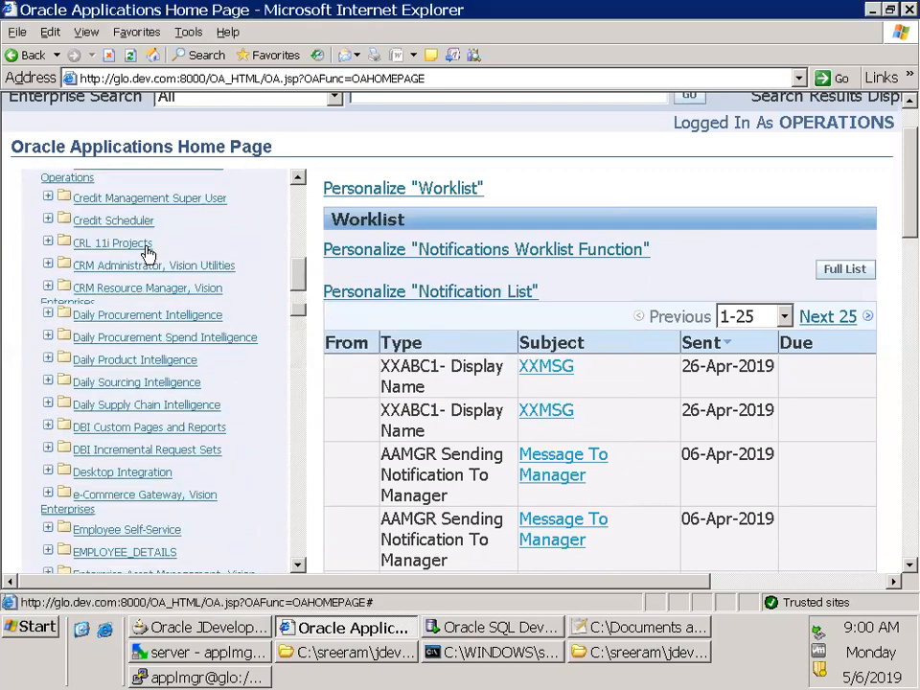
{"action": "left_click", "coordinate": [136, 247]}
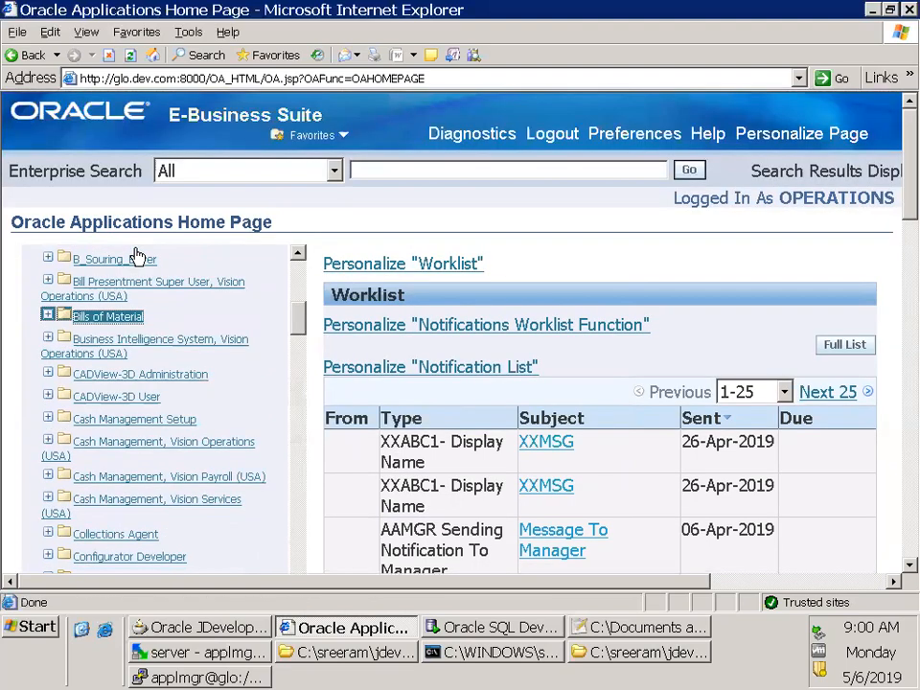
{"action": "left_click", "coordinate": [106, 319]}
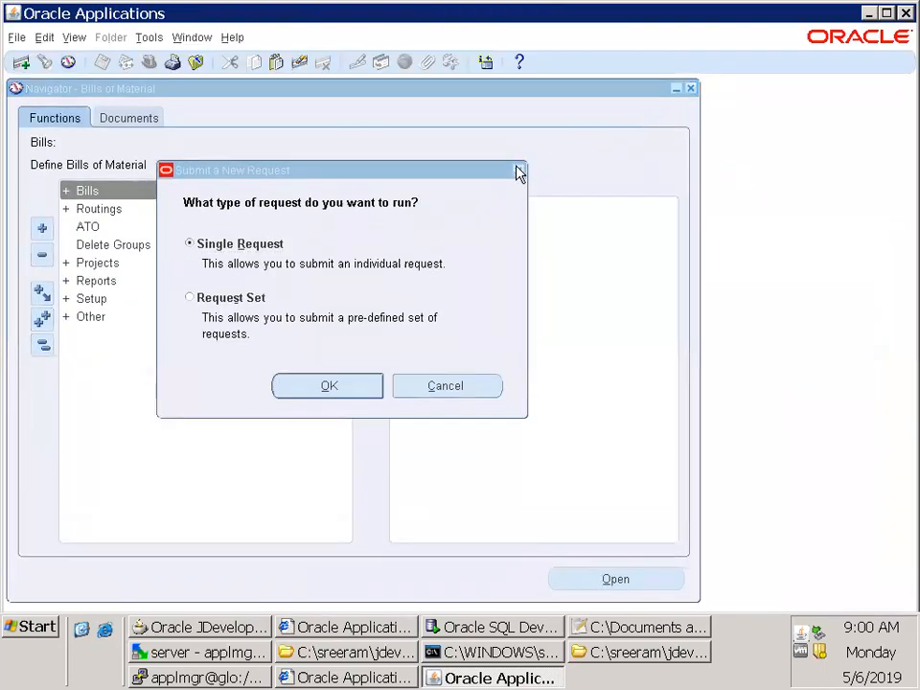
Dismiss the new request dialog and switch the responsibility to System Administrator
{"action": "left_click", "coordinate": [519, 171]}
{"action": "type", "text": "ro%"}
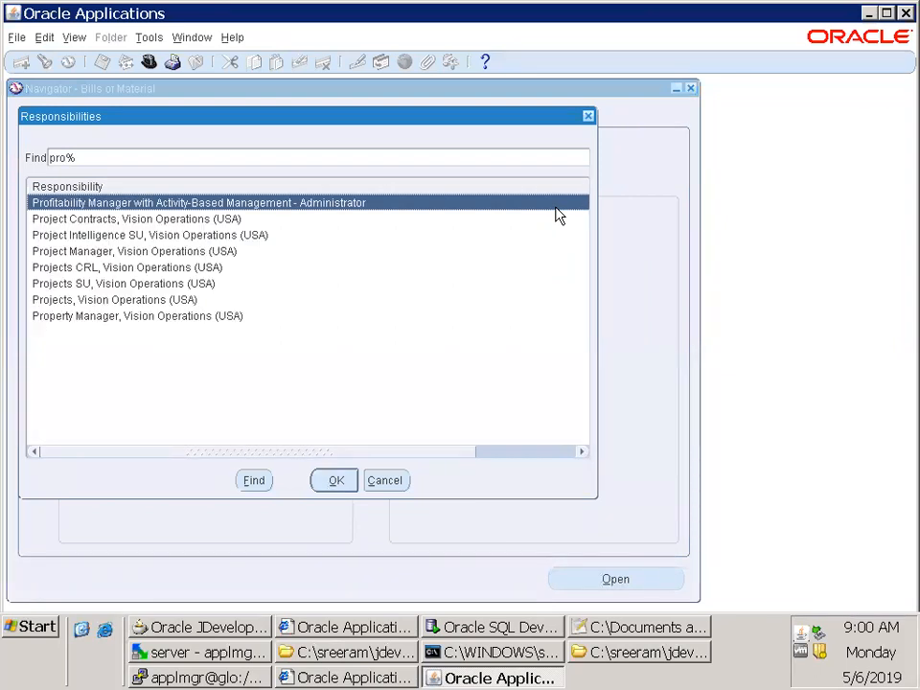
{"action": "double_click", "coordinate": [556, 207]}
{"action": "key", "text": "alt+f"}
{"action": "type", "text": "wsystem Administrat"}
{"action": "double_click", "coordinate": [559, 217]}
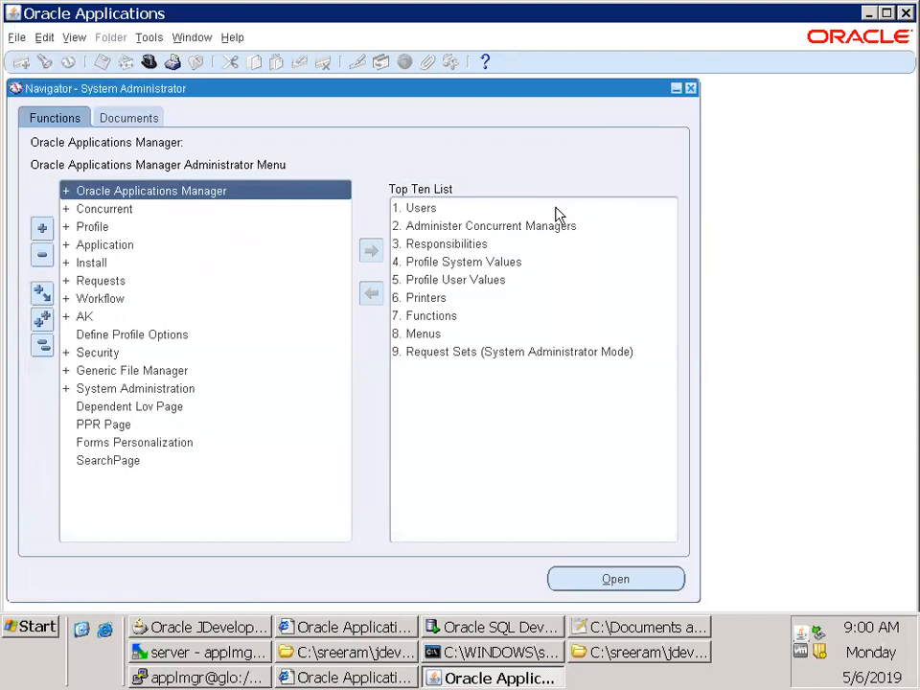
Open the Users form and query the OPERATIONS user record
{"action": "double_click", "coordinate": [556, 208]}
{"action": "key", "text": "F11"}
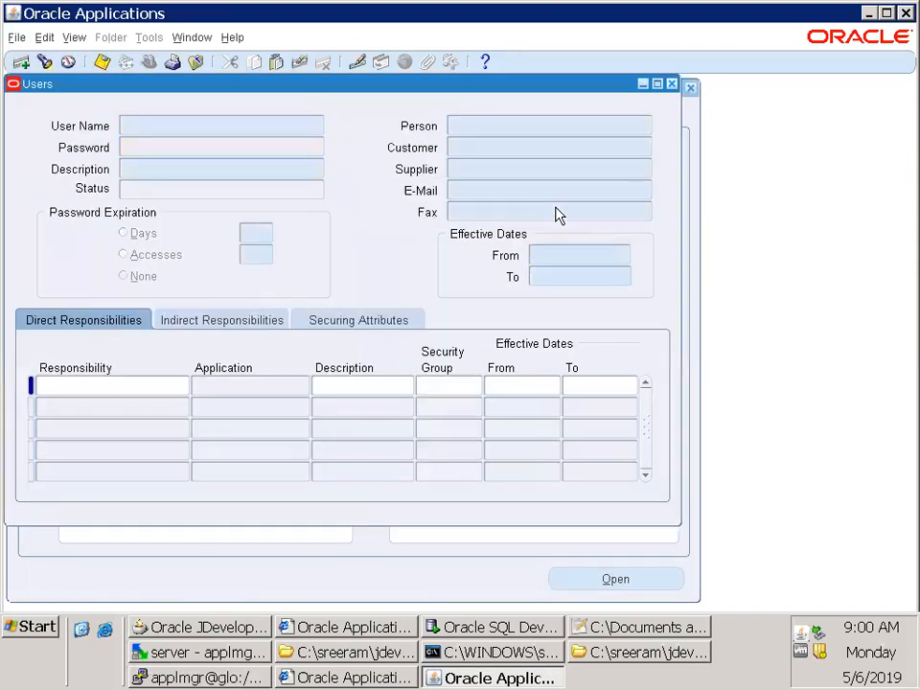
{"action": "type", "text": "OPERATIONS"}
{"action": "key", "text": "ctrl+F11"}
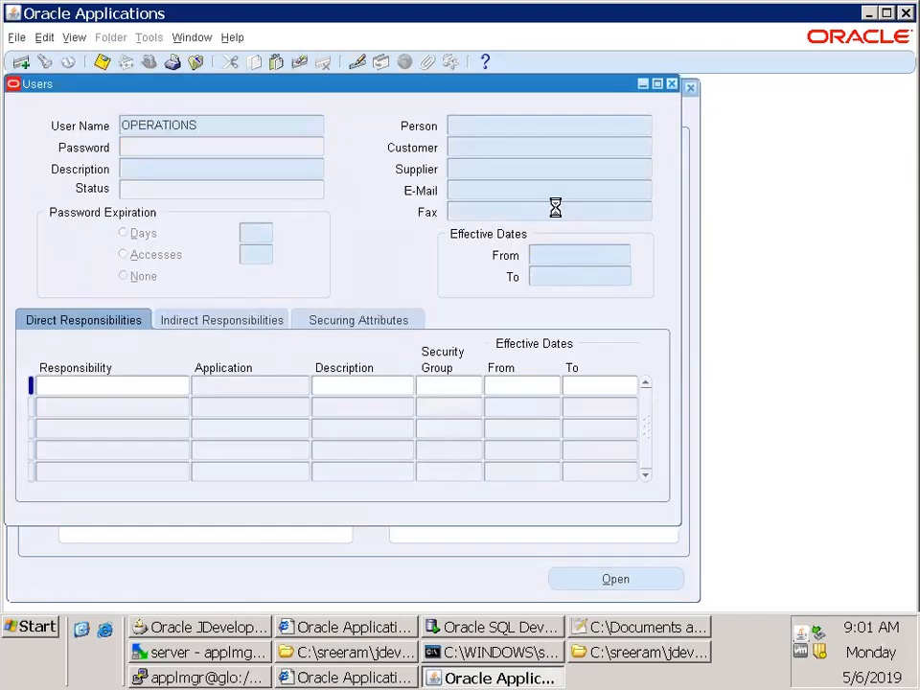
Query the OPERATIONS user's direct responsibilities for Procurement%
{"action": "left_click", "coordinate": [170, 384]}
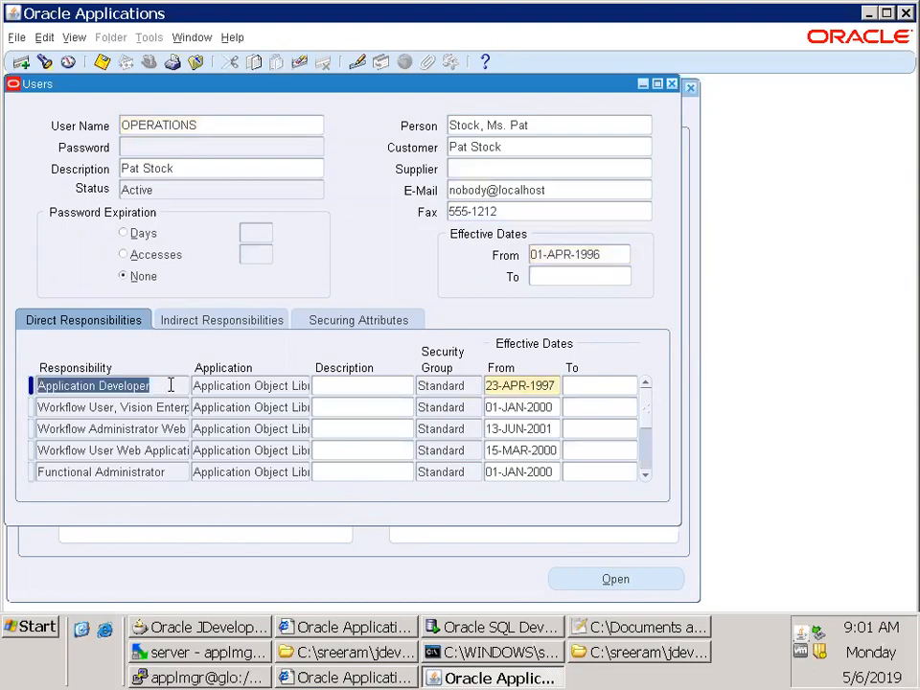
{"action": "key", "text": "F11"}
{"action": "type", "text": "Procurement%"}
{"action": "key", "text": "ctrl+F11"}
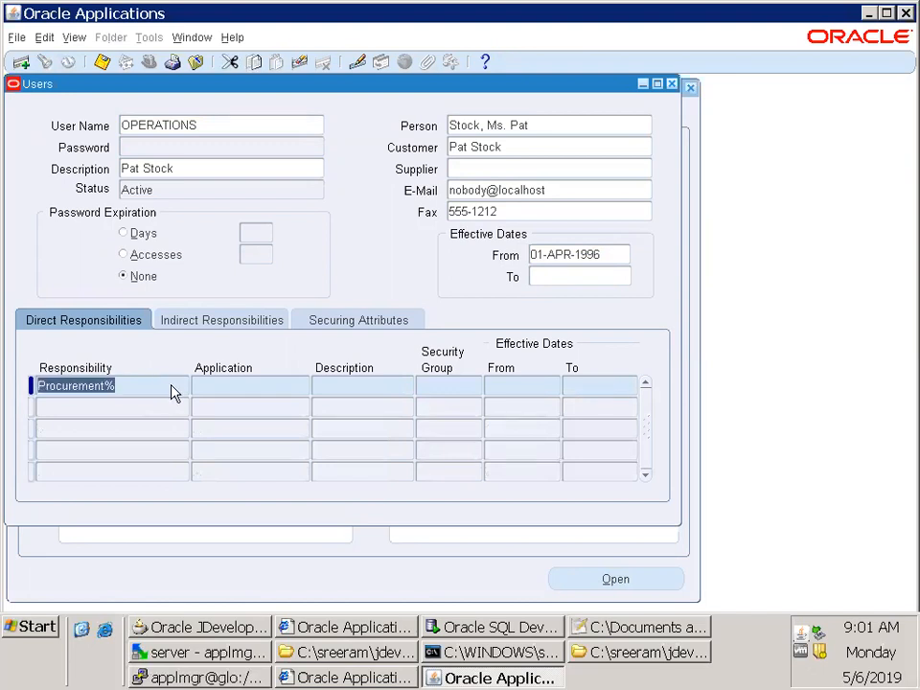
Look up assignable responsibilities matching Procure%USA and Procurement% in a new responsibility row, and leave the list without choosing one
{"action": "type", "text": "Proc"}
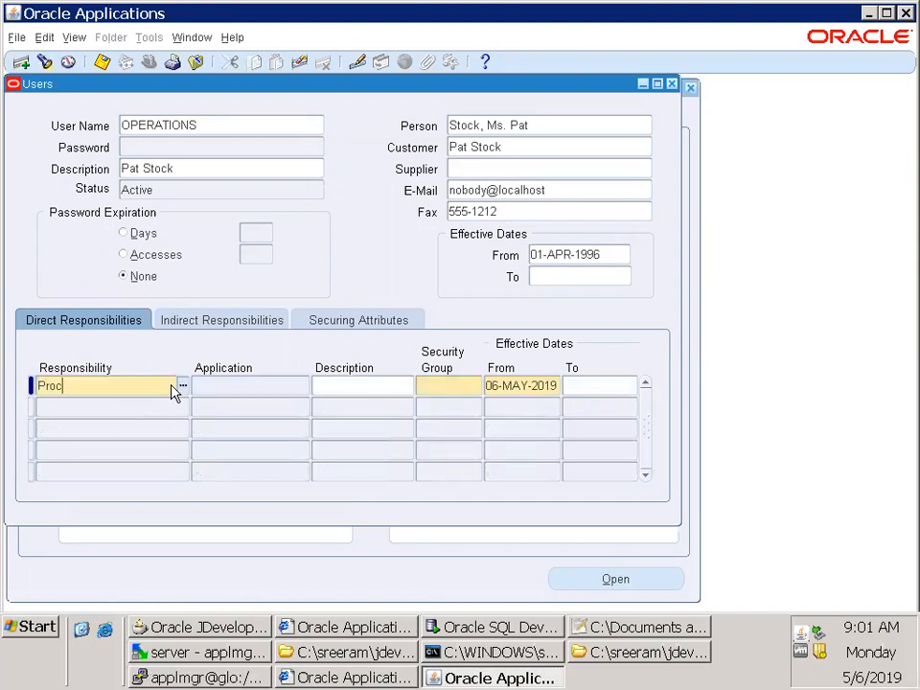
{"action": "type", "text": "ure%USA"}
{"action": "key", "text": "Tab"}
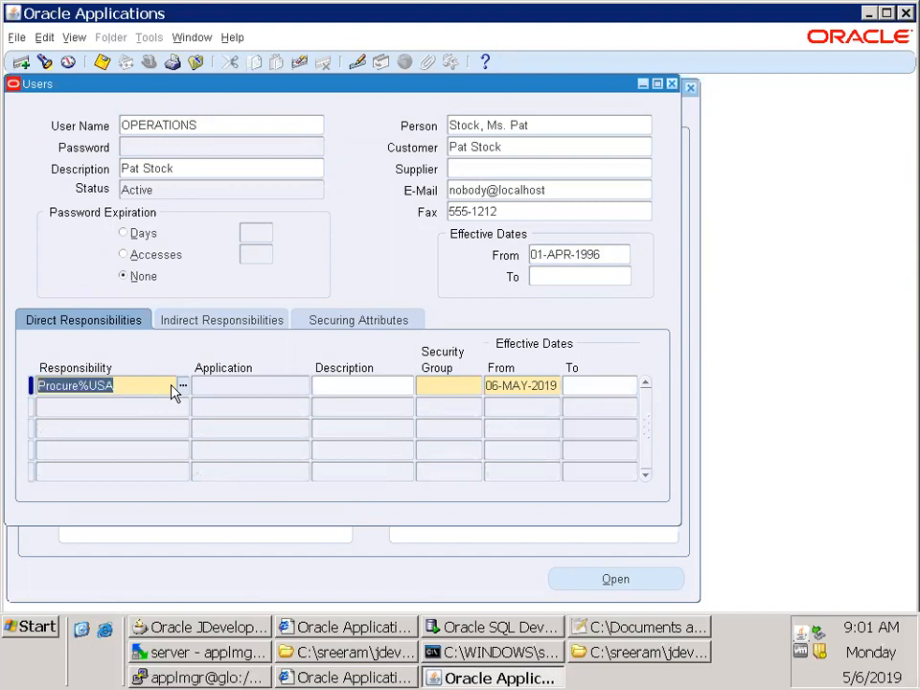
{"action": "type", "text": "Proc"}
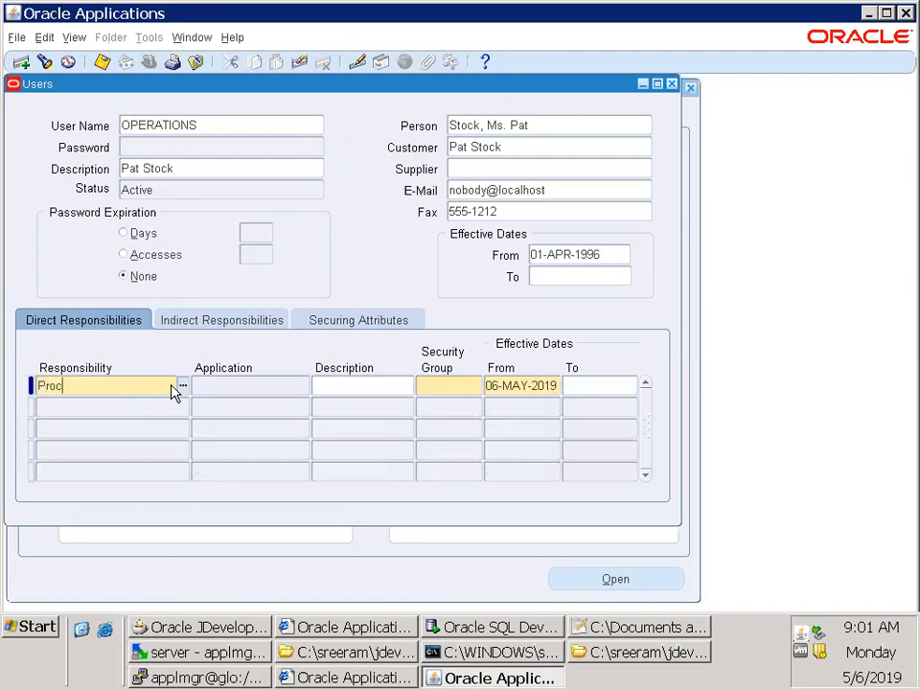
{"action": "type", "text": "urement%"}
{"action": "key", "text": "Tab"}
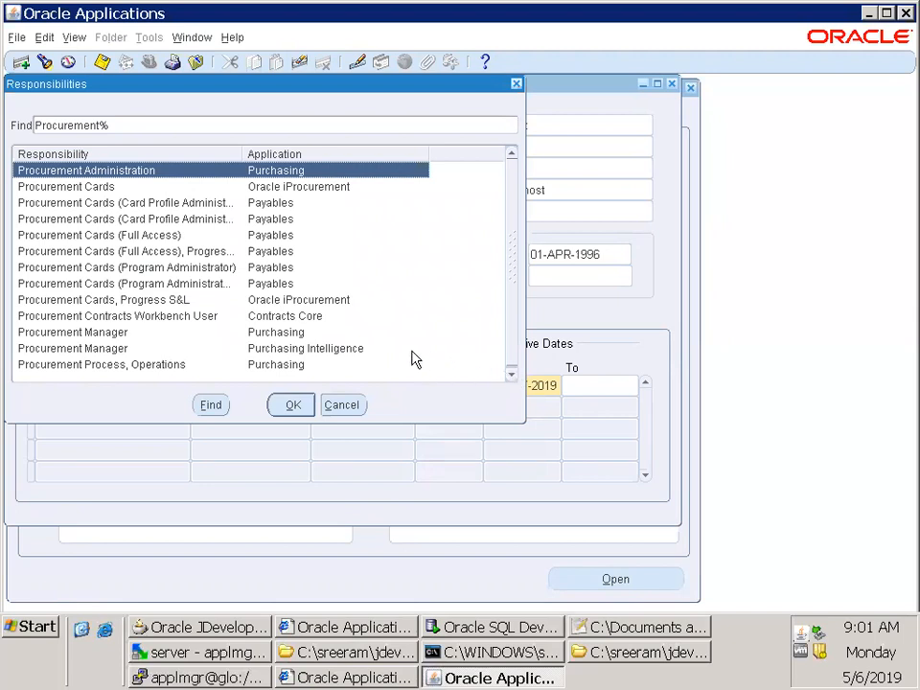
{"action": "left_click", "coordinate": [343, 405]}
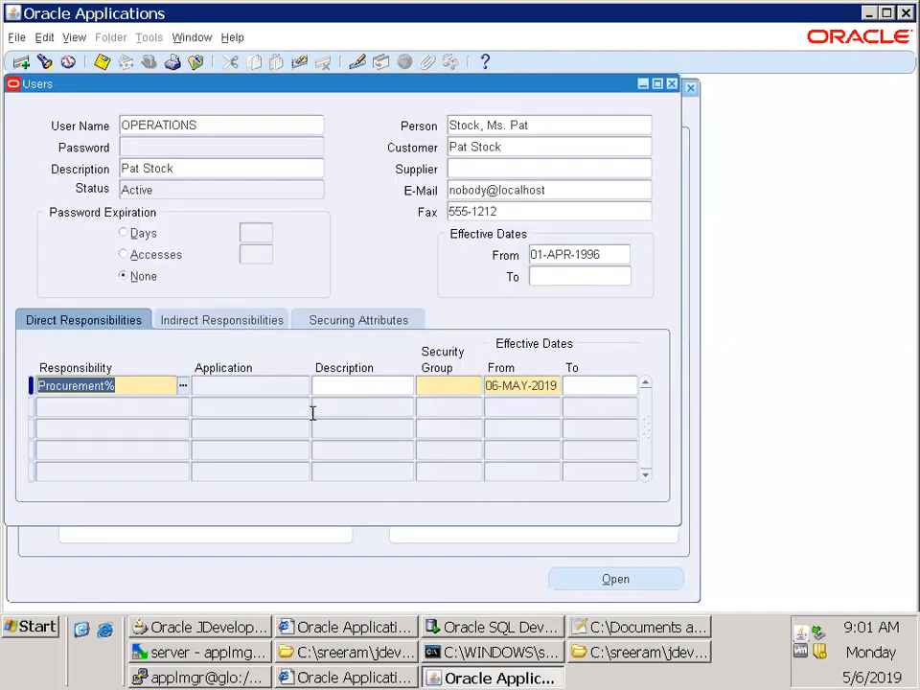
Look up assignable responsibilities matching iProcurement% and leave the list without choosing one
{"action": "key", "text": "BackSpace"}
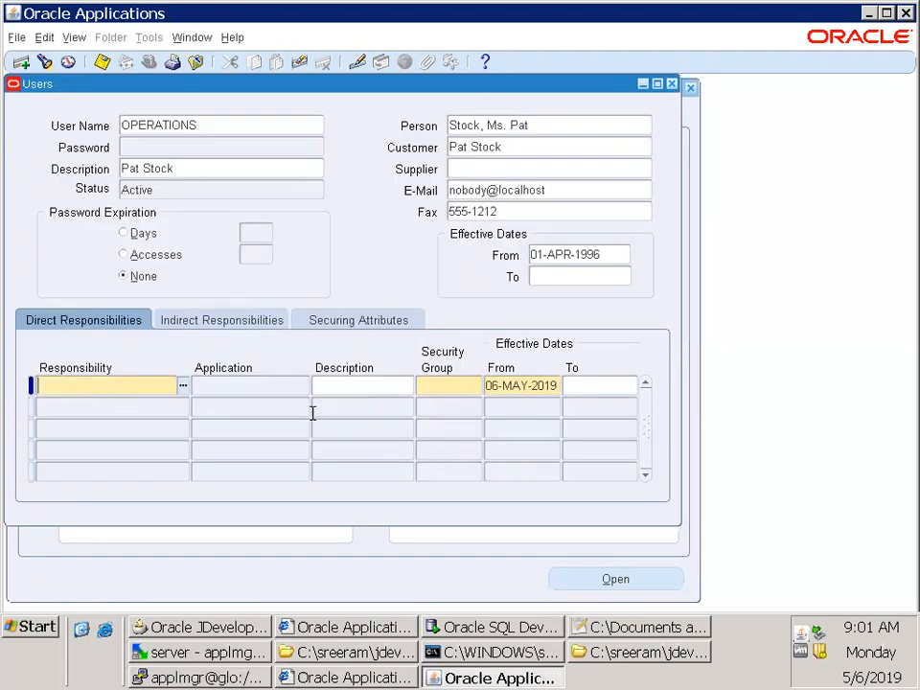
{"action": "key", "text": "ctrl+l"}
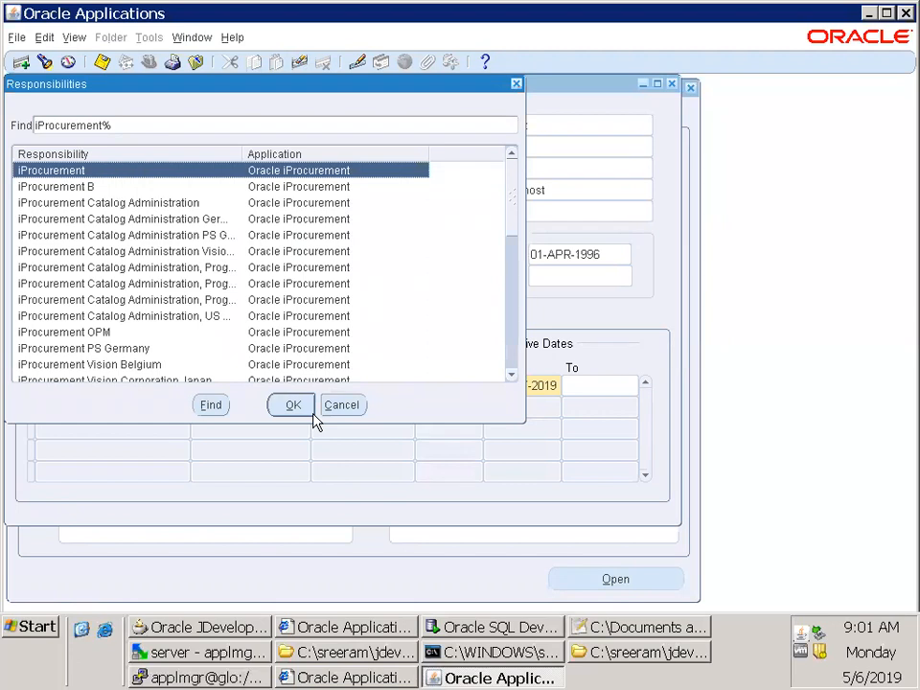
{"action": "left_click", "coordinate": [312, 415]}
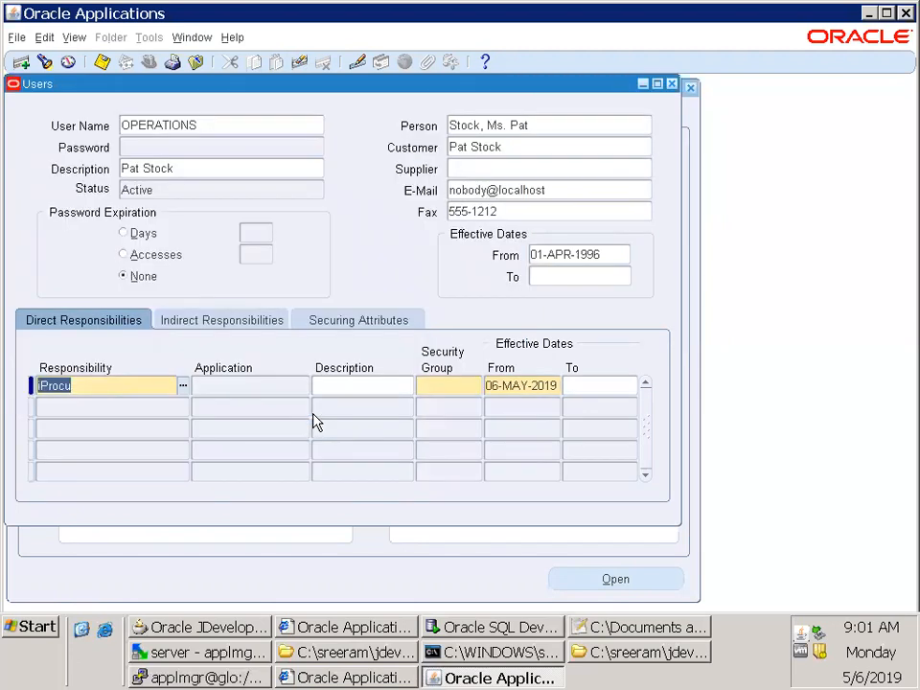
{"action": "key", "text": "BackSpace"}
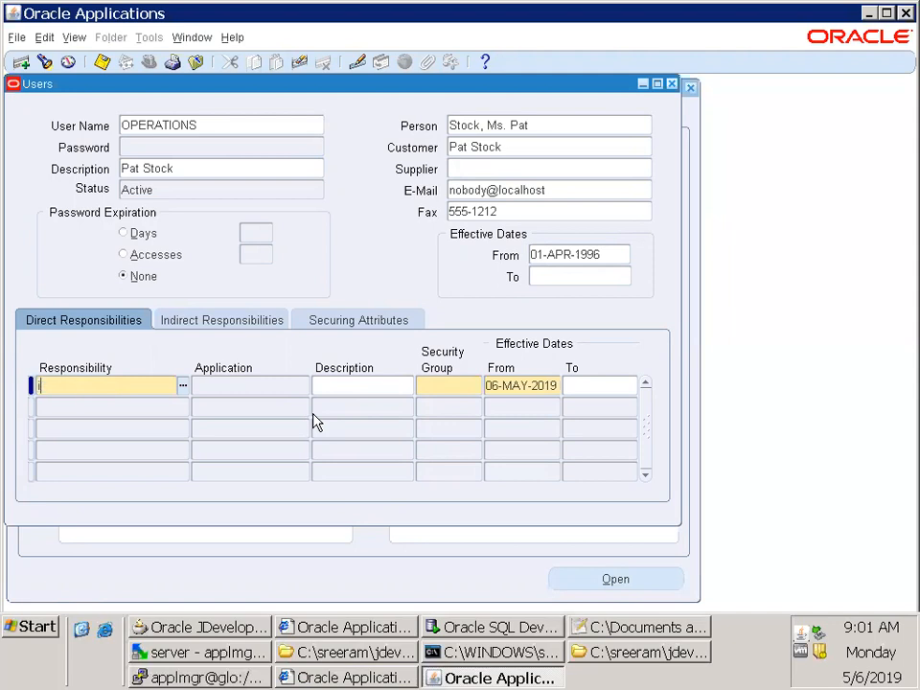
Switch to the Oracle Applications Home Page in Internet Explorer, check the responsibilities in its main menu, and return to the forms
{"action": "left_click", "coordinate": [354, 633]}
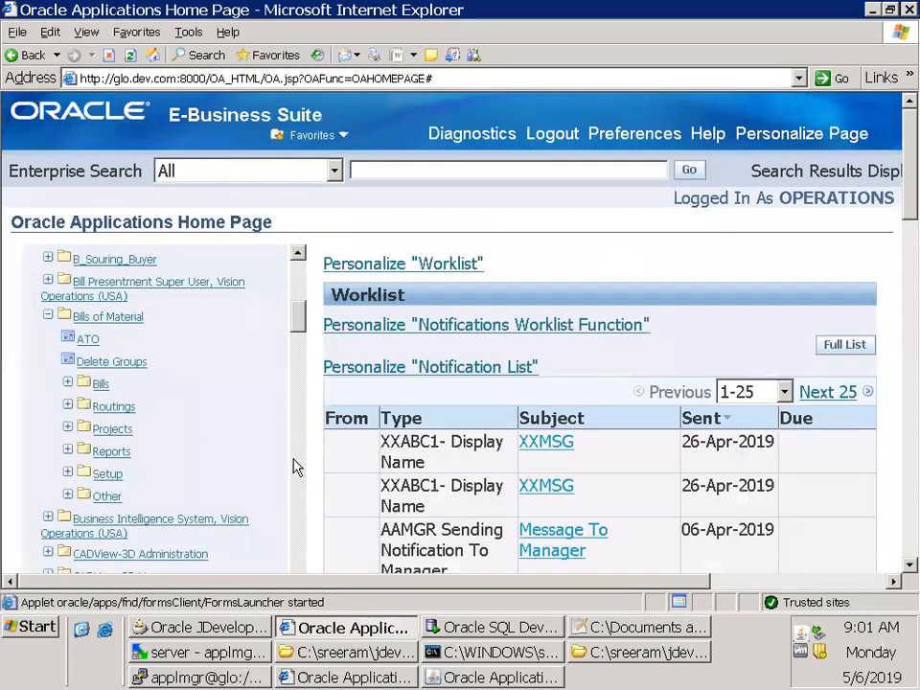
{"action": "left_click_drag", "start_coordinate": [297, 320], "coordinate": [290, 369]}
{"action": "key", "text": "alt+Tab"}
{"action": "key", "text": "Tab"}
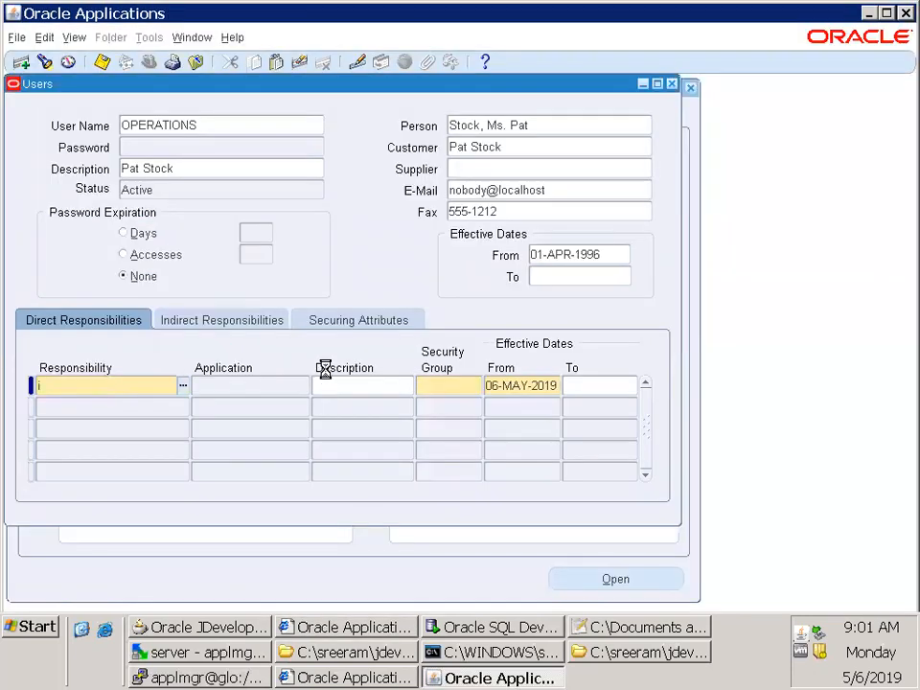
Abandon the new responsibility row and close the Users form
{"action": "key", "text": "Escape"}
{"action": "key", "text": "Escape"}
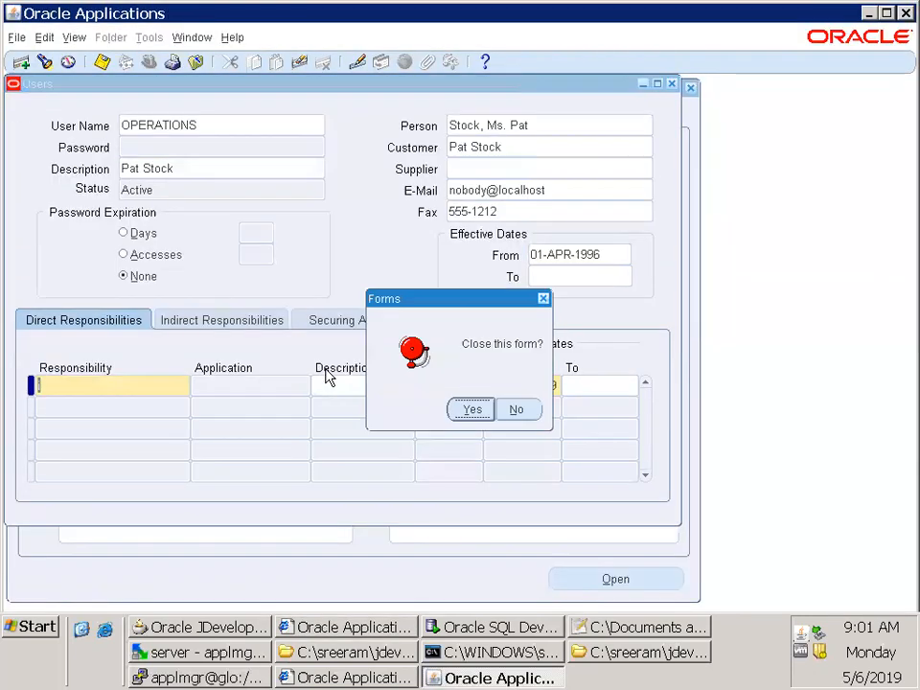
{"action": "key", "text": "Return"}
Open the Responsibilities form and query the responsibility names matching %Procuremen%USA%
{"action": "key", "text": "3"}
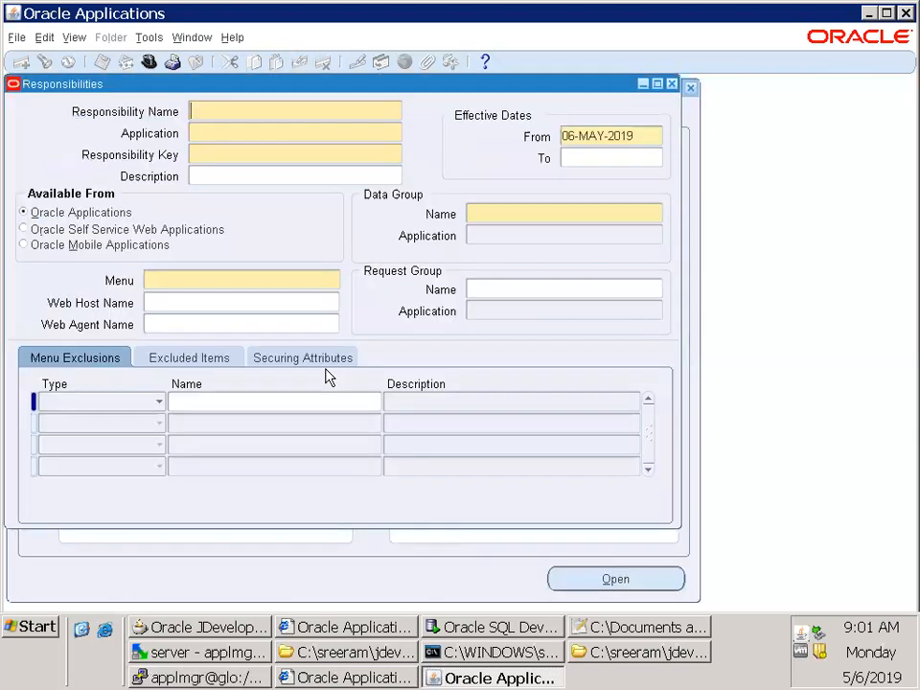
{"action": "key", "text": "F11"}
{"action": "type", "text": "%Pro"}
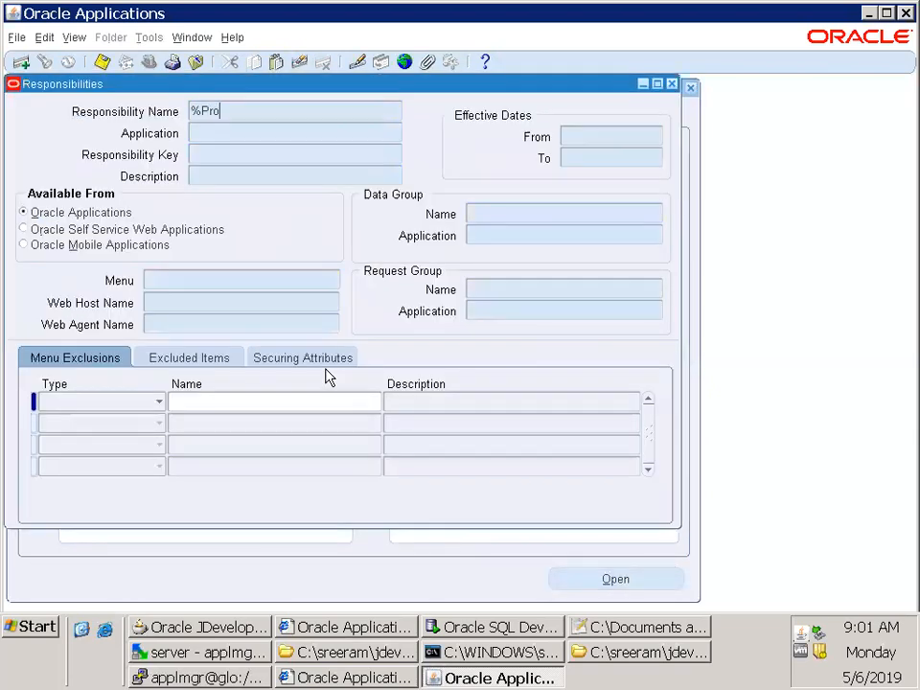
{"action": "type", "text": "curemen"}
{"action": "type", "text": "%USA%"}
{"action": "key", "text": "ctrl+F11"}
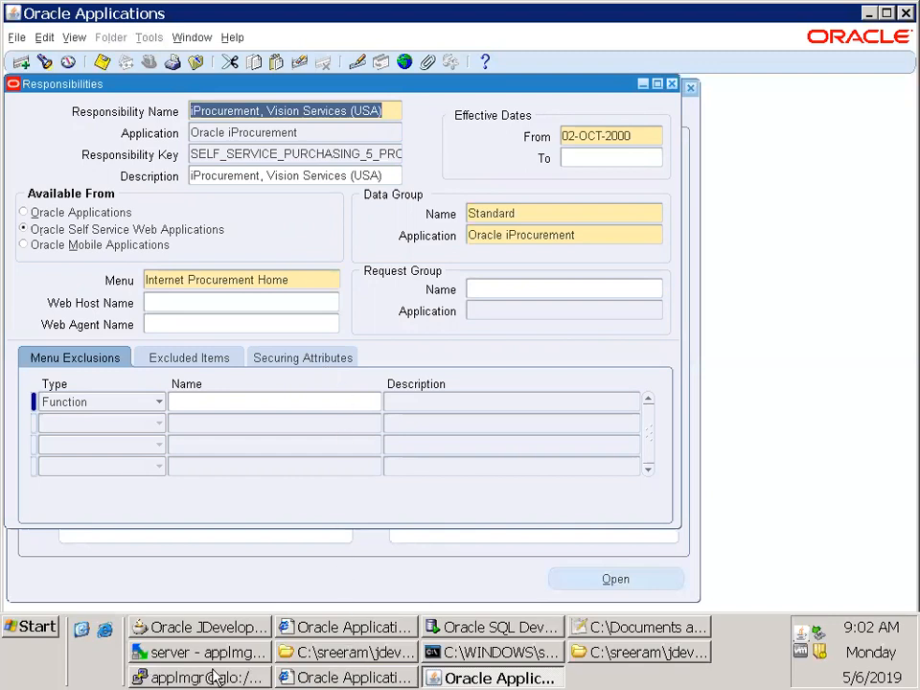
Check the 6May2019Notes file in Notepad++, return to Oracle Applications, and close the Responsibilities form
{"action": "key", "text": "alt+Tab"}
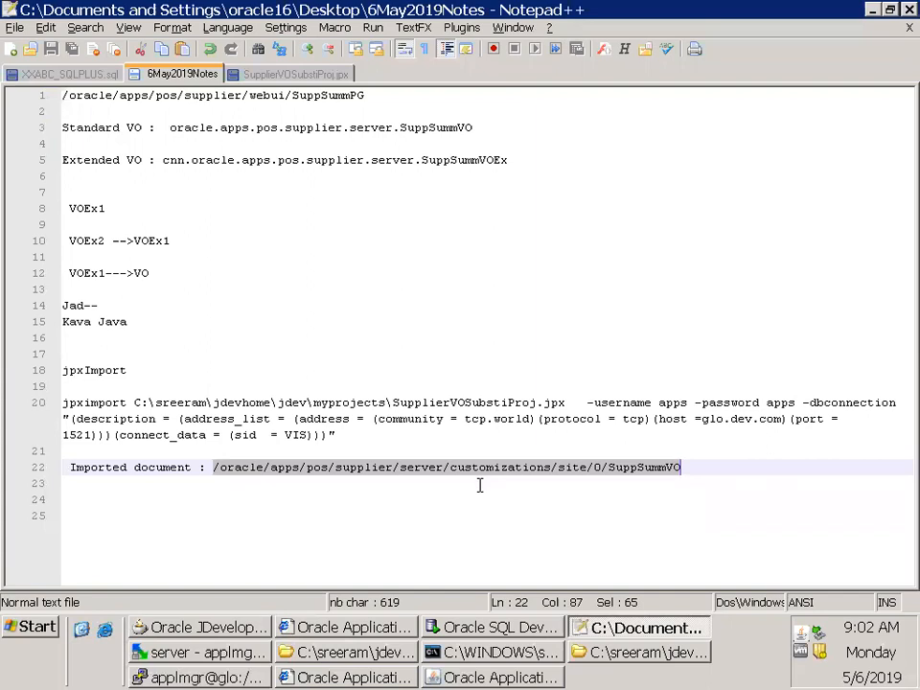
{"action": "key", "text": "alt+Tab"}
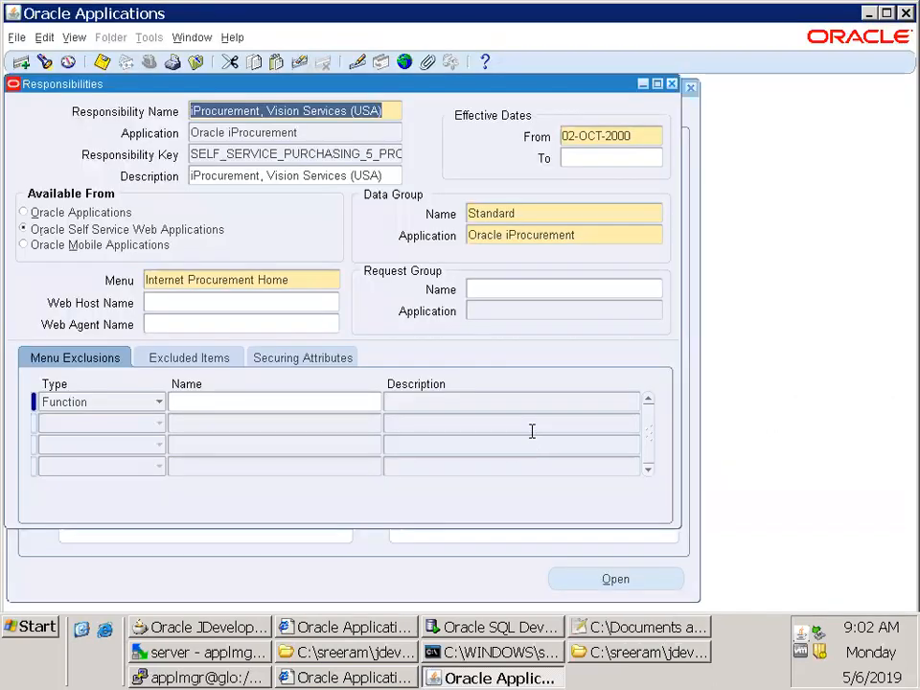
{"action": "key", "text": "F4"}
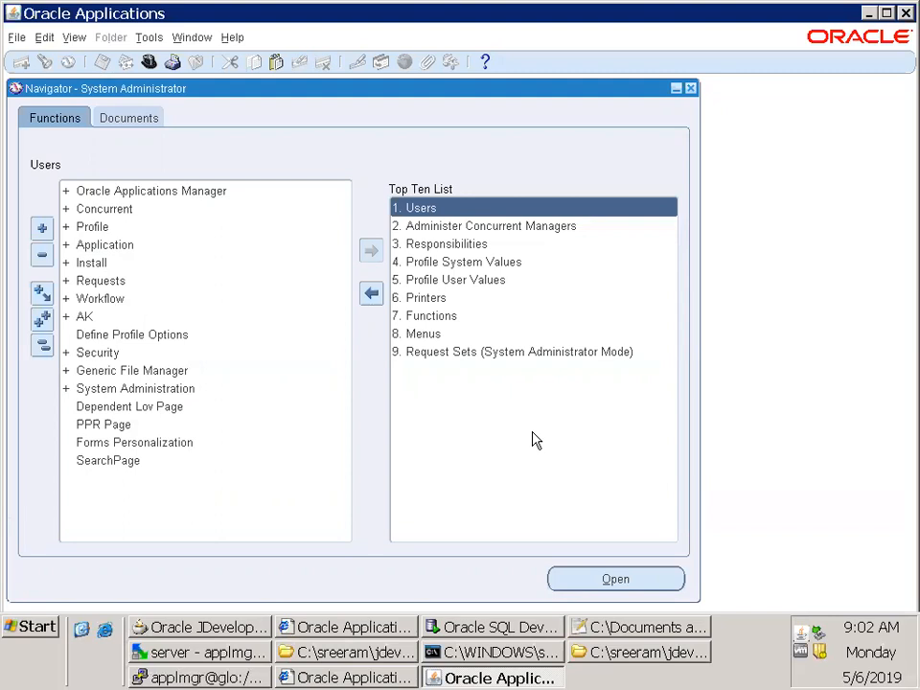
{"action": "key", "text": "F4"}
{"action": "key", "text": "Escape"}
{"action": "double_click", "coordinate": [131, 246]}
{"action": "left_click", "coordinate": [129, 263]}
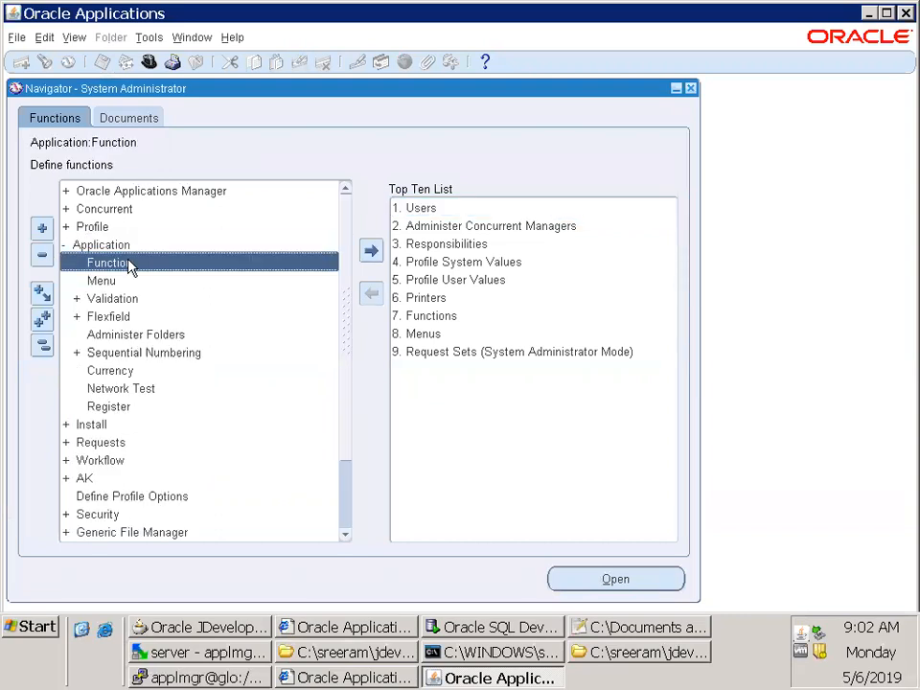
{"action": "double_click", "coordinate": [128, 261]}
{"action": "key", "text": "F11"}
{"action": "key", "text": "Tab"}
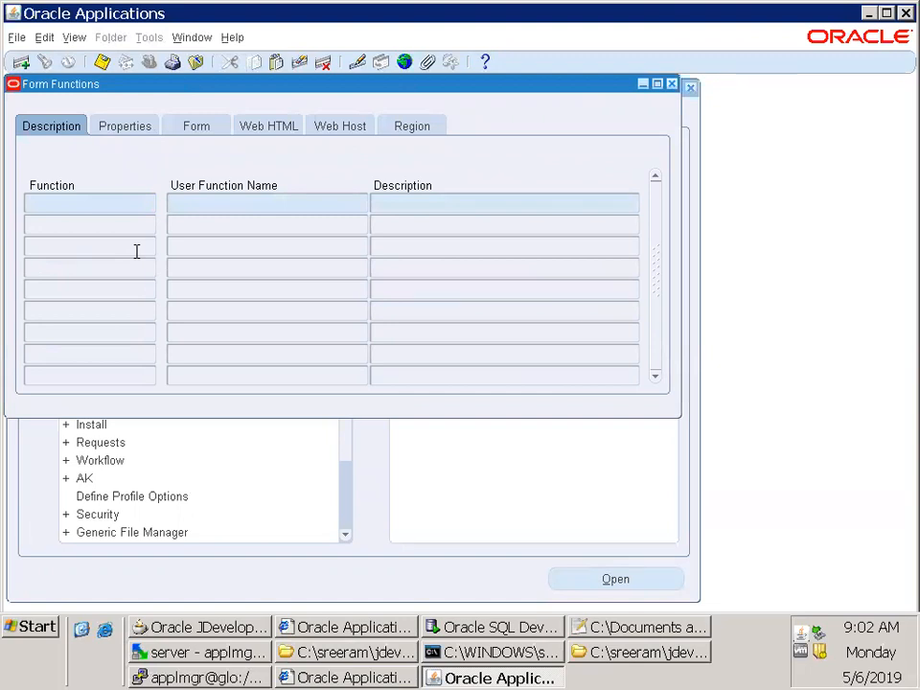
{"action": "key", "text": "F4"}
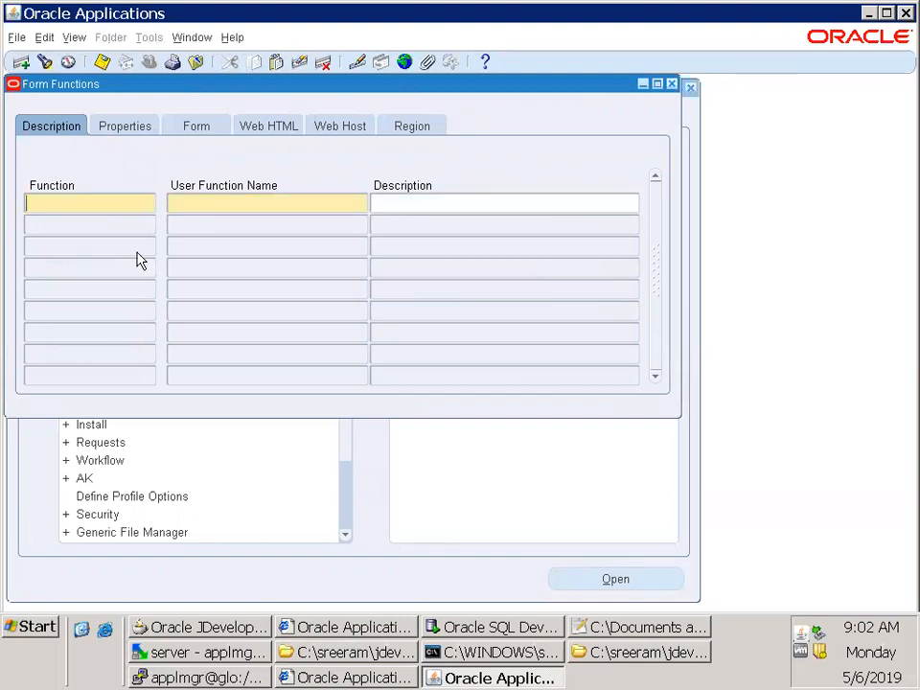
{"action": "key", "text": "F11"}
{"action": "key", "text": "Tab"}
{"action": "type", "text": "Buyer"}
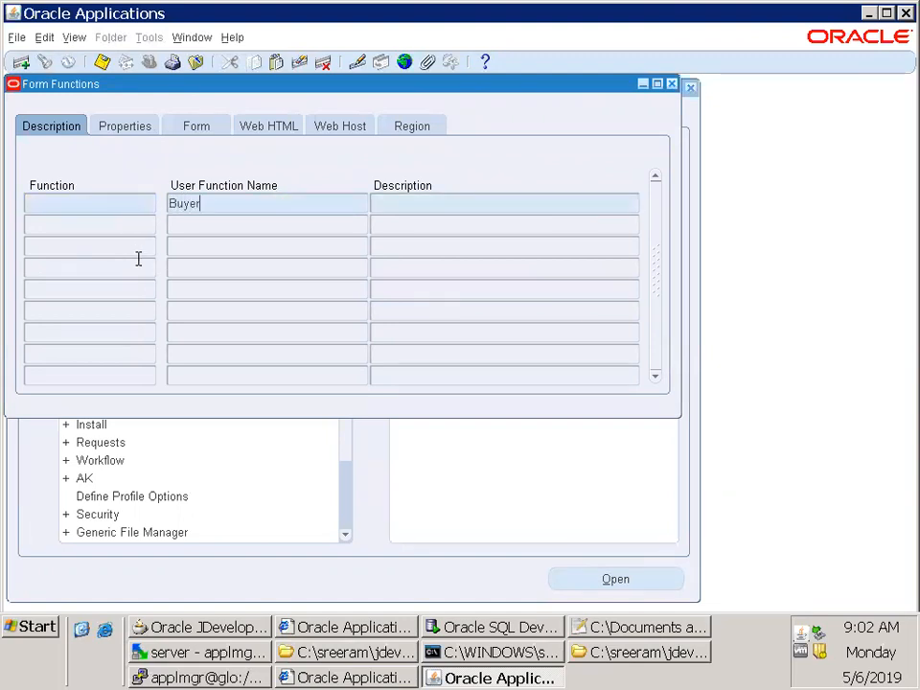
{"action": "key", "text": "BackSpace"}
{"action": "key", "text": "BackSpace"}
{"action": "key", "text": "BackSpace"}
{"action": "key", "text": "BackSpace"}
{"action": "left_click", "coordinate": [269, 129]}
{"action": "key", "text": "F4"}
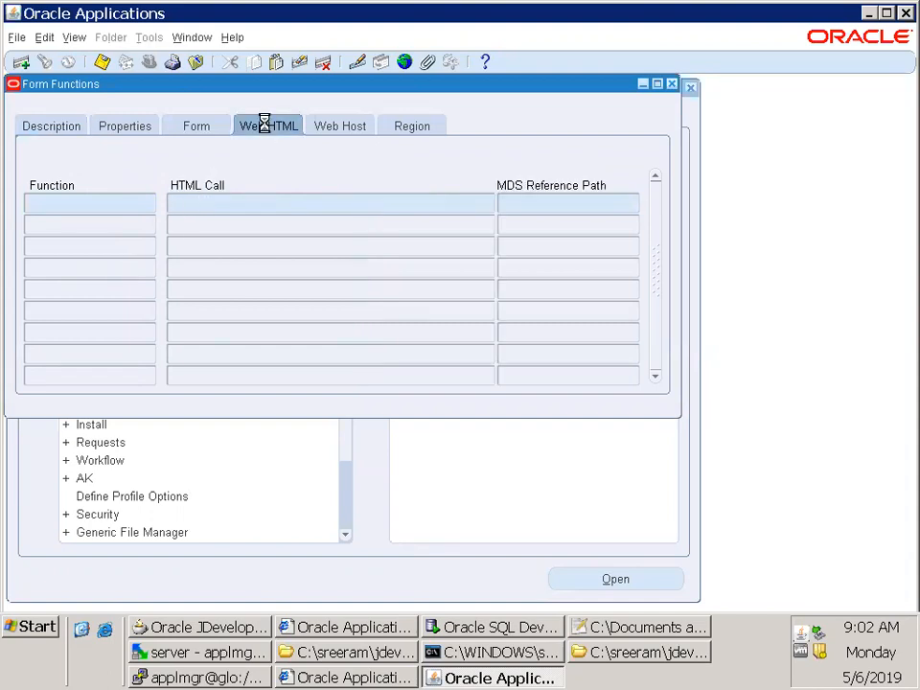
{"action": "key", "text": "F4"}
{"action": "key", "text": "F4"}
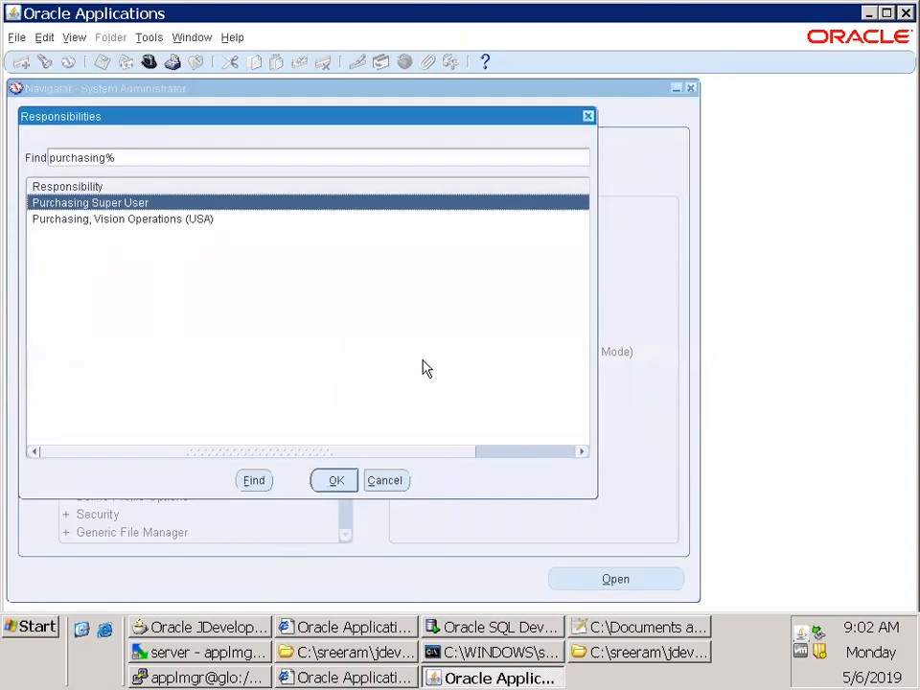
Switch to the Purchasing, Vision Operations (USA) responsibility and open the Suppliers page under Buyer Work Center
{"action": "key", "text": "Down"}
{"action": "key", "text": "Return"}
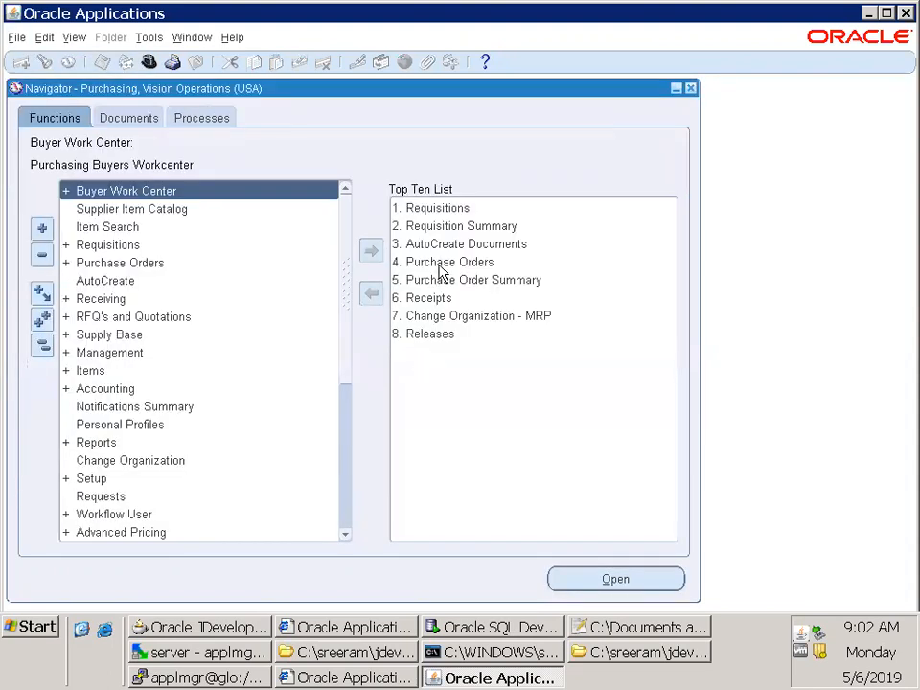
{"action": "double_click", "coordinate": [161, 189]}
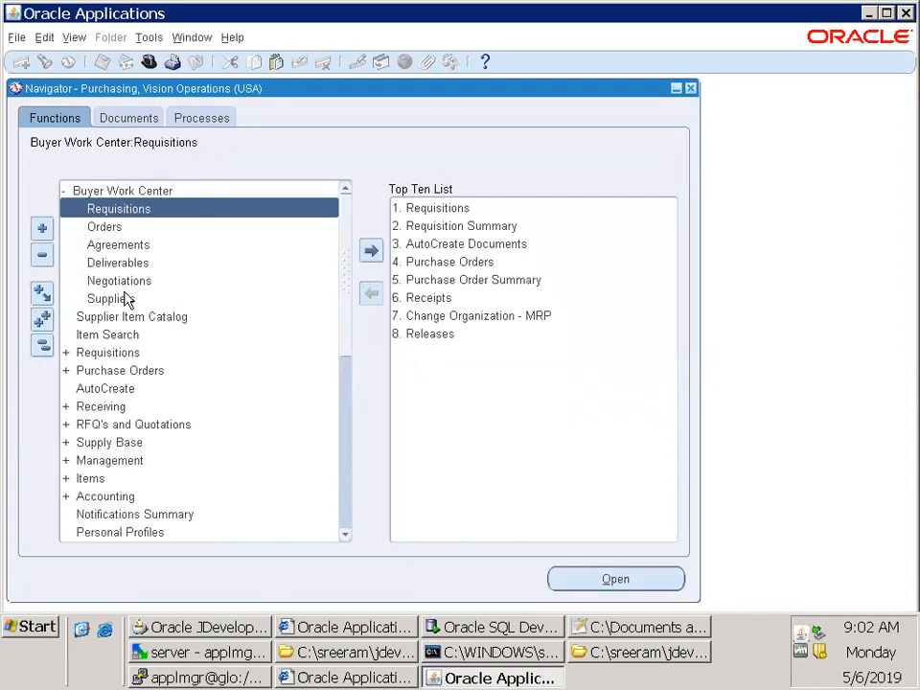
{"action": "double_click", "coordinate": [125, 296]}
{"action": "double_click", "coordinate": [309, 42]}
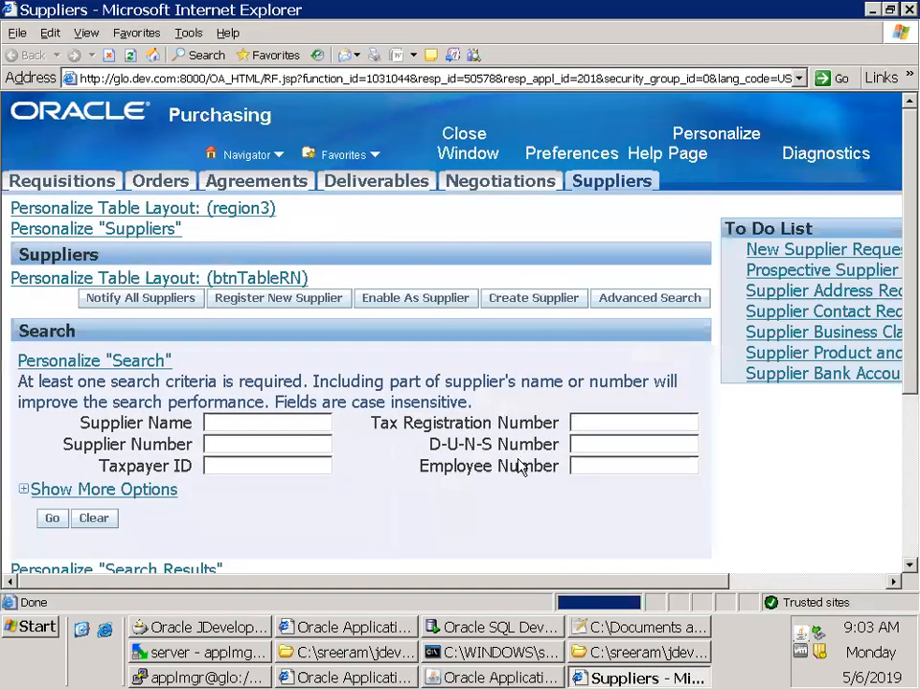
Open the About information for the Suppliers page and shrink the Windows taskbar to a single row
{"action": "scroll", "coordinate": [234, 450], "scroll_direction": "down", "scroll_amount": 5}
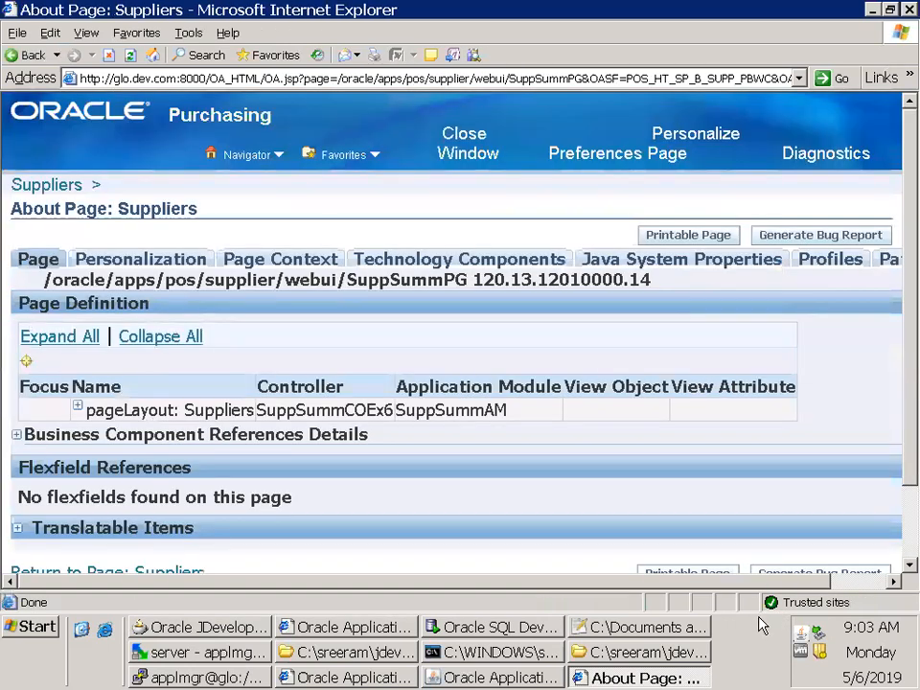
{"action": "left_click", "coordinate": [764, 625]}
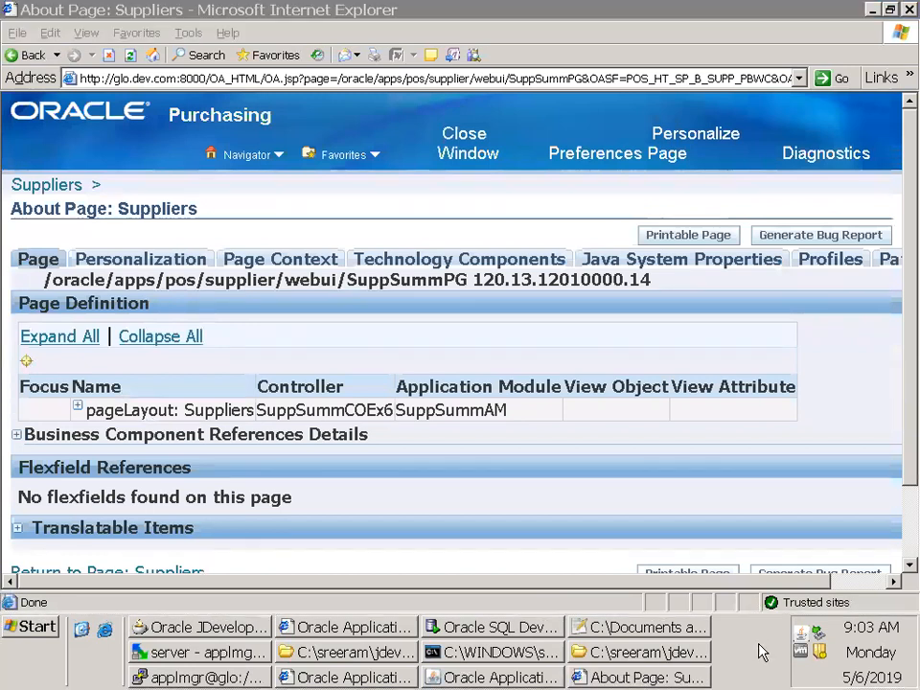
{"action": "left_click_drag", "start_coordinate": [761, 617], "coordinate": [761, 671]}
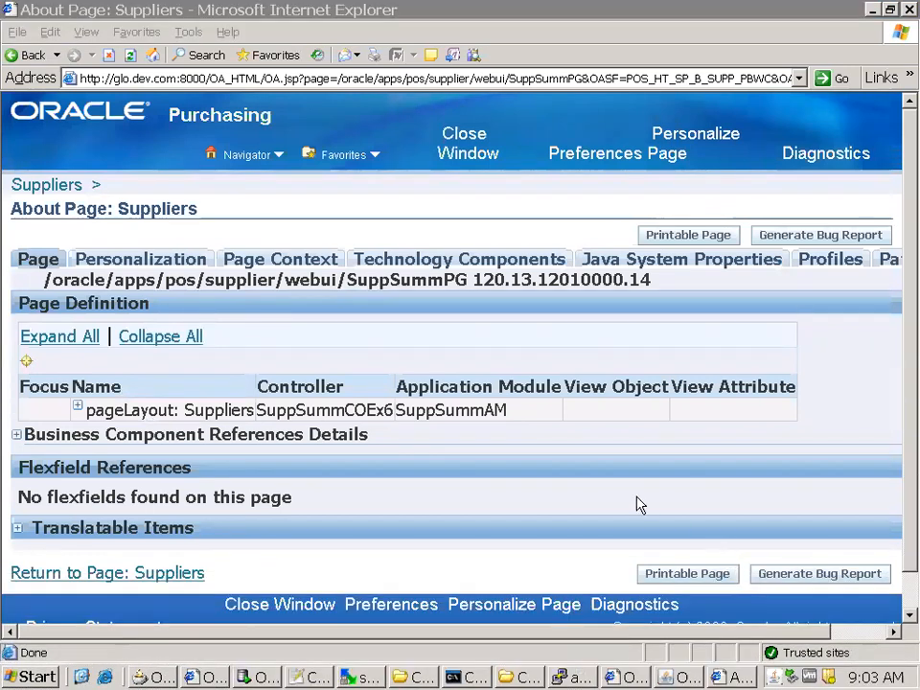
{"action": "left_click", "coordinate": [444, 507]}
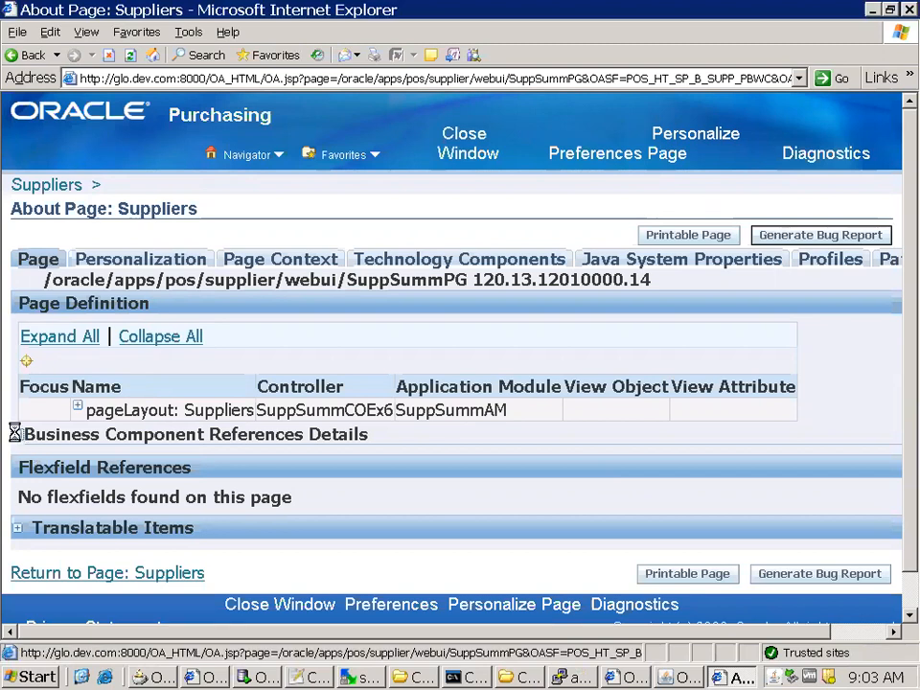
Expand Business Component References Details and examine the query and attributes of the view object cnn.oracle.apps.pos.supplier.server.SuppSummVOEx
{"action": "left_click", "coordinate": [16, 435]}
{"action": "scroll", "coordinate": [357, 486], "scroll_direction": "down", "scroll_amount": 5}
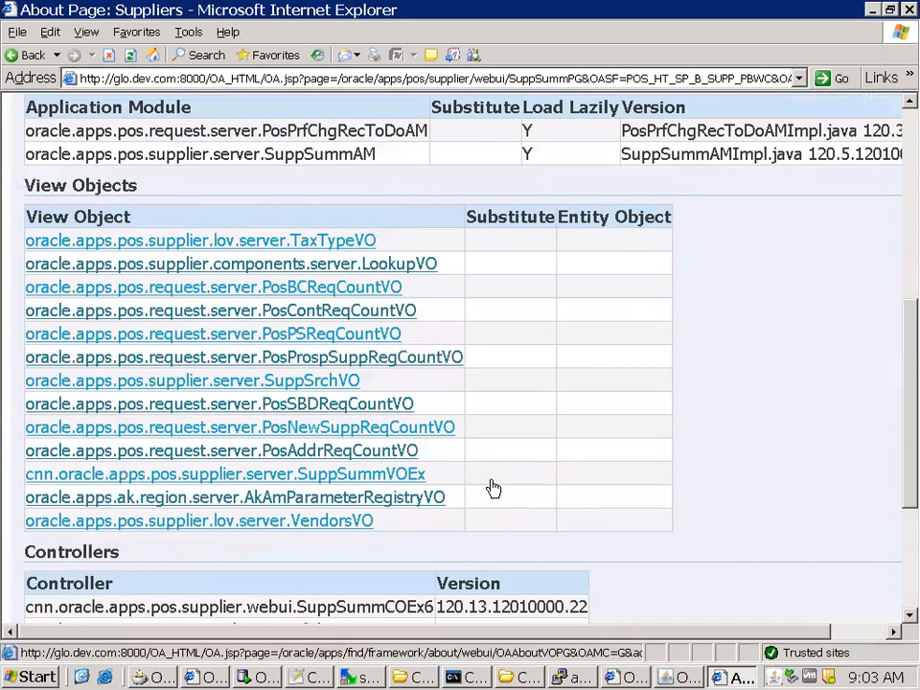
{"action": "left_click_drag", "start_coordinate": [444, 482], "coordinate": [25, 473]}
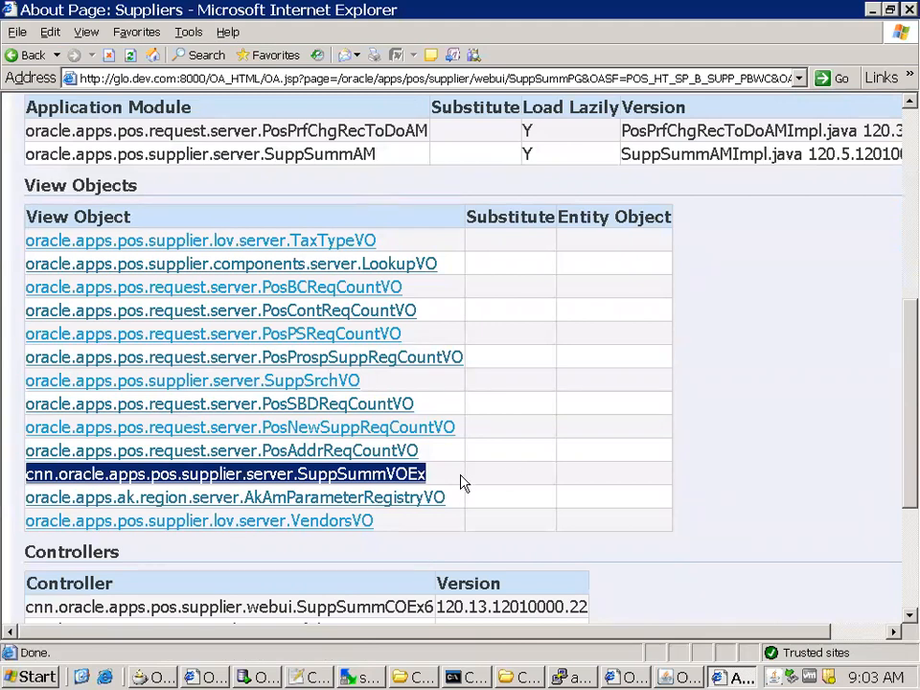
{"action": "left_click", "coordinate": [422, 477]}
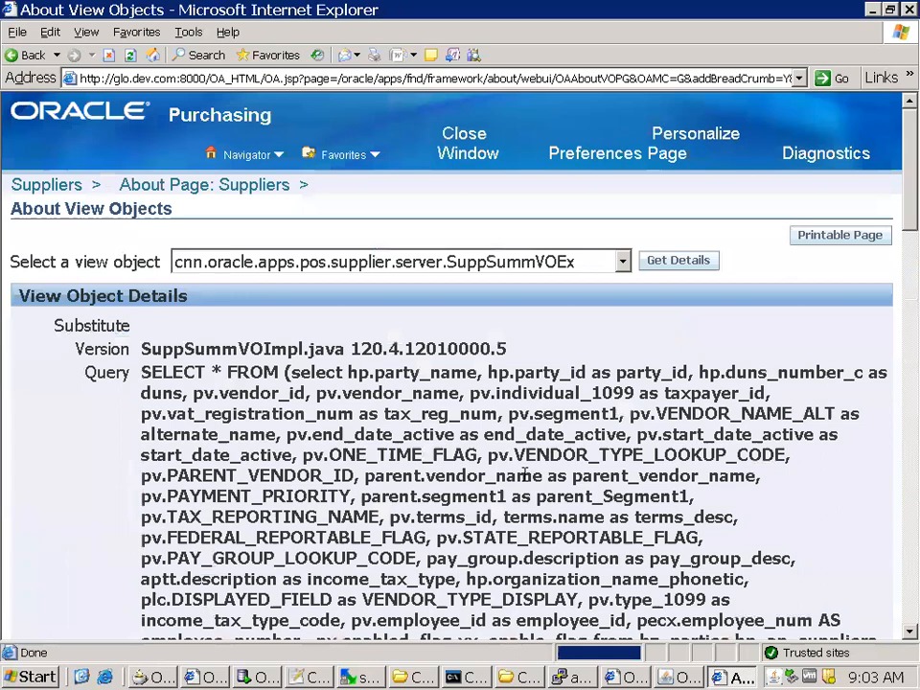
{"action": "scroll", "coordinate": [614, 498], "scroll_direction": "down", "scroll_amount": 15}
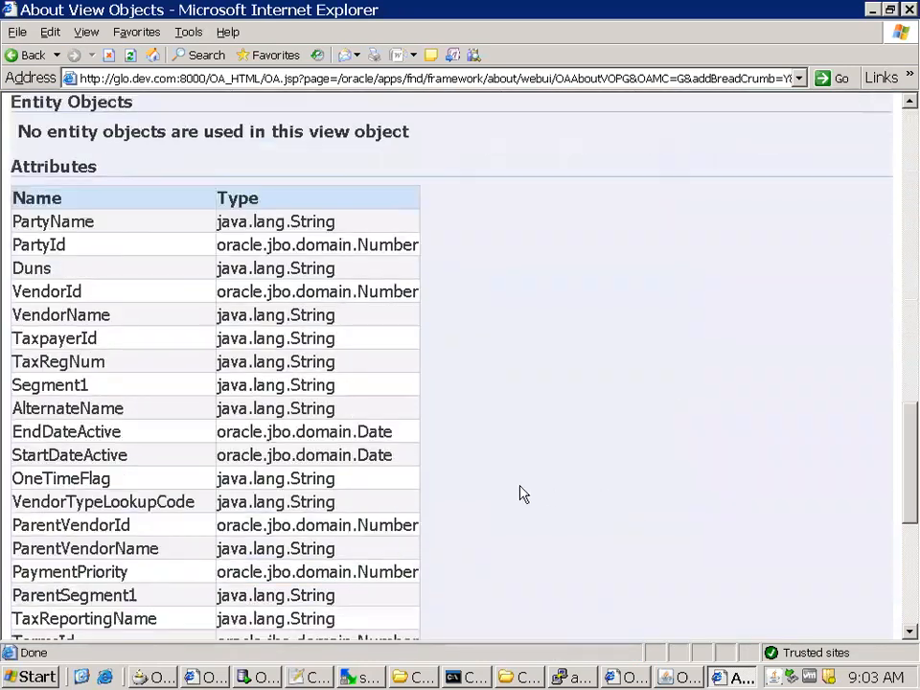
{"action": "scroll", "coordinate": [523, 494], "scroll_direction": "down", "scroll_amount": 5}
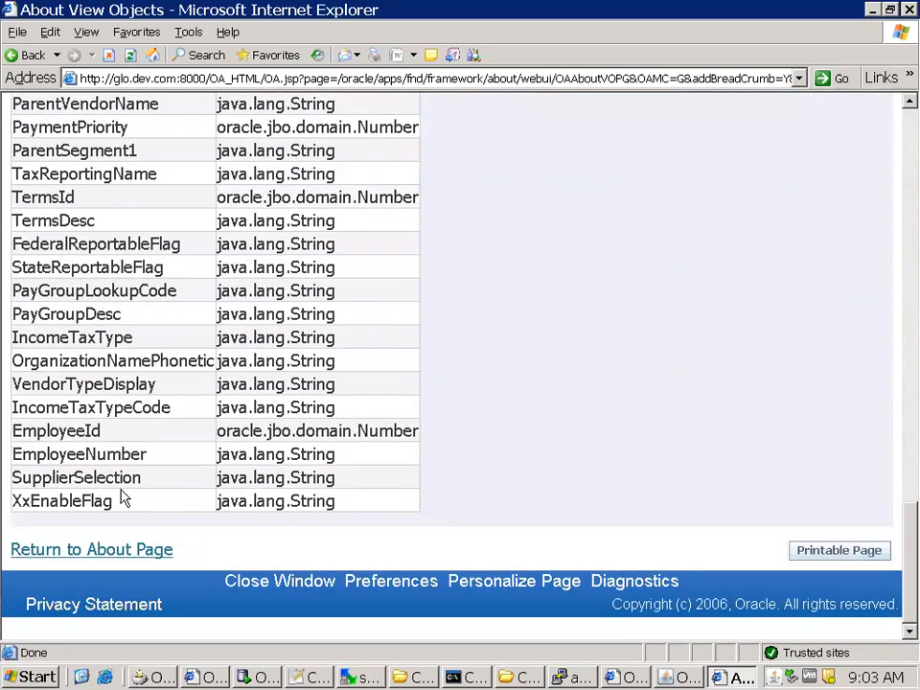
Copy the XxEnableFlag attribute name to line 25 of 6May2019Notes in Notepad++ and return to the Suppliers About page
{"action": "double_click", "coordinate": [120, 499]}
{"action": "key", "text": "ctrl+c"}
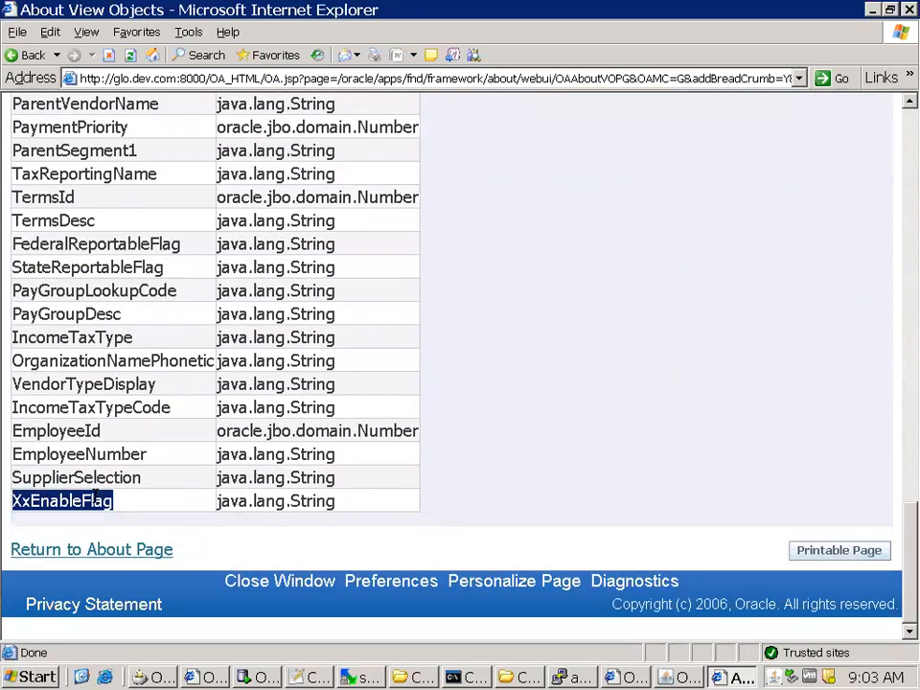
{"action": "left_click", "coordinate": [314, 679]}
{"action": "left_click", "coordinate": [322, 530]}
{"action": "key", "text": "ctrl+v"}
{"action": "key", "text": "alt+Tab"}
{"action": "left_click", "coordinate": [107, 550]}
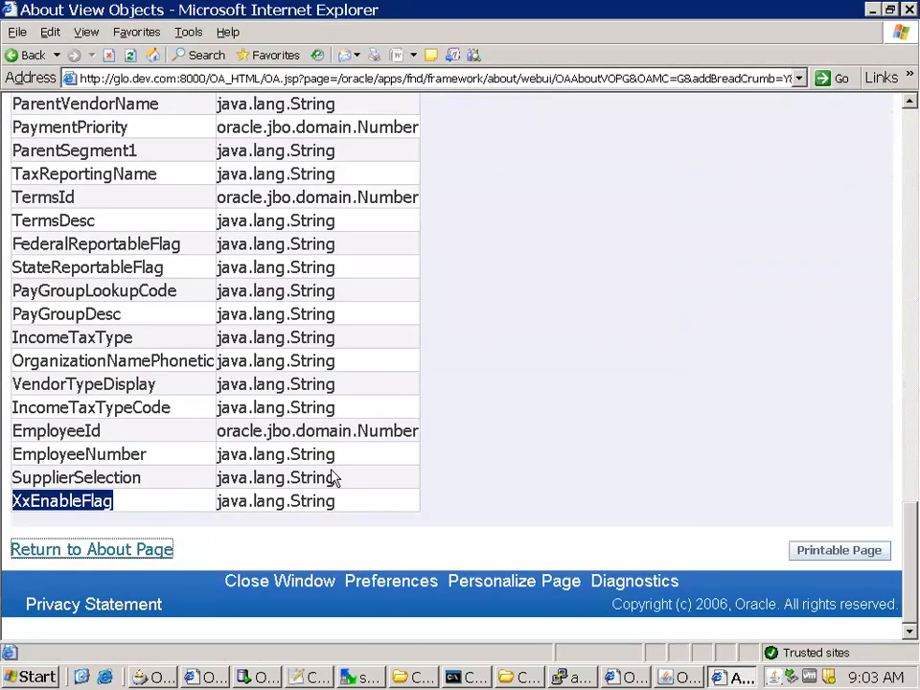
{"action": "key", "text": "alt+Tab"}
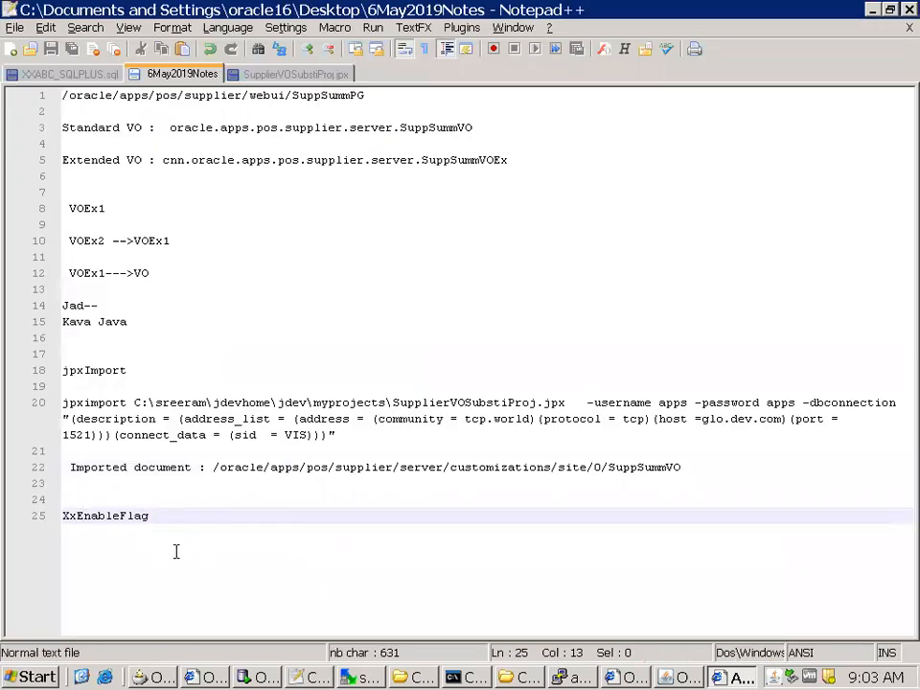
{"action": "key", "text": "alt+Tab"}
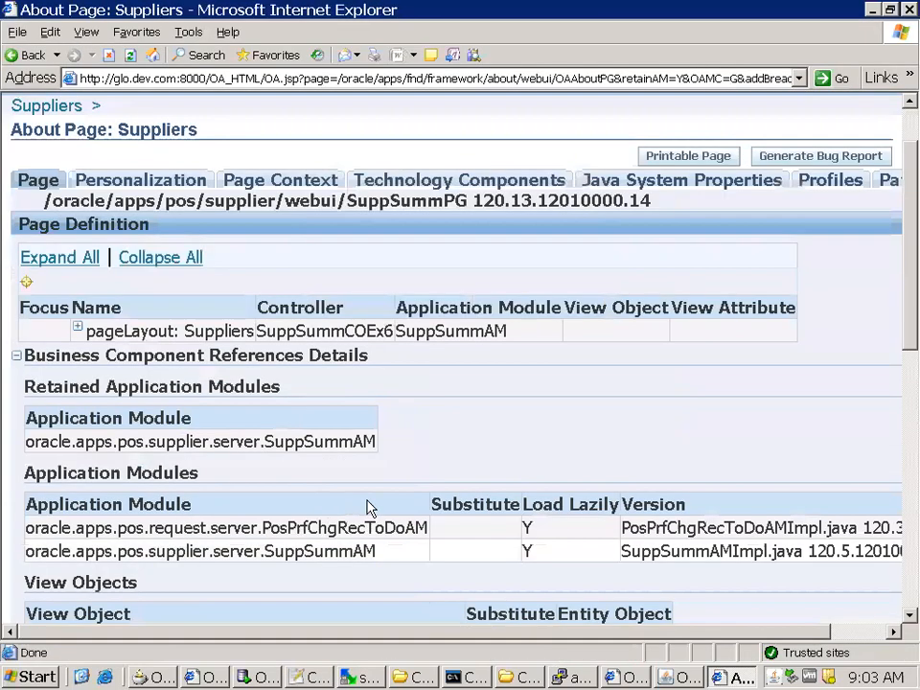
Copy the view object name cnn.oracle.apps.pos.supplier.server.SuppSummVOEx from the About page to line 24 of 6May2019Notes
{"action": "scroll", "coordinate": [368, 508], "scroll_direction": "down", "scroll_amount": 8}
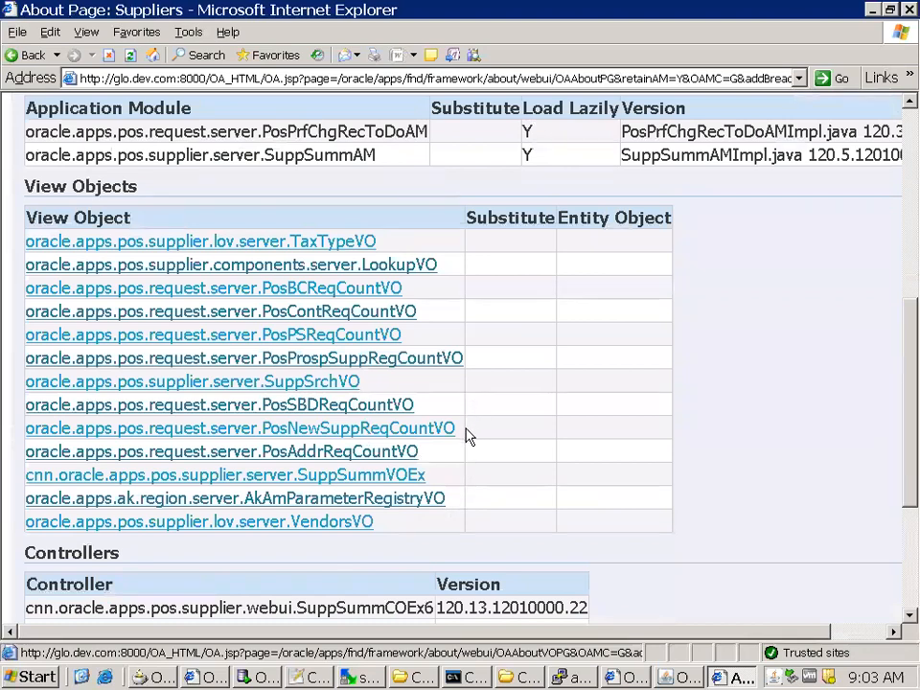
{"action": "scroll", "coordinate": [468, 436], "scroll_direction": "down", "scroll_amount": 3}
{"action": "left_click_drag", "start_coordinate": [426, 318], "coordinate": [61, 328]}
{"action": "key", "text": "ctrl+c"}
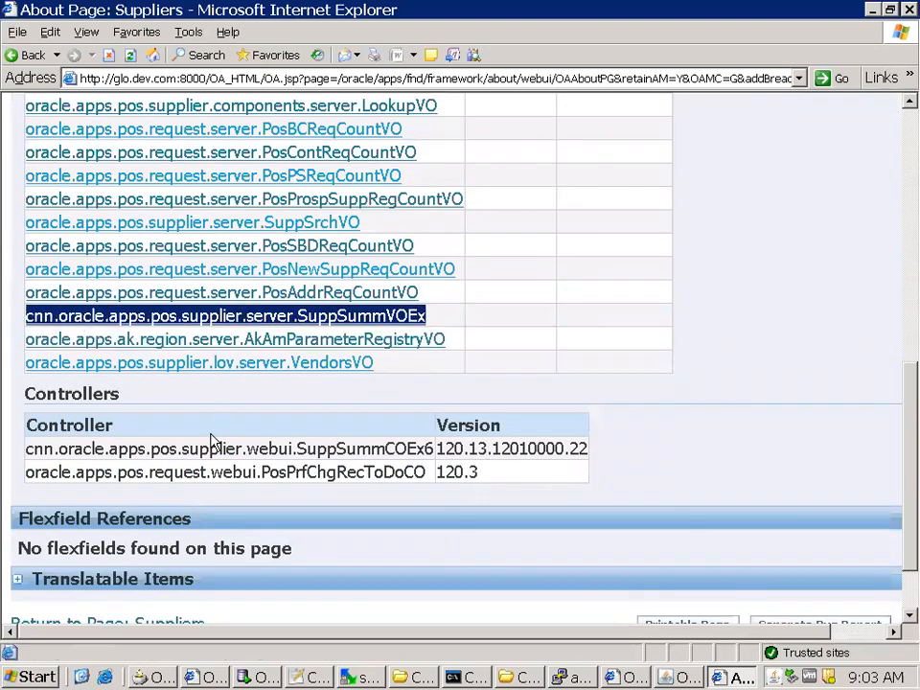
{"action": "key", "text": "alt+Tab"}
{"action": "left_click", "coordinate": [75, 495]}
{"action": "key", "text": "ctrl+v"}
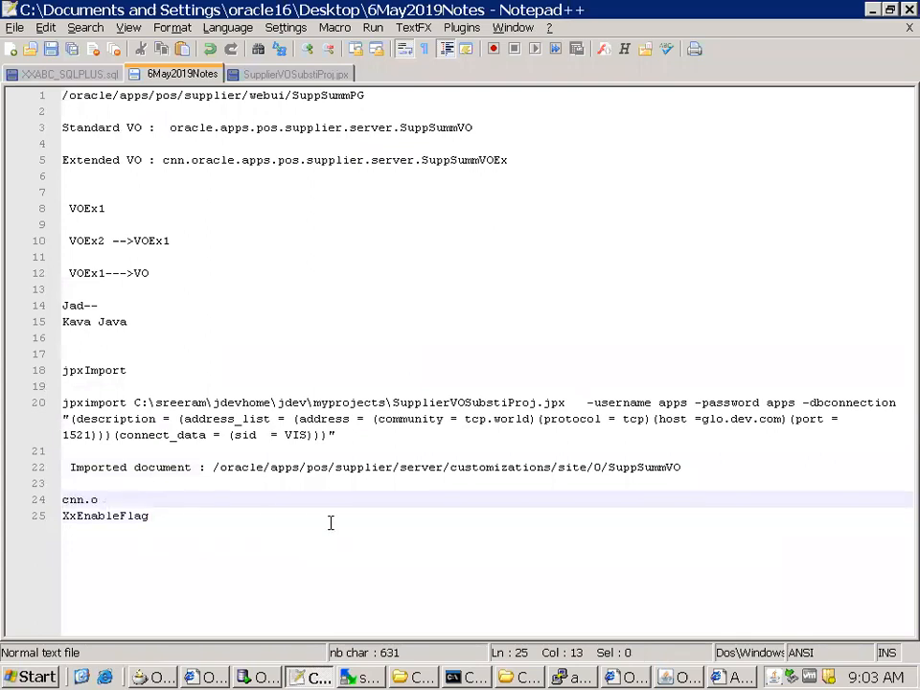
{"action": "key", "text": "alt+Tab"}
Return to the Suppliers page and open the personalization structure of its Suppliers Table
{"action": "left_click", "coordinate": [127, 544]}
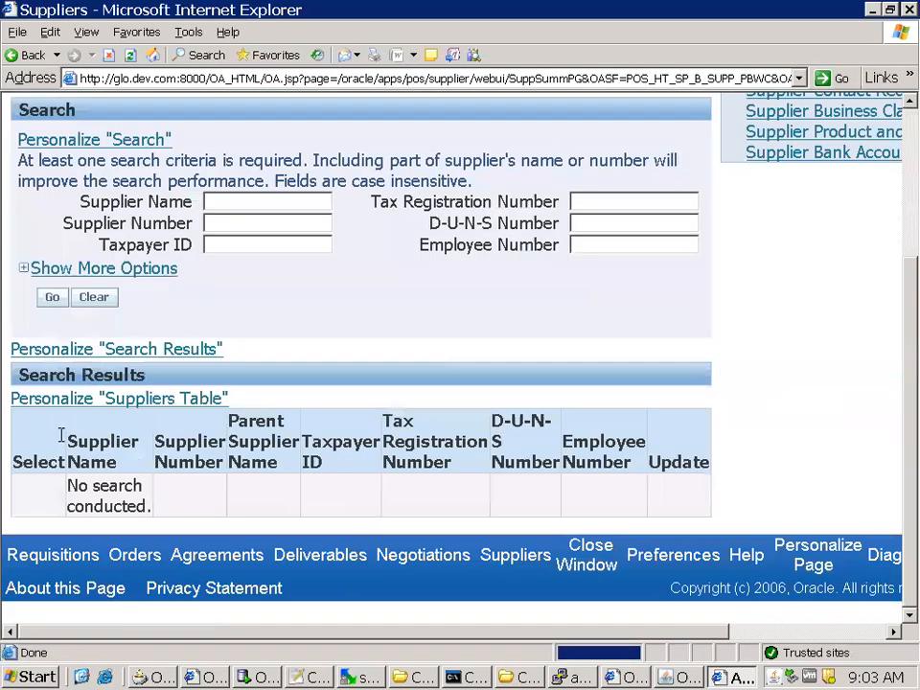
{"action": "left_click", "coordinate": [188, 406]}
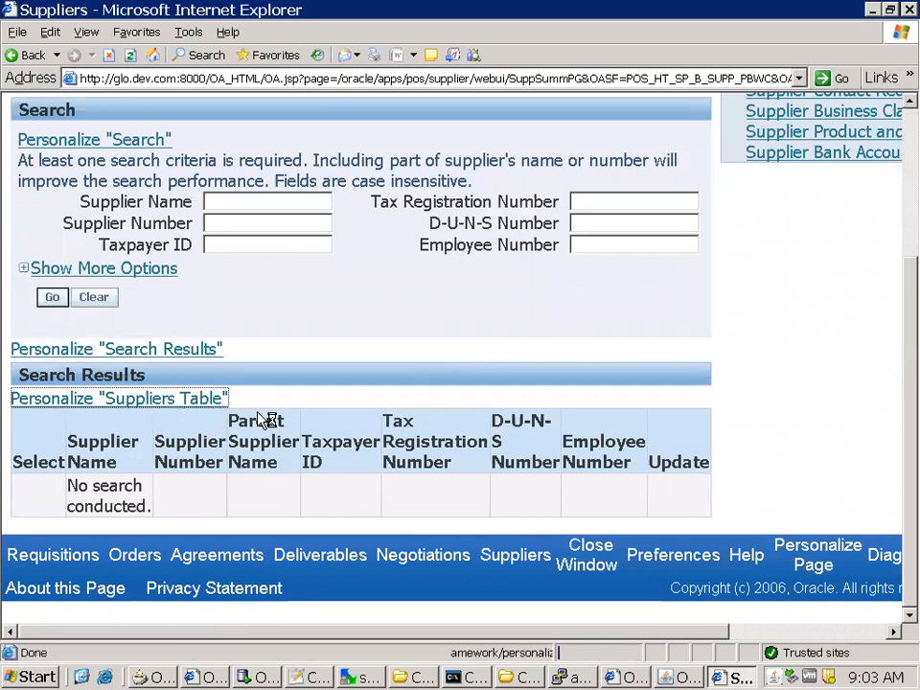
{"action": "scroll", "coordinate": [499, 513], "scroll_direction": "down", "scroll_amount": 3}
{"action": "scroll", "coordinate": [403, 503], "scroll_direction": "down", "scroll_amount": 3}
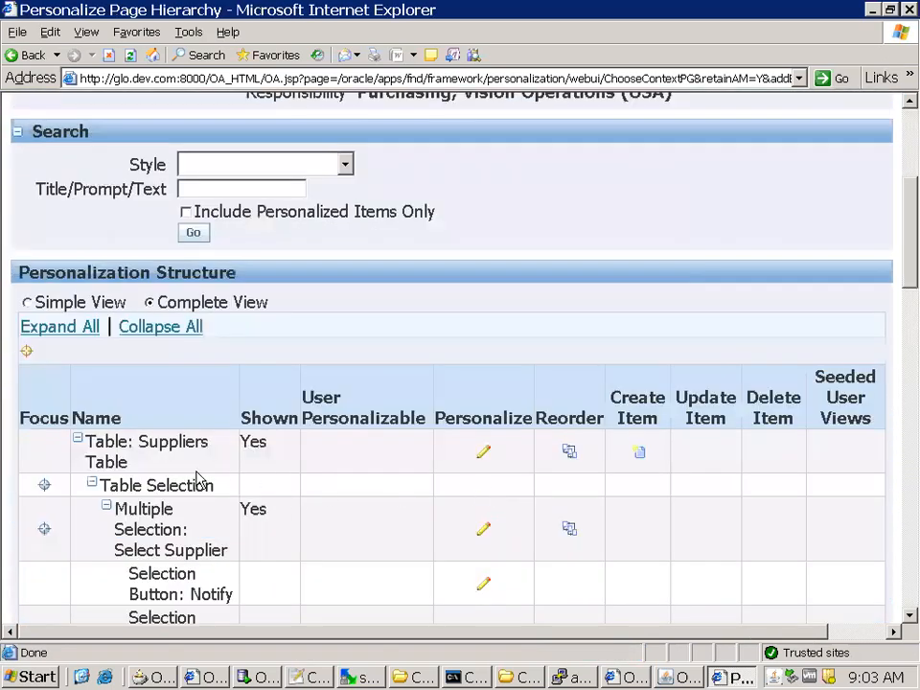
{"action": "scroll", "coordinate": [249, 465], "scroll_direction": "down", "scroll_amount": 3}
{"action": "scroll", "coordinate": [230, 374], "scroll_direction": "down", "scroll_amount": 3}
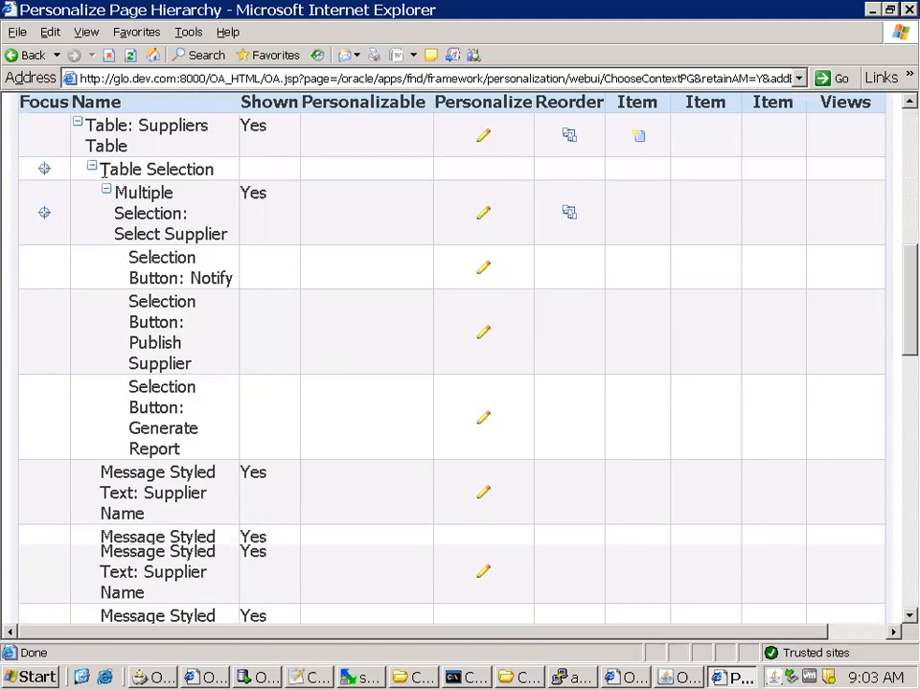
Collapse the Table Selection node and open the Create Item page for Table: Suppliers Table
{"action": "left_click", "coordinate": [93, 167]}
{"action": "scroll", "coordinate": [246, 173], "scroll_direction": "up", "scroll_amount": 3}
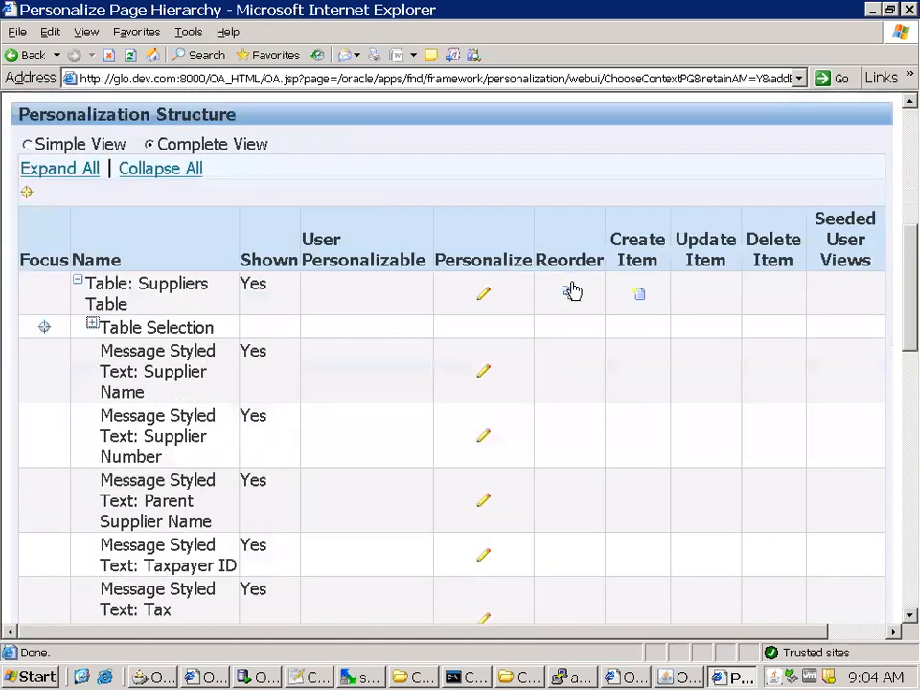
{"action": "triple_click", "coordinate": [125, 303]}
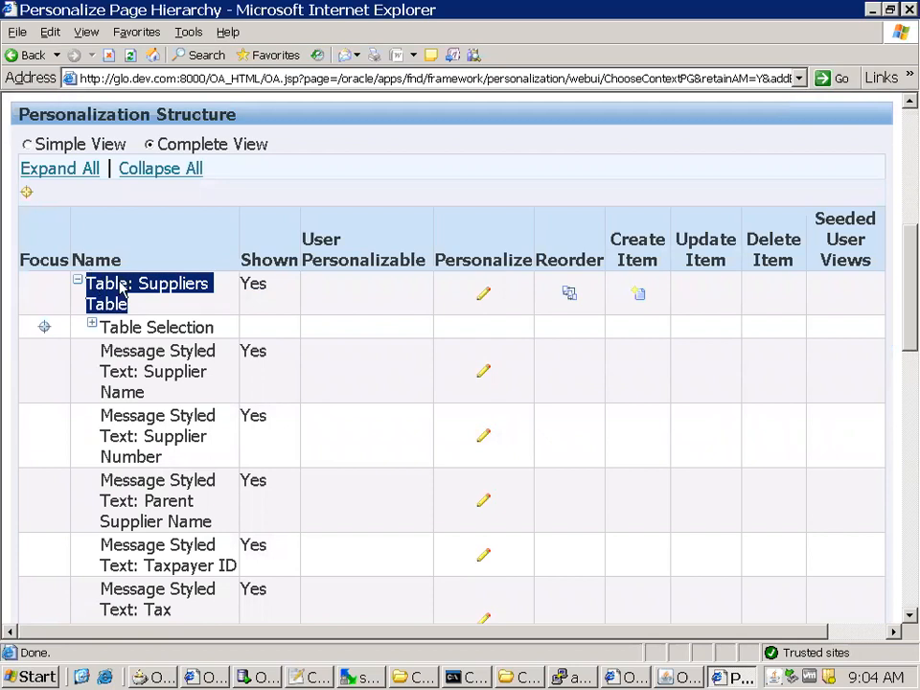
{"action": "left_click", "coordinate": [640, 294]}
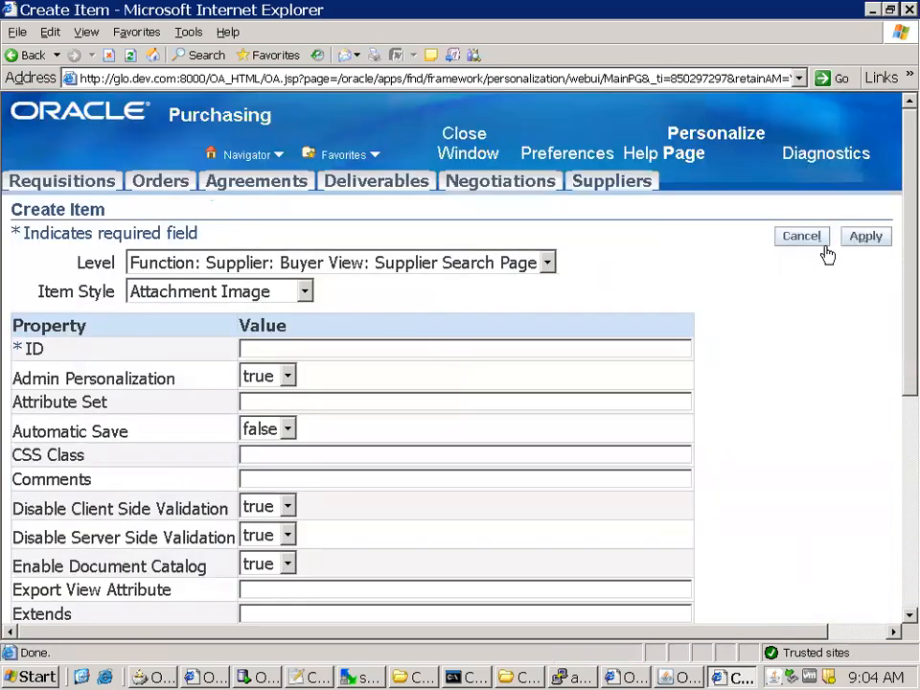
Set the new item's Level to Site and its Item Style to Message Styled Text
{"action": "left_click", "coordinate": [198, 267]}
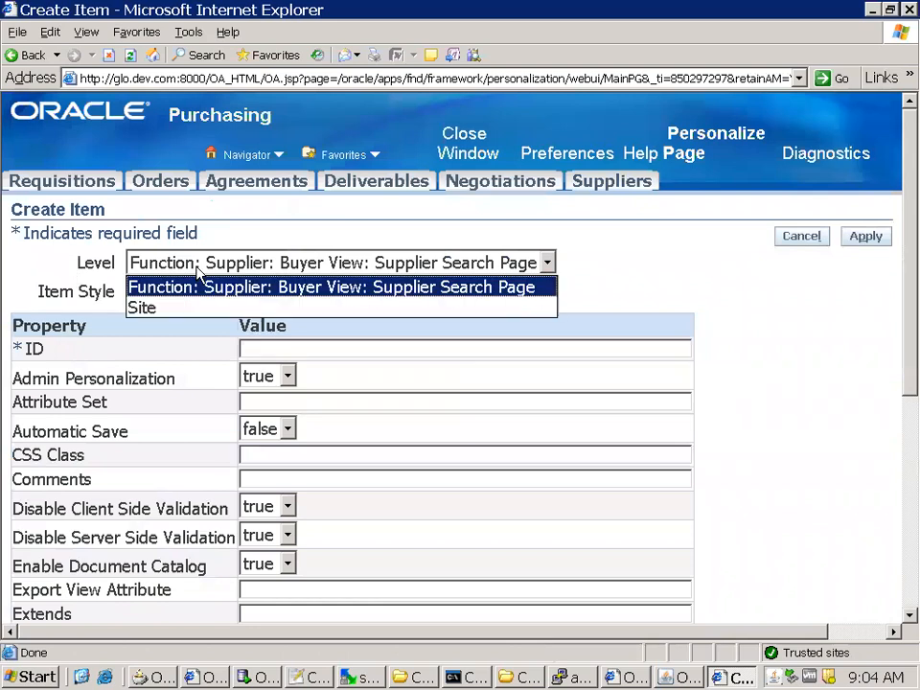
{"action": "left_click", "coordinate": [144, 308]}
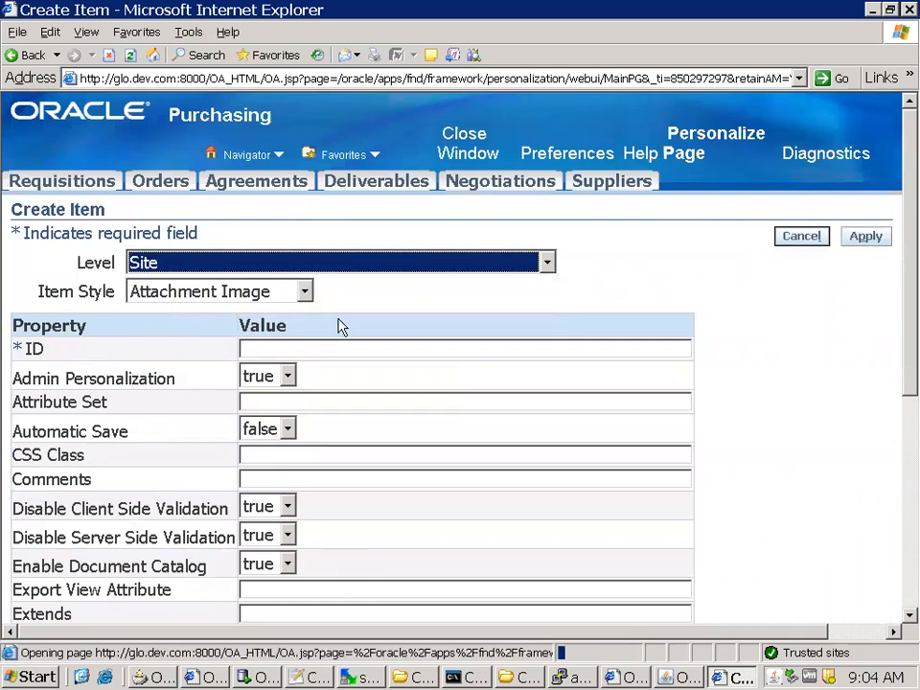
{"action": "left_click", "coordinate": [261, 293]}
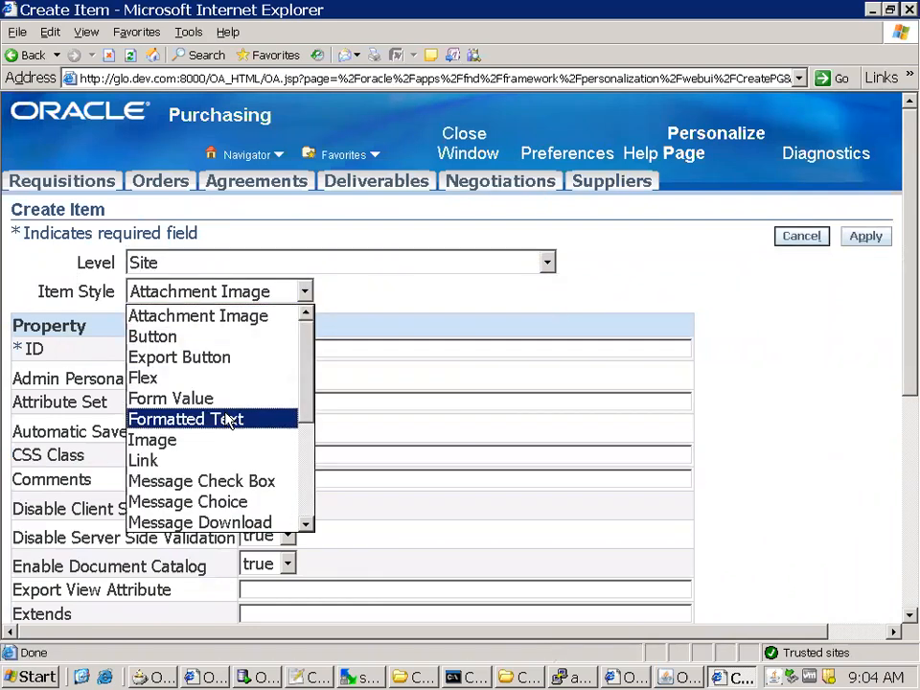
{"action": "scroll", "coordinate": [228, 421], "scroll_direction": "down", "scroll_amount": 2}
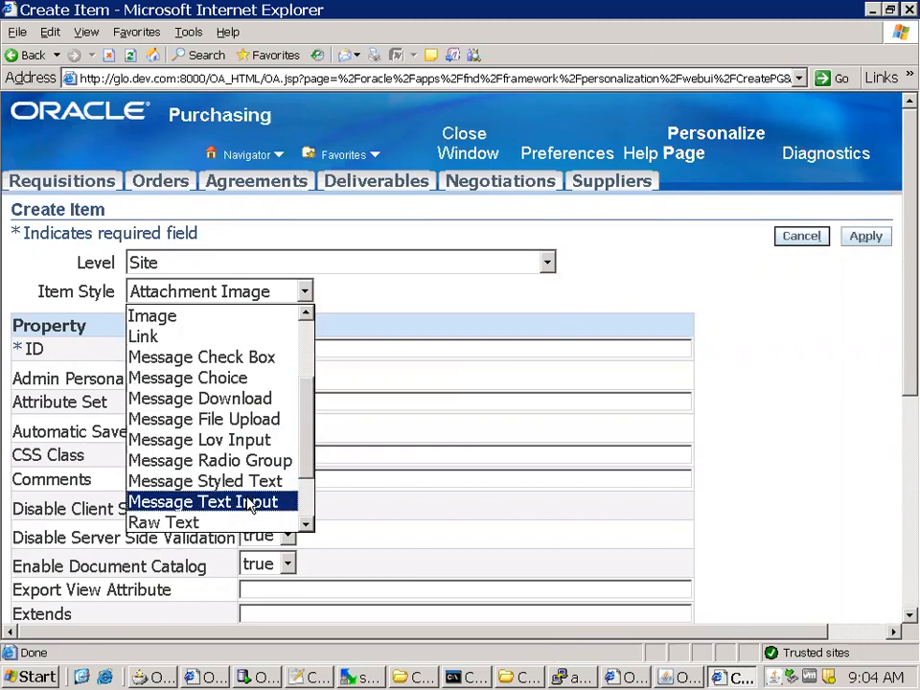
{"action": "left_click", "coordinate": [239, 482]}
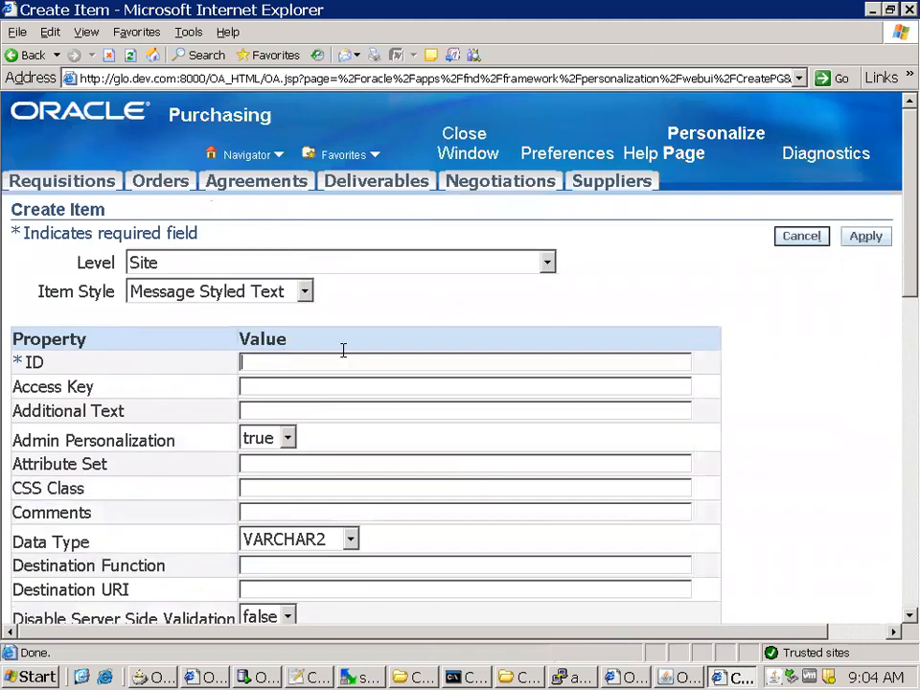
Copy XxEnableFlag from line 25 of 6May2019Notes in Notepad++ into the new item's ID on the Create Item page
{"action": "scroll", "coordinate": [751, 389], "scroll_direction": "down", "scroll_amount": 1}
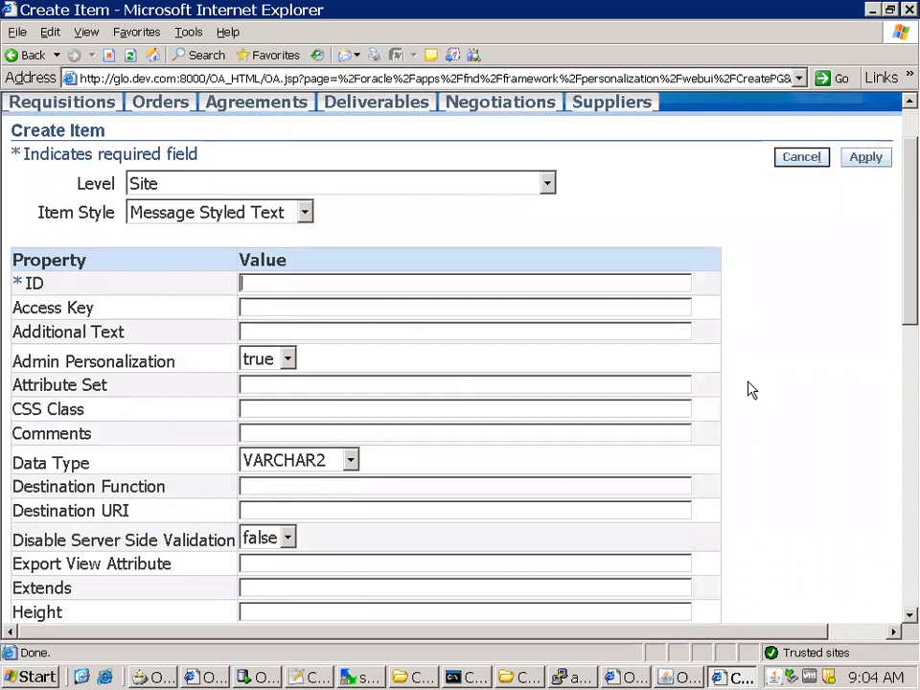
{"action": "key", "text": "alt+Tab"}
{"action": "double_click", "coordinate": [130, 519]}
{"action": "key", "text": "ctrl+c"}
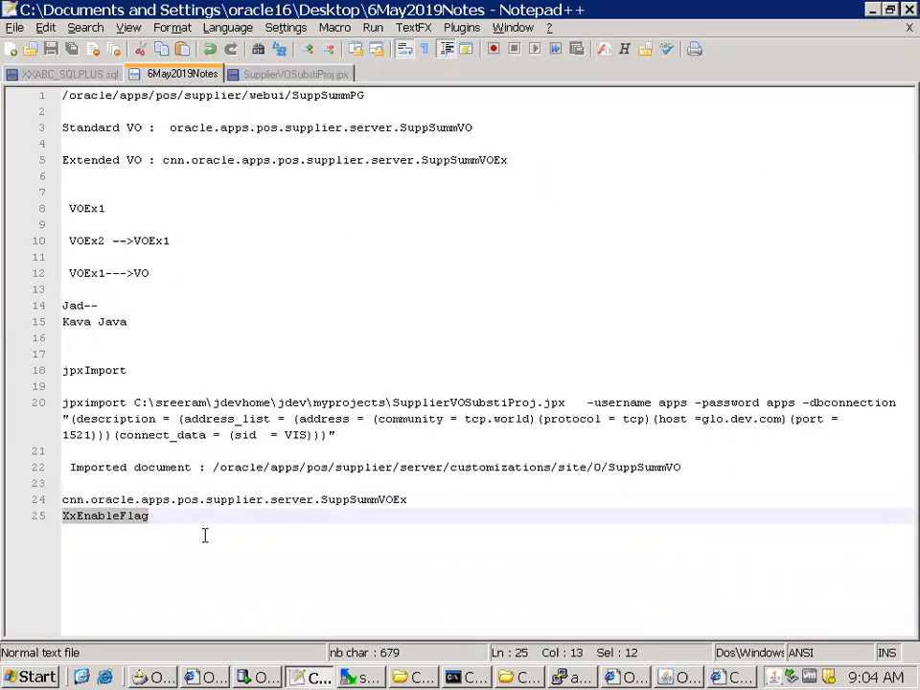
{"action": "key", "text": "alt+Tab"}
{"action": "key", "text": "ctrl+v"}
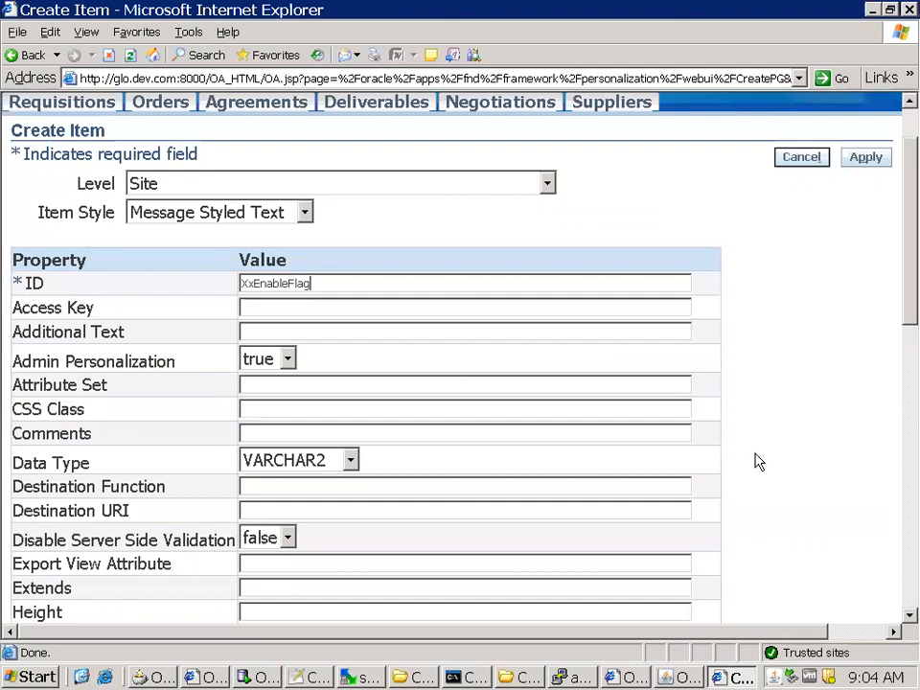
Set the new item's Prompt to Enabled Flag
{"action": "scroll", "coordinate": [756, 462], "scroll_direction": "down", "scroll_amount": 4}
{"action": "scroll", "coordinate": [758, 463], "scroll_direction": "up", "scroll_amount": 2}
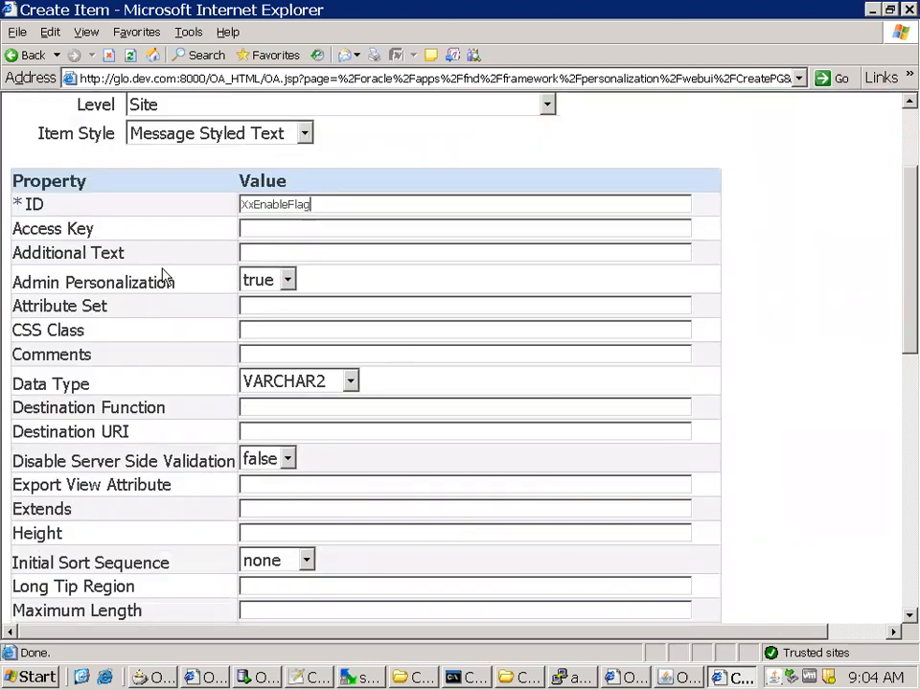
{"action": "scroll", "coordinate": [781, 433], "scroll_direction": "down", "scroll_amount": 4}
{"action": "scroll", "coordinate": [781, 434], "scroll_direction": "down", "scroll_amount": 2}
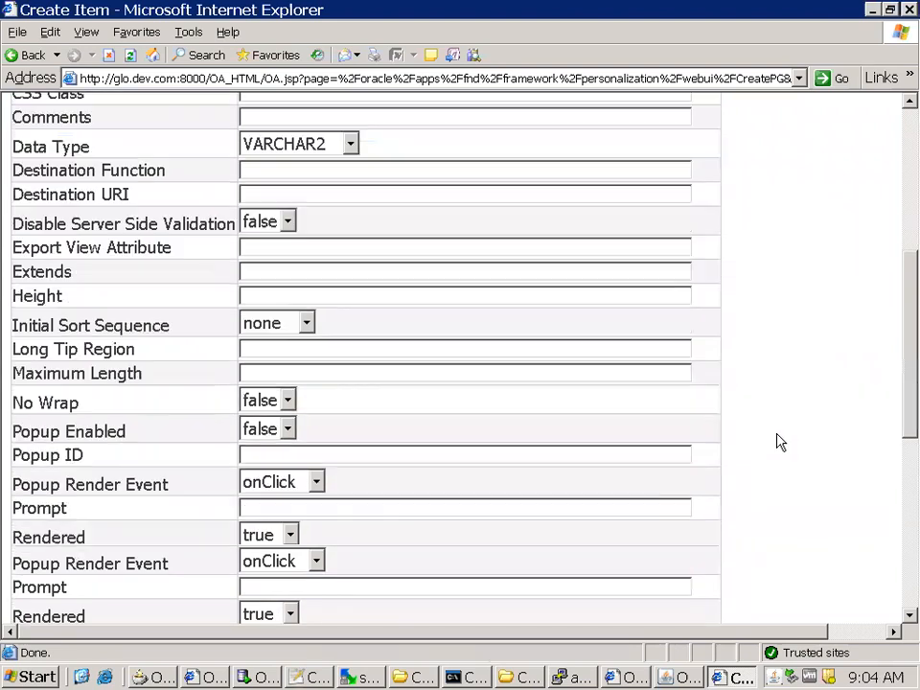
{"action": "scroll", "coordinate": [782, 442], "scroll_direction": "down", "scroll_amount": 2}
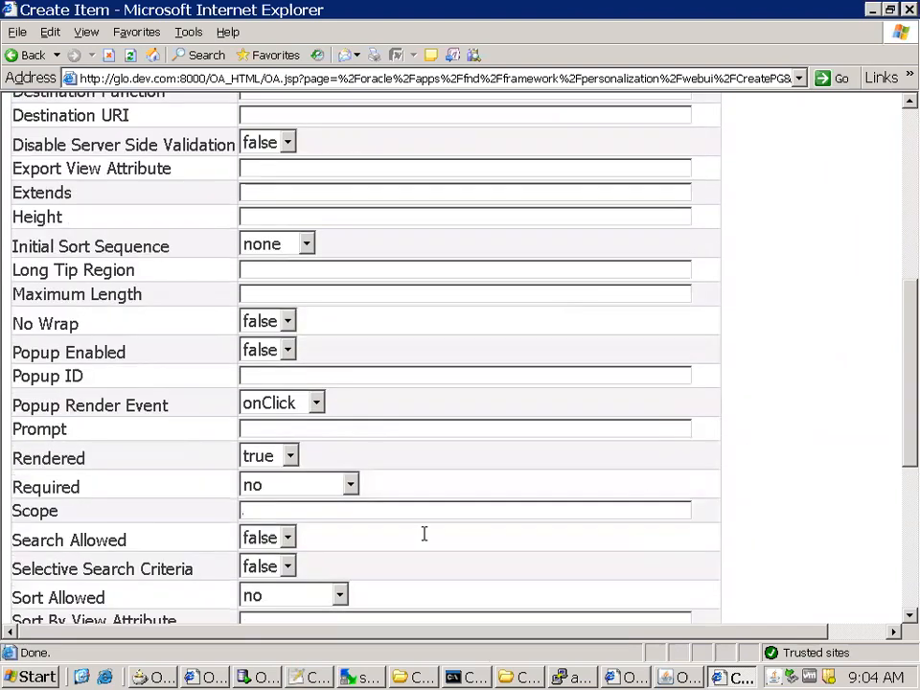
{"action": "left_click", "coordinate": [311, 429]}
{"action": "type", "text": "Enabled Flag"}
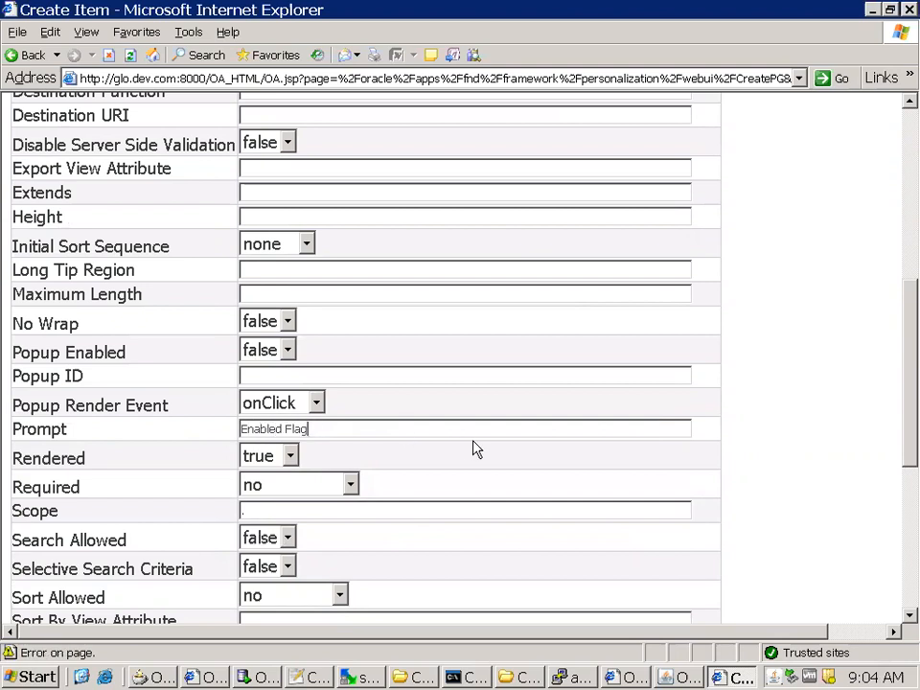
Set the new item's View Attribute to the copied attribute name XxEnableFlag
{"action": "scroll", "coordinate": [484, 448], "scroll_direction": "down", "scroll_amount": 2}
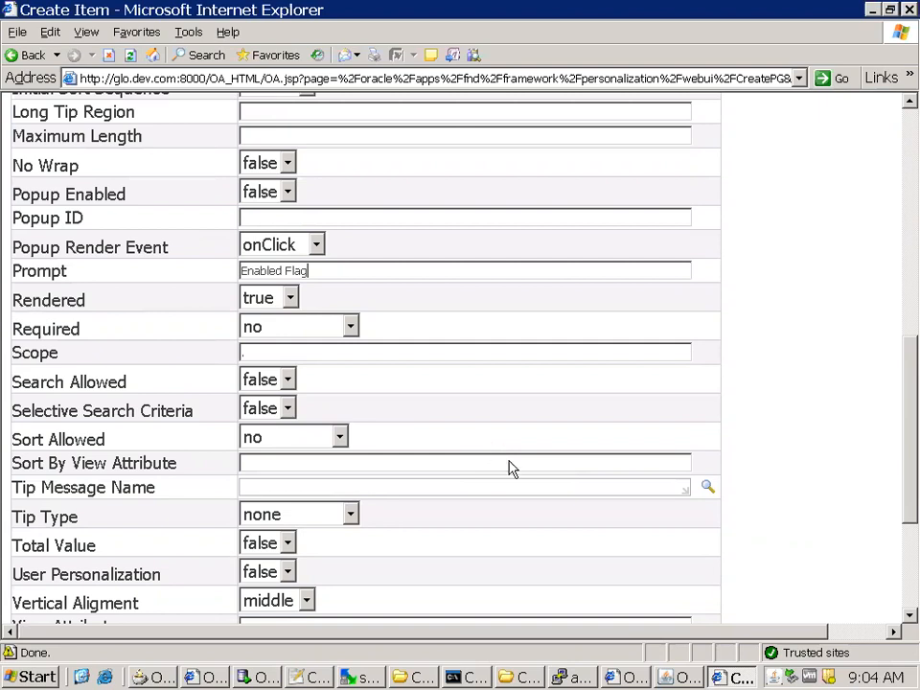
{"action": "scroll", "coordinate": [510, 470], "scroll_direction": "down", "scroll_amount": 3}
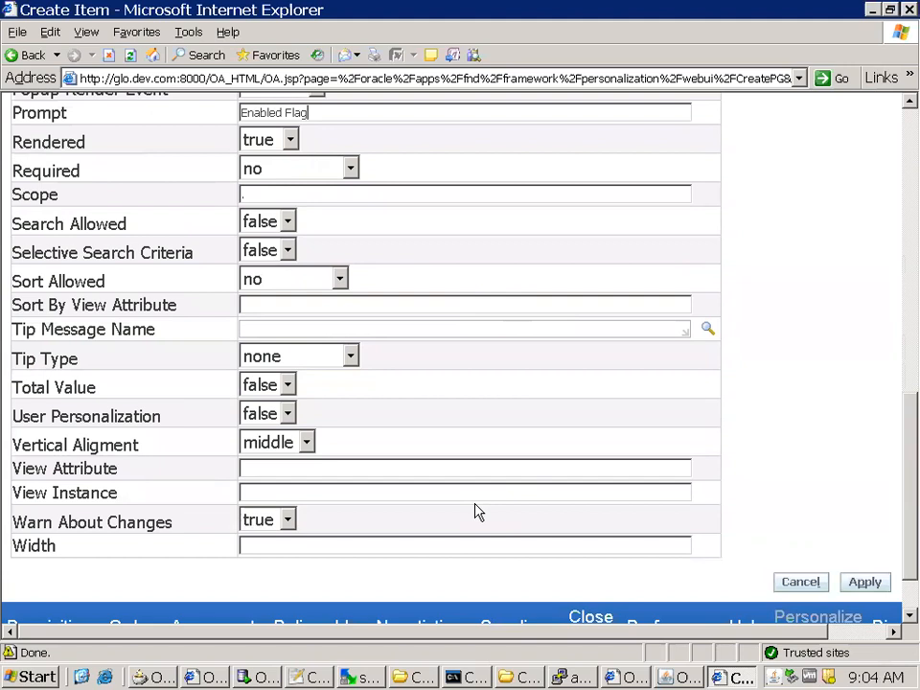
{"action": "key", "text": "alt+Tab"}
{"action": "key", "text": "alt+Tab"}
{"action": "left_click", "coordinate": [258, 470]}
{"action": "key", "text": "ctrl+v"}
{"action": "key", "text": "alt+Tab"}
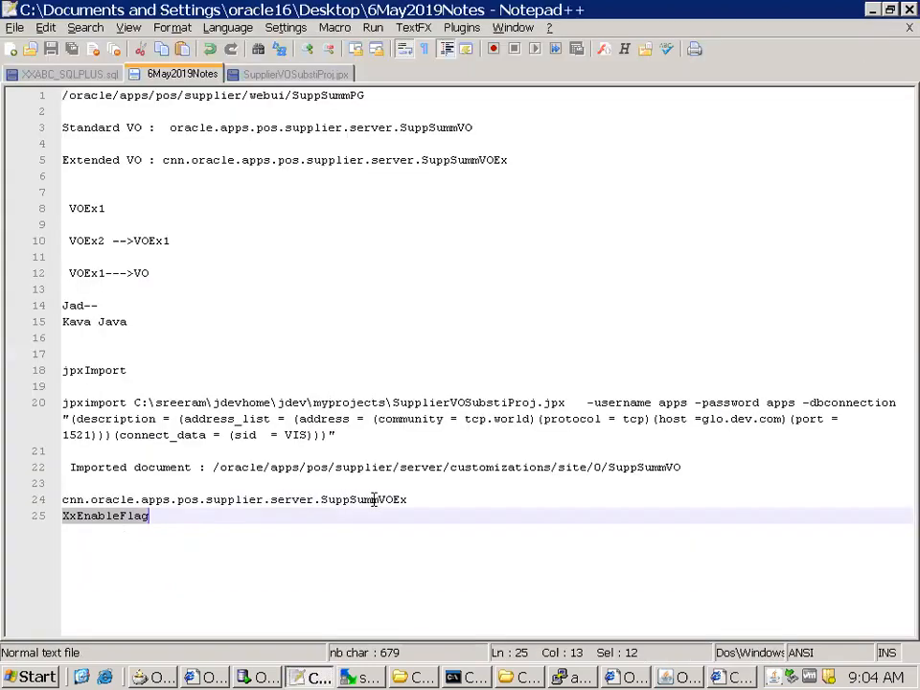
{"action": "double_click", "coordinate": [374, 499]}
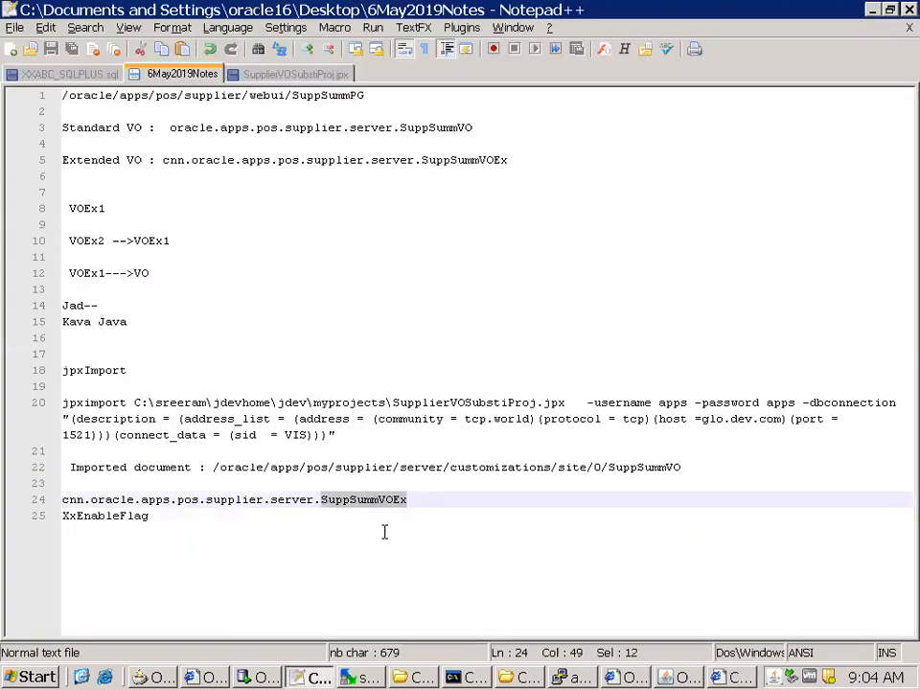
{"action": "key", "text": "alt+Tab"}
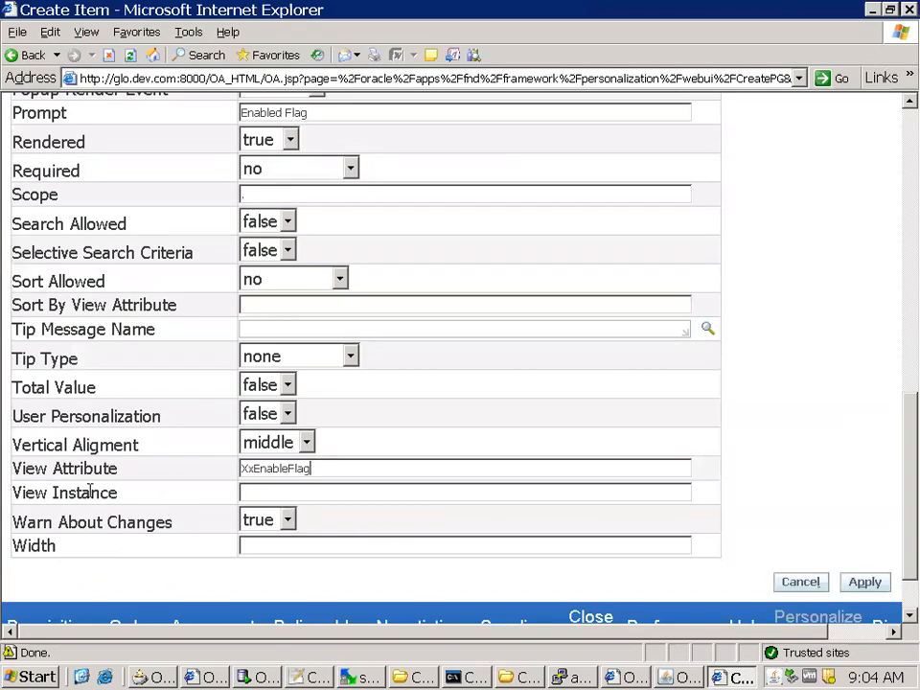
{"action": "key", "text": "alt+Tab"}
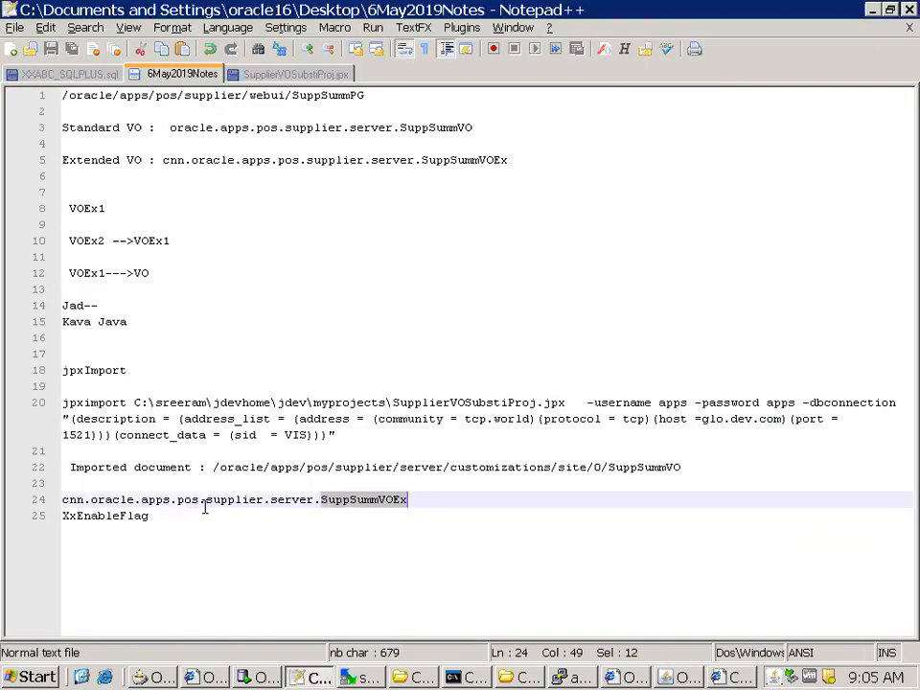
{"action": "left_click", "coordinate": [365, 501]}
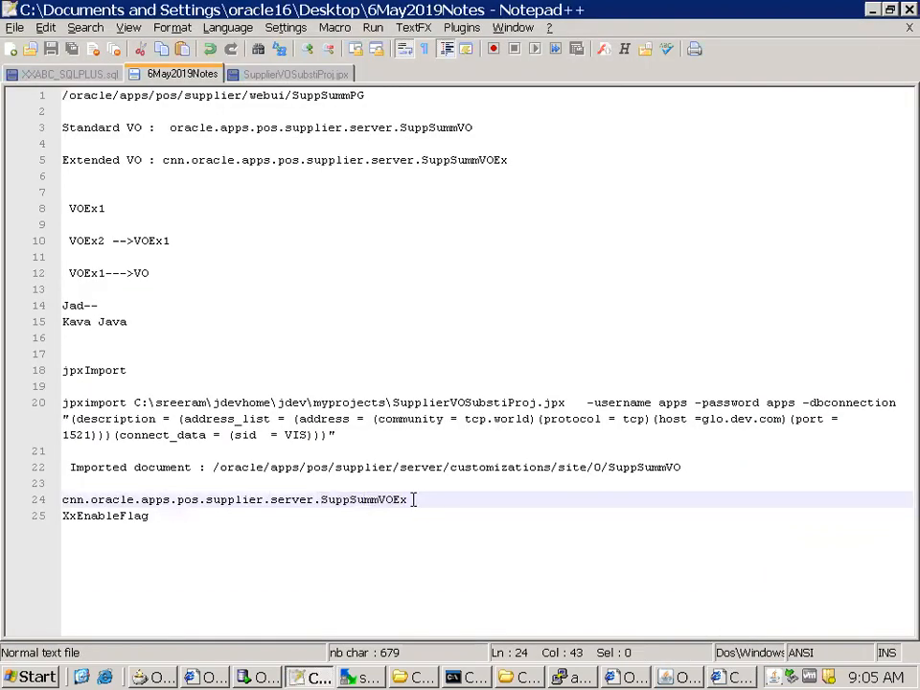
{"action": "left_click_drag", "start_coordinate": [413, 500], "coordinate": [9, 495]}
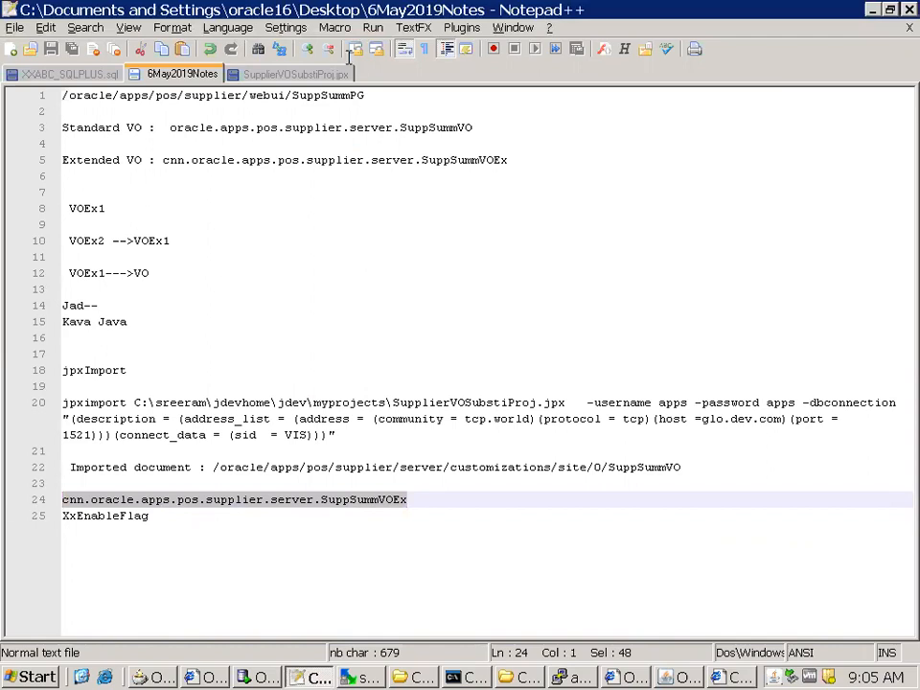
Switch to the OAF_Extension presentation in PowerPoint, check the Create Item example on slide 19, and return to 6May2019Notes in the remote session
{"action": "left_click", "coordinate": [390, 17]}
{"action": "left_click", "coordinate": [468, 671]}
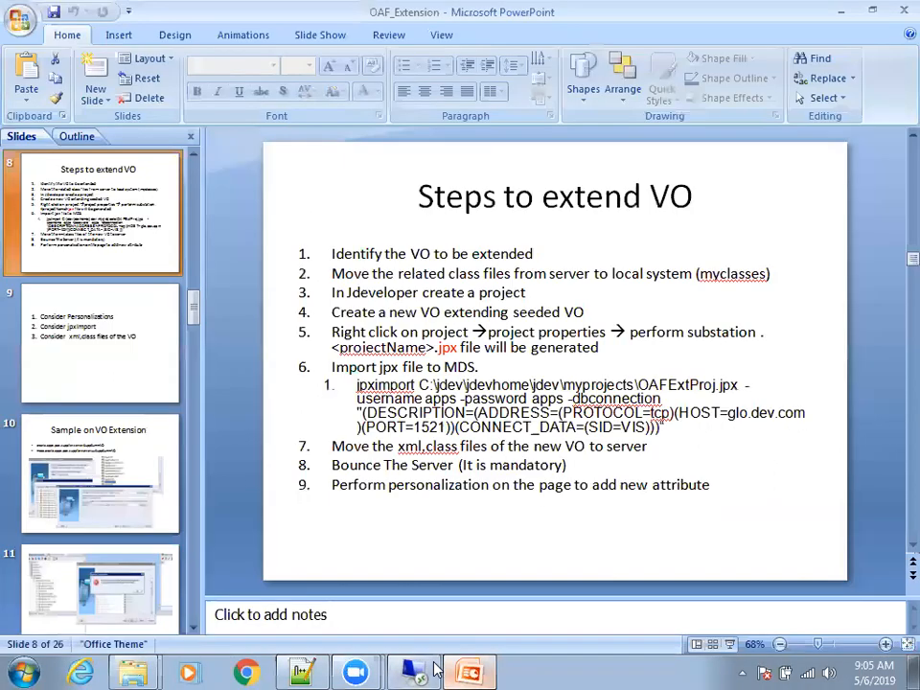
{"action": "scroll", "coordinate": [131, 601], "scroll_direction": "down", "scroll_amount": 10}
{"action": "scroll", "coordinate": [149, 552], "scroll_direction": "down", "scroll_amount": 2}
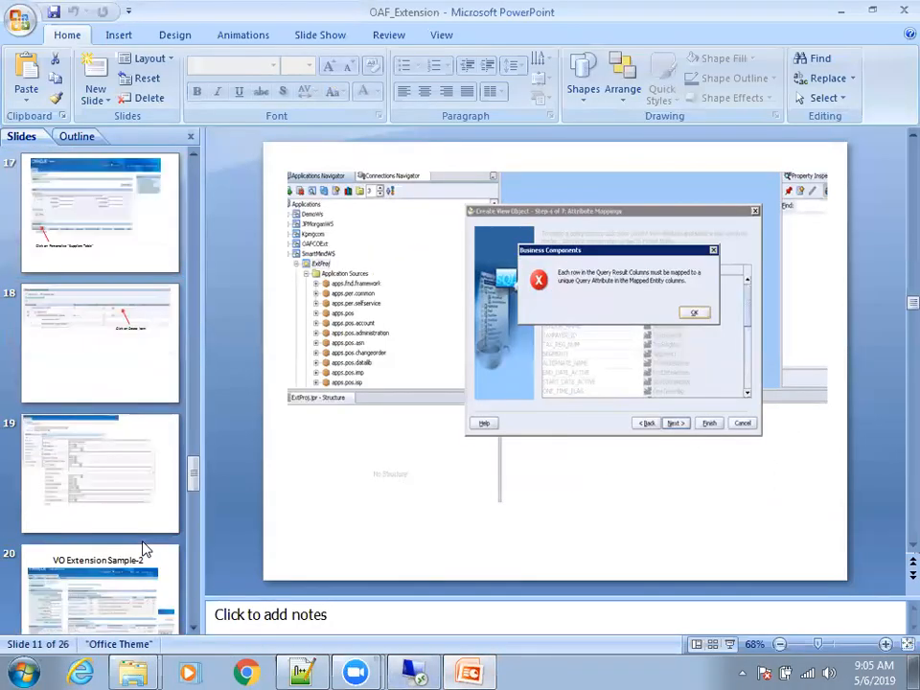
{"action": "left_click", "coordinate": [116, 441]}
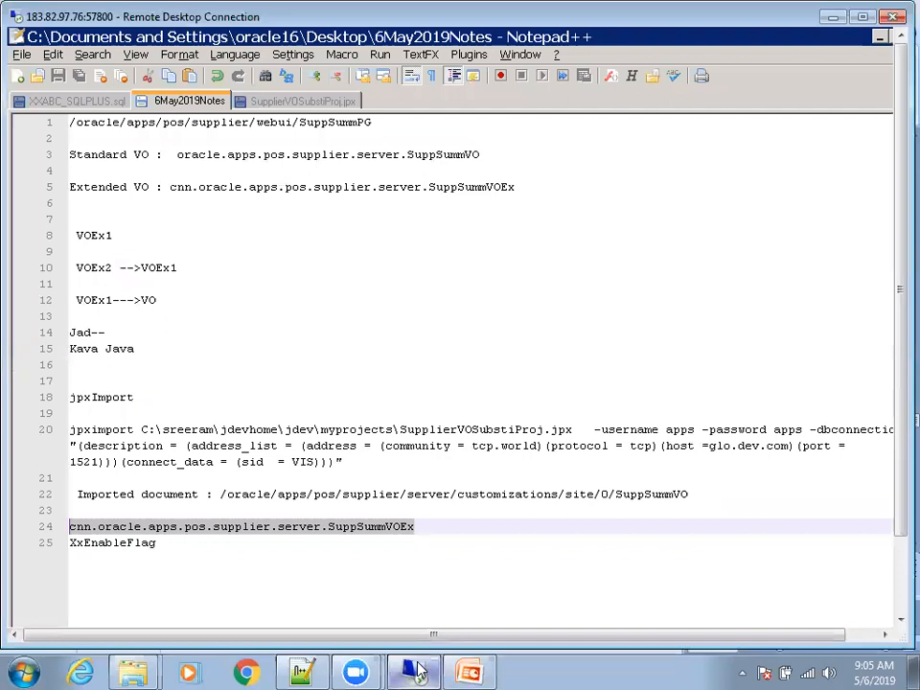
{"action": "double_click", "coordinate": [272, 21]}
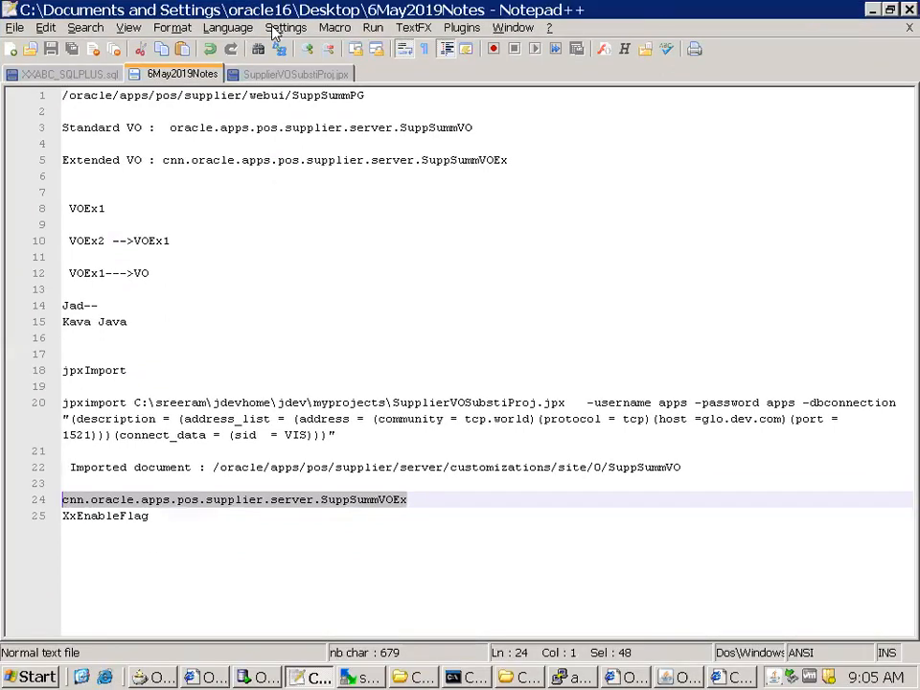
Copy SuppSummVOEx from line 24 of 6May2019Notes into the new item's View Instance and apply the item
{"action": "double_click", "coordinate": [366, 506]}
{"action": "key", "text": "ctrl+c"}
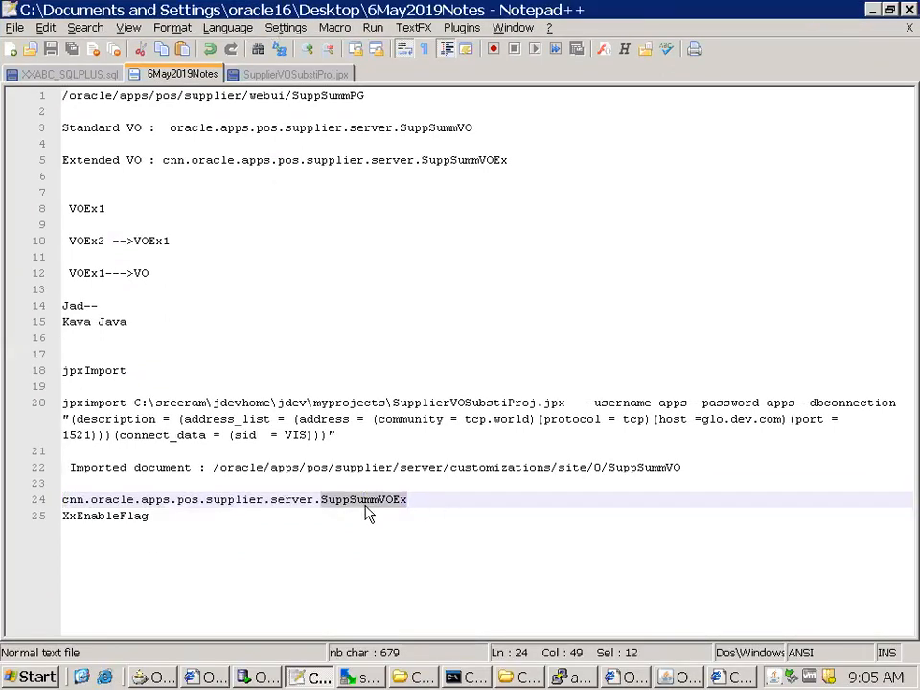
{"action": "key", "text": "alt+Tab"}
{"action": "left_click", "coordinate": [276, 491]}
{"action": "key", "text": "ctrl+v"}
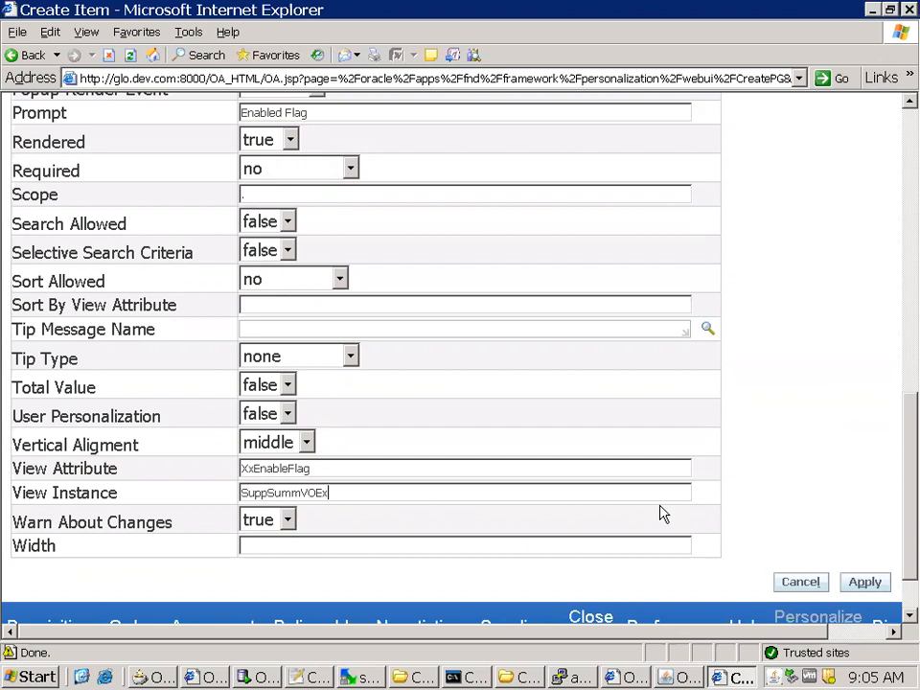
{"action": "left_click", "coordinate": [329, 469]}
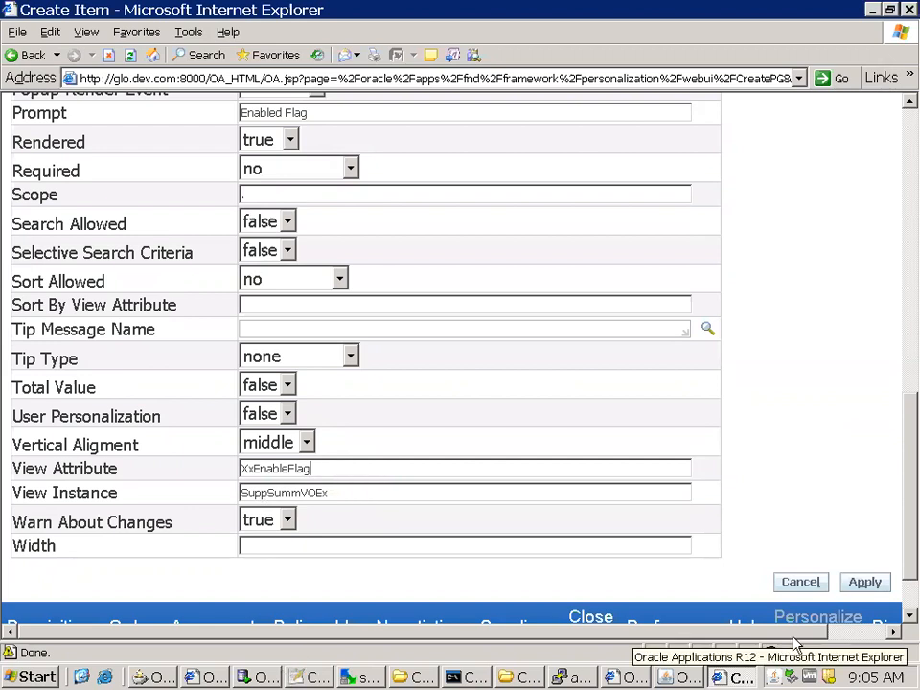
{"action": "left_click", "coordinate": [858, 585]}
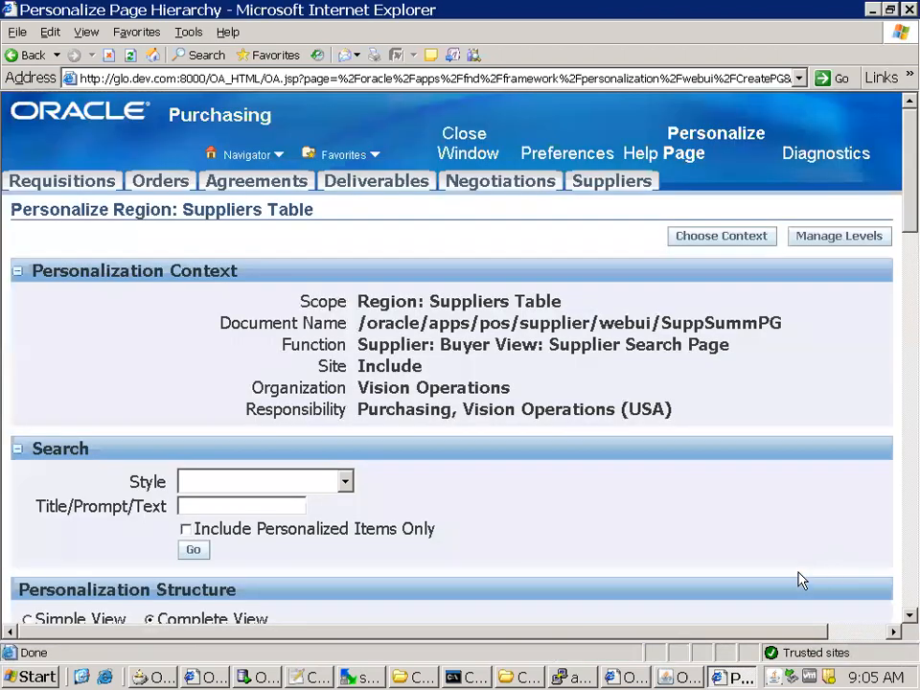
Return from the Suppliers Table personalization to the Suppliers page and locate the Enabled Flag column in the search results table
{"action": "scroll", "coordinate": [801, 580], "scroll_direction": "down", "scroll_amount": 15}
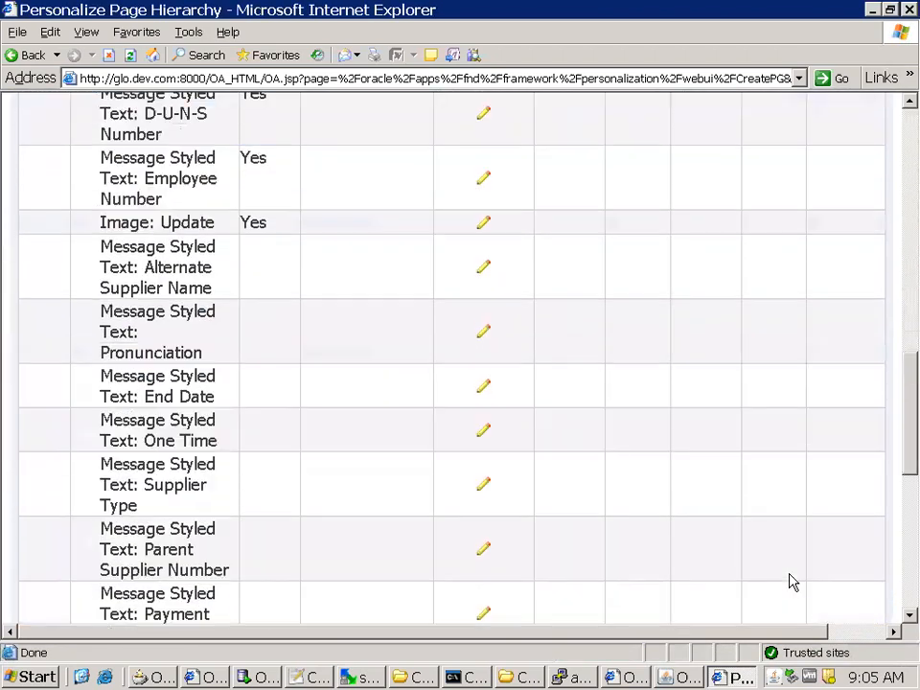
{"action": "scroll", "coordinate": [782, 583], "scroll_direction": "down", "scroll_amount": 6}
{"action": "left_click", "coordinate": [118, 508]}
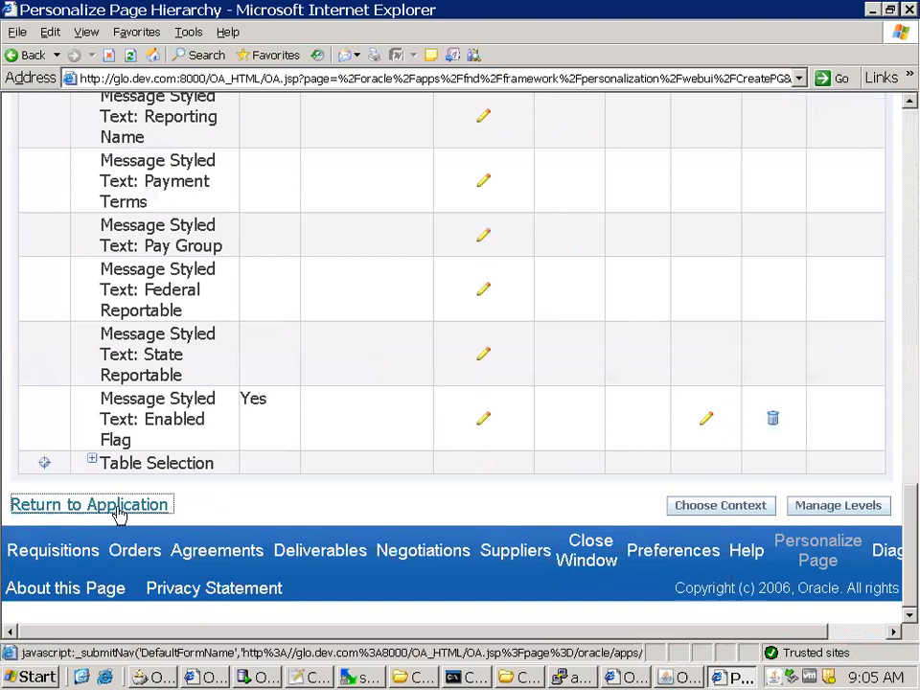
{"action": "scroll", "coordinate": [451, 522], "scroll_direction": "down", "scroll_amount": 3}
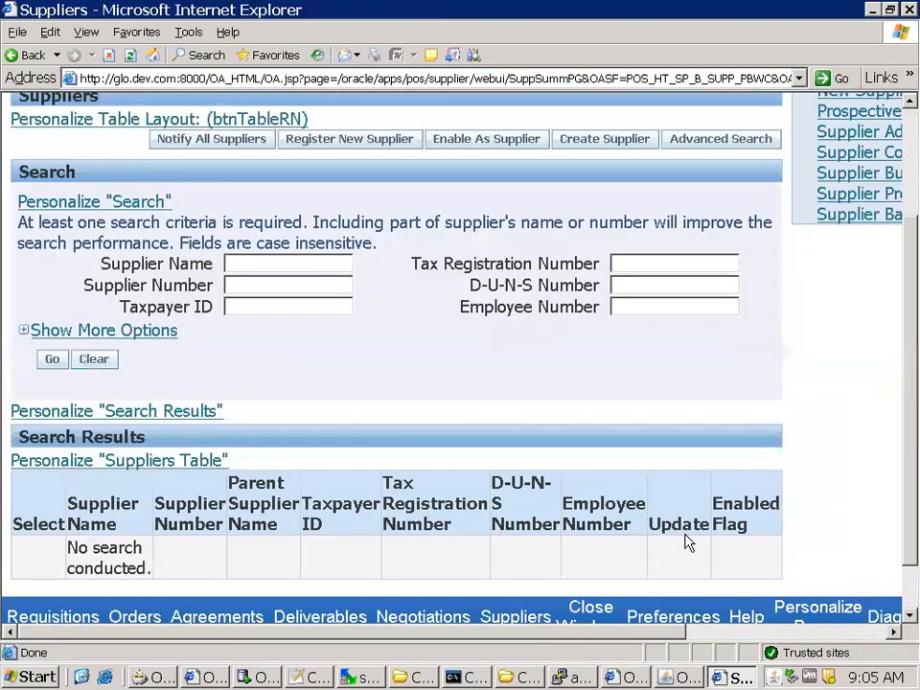
{"action": "left_click_drag", "start_coordinate": [744, 527], "coordinate": [712, 504]}
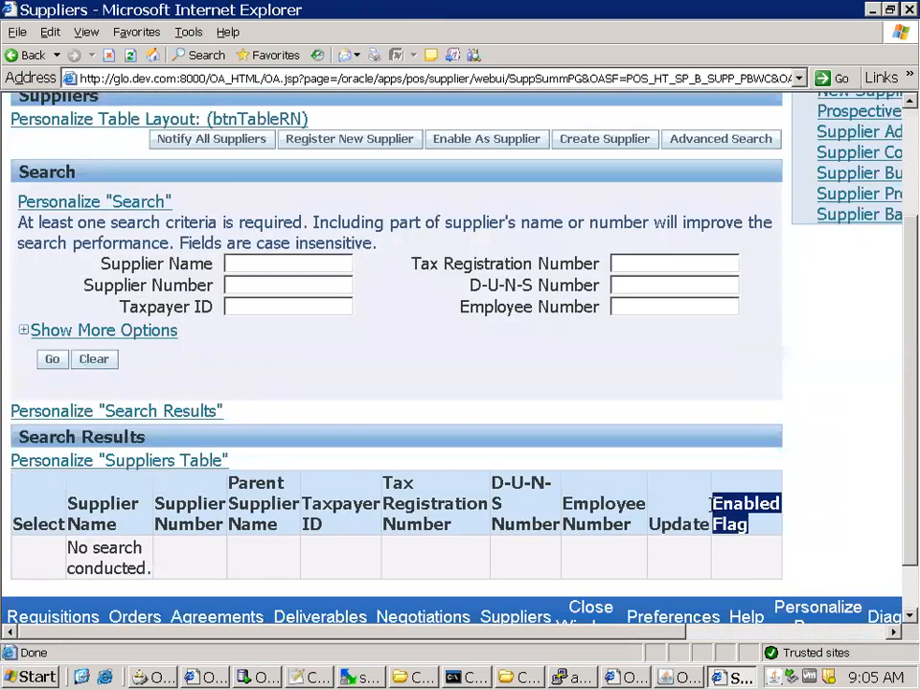
Search for suppliers with Supplier Name 3% and examine the Enabled Flag column in the results
{"action": "left_click", "coordinate": [249, 266]}
{"action": "type", "text": "3"}
{"action": "left_click", "coordinate": [238, 279]}
{"action": "left_click", "coordinate": [51, 359]}
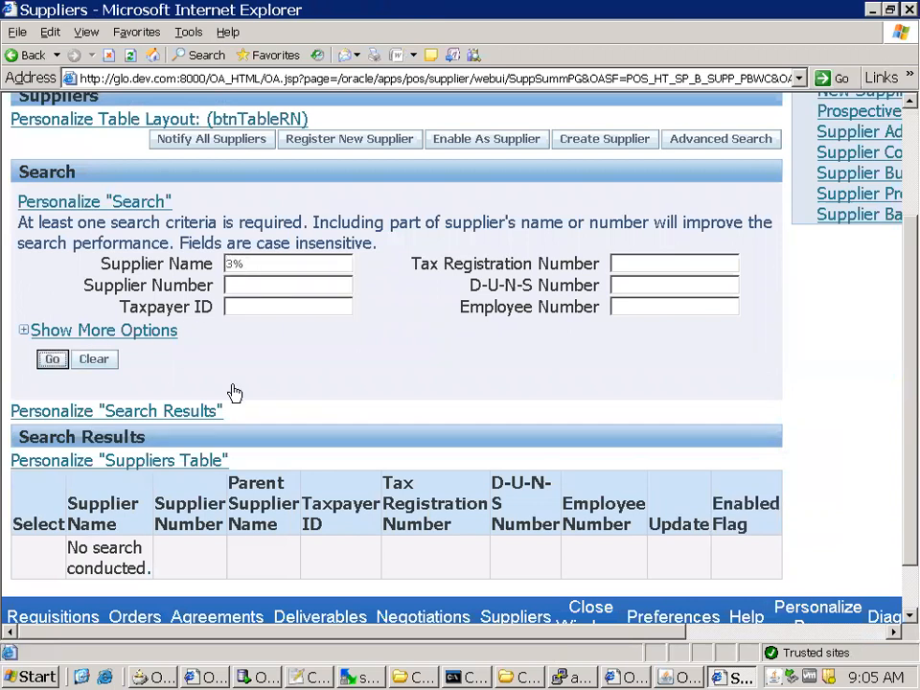
{"action": "scroll", "coordinate": [376, 414], "scroll_direction": "down", "scroll_amount": 3}
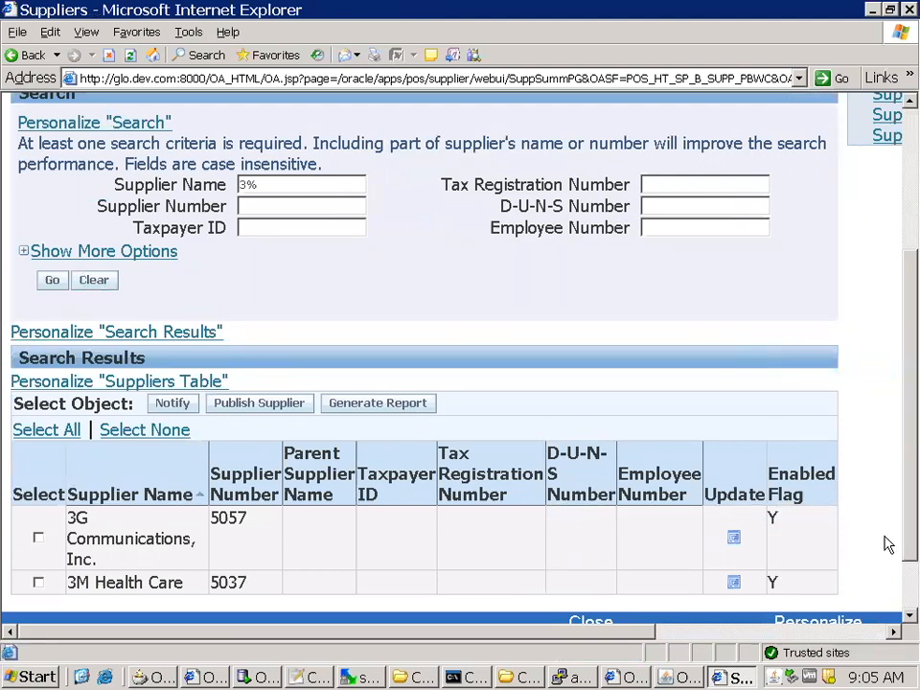
{"action": "scroll", "coordinate": [838, 545], "scroll_direction": "down", "scroll_amount": 2}
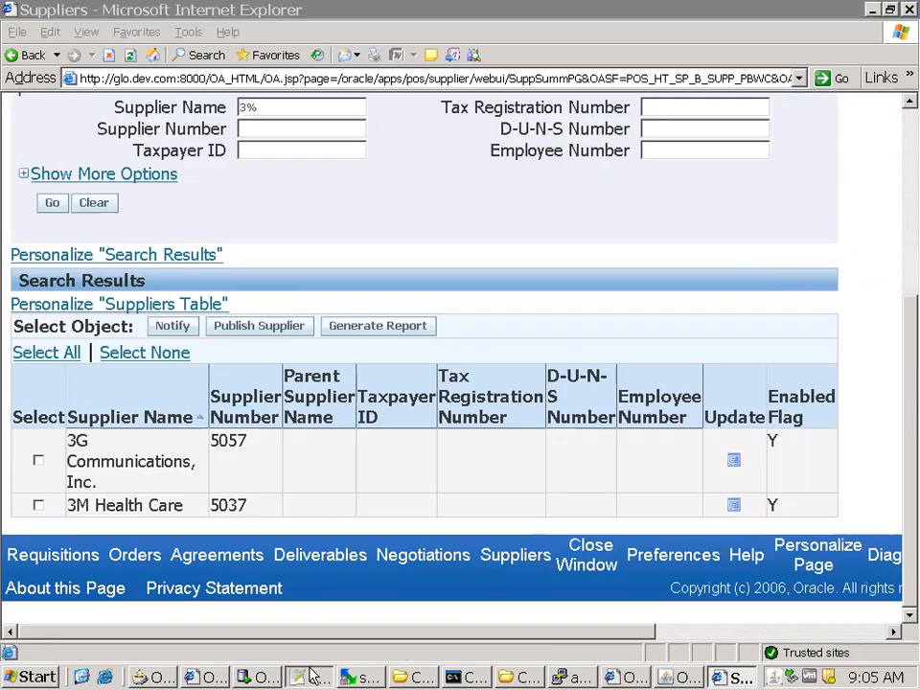
Switch to the 6May2019Notes file and add the heading Total Files on line 27, below XxEnableFlag
{"action": "left_click", "coordinate": [313, 677]}
{"action": "left_click", "coordinate": [261, 556]}
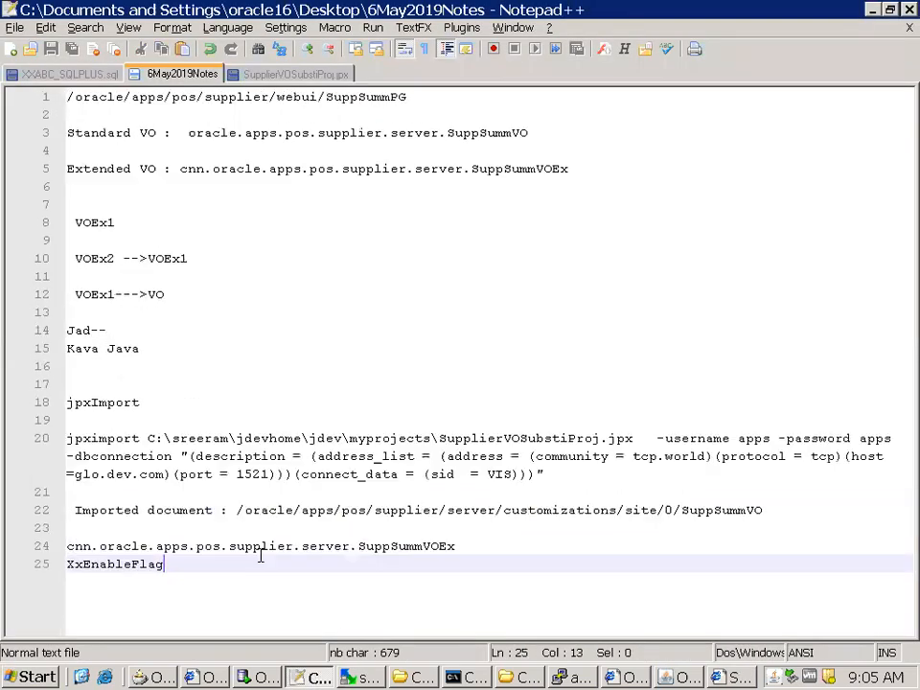
{"action": "scroll", "coordinate": [261, 556], "scroll_direction": "up", "scroll_amount": 1}
{"action": "key", "text": "Return"}
{"action": "key", "text": "Return"}
{"action": "key", "text": "Return"}
{"action": "key", "text": "Return"}
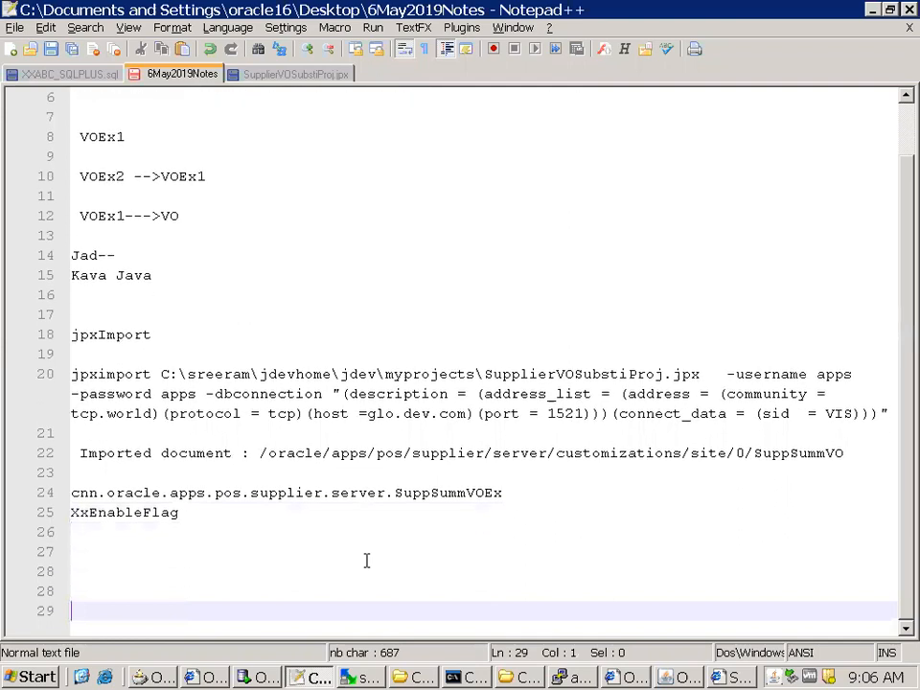
{"action": "key", "text": "Return"}
{"action": "key", "text": "Return"}
{"action": "key", "text": "Up"}
{"action": "key", "text": "Up"}
{"action": "key", "text": "Up"}
{"action": "key", "text": "Up"}
{"action": "type", "text": "Total Files"}
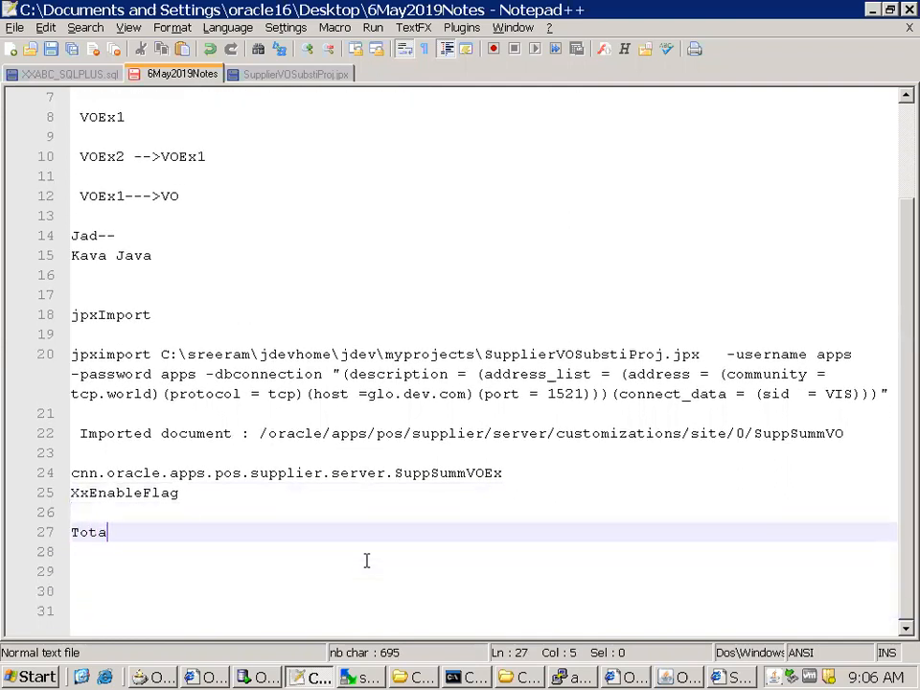
List VOEx.xml and VOExImpl.xml on separate lines under the Total Files heading, leaving one blank line after it
{"action": "key", "text": "Return"}
{"action": "key", "text": "Return"}
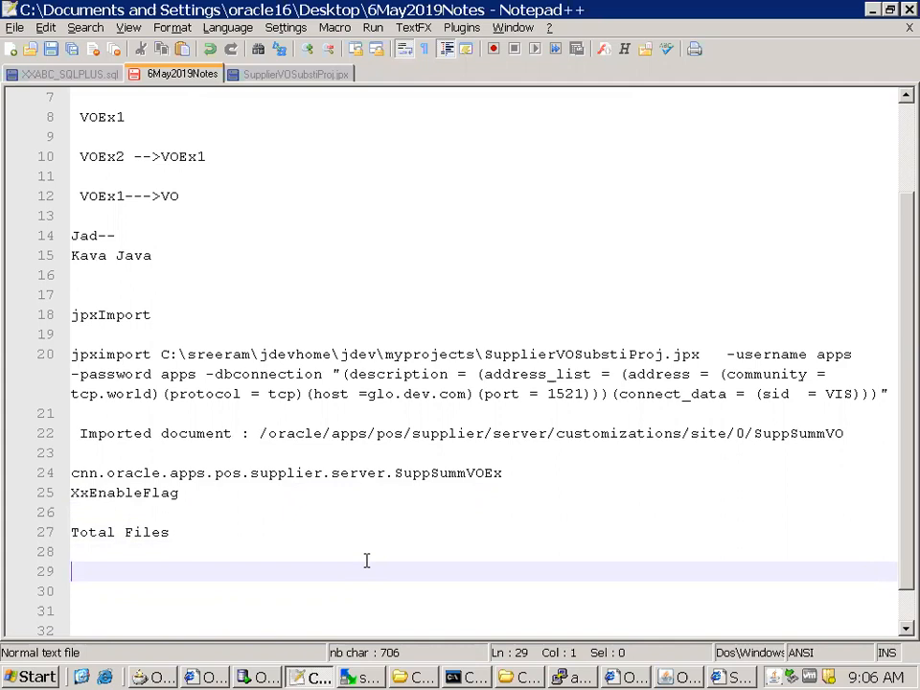
{"action": "type", "text": "VOEx.xml"}
{"action": "key", "text": "Return"}
{"action": "type", "text": "VOImp"}
{"action": "key", "text": "BackSpace"}
Add the entries Jpx Substition and Page Personalization on separate lines below VOExImpl.xml
{"action": "key", "text": "BackSpace"}
{"action": "key", "text": "BackSpace"}
{"action": "type", "text": "ExImpl.xml"}
{"action": "key", "text": "Return"}
{"action": "type", "text": "Jpx "}
{"action": "type", "text": "Substitute"}
{"action": "key", "text": "BackSpace"}
{"action": "key", "text": "BackSpace"}
{"action": "key", "text": "BackSpace"}
{"action": "key", "text": "BackSpace"}
{"action": "type", "text": "r"}
{"action": "key", "text": "BackSpace"}
{"action": "type", "text": "tio"}
{"action": "key", "text": "BackSpace"}
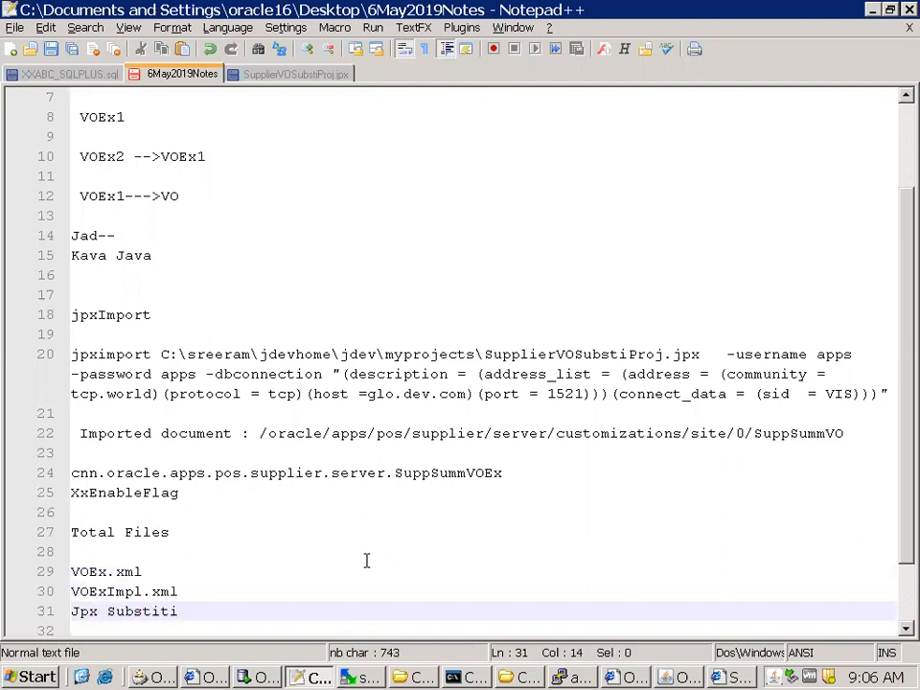
{"action": "type", "text": "on"}
{"action": "key", "text": "Return"}
{"action": "type", "text": "Page Personal"}
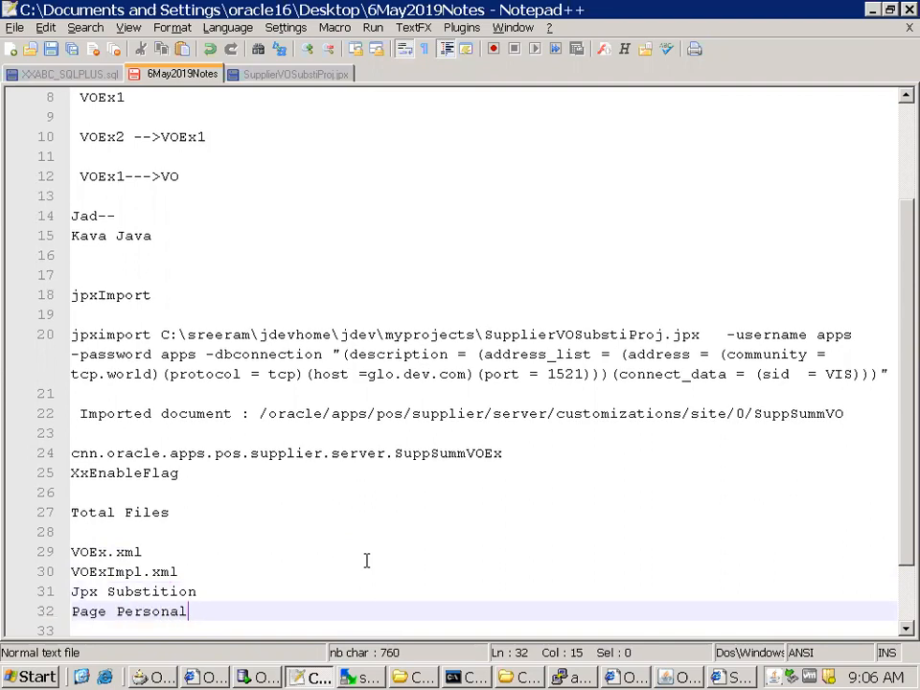
{"action": "type", "text": "ization"}
{"action": "key", "text": "Return"}
{"action": "key", "text": "Return"}
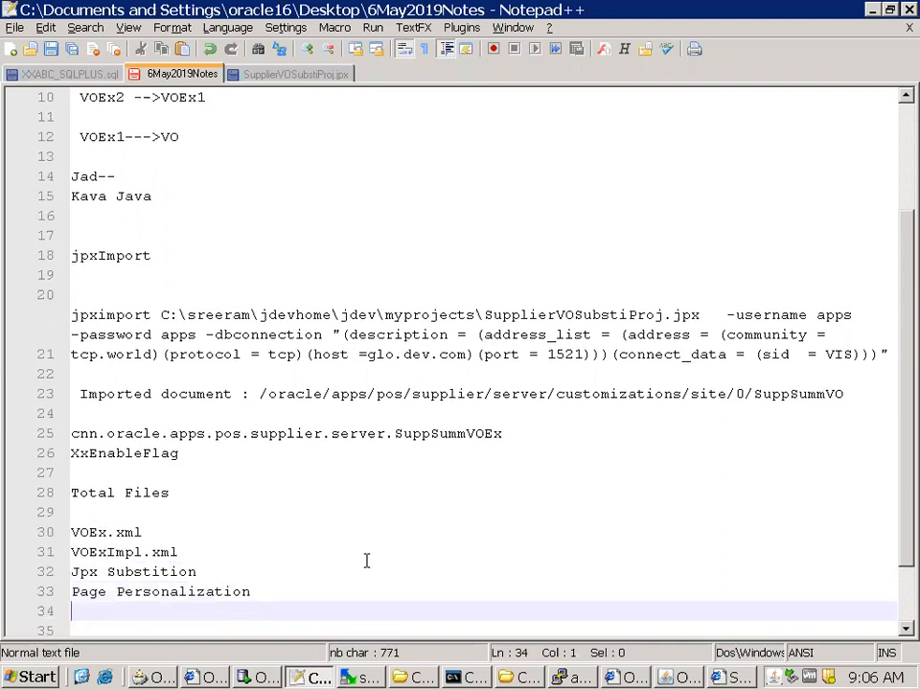
Save the notes with extra blank lines below the list and take the remote session out of full screen
{"action": "key", "text": "Return"}
{"action": "key", "text": "Return"}
{"action": "key", "text": "Return"}
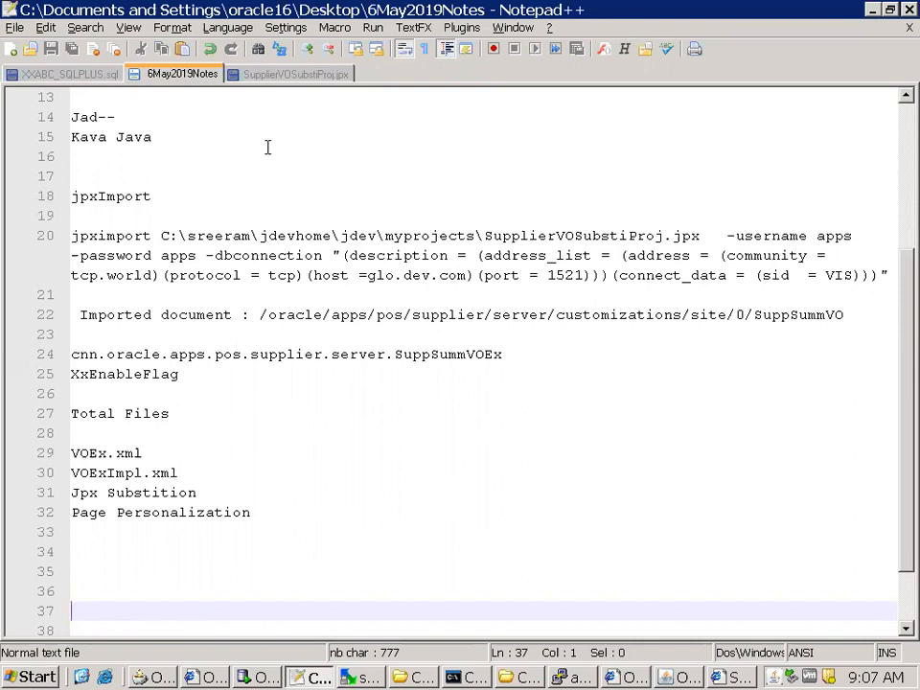
{"action": "key", "text": "ctrl+alt+Break"}
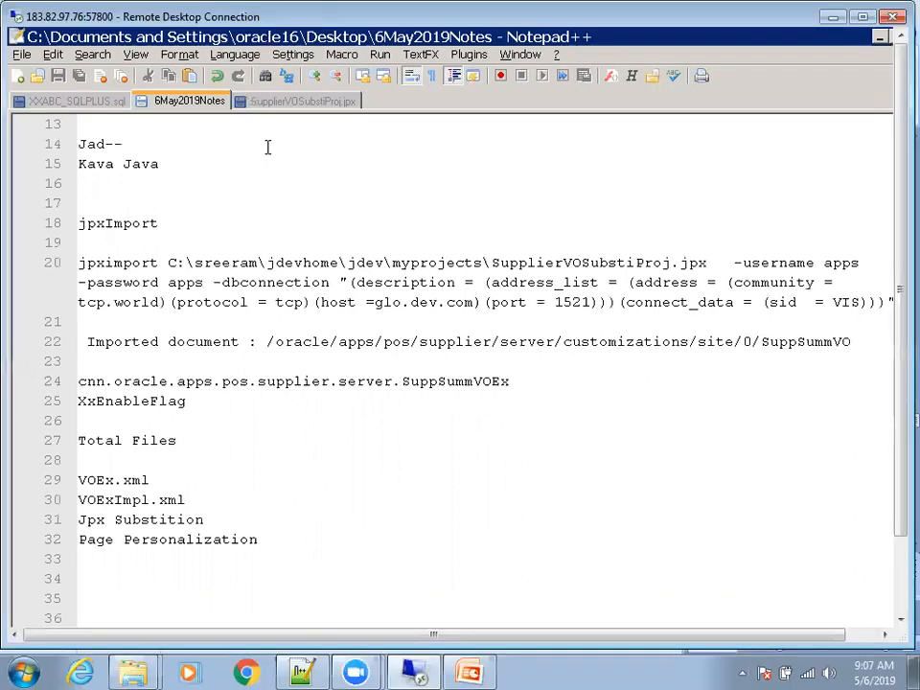